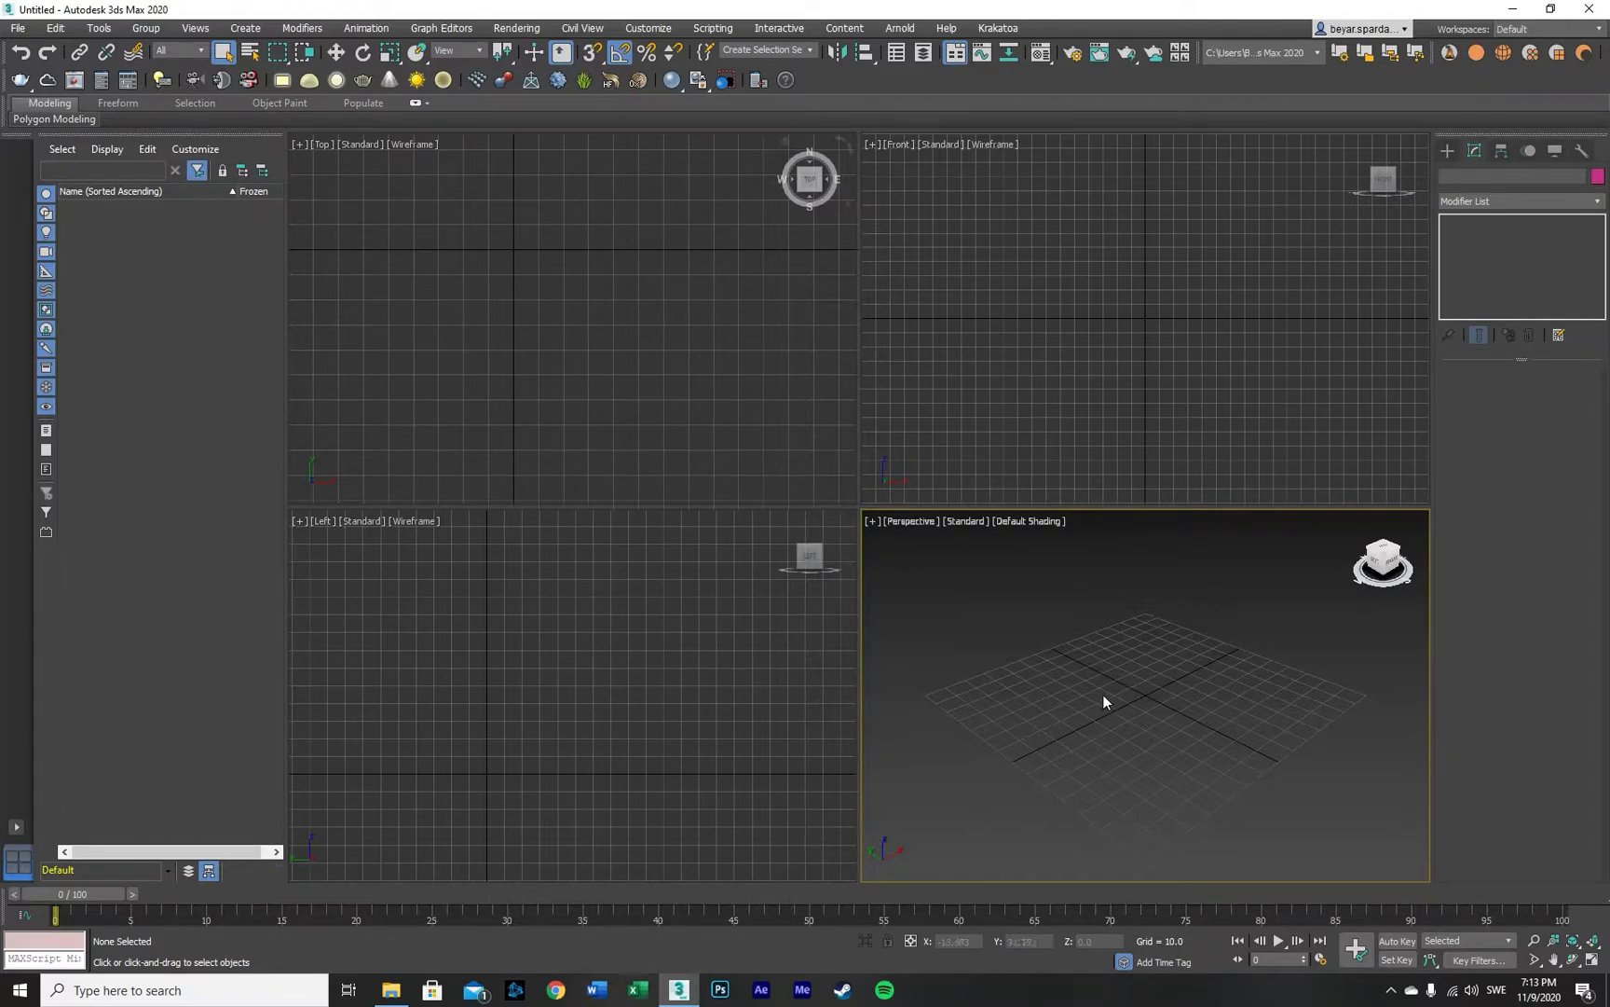
Step: Create a FumeFX container at the perspective grid's centre, about 224 wide, 224 long and 72 high
click(1451, 151)
click(1472, 197)
click(1473, 197)
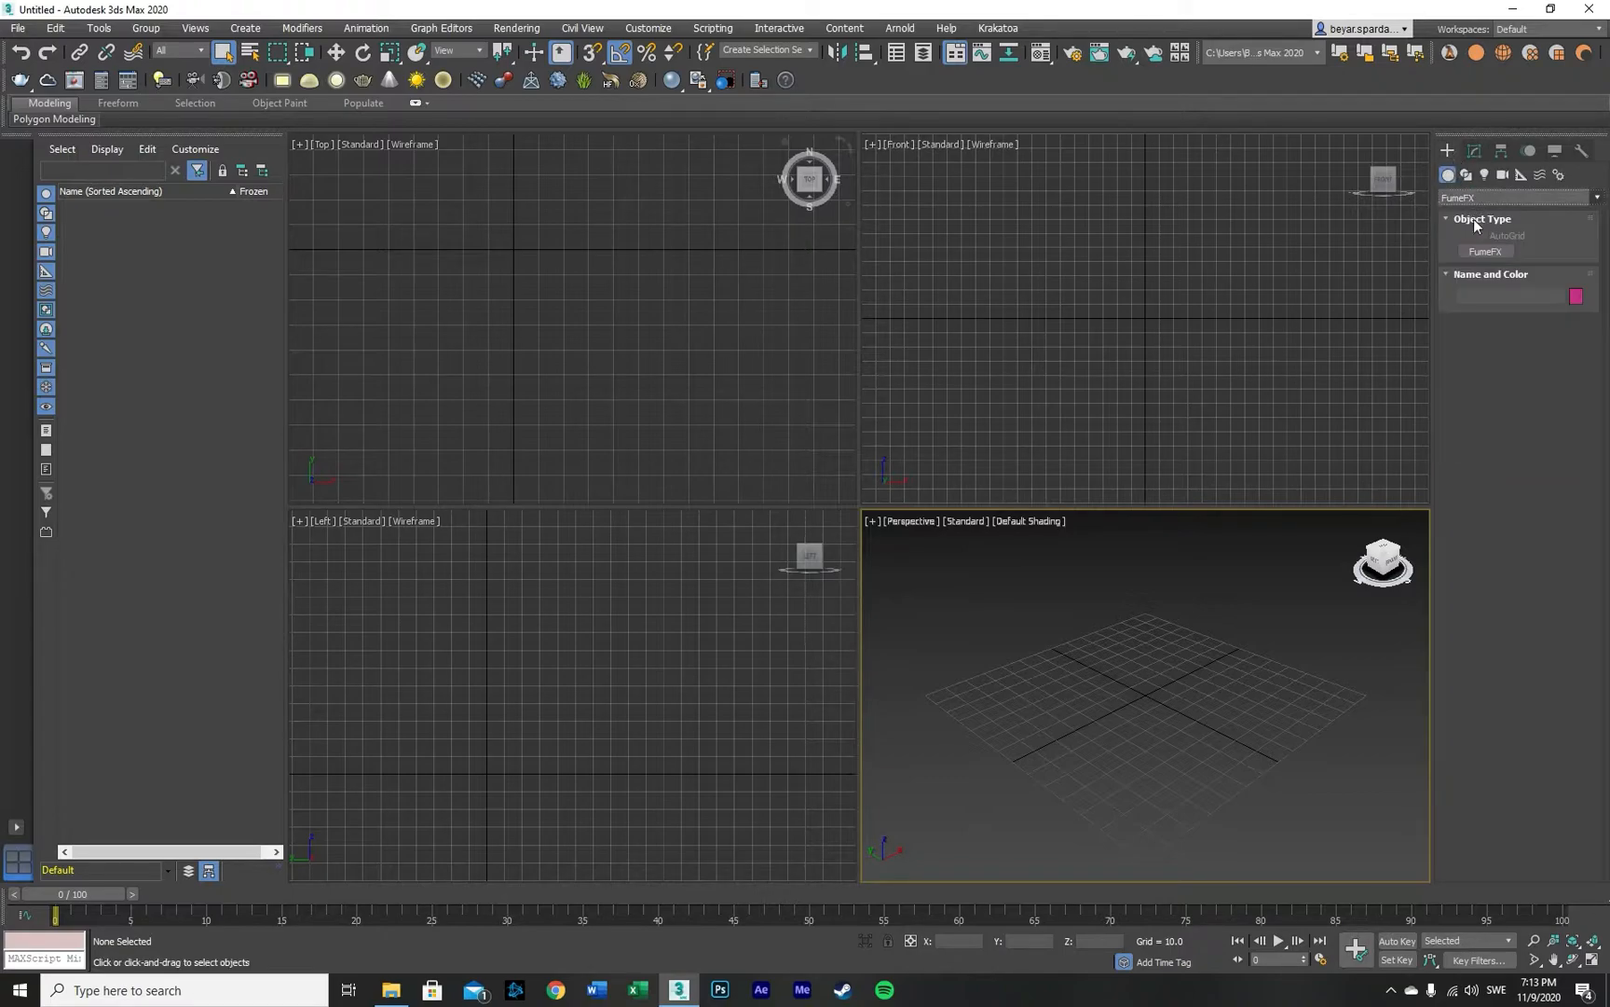
click(1486, 252)
drag(1140, 698, 1191, 597)
click(1190, 481)
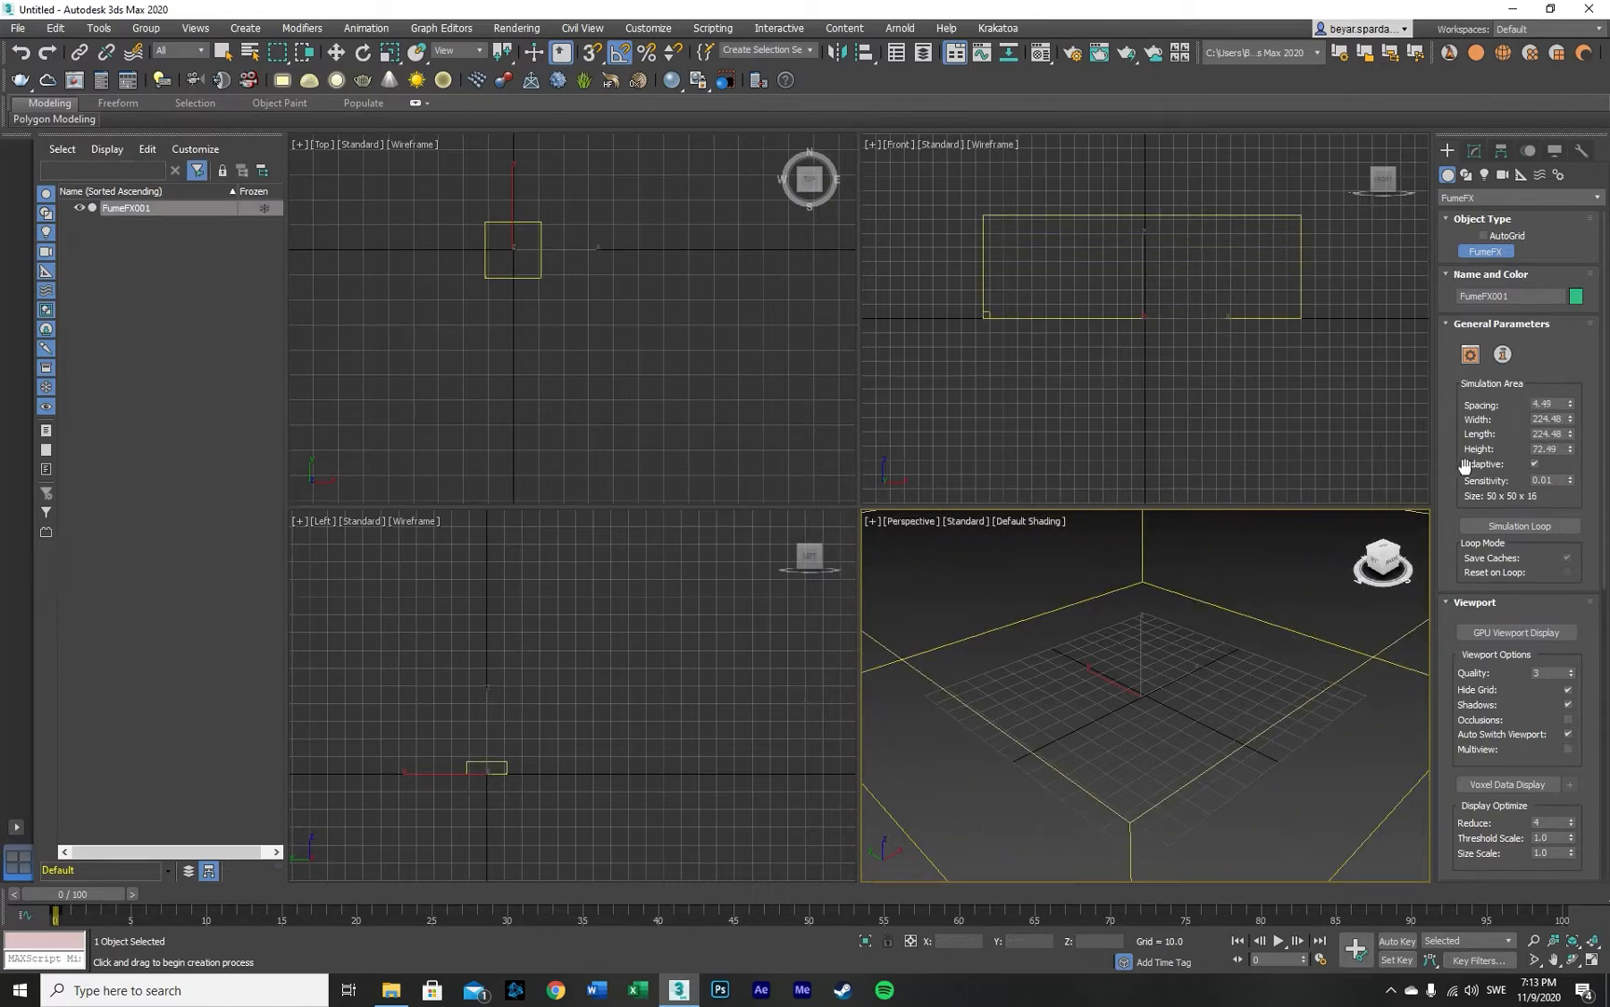
Step: Set the FumeFX container's width to 380, length to 325 and height to 400
click(1550, 419)
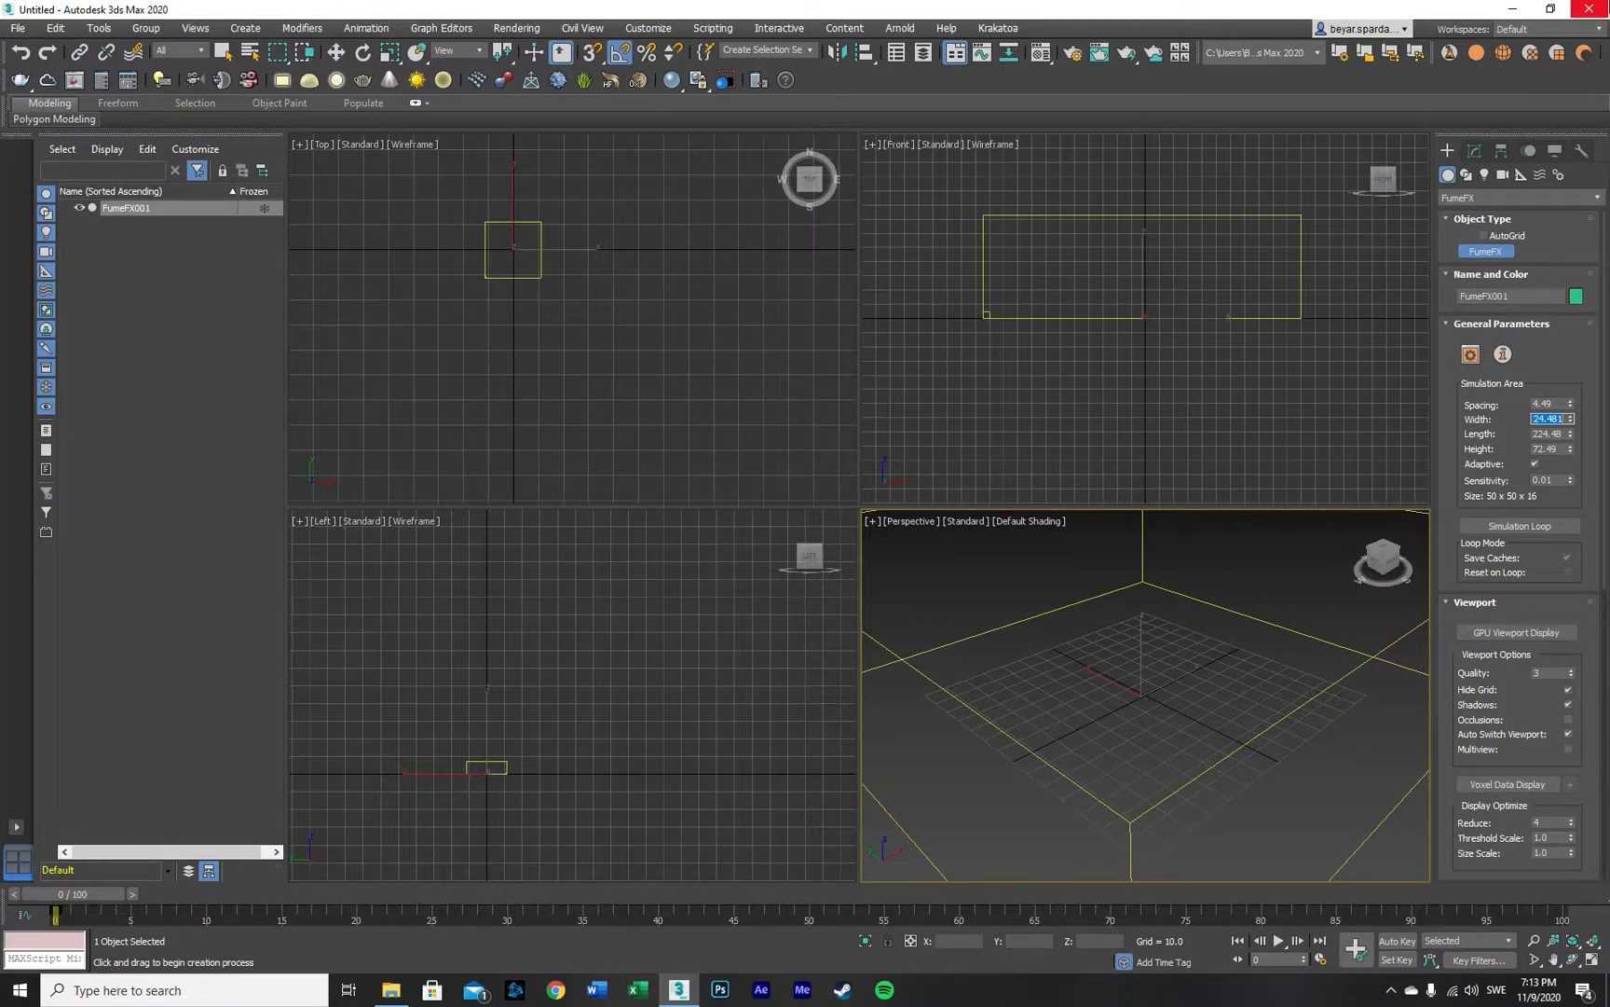
text(380)
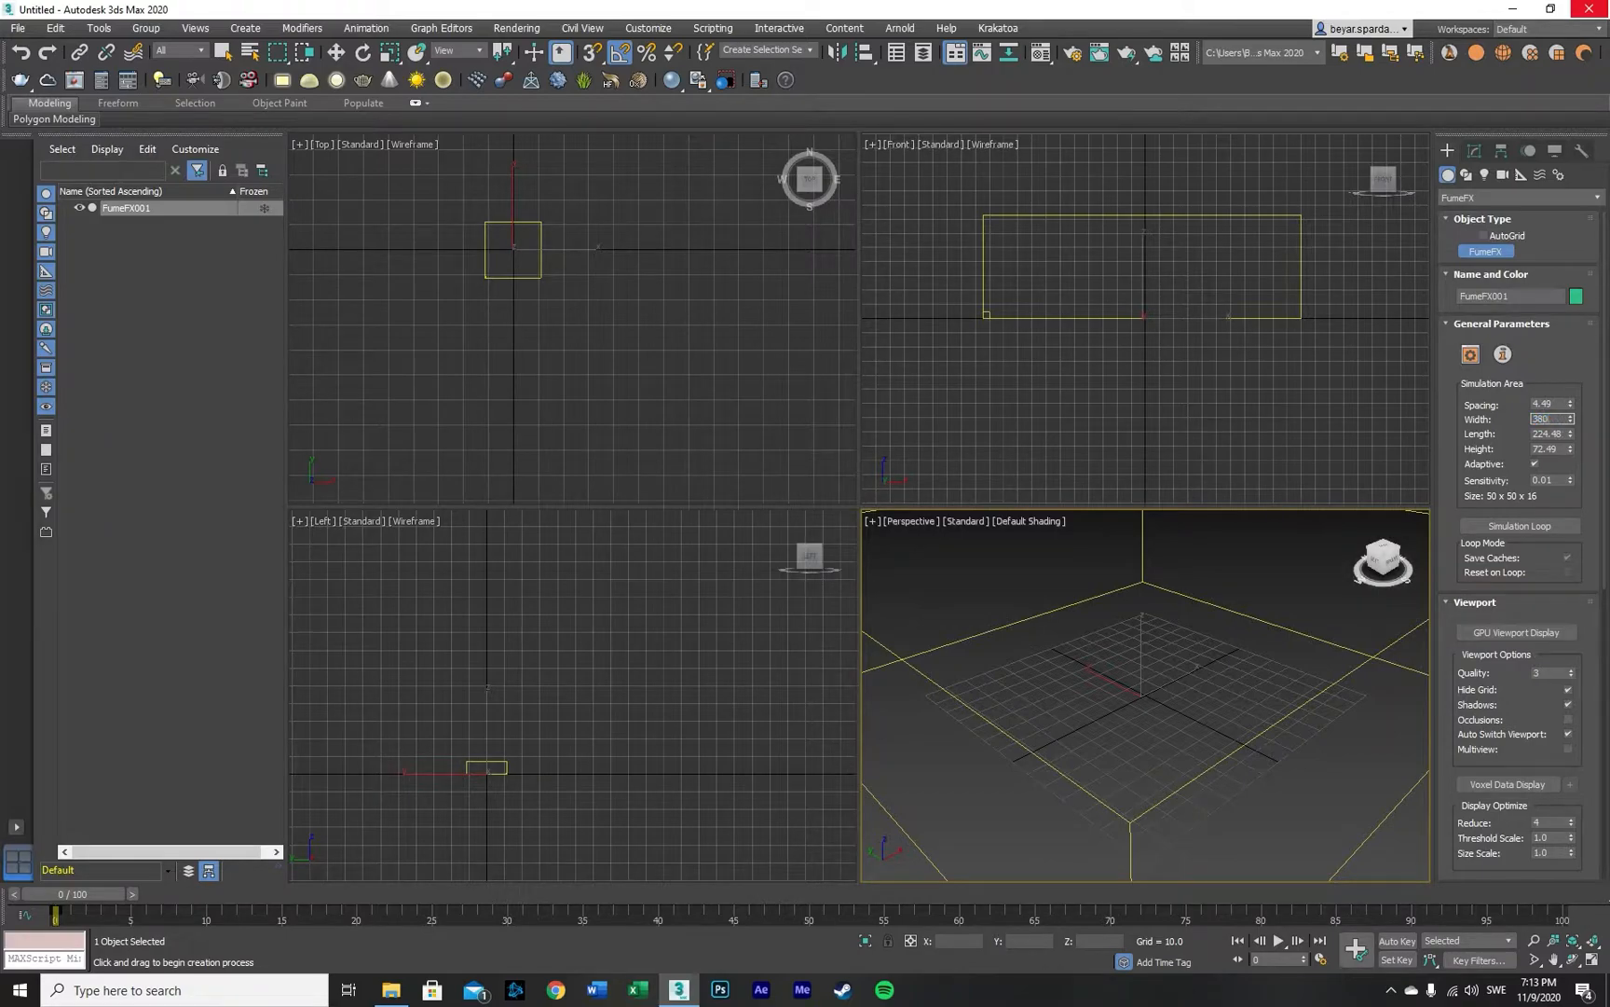
key(Return)
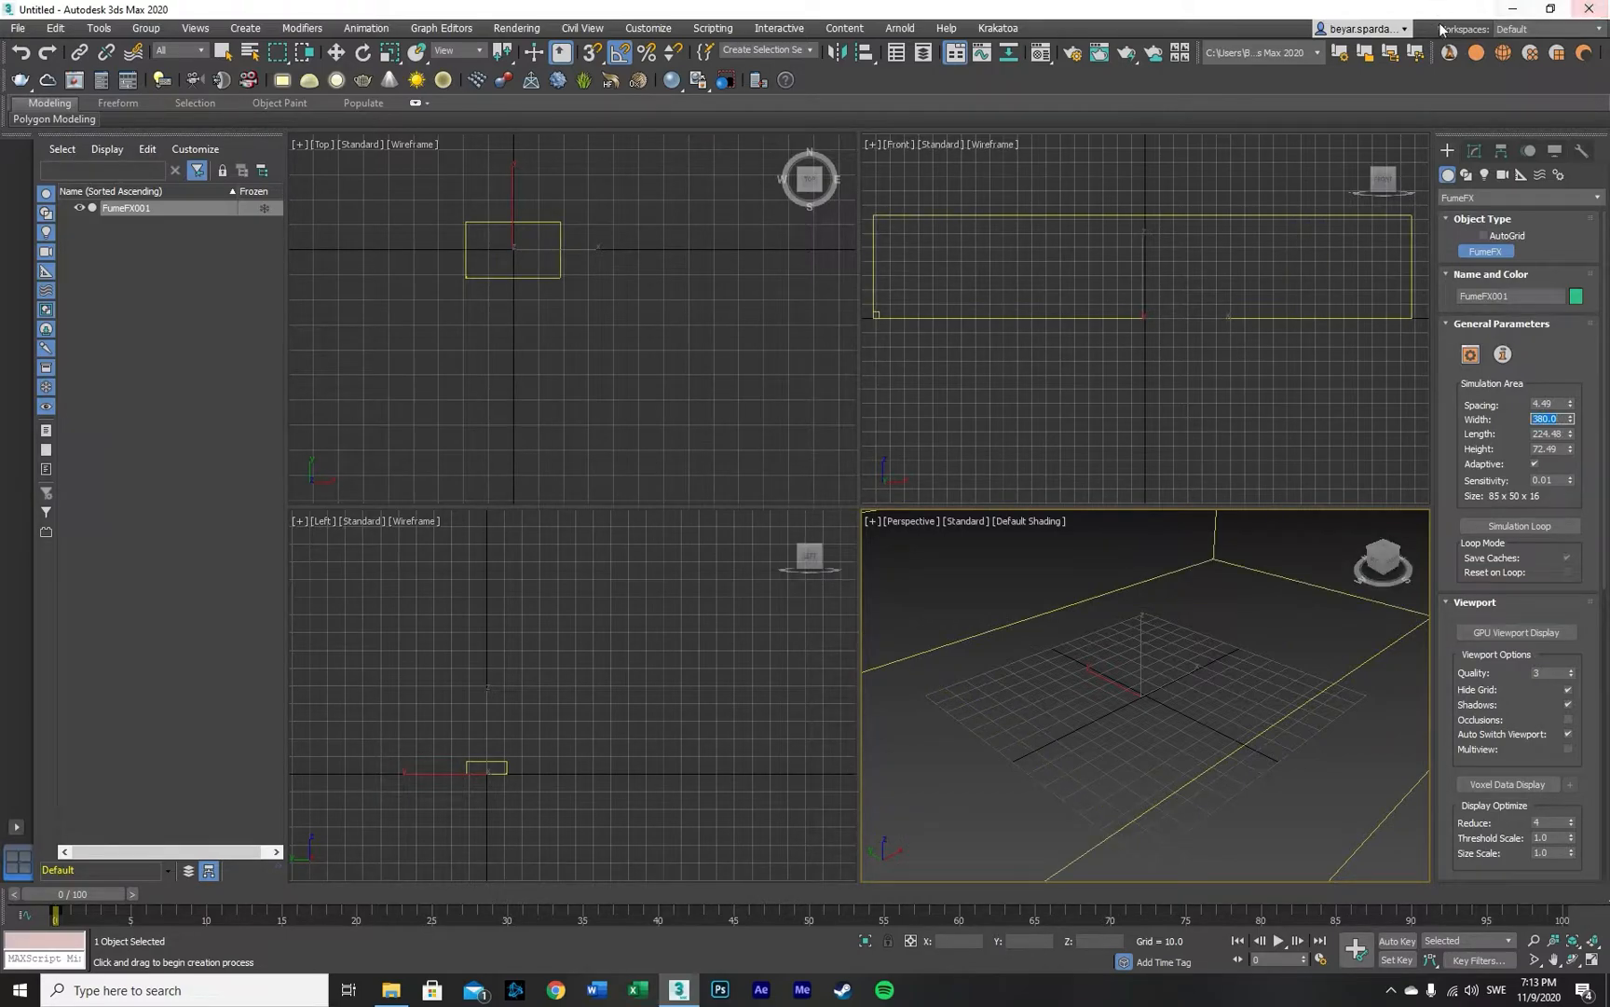
key(Tab)
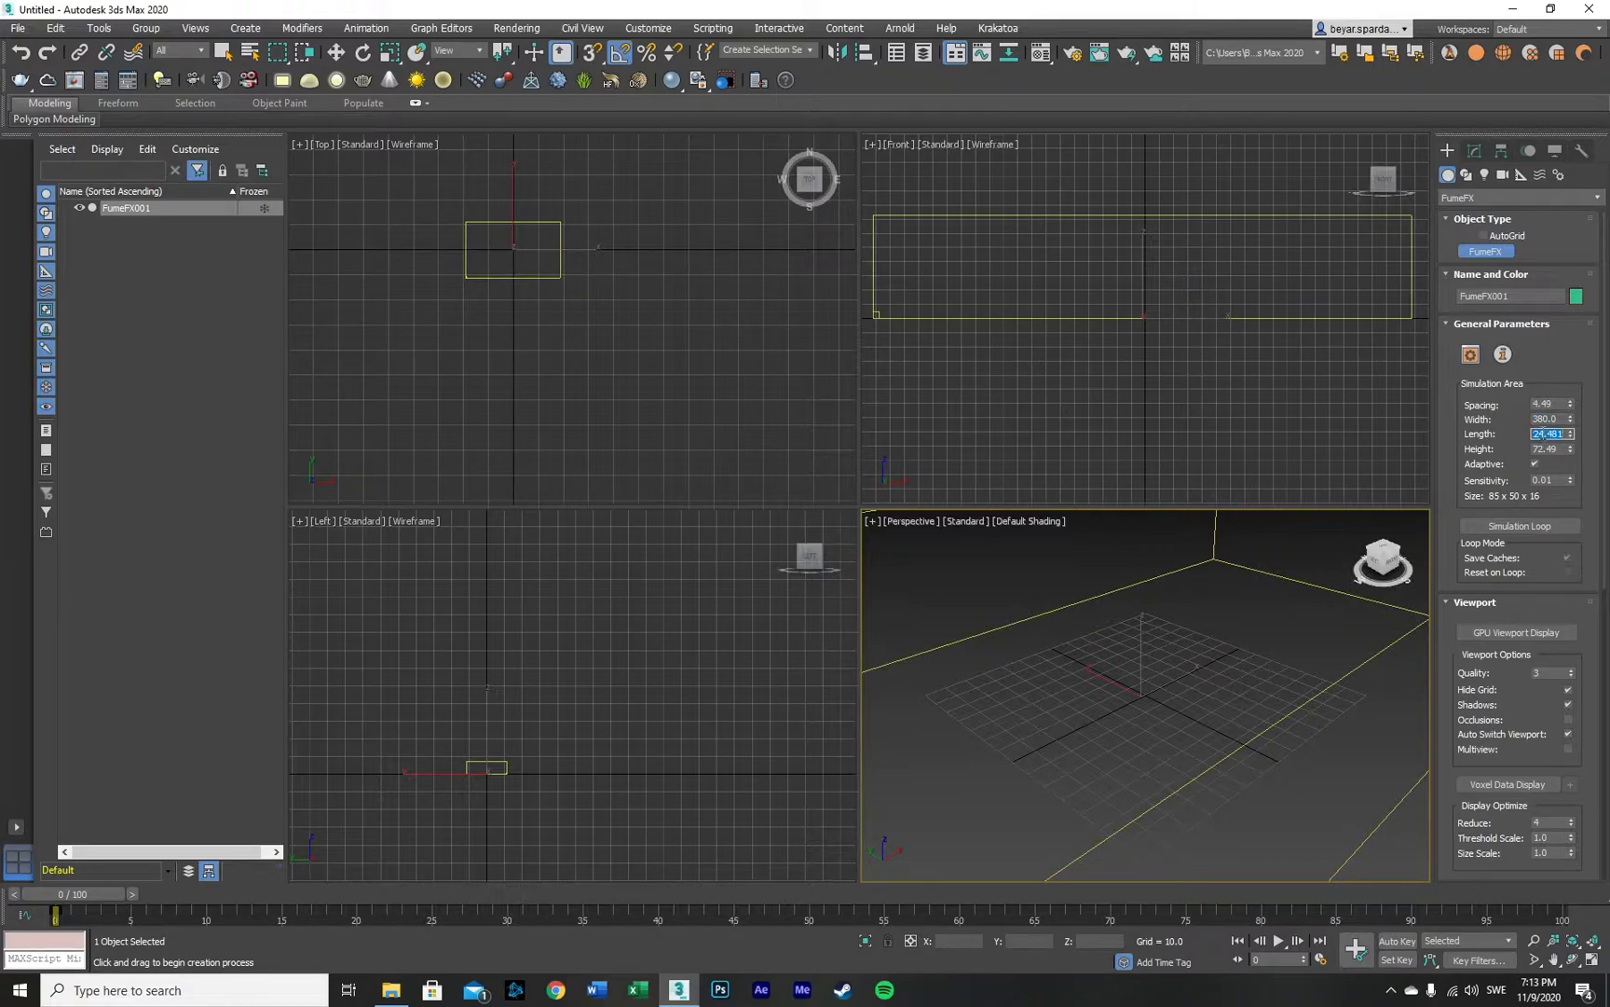
text(325)
key(Return)
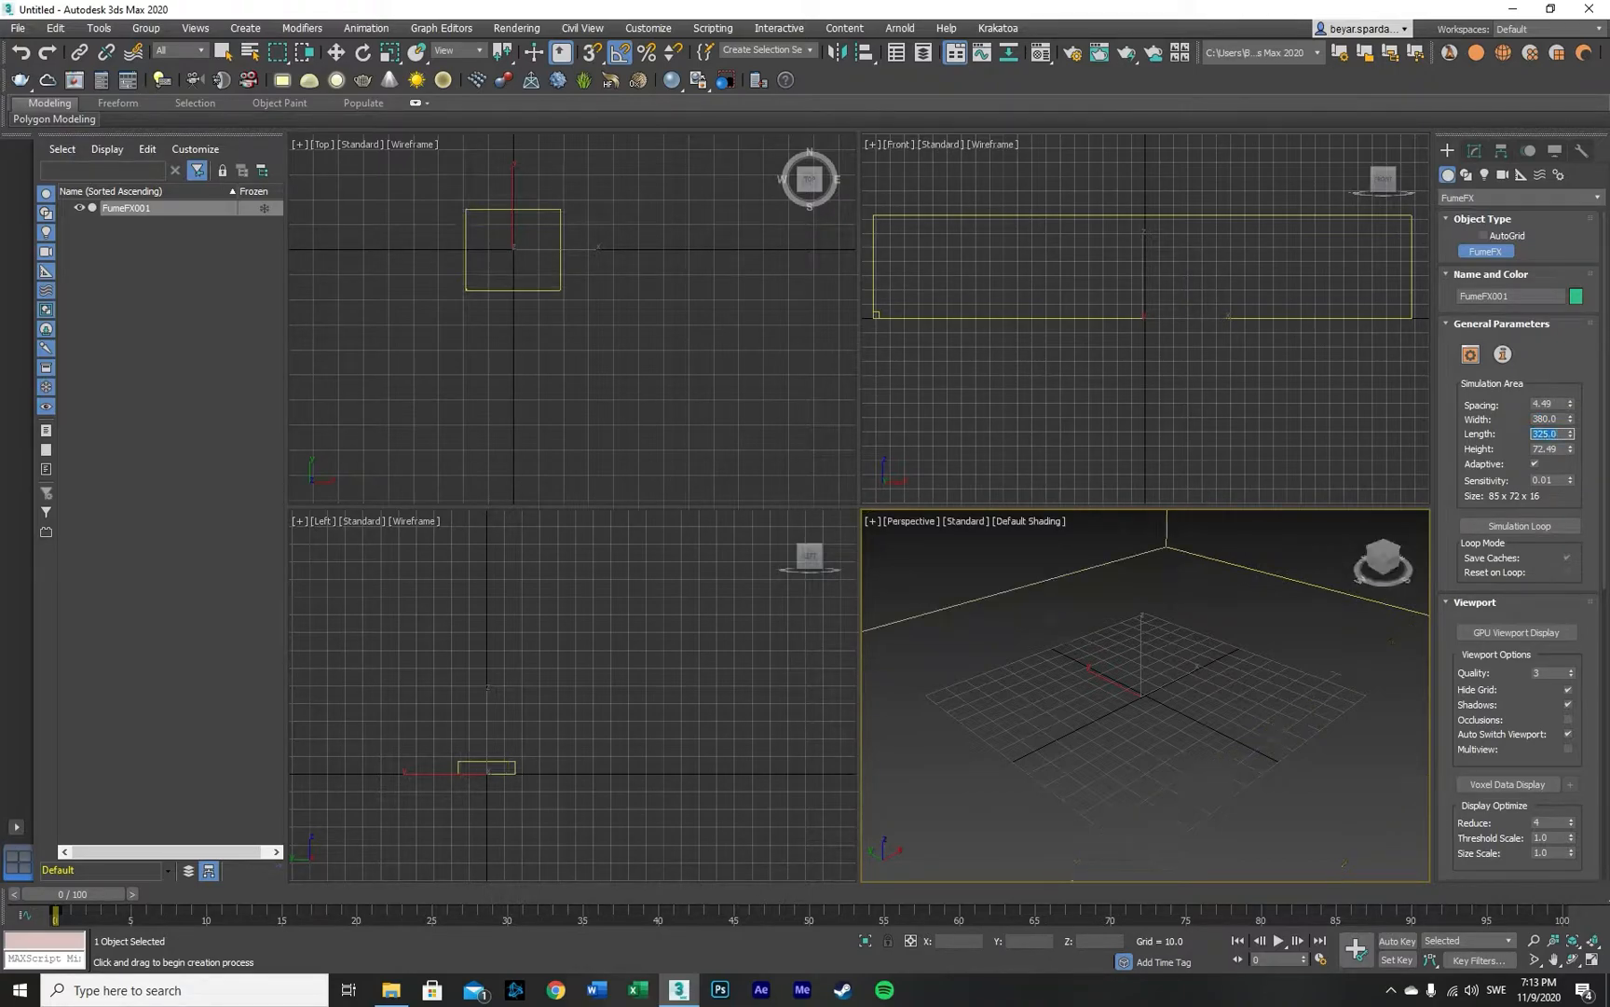
key(Tab)
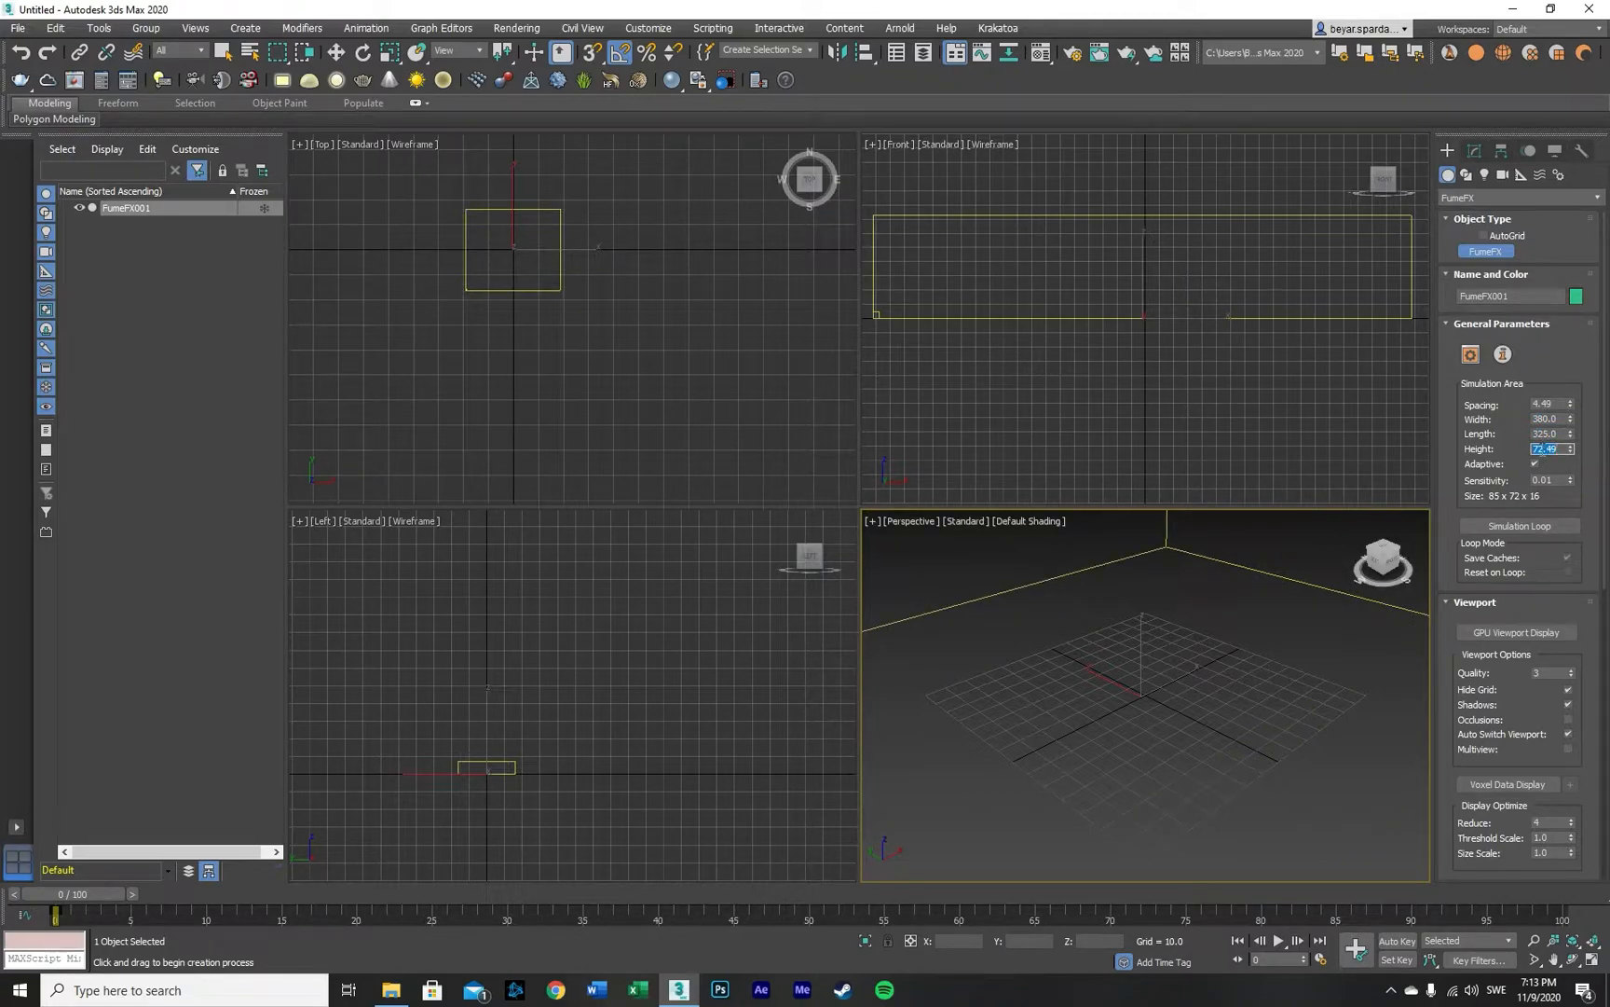
text(400)
key(Return)
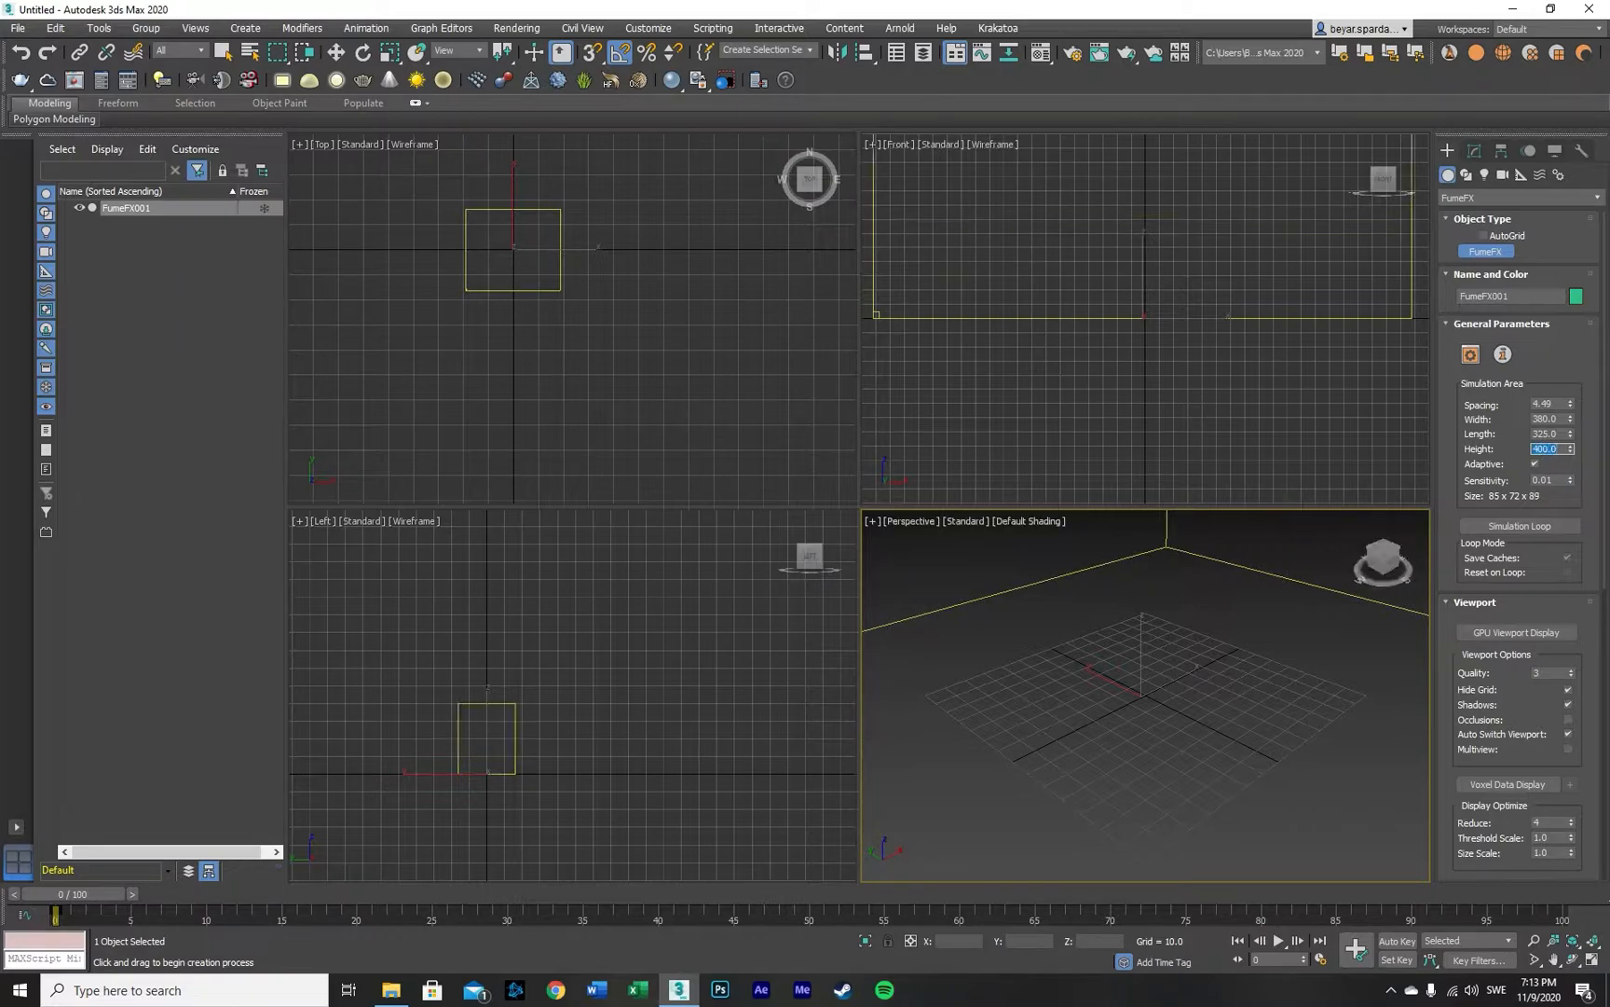
text(w)
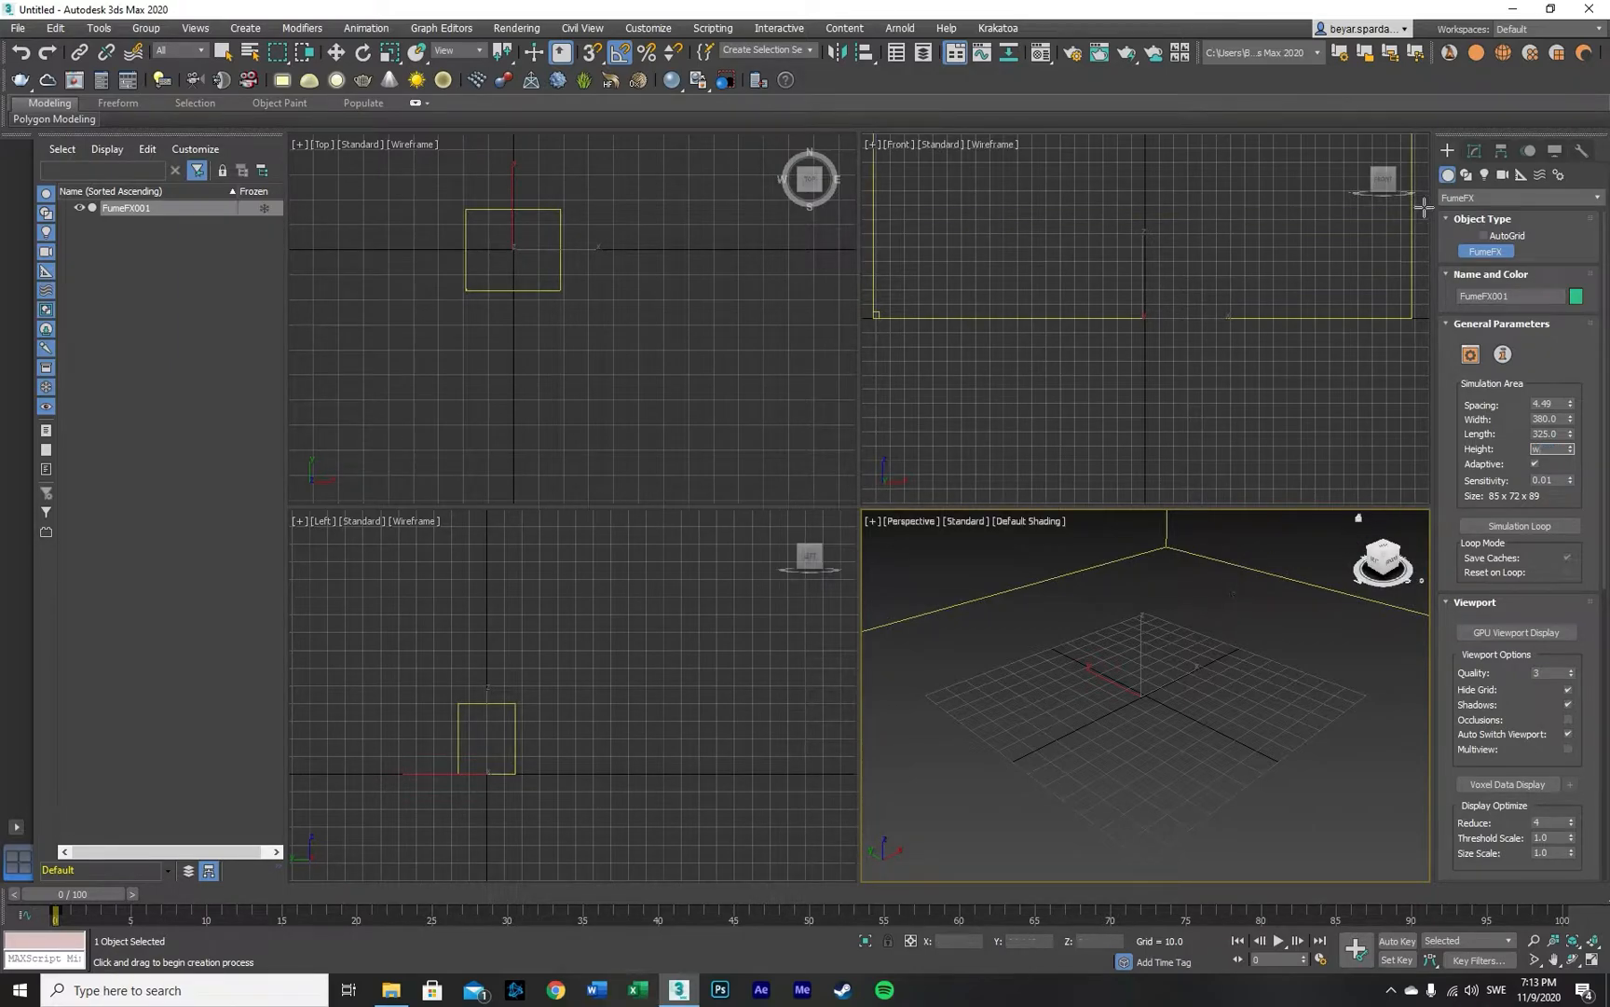
click(1475, 154)
Step: Maximize the perspective viewport and examine the whole simulation container from several angles
mouse_move(1211, 583)
middle_down()
mouse_move(1135, 634)
mouse_move(1202, 602)
middle_up()
key(alt+w)
scroll(1136, 558, down, 5)
scroll(1100, 554, up, 4)
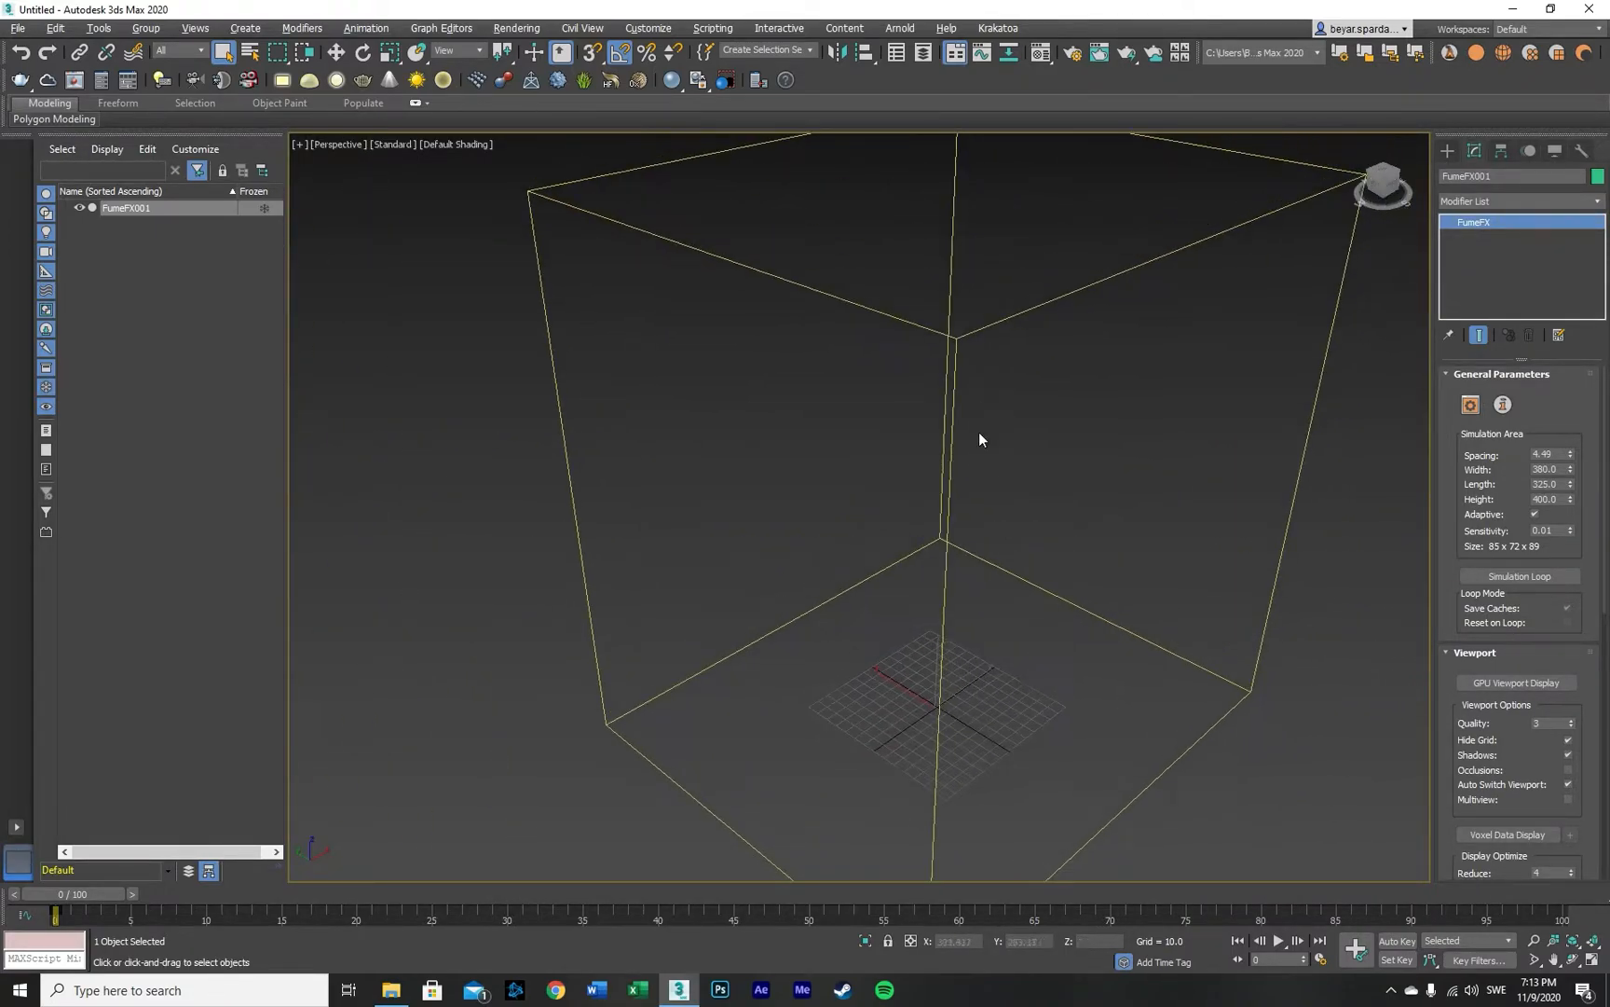
alt+middle_drag(951, 337, 952, 457)
scroll(953, 457, down, 3)
scroll(953, 457, up, 3)
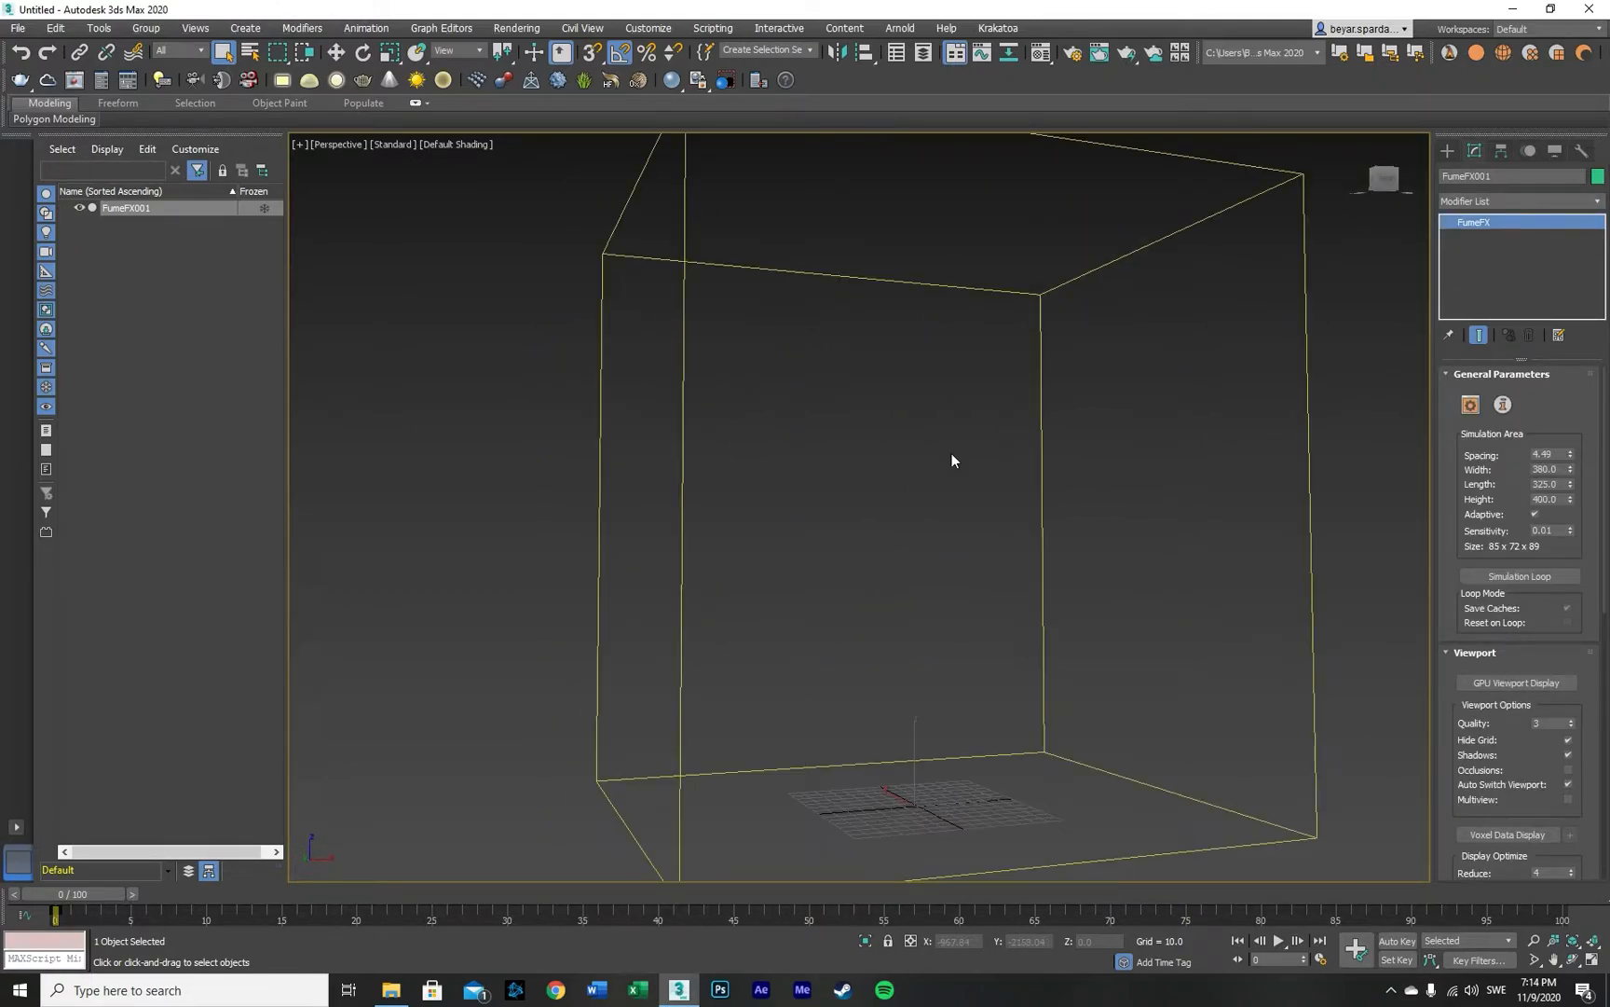
scroll(942, 497, down, 3)
scroll(942, 498, up, 3)
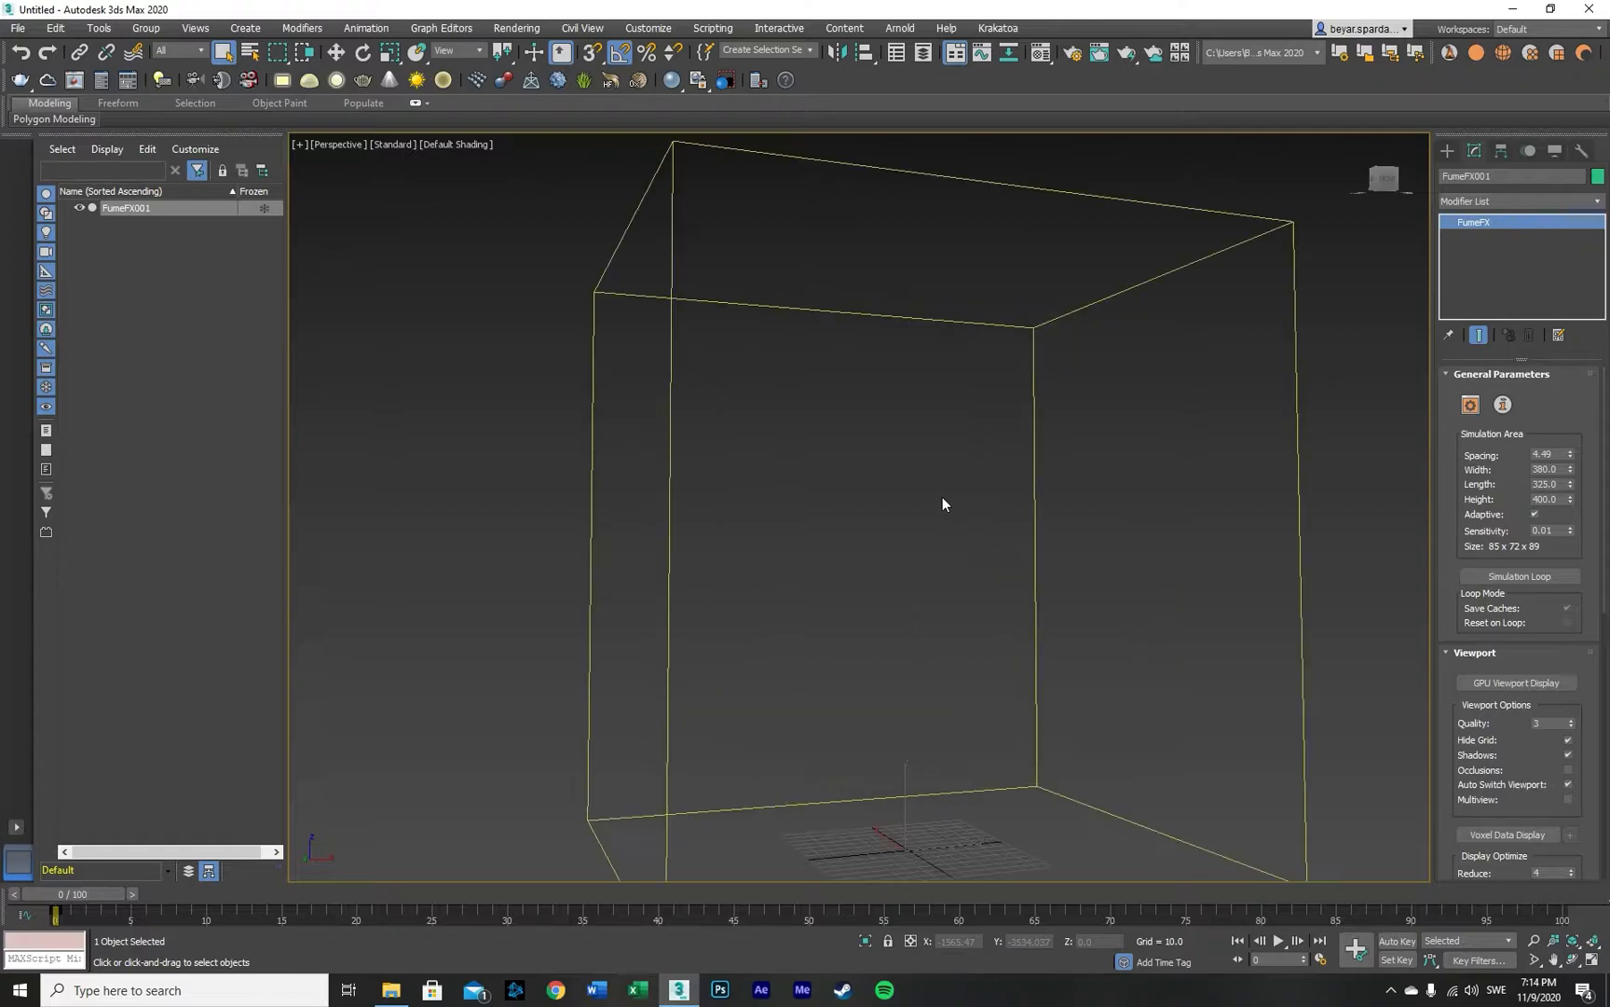
scroll(942, 499, down, 3)
alt+middle_drag(936, 513, 969, 531)
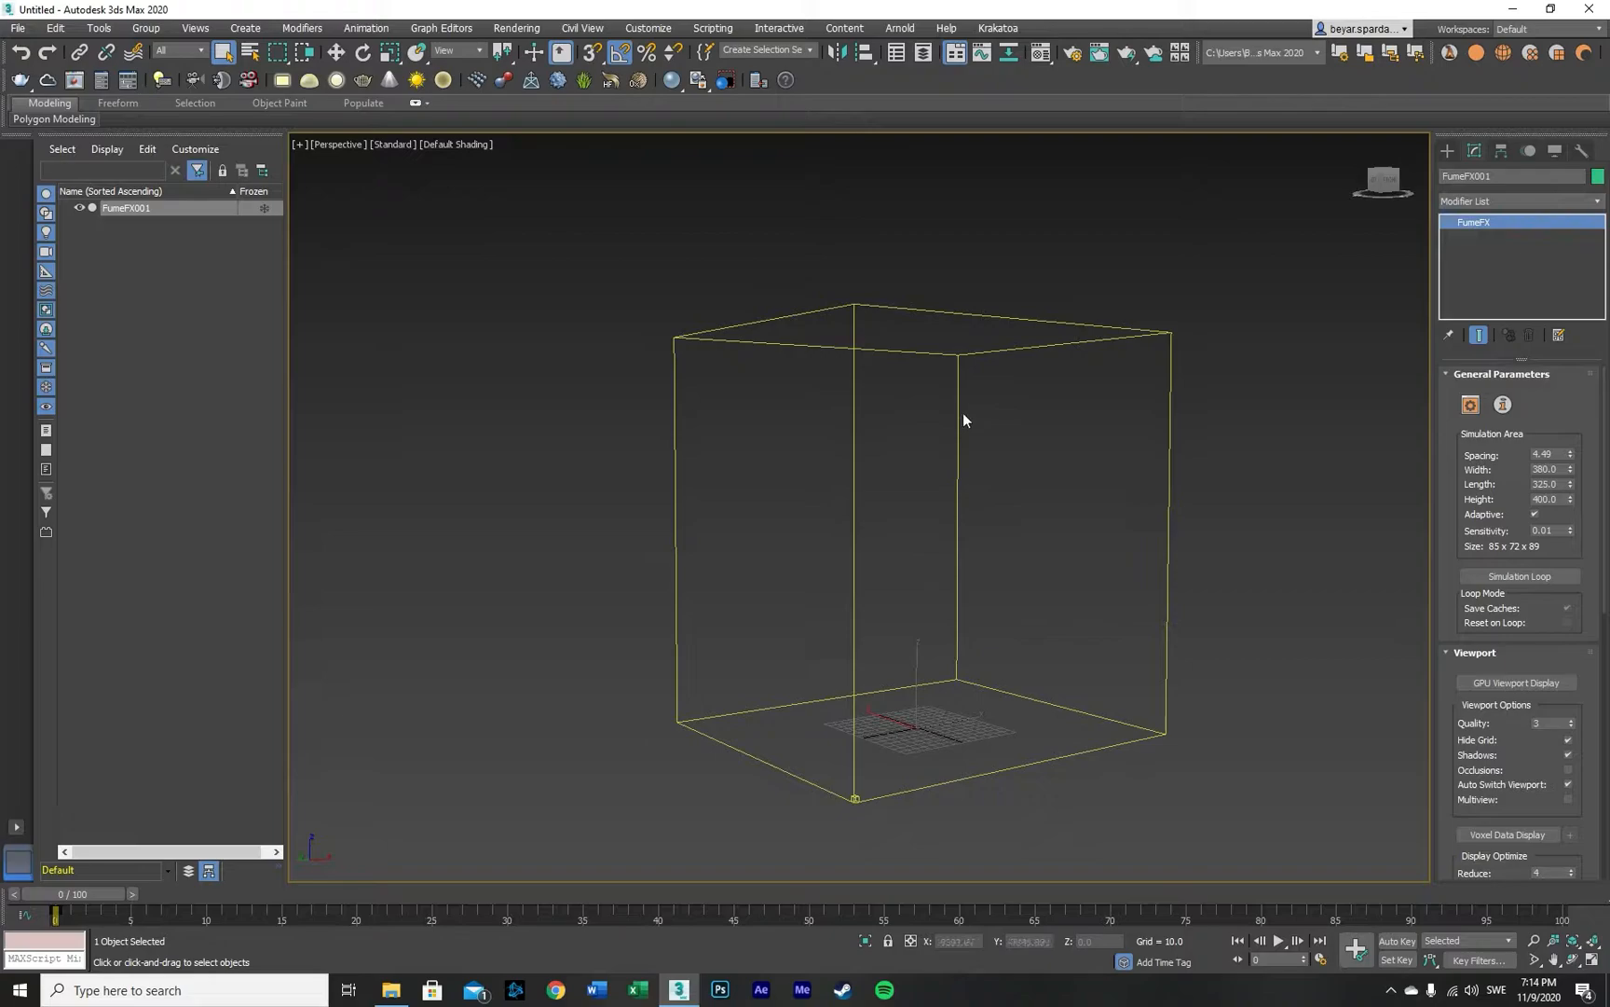
Step: Open the FumeFX simulation settings and set the grid spacing to 2.2
click(1470, 404)
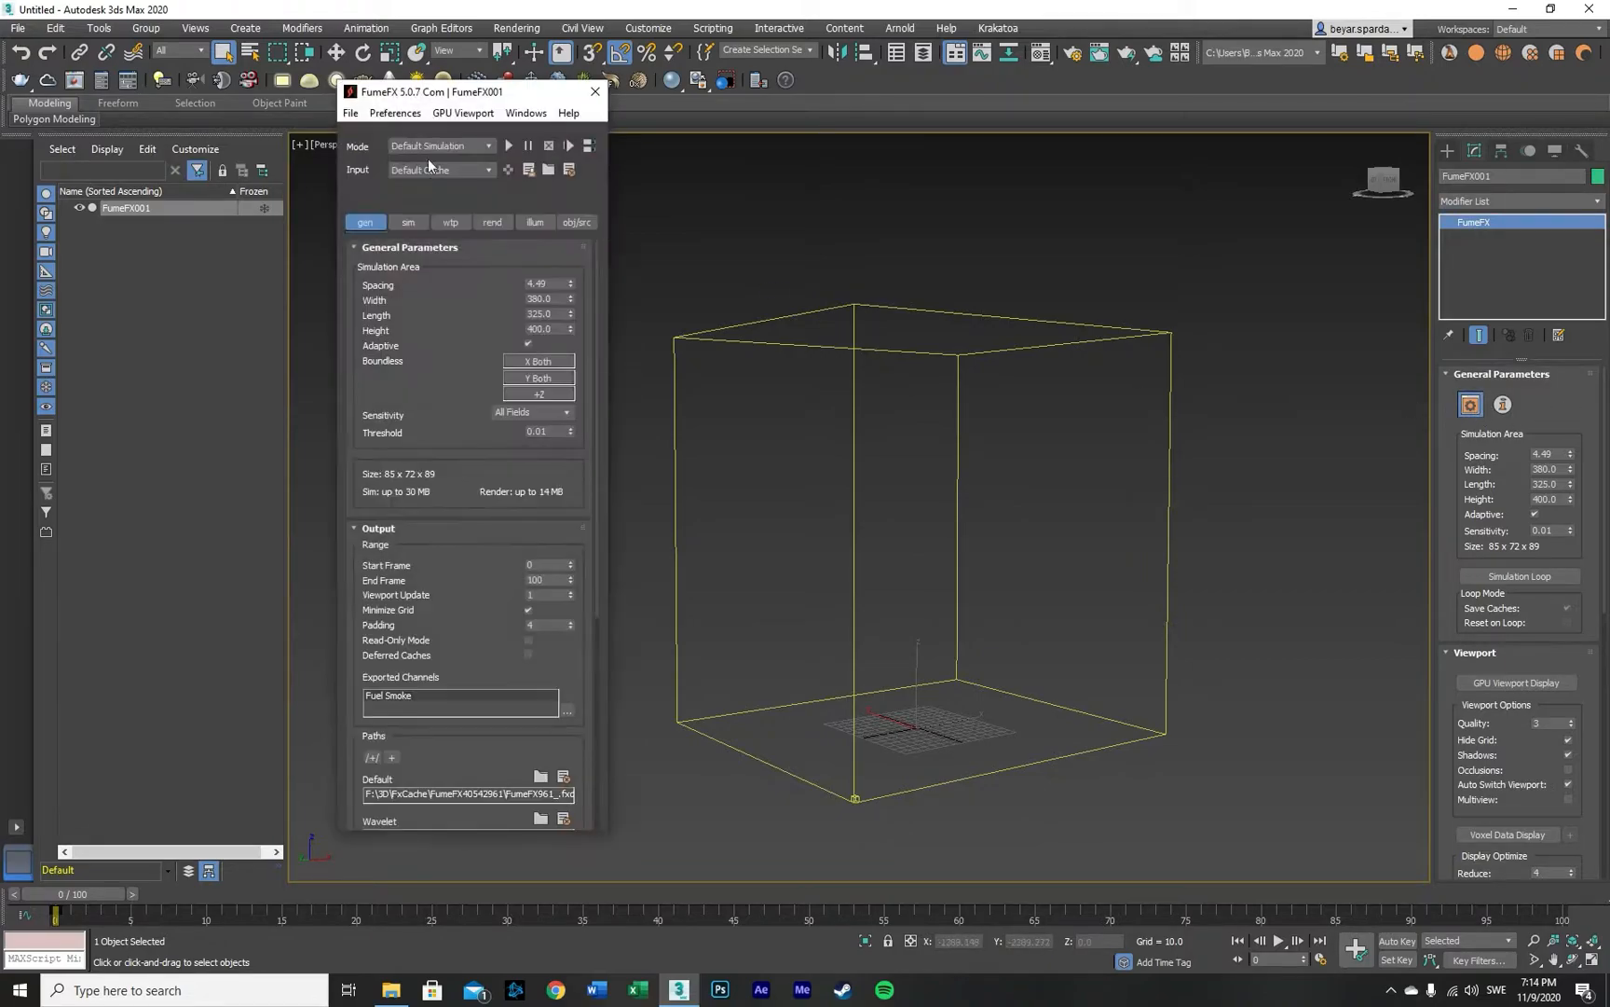
drag(507, 102, 281, 131)
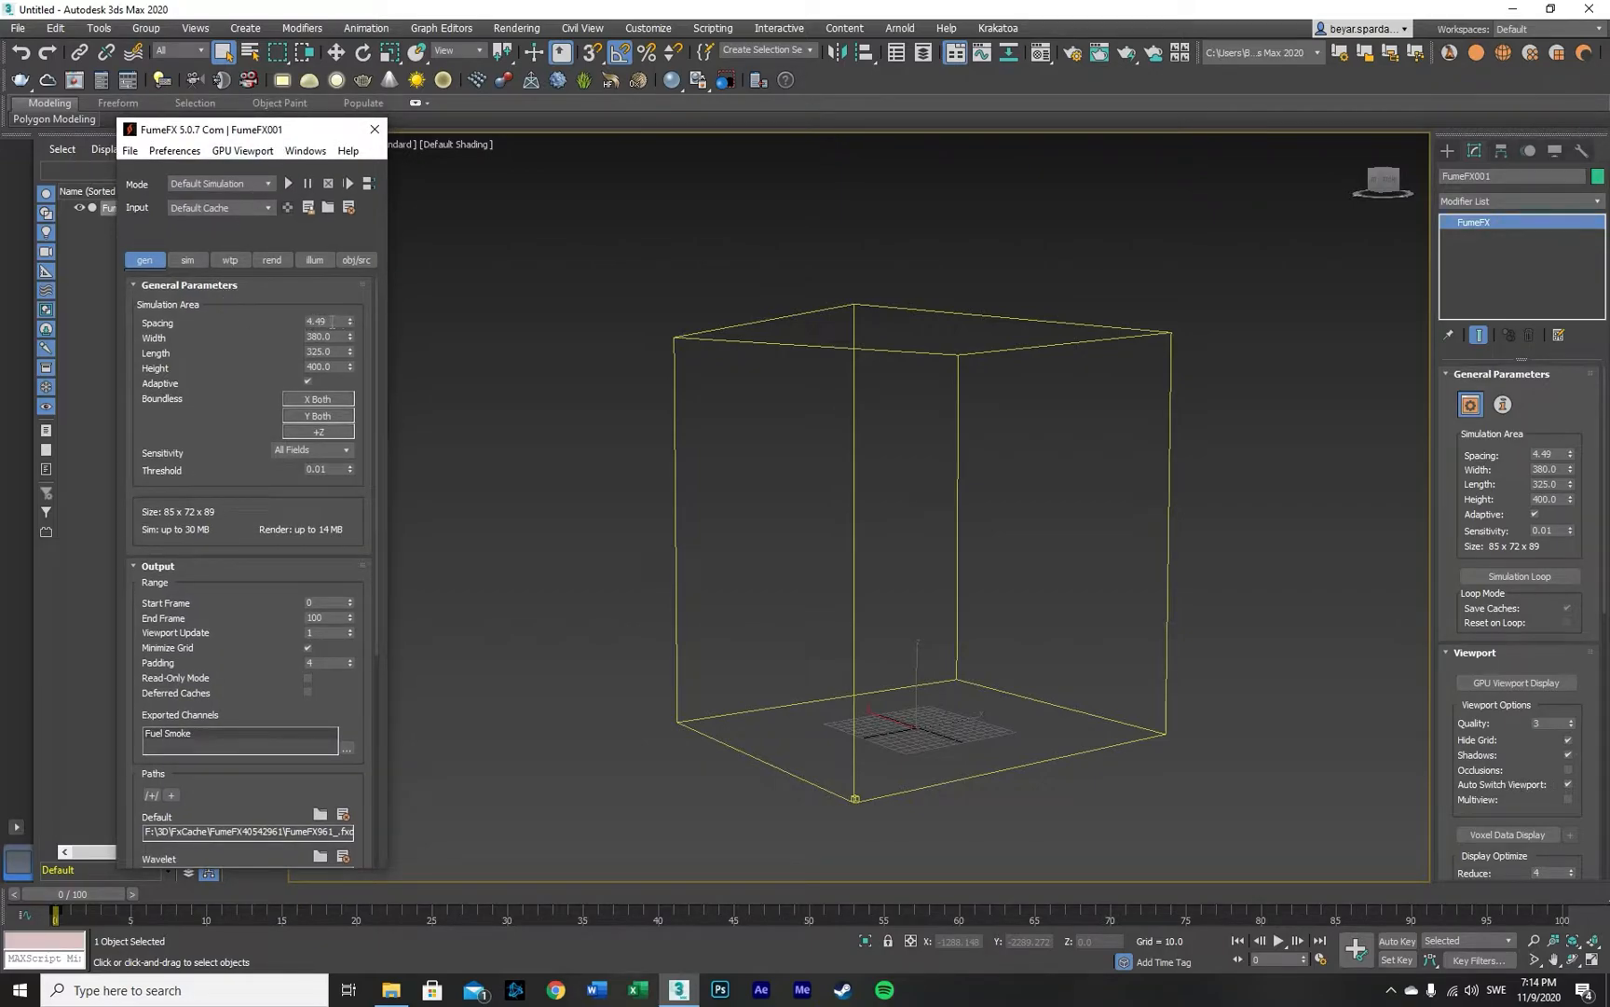
click(350, 321)
drag(351, 322, 349, 358)
Step: Set the solver's Maximum Iterations to 30 in the FumeFX simulation settings
click(191, 261)
mouse_move(245, 362)
mouse_down()
mouse_move(255, 295)
mouse_move(255, 380)
mouse_up()
double_click(333, 356)
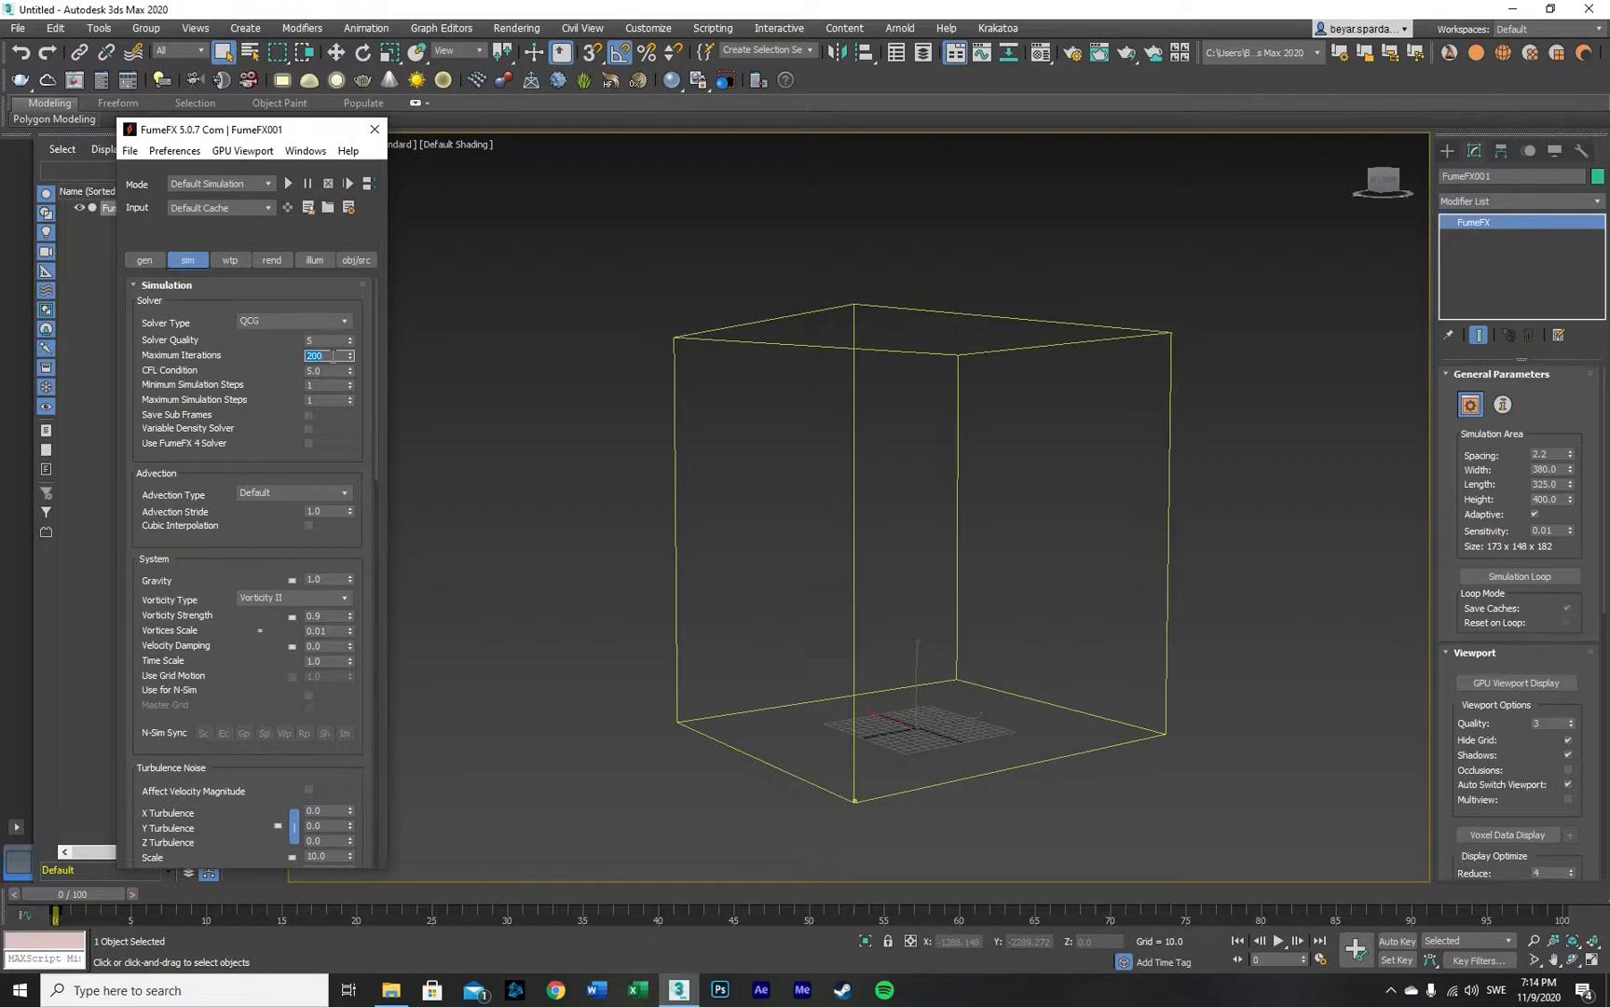
text(30)
scroll(269, 333, down, 2)
scroll(268, 333, up, 1)
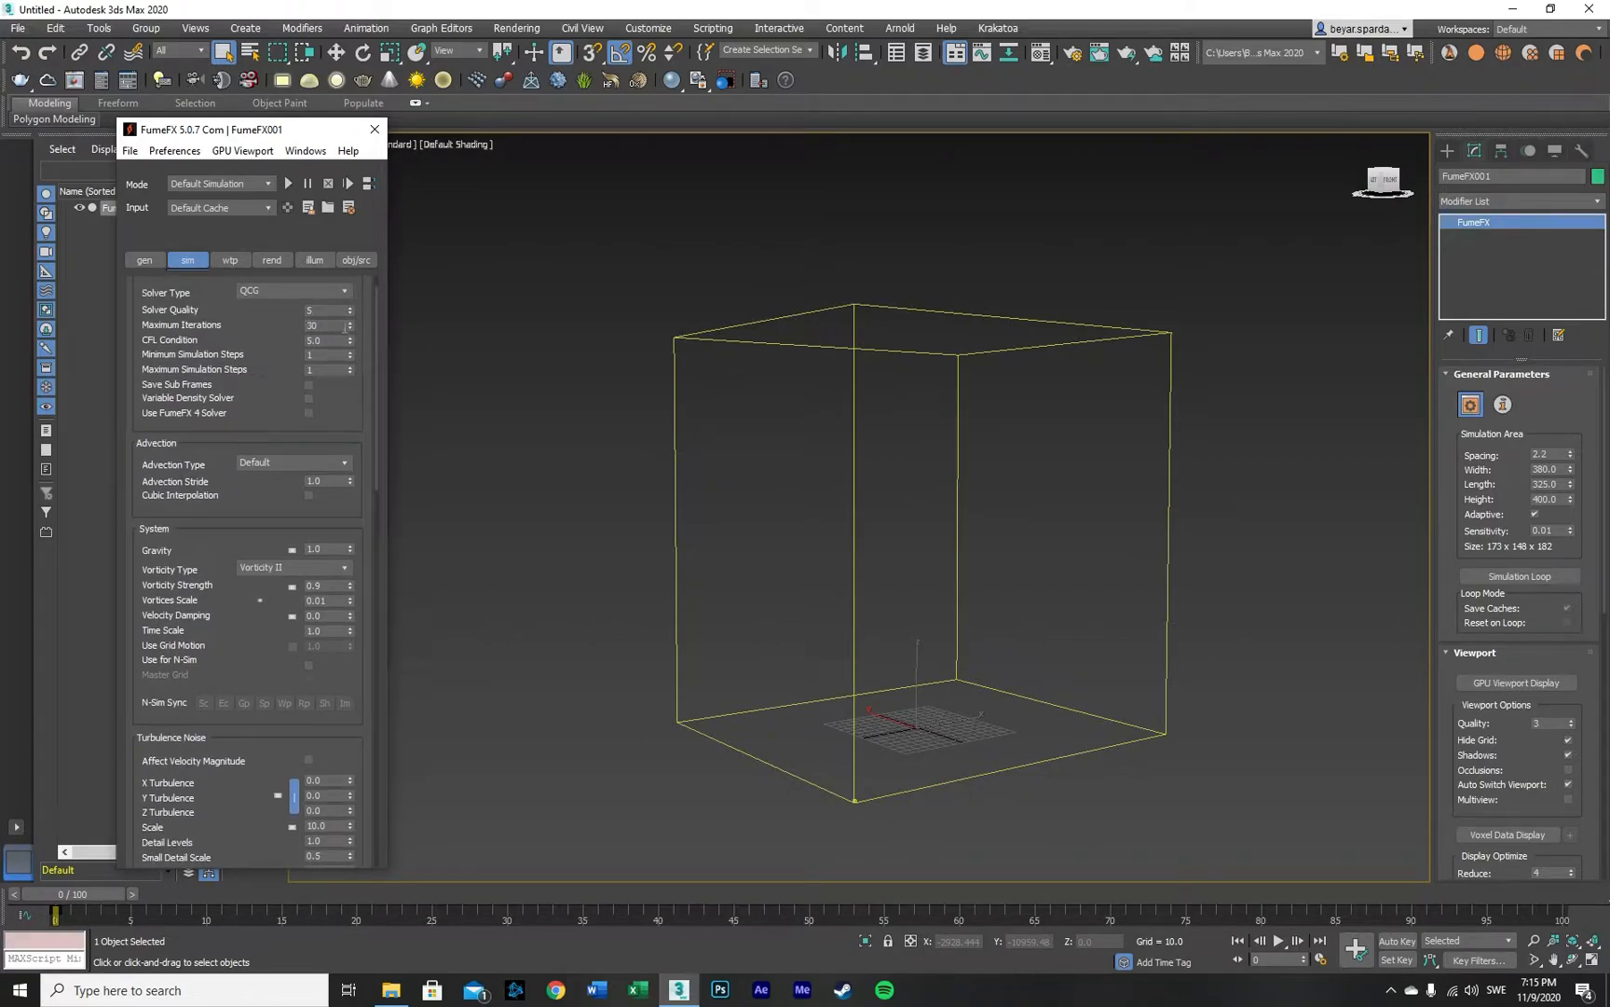
Step: Set the Vortices Scale in the FumeFX system settings to 0.02
scroll(273, 397, down, 3)
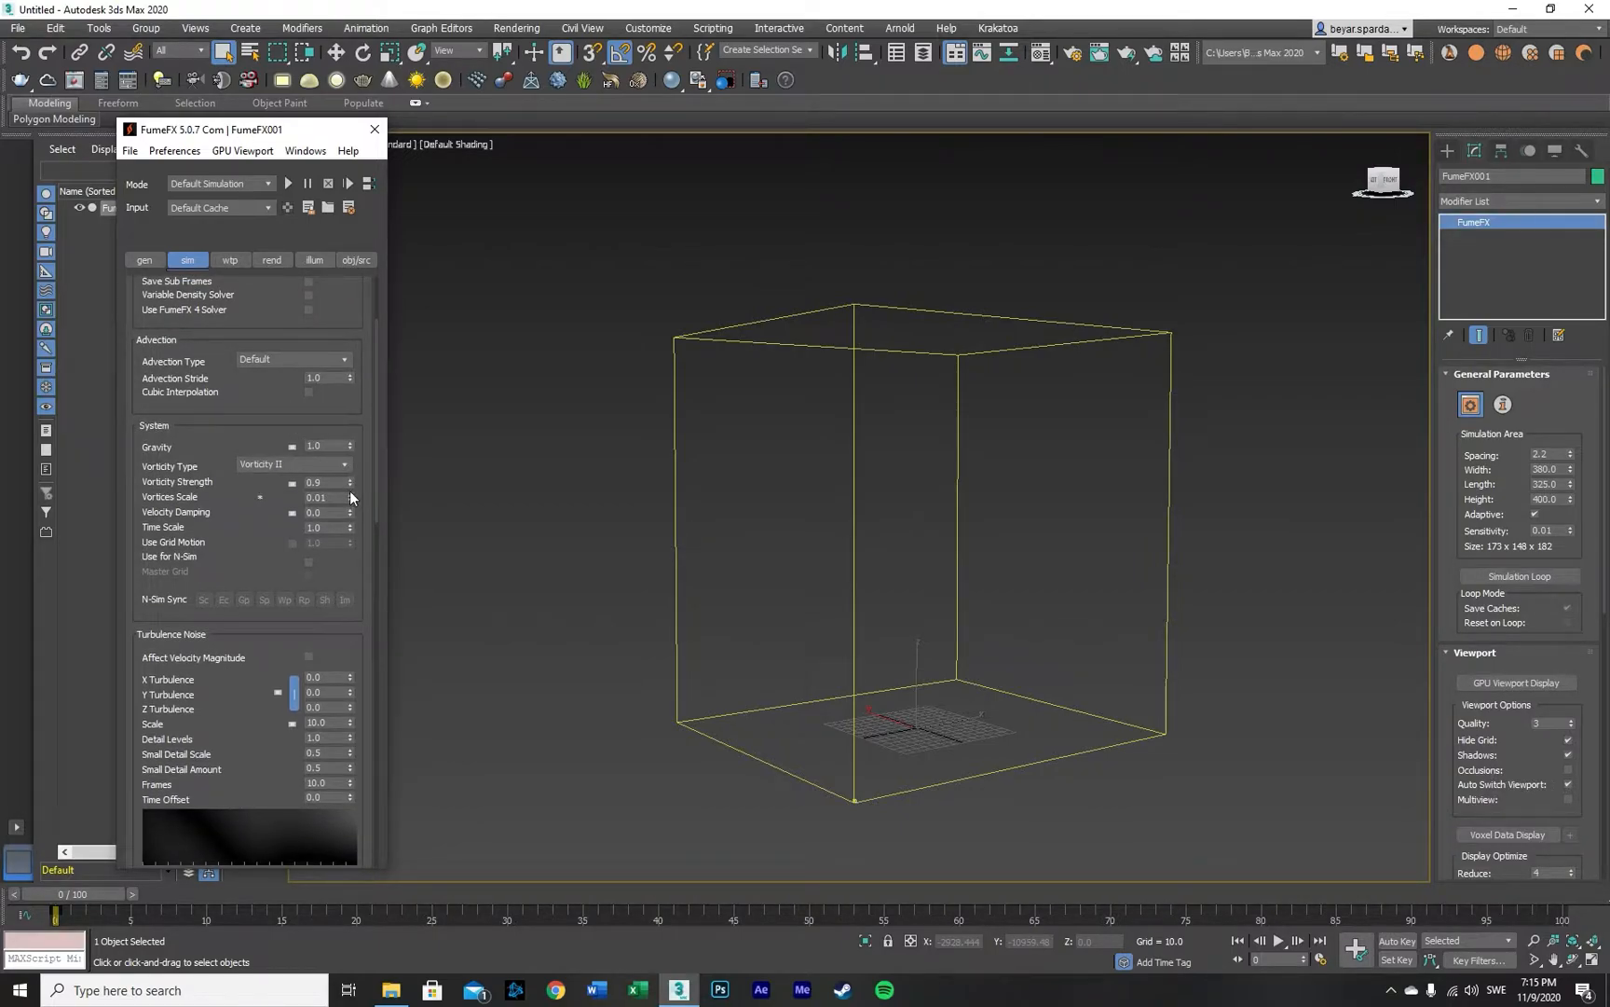
click(351, 493)
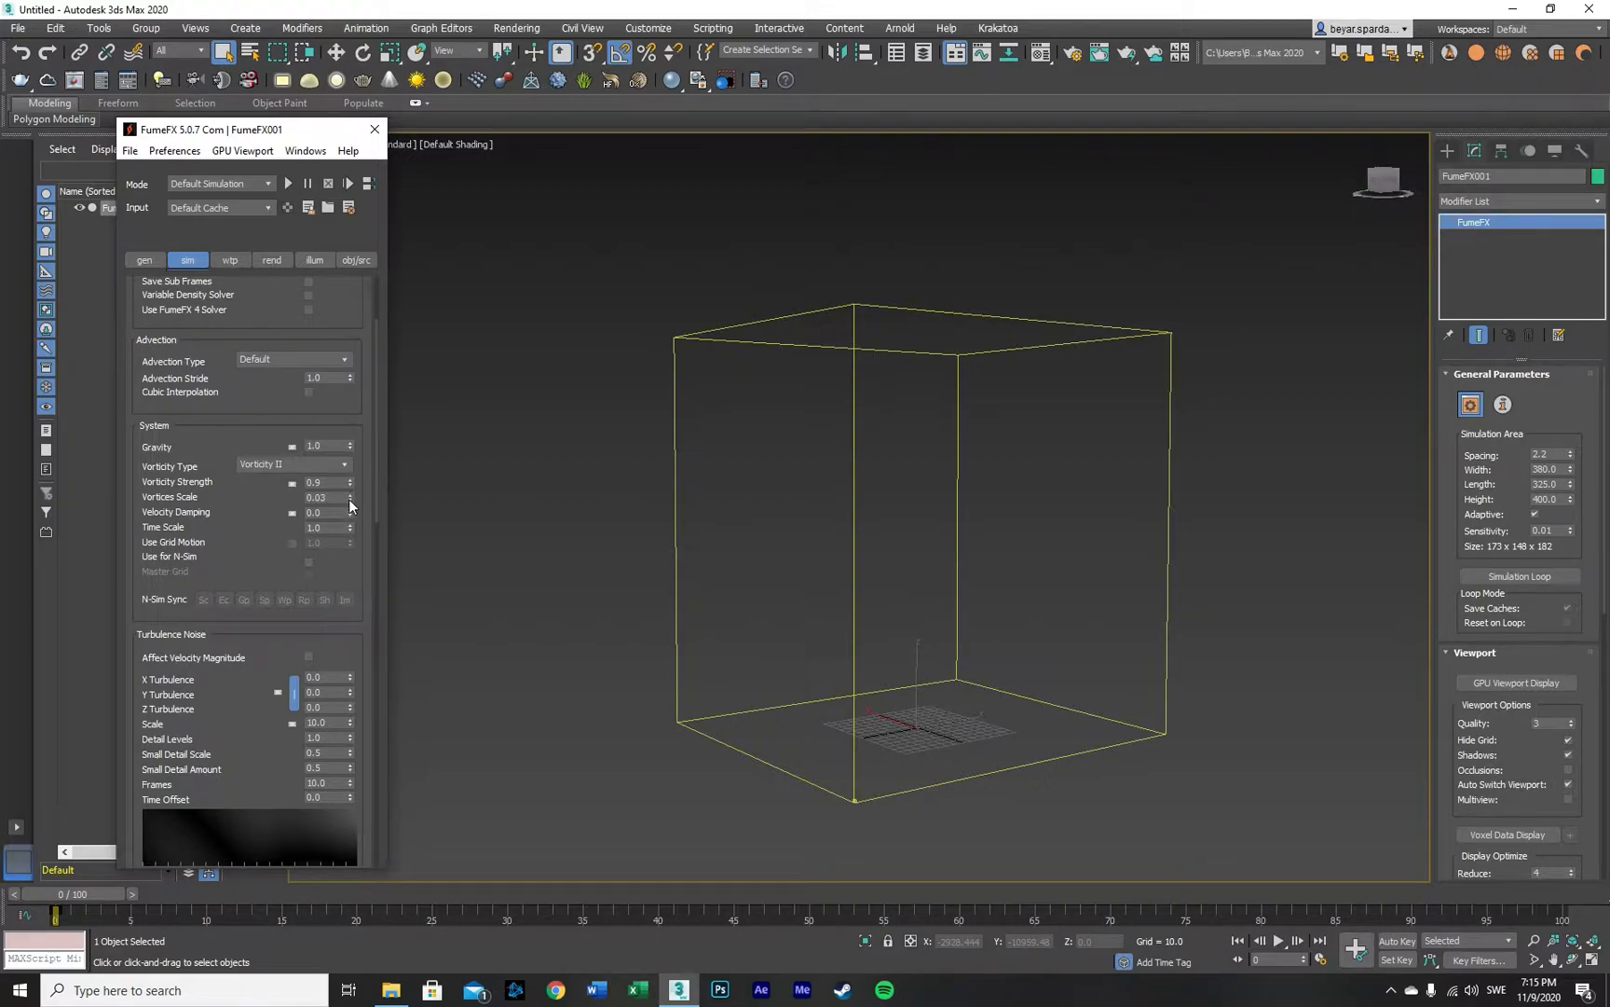
click(350, 502)
Step: Animate the FumeFX Time Scale with Auto Key, setting it to 3.0 at frame 0 and adding another key at frame 15
scroll(197, 510, down, 2)
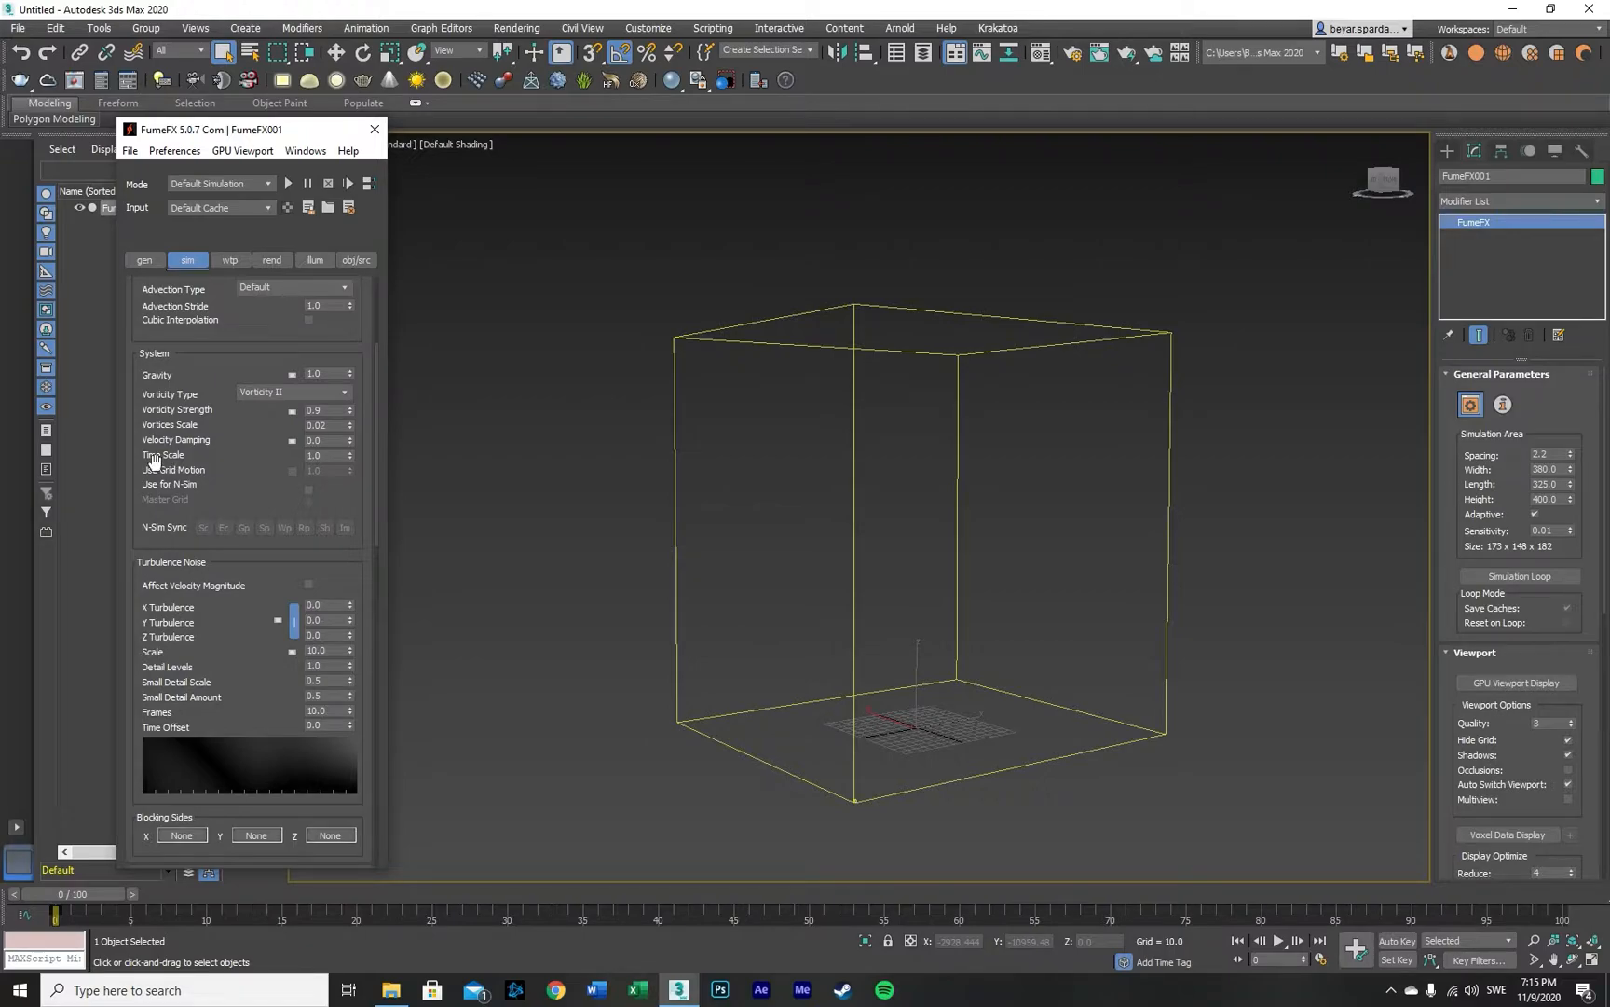
scroll(175, 448, down, 1)
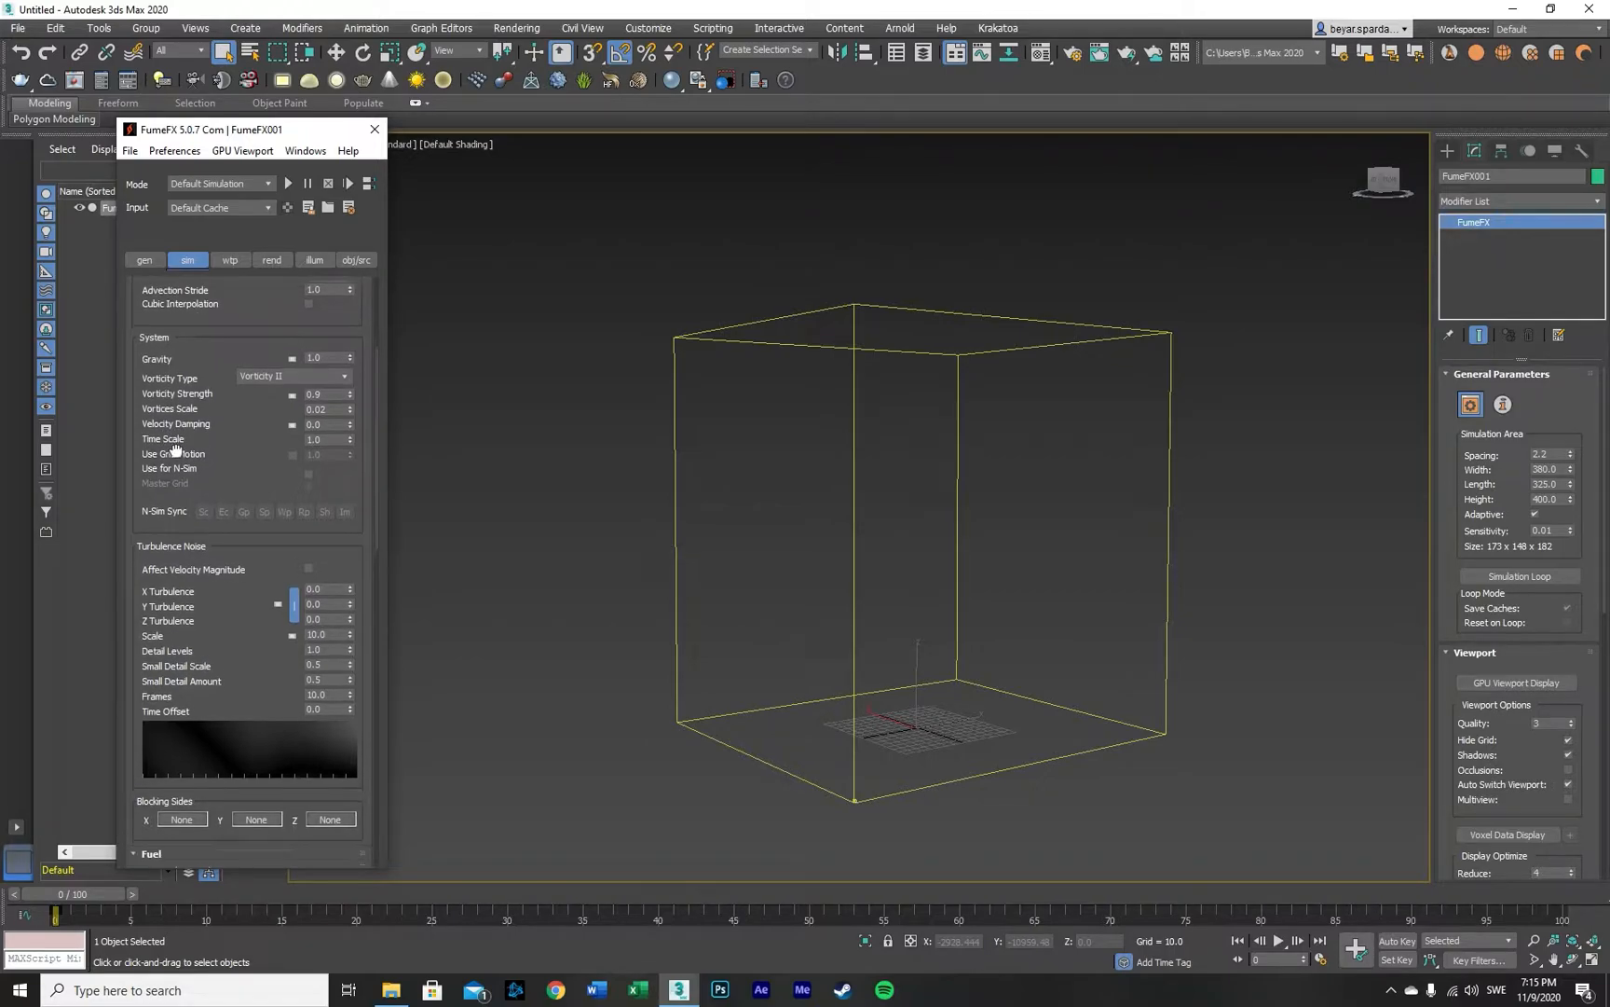
drag(175, 449, 175, 508)
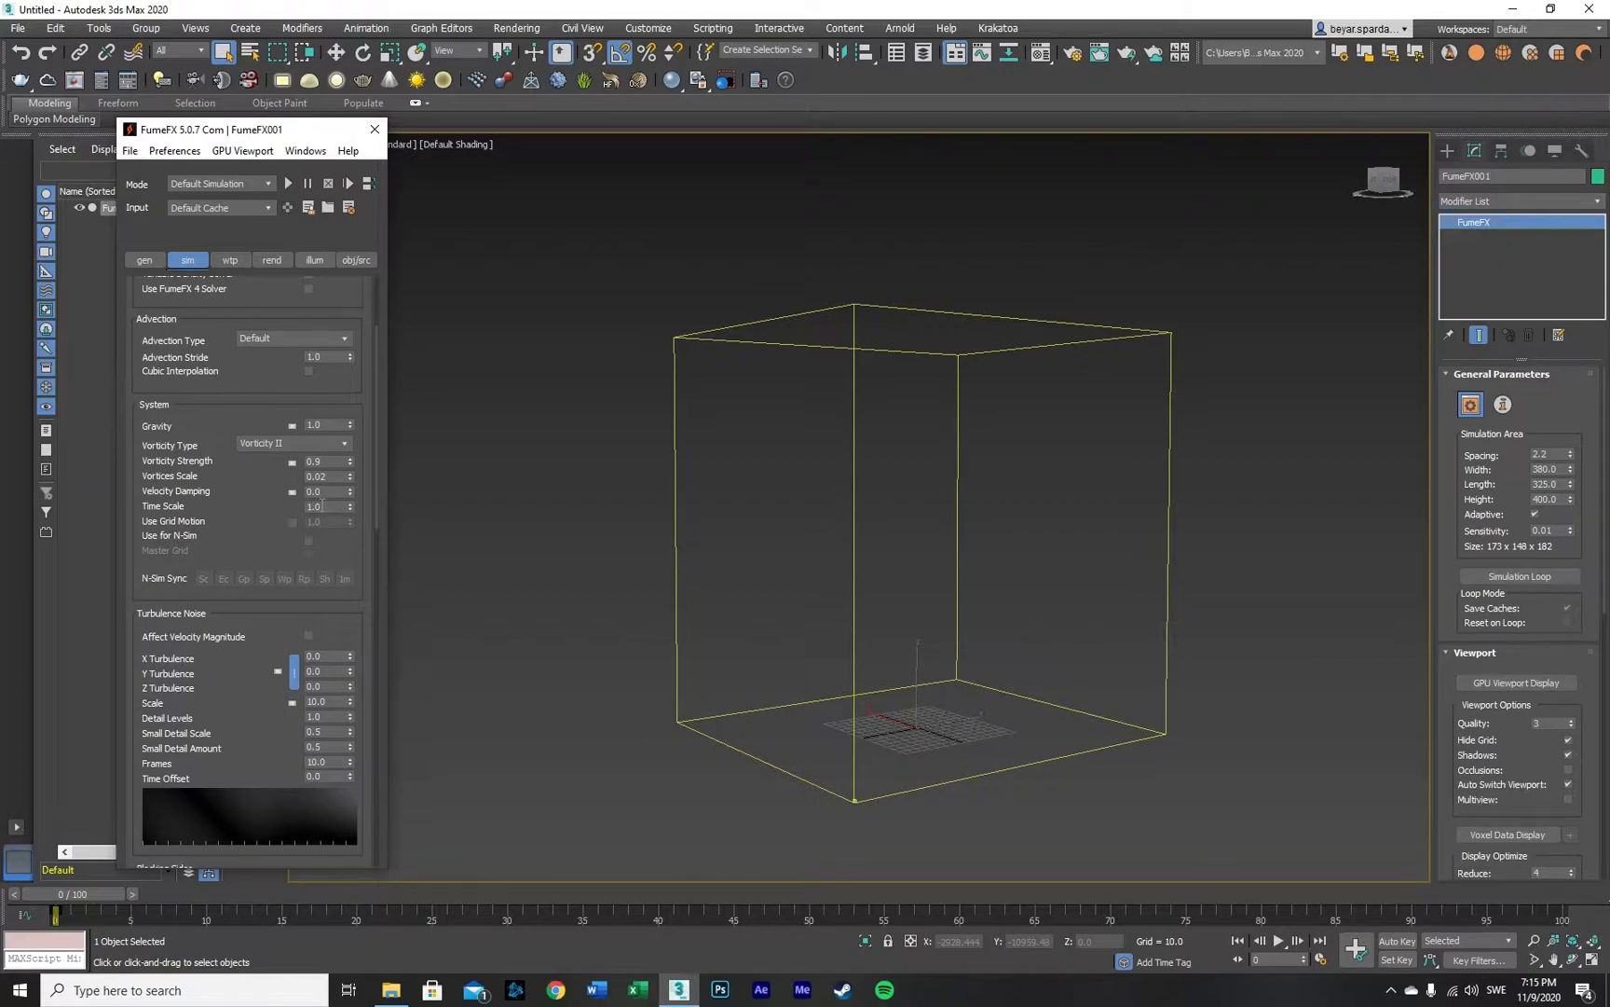
scroll(244, 492, down, 2)
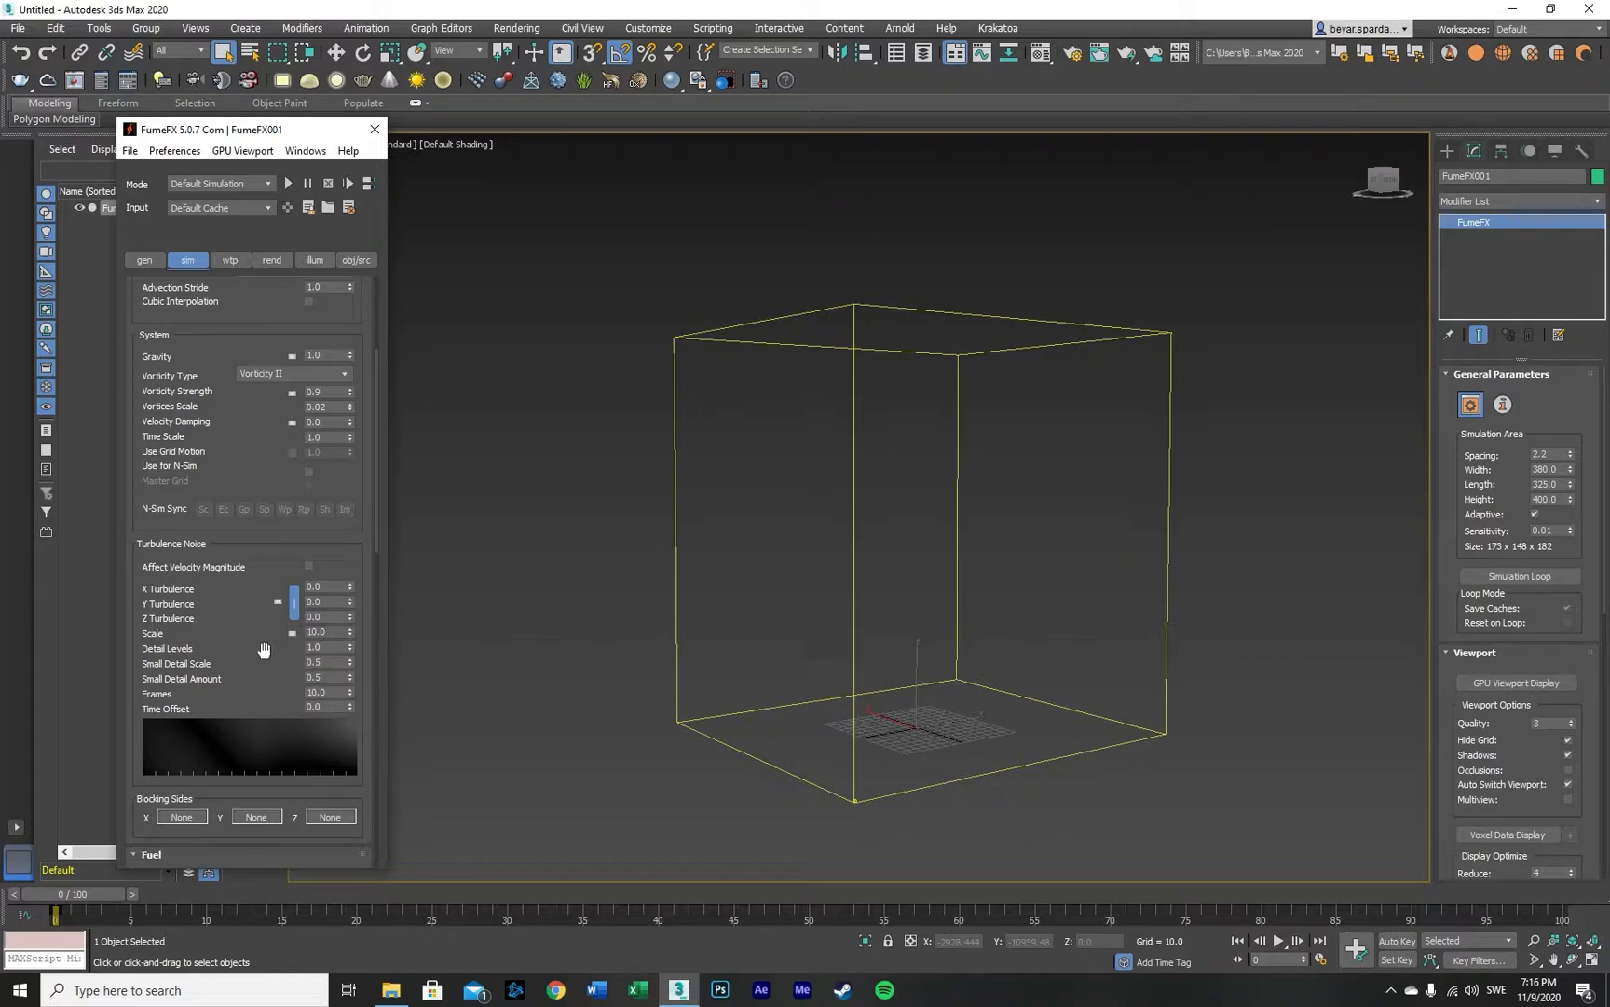
scroll(264, 650, down, 5)
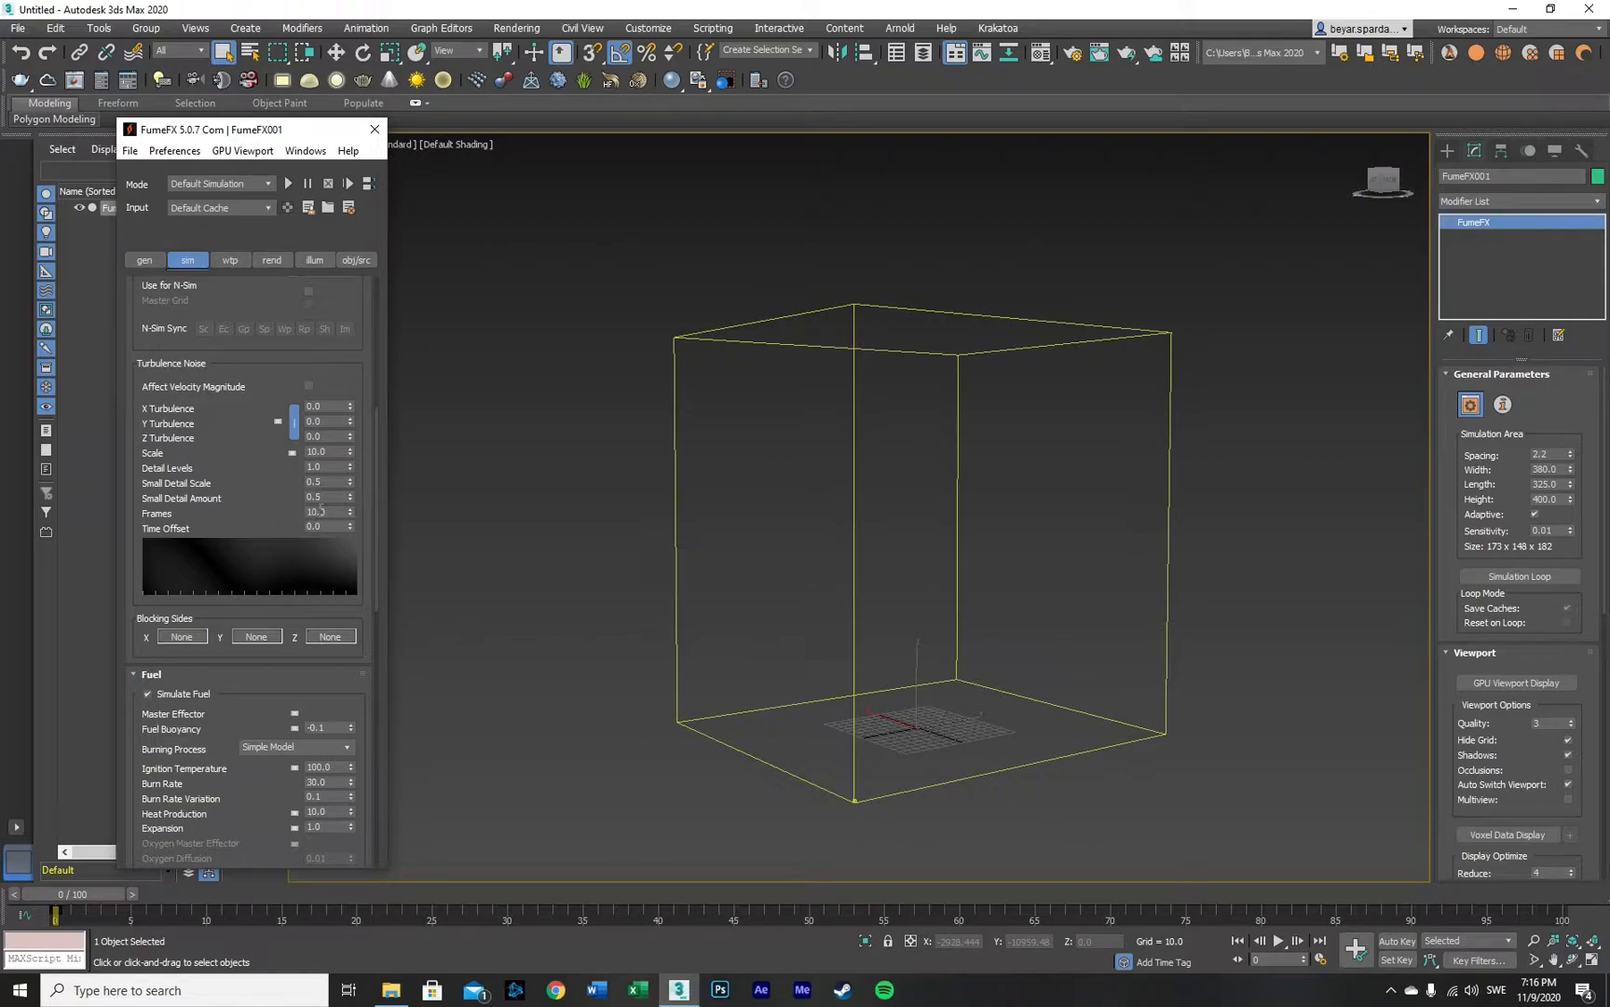
drag(272, 506, 278, 789)
drag(244, 457, 205, 617)
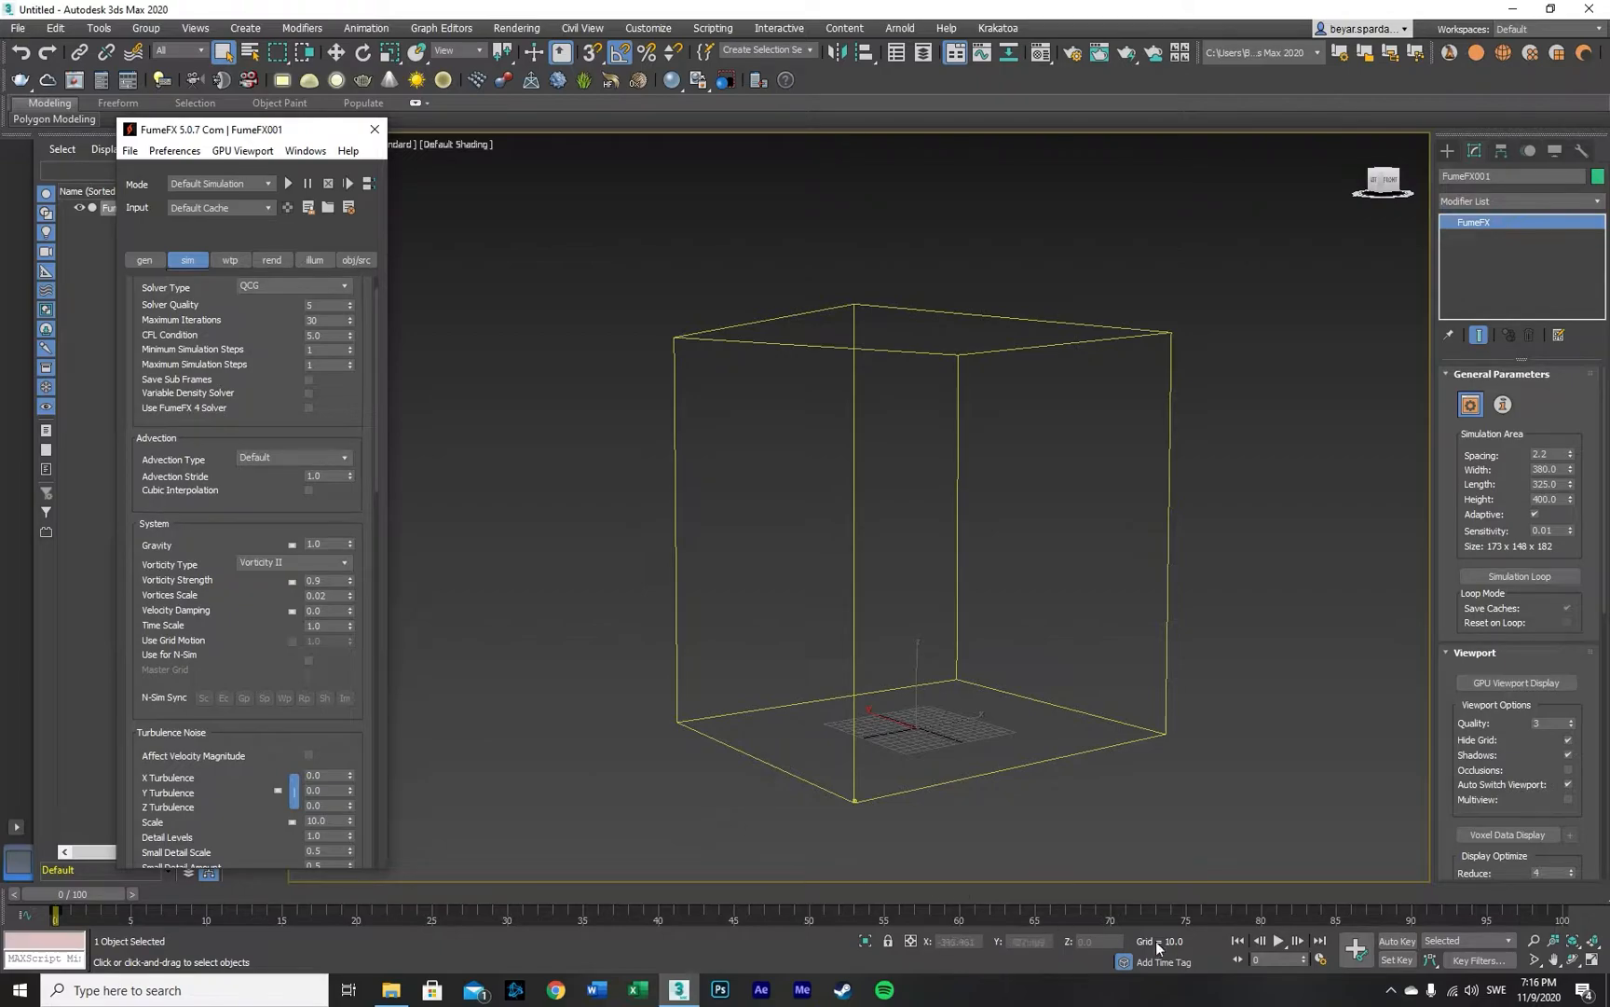
click(1386, 943)
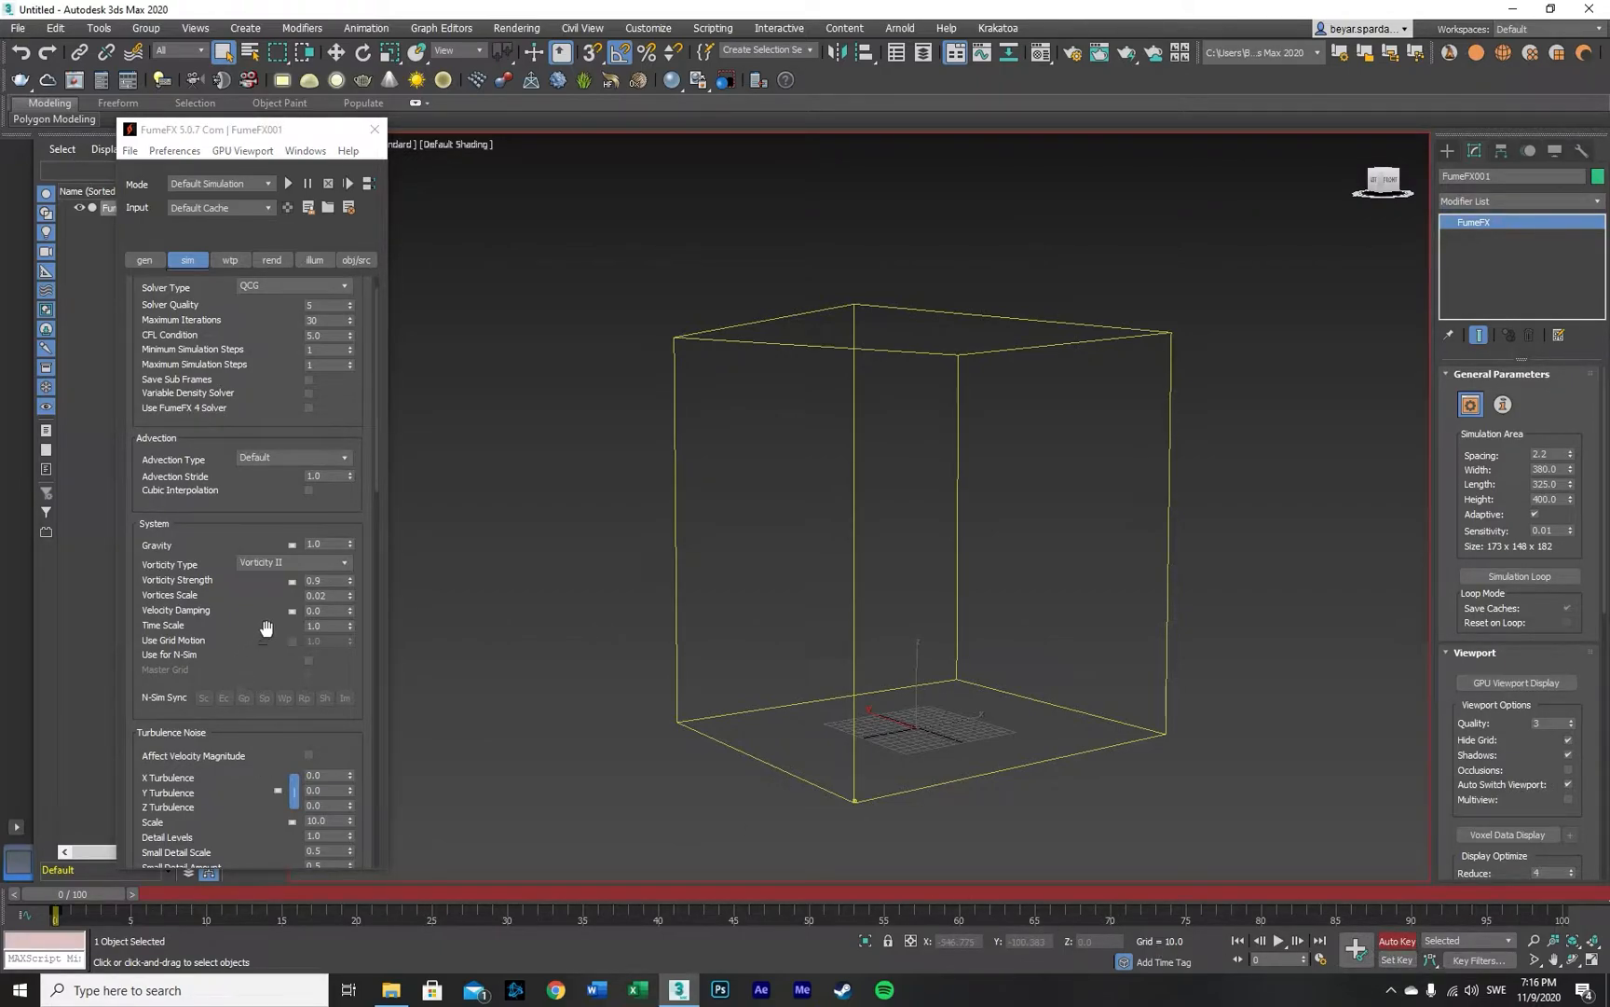
double_click(321, 626)
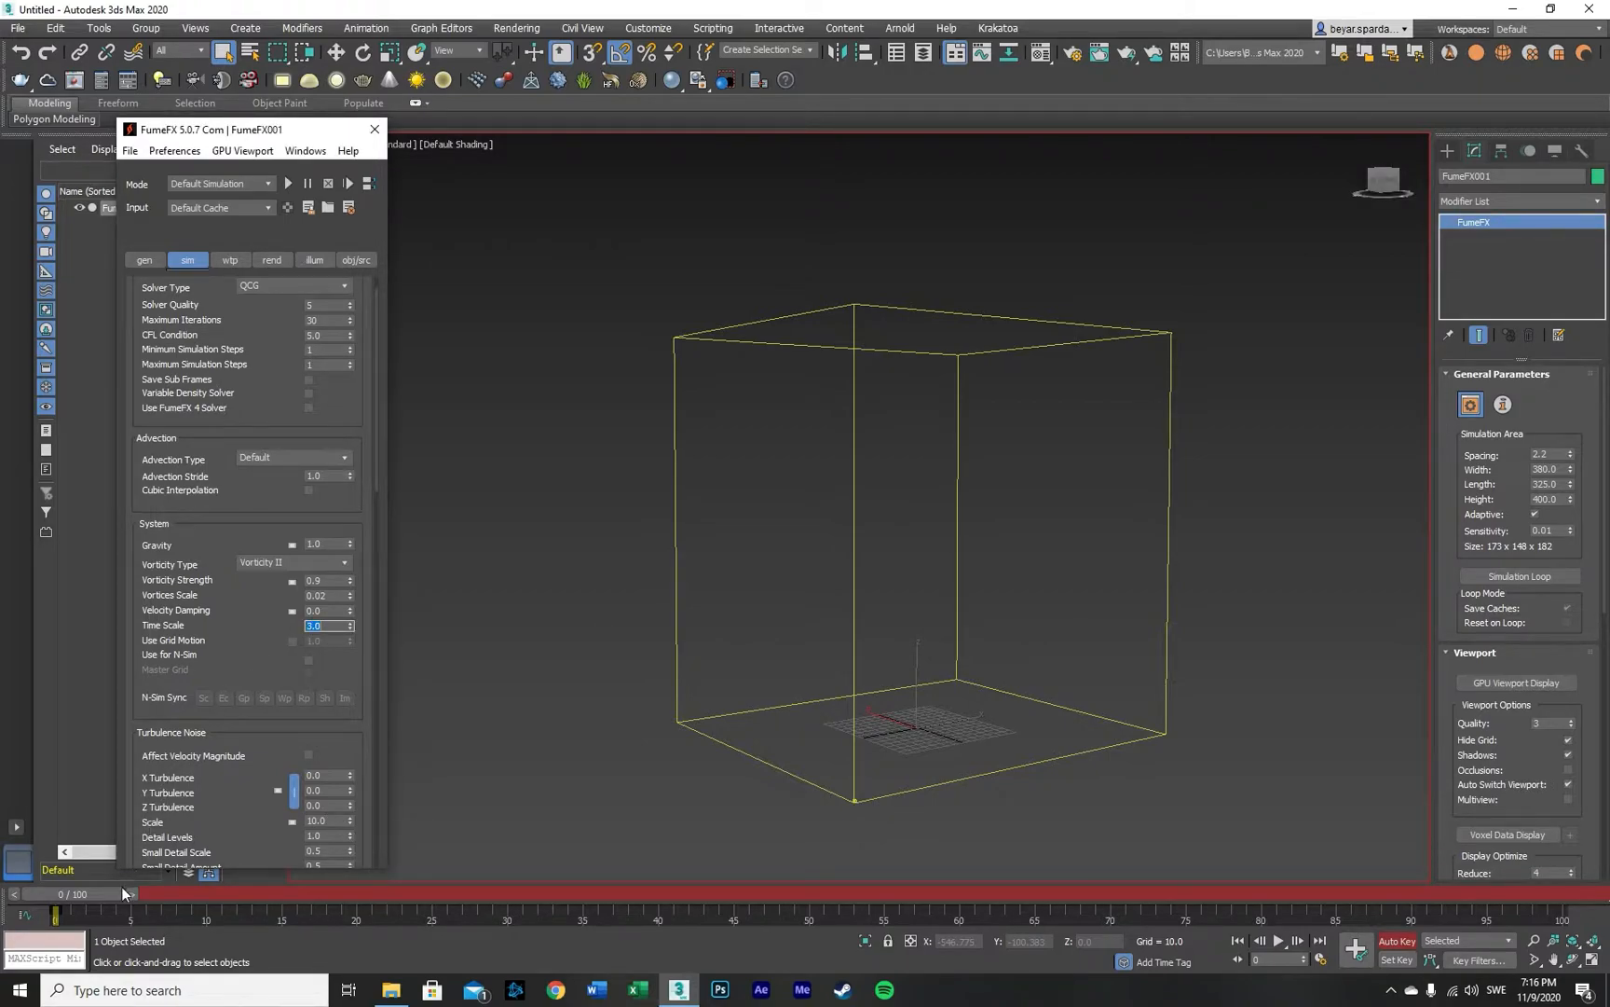
drag(111, 897, 327, 898)
click(1397, 941)
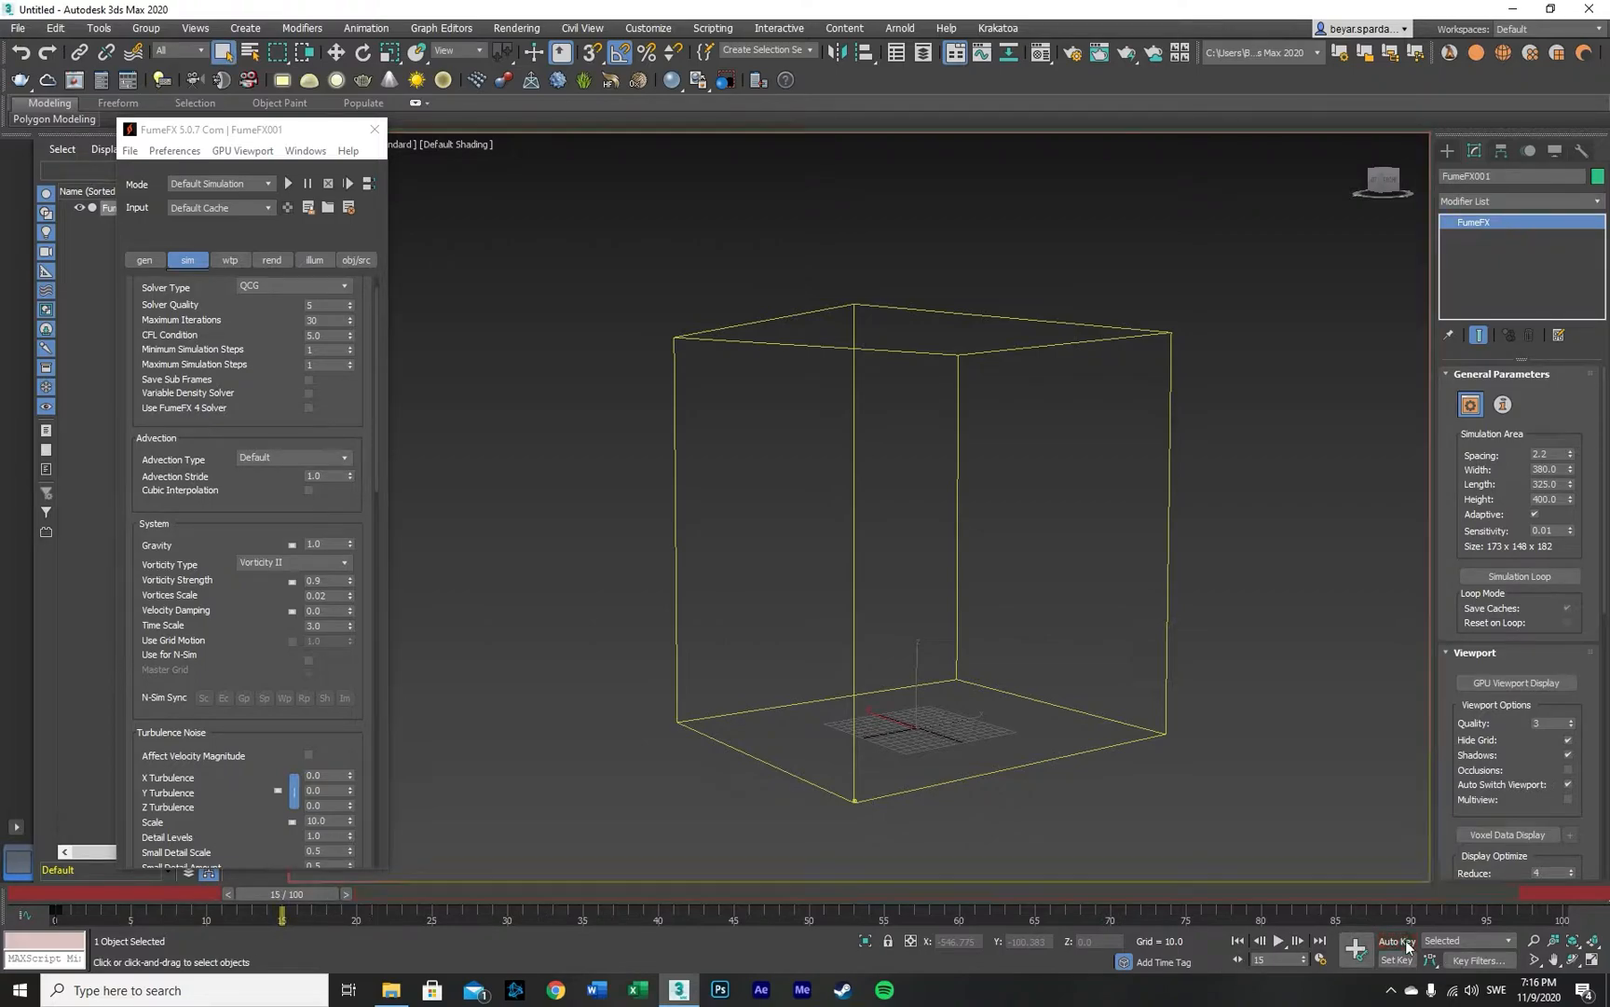
click(1398, 941)
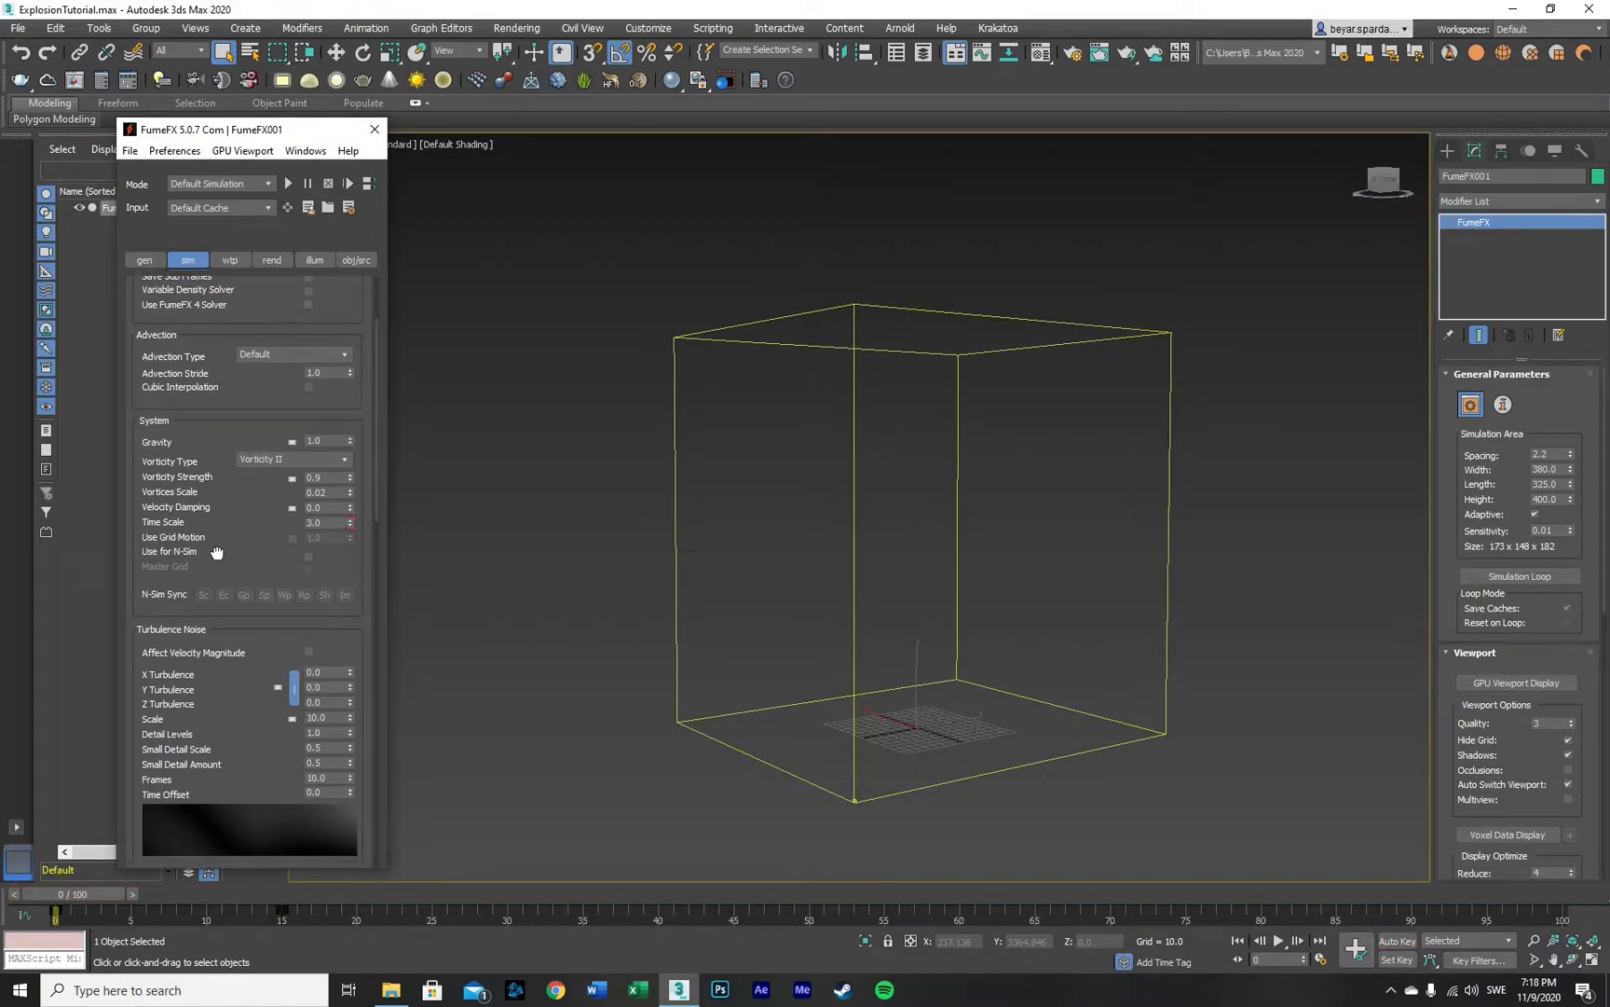
Step: Turn on Auto Key and key the Turbulence Noise X Turbulence at 5.0 on frame 10
drag(216, 552, 213, 475)
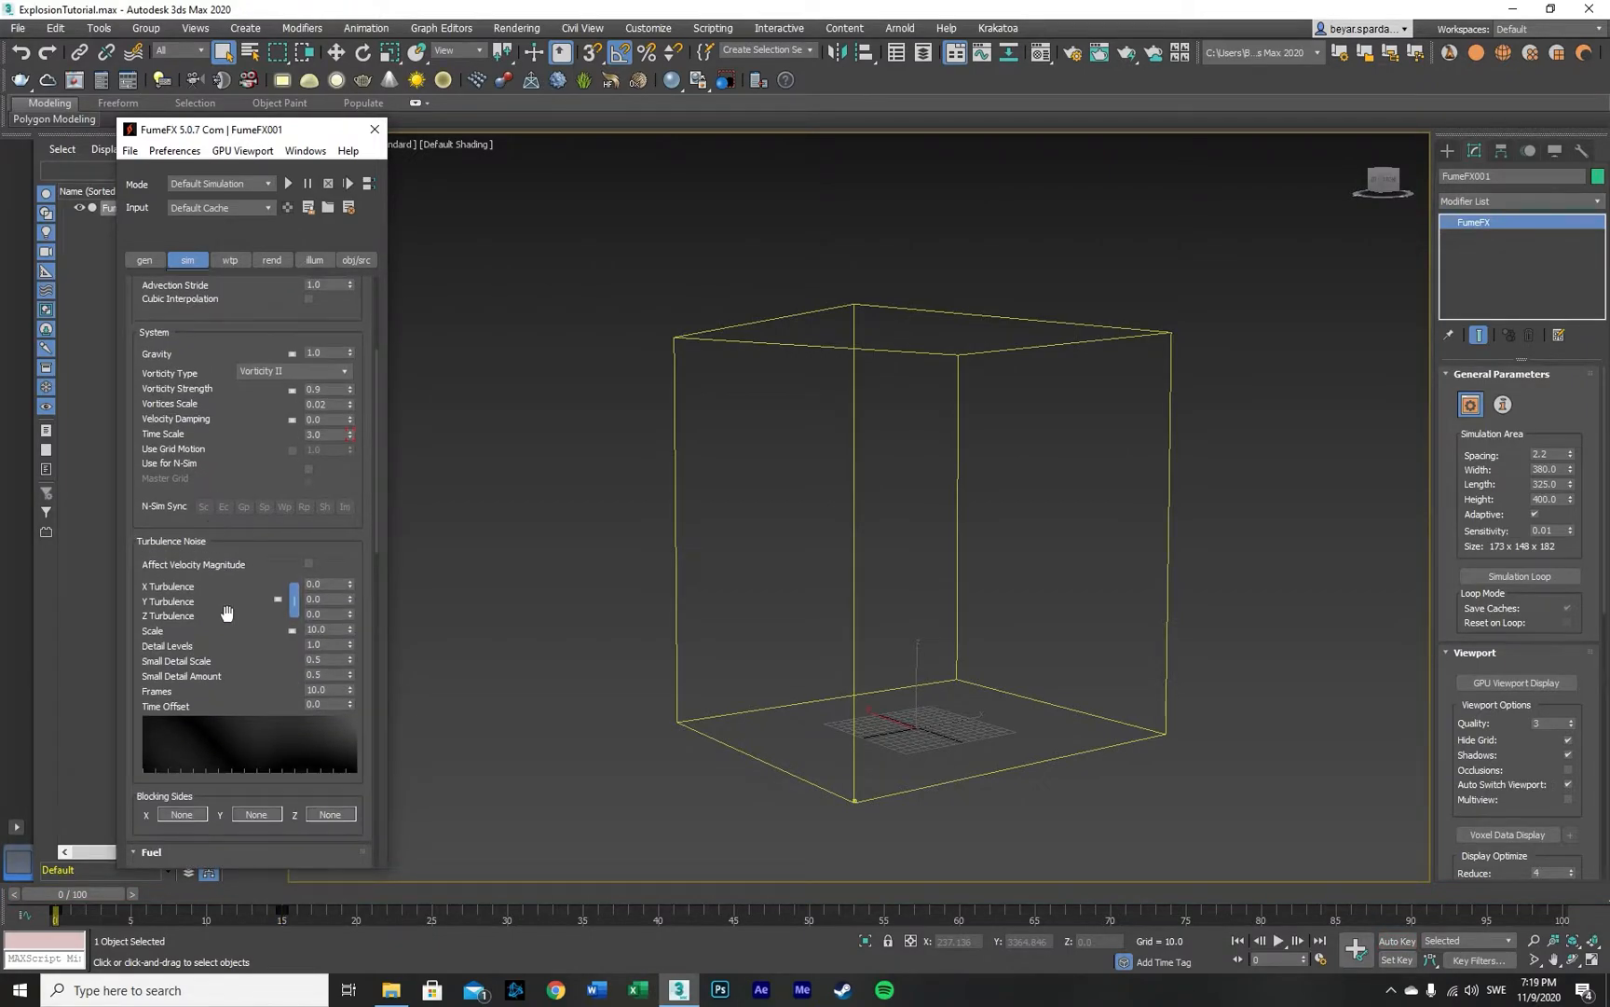
drag(223, 612, 224, 550)
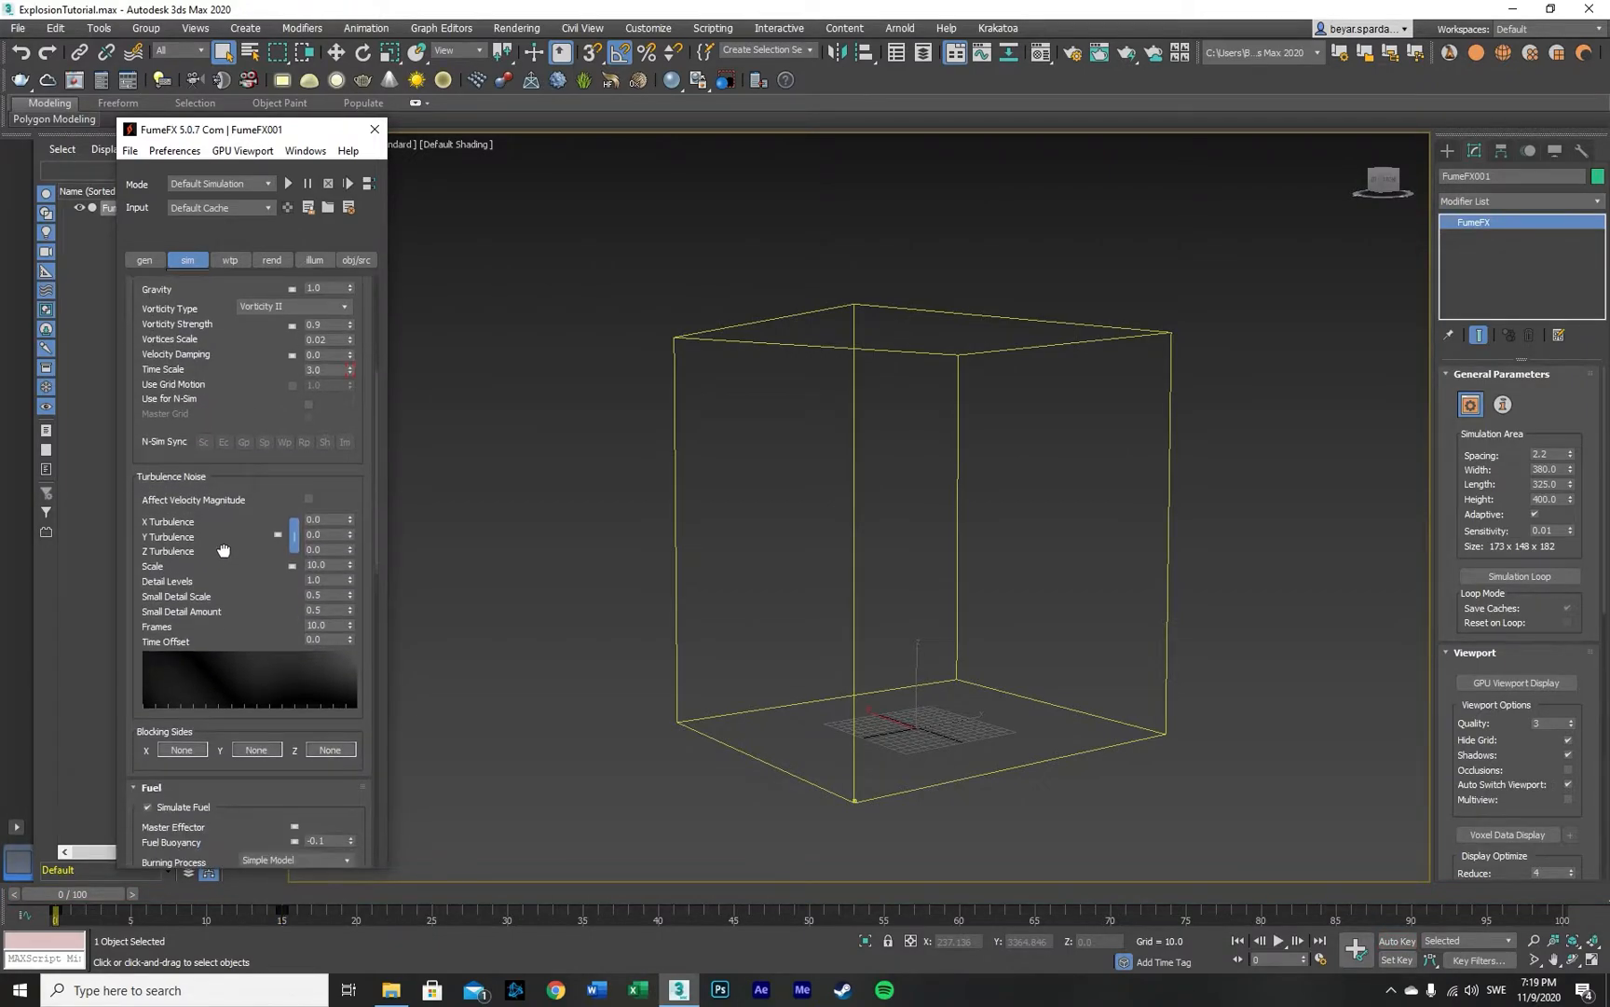
double_click(323, 521)
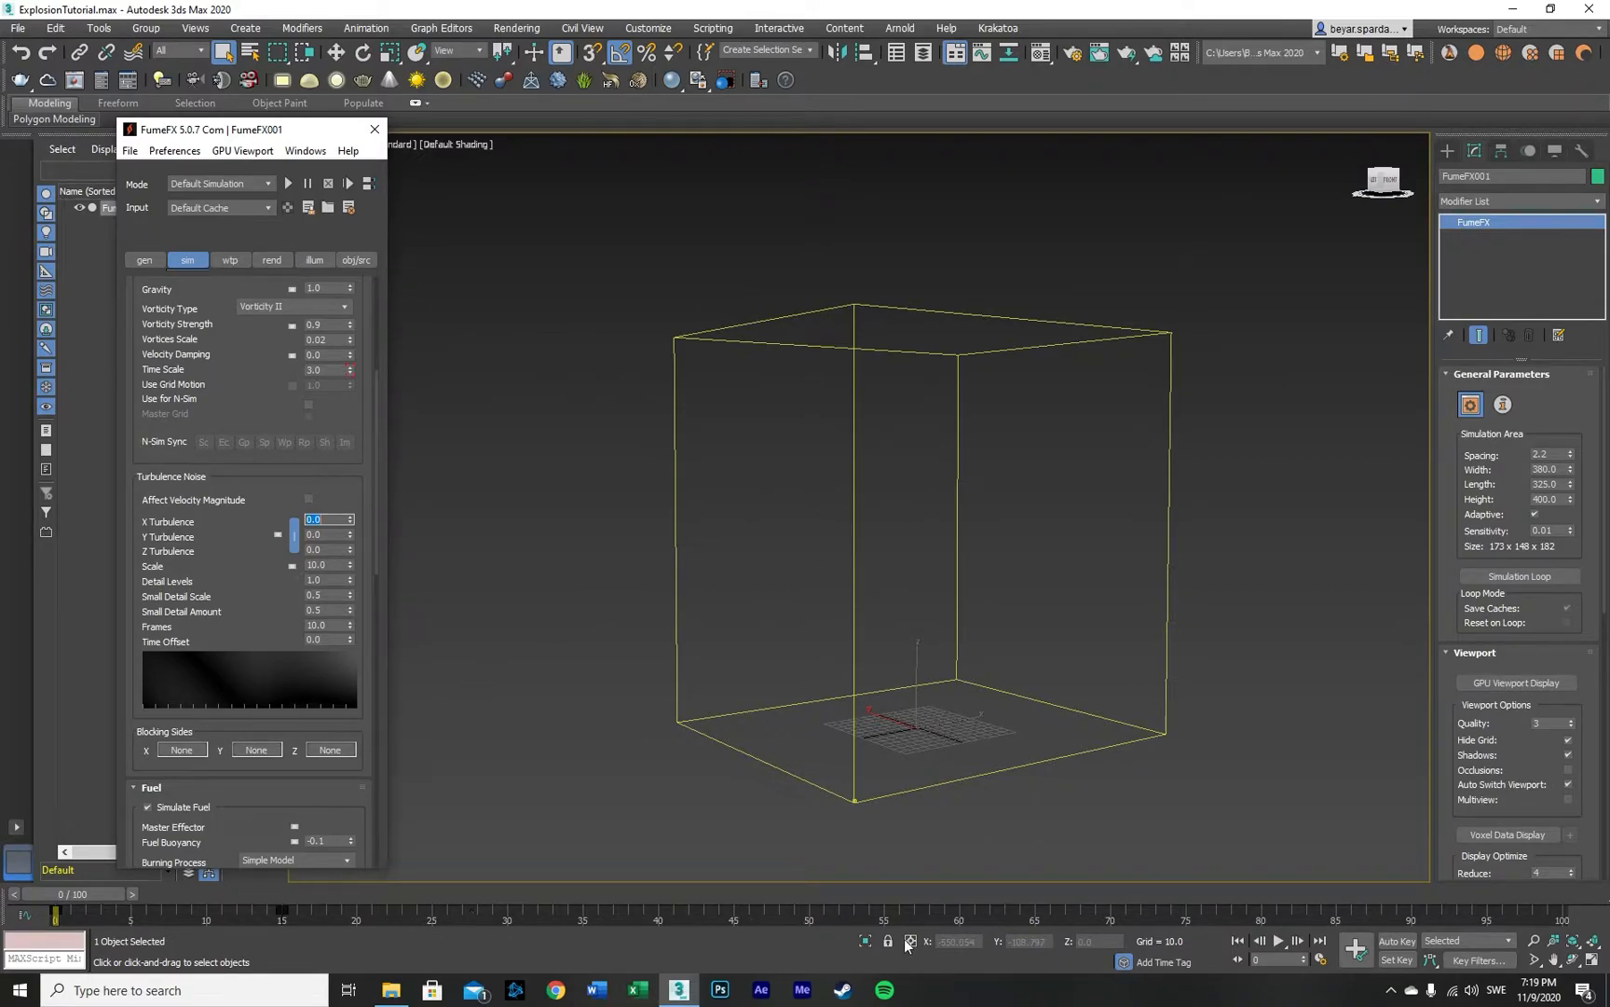
click(1397, 940)
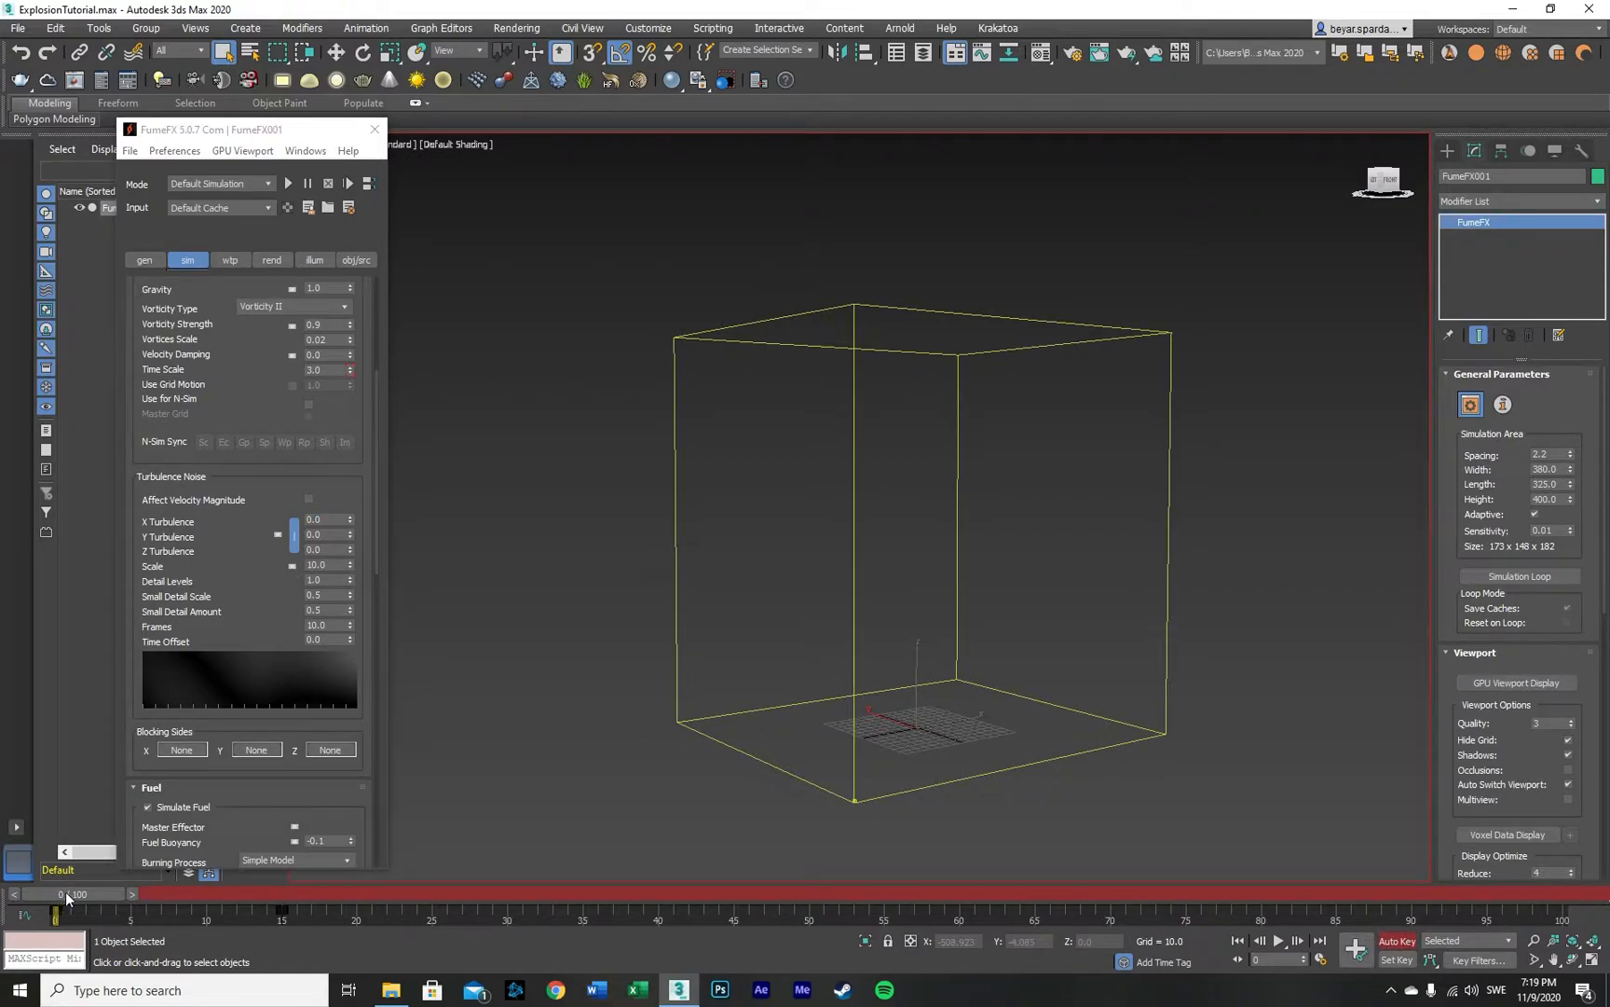
drag(67, 898, 209, 905)
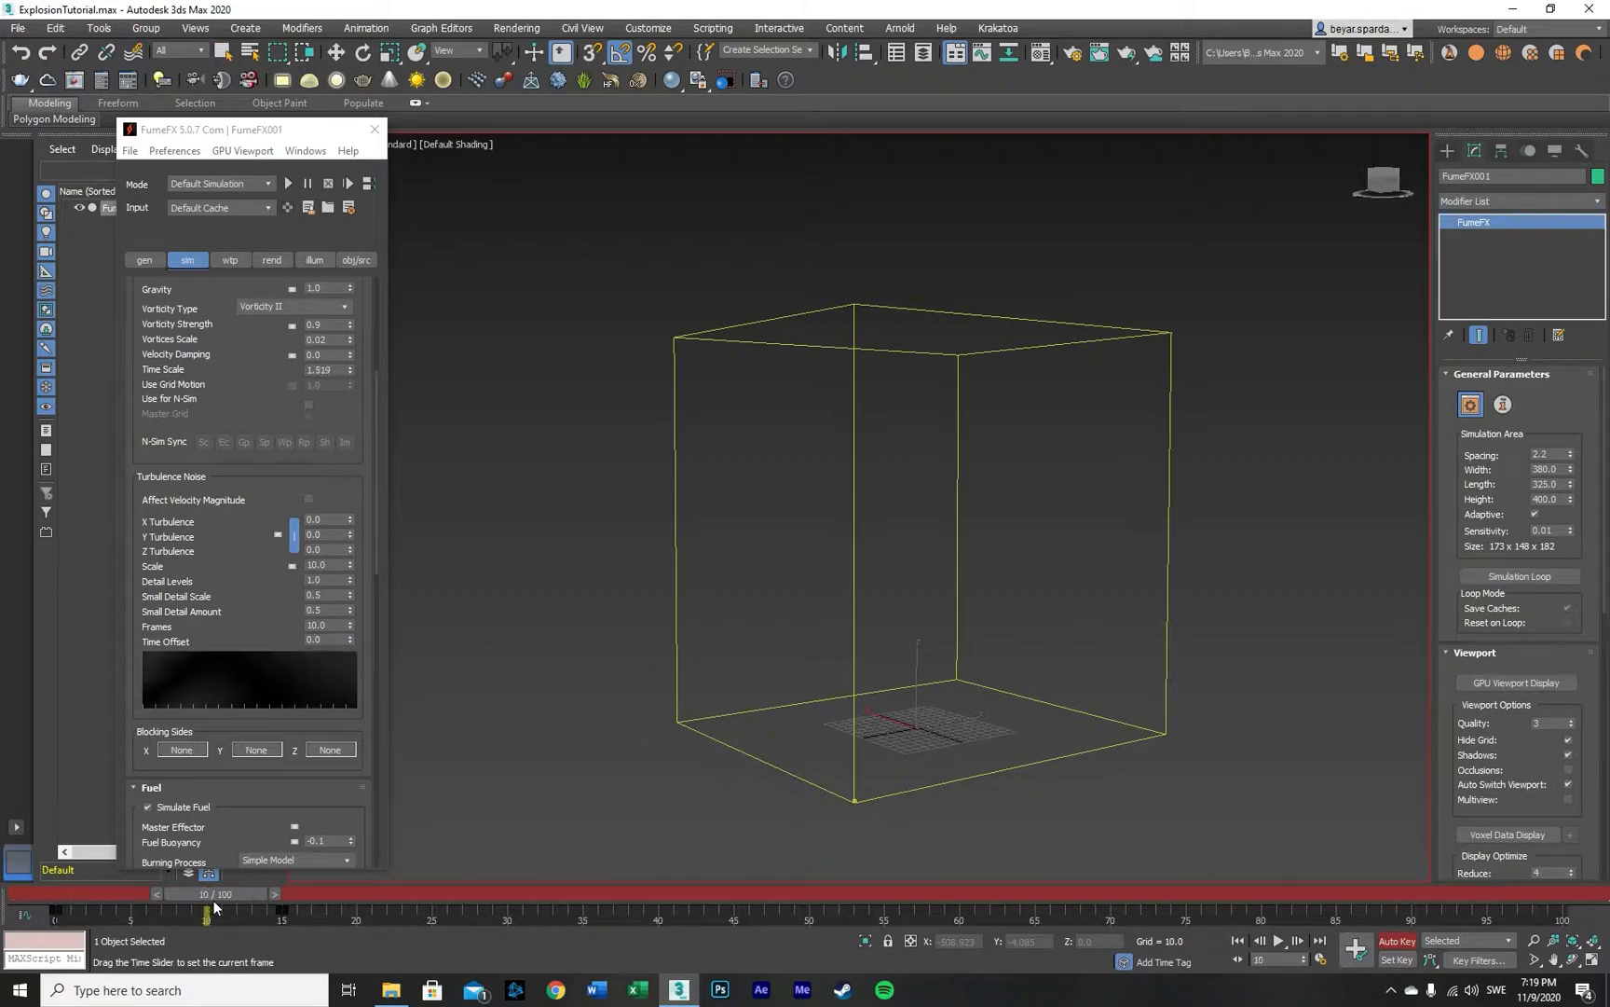
click(330, 519)
text(5)
key(Return)
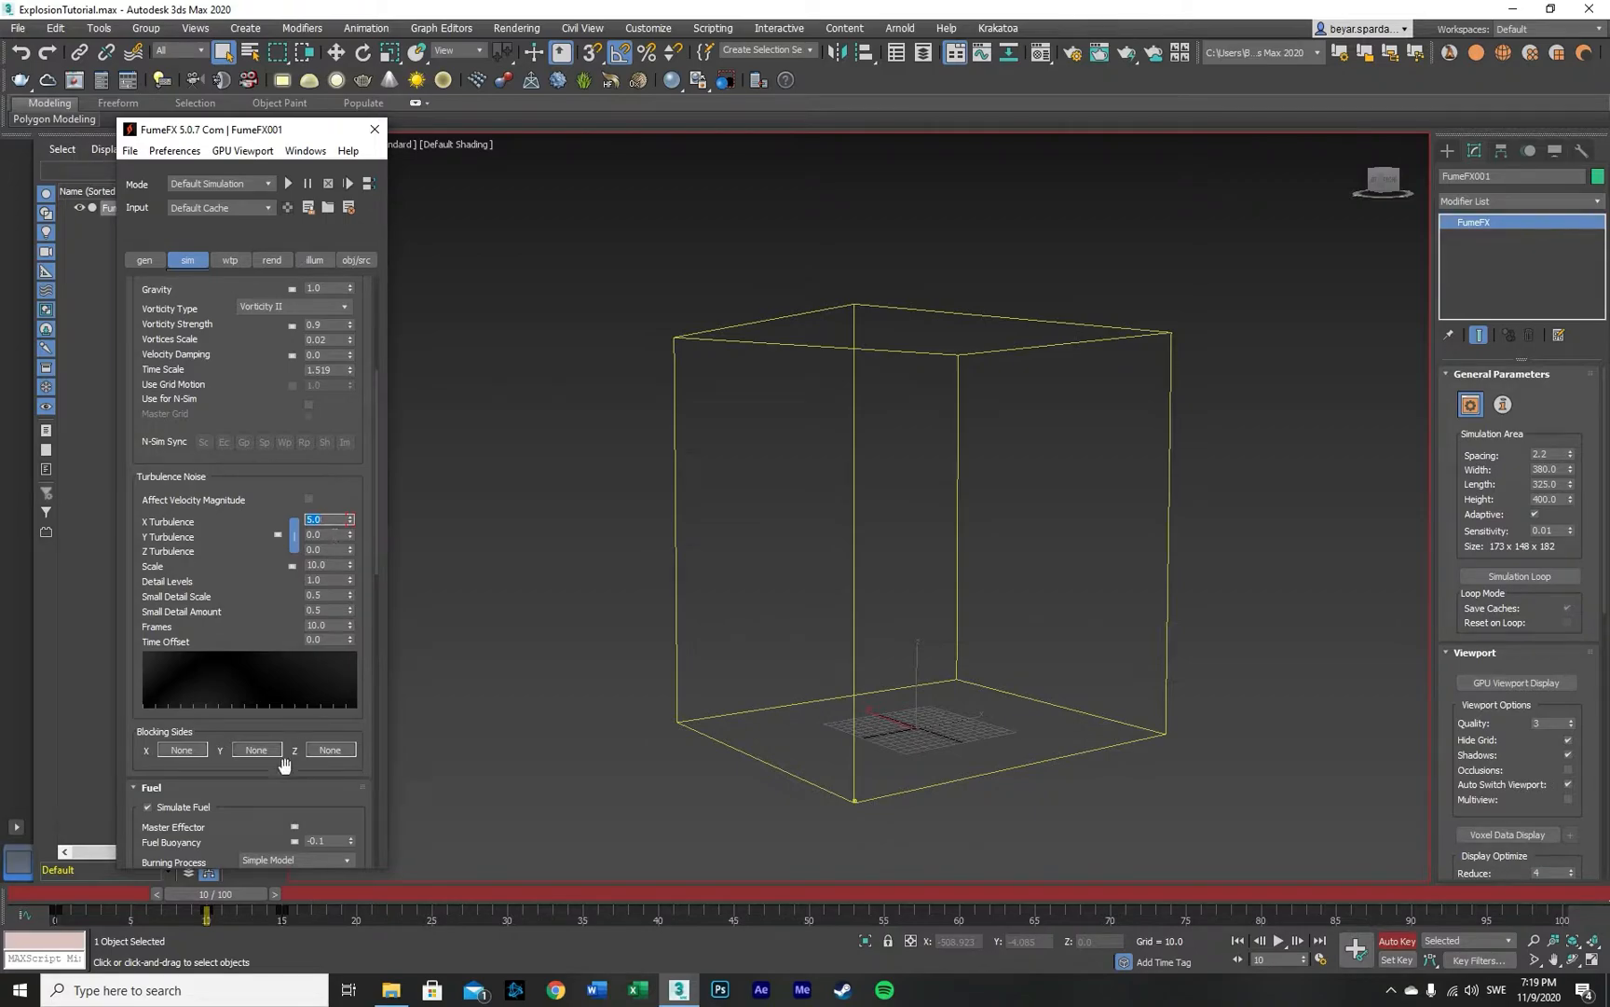
Step: Key the X Turbulence at 0.0 on frame 18 and turn off Auto Key
drag(267, 891, 356, 907)
click(318, 518)
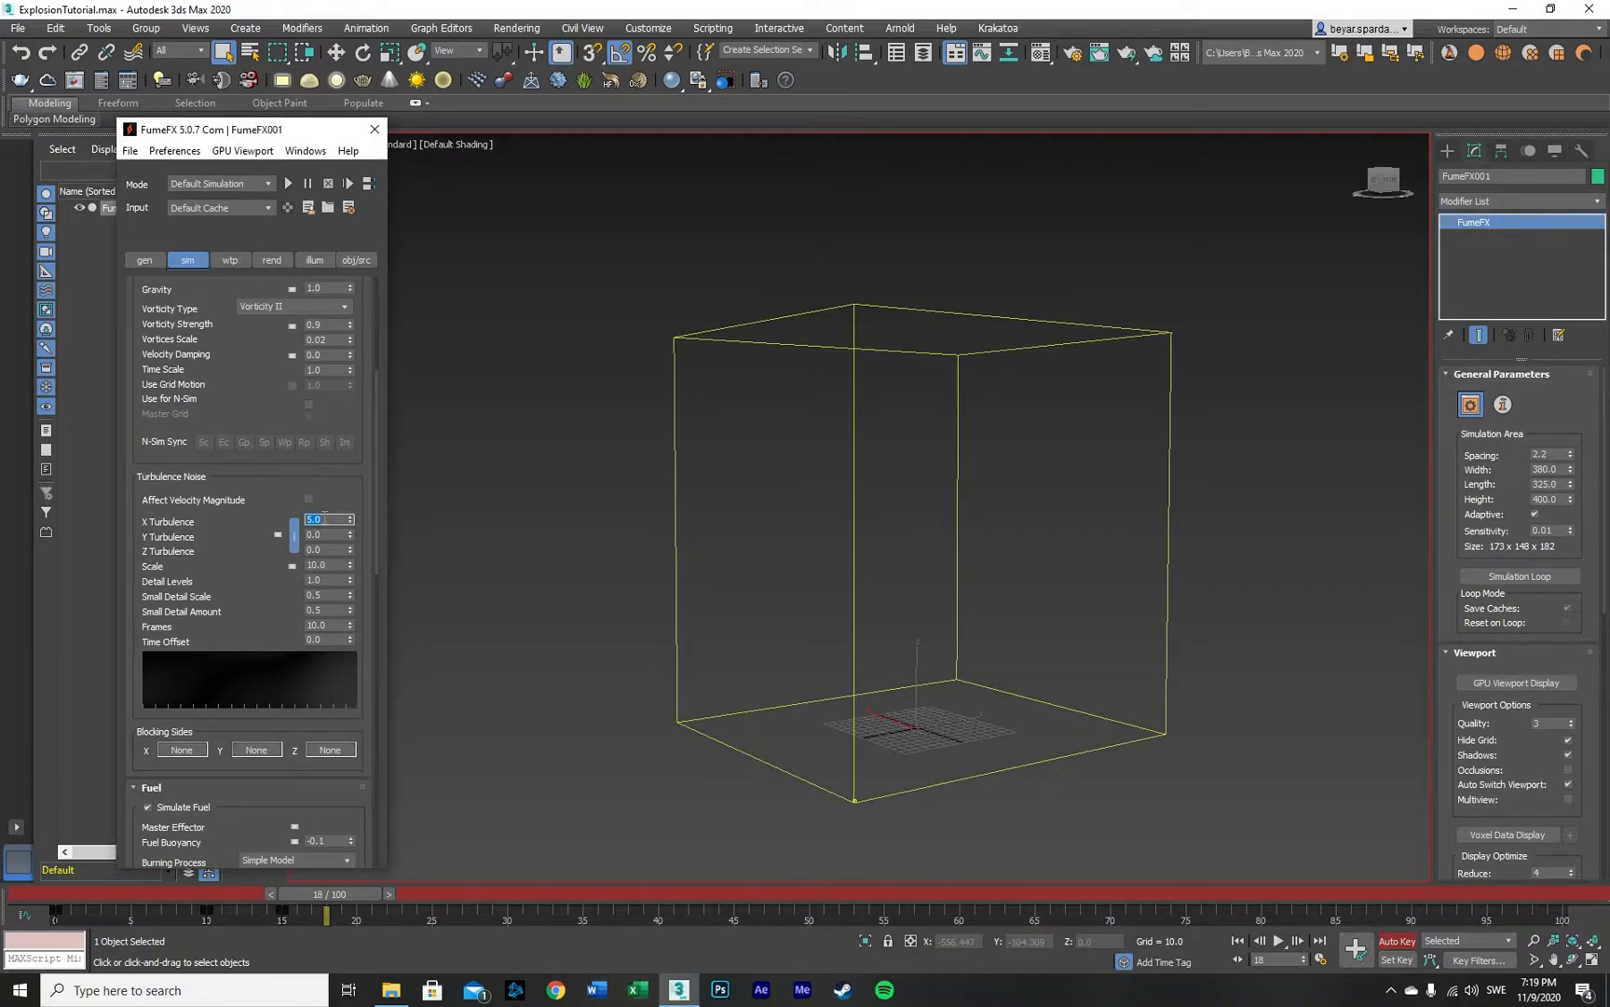
text(0)
click(1398, 940)
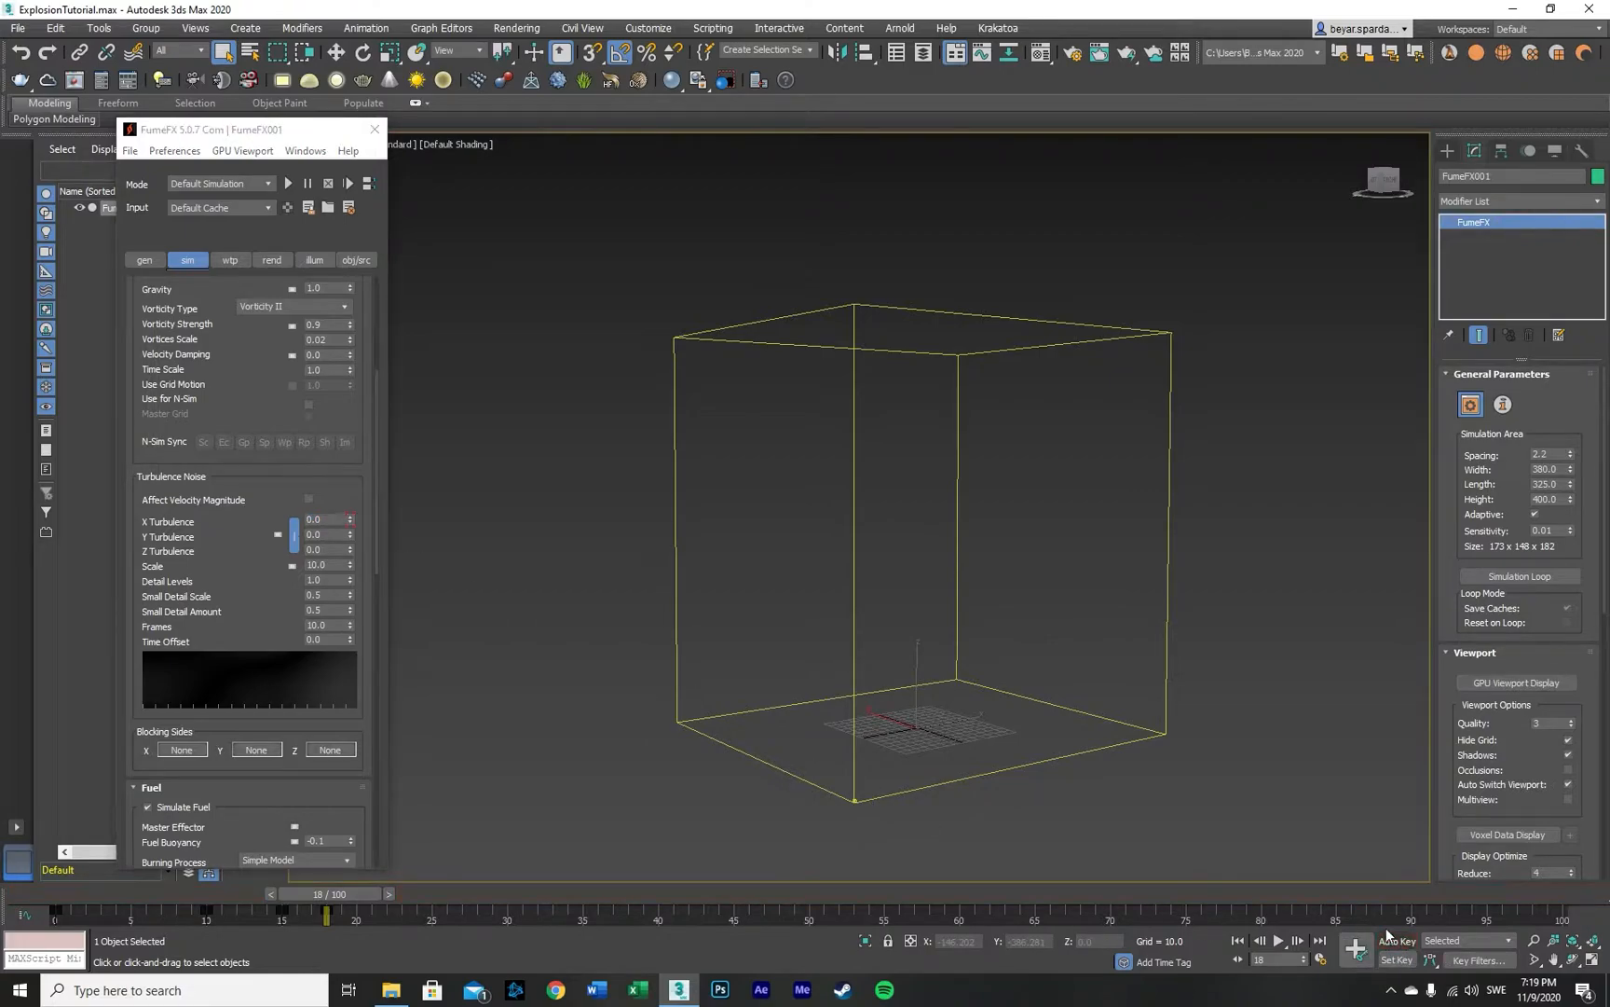
Step: Set the Turbulence Noise Scale to 30 and its Detail Levels to 5
scroll(247, 568, down, 1)
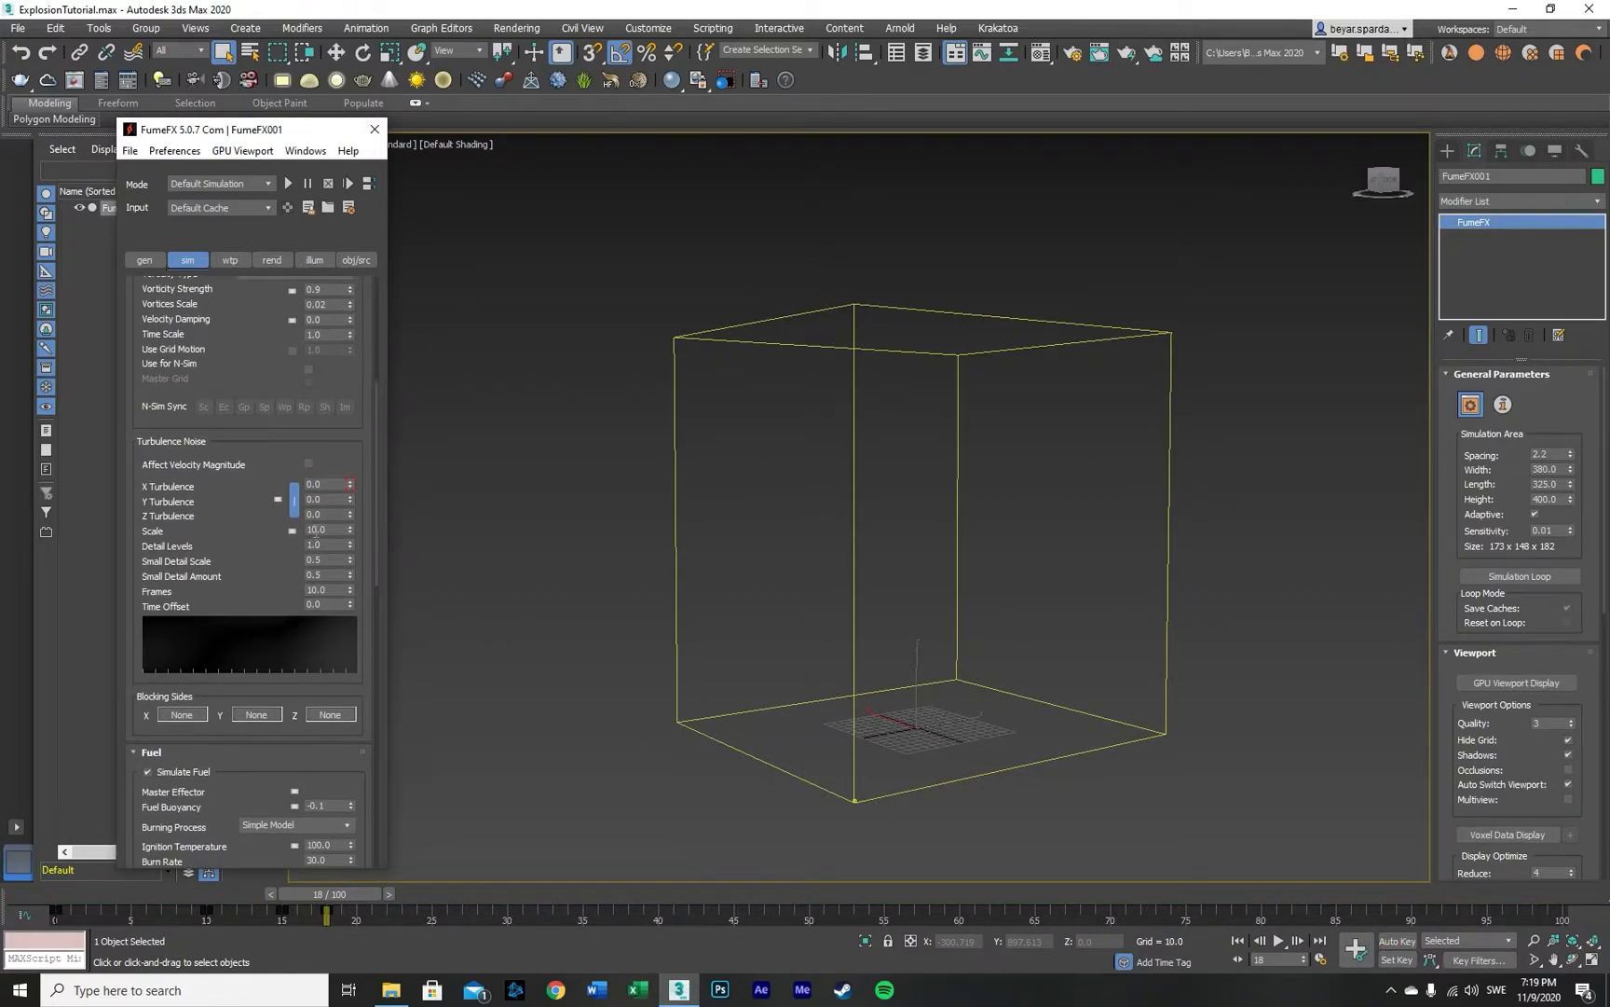
click(315, 530)
text(30)
click(329, 546)
text(5)
key(Return)
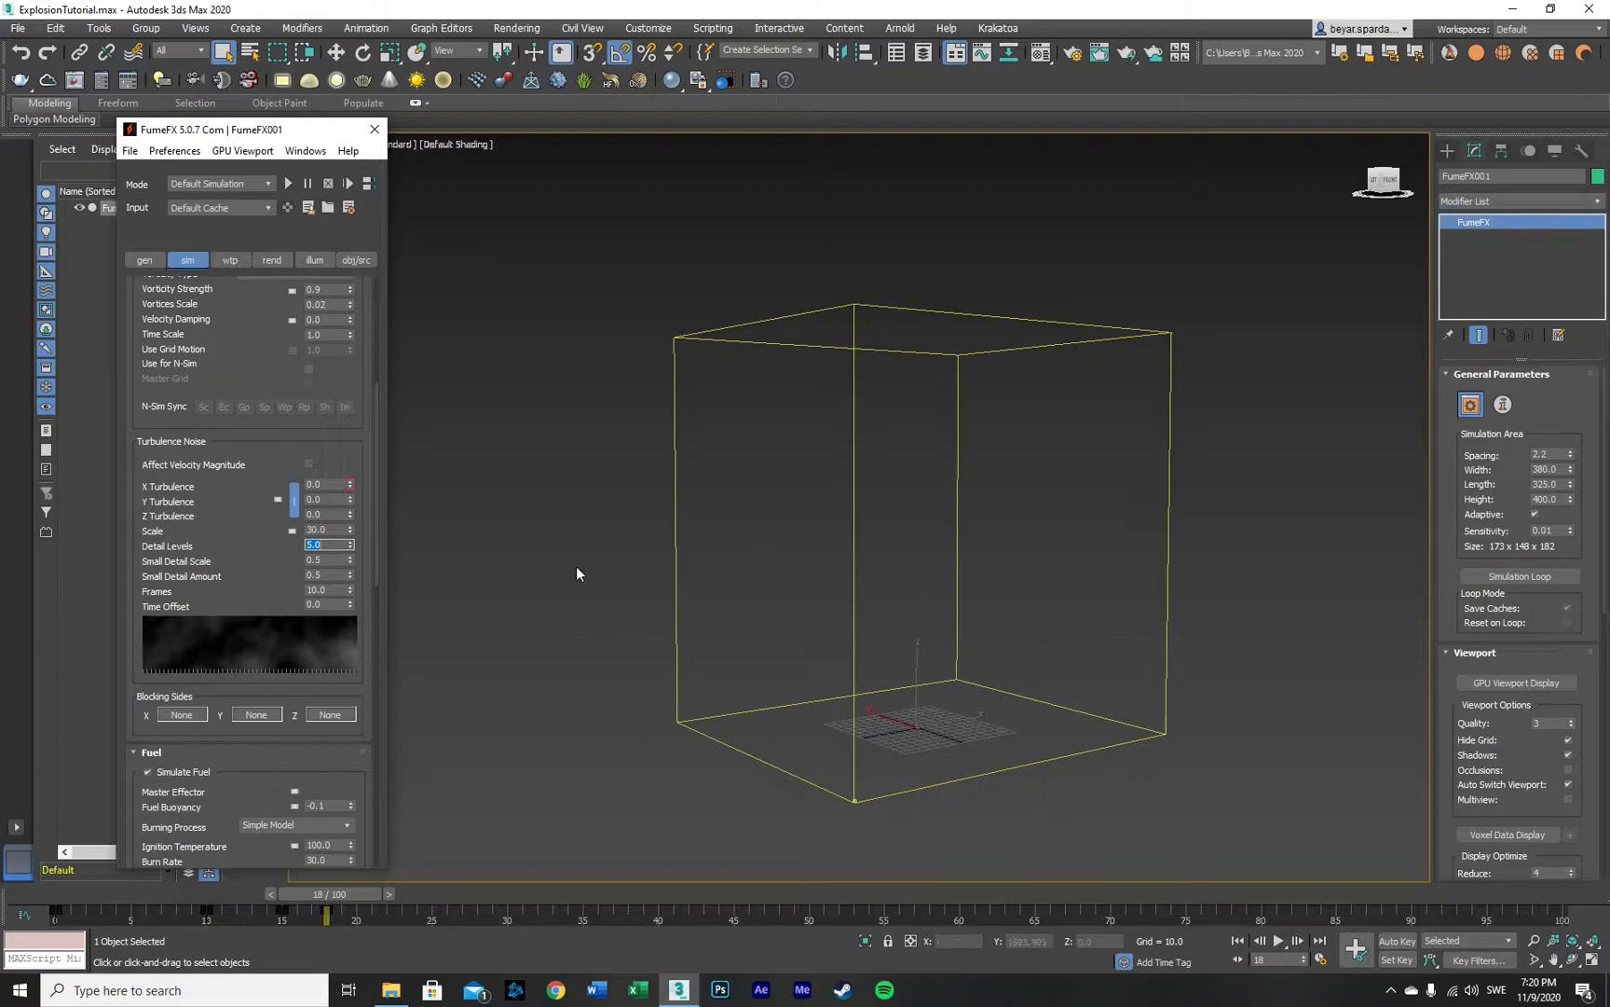
Step: Enter 0.5 as the Small Detail Amount of the Turbulence Noise
scroll(211, 576, up, 1)
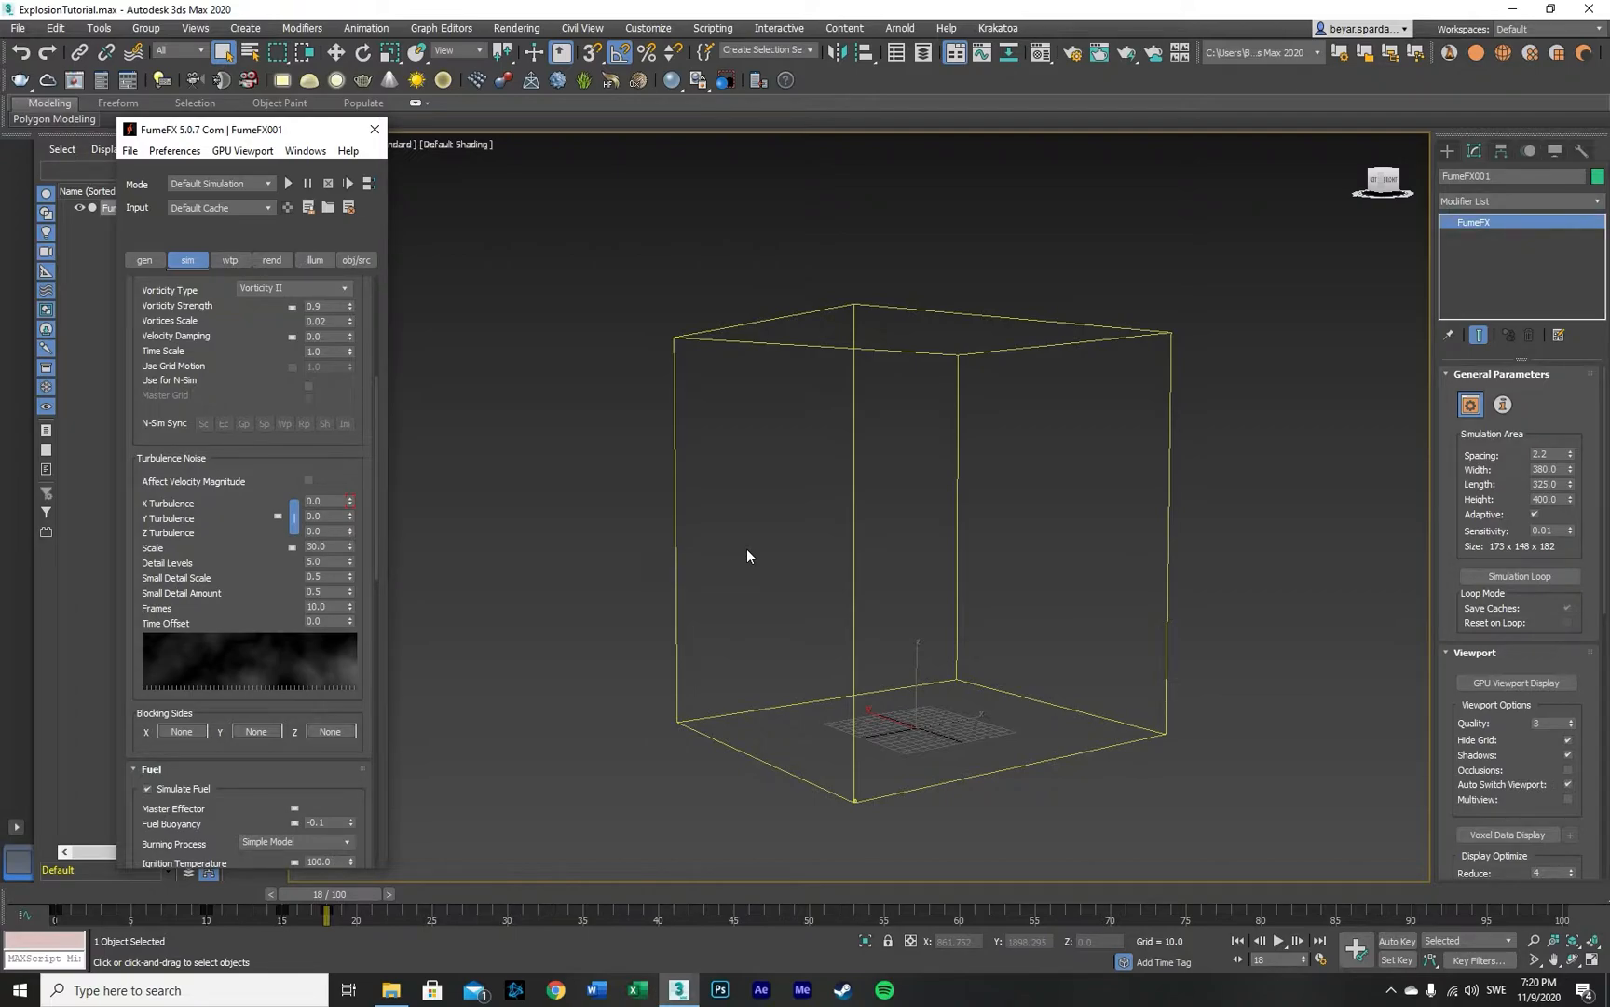
mouse_move(258, 589)
mouse_down()
mouse_move(255, 532)
mouse_move(233, 508)
mouse_move(260, 584)
mouse_up()
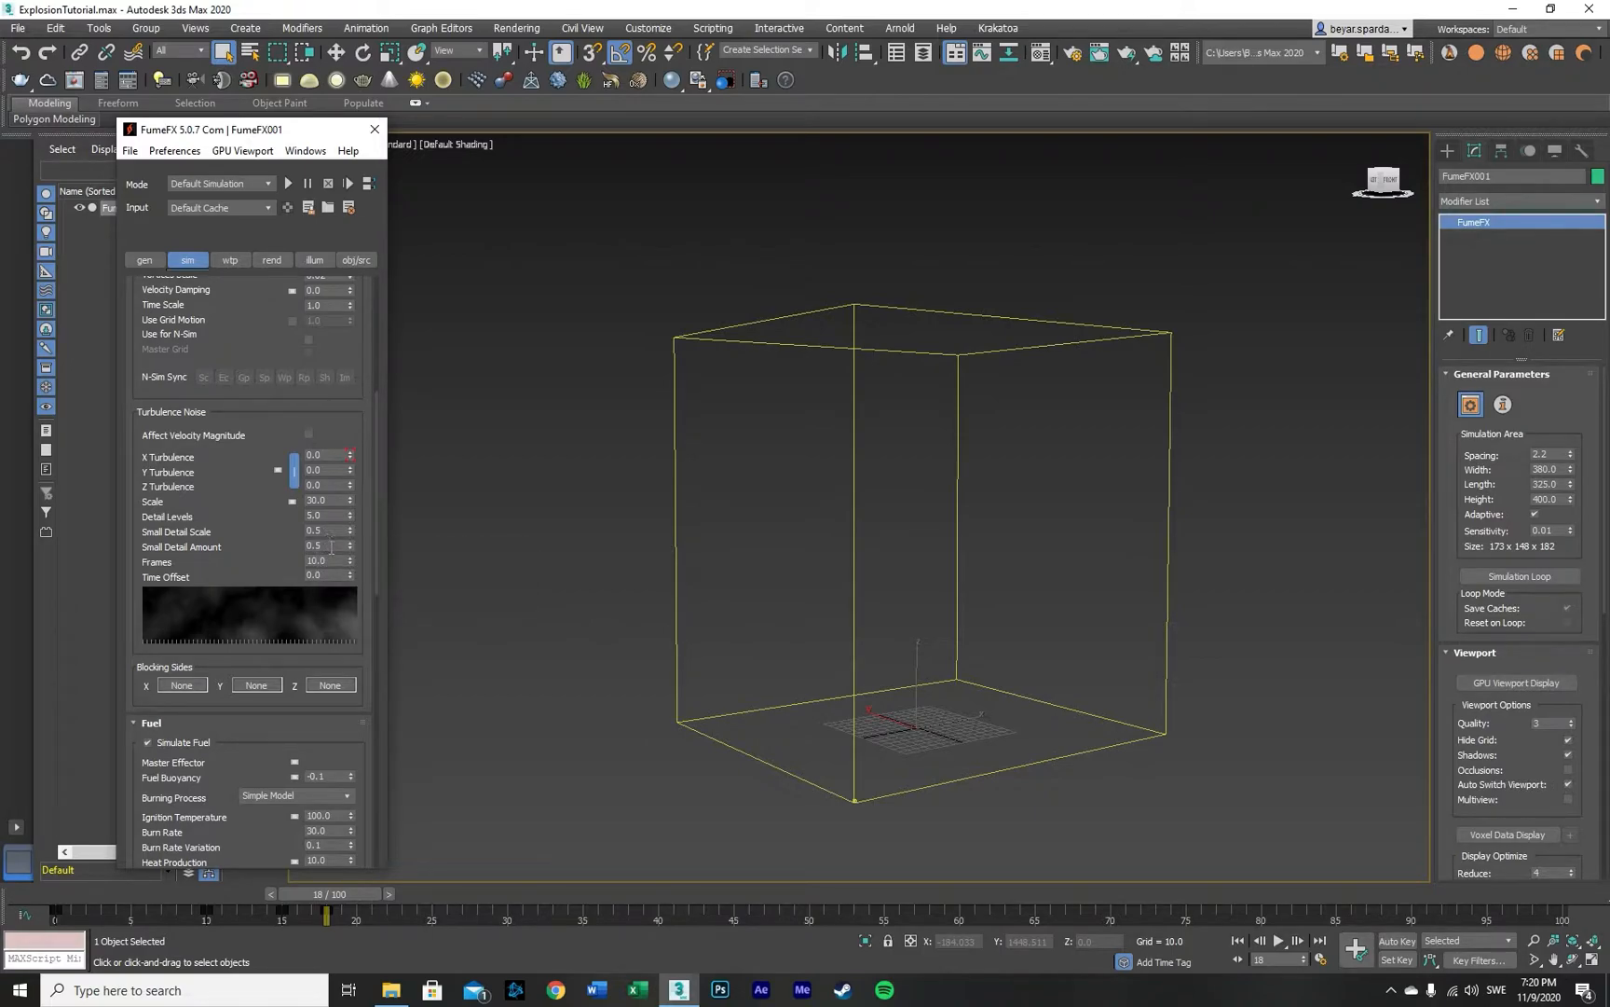
double_click(331, 547)
text(0.5)
key(Return)
Step: Set the Burn Rate in the Fuel simulation settings to 10
drag(262, 559, 231, 382)
double_click(329, 652)
text(10)
key(Return)
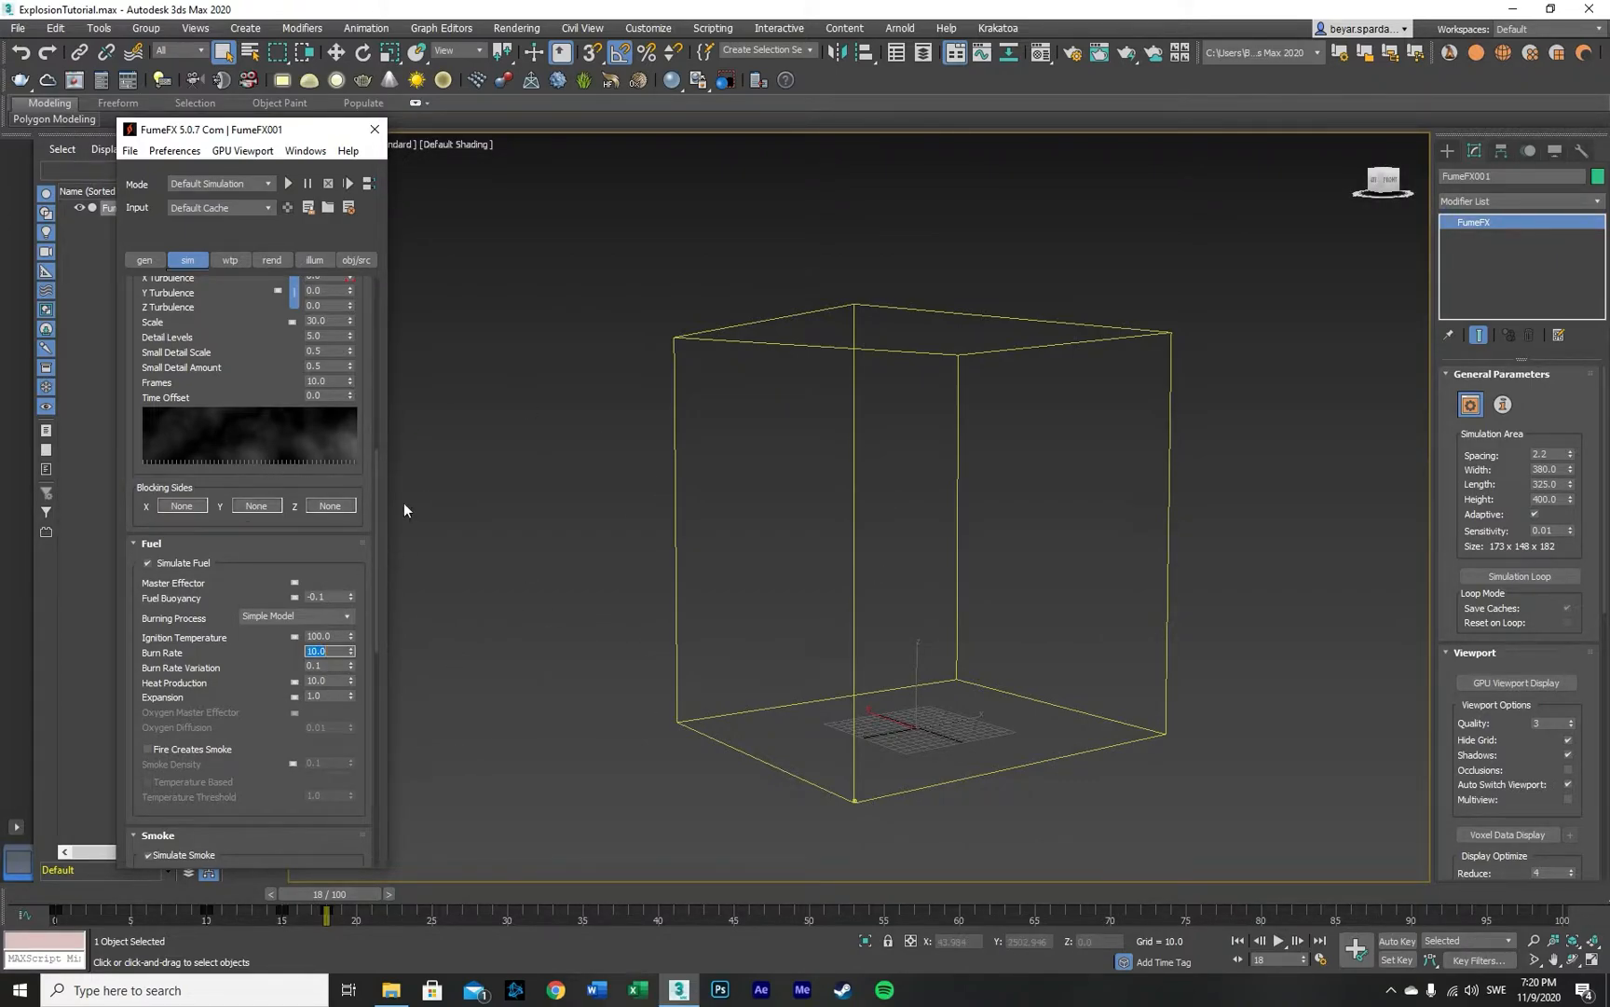
Step: Go to frame 0 and set the fuel Expansion to 3.0
scroll(272, 663, up, 3)
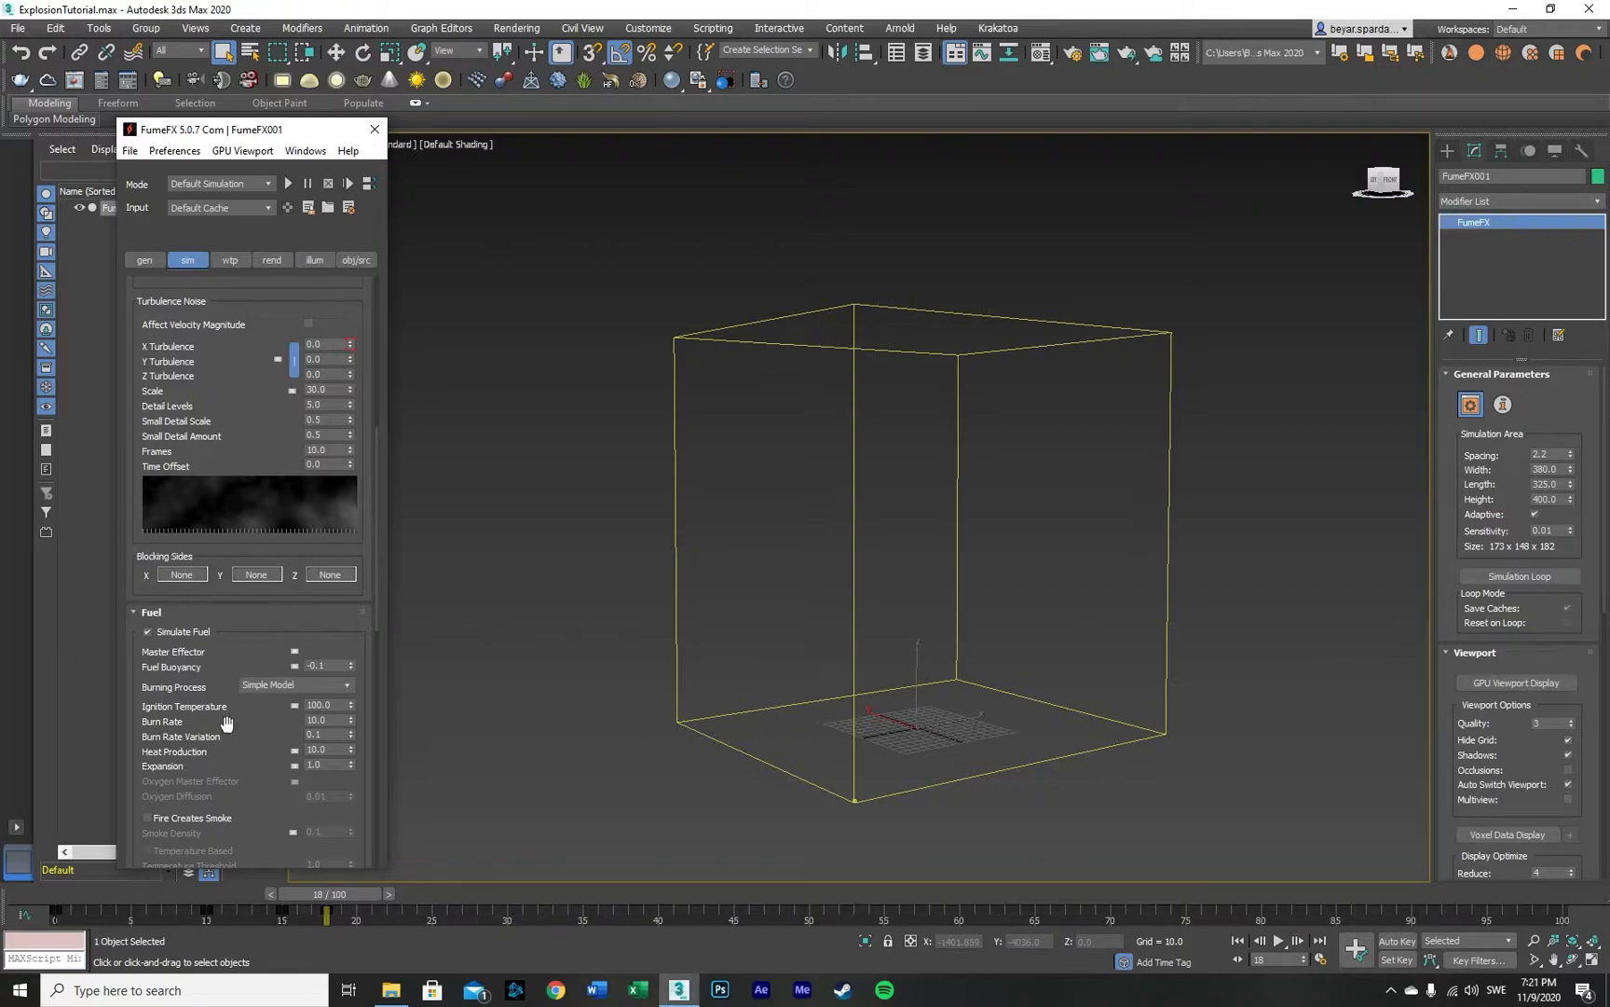
drag(232, 722, 233, 650)
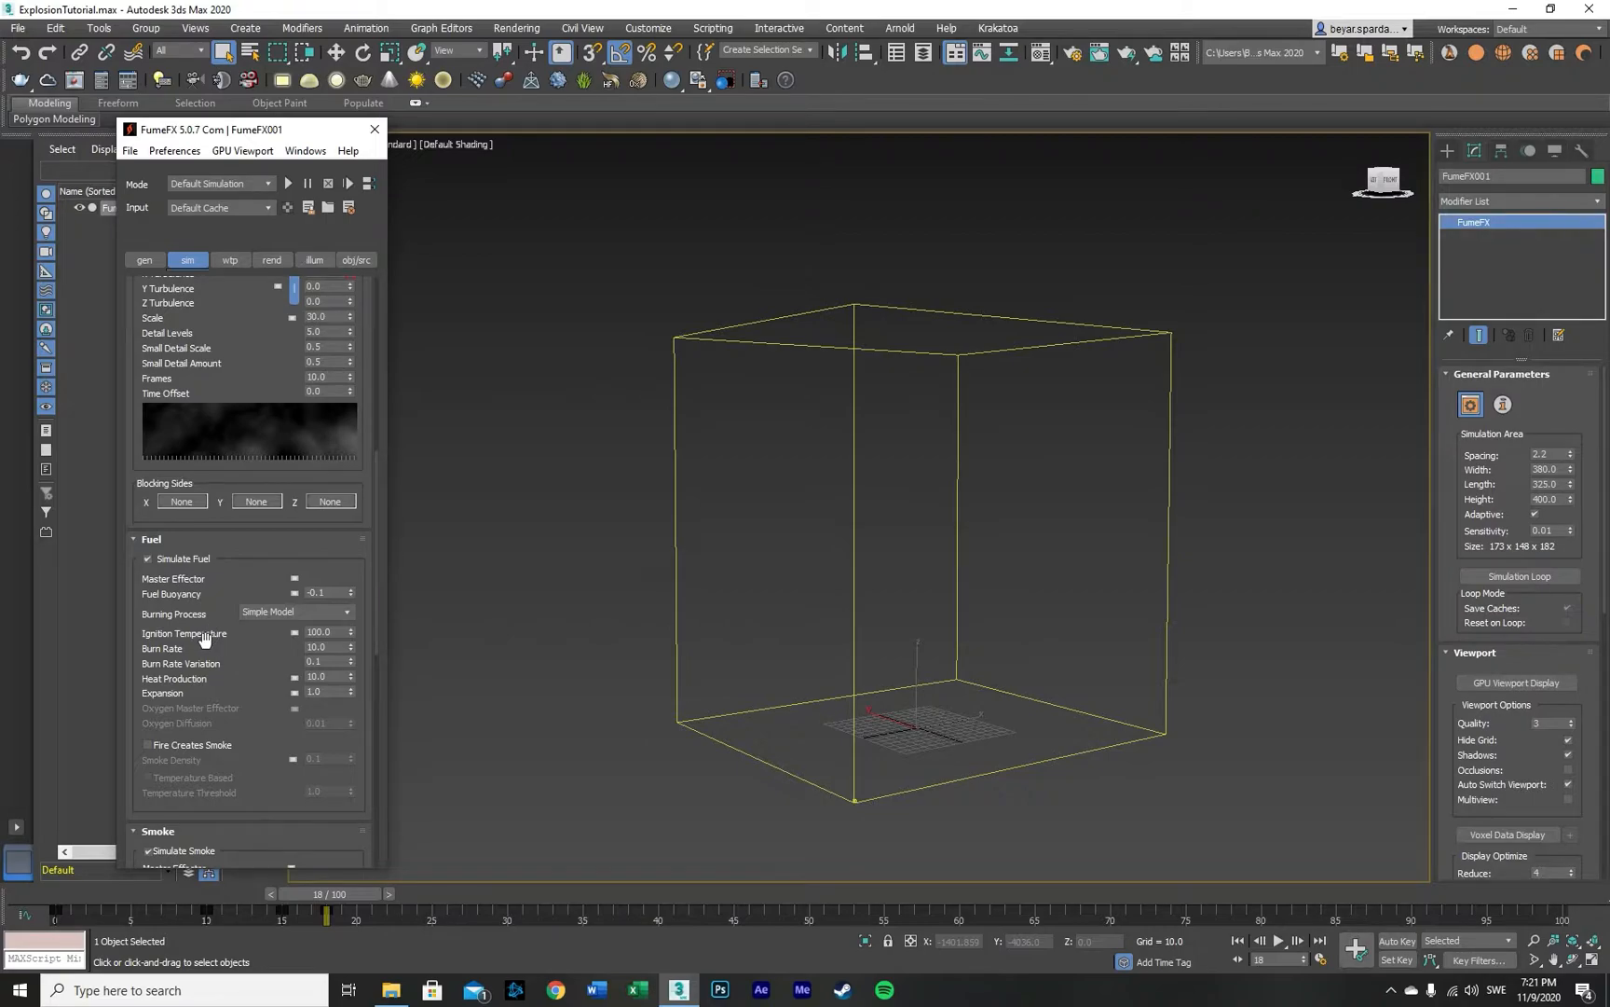
drag(187, 705, 187, 660)
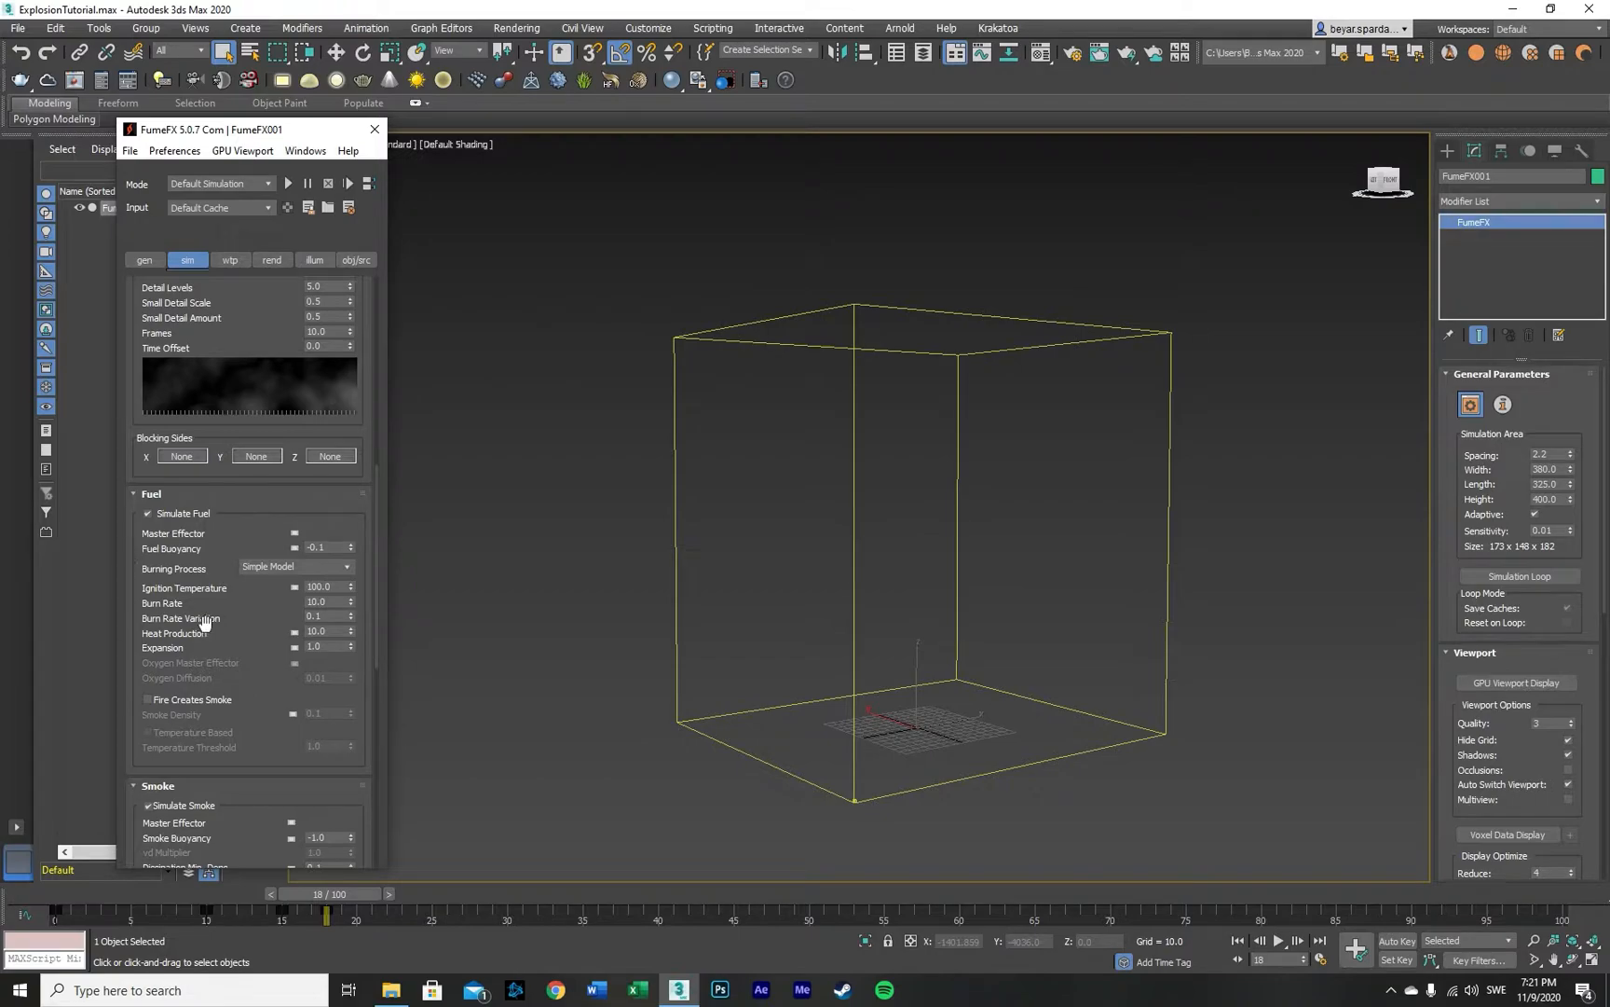
double_click(317, 617)
drag(310, 892, 45, 898)
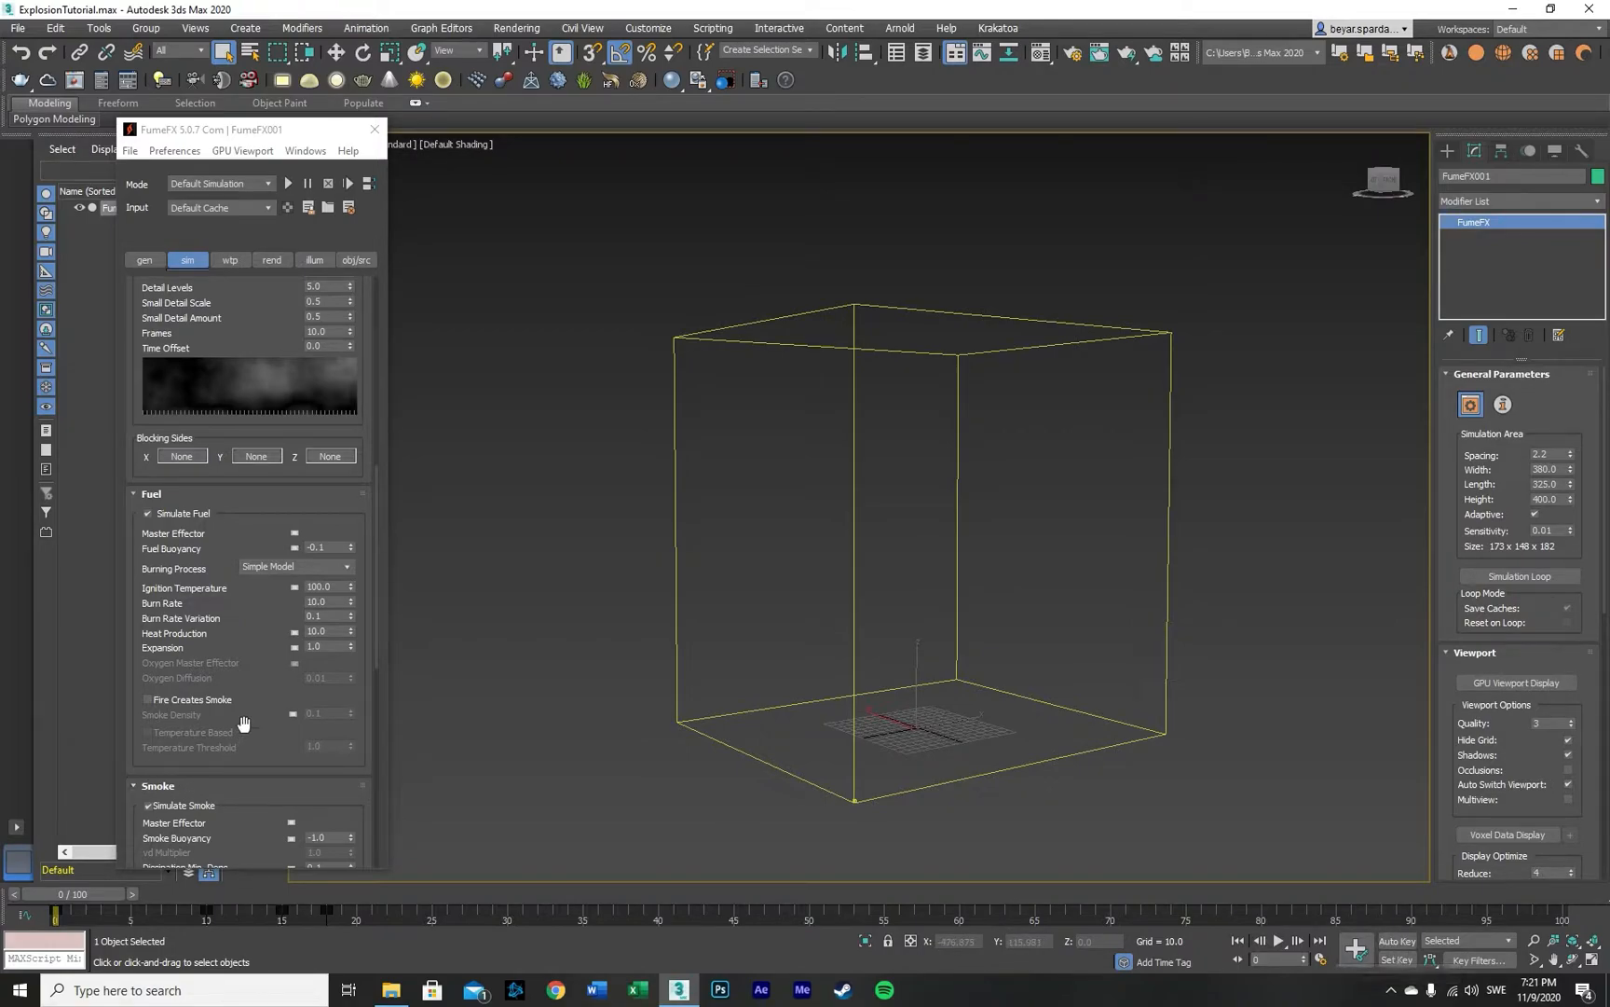
double_click(320, 647)
text(3)
key(Return)
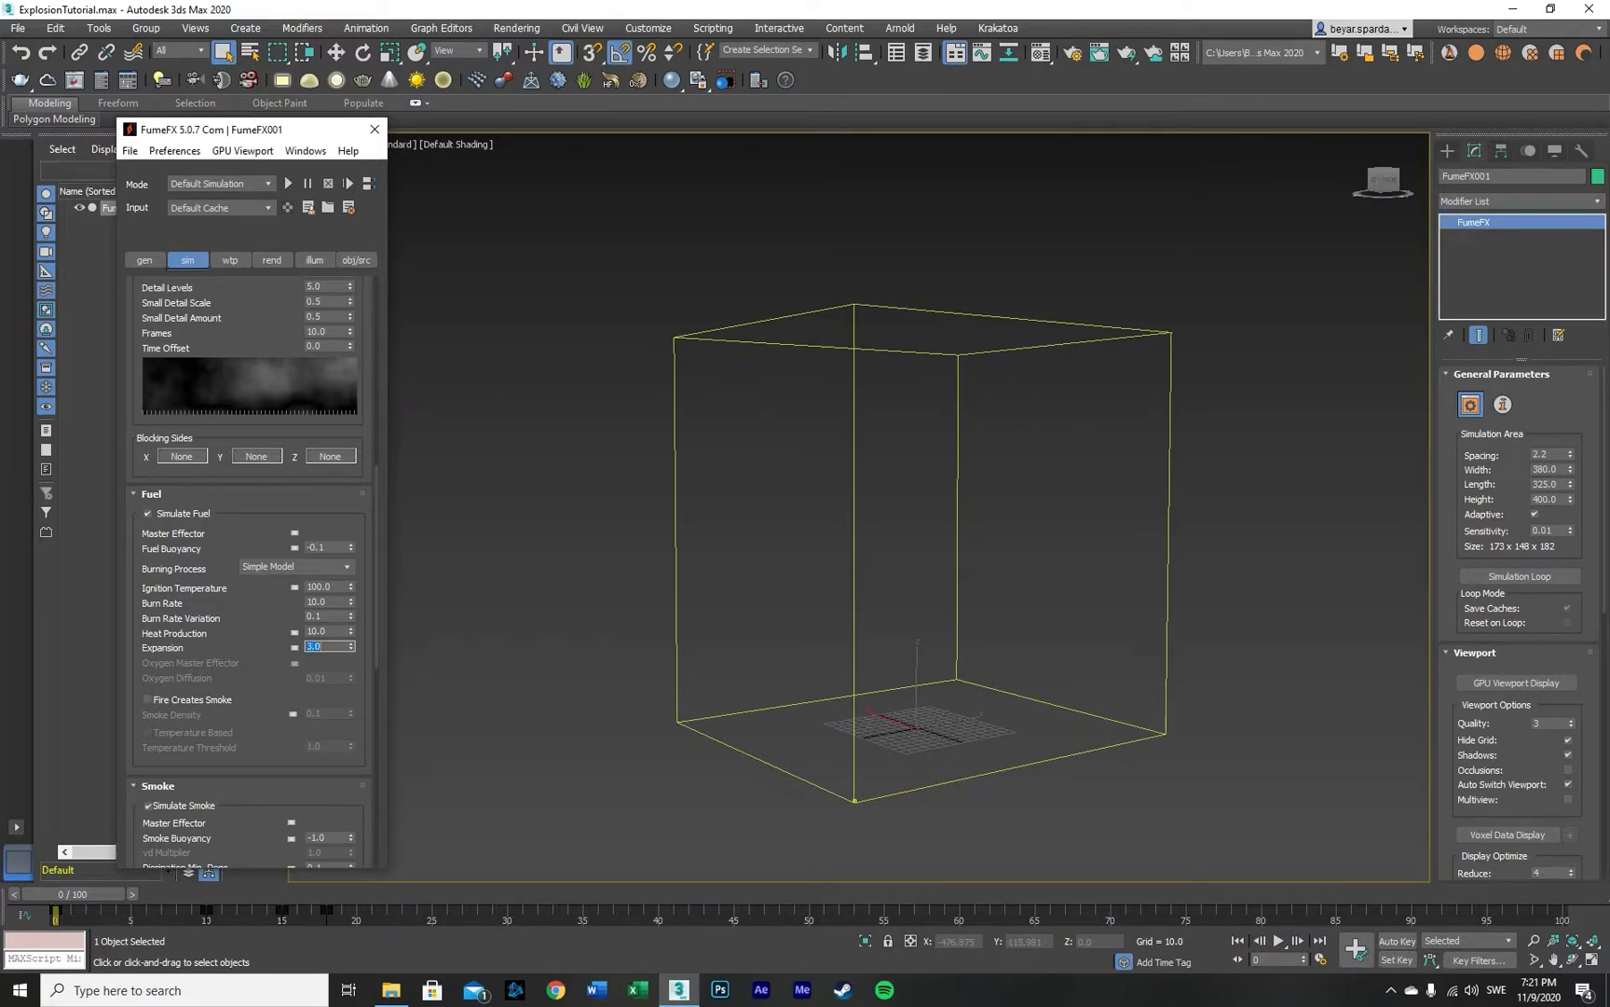
Step: With Auto Key on, key the fuel Expansion at 3.1 on frame 15
drag(85, 892, 311, 892)
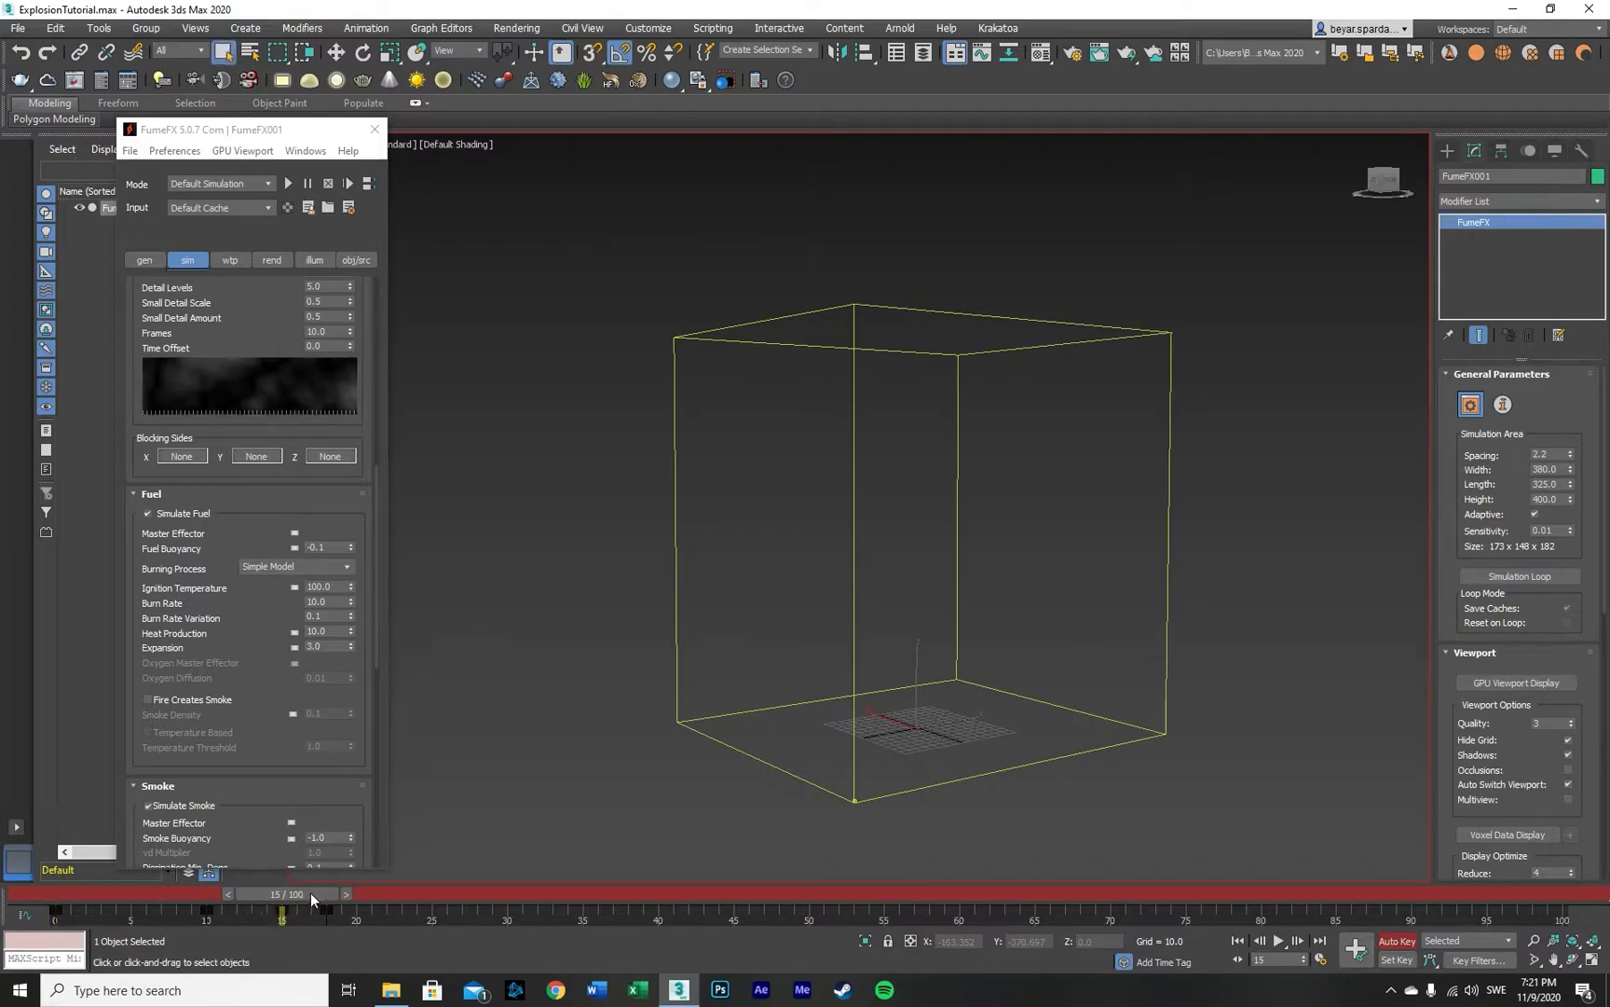
double_click(331, 645)
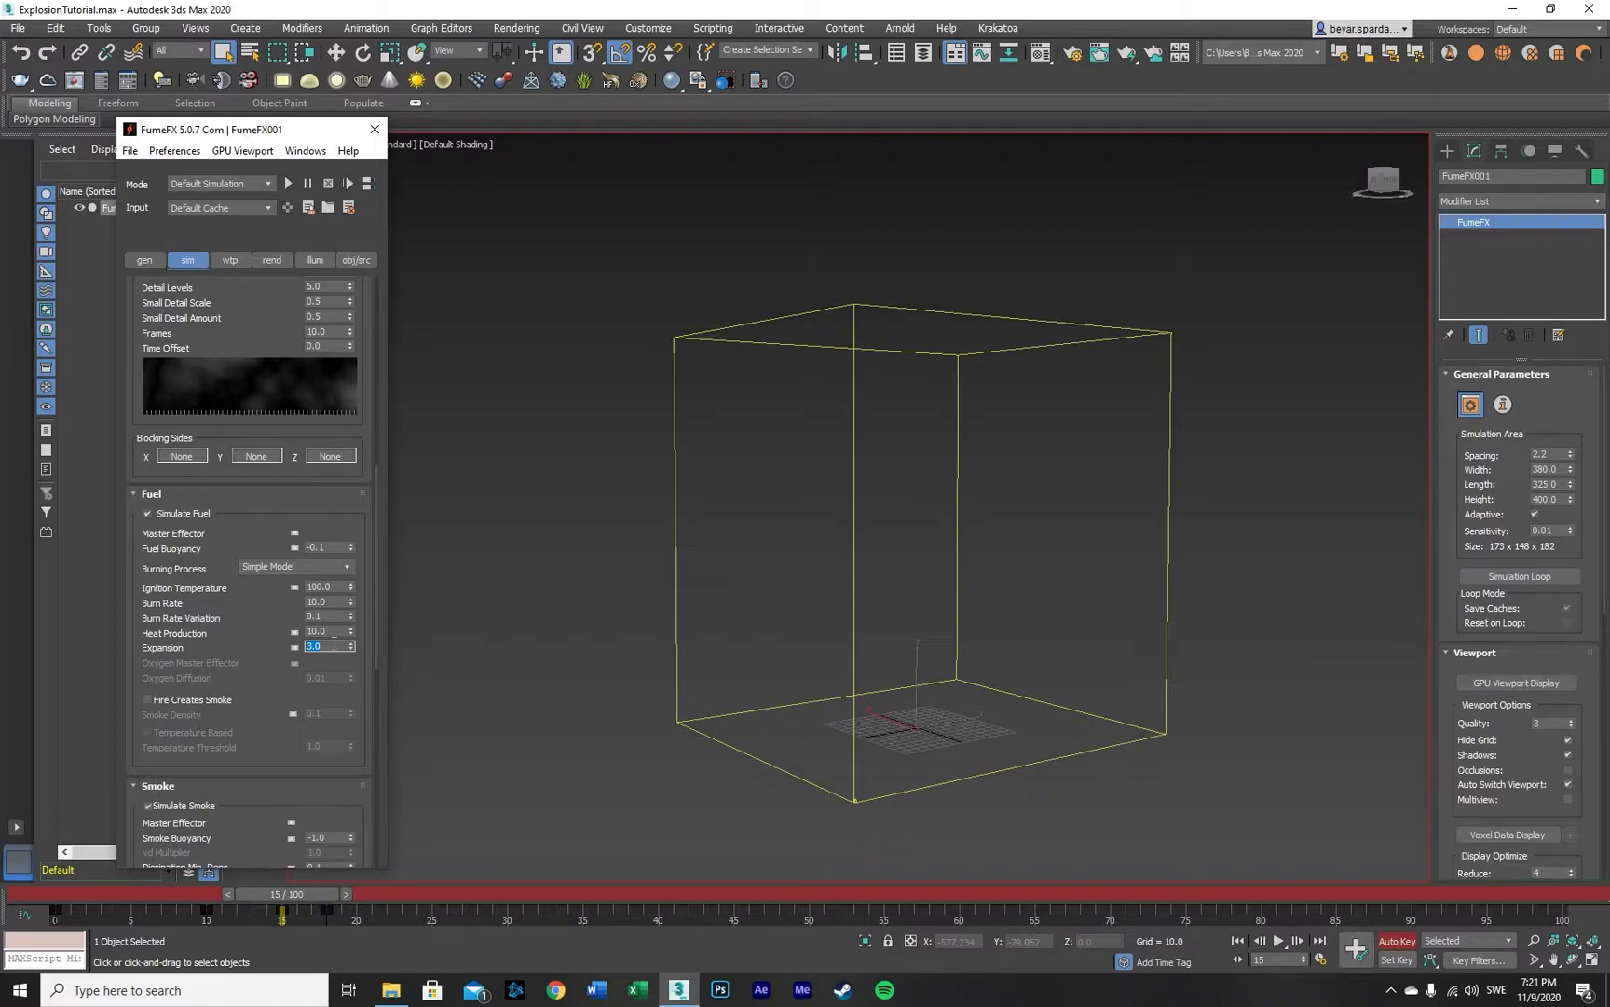
mouse_move(311, 893)
mouse_down()
mouse_move(186, 887)
mouse_move(195, 874)
mouse_move(319, 886)
mouse_up()
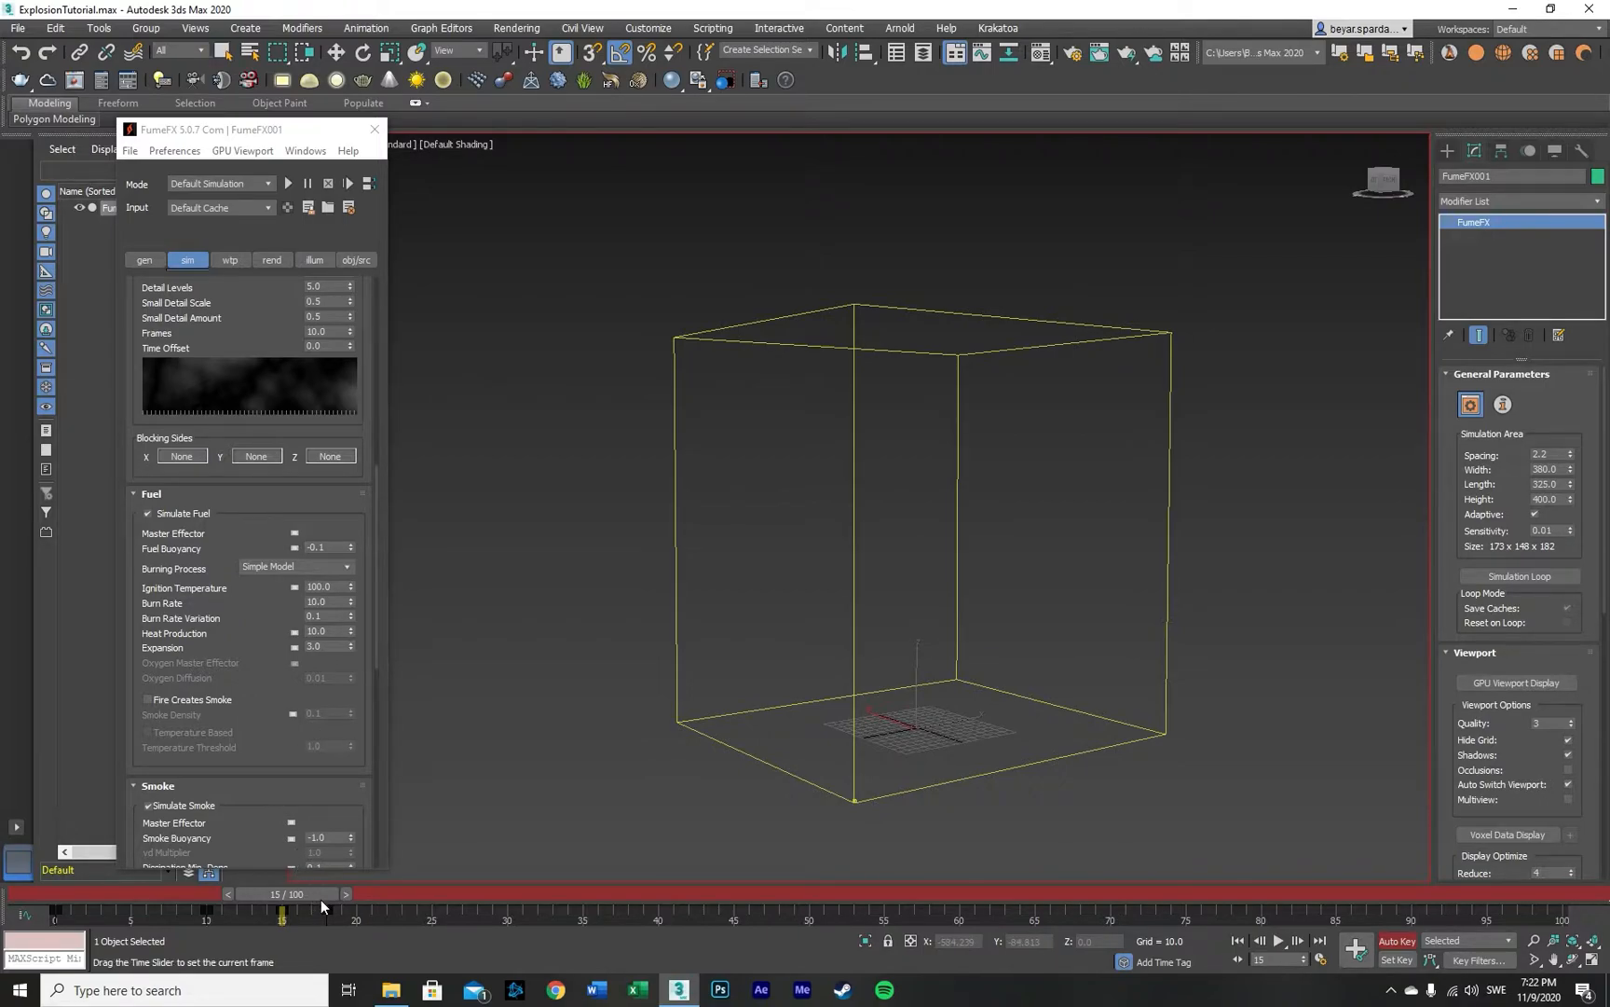
click(351, 644)
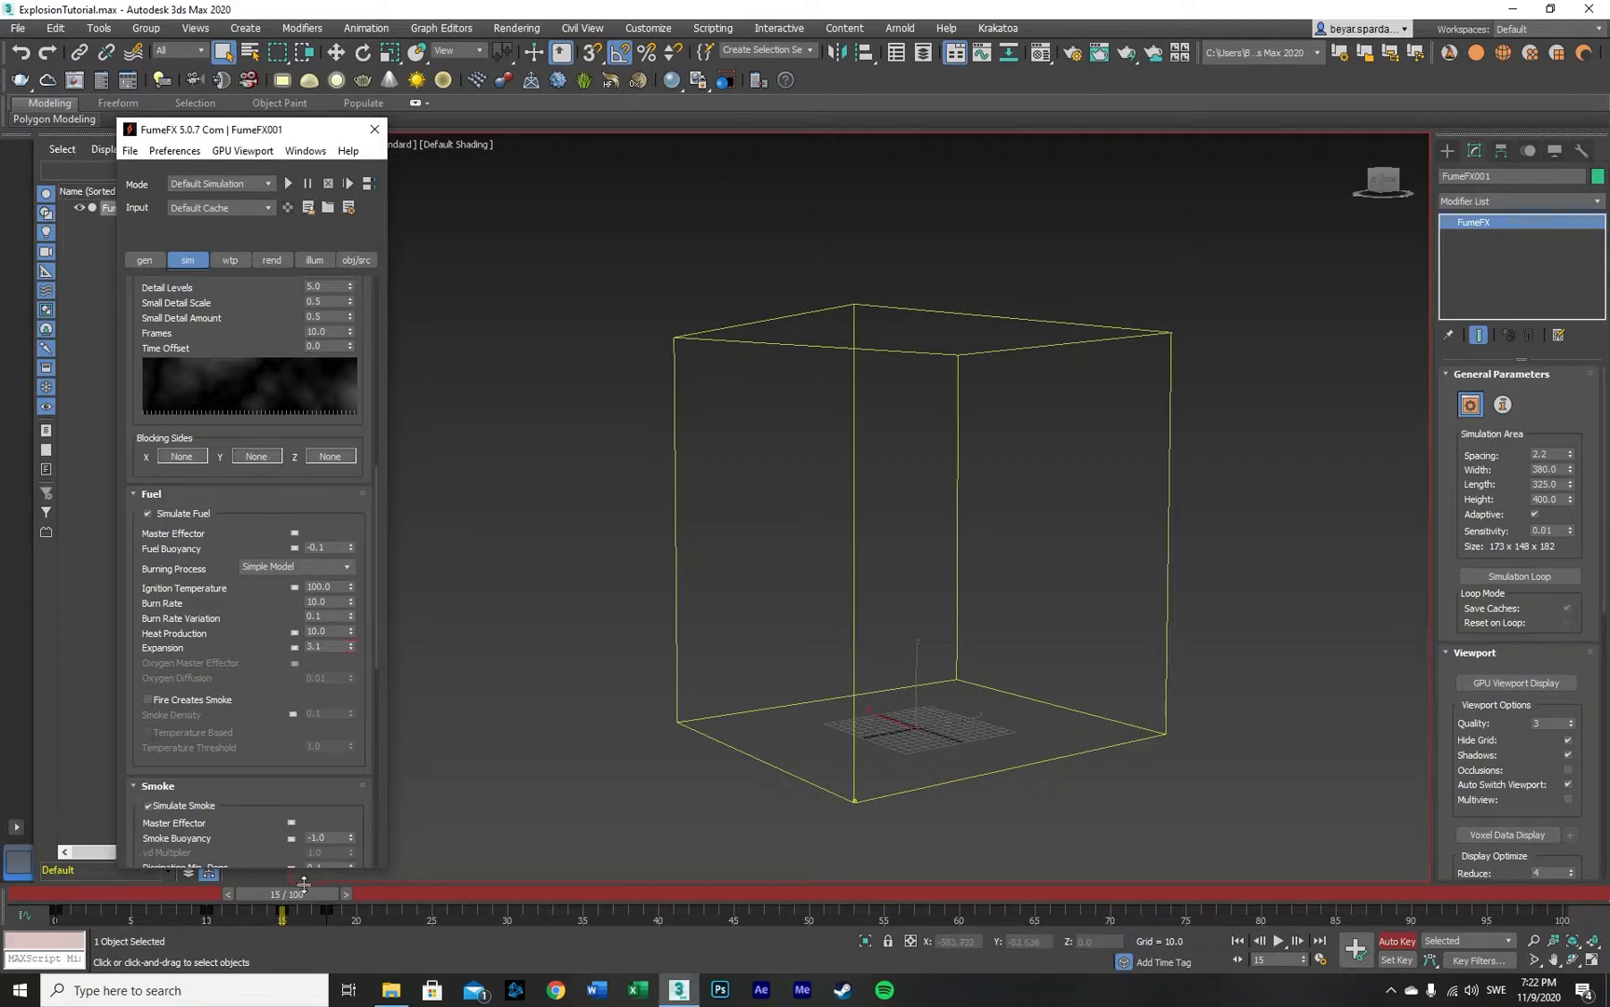
Step: Key the fuel Expansion at 1.0 on frame 18 and turn off Auto Key
drag(330, 888, 359, 884)
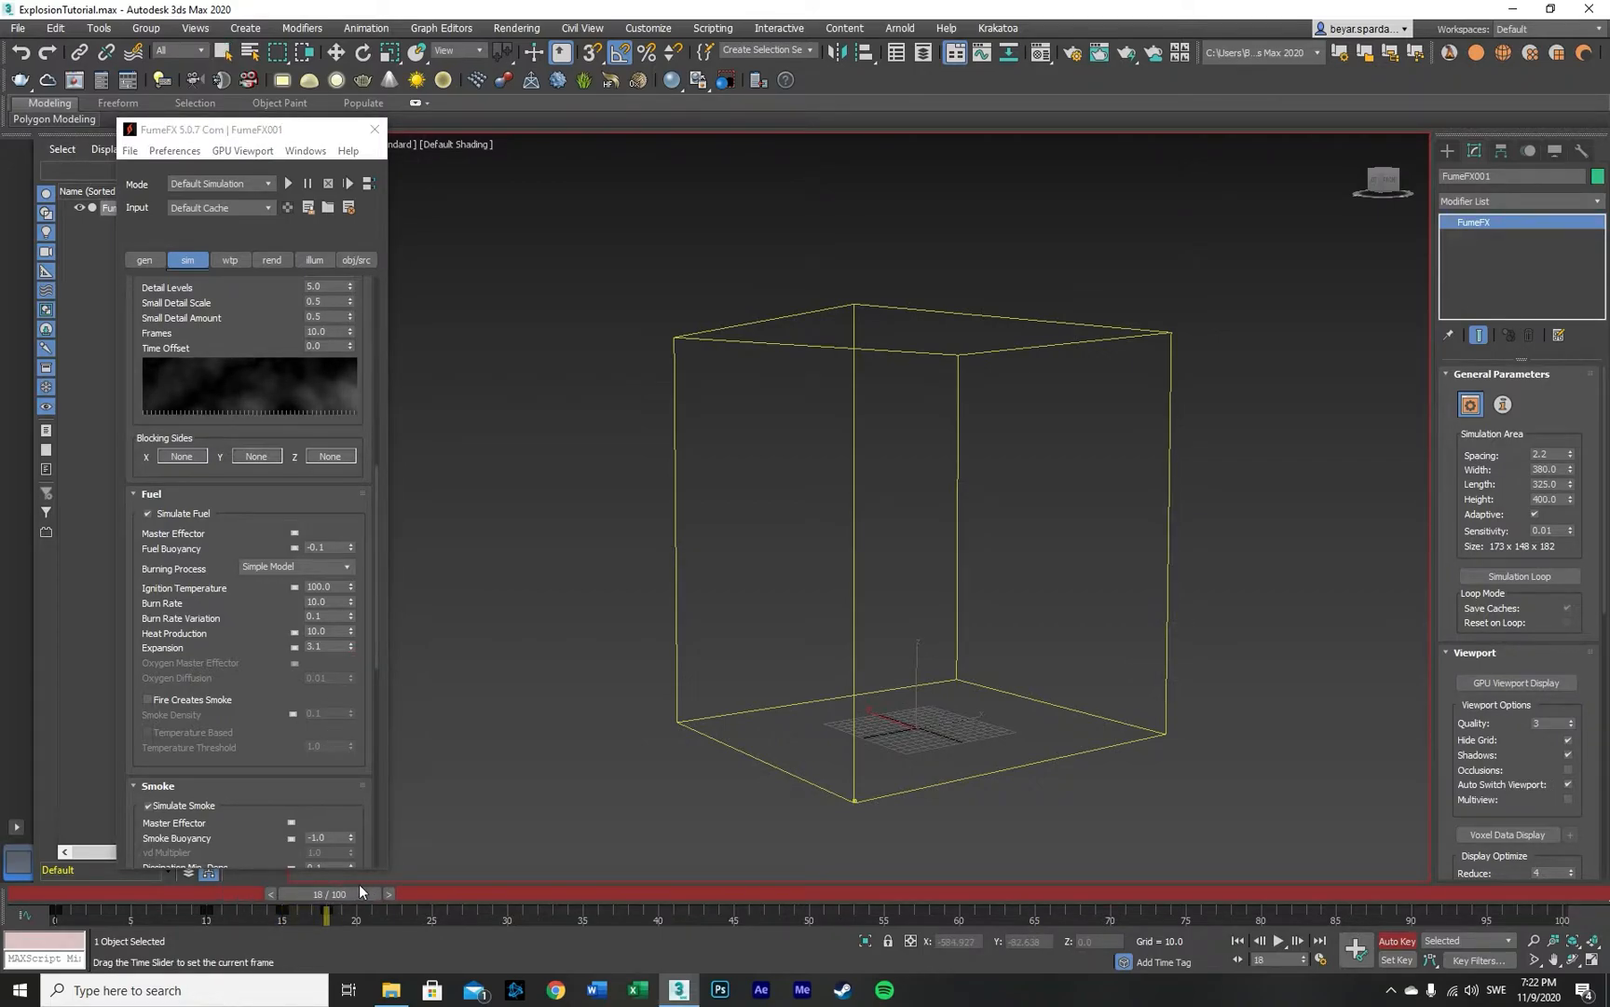
double_click(338, 646)
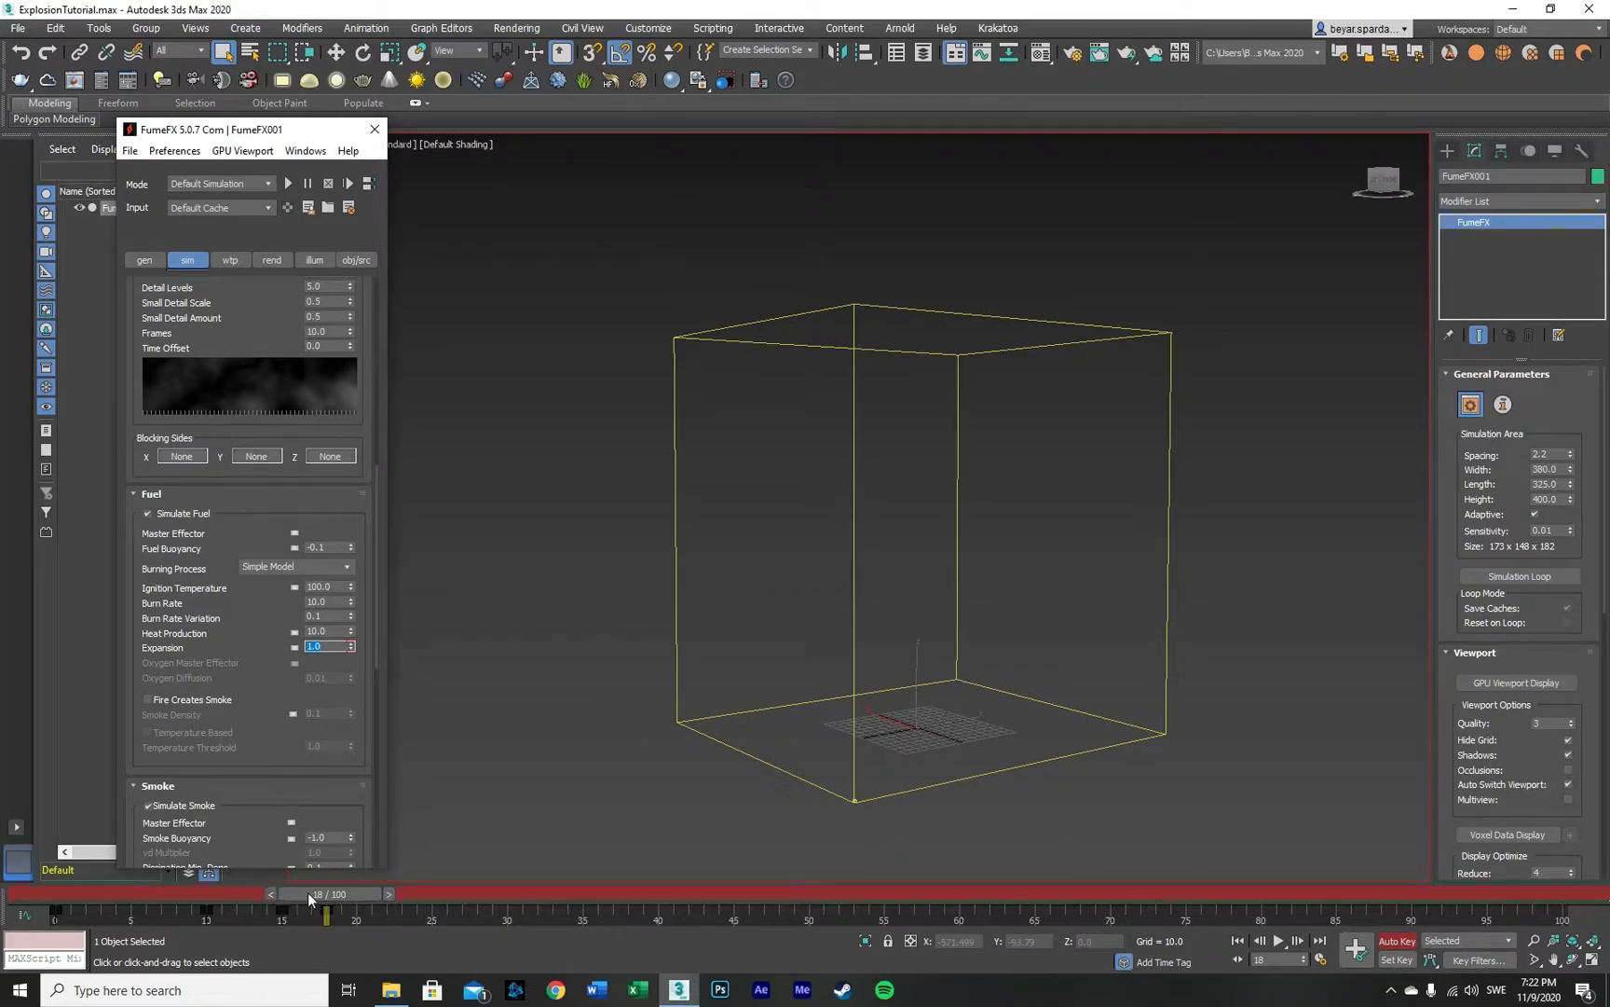
mouse_move(306, 892)
mouse_down()
mouse_move(30, 894)
mouse_move(242, 869)
mouse_move(319, 880)
mouse_up()
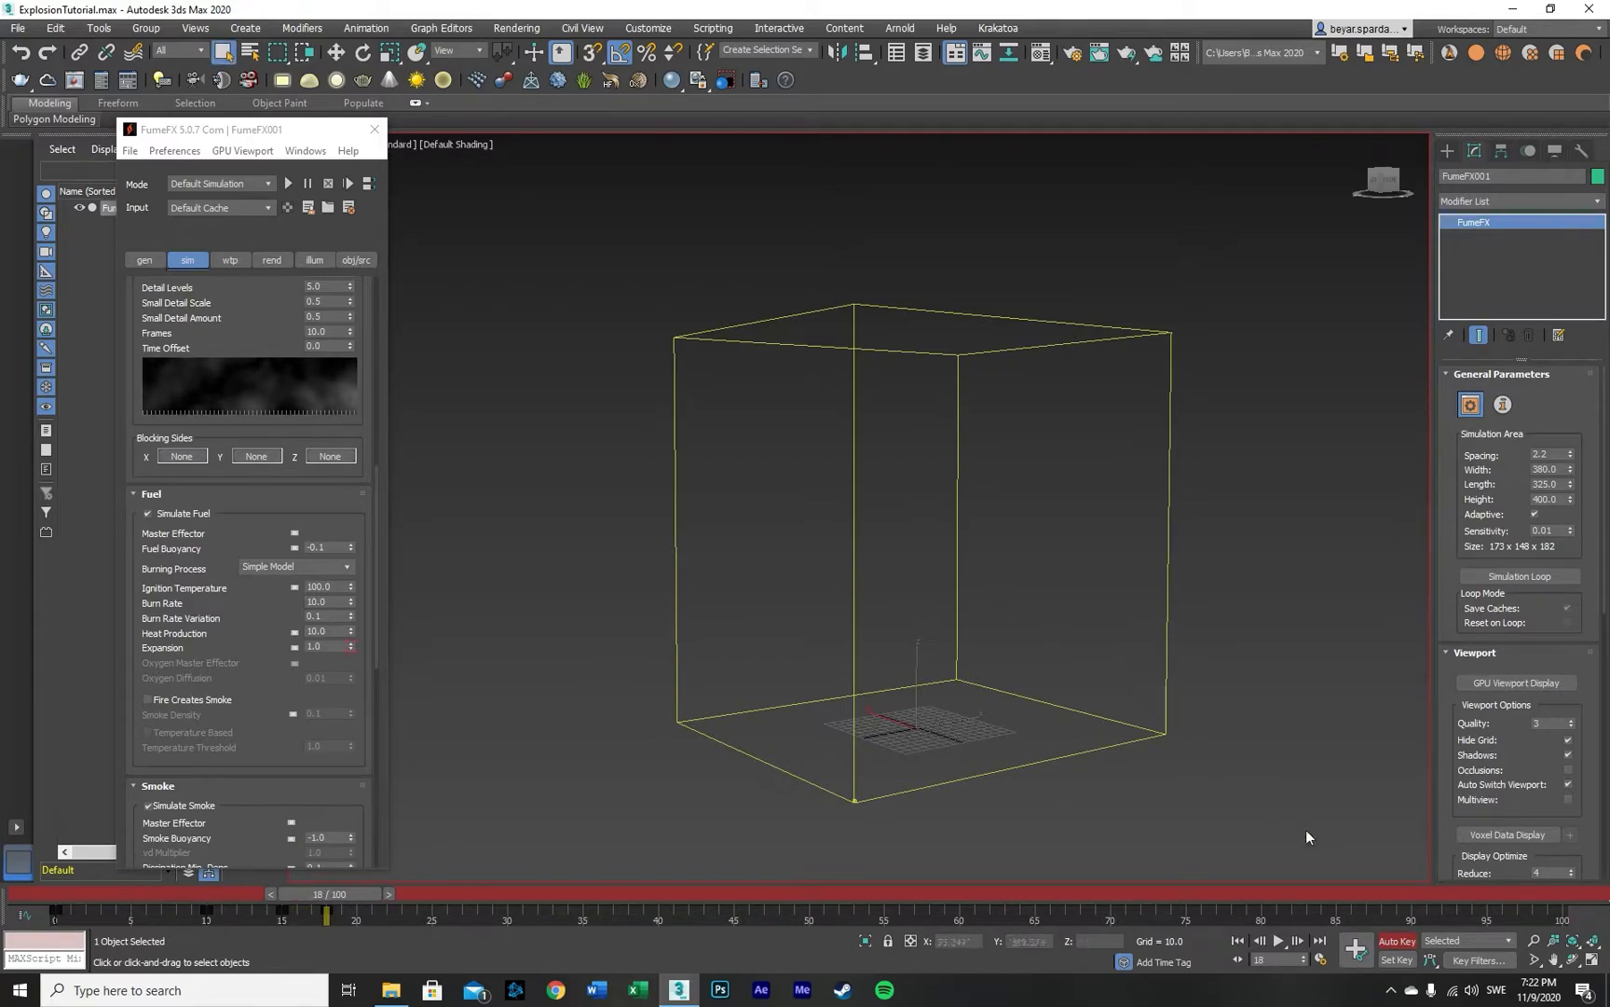
click(1395, 941)
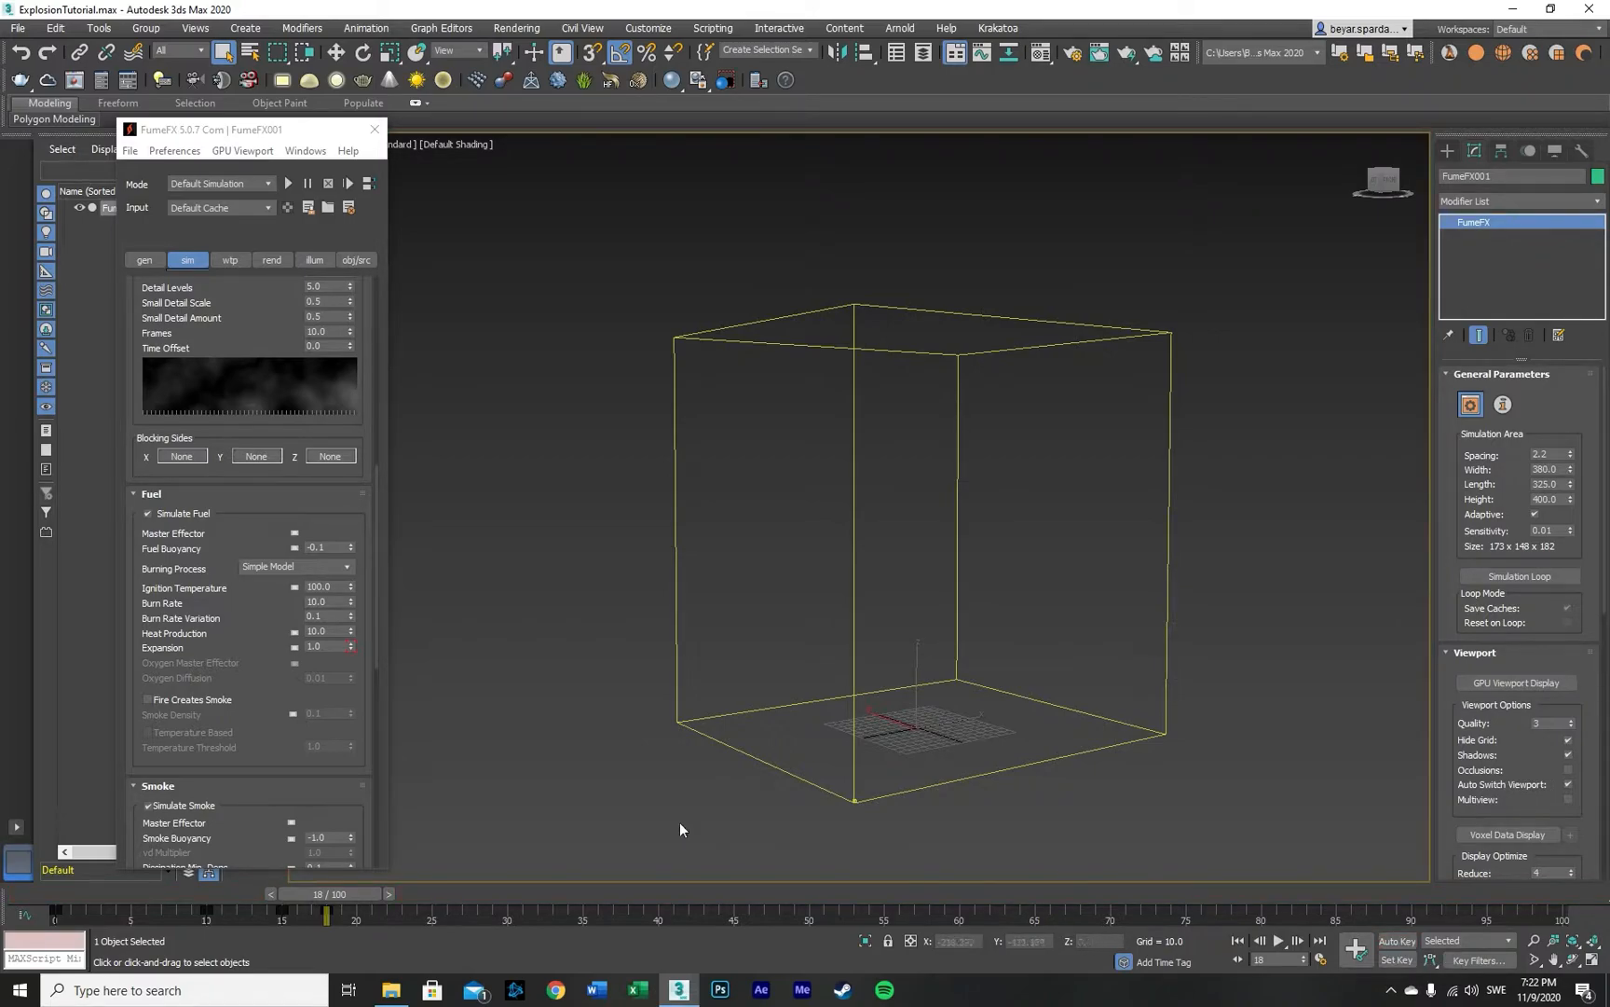
Step: Enable the GPU viewport and test-run the default FumeFX simulation, stopping it at about frame 41
click(244, 150)
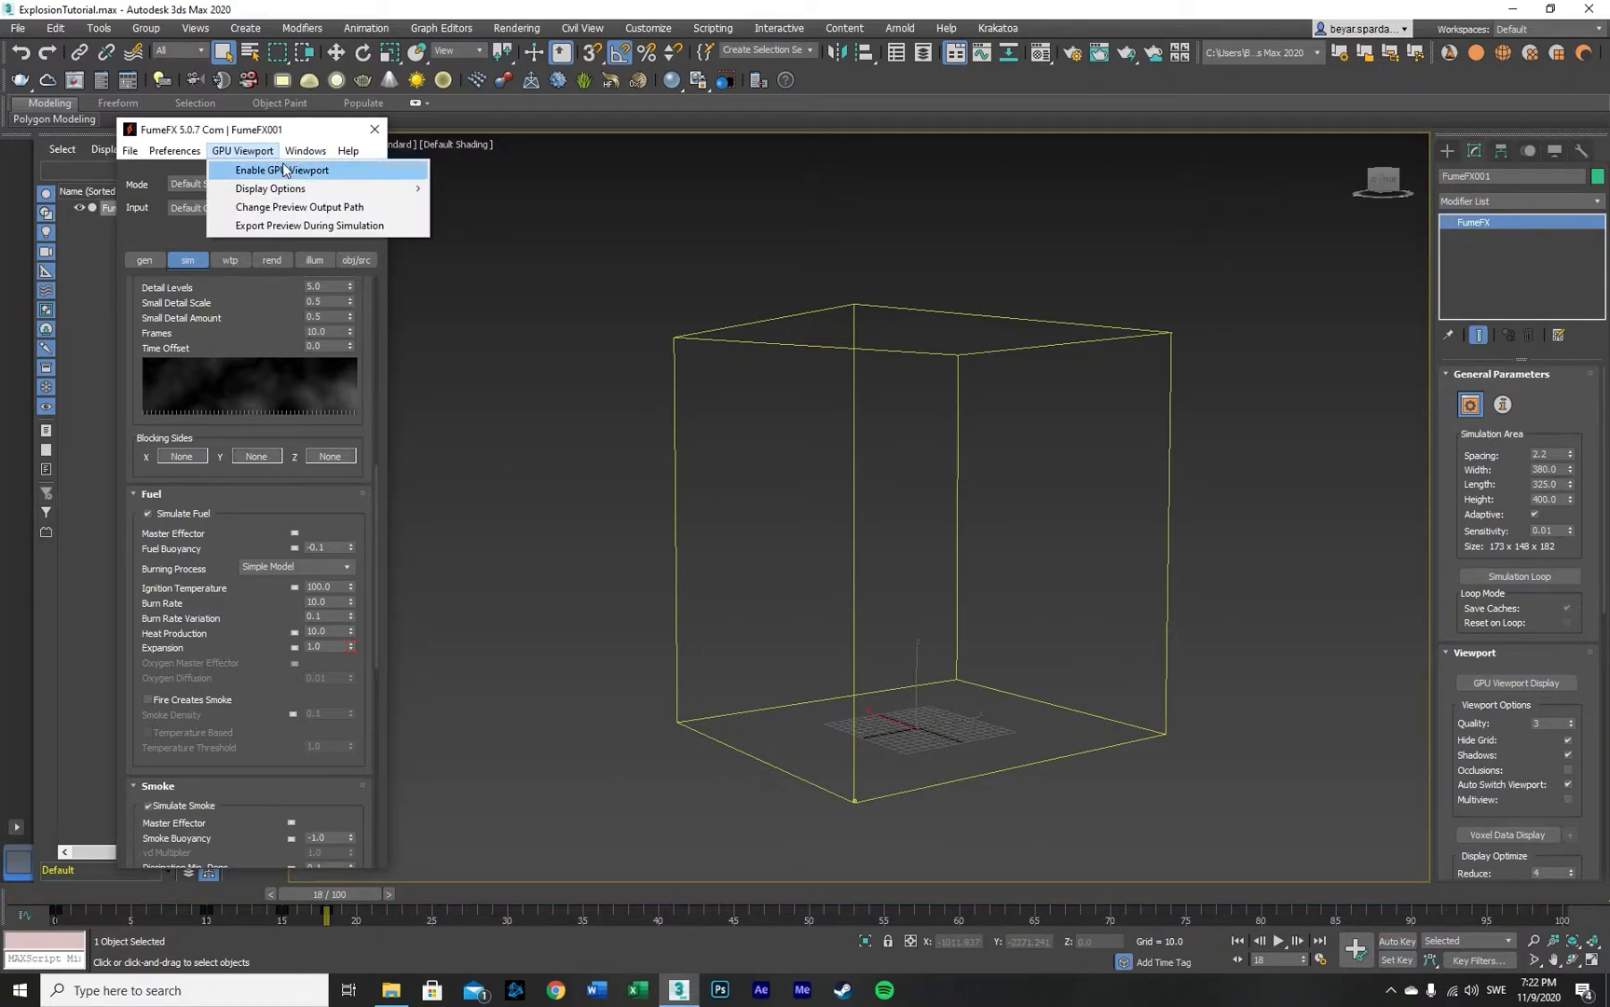
click(279, 163)
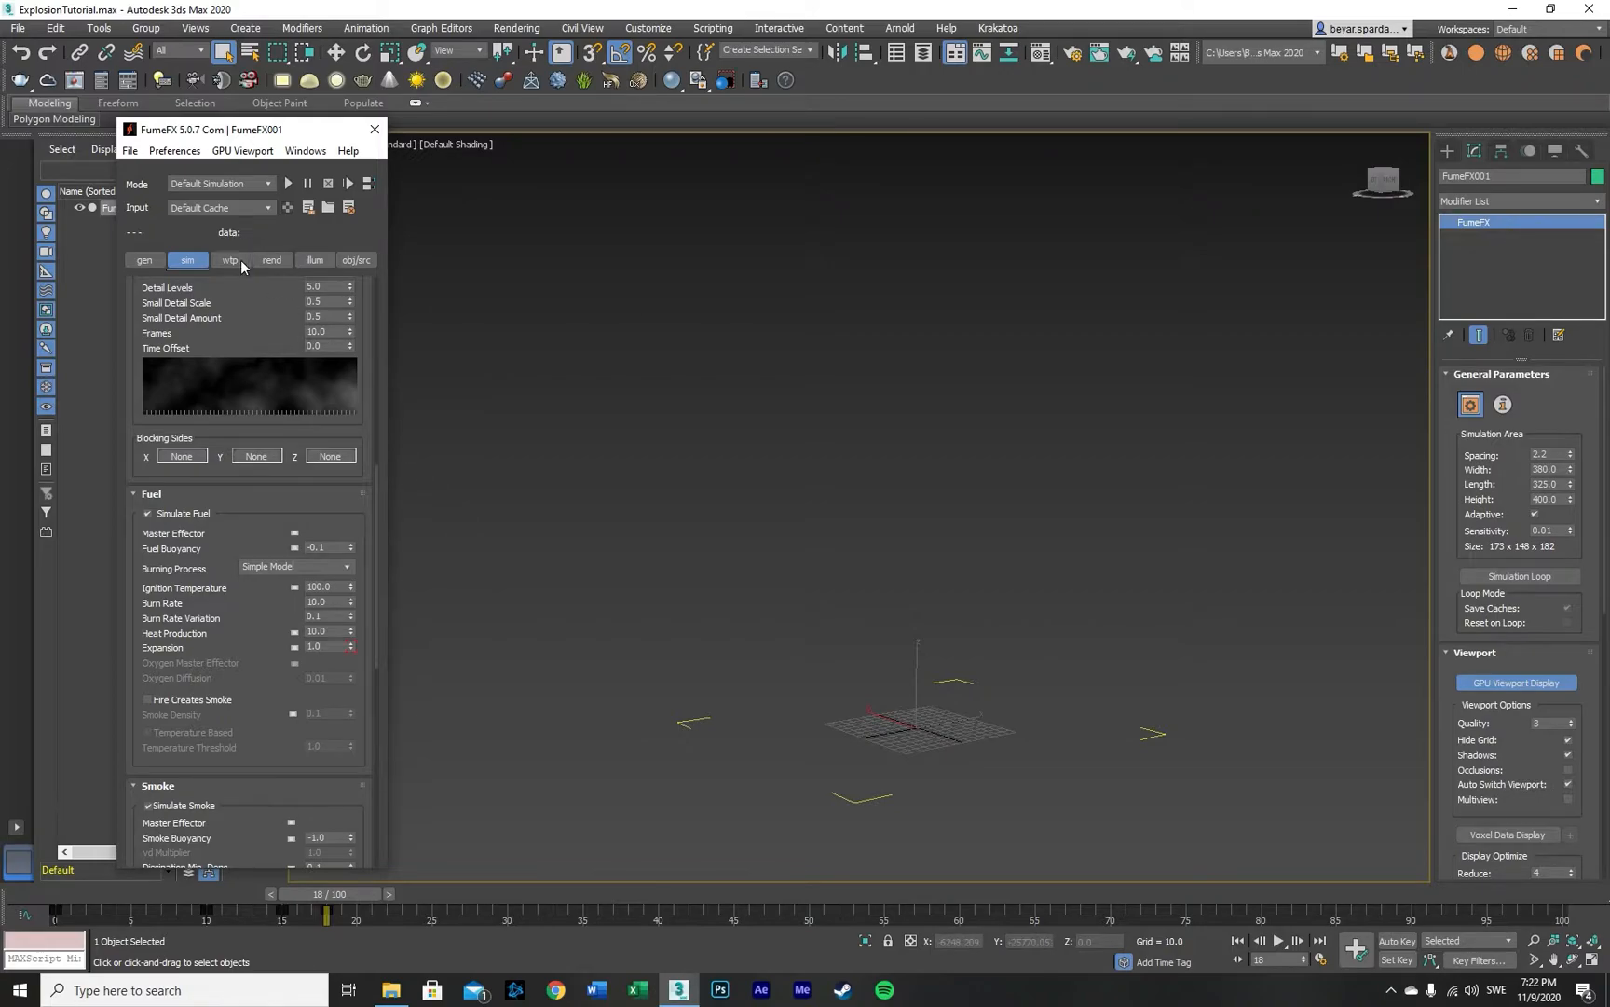
click(288, 183)
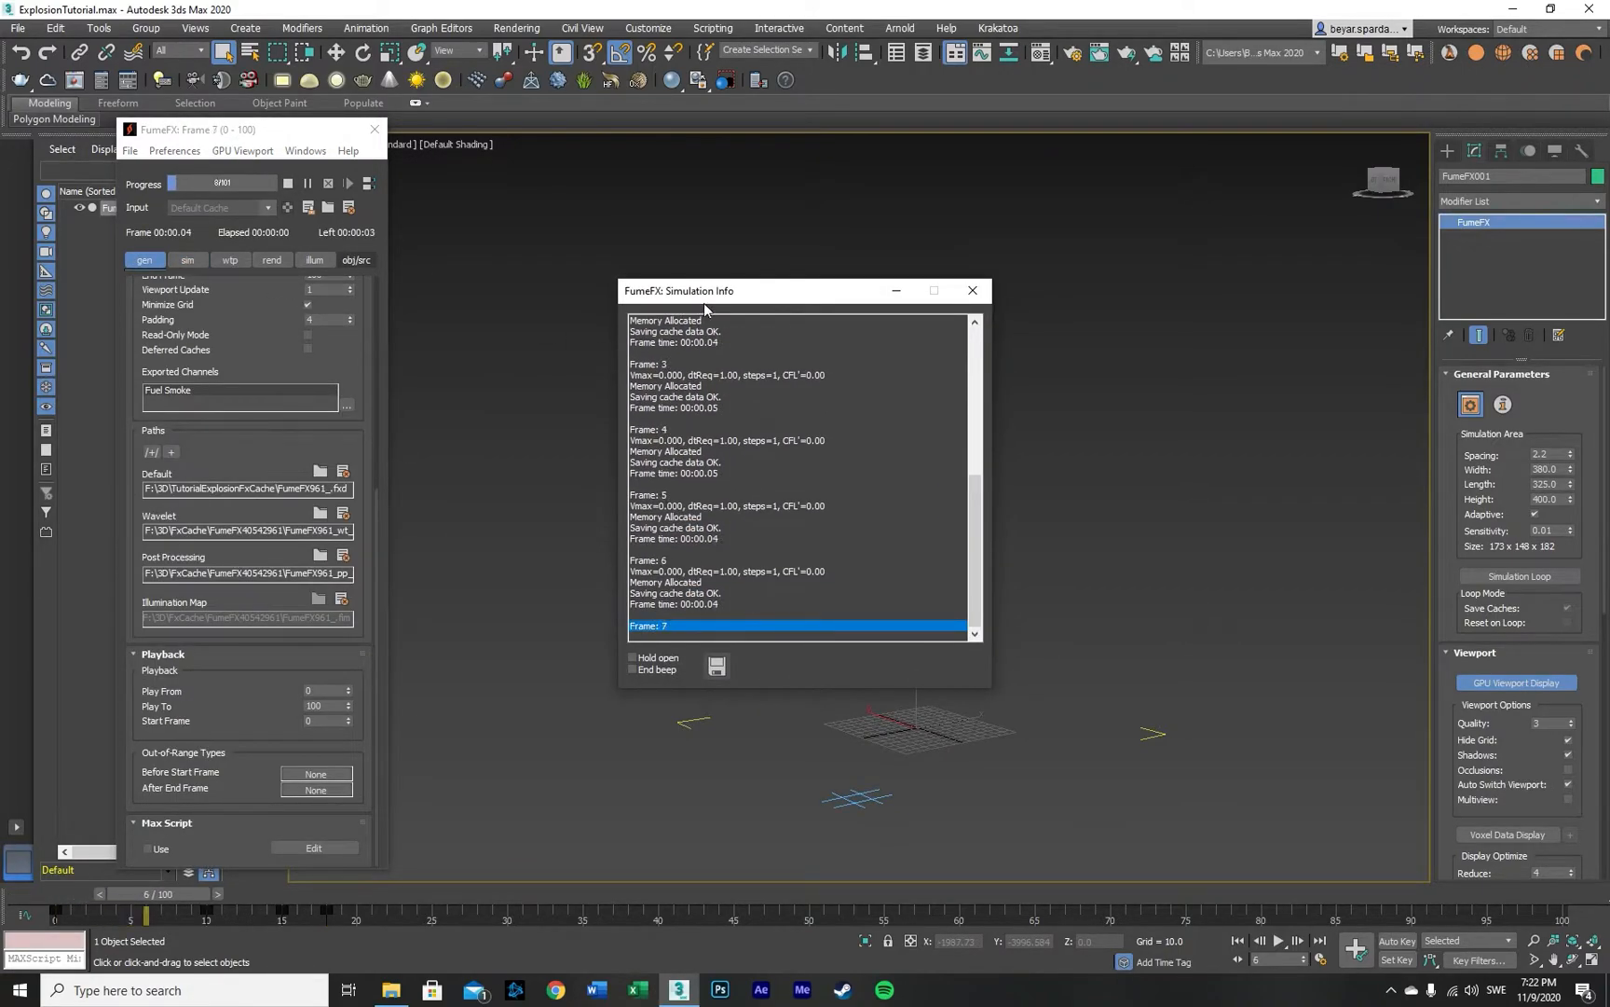
drag(756, 295, 537, 222)
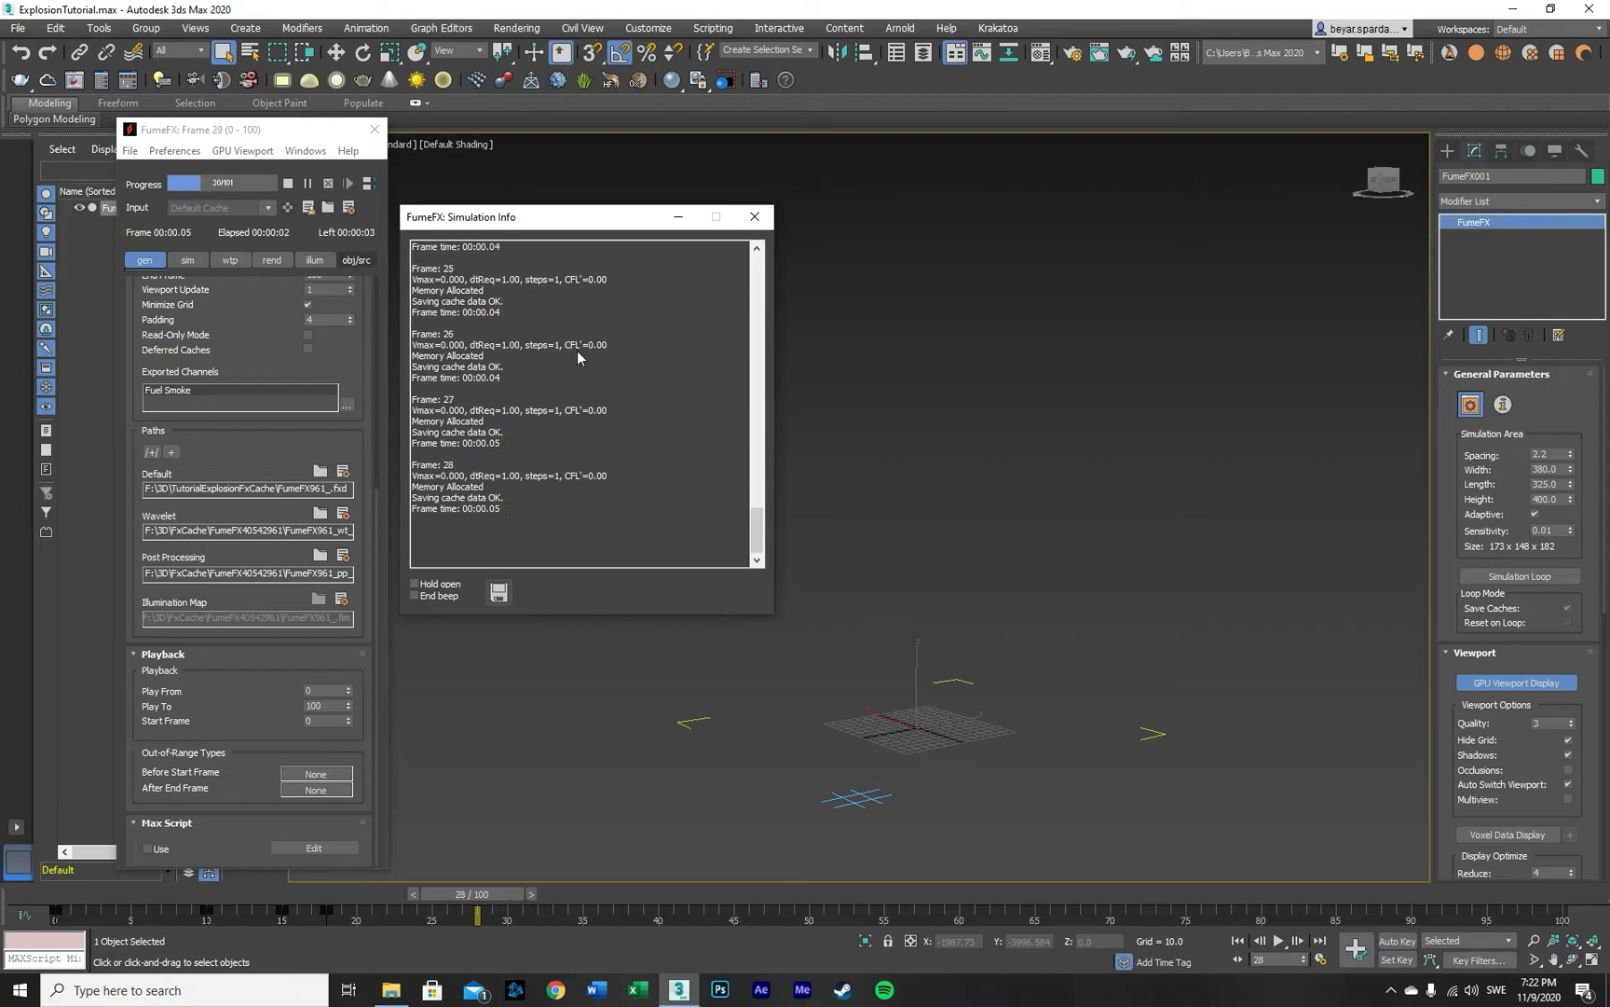
key(Escape)
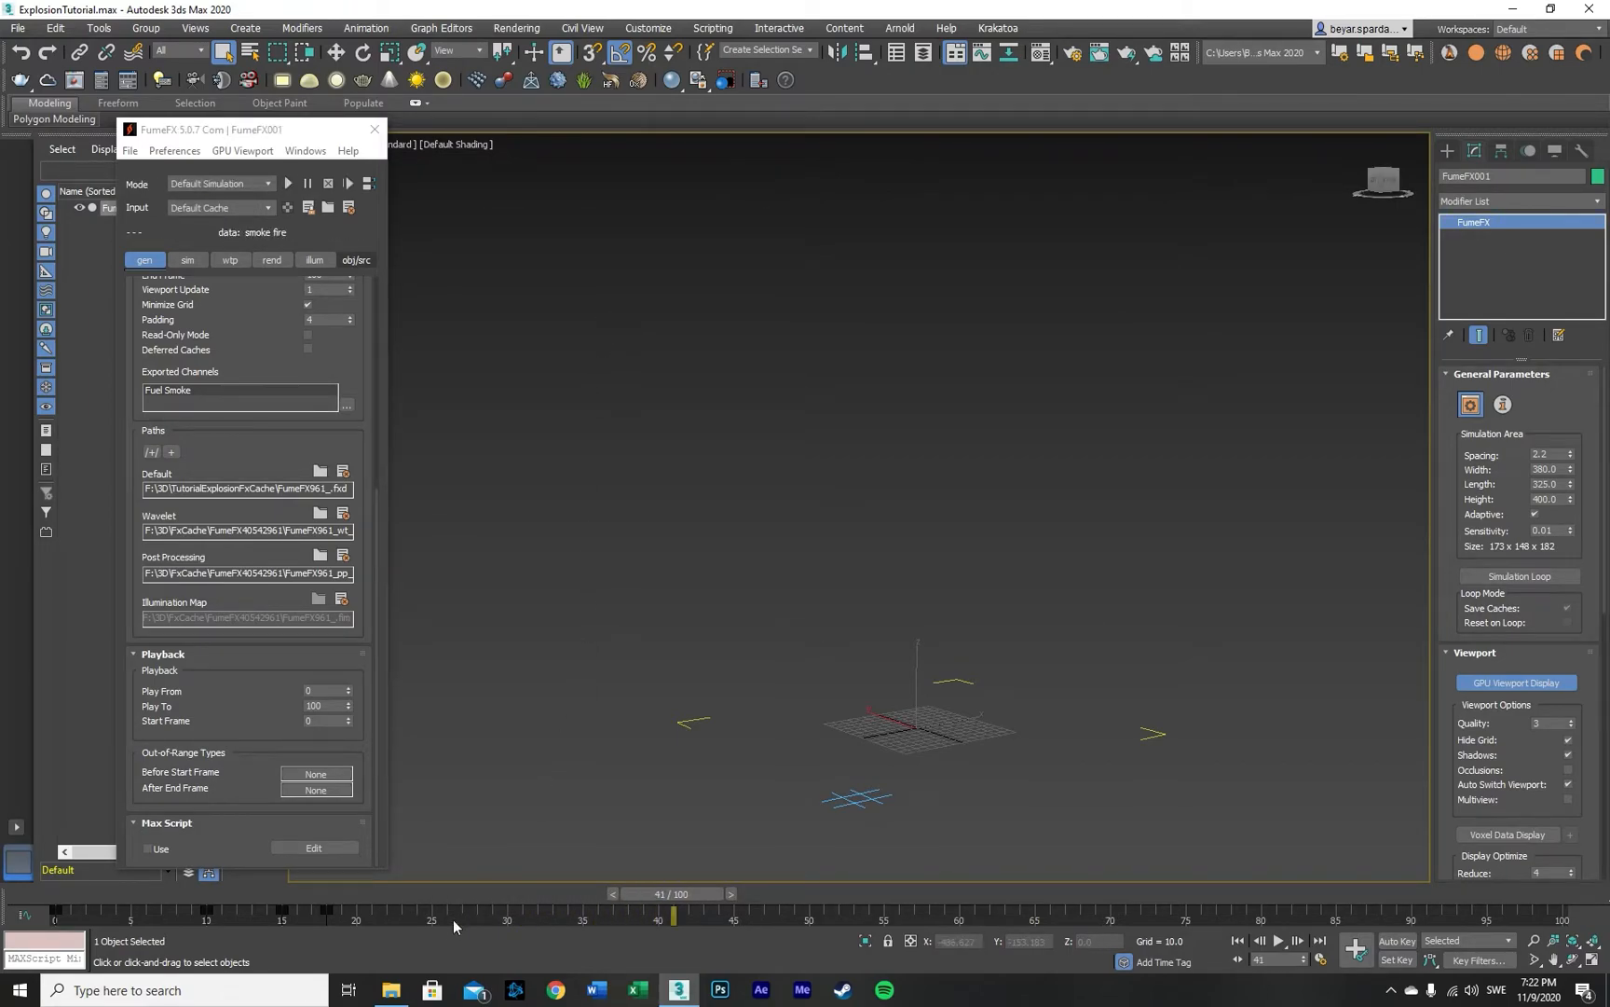
Step: Return to frame 0 and create a new Standard Flow particle system in Particle View
drag(437, 893, 56, 893)
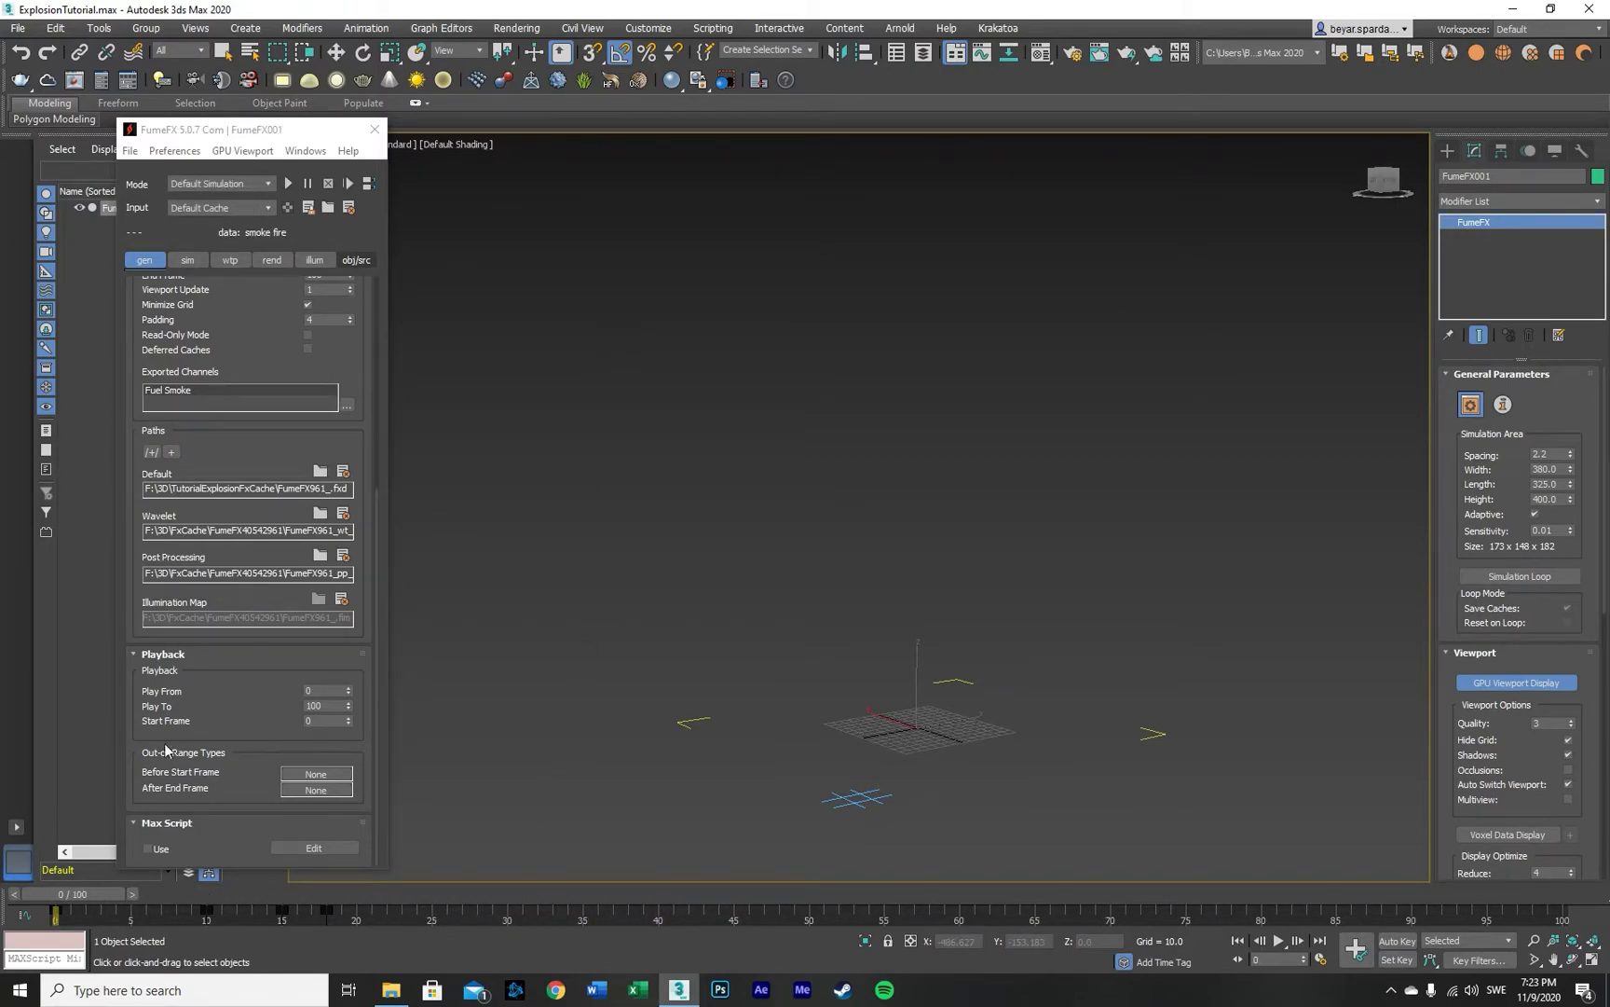
click(643, 501)
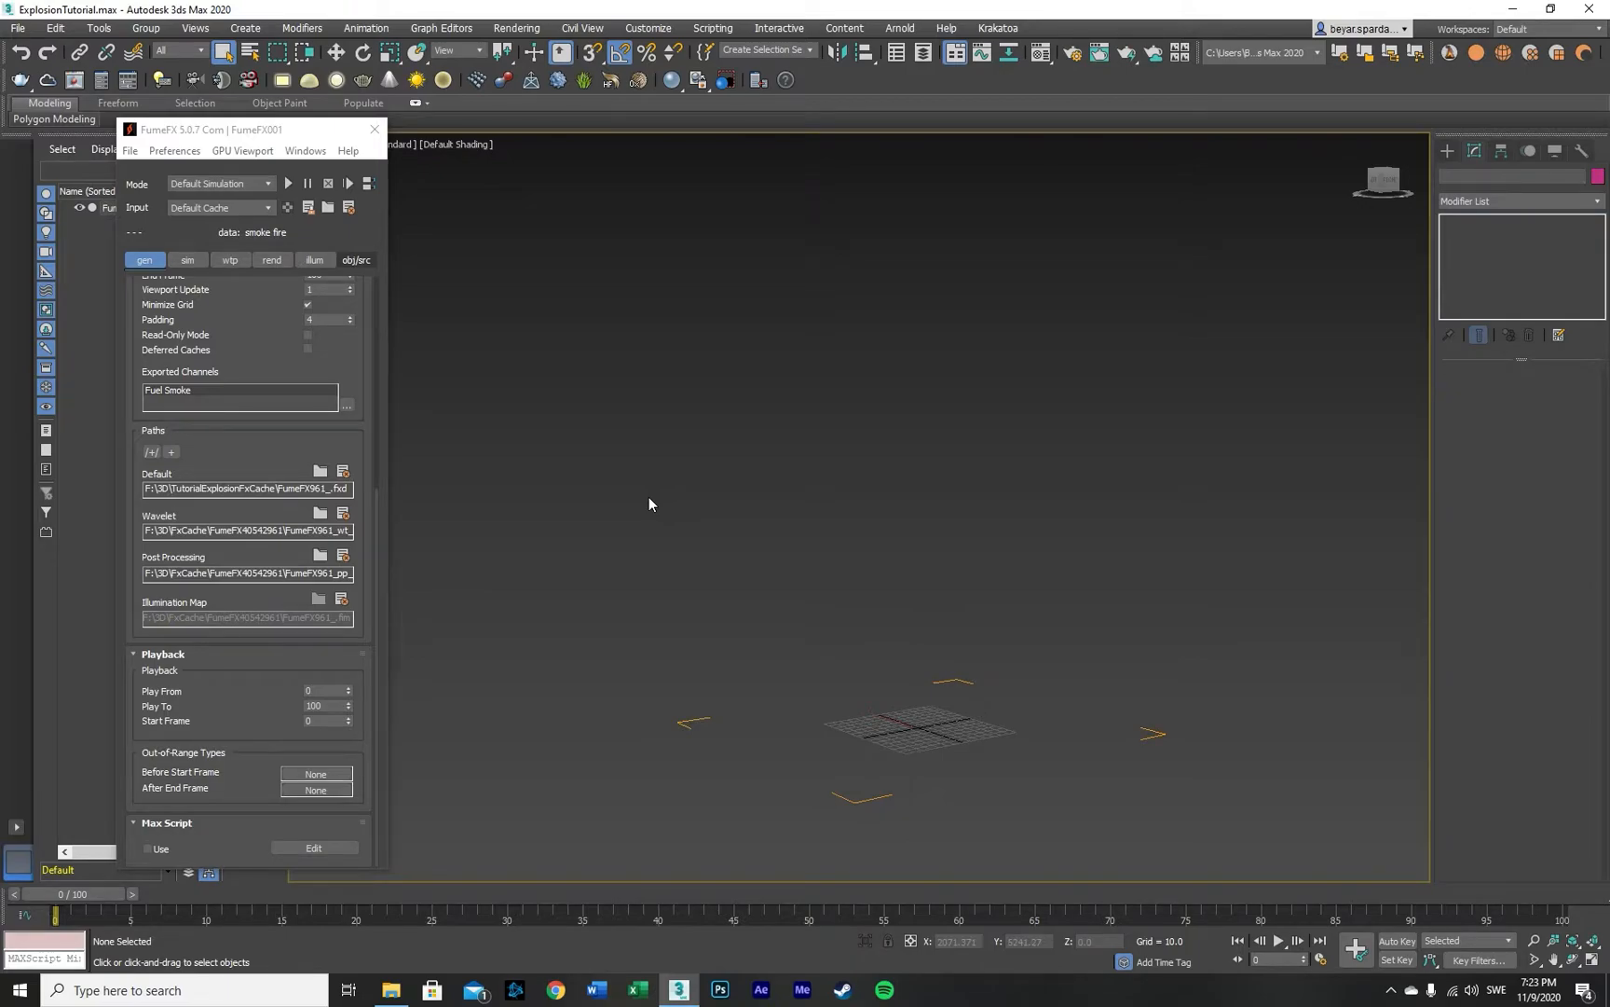
key(6)
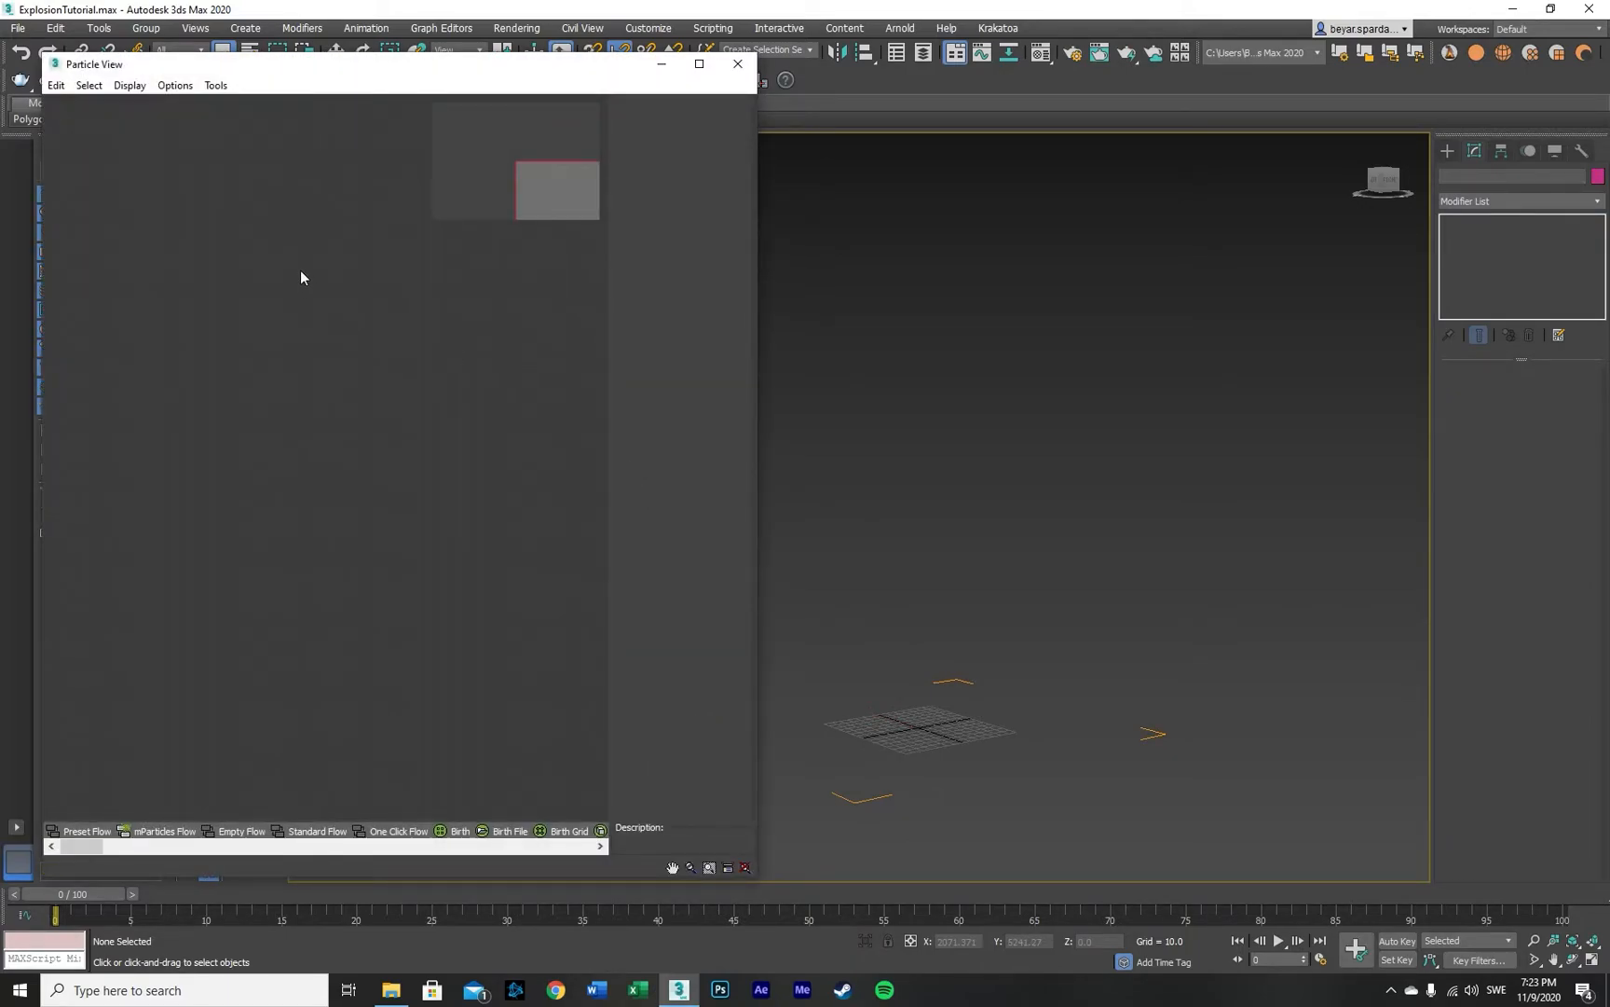
right_click(132, 237)
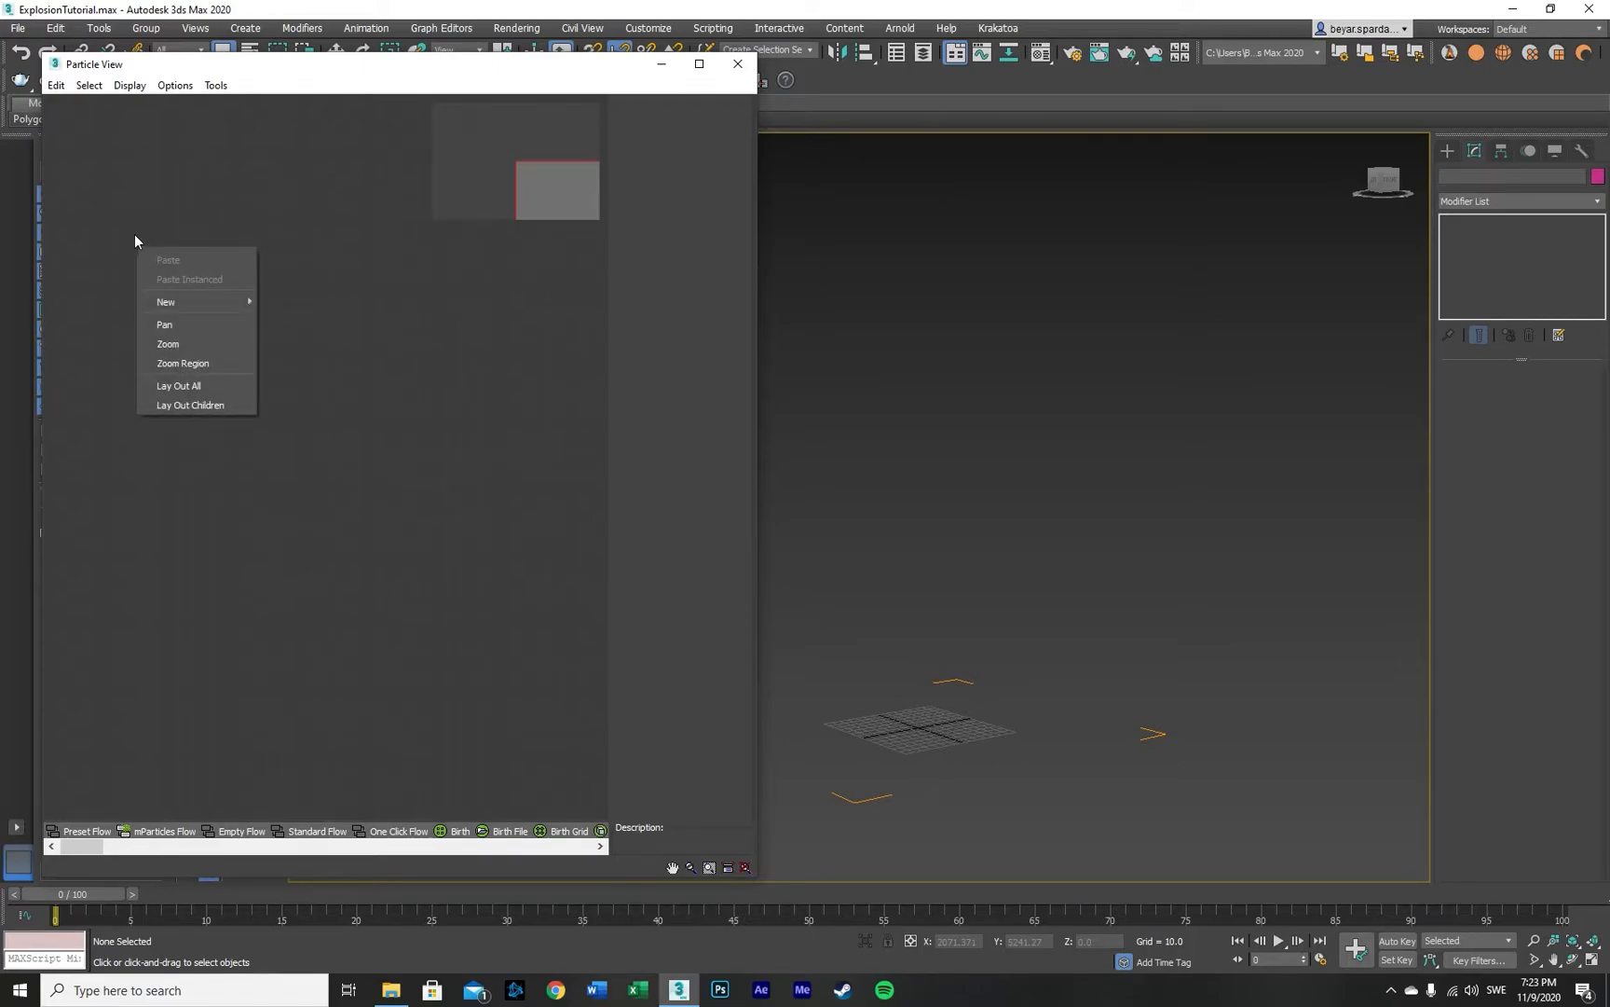
click(136, 202)
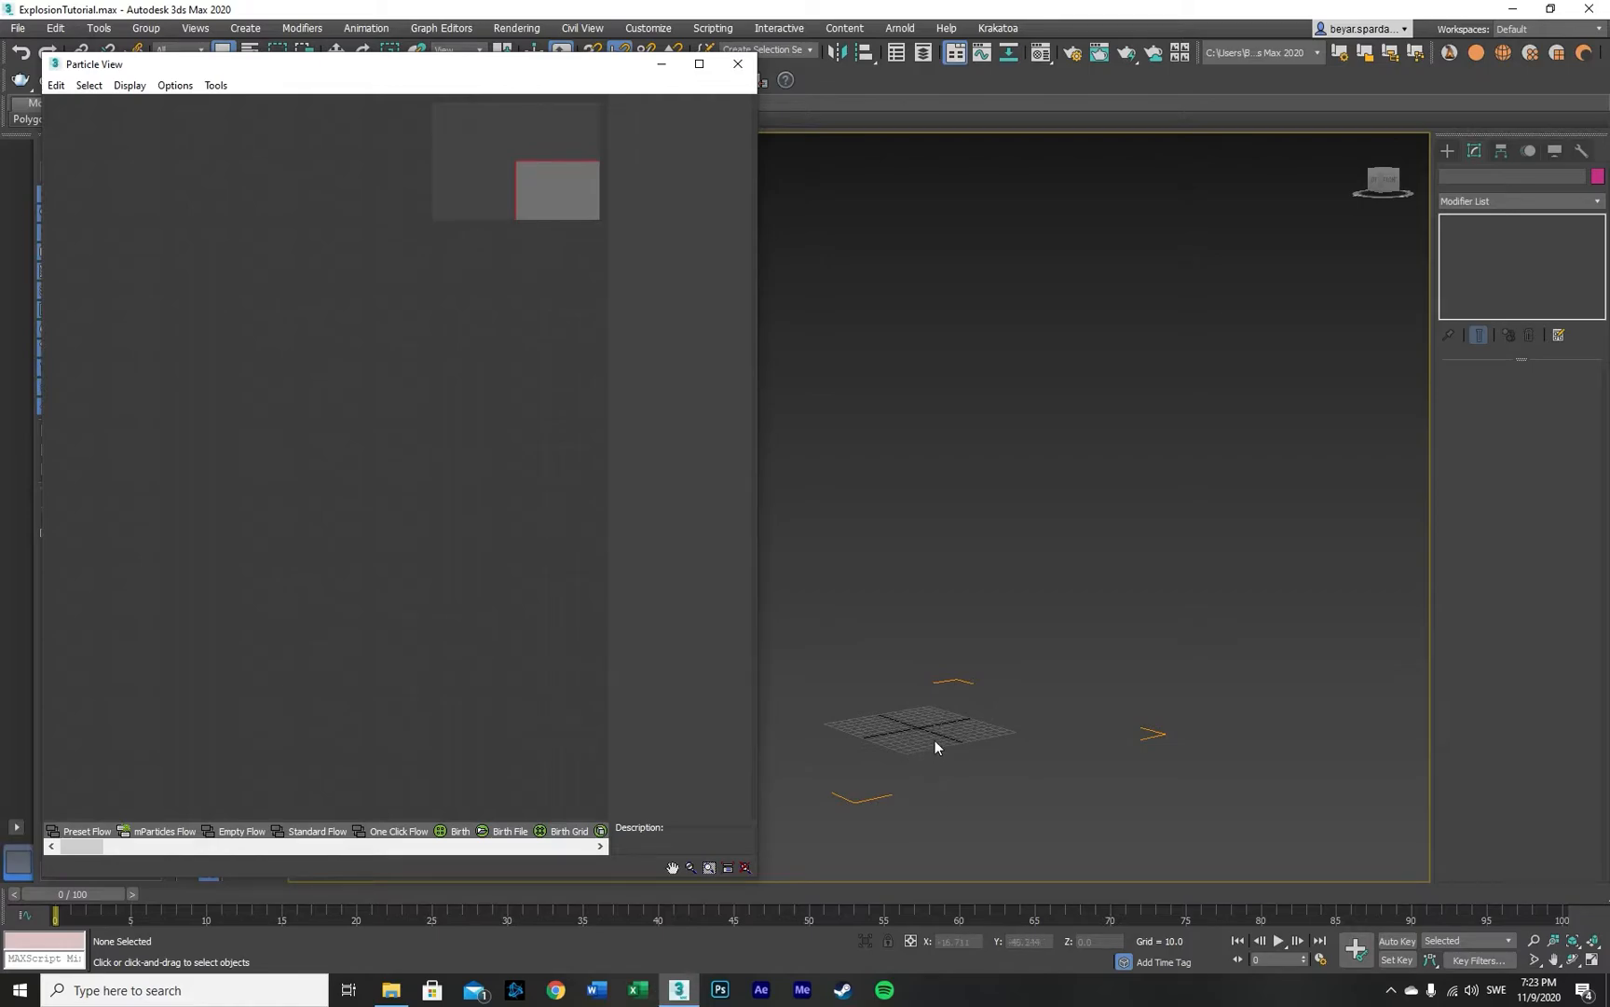
right_click(88, 169)
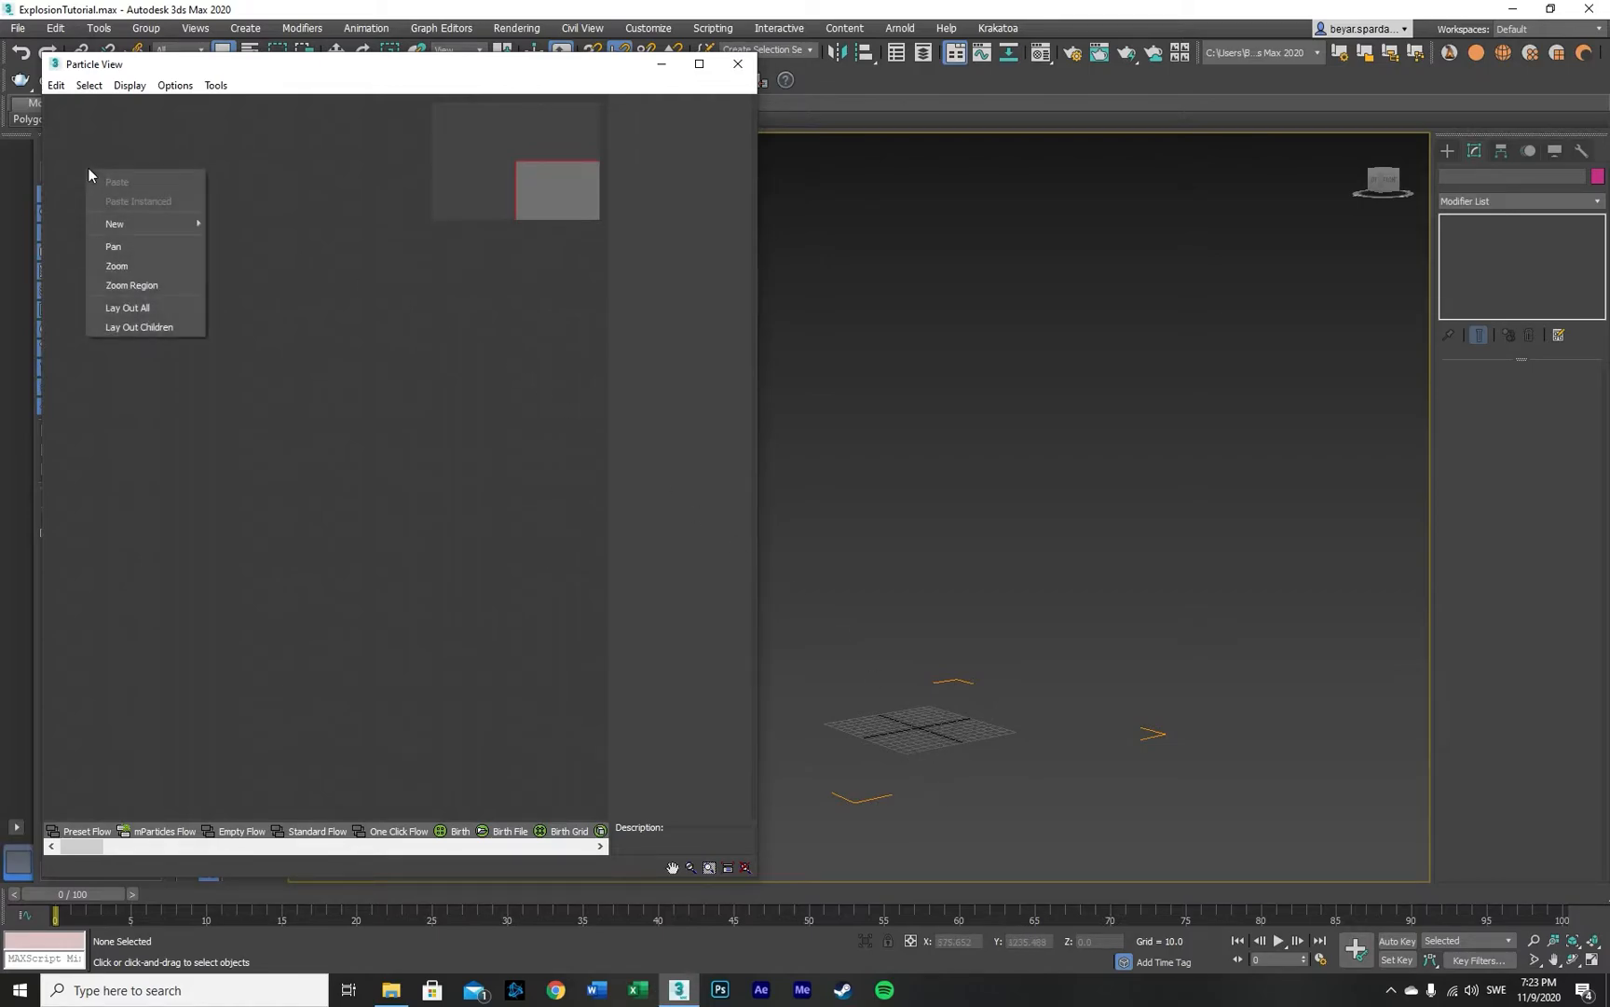
mouse_move(163, 222)
mouse_move(253, 224)
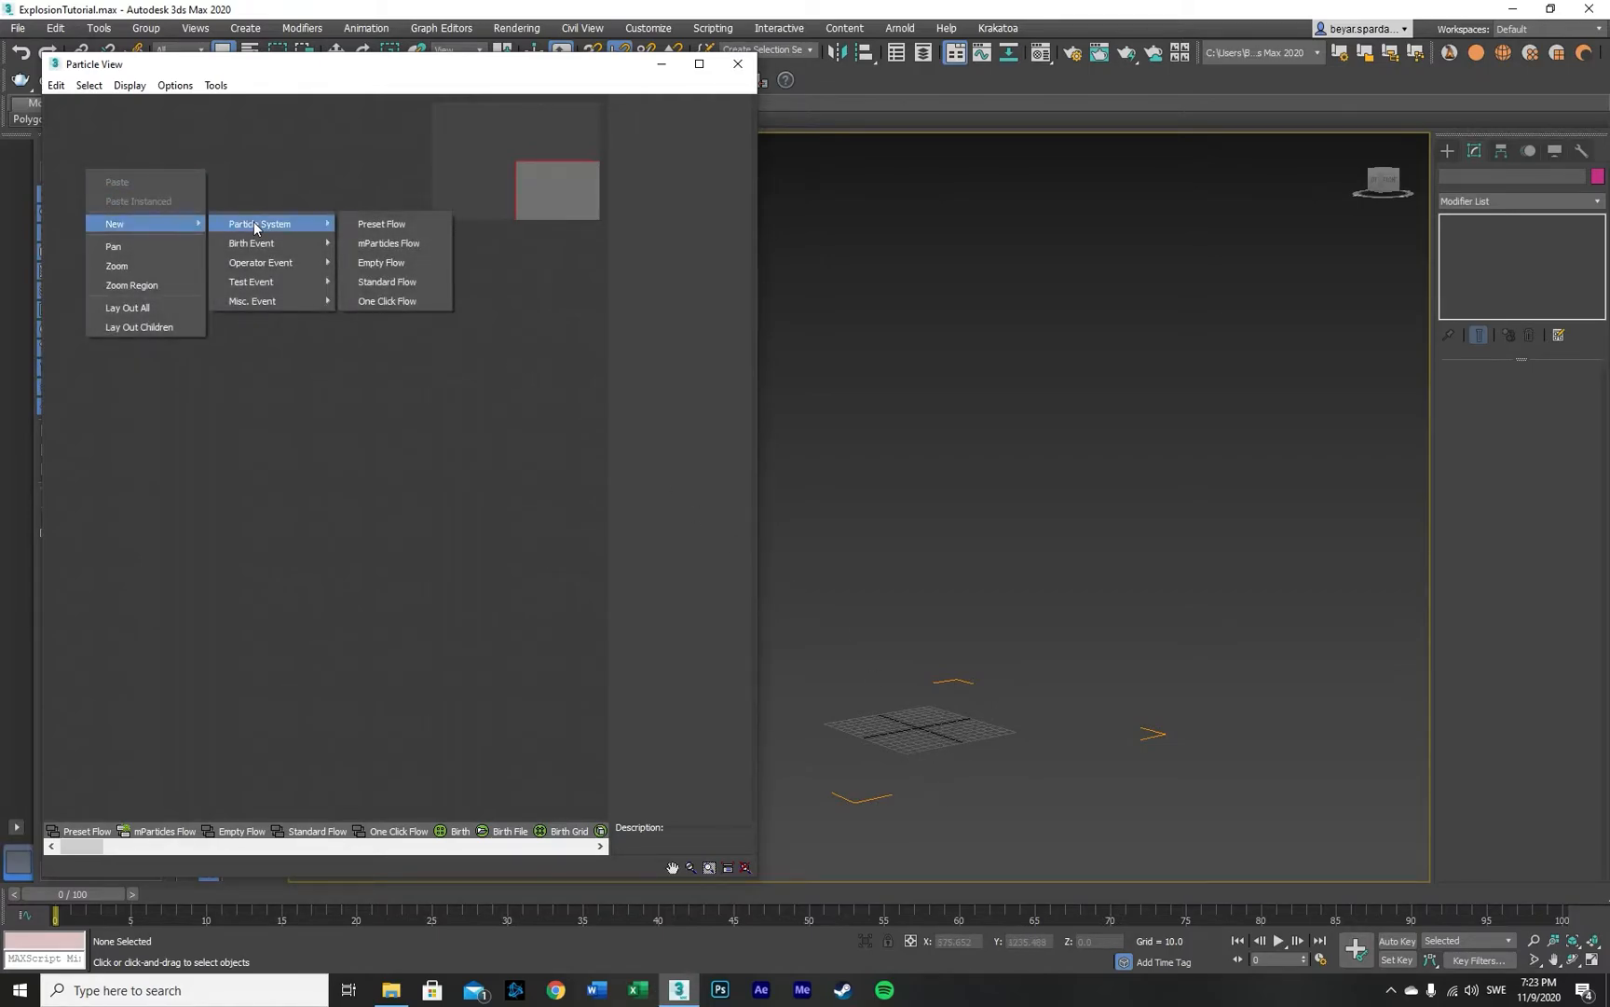
click(427, 280)
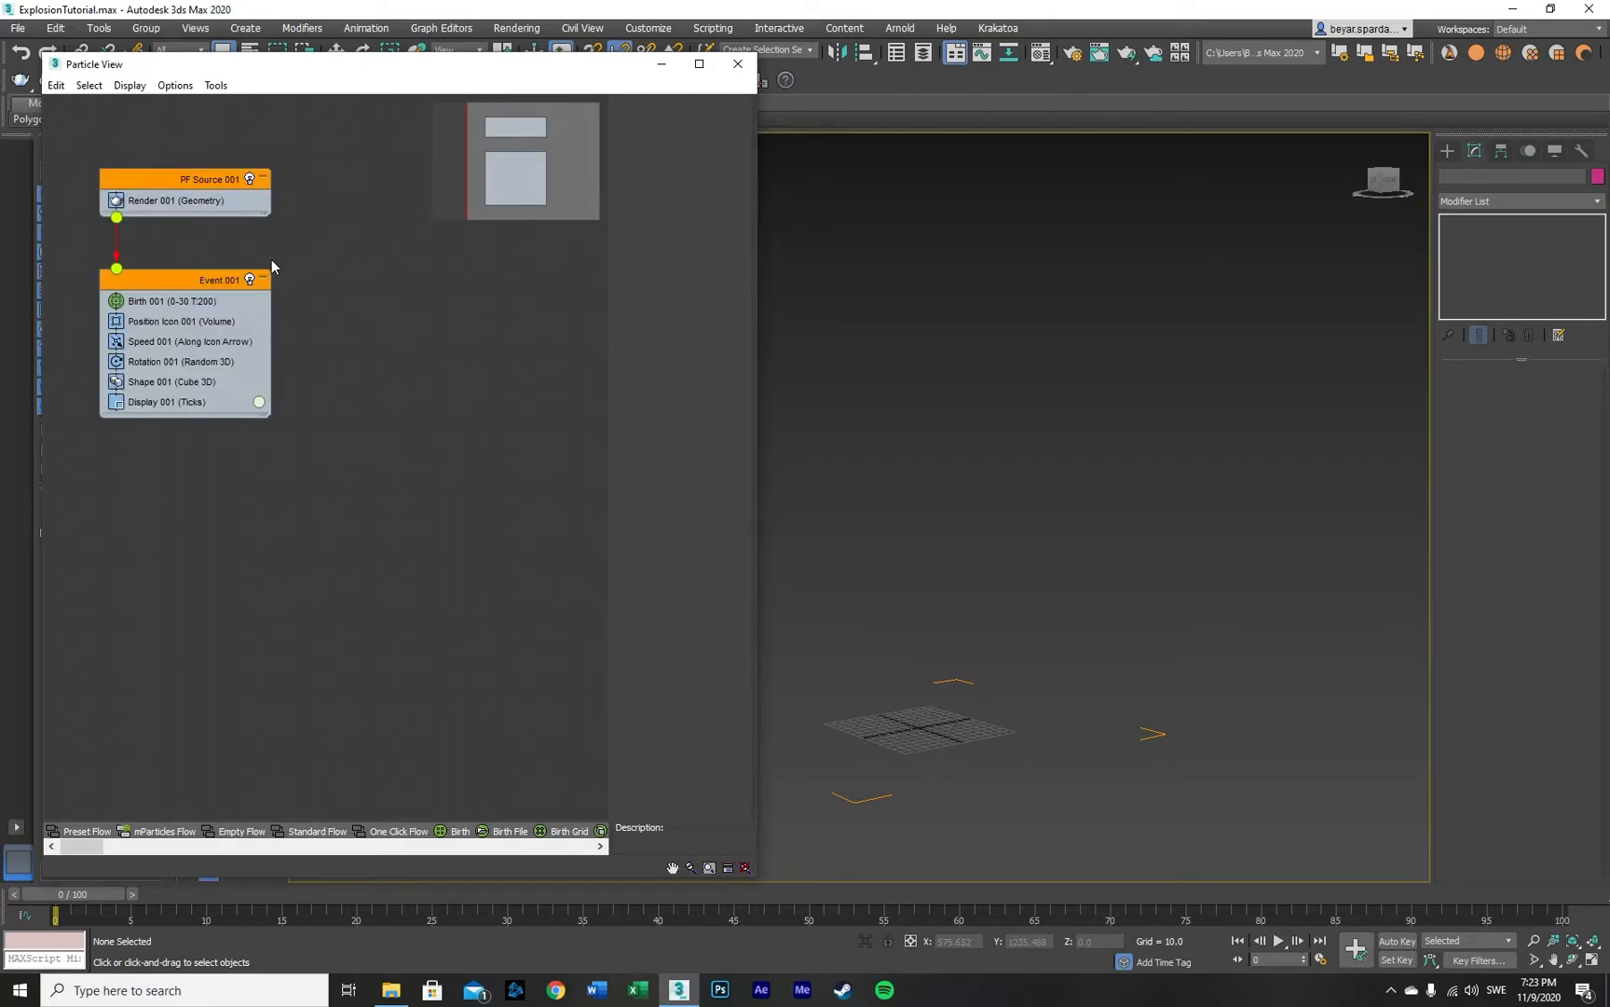
Step: Delete the Shape and Rotation operators from the particle flow's event
click(168, 384)
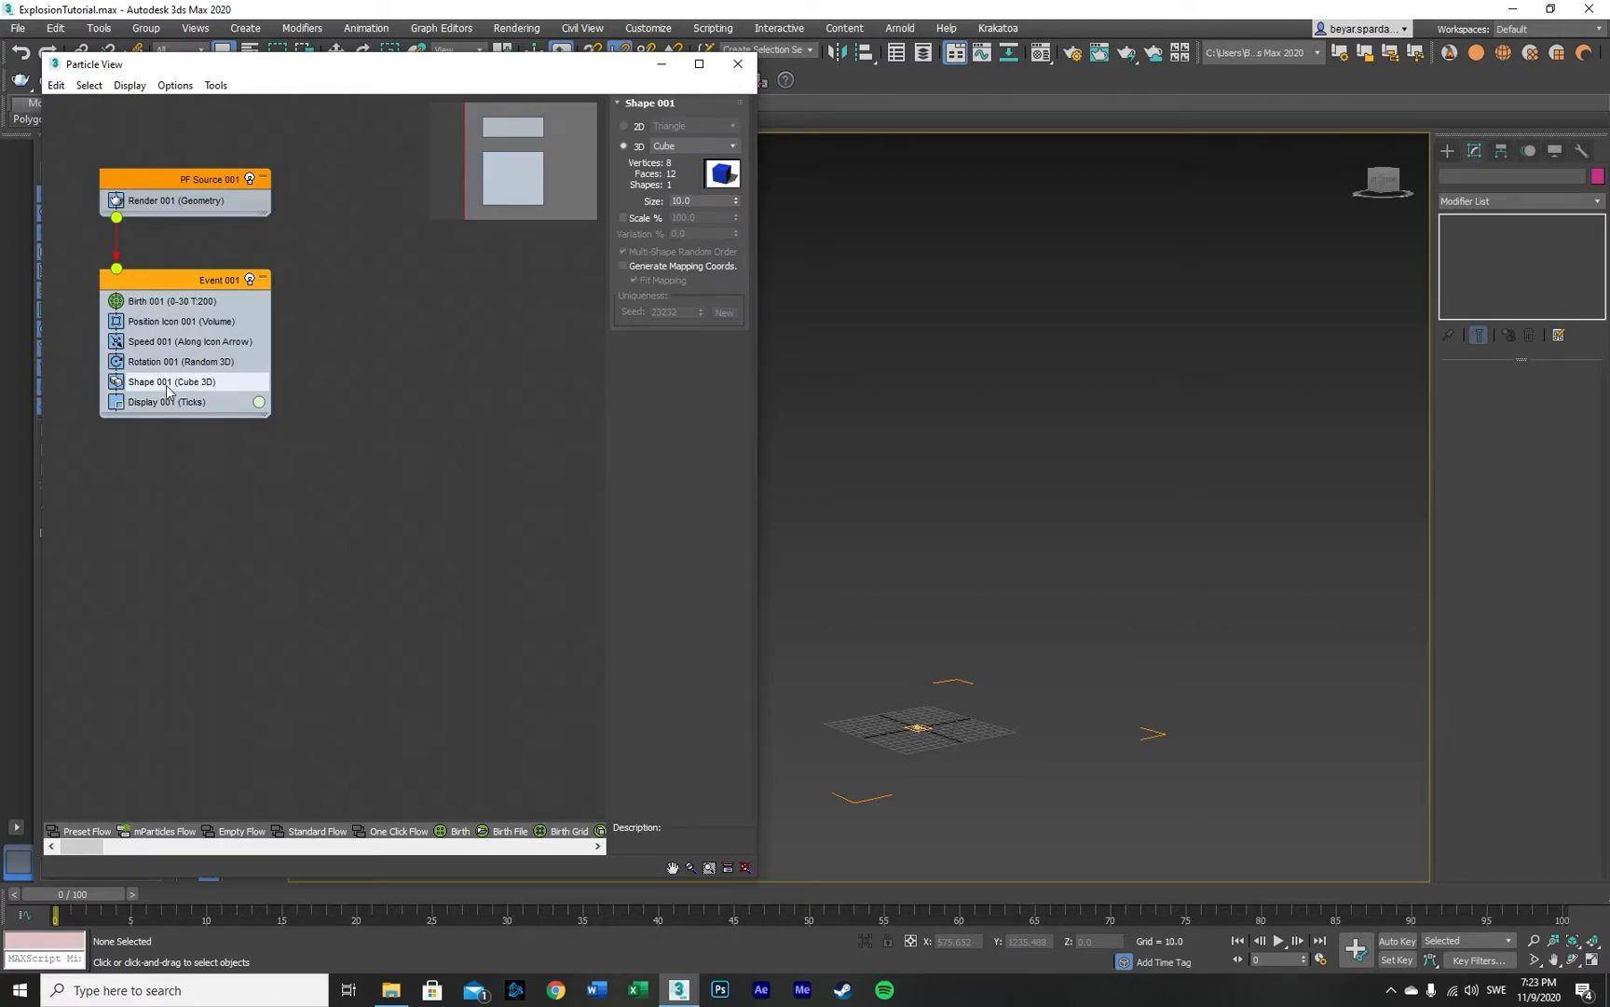
key(Delete)
click(167, 362)
key(Delete)
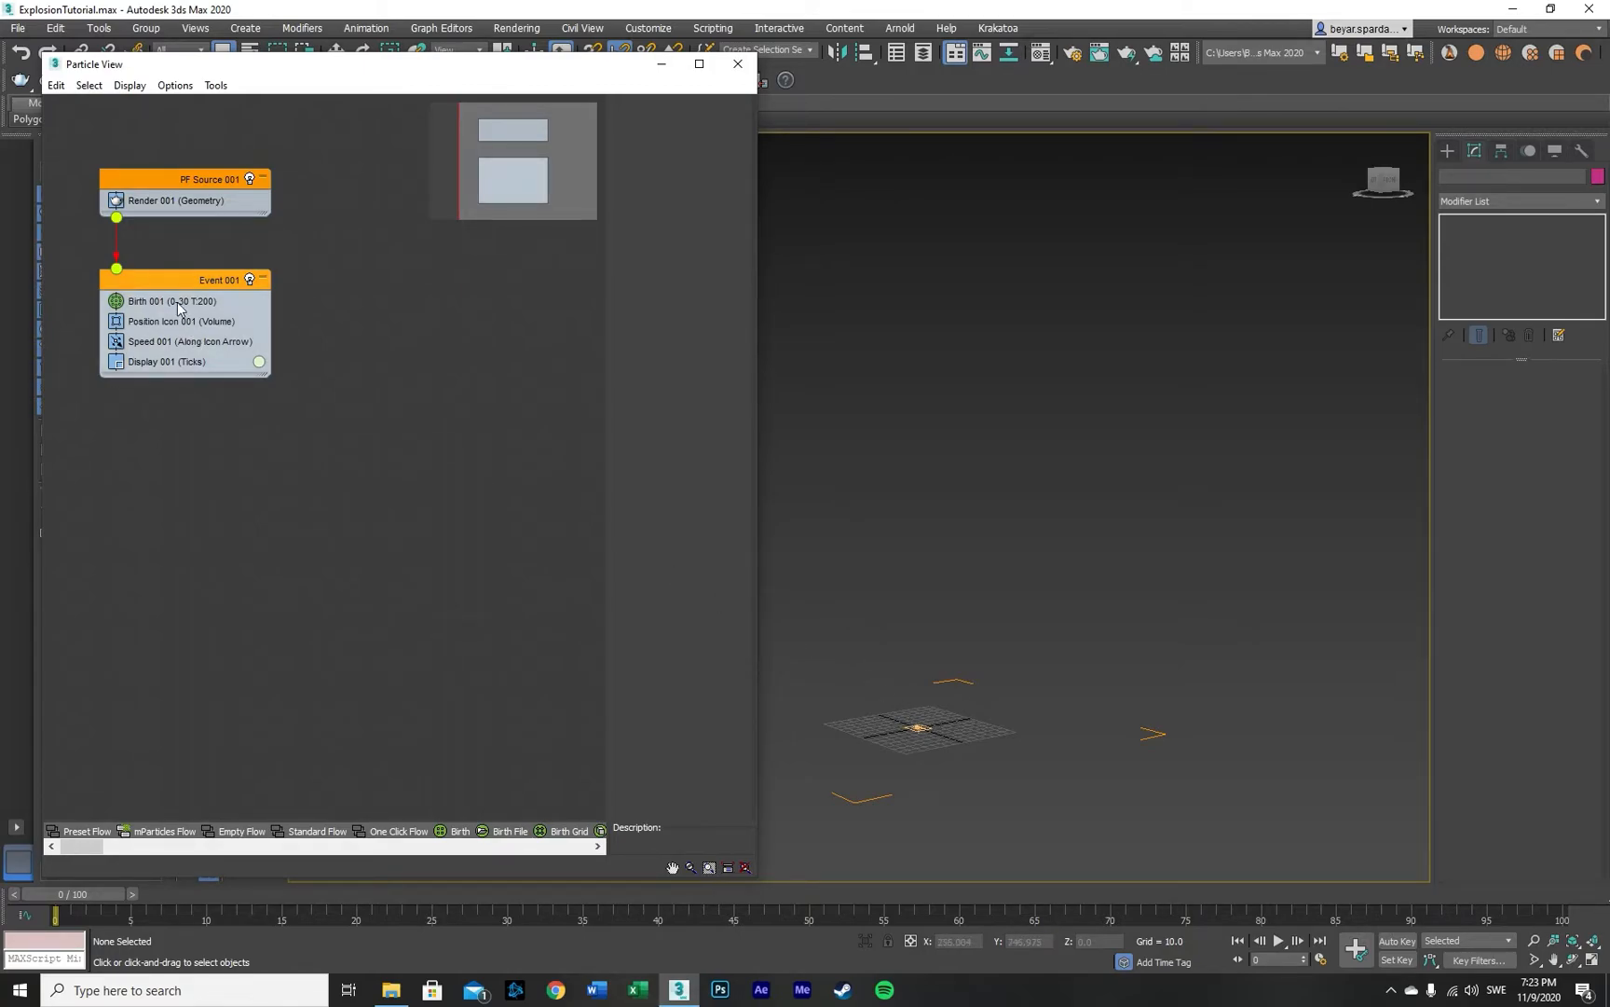
Step: Set the Birth operator's Emit Start to 10 and its Amount to 600
click(207, 302)
drag(100, 889, 56, 893)
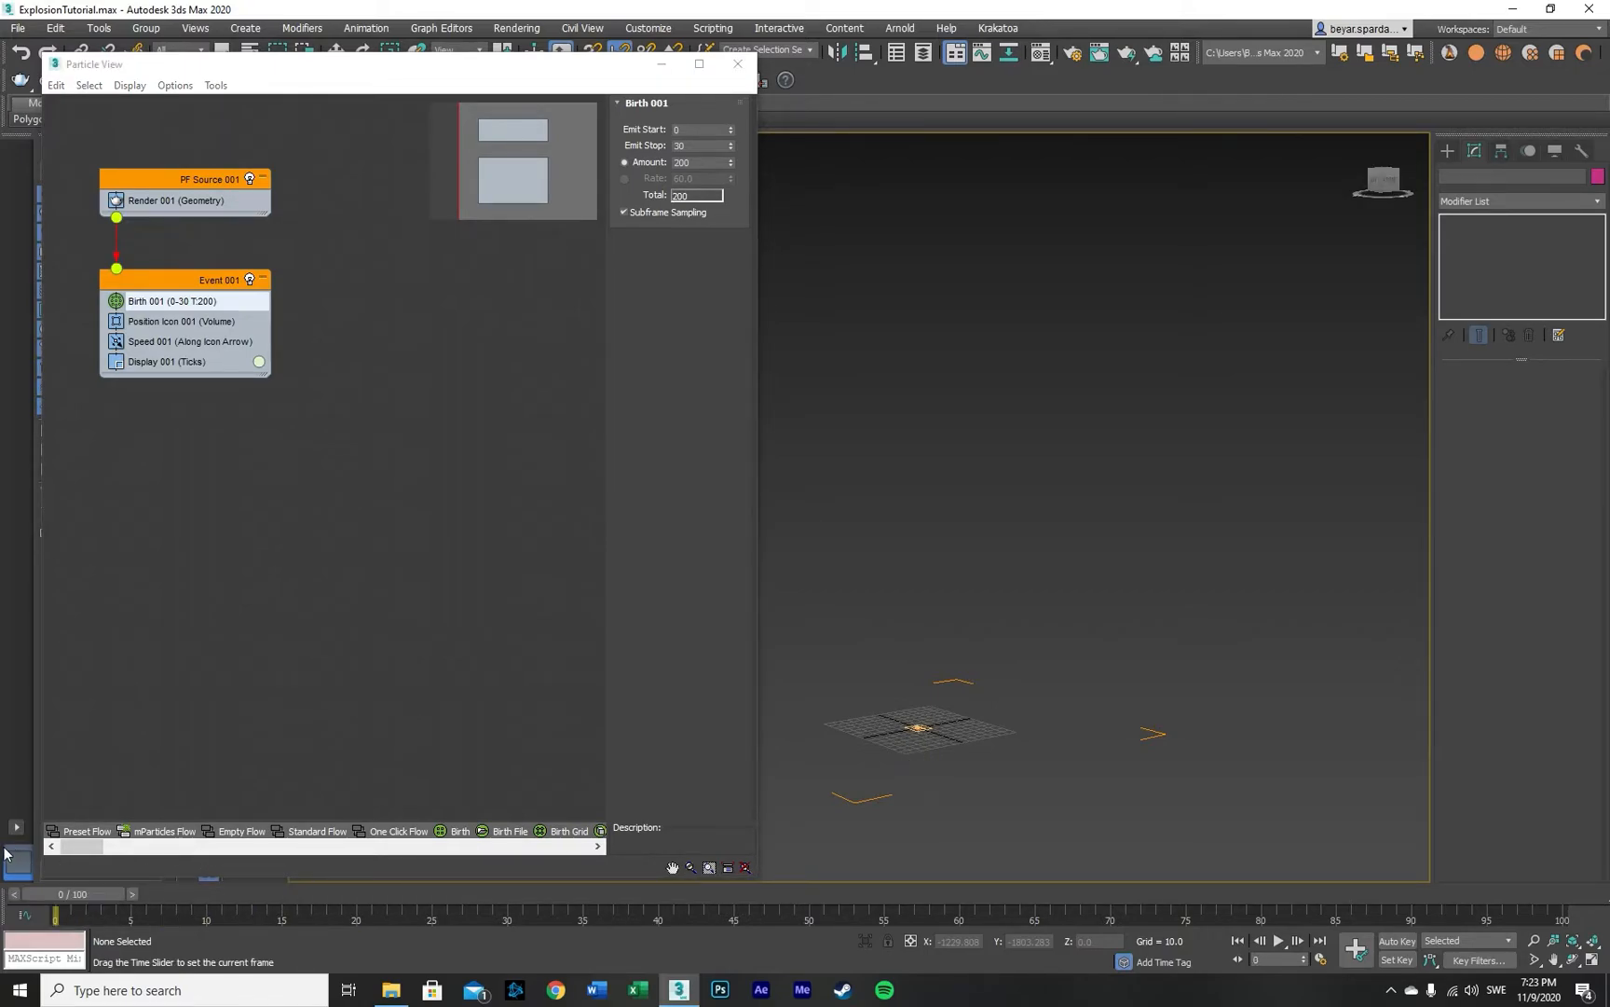
double_click(697, 130)
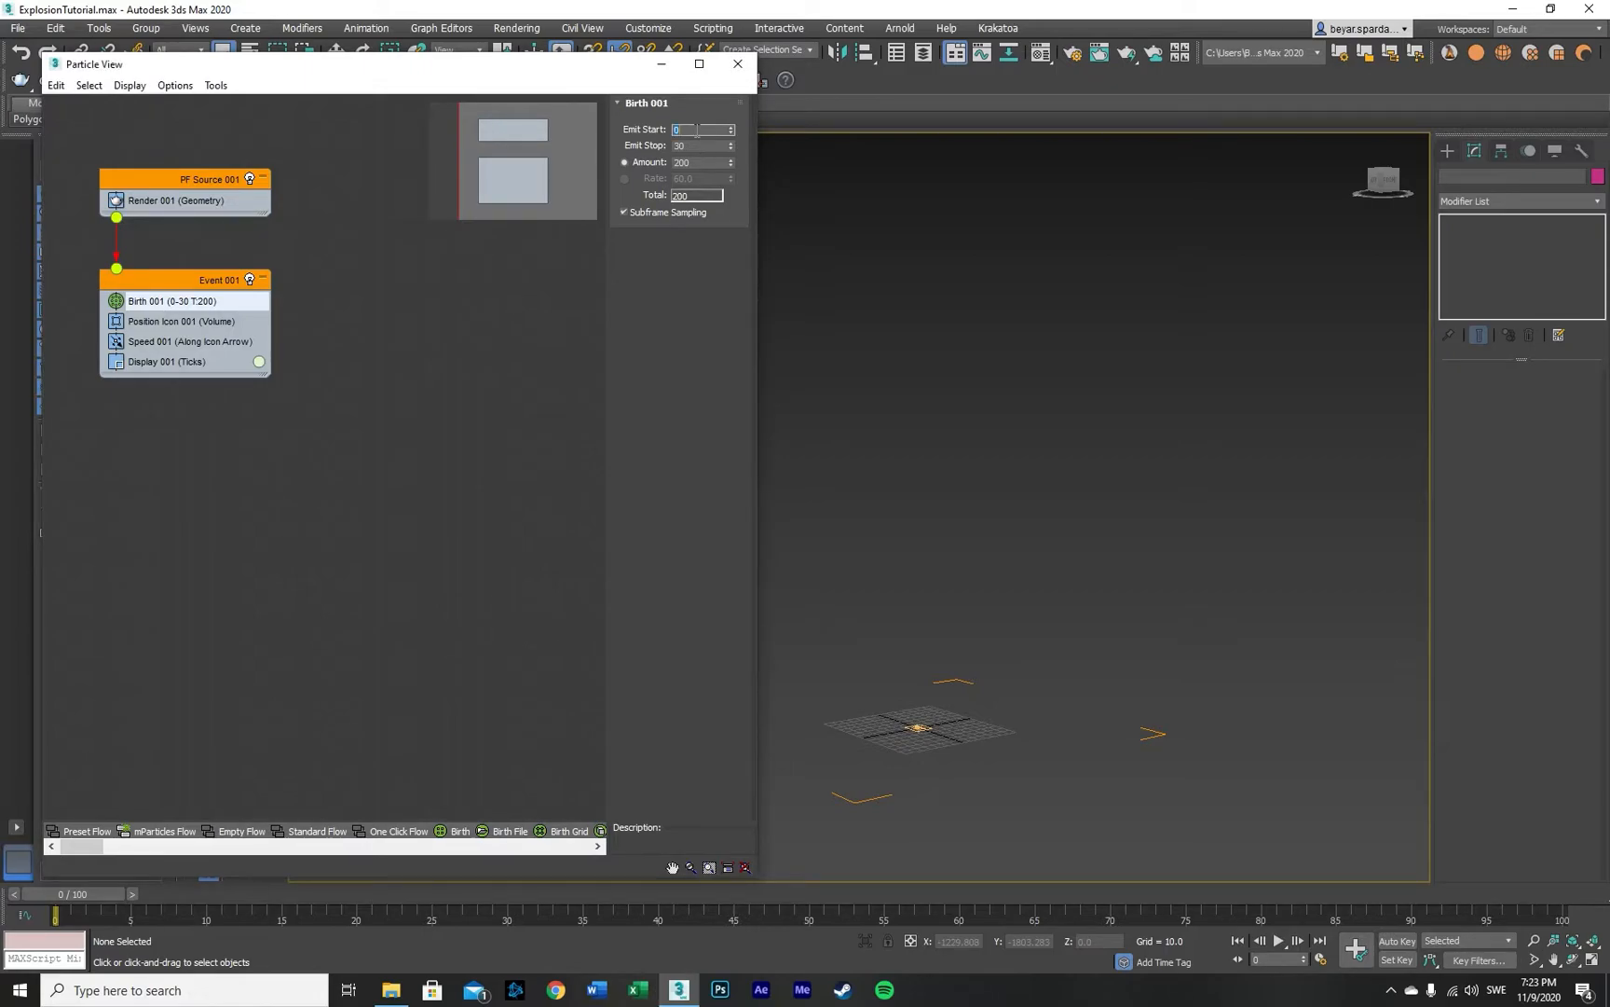
text(1)
key(Return)
double_click(693, 162)
text(600)
key(Return)
Step: Rotate the PF Source icon 180 degrees about Y so it emits upward, and scrub to frame 33 to check the particles
click(920, 728)
key(e)
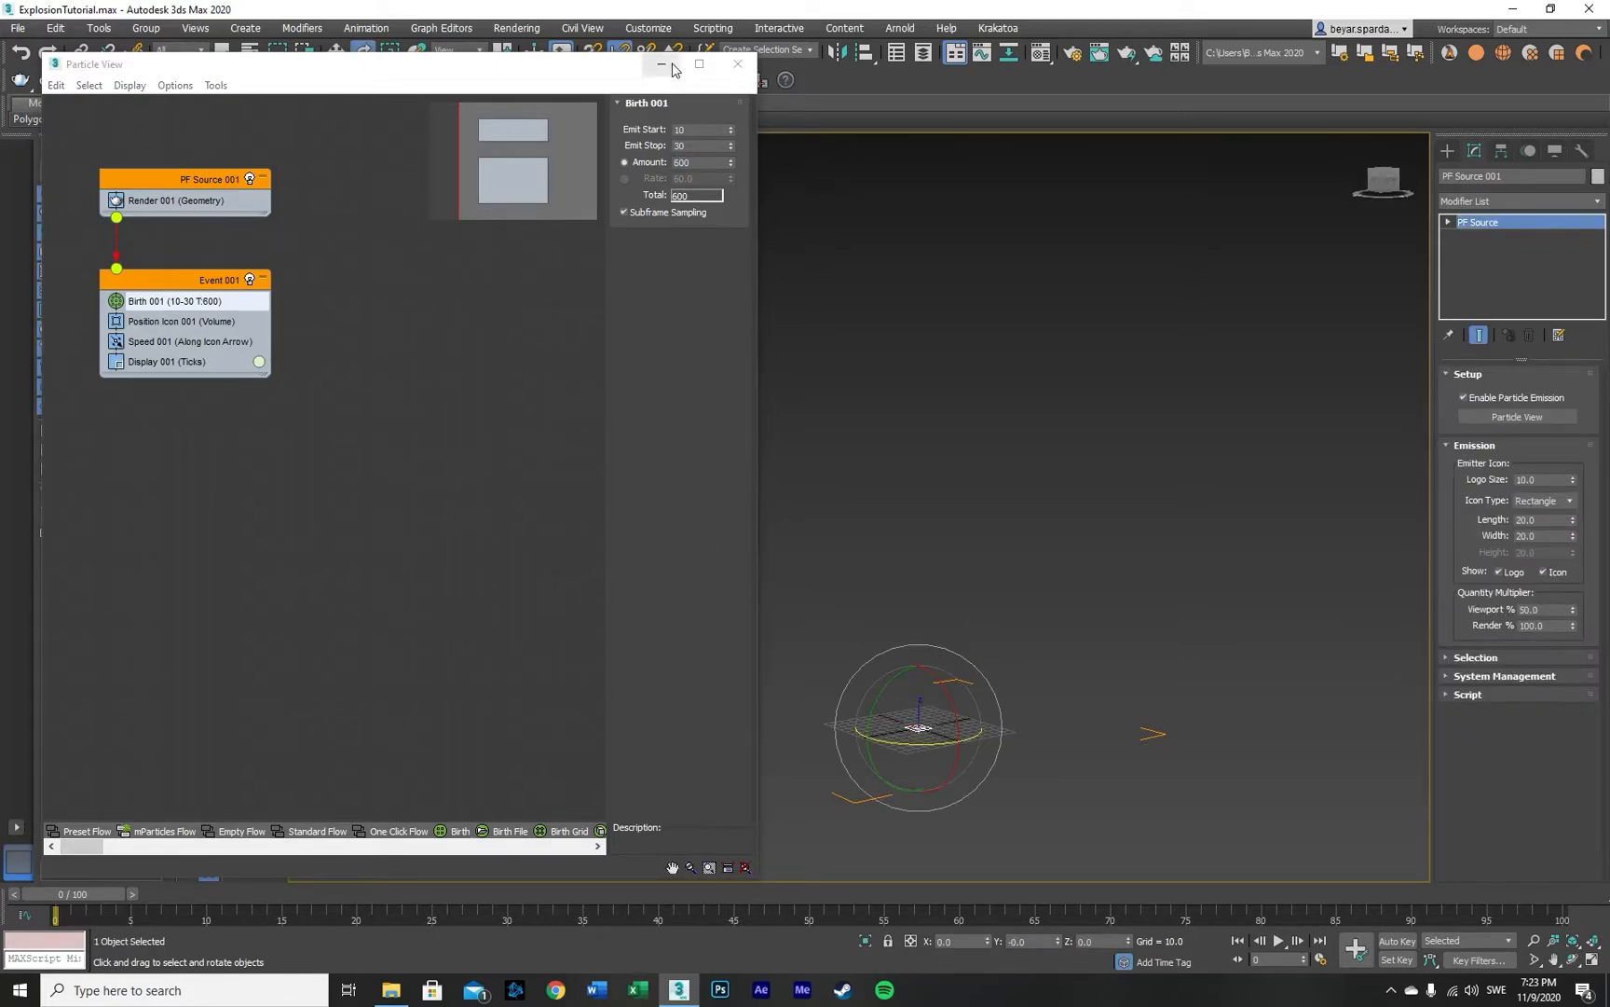
drag(629, 73, 610, 156)
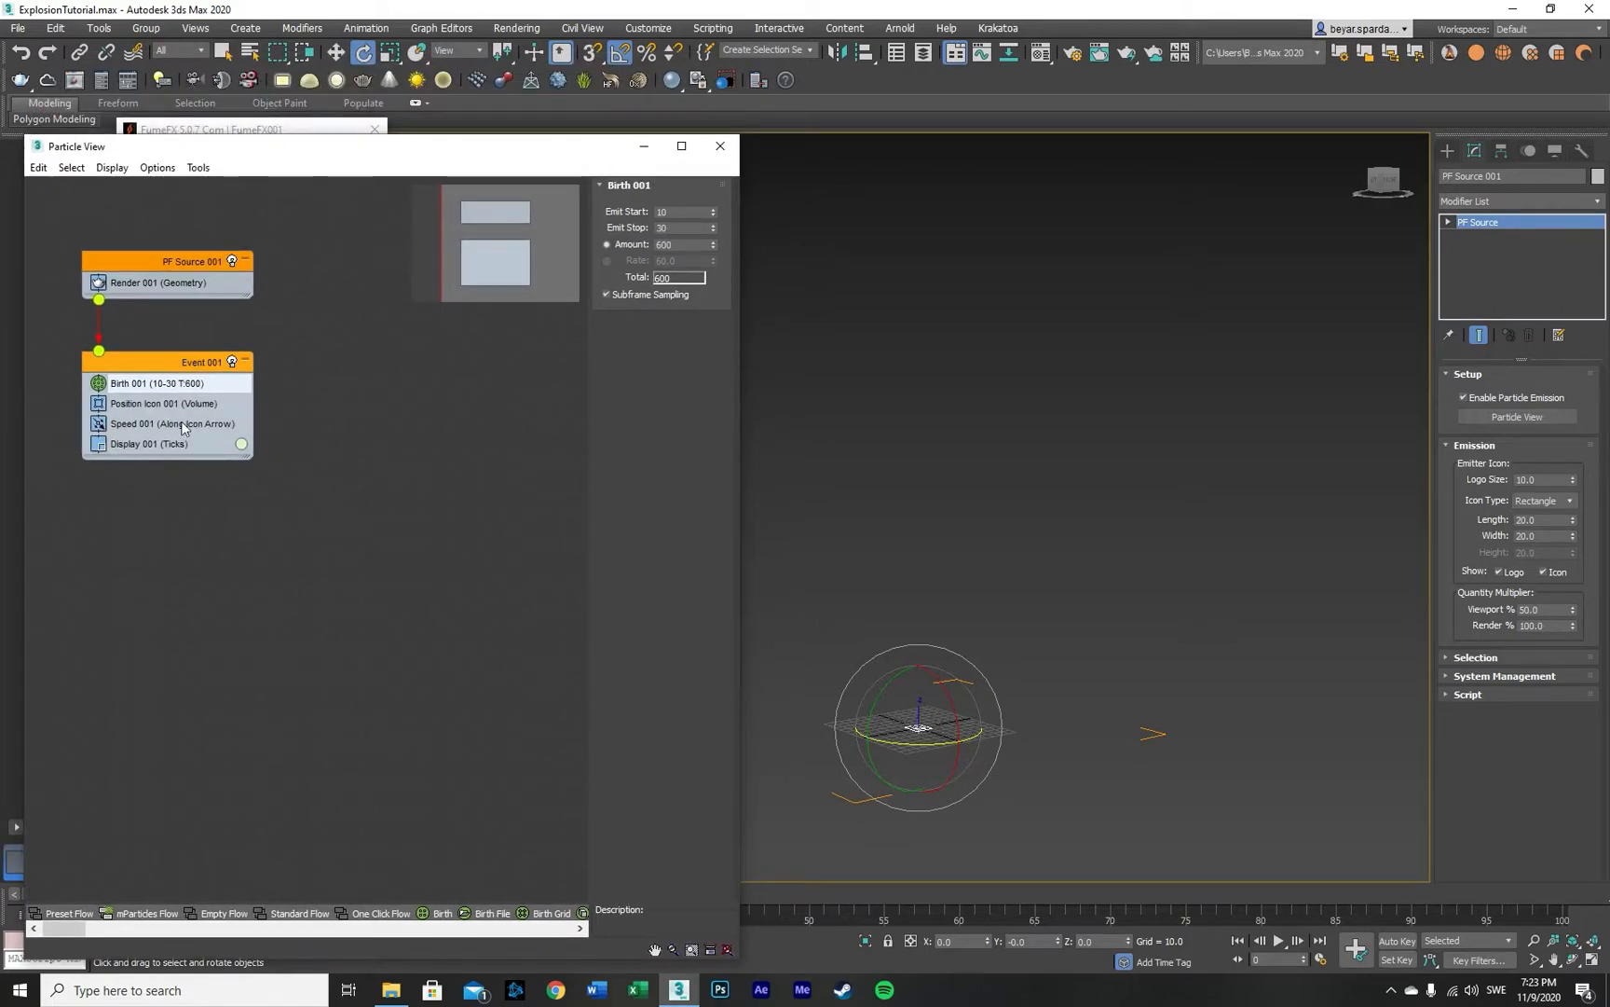
click(173, 424)
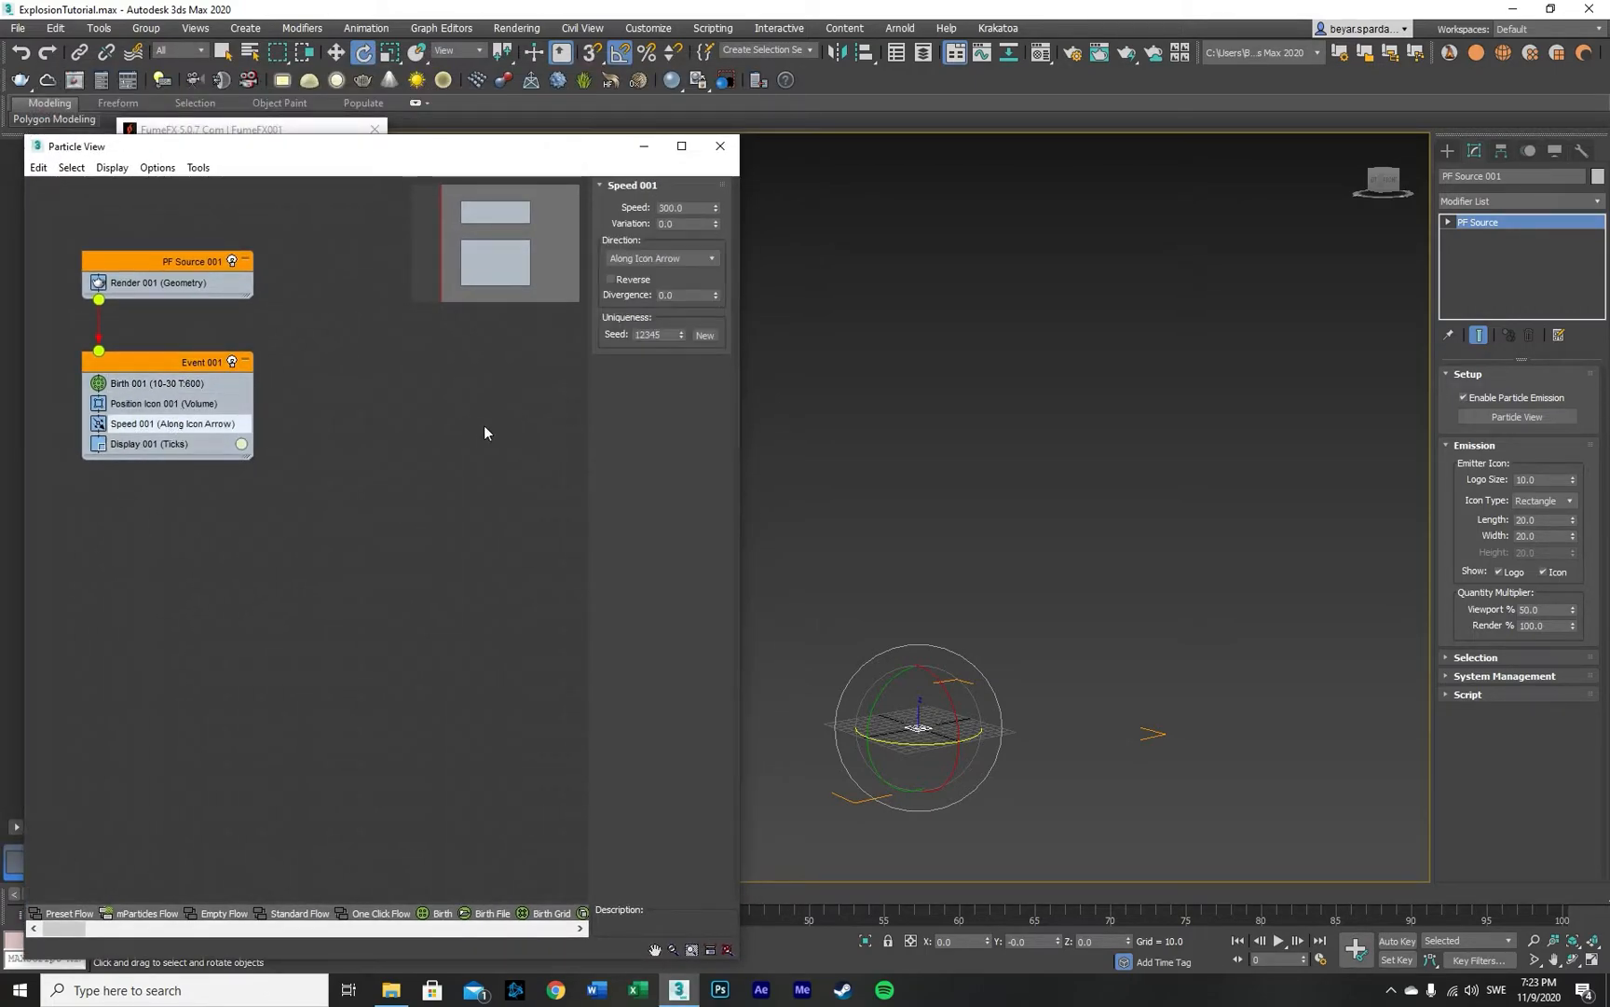
click(158, 383)
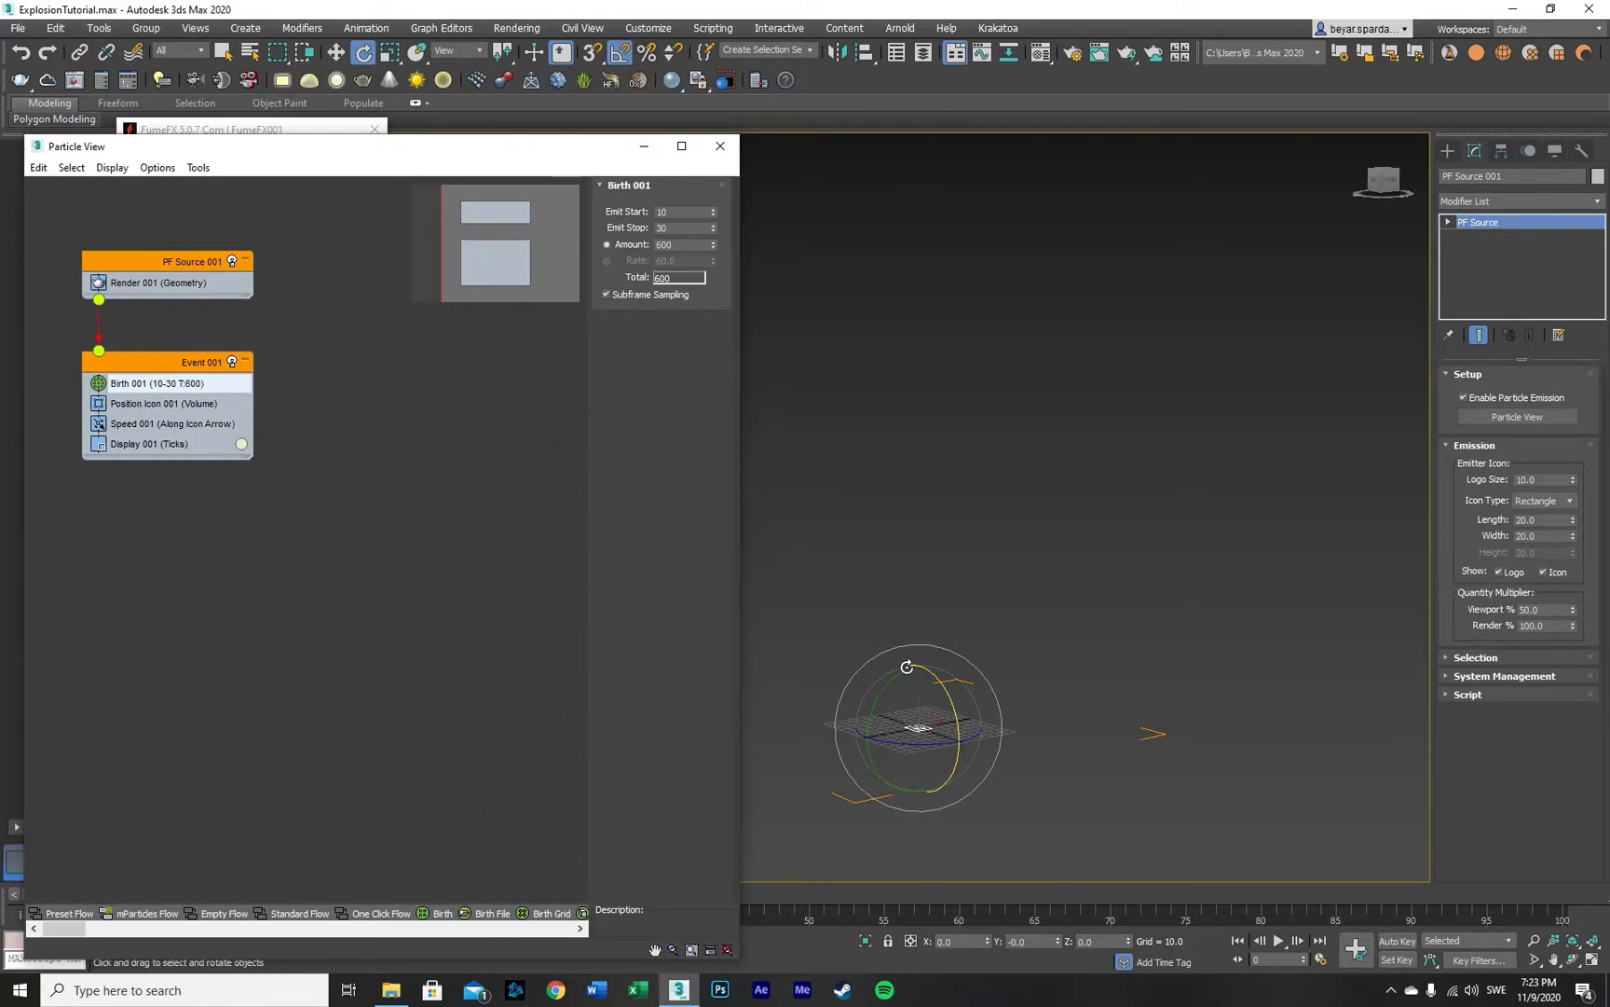
drag(907, 692, 719, 696)
drag(883, 678, 763, 722)
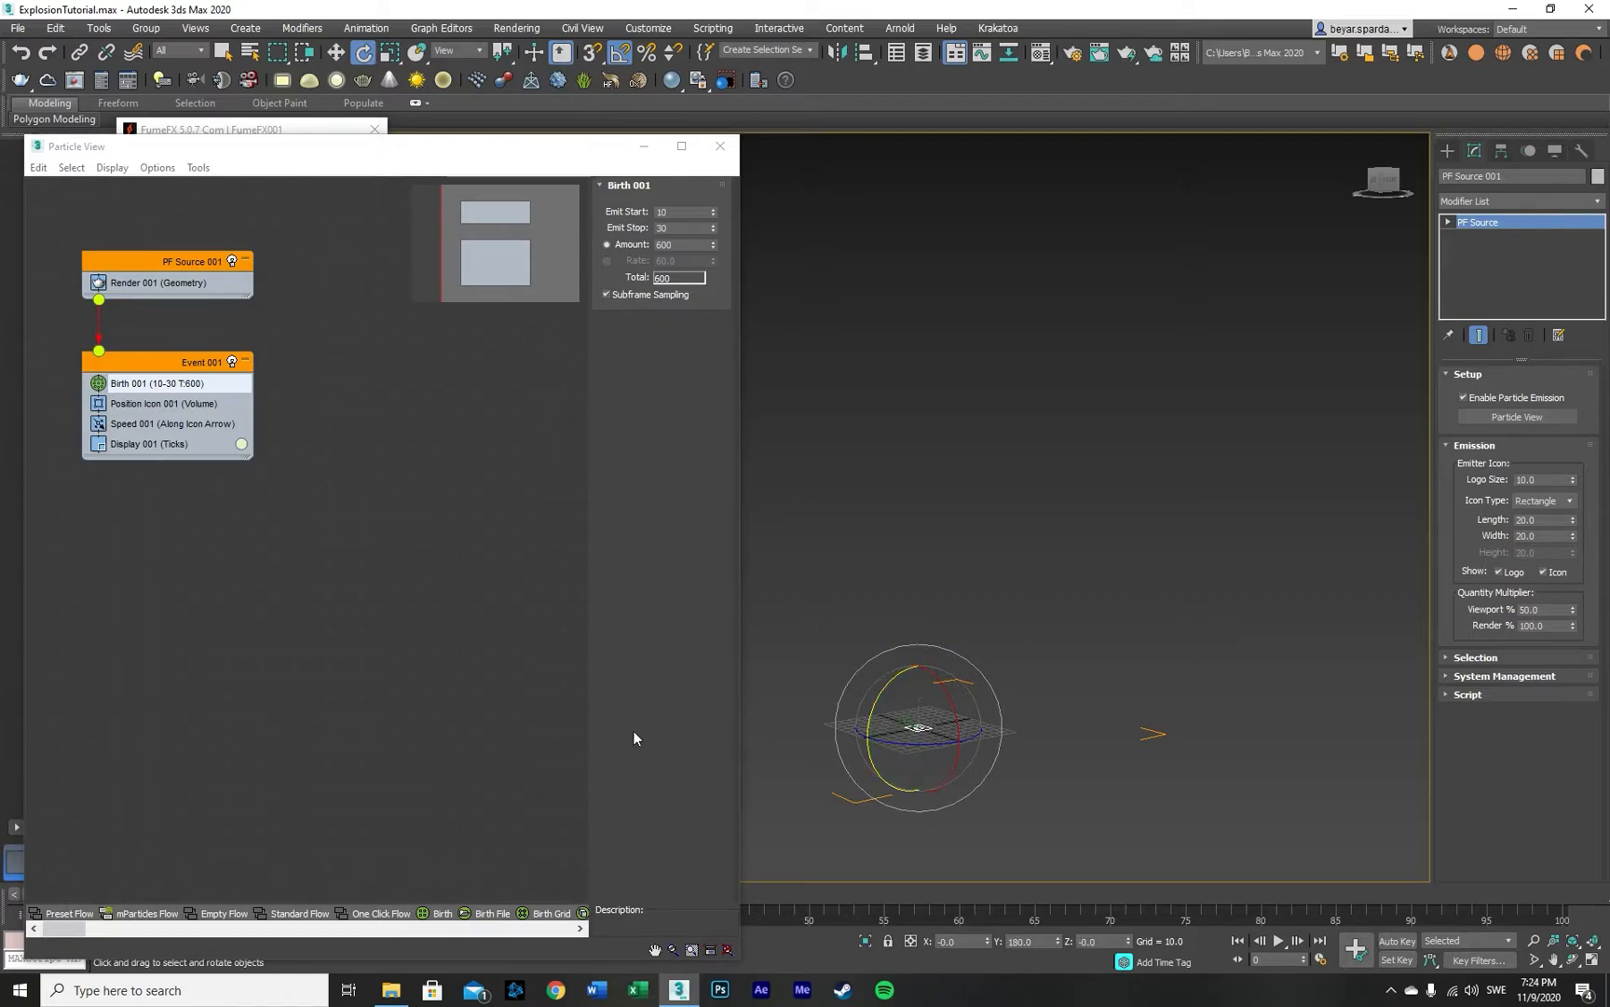
drag(510, 152, 501, 77)
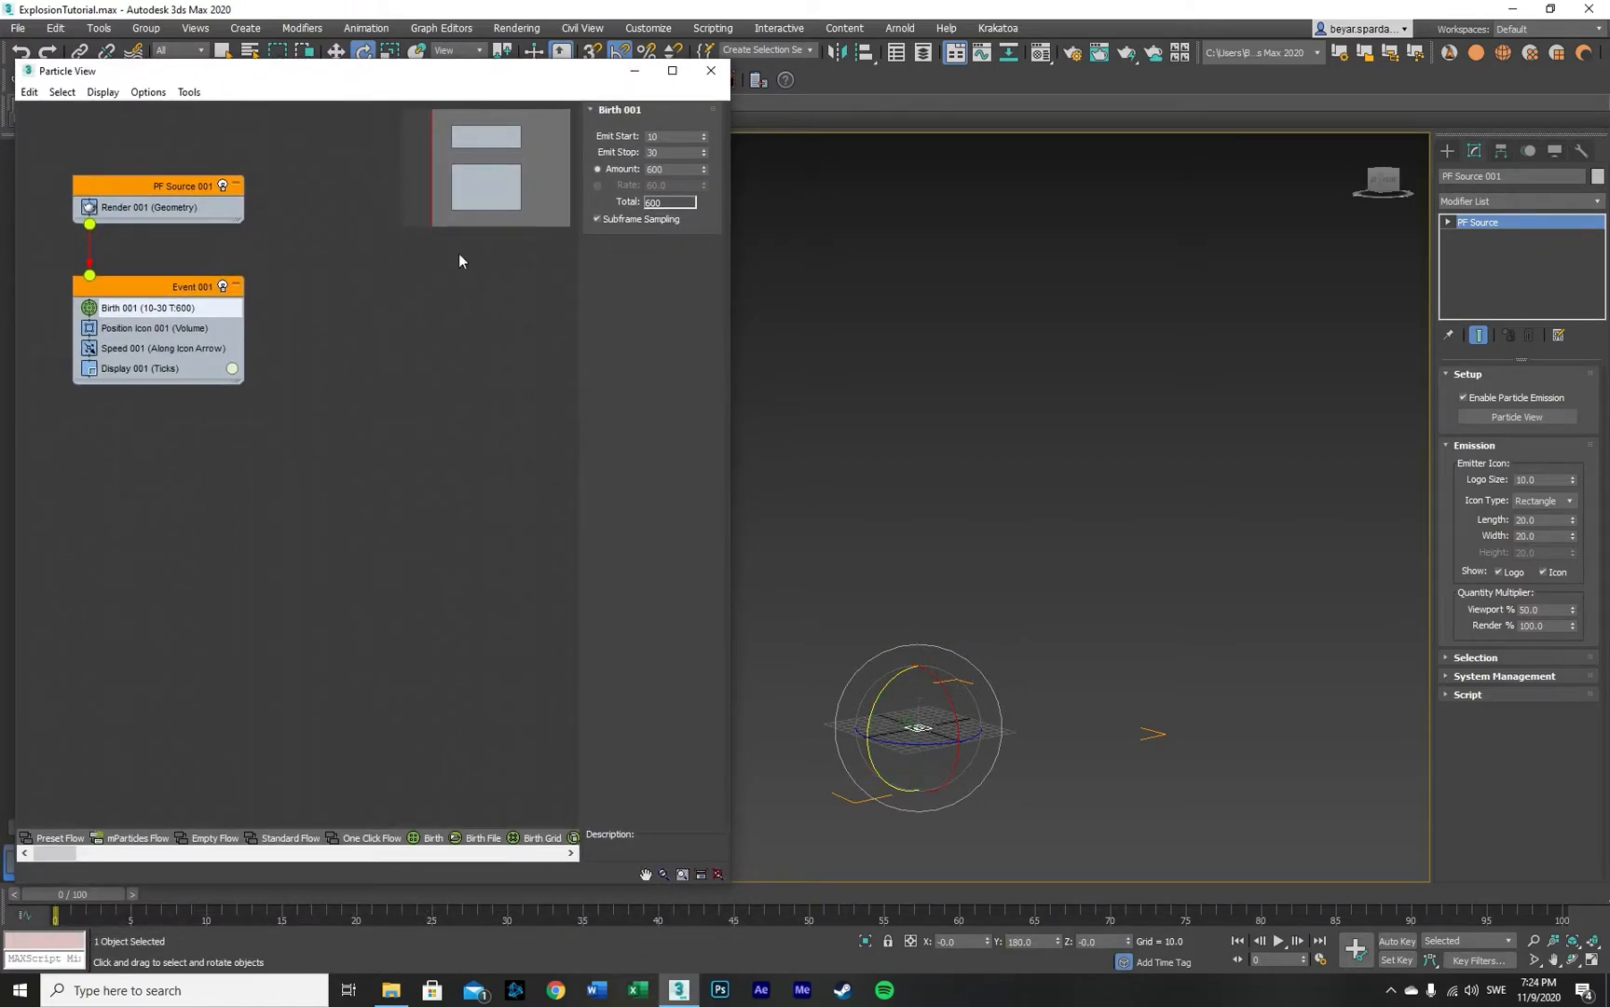
key(w)
drag(113, 897, 558, 900)
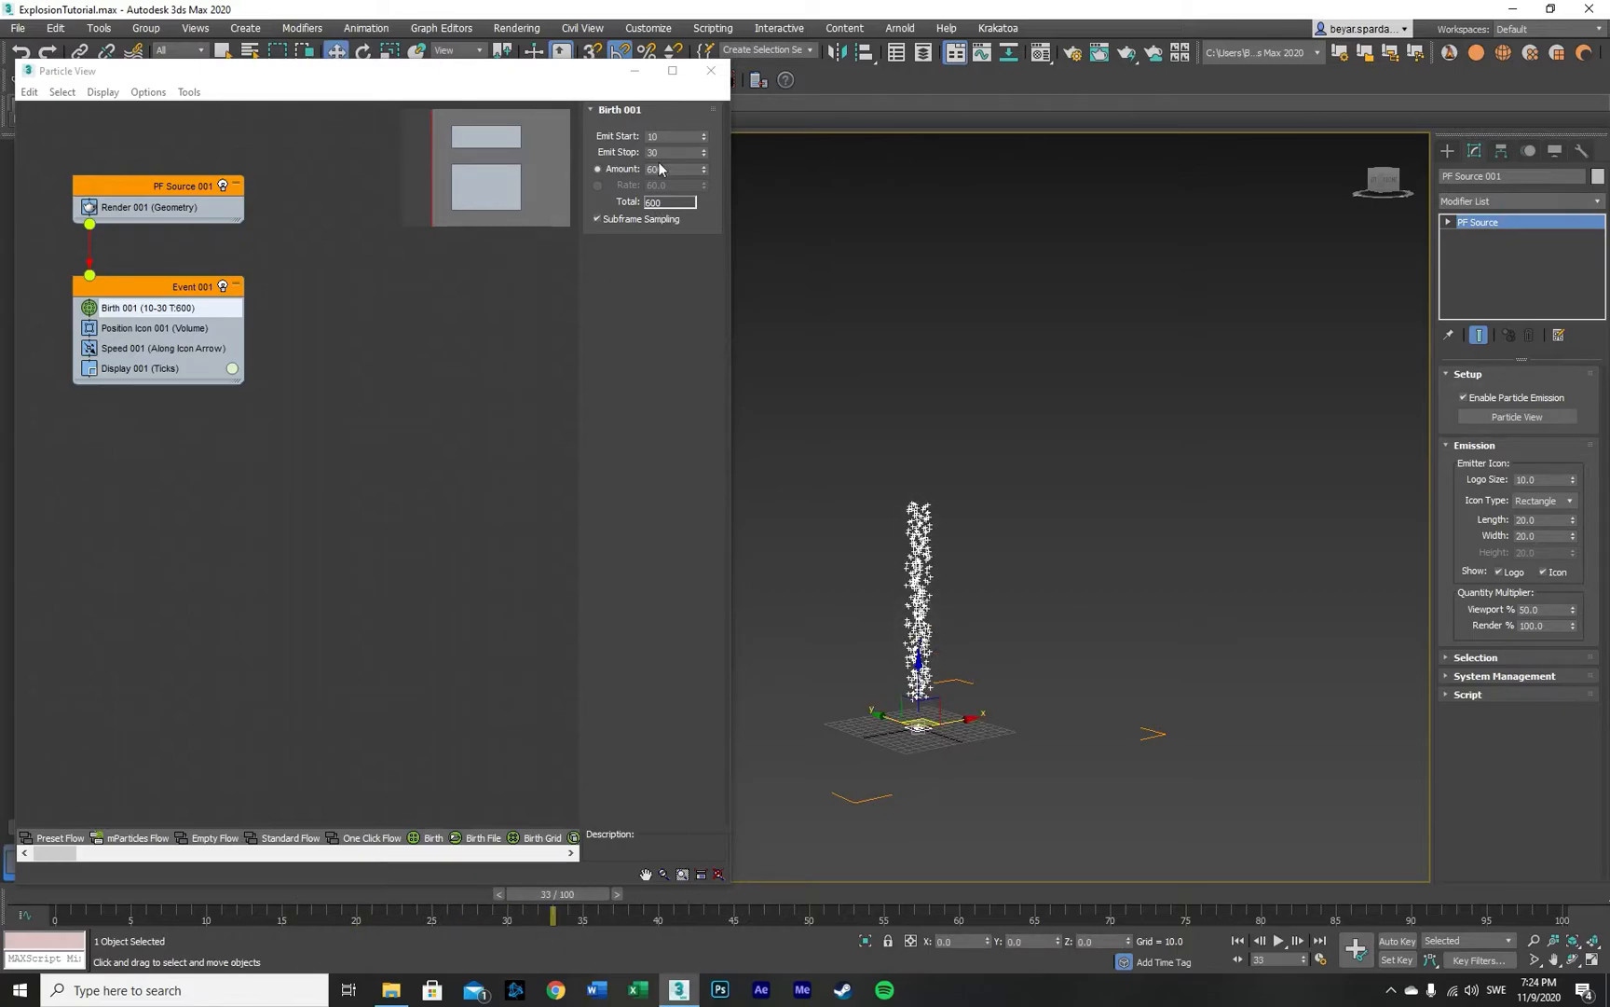
Step: Append a Delete operator to the event that removes particles by age, with Life Span 4 and Variation 2
click(156, 371)
right_click(157, 373)
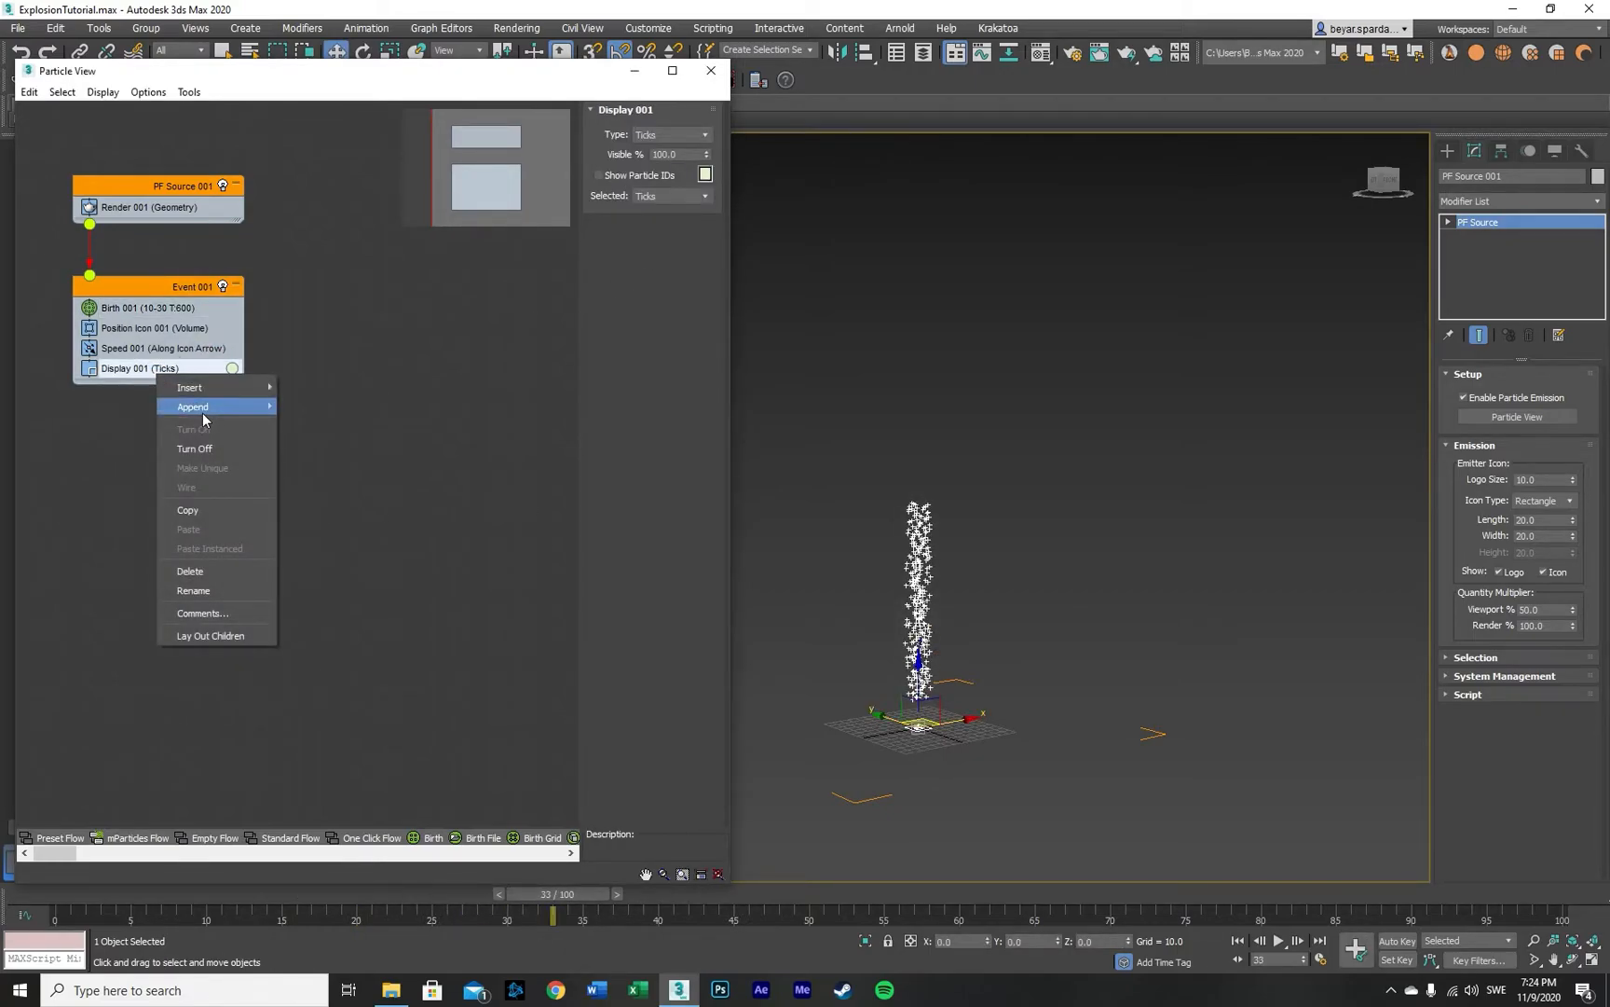
mouse_move(201, 419)
mouse_move(377, 407)
click(483, 298)
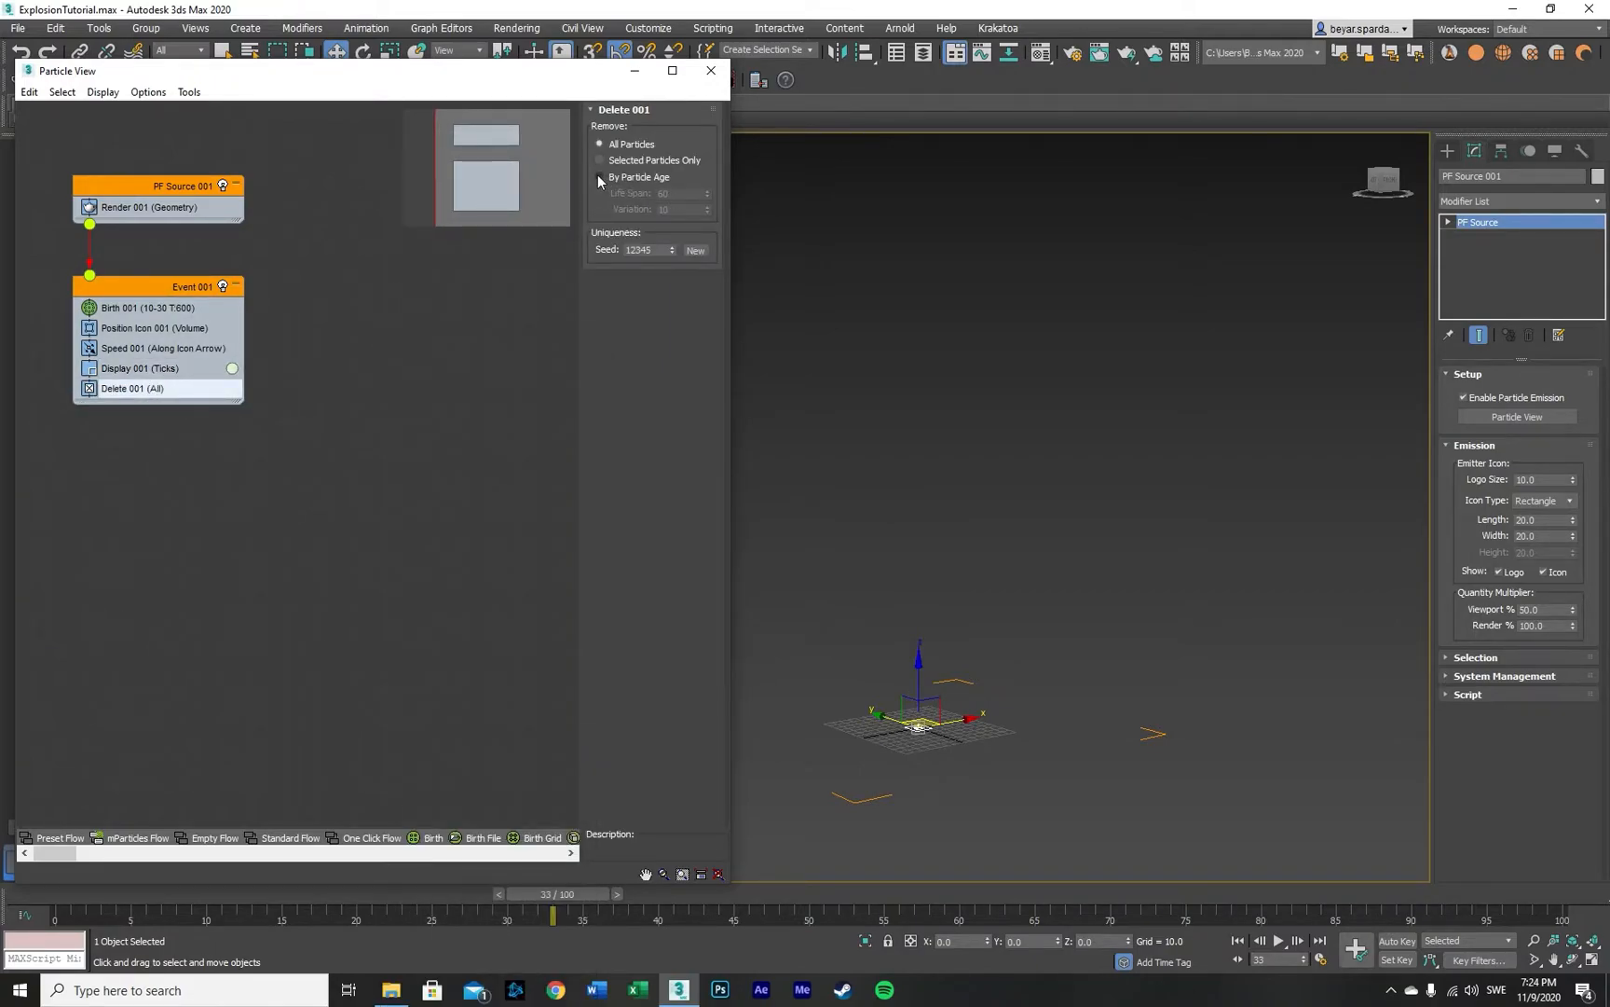
click(599, 177)
click(687, 194)
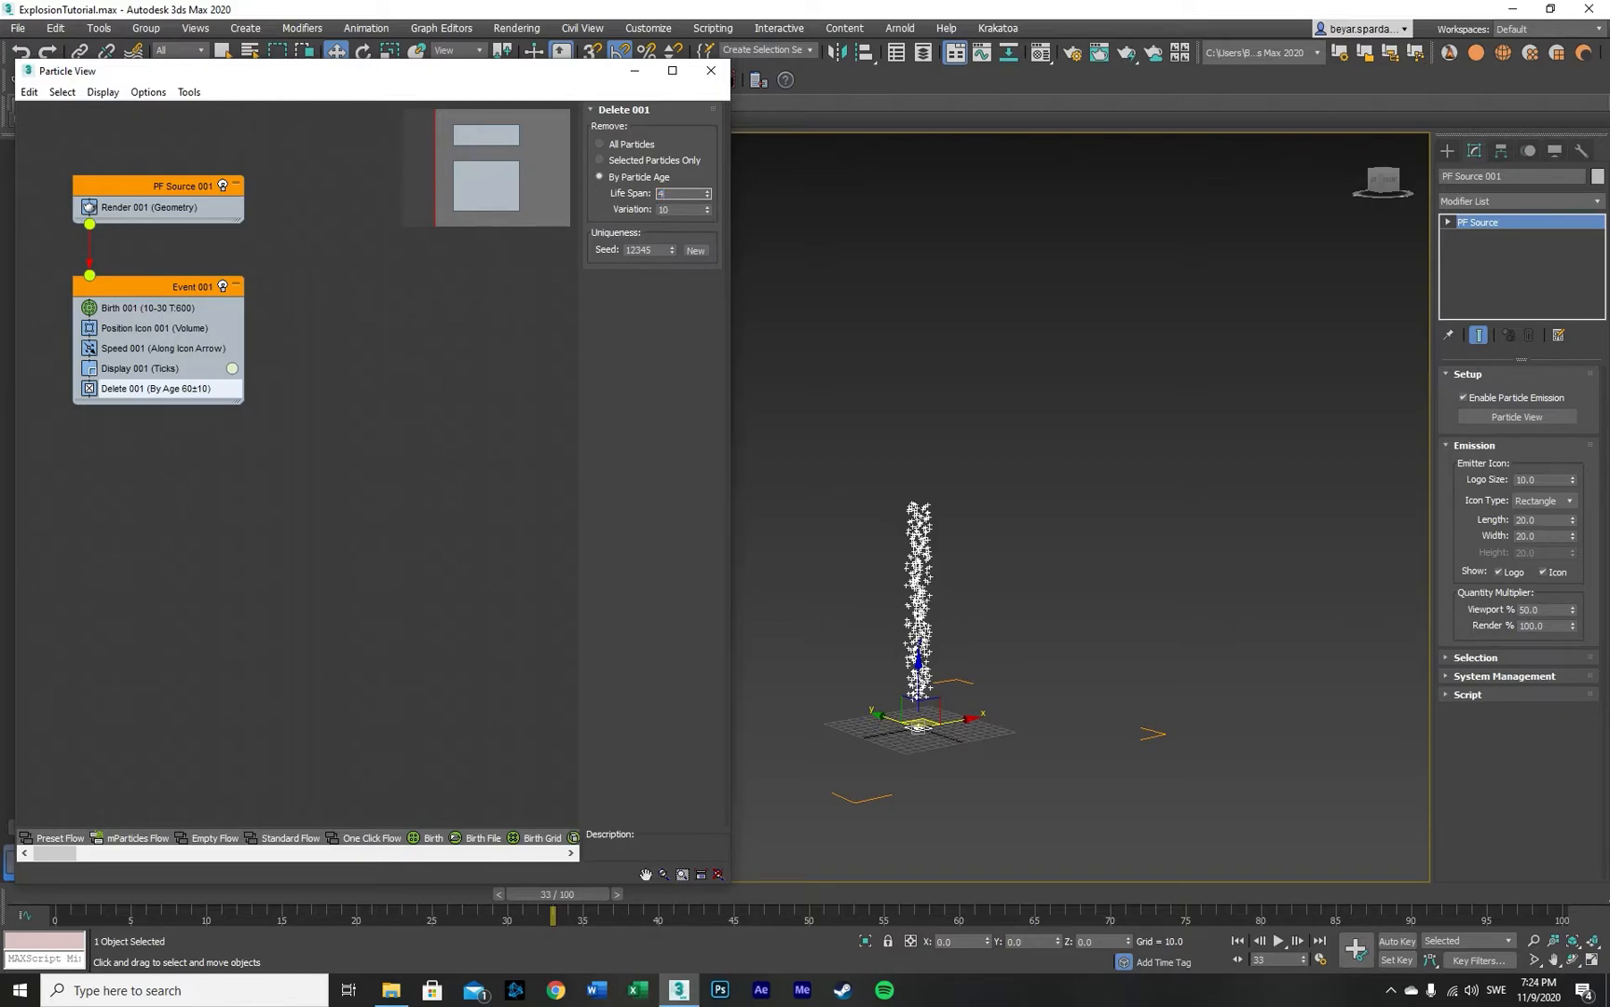
click(673, 209)
text(2)
key(Return)
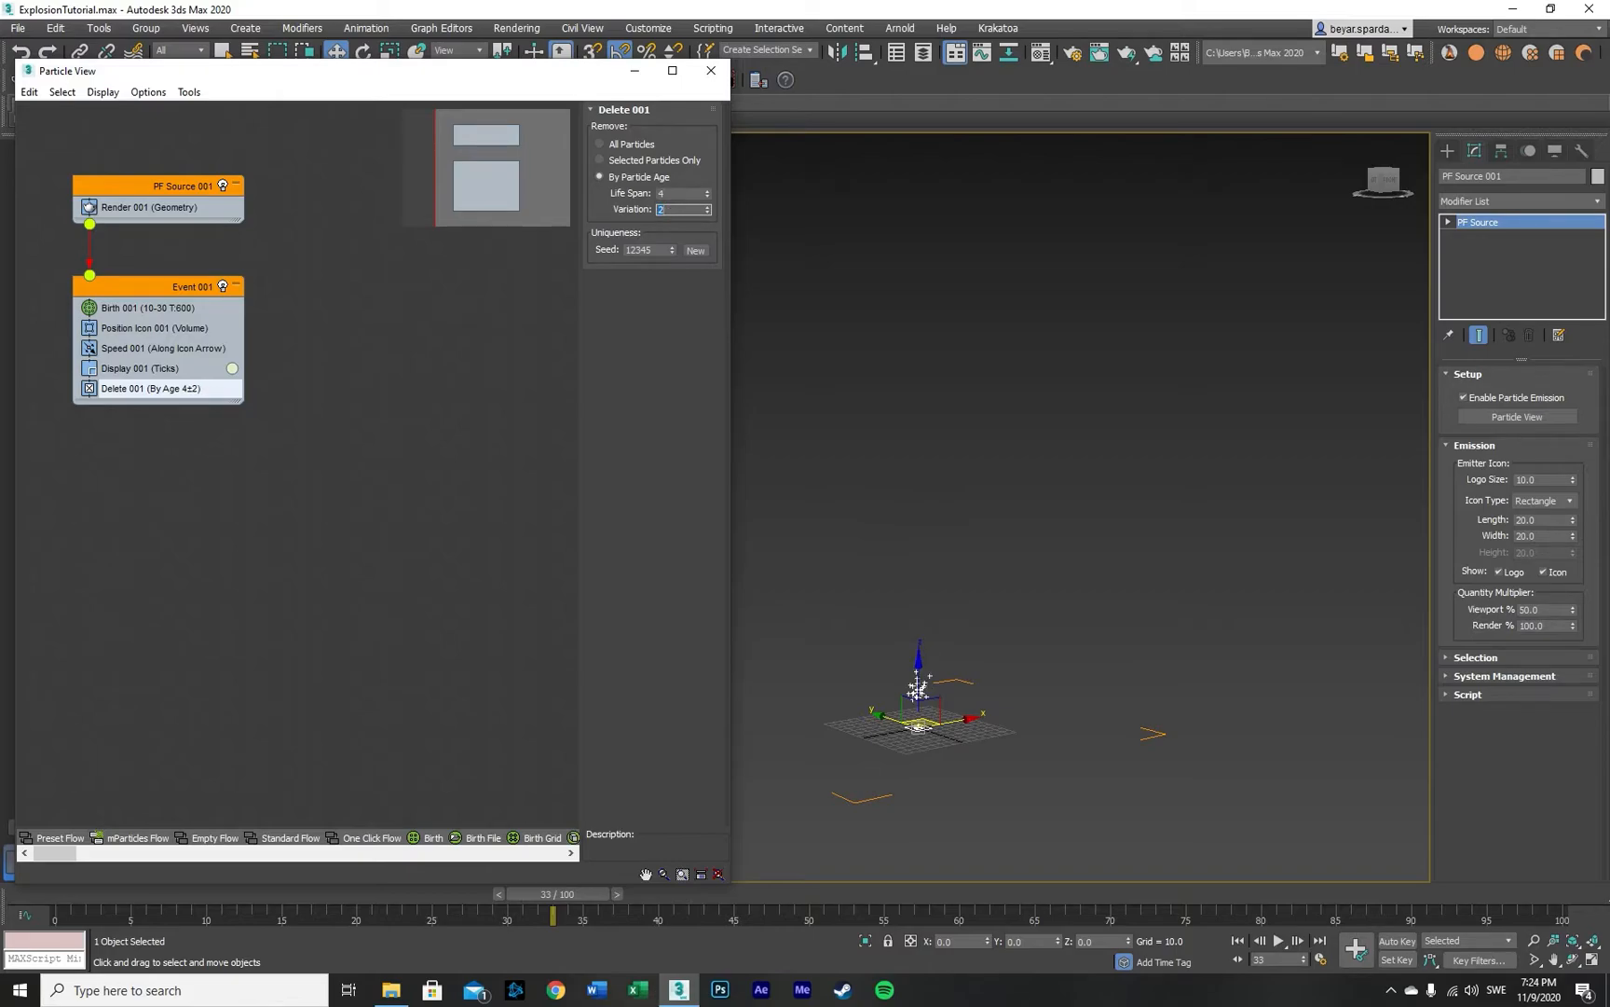
Step: Set the Speed operator's Divergence to 30 and scrub to frame 18 to check the spread
click(149, 349)
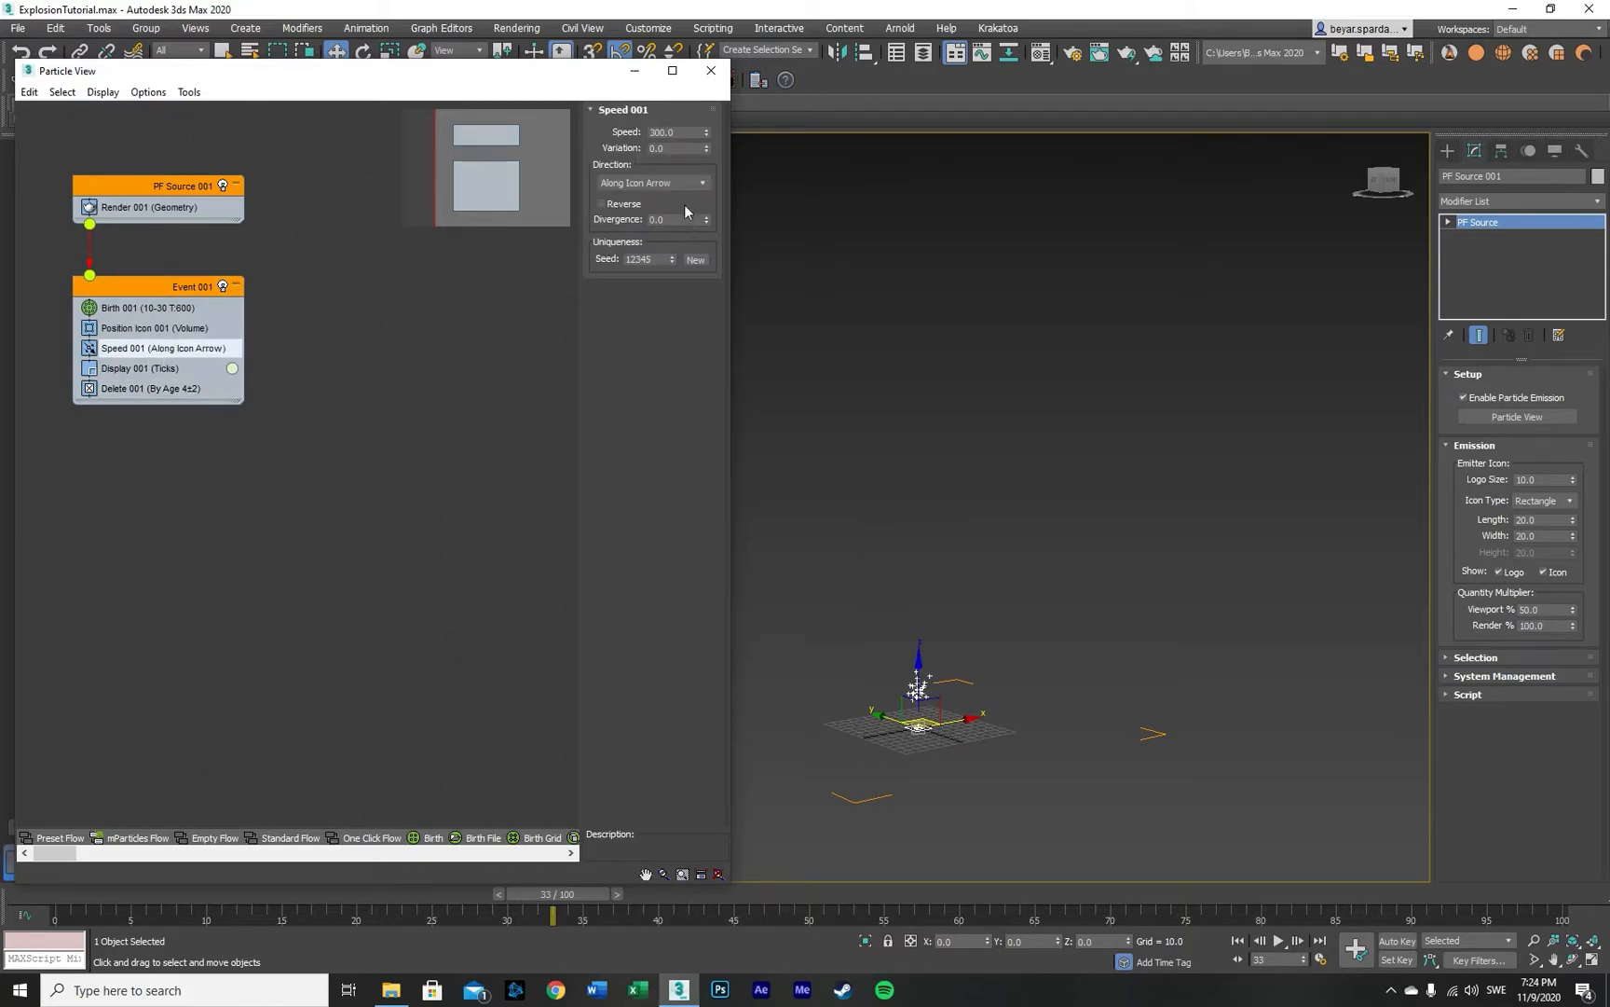
click(672, 218)
text(30)
key(Return)
drag(214, 893, 353, 894)
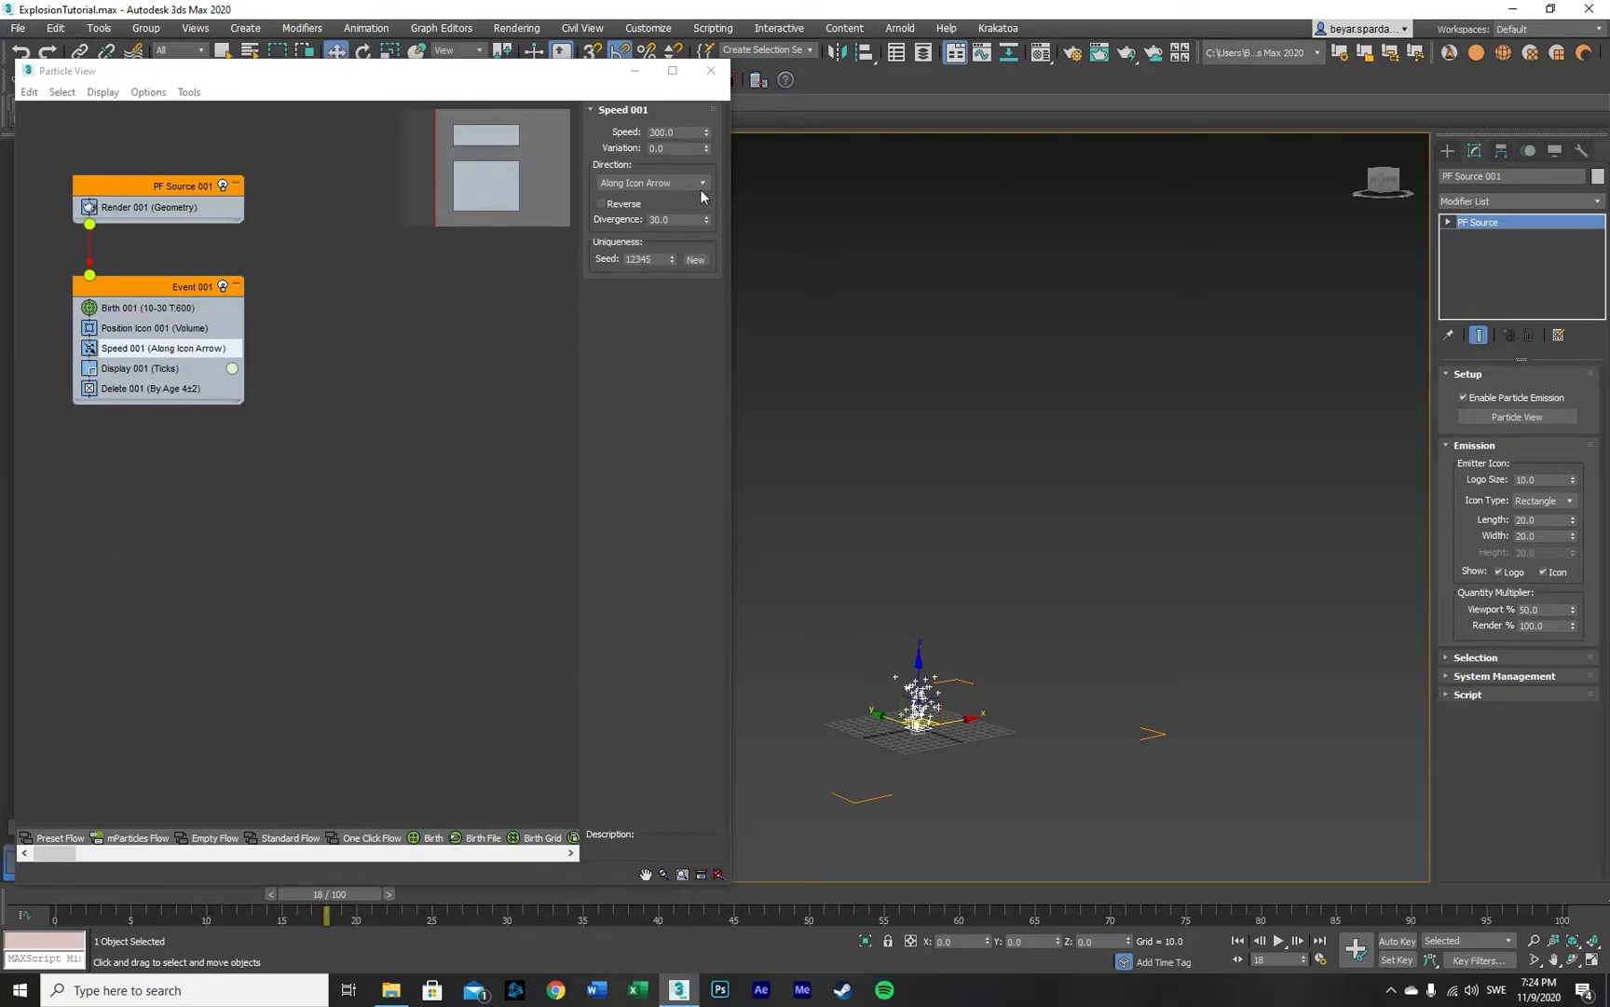
Step: Set the Speed operator's Speed to 470 and Variation to 150, and scrub the particles back to frame 6
double_click(675, 131)
text(4)
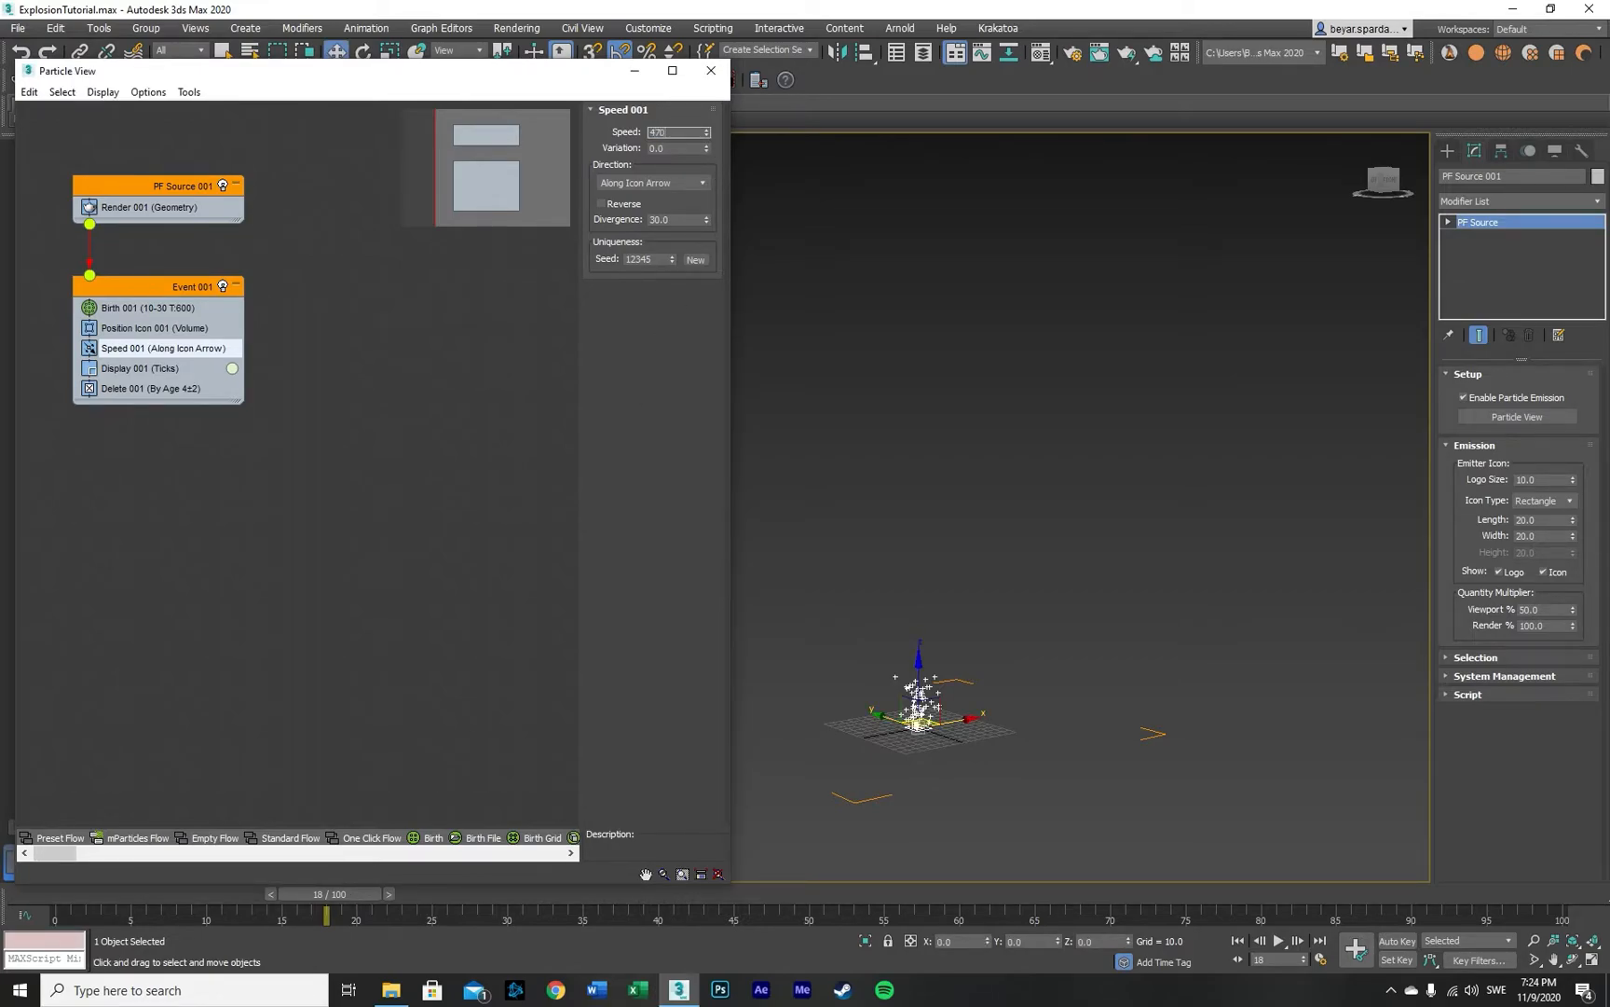
text(70)
key(Tab)
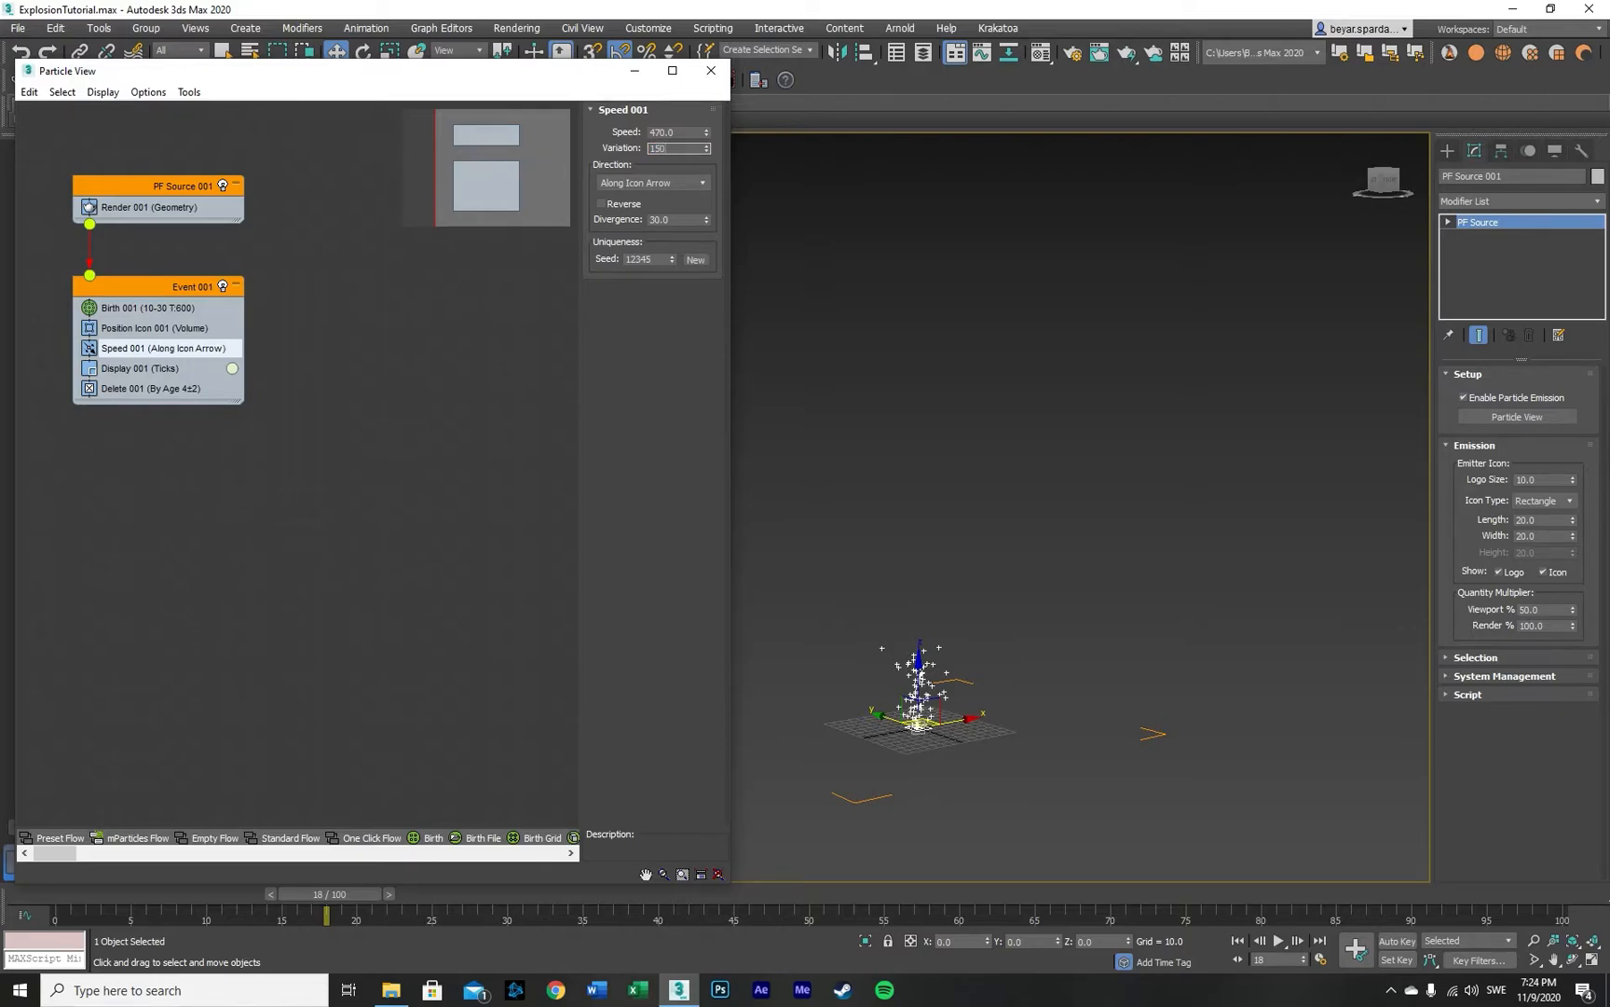
key(Return)
click(141, 893)
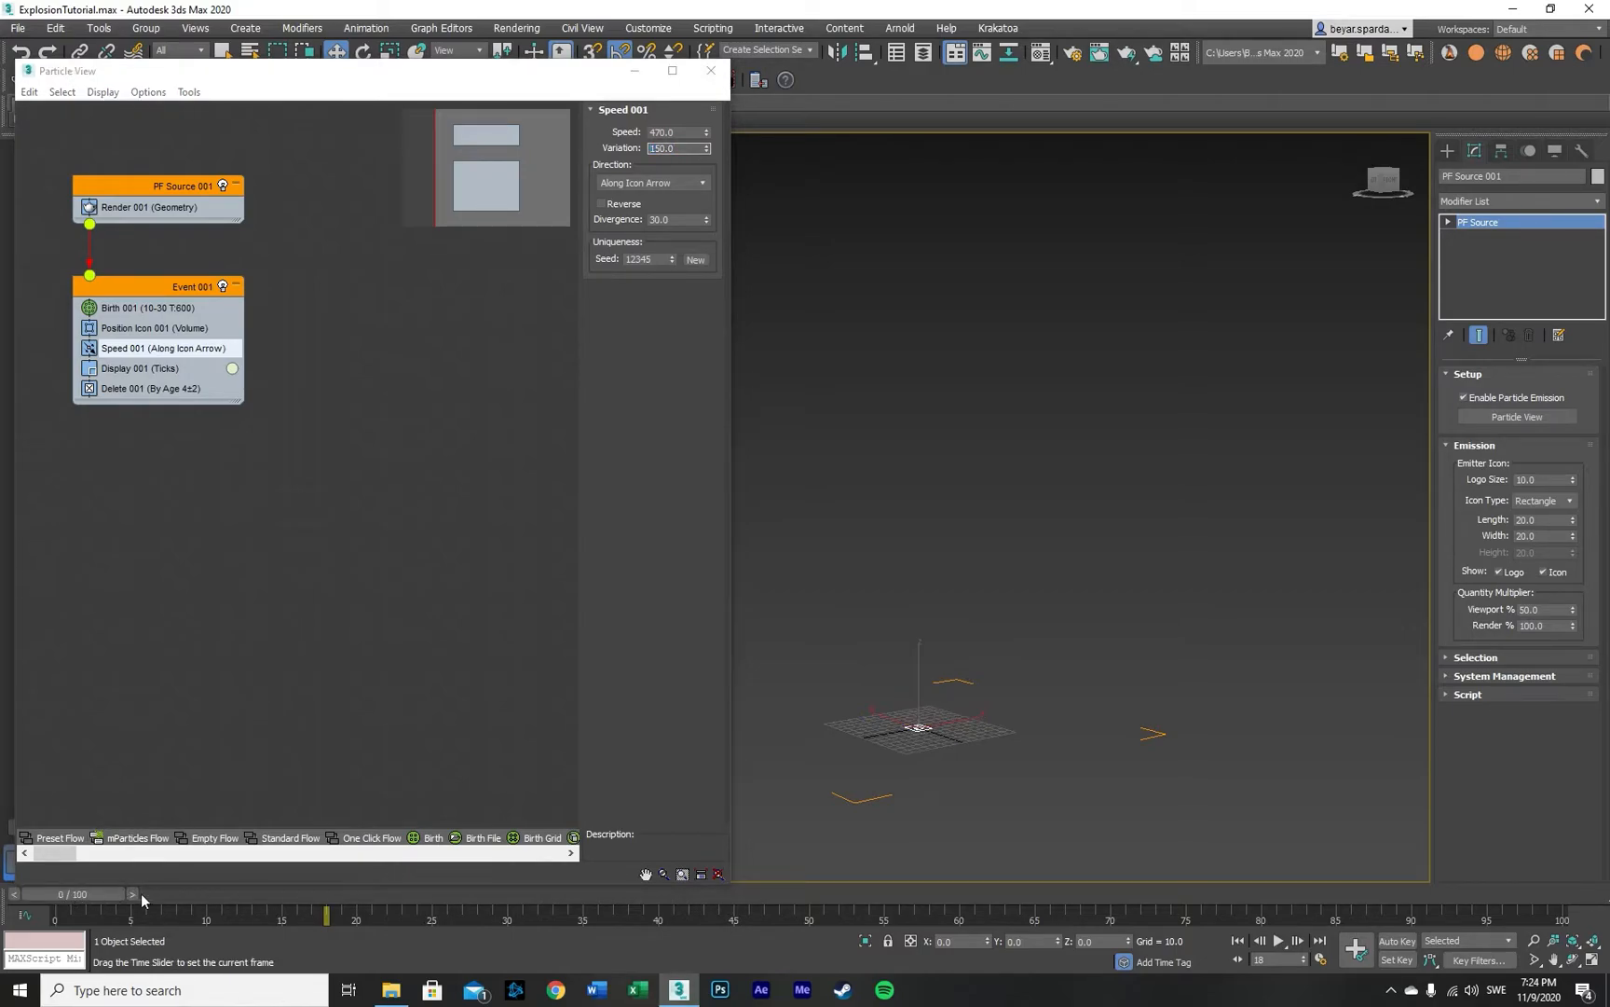
mouse_move(141, 894)
mouse_down()
mouse_move(668, 912)
mouse_move(184, 865)
mouse_move(147, 890)
mouse_up()
key(w)
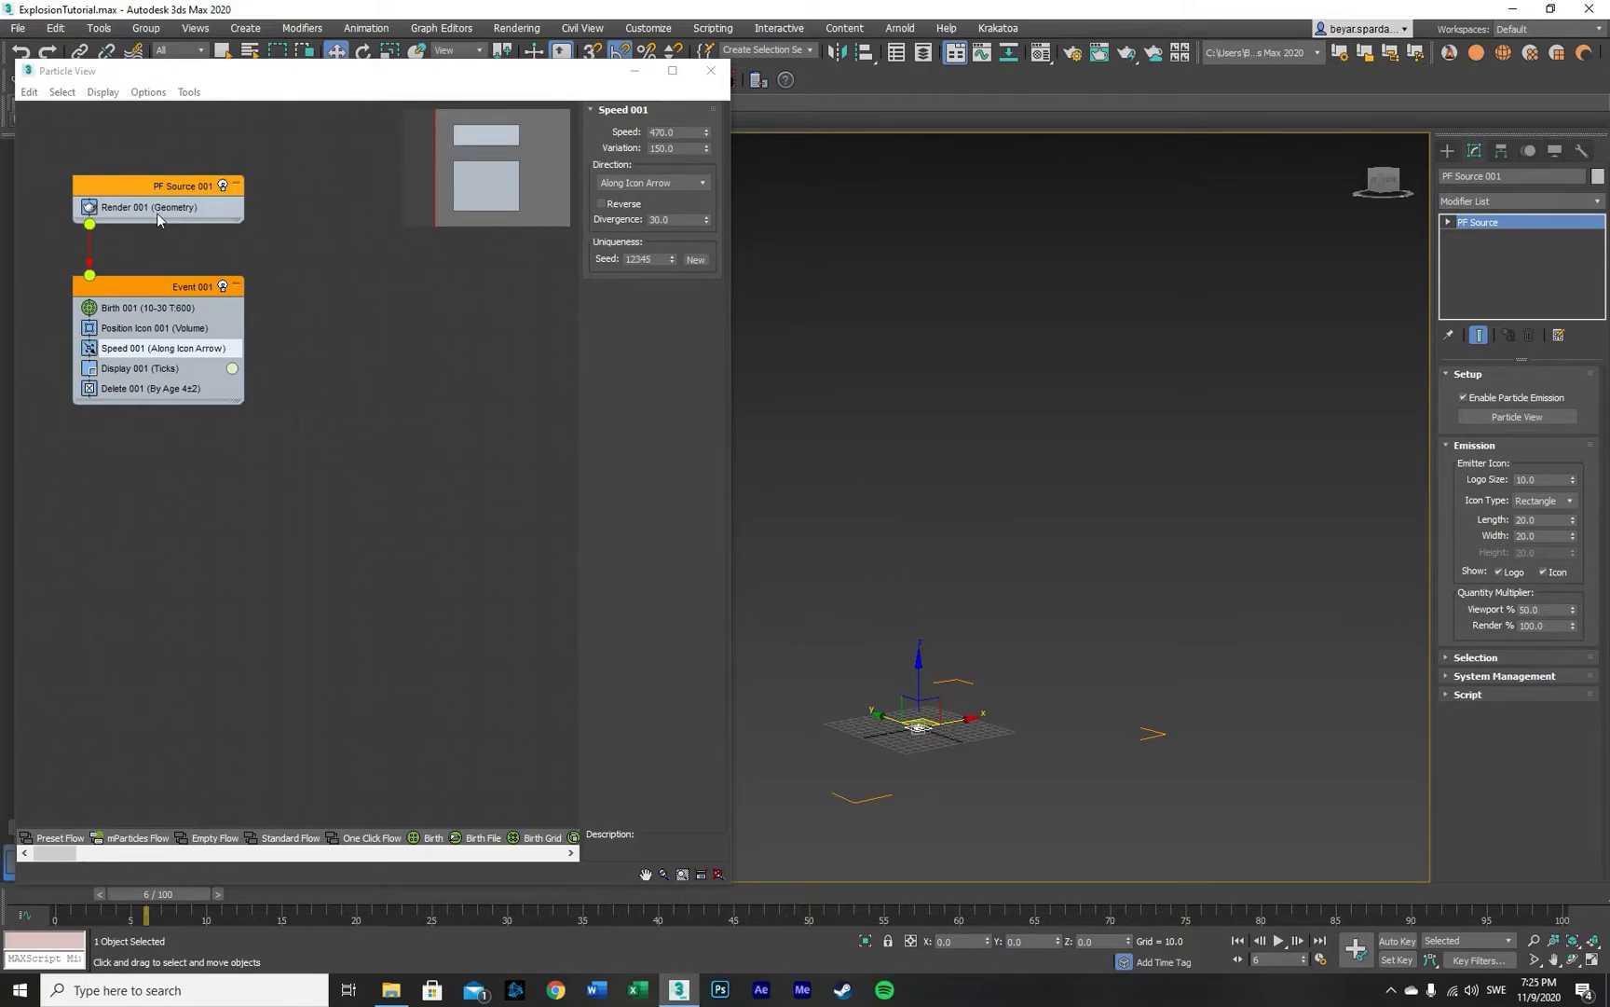
Step: Check the Birth operator, close Particle View, and add a Particle Source to the FumeFX object's sources
click(192, 311)
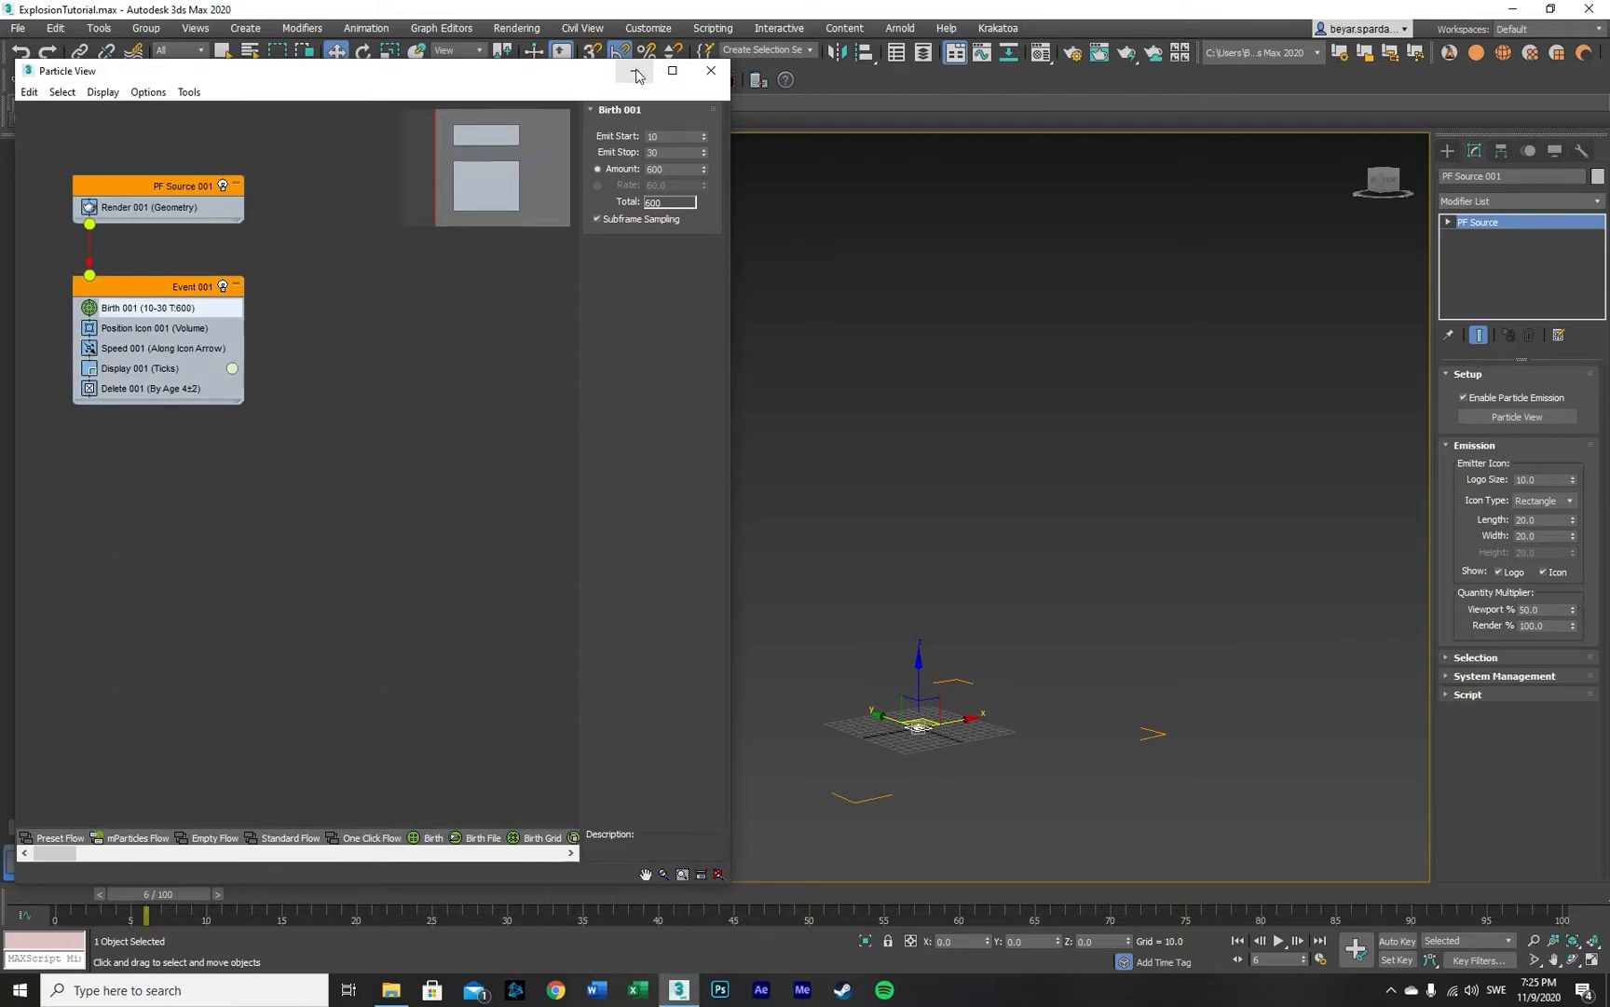
click(711, 71)
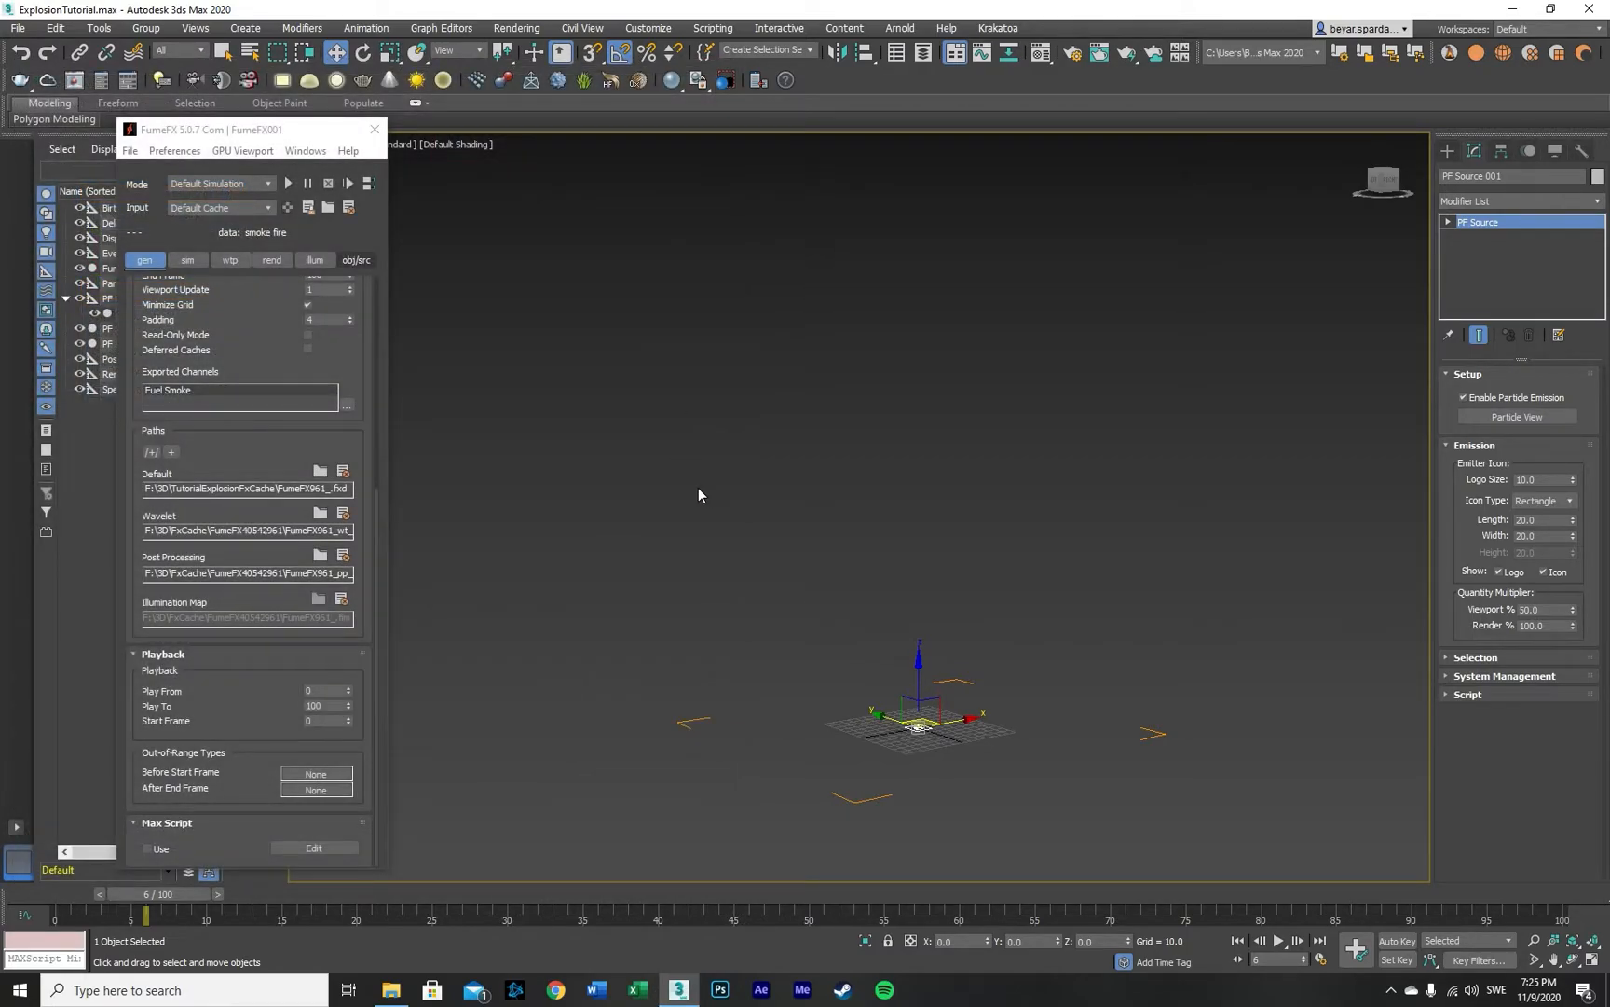
click(356, 260)
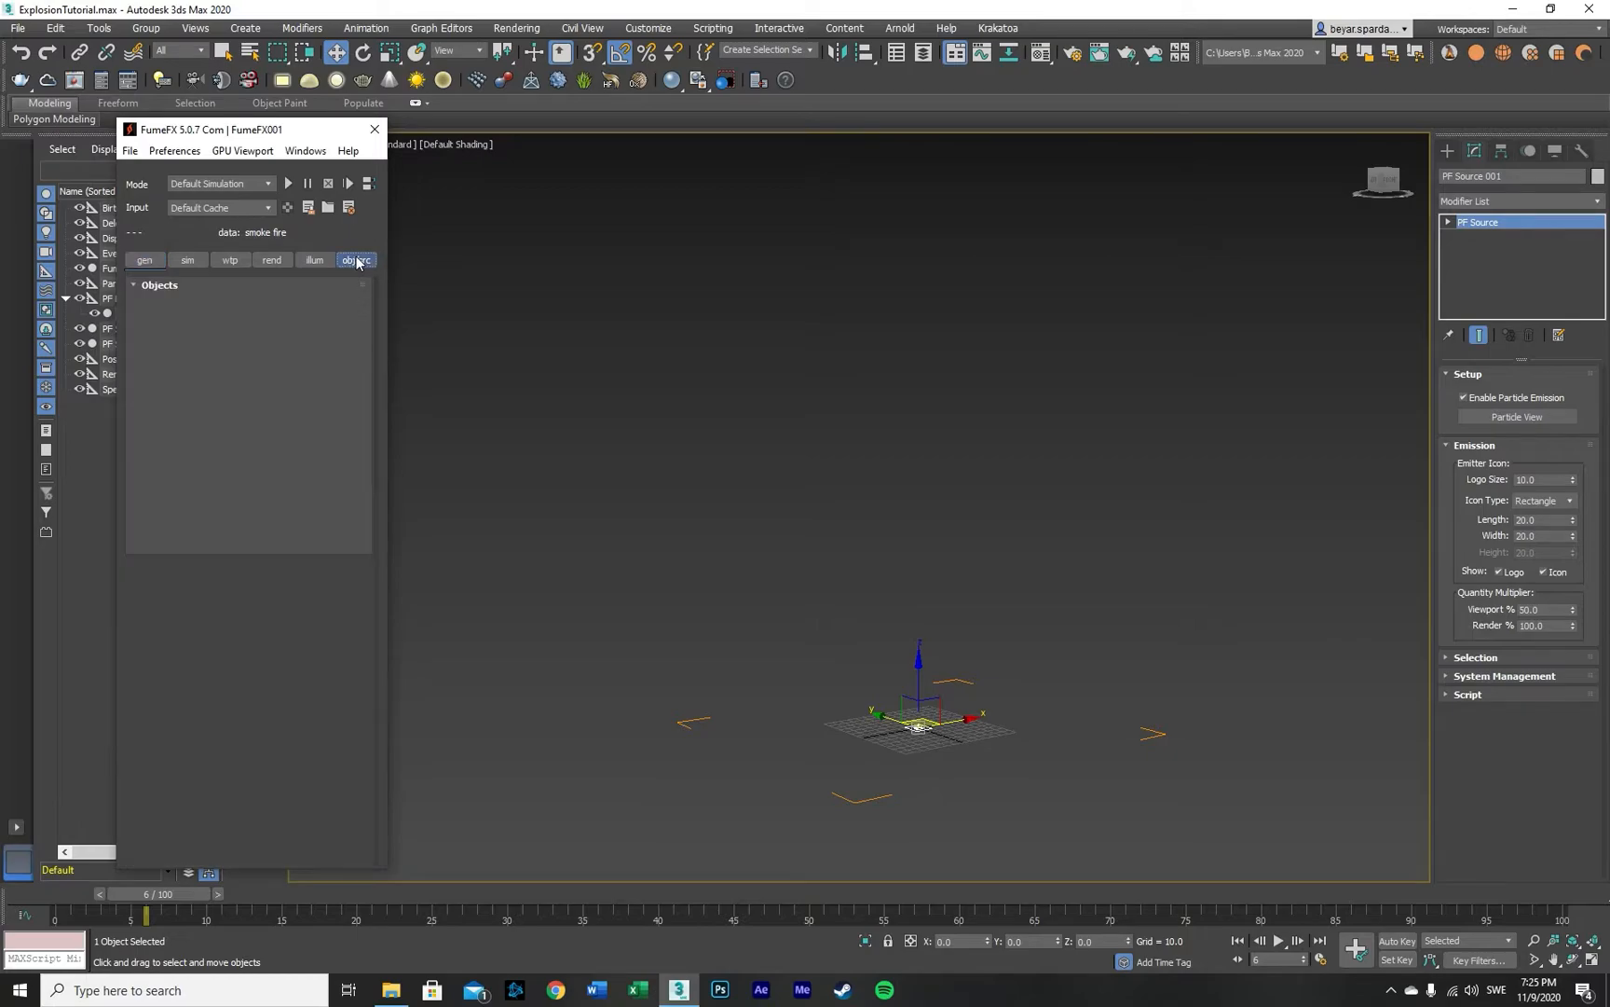
click(240, 491)
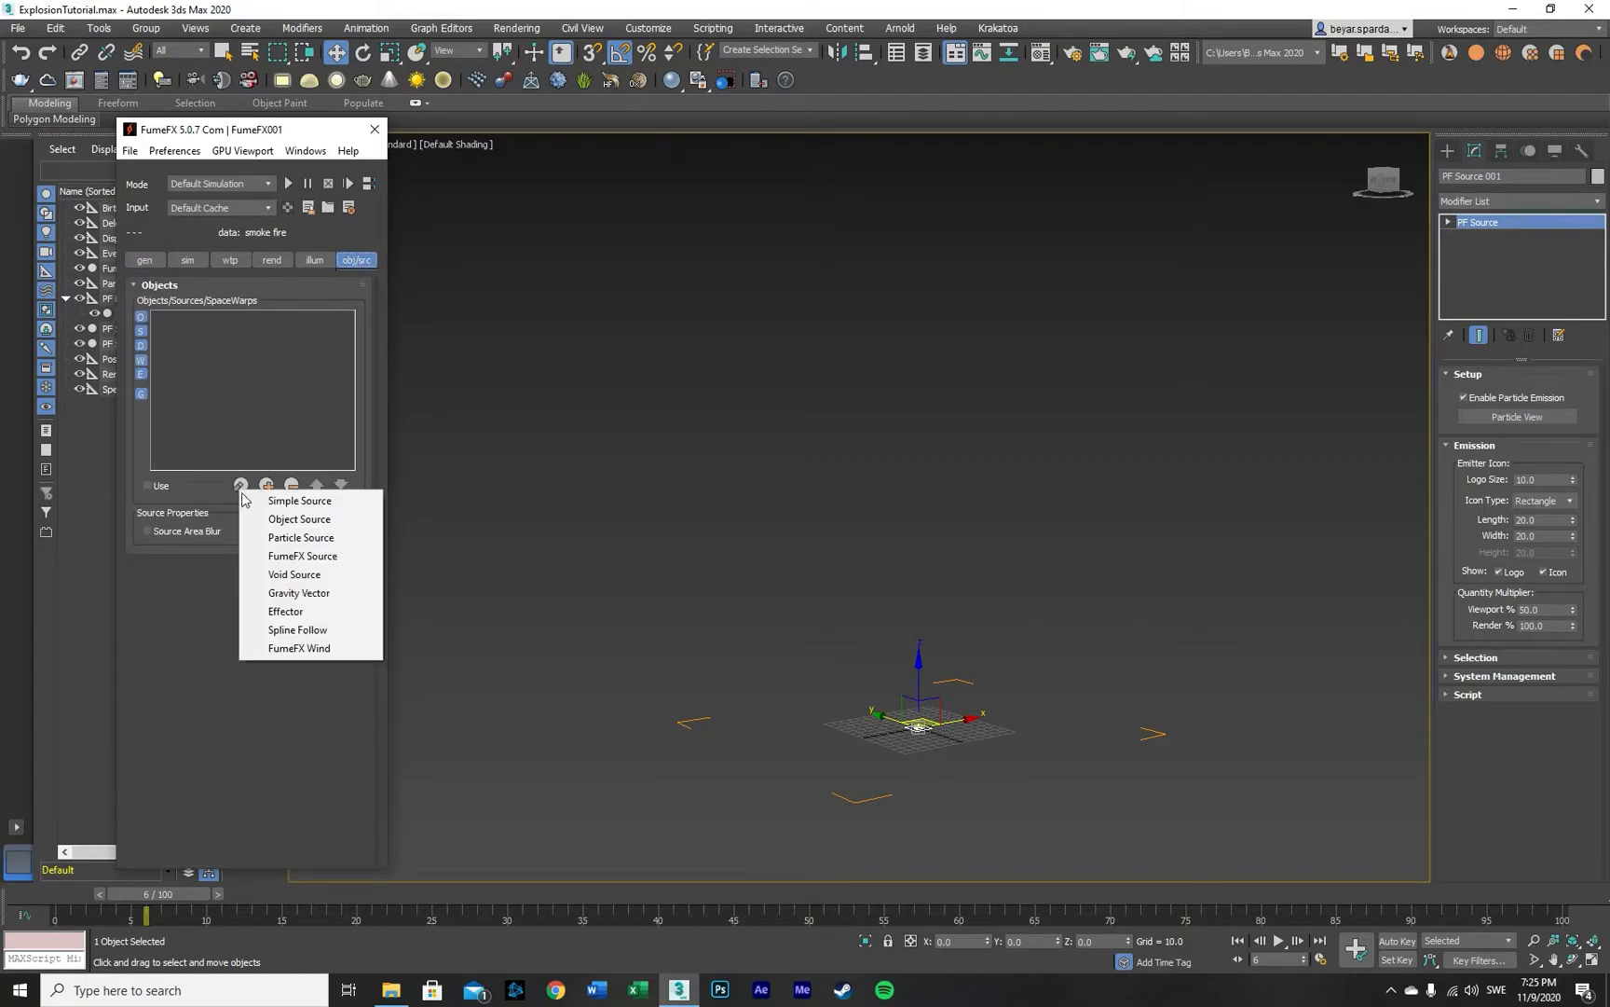
click(301, 537)
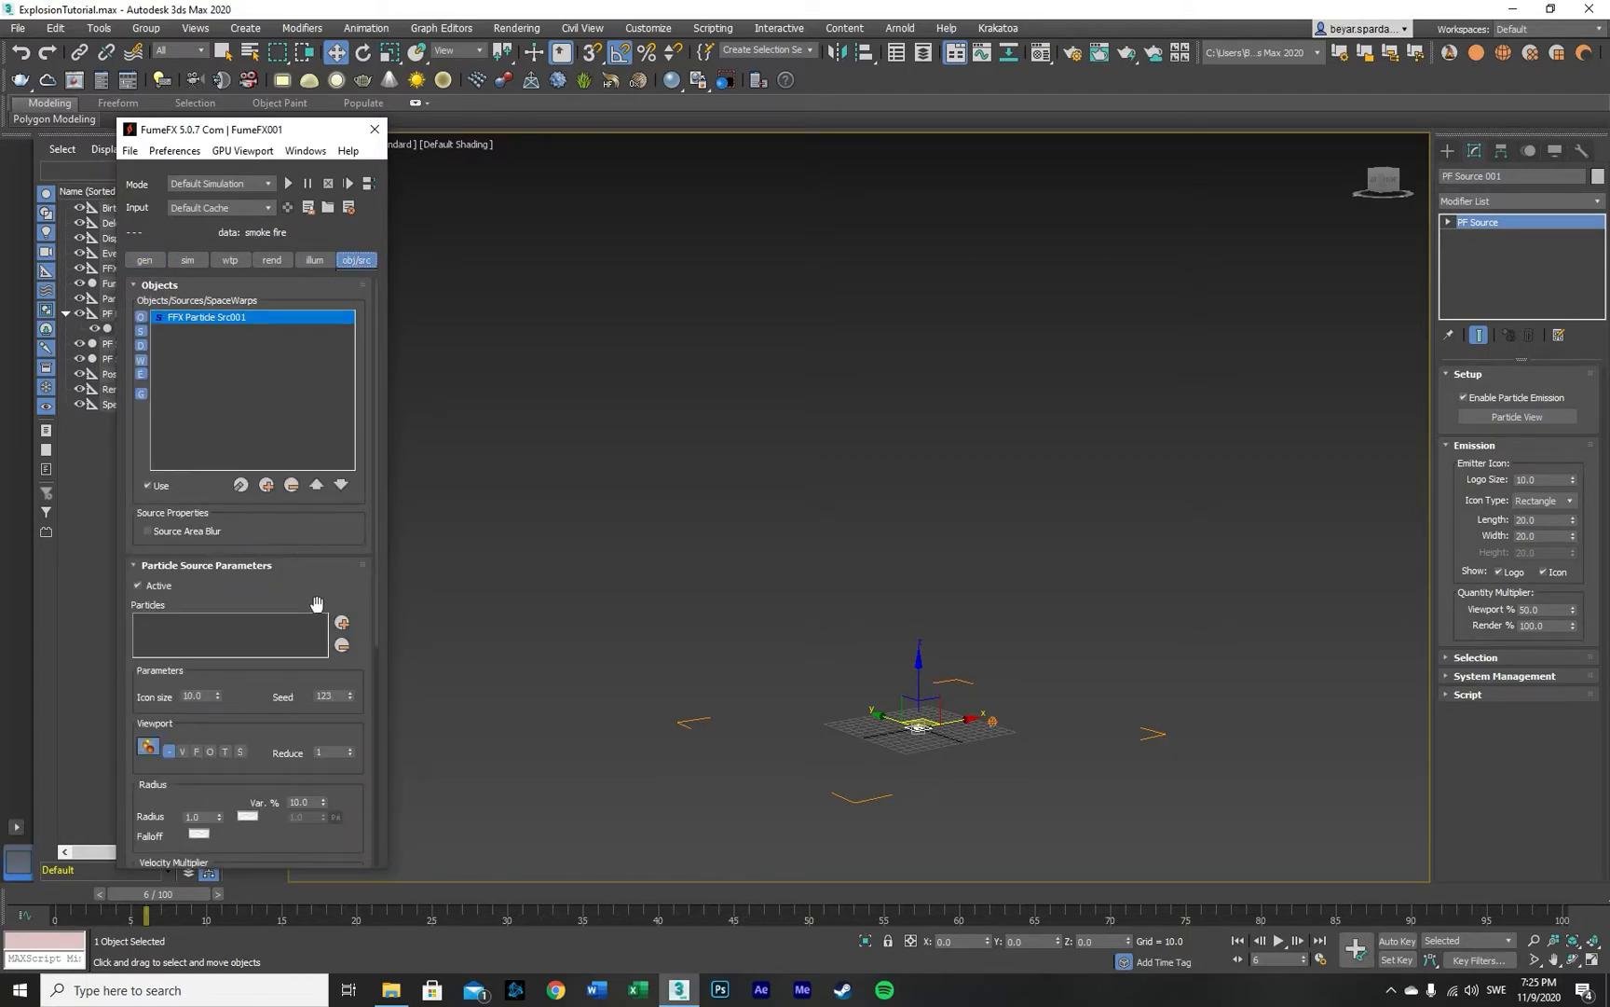
click(902, 736)
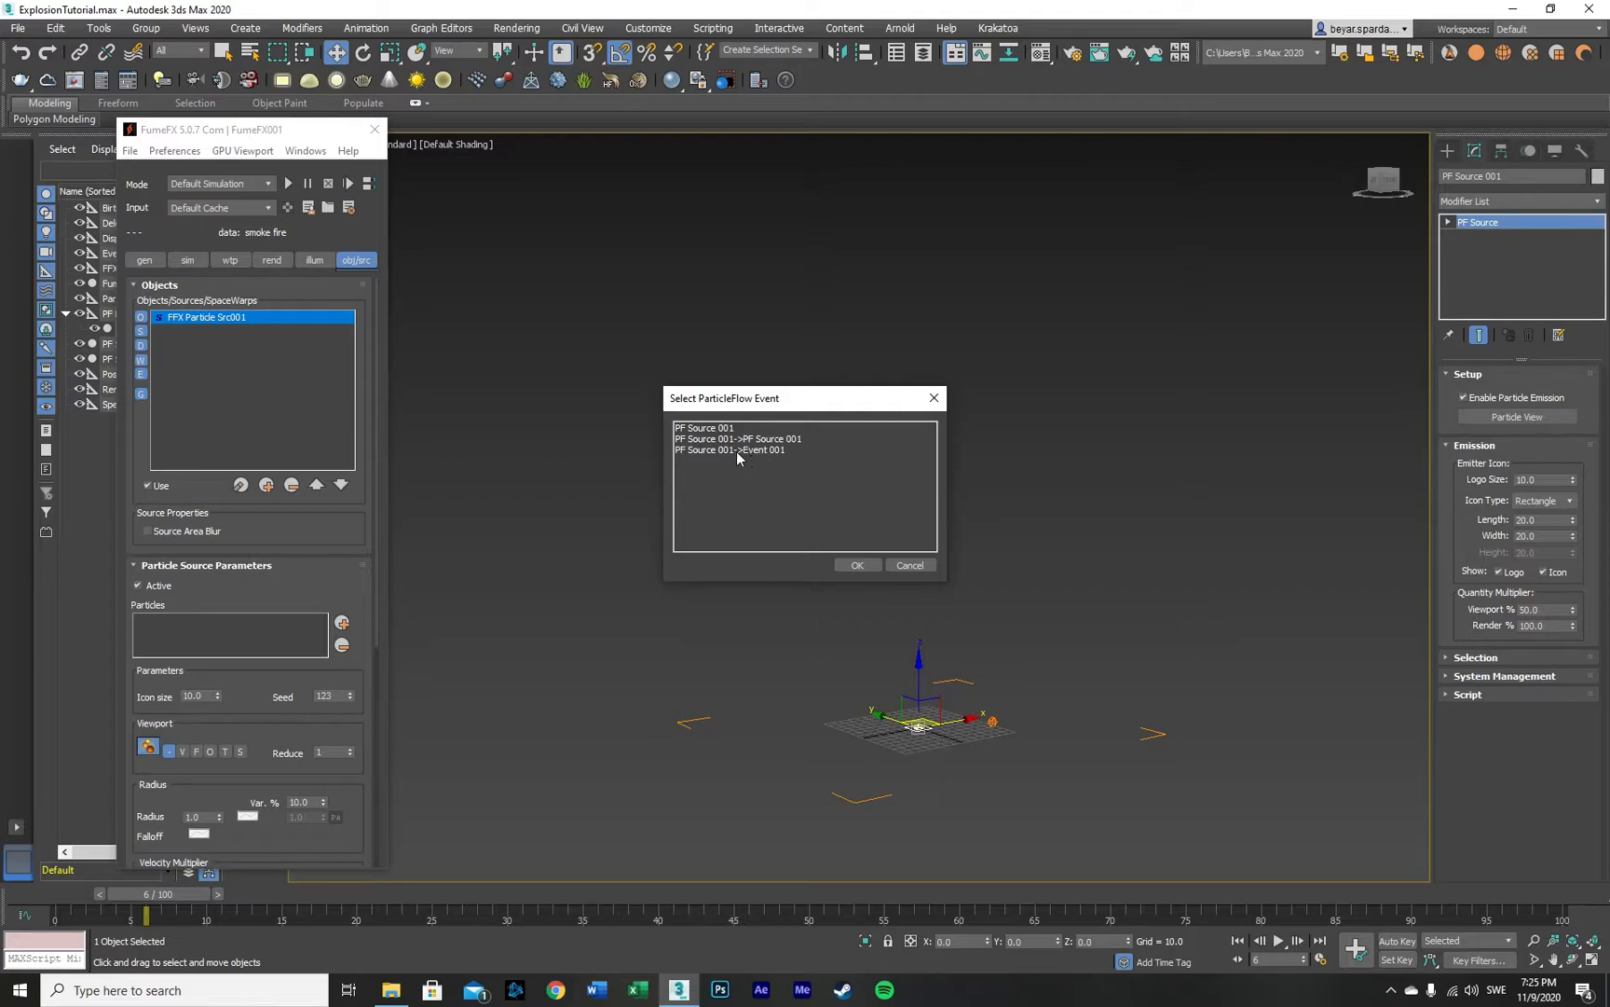
click(490, 426)
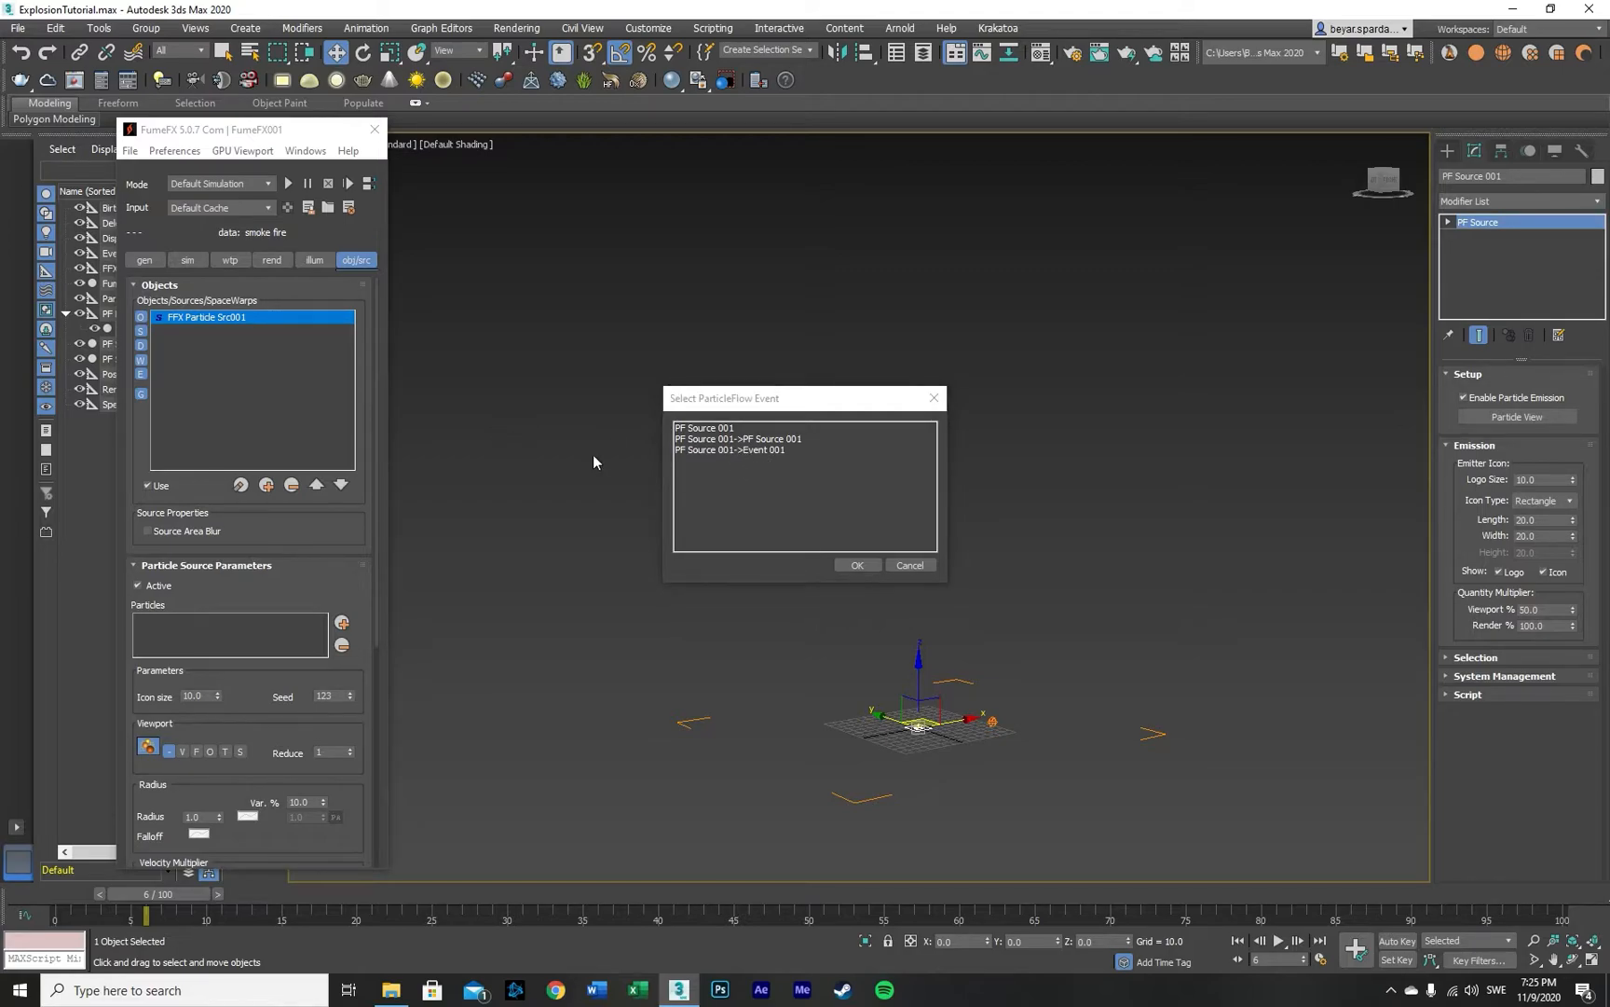
click(916, 565)
key(6)
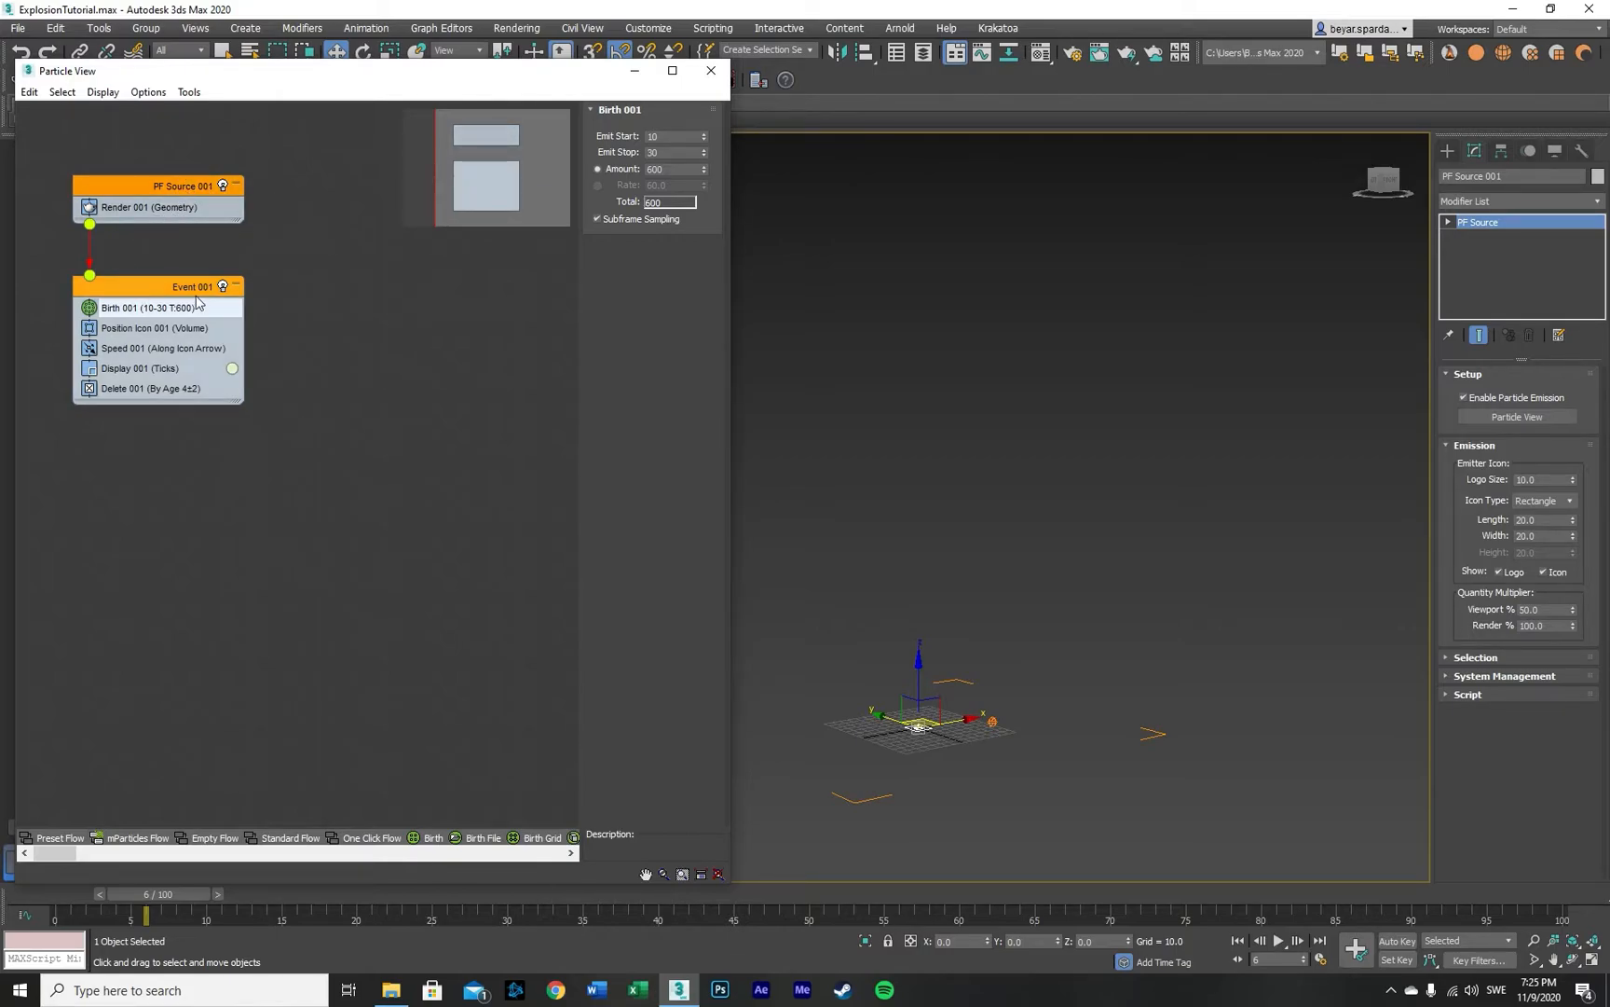
click(635, 70)
Step: Assign Event 001 of PF Source 001 as the particles of the FumeFX Particle Source
click(342, 621)
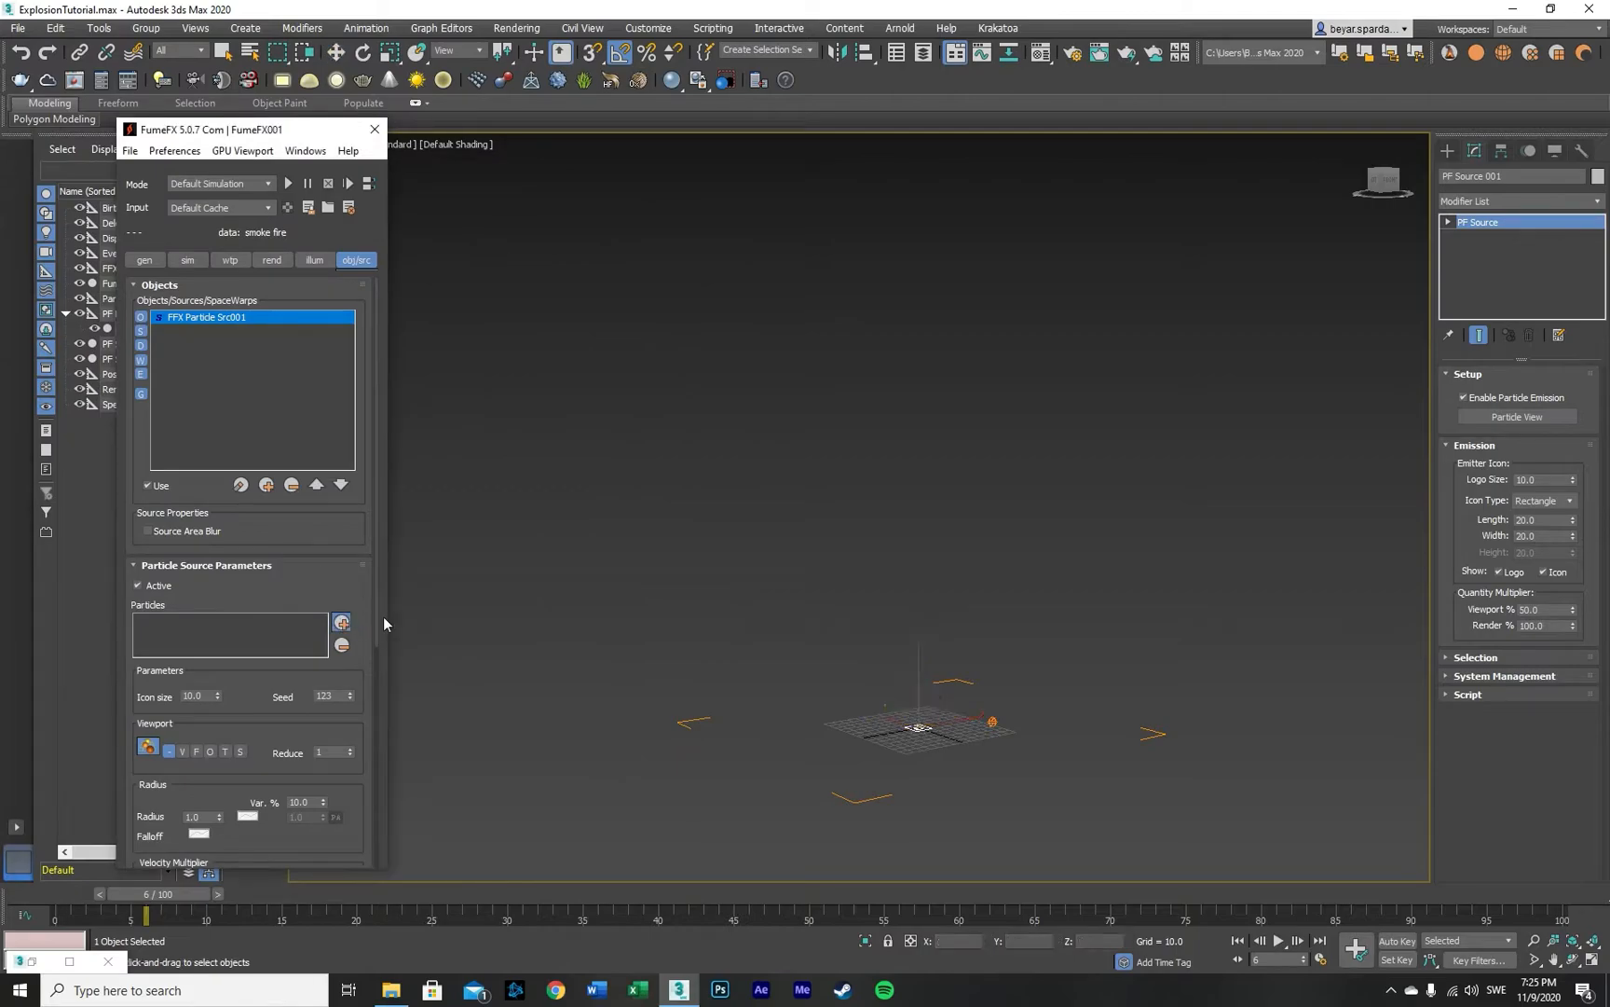
click(918, 726)
click(750, 450)
click(856, 565)
Step: Set the Particle Source's Radius to 14 and scrub to frame 16 to check the particle sizes
drag(129, 890, 286, 888)
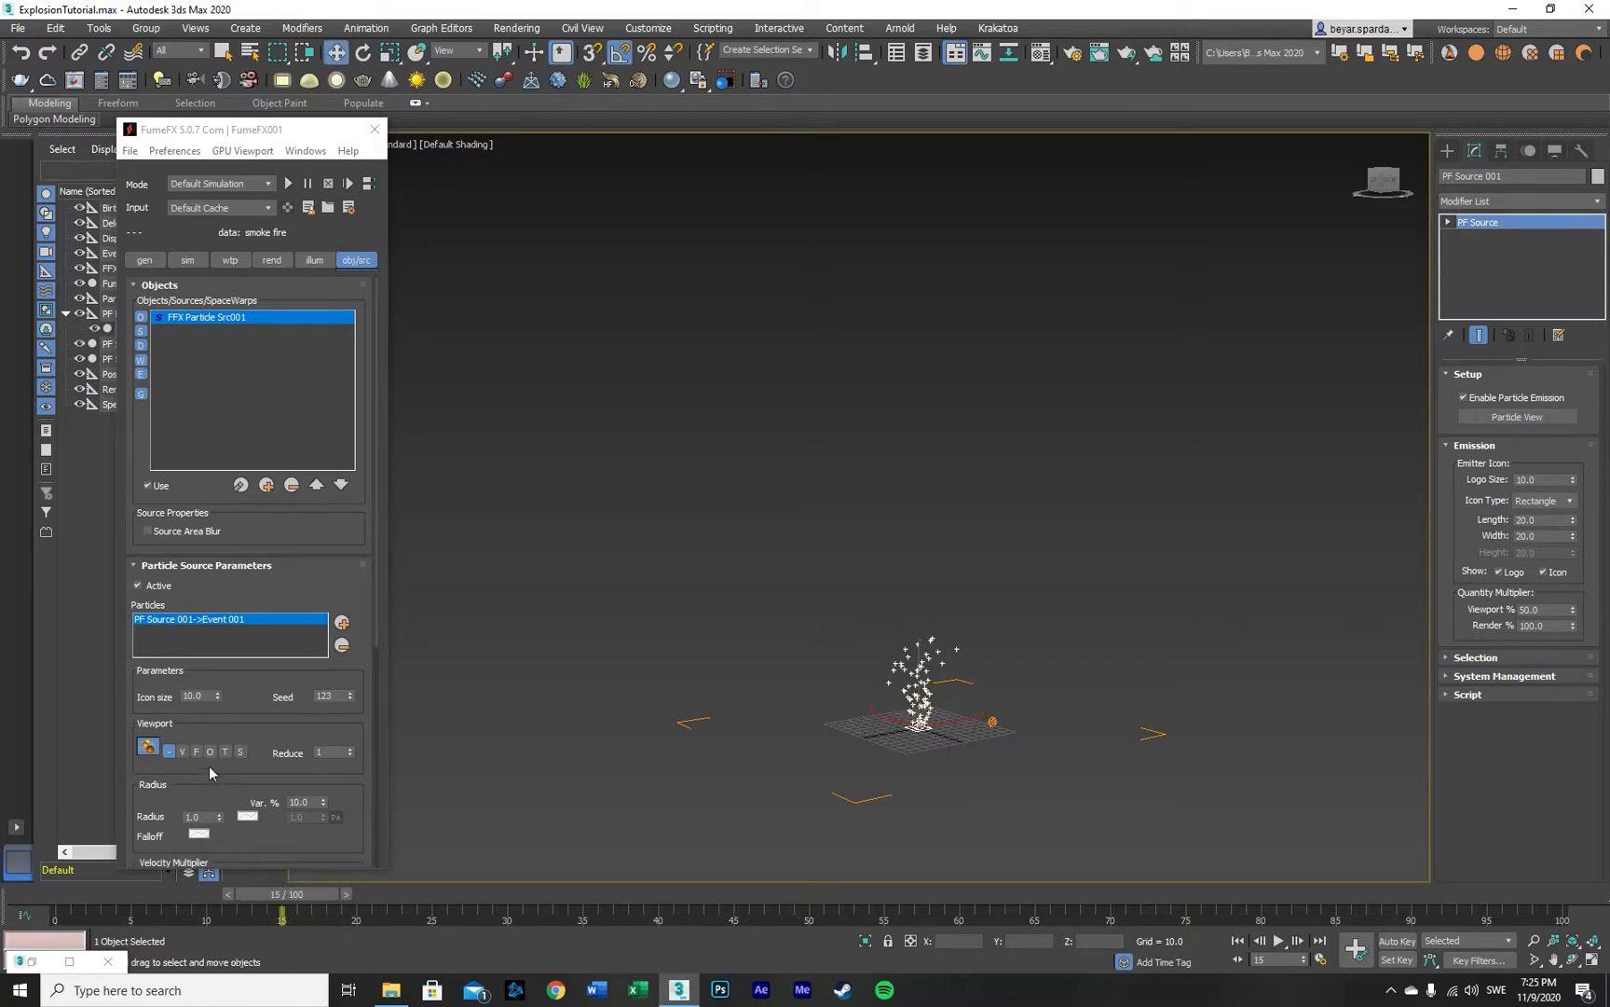
double_click(195, 816)
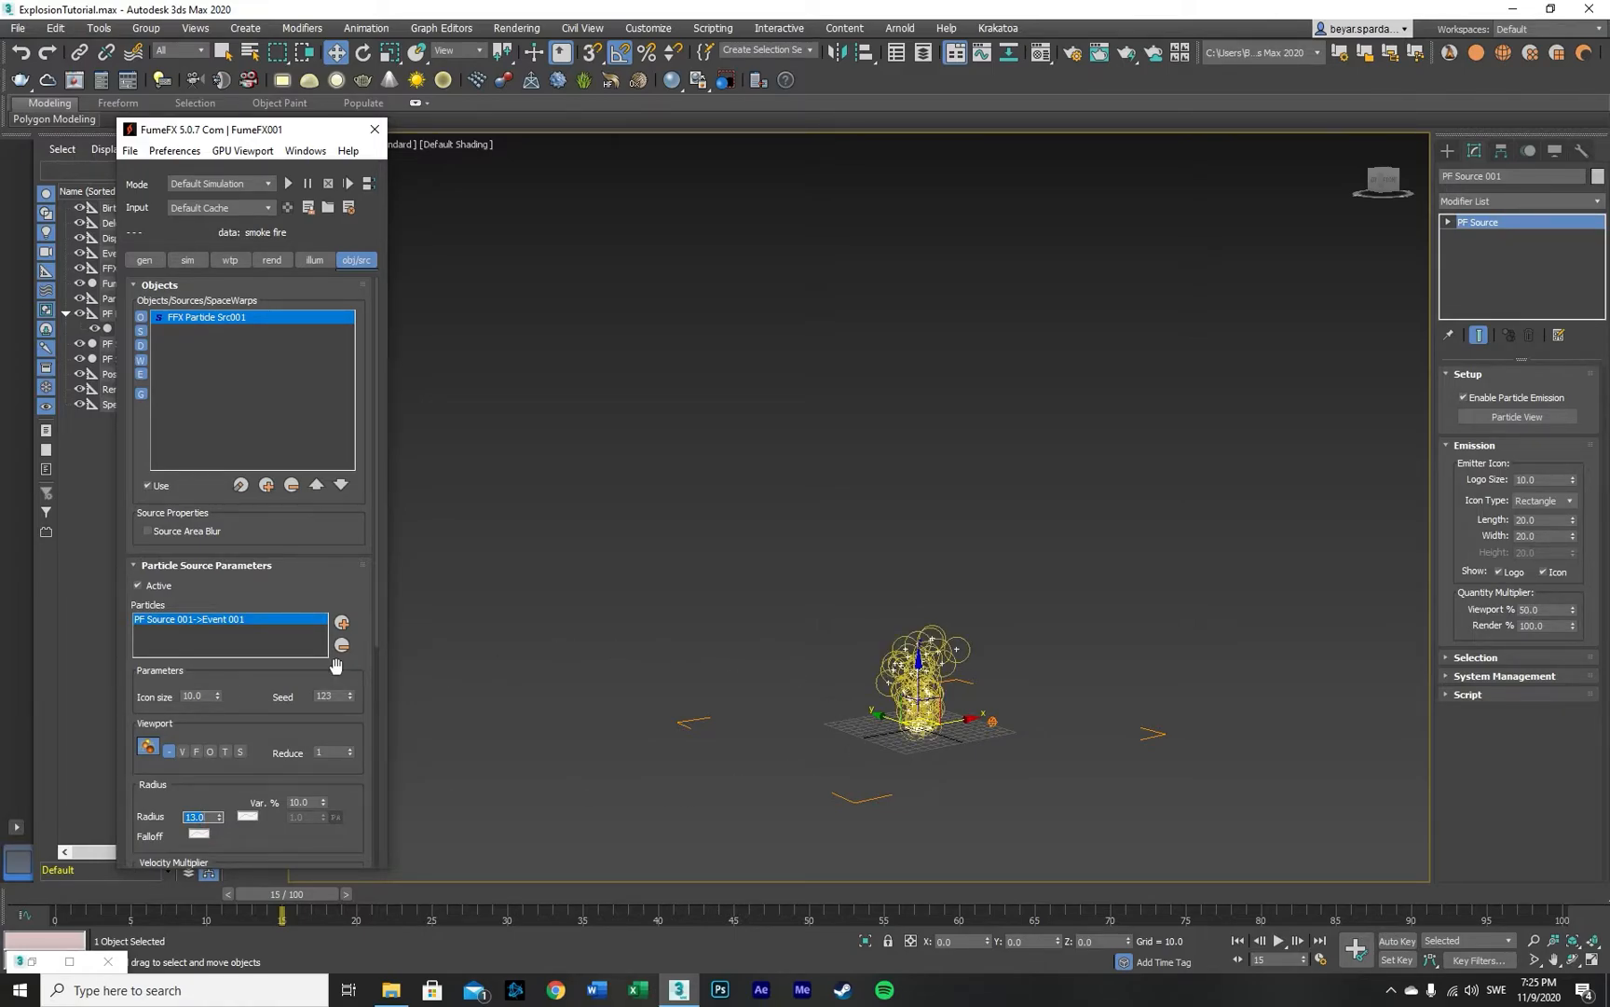
click(90, 892)
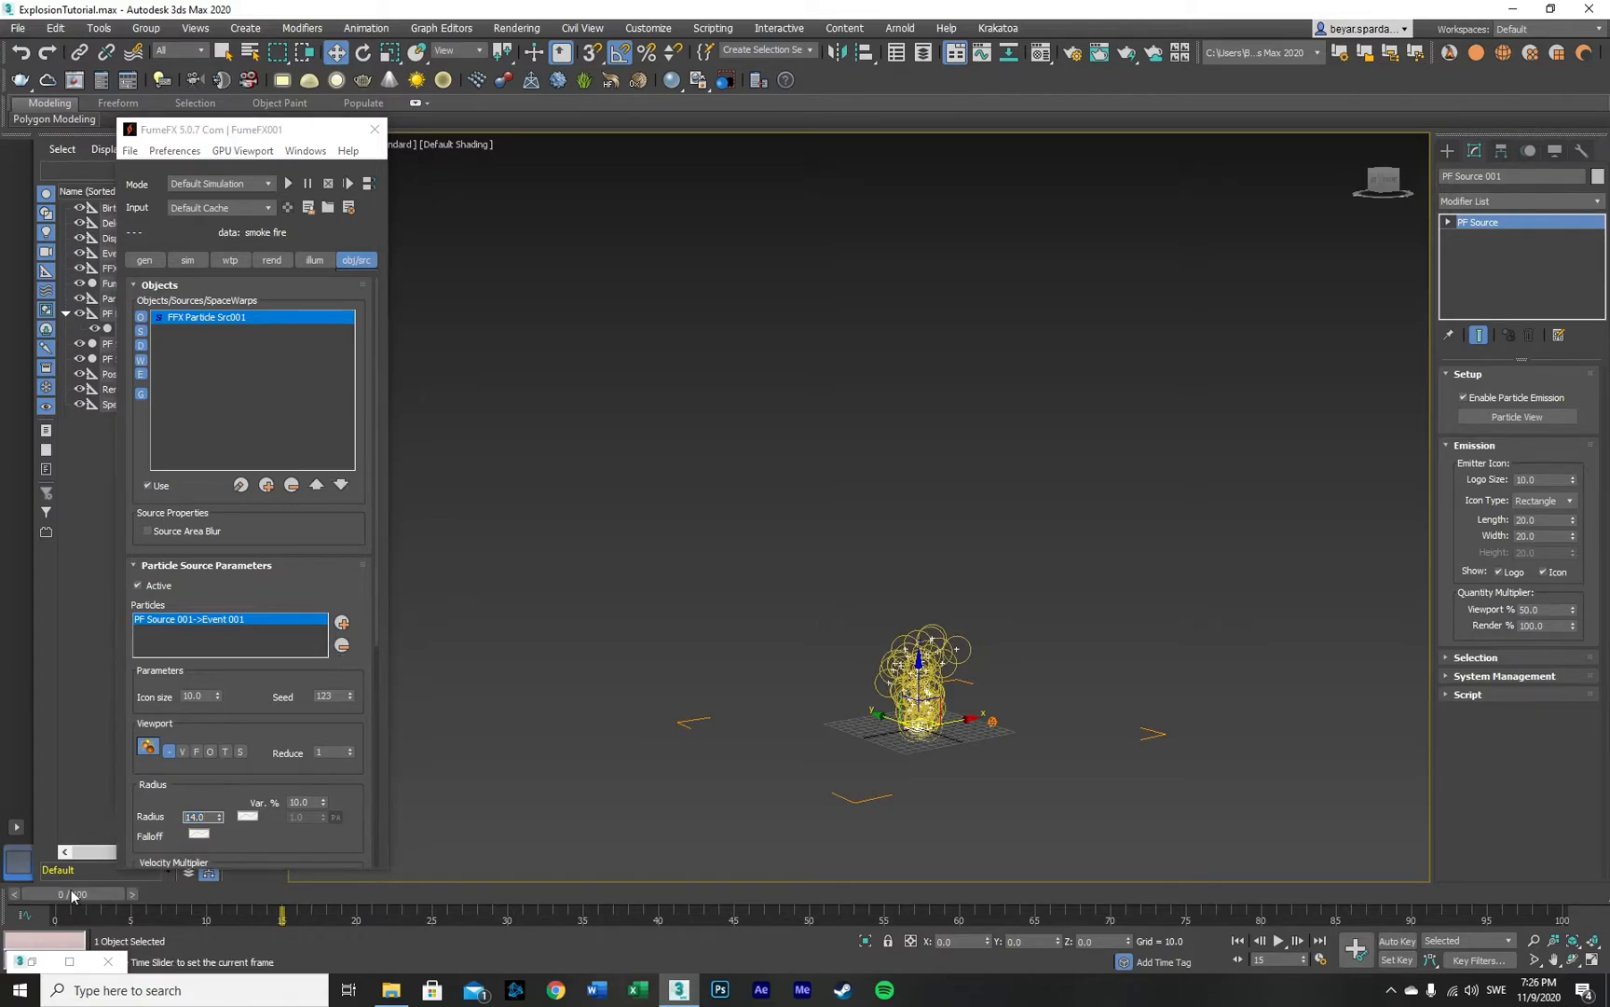
drag(137, 892, 315, 896)
key(w)
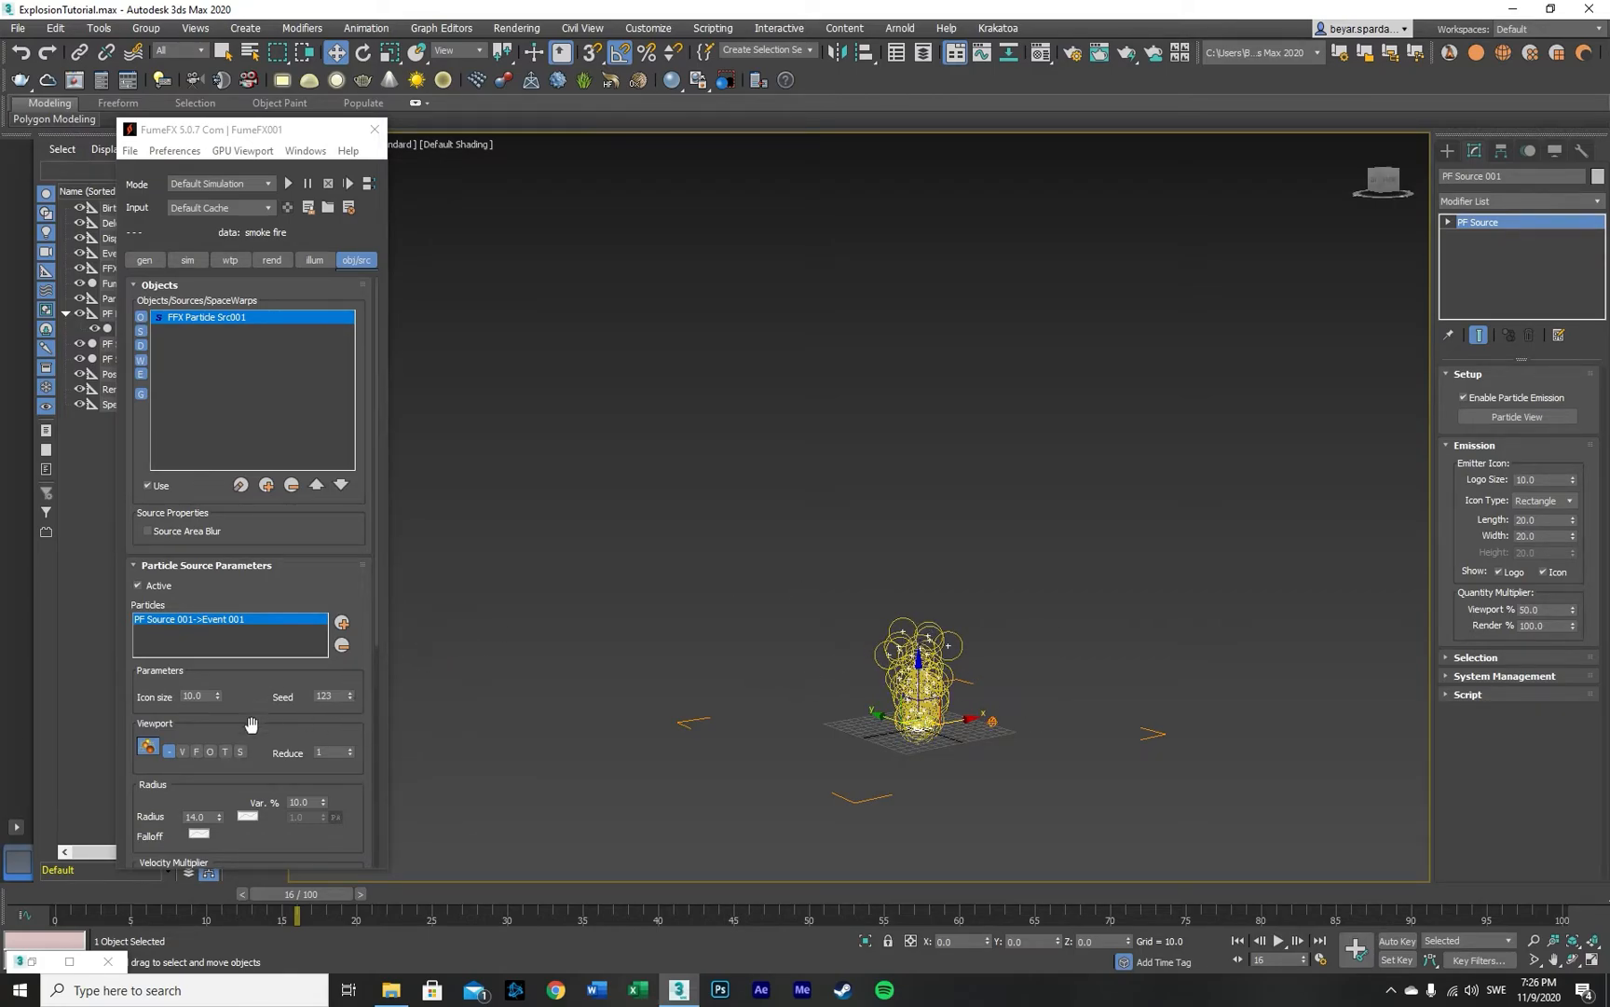
Step: Give the Particle Source's Radius a curve that ramps linearly from 0 at the start to 1 at the end
drag(229, 795, 223, 675)
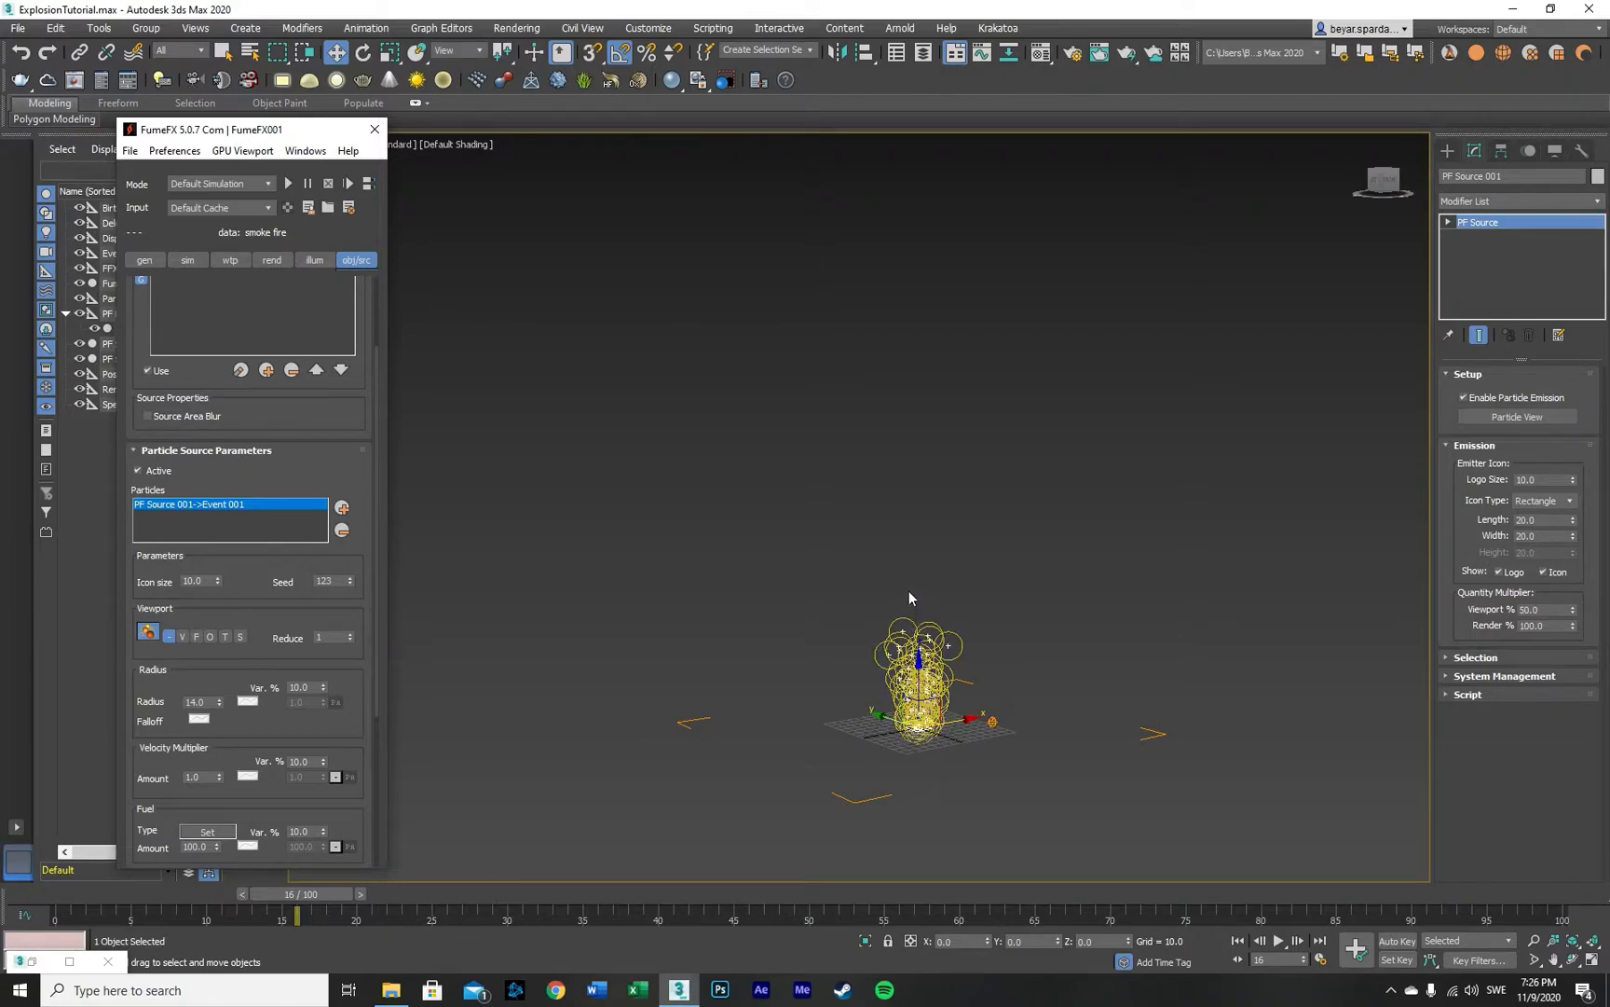
click(247, 701)
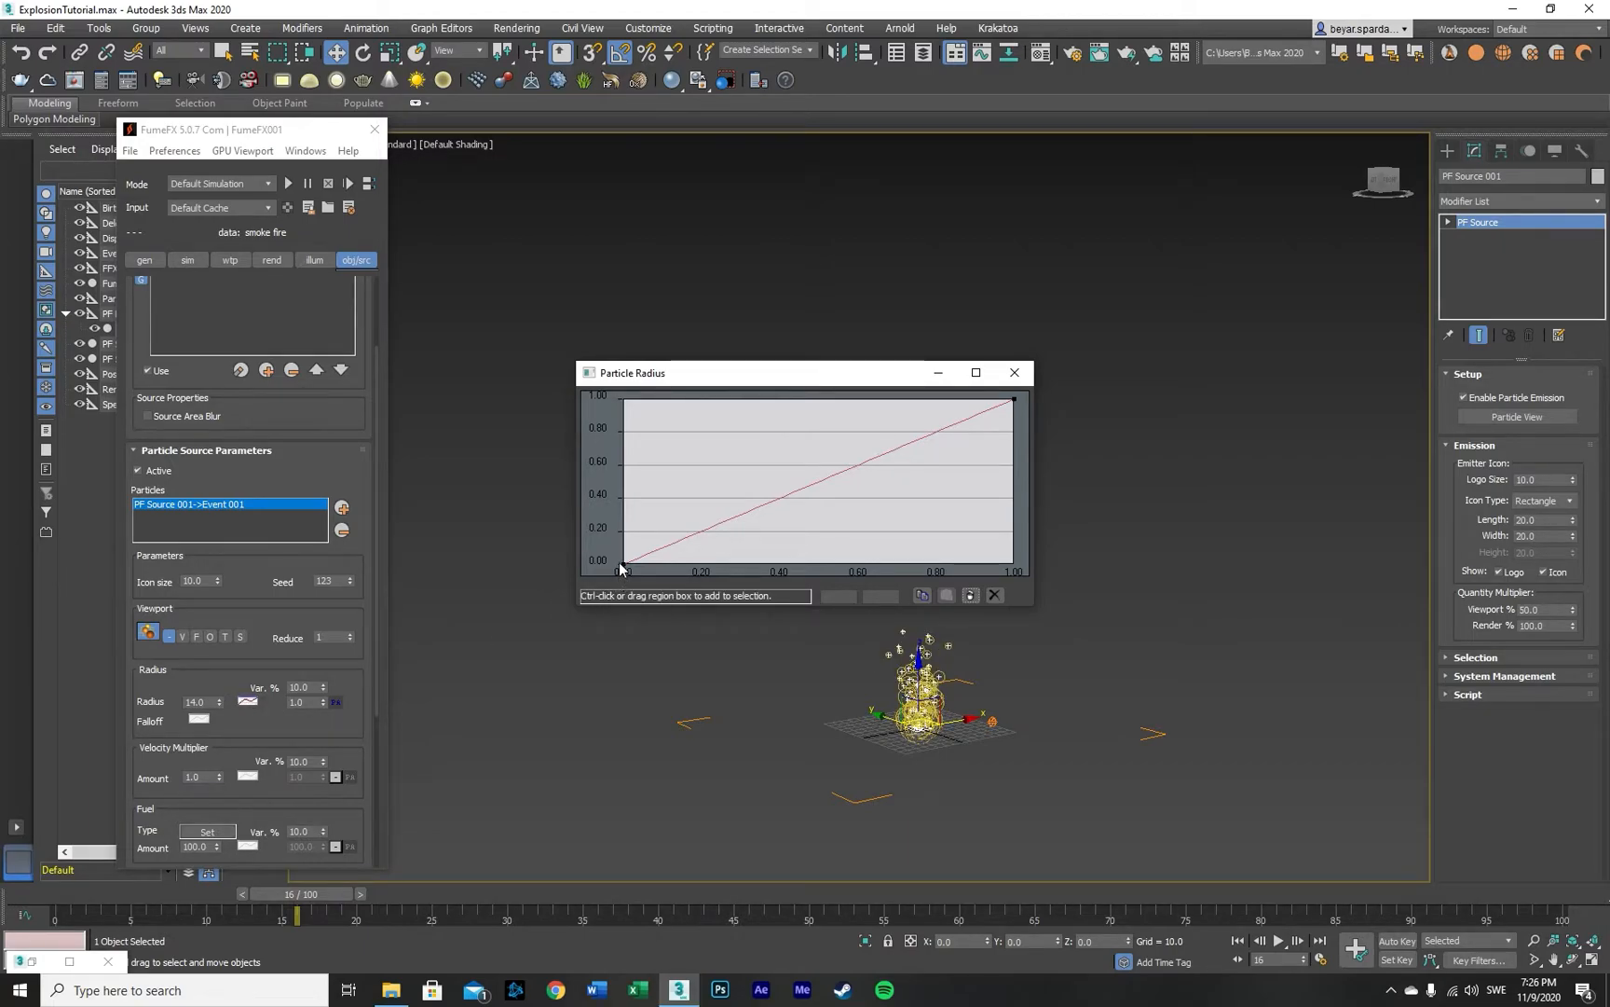
drag(622, 568, 908, 398)
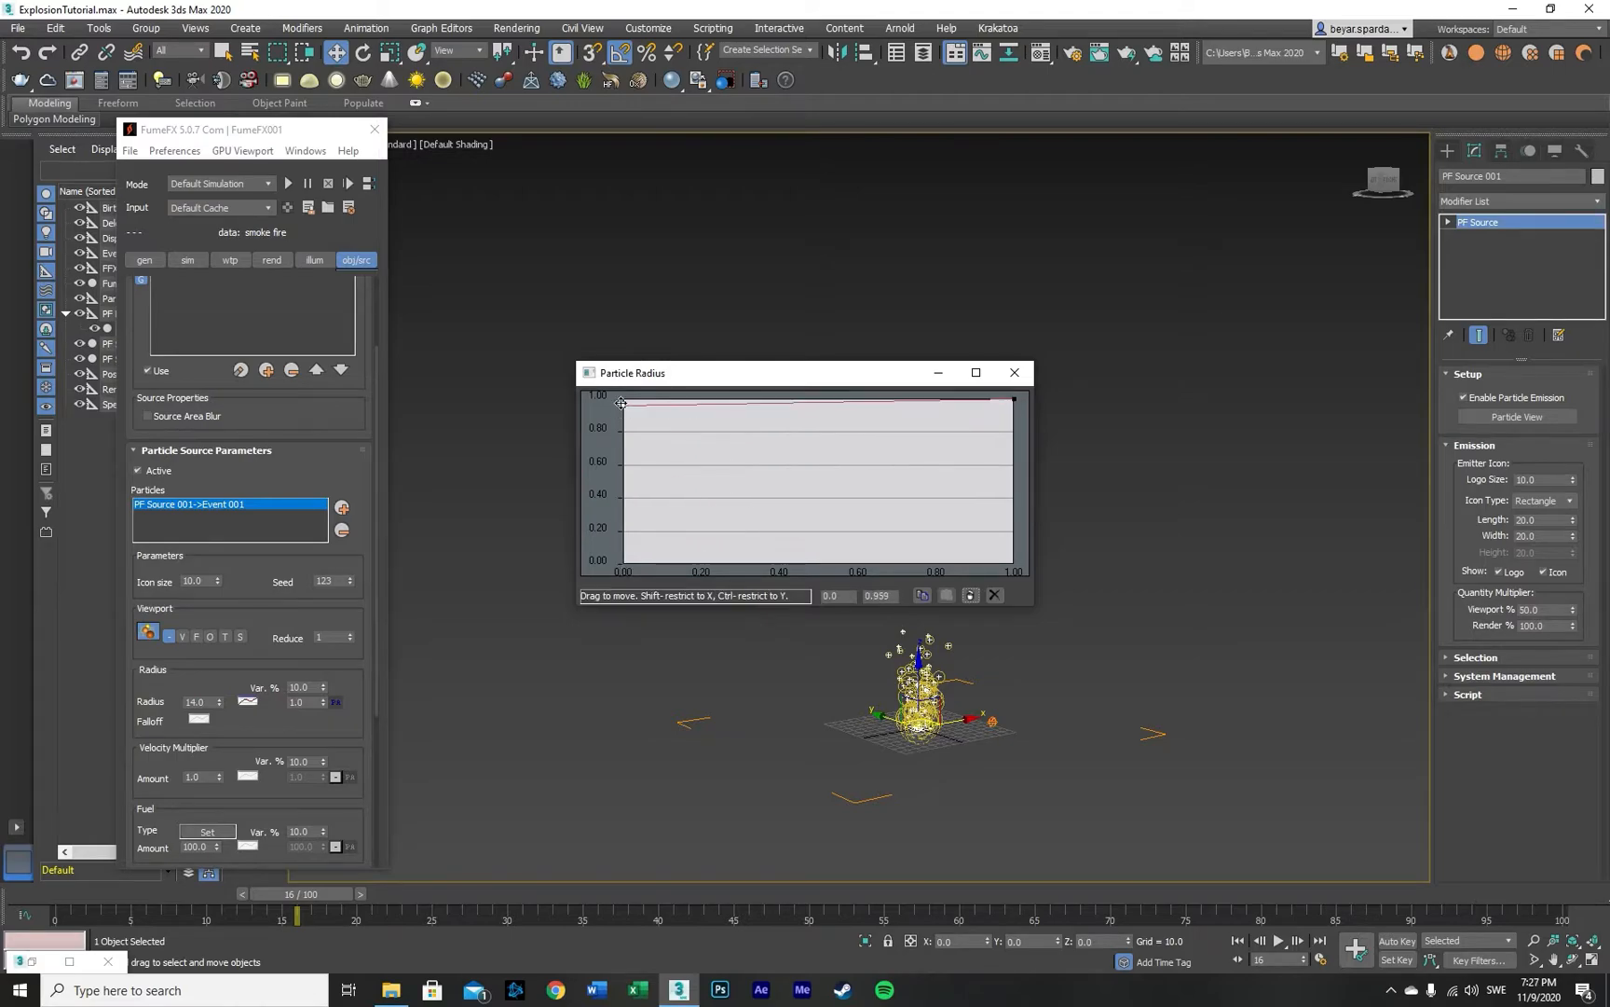
mouse_move(1014, 399)
mouse_down()
mouse_move(1016, 547)
mouse_move(1014, 399)
mouse_up()
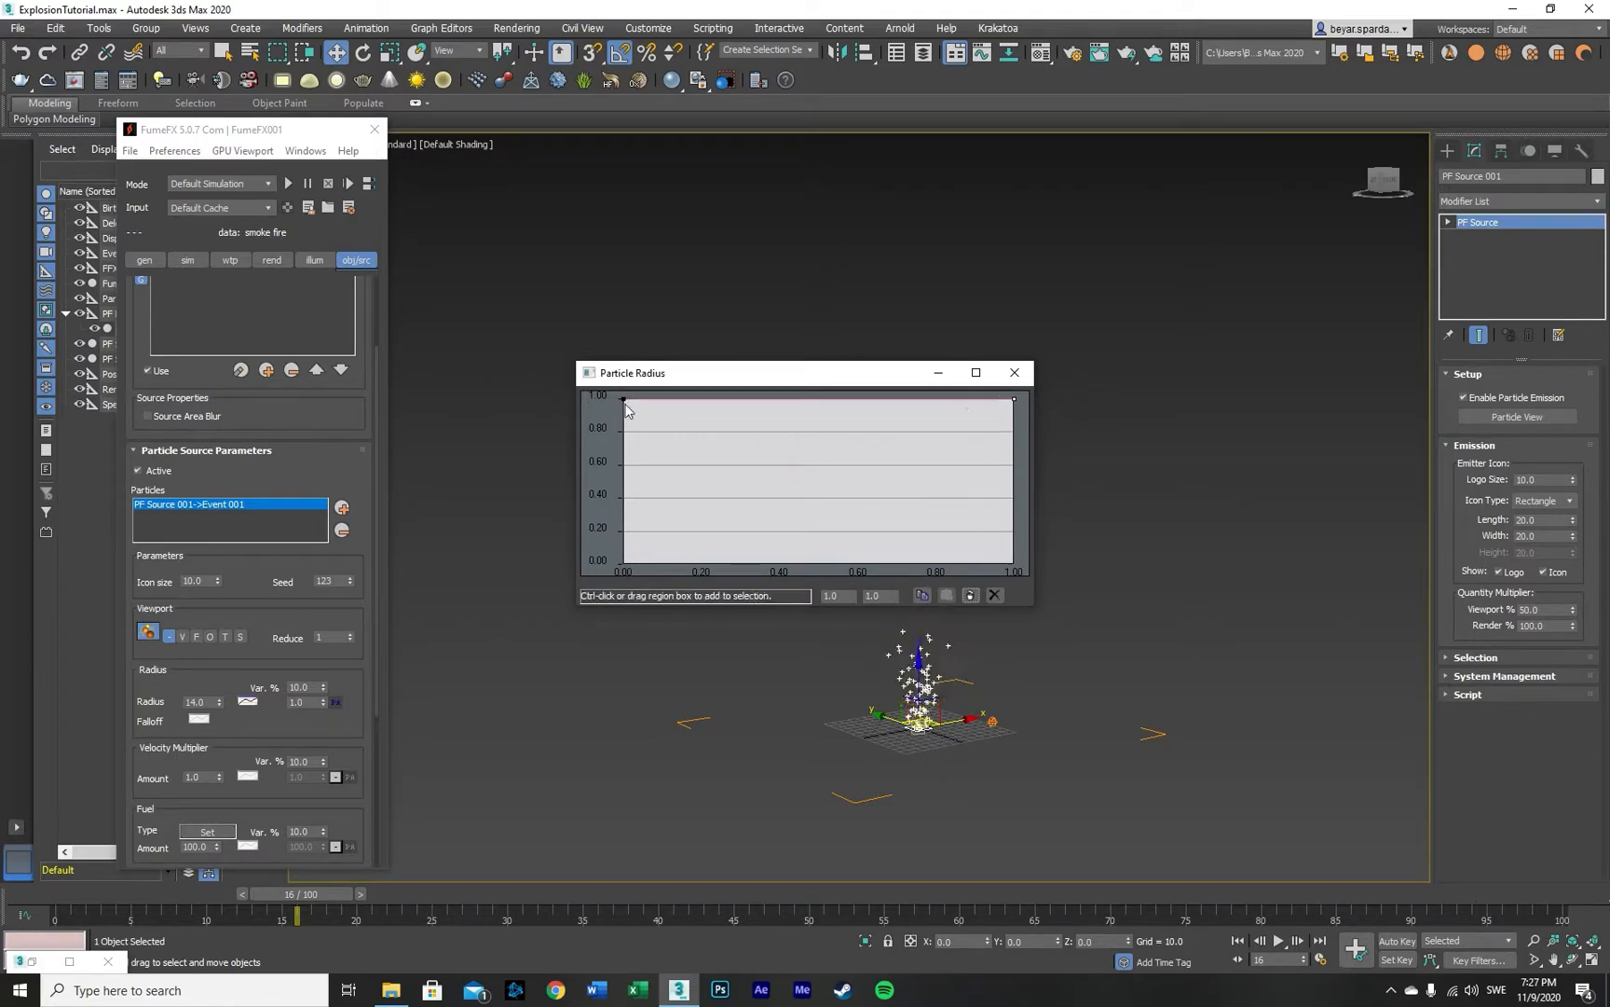
drag(623, 399, 625, 564)
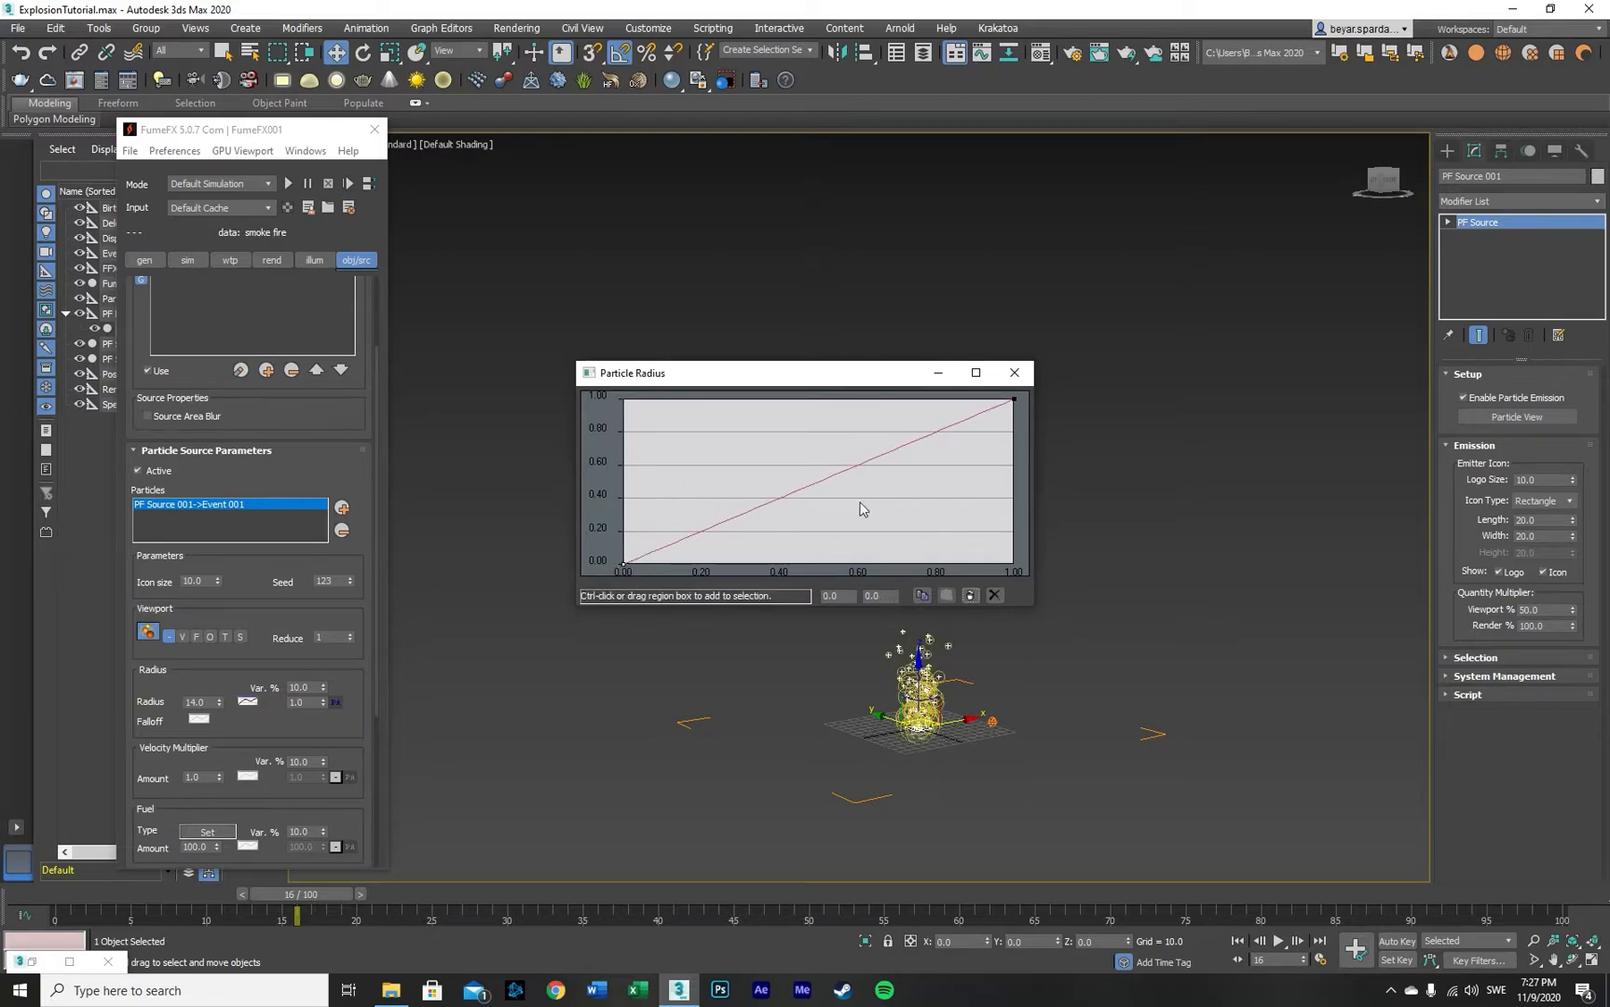
Step: Insert a point on the Particle Radius curve at about 0.72, 0.79, convert it to Bezier and adjust its handle
click(899, 446)
mouse_move(898, 447)
mouse_down()
mouse_move(889, 425)
mouse_move(910, 421)
mouse_move(898, 438)
mouse_move(928, 406)
mouse_move(907, 434)
mouse_up()
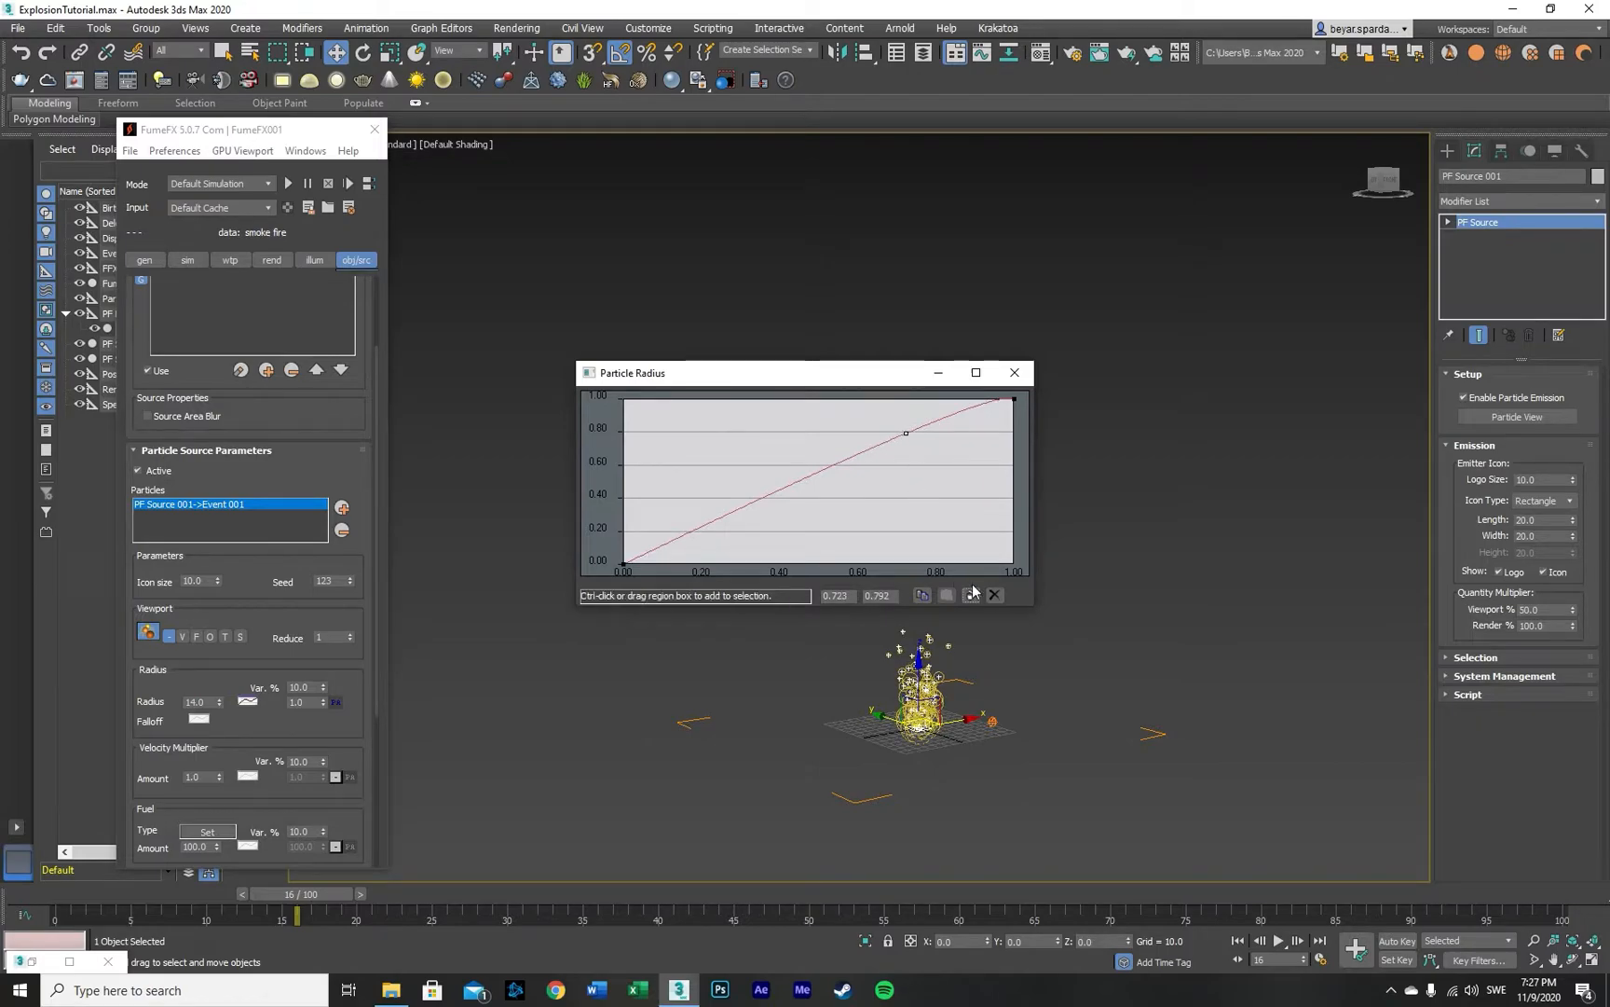
right_click(905, 435)
click(947, 483)
right_click(906, 434)
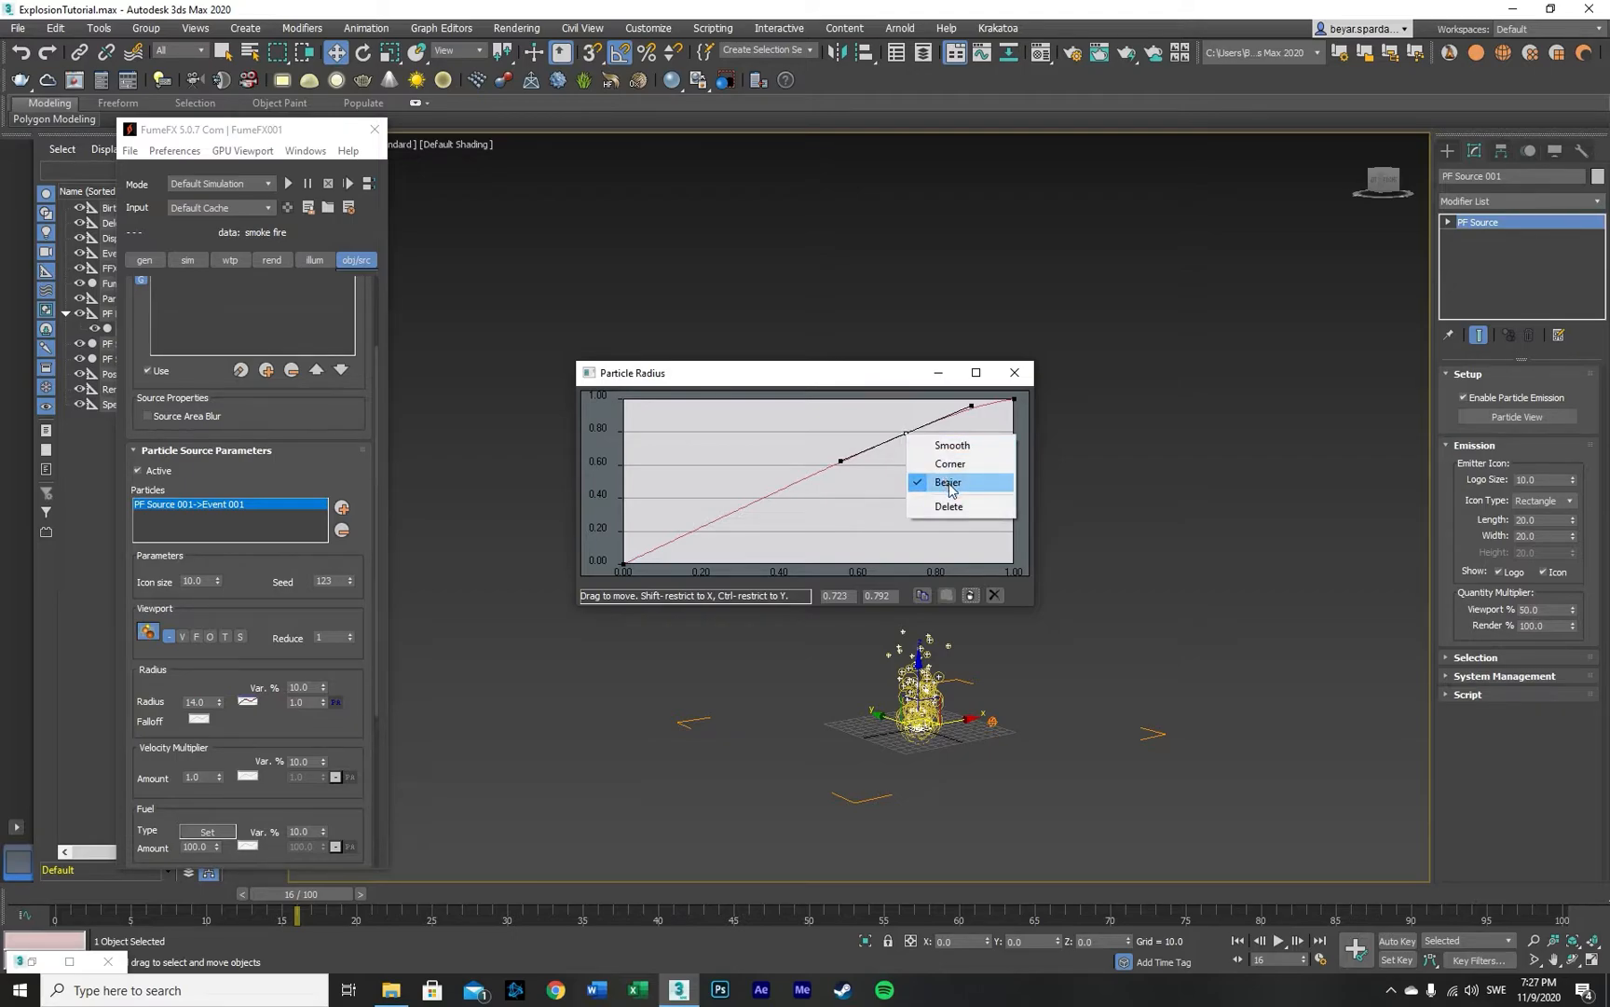
click(842, 462)
drag(842, 464, 956, 406)
click(939, 419)
click(1014, 374)
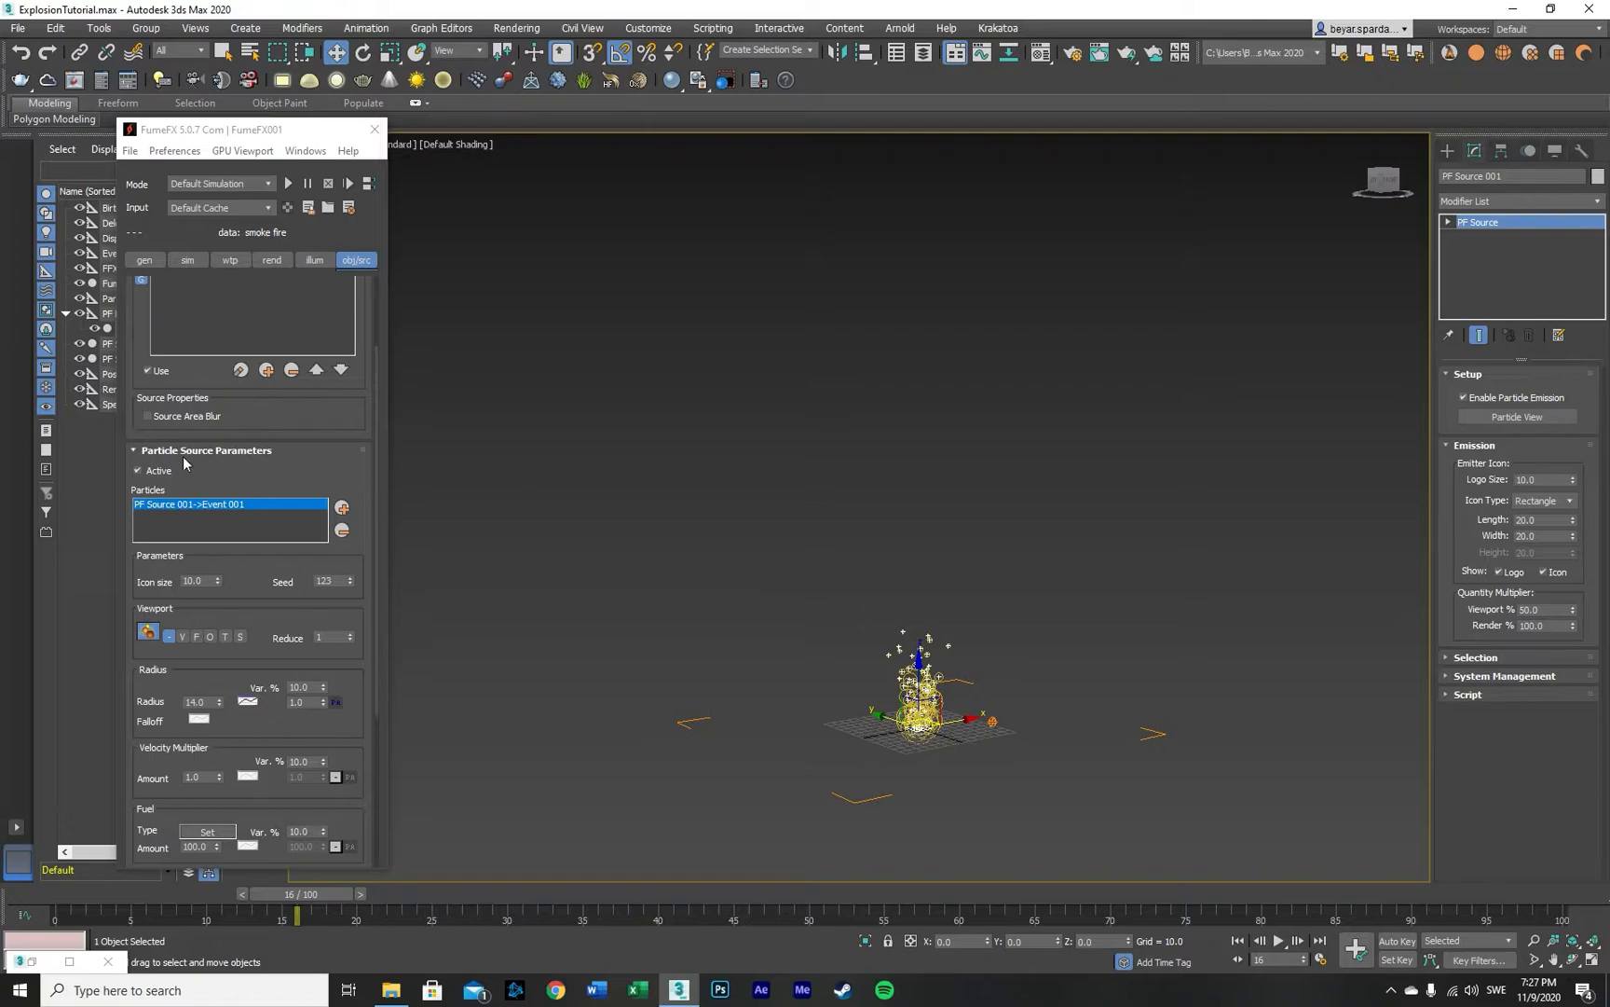
Step: Run the default FumeFX simulation, stop it around frame 55, and scrub to frame 40 to review the explosion
scroll(262, 678, up, 3)
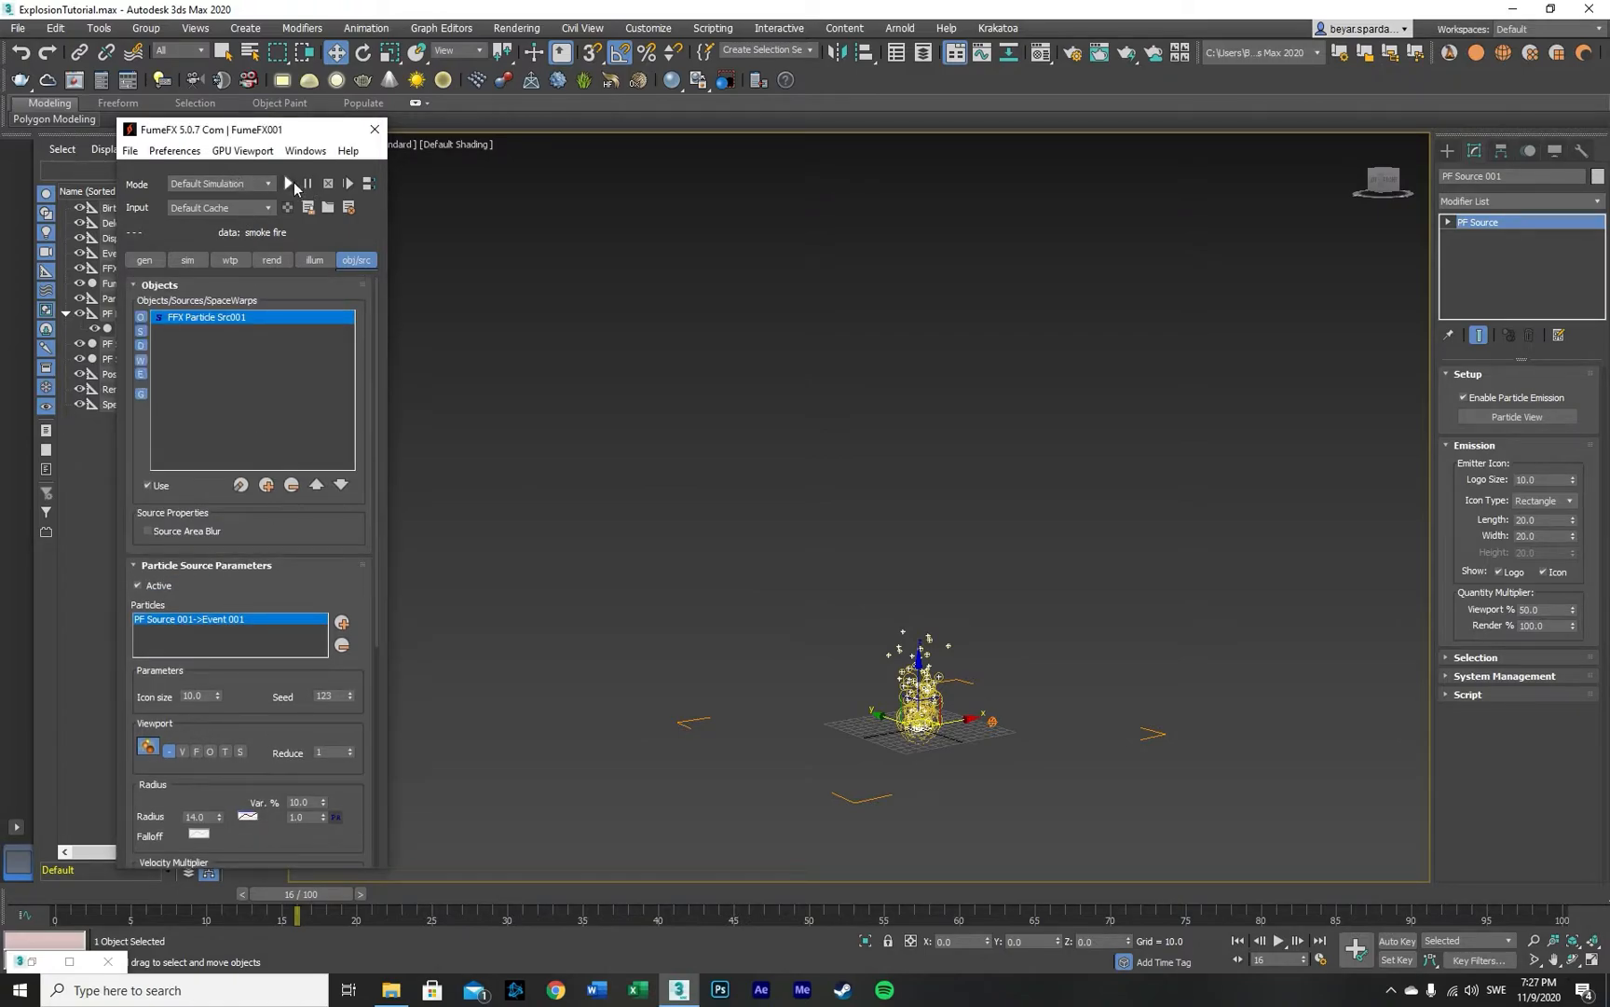
click(290, 184)
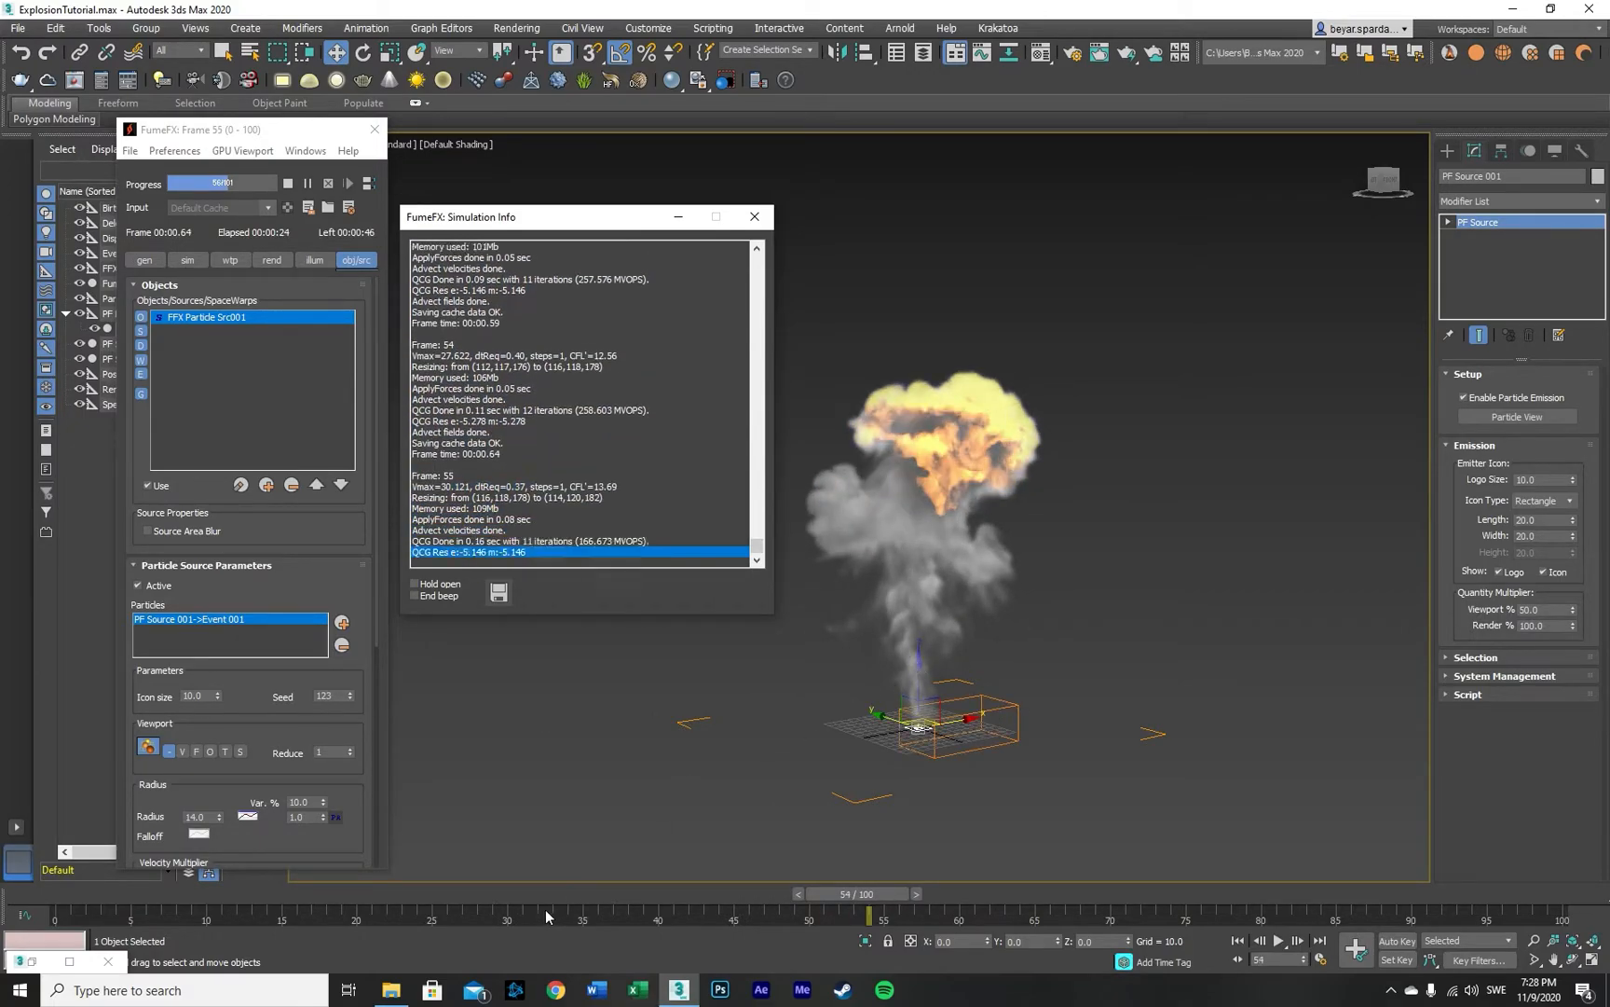
key(Escape)
drag(267, 894, 687, 832)
key(w)
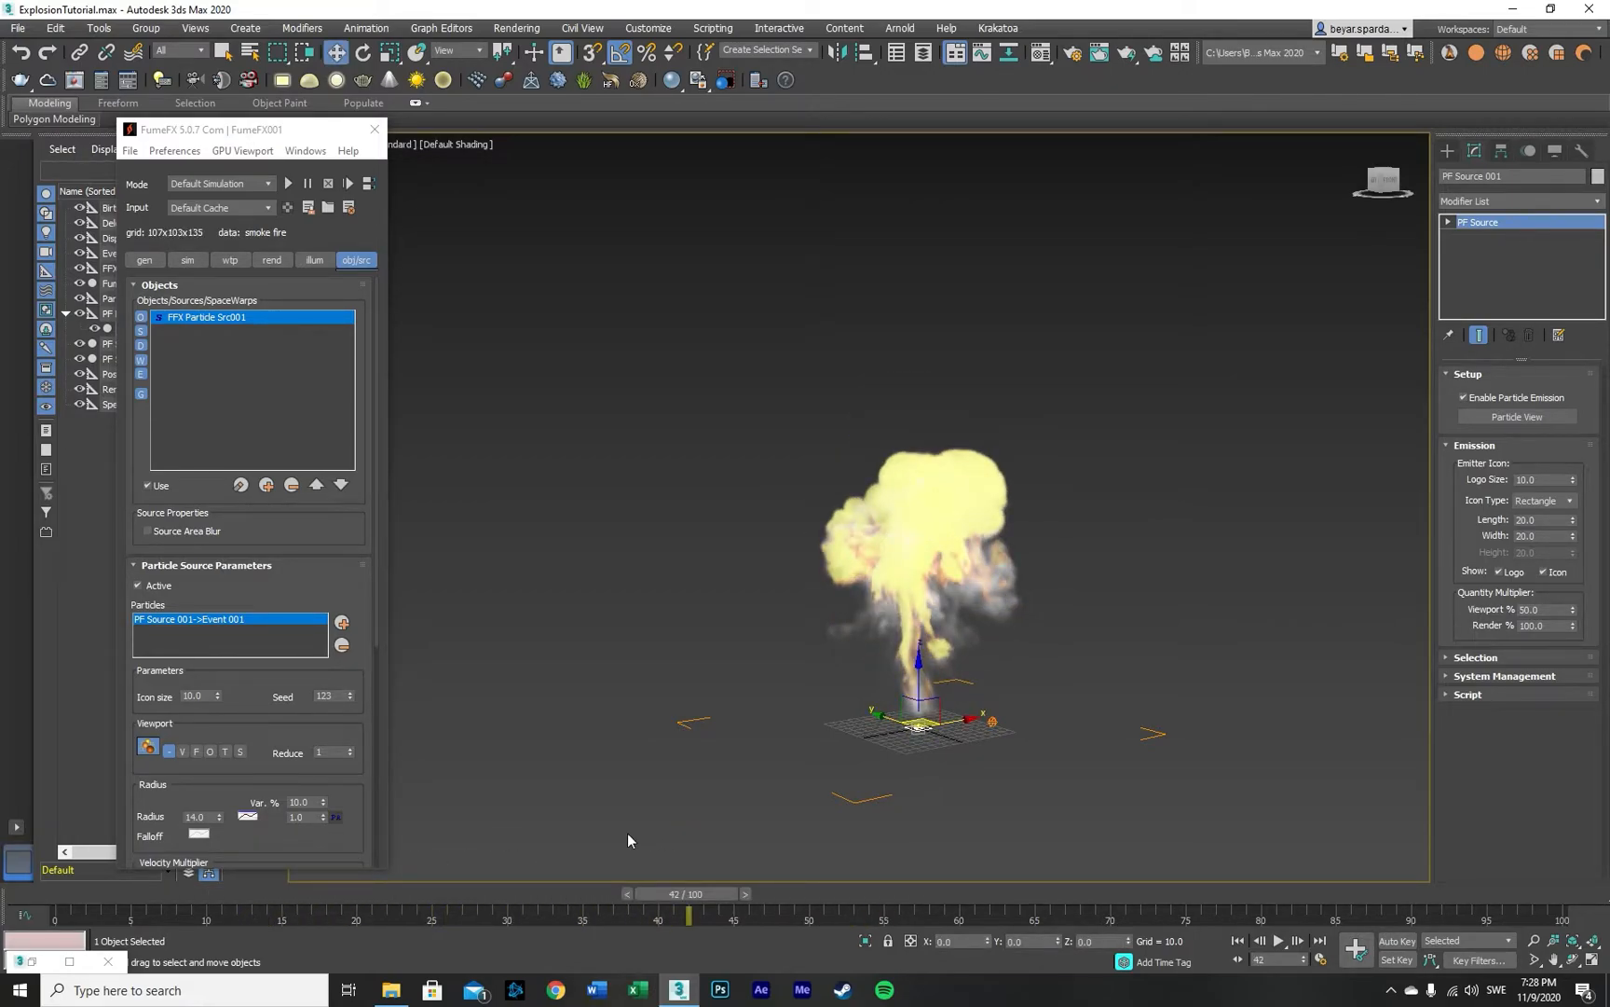
drag(109, 891, 662, 839)
key(w)
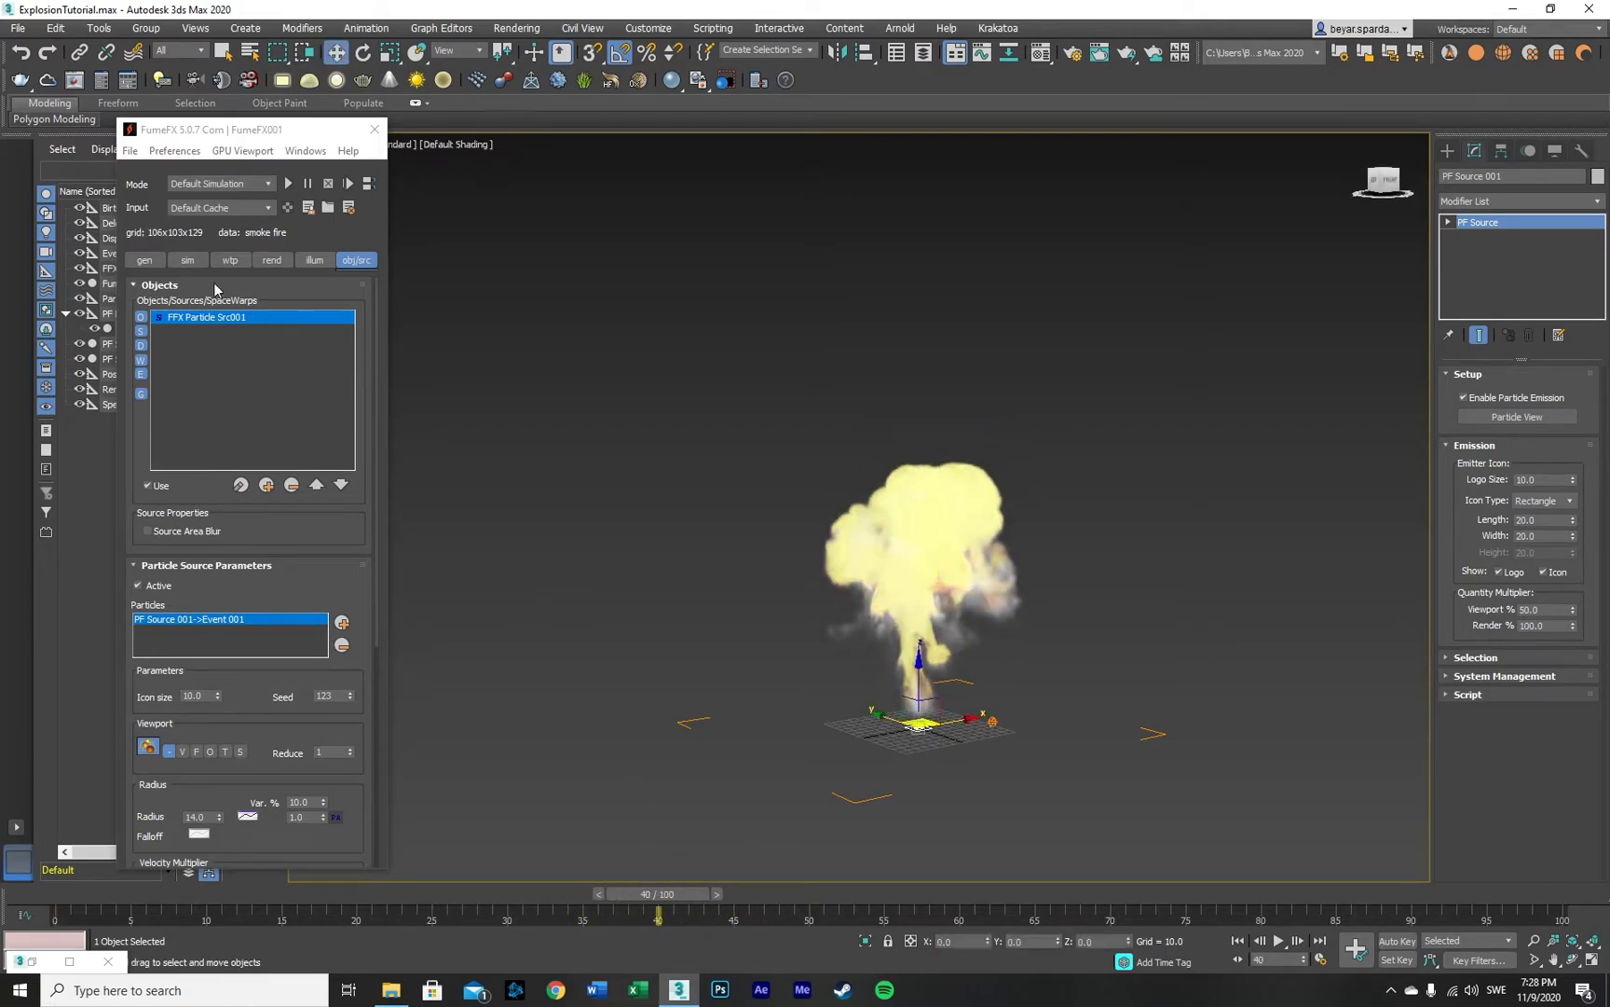
Step: Set the simulation grid Spacing to 1.386, rerun the default simulation, and stop it around frame 55
click(145, 260)
drag(351, 326, 360, 356)
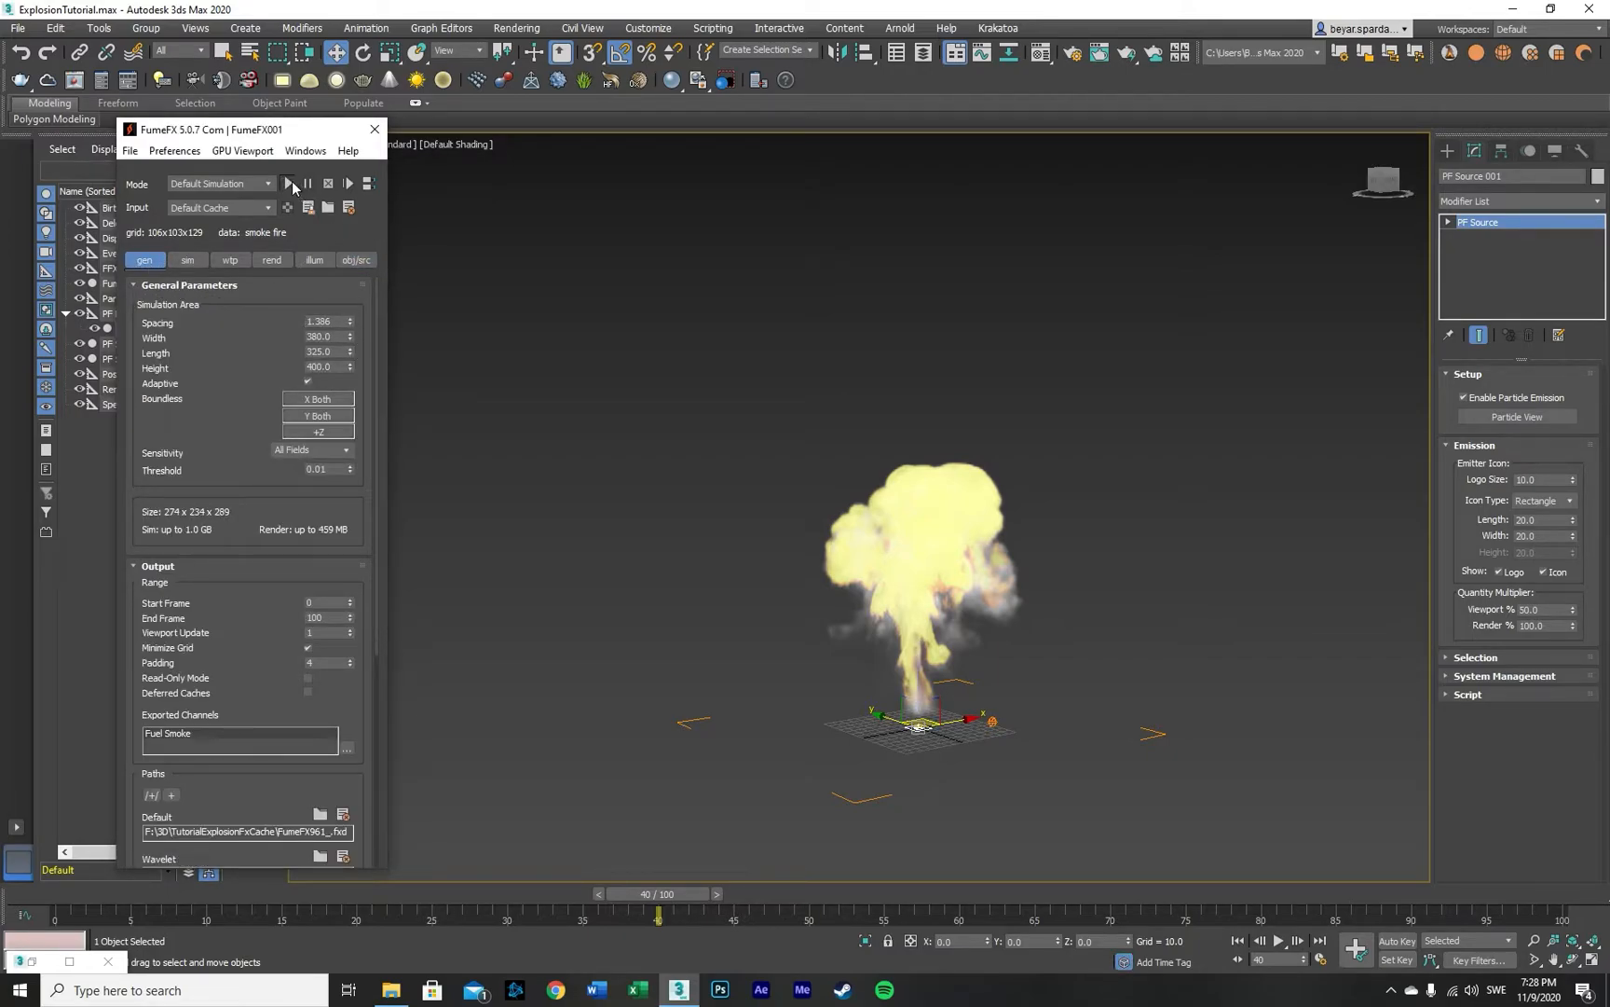
click(290, 184)
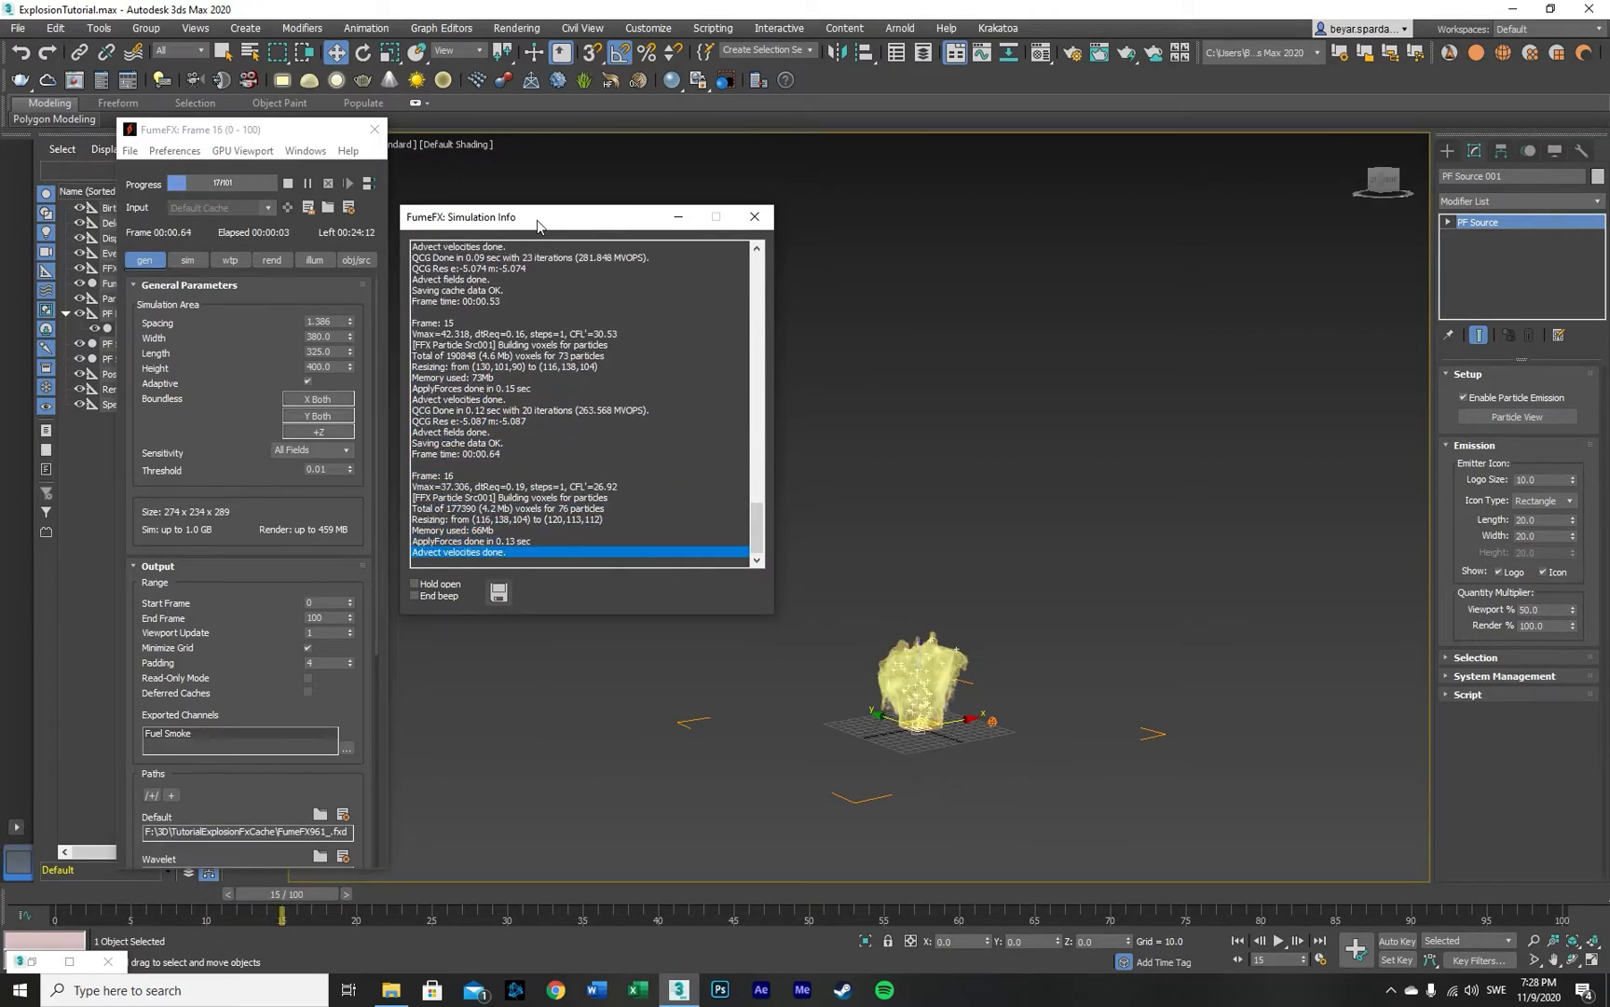
drag(537, 220, 500, 223)
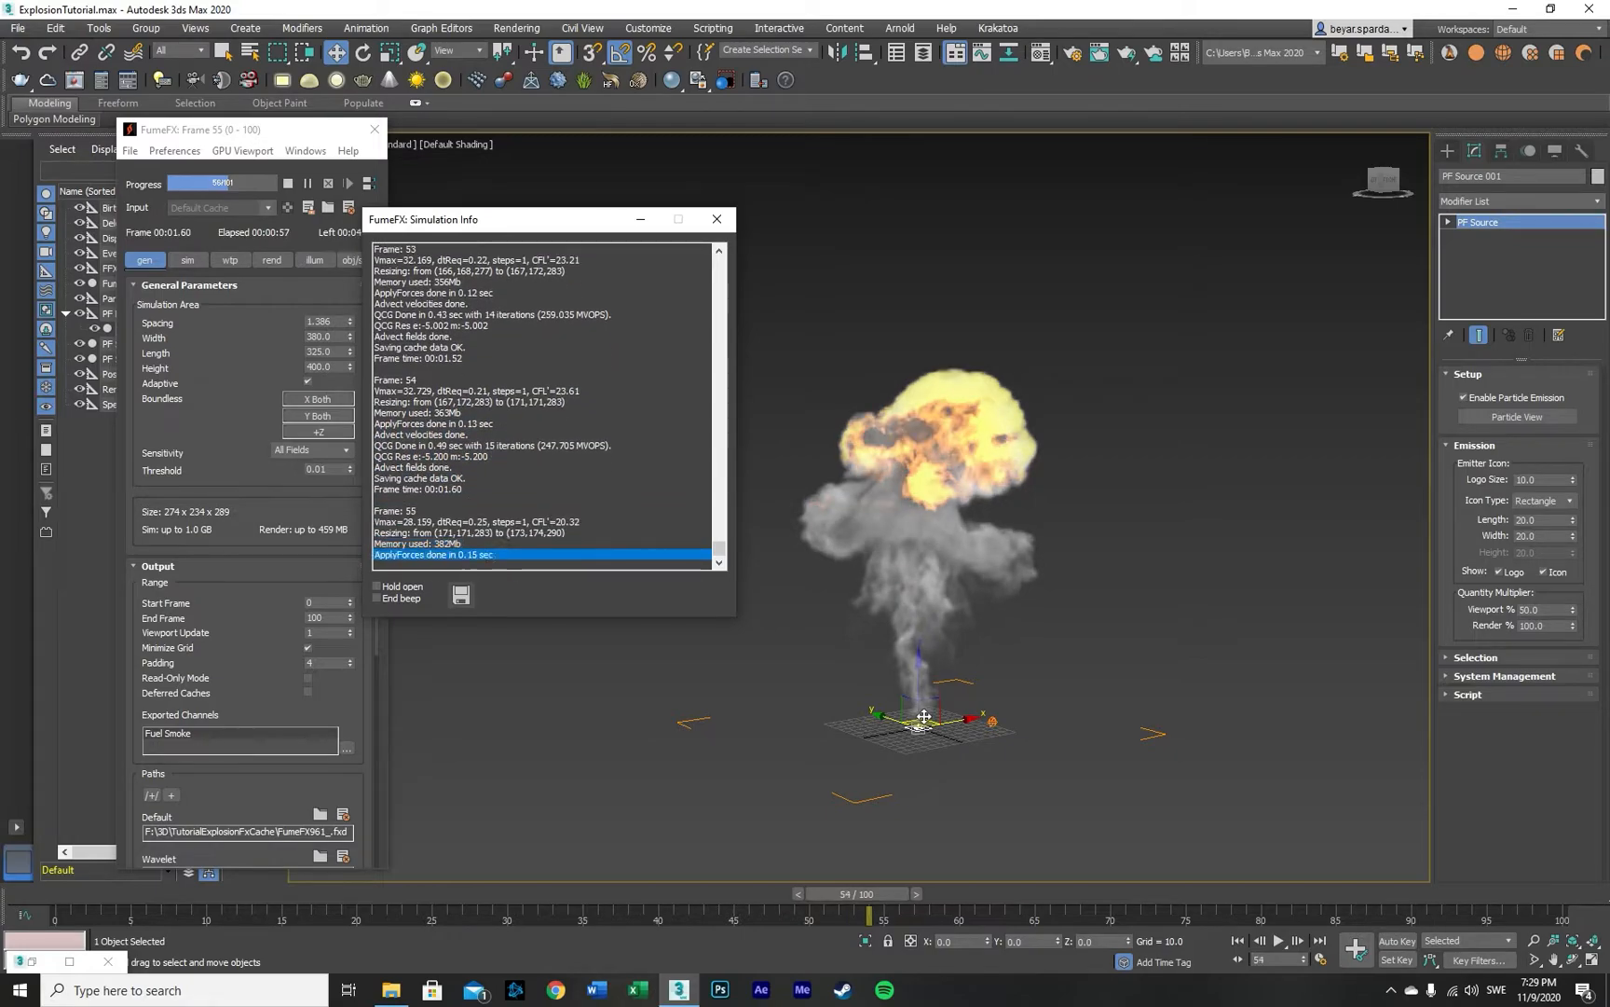
key(Escape)
Step: Scrub the finer simulation from its early frames to frame 30 to examine the explosion's shape
click(213, 894)
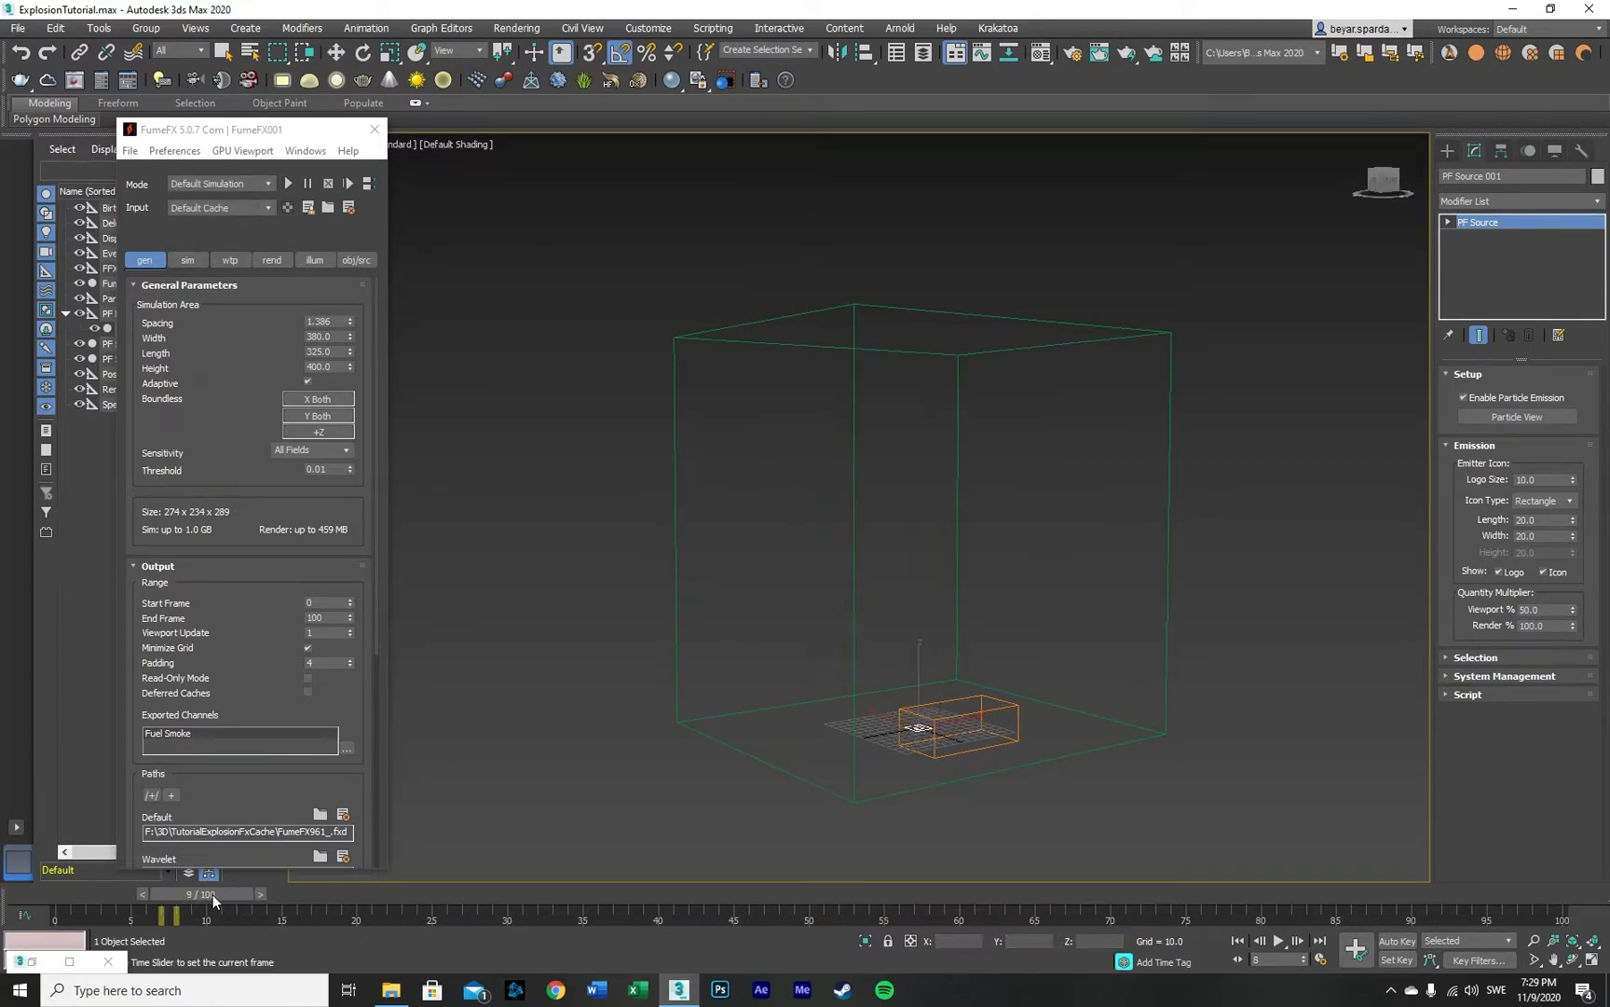
drag(534, 899, 231, 916)
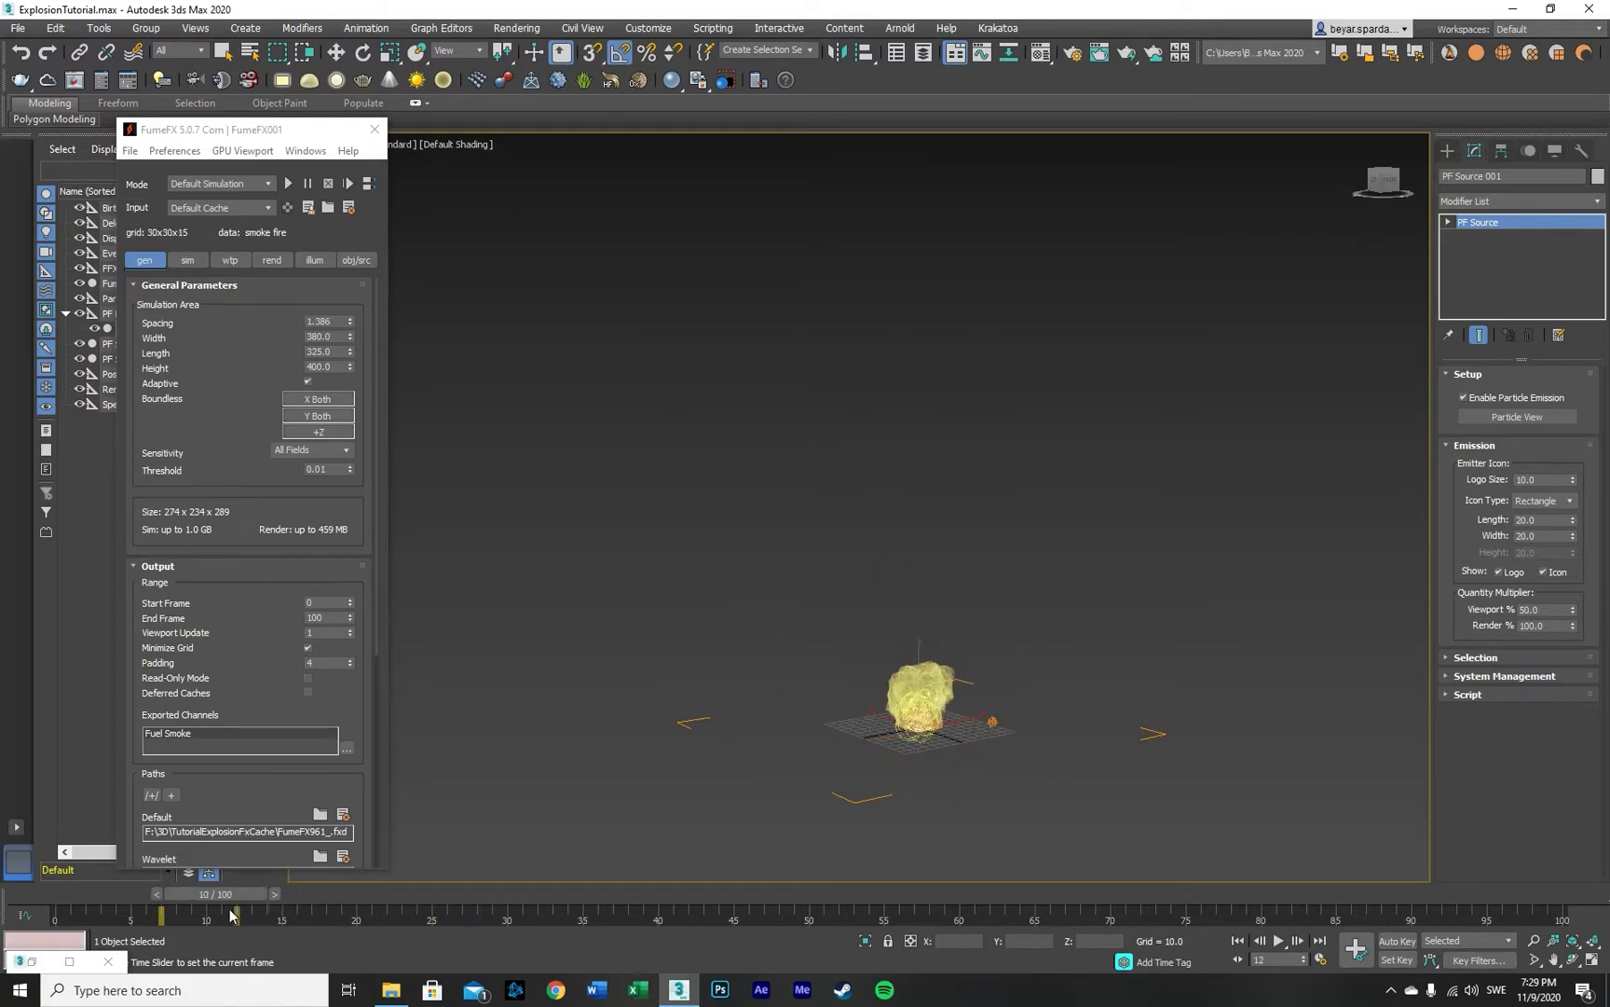
drag(340, 891, 508, 893)
key(w)
Step: Set the Z Blocking Sides option in the simulation settings to -Z
drag(196, 429, 206, 476)
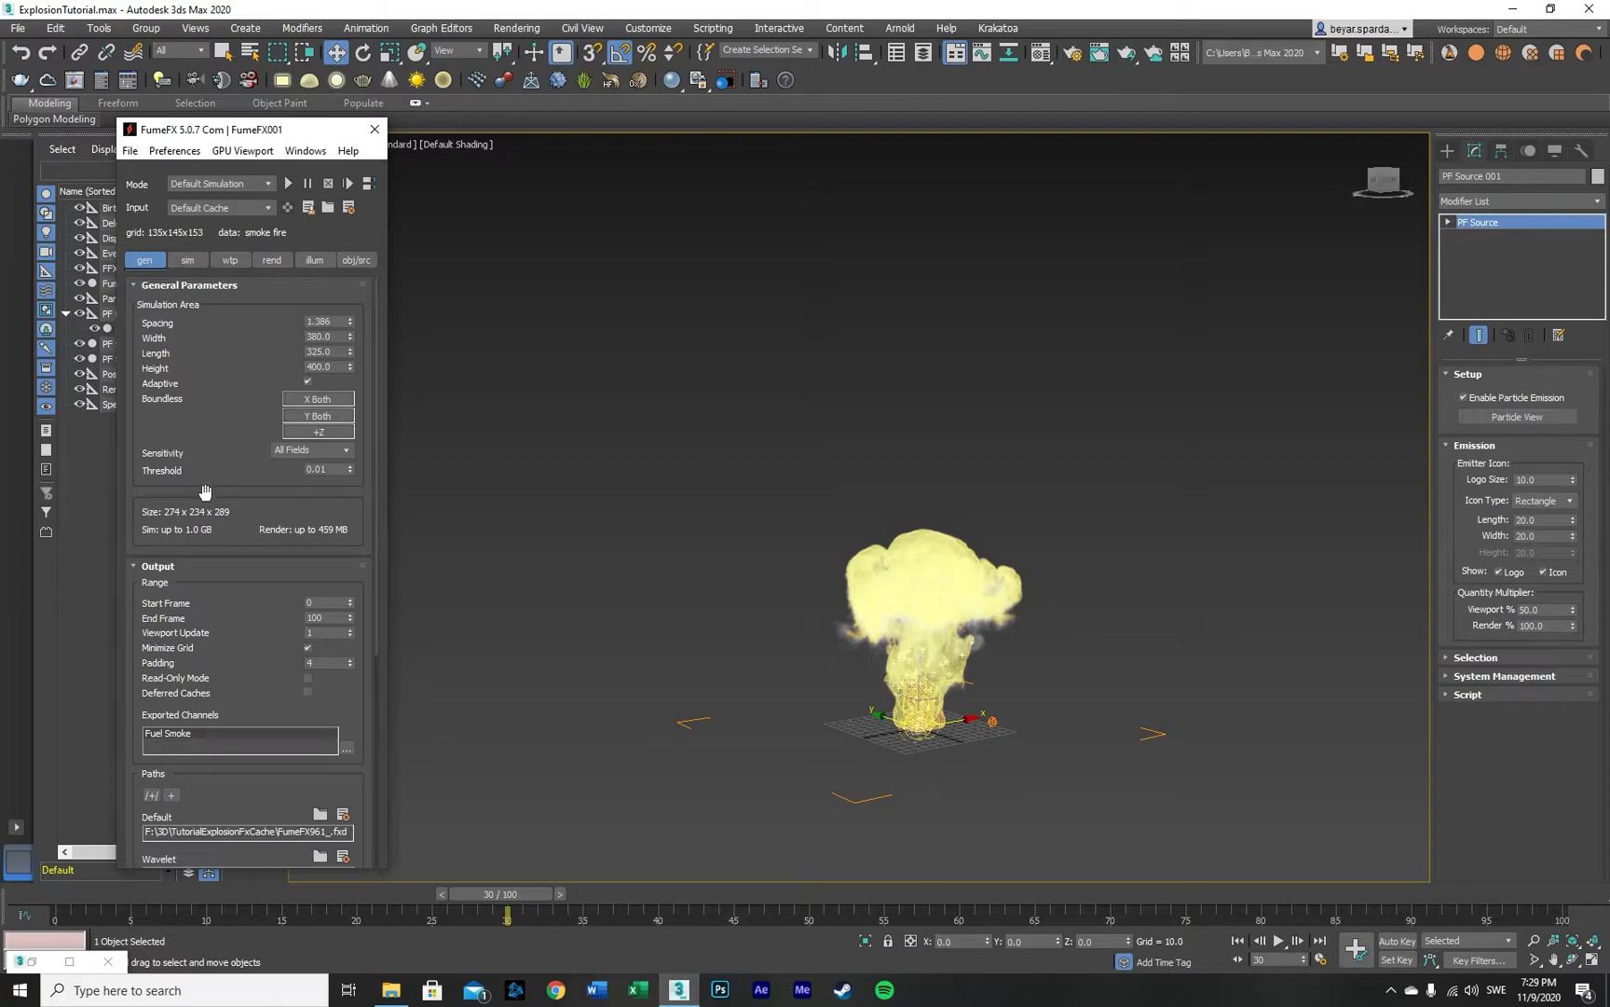
click(187, 260)
drag(188, 578, 168, 645)
click(187, 262)
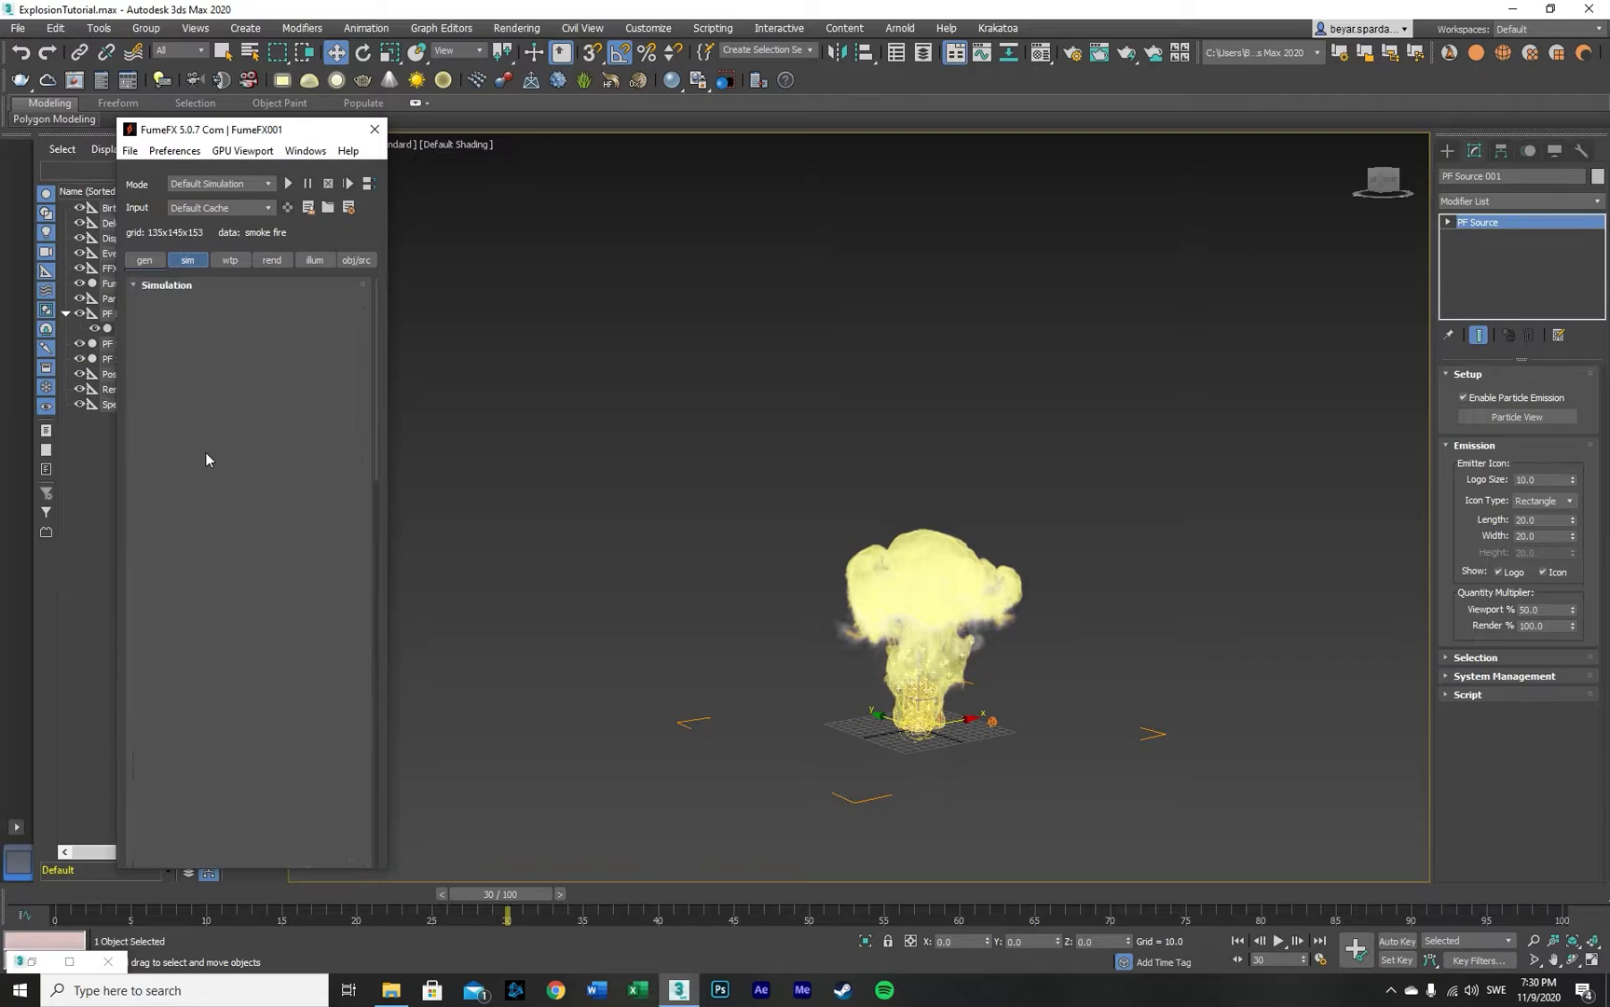
drag(184, 660, 181, 715)
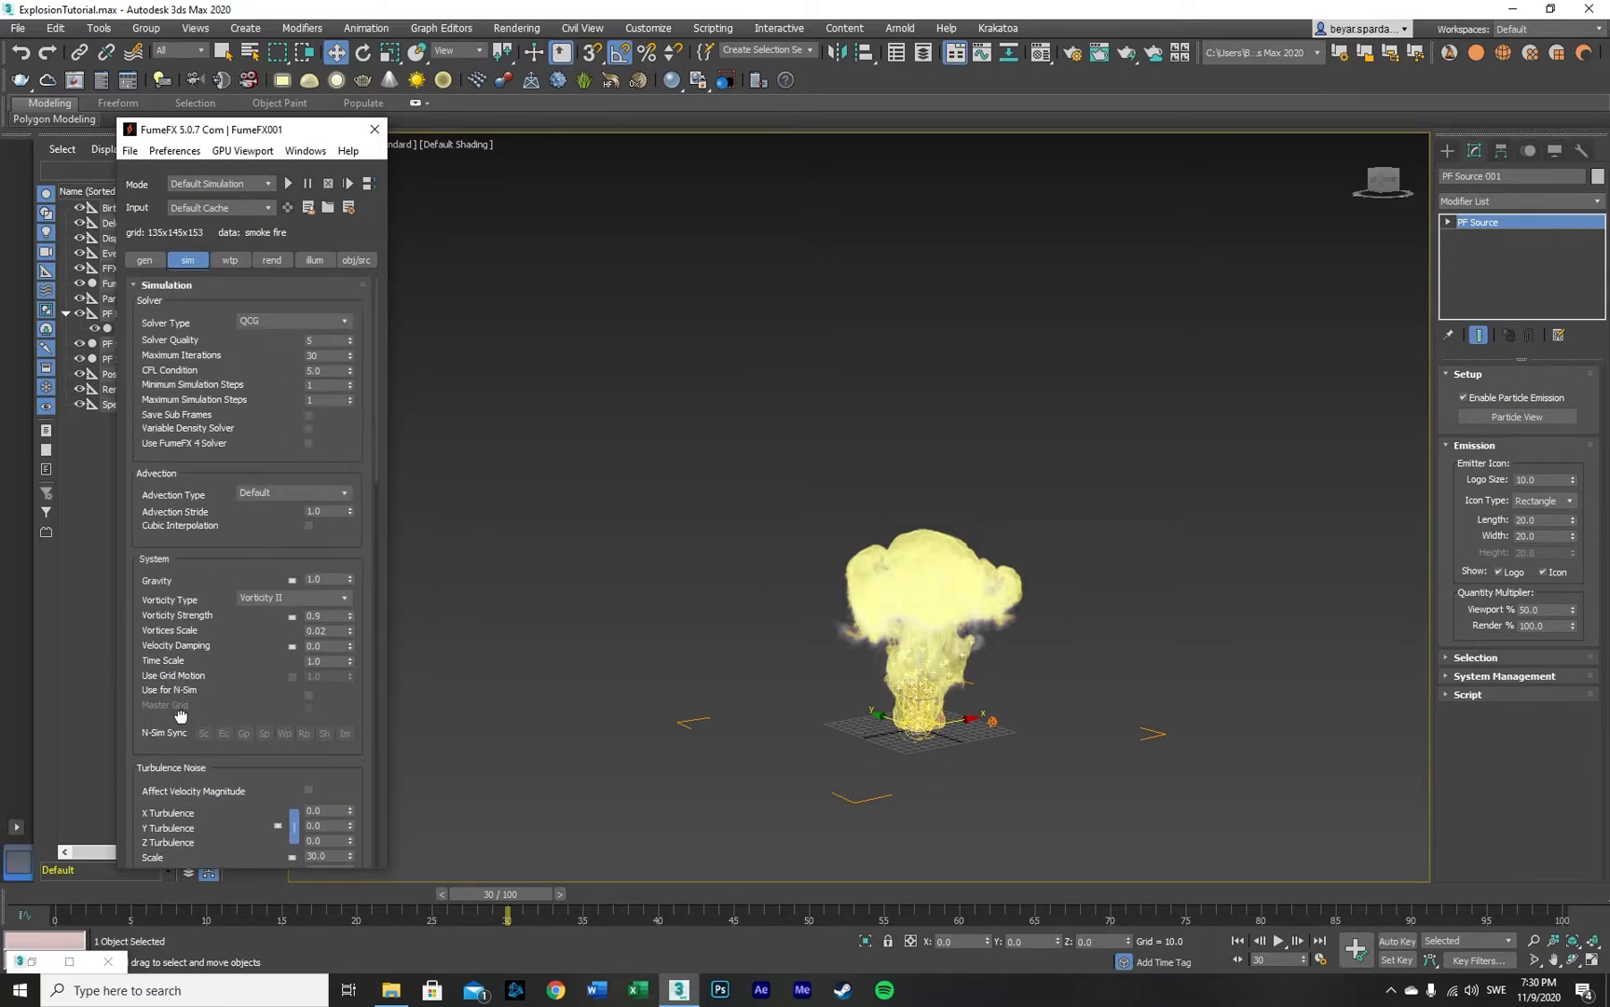
drag(212, 599, 221, 389)
drag(225, 577, 246, 298)
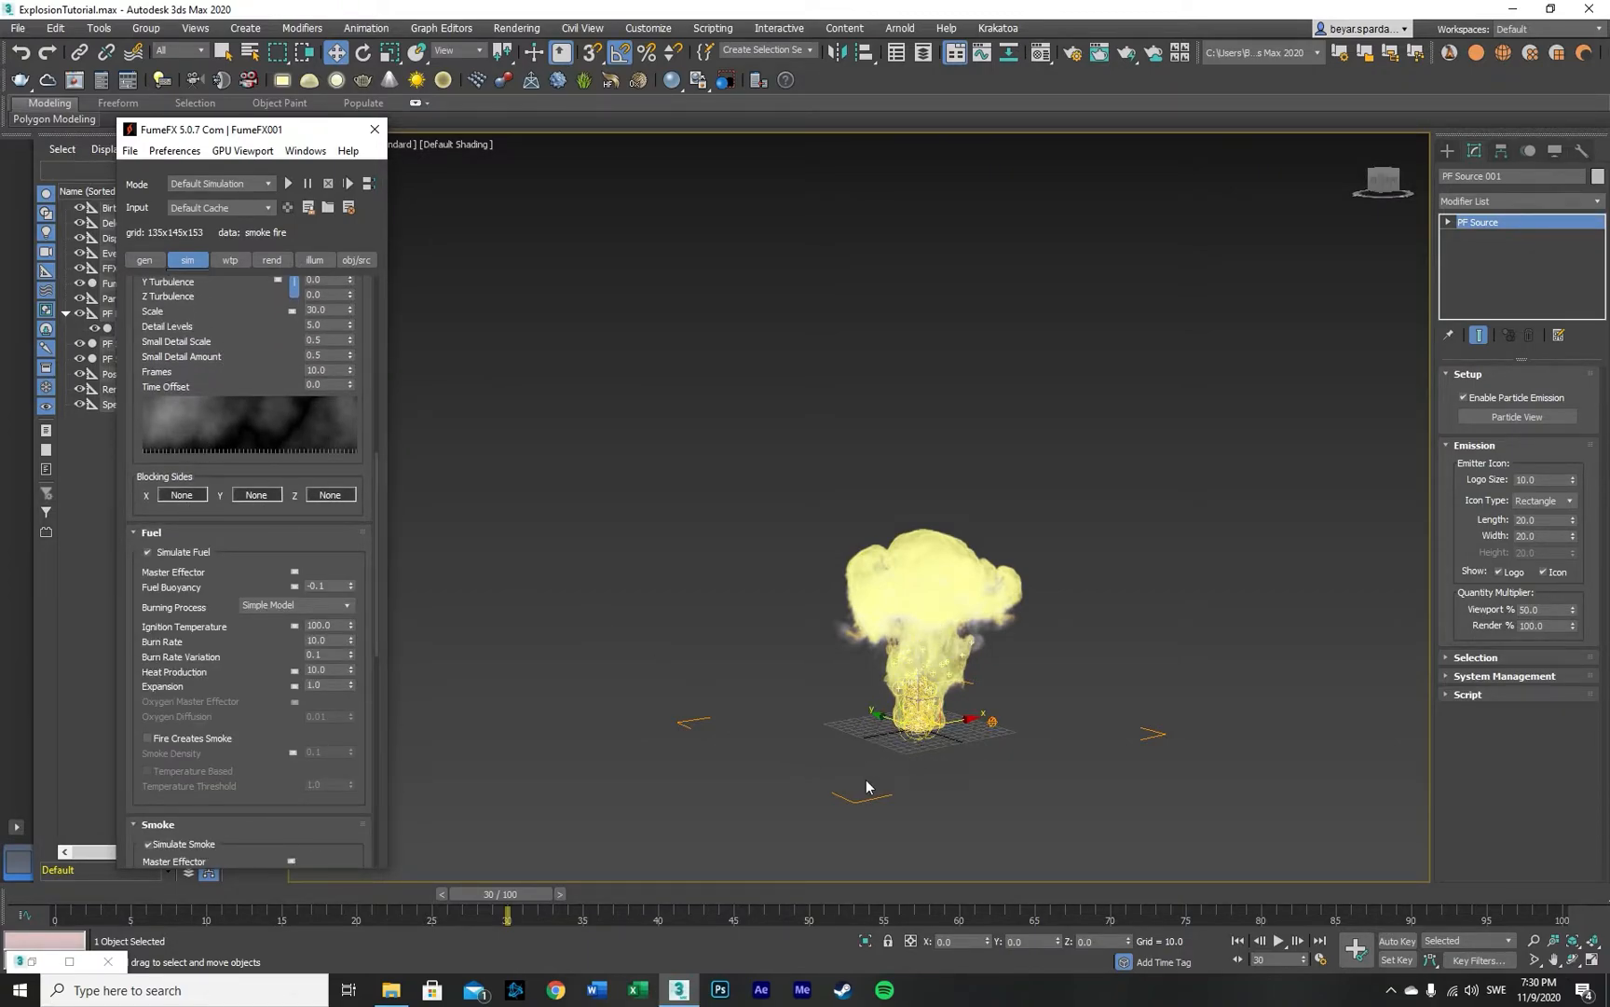
click(327, 496)
click(368, 526)
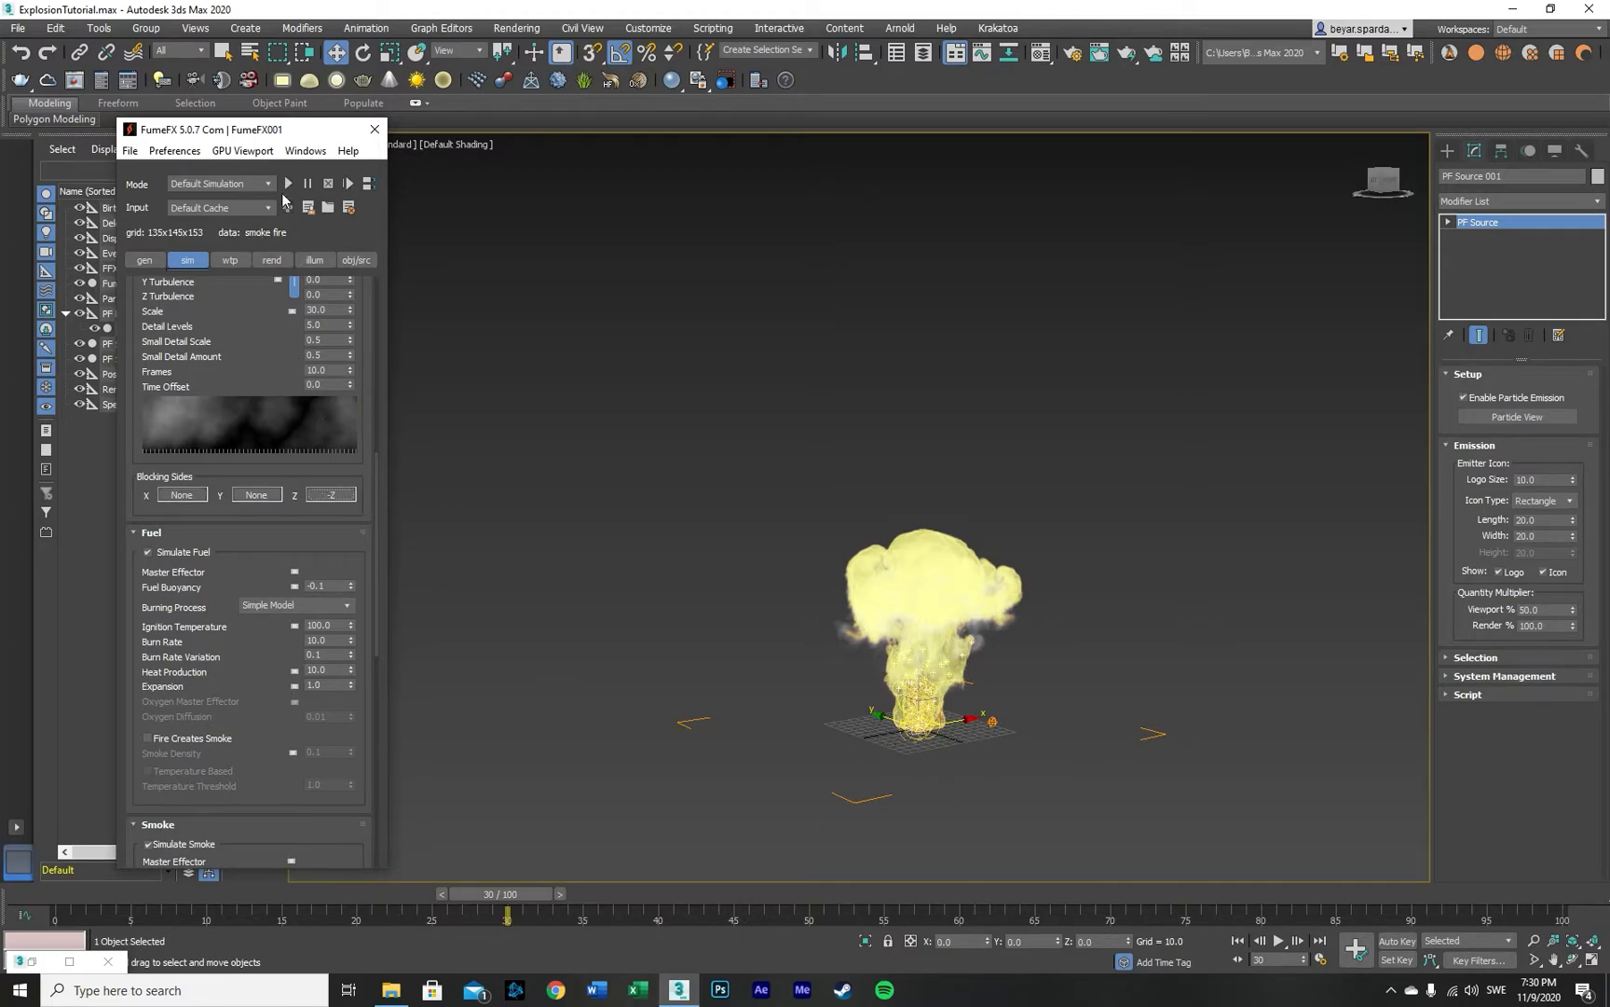
Step: Run the default simulation with the -Z blocking side through frame 100, close the preview video, and scrub to frame 39
click(332, 496)
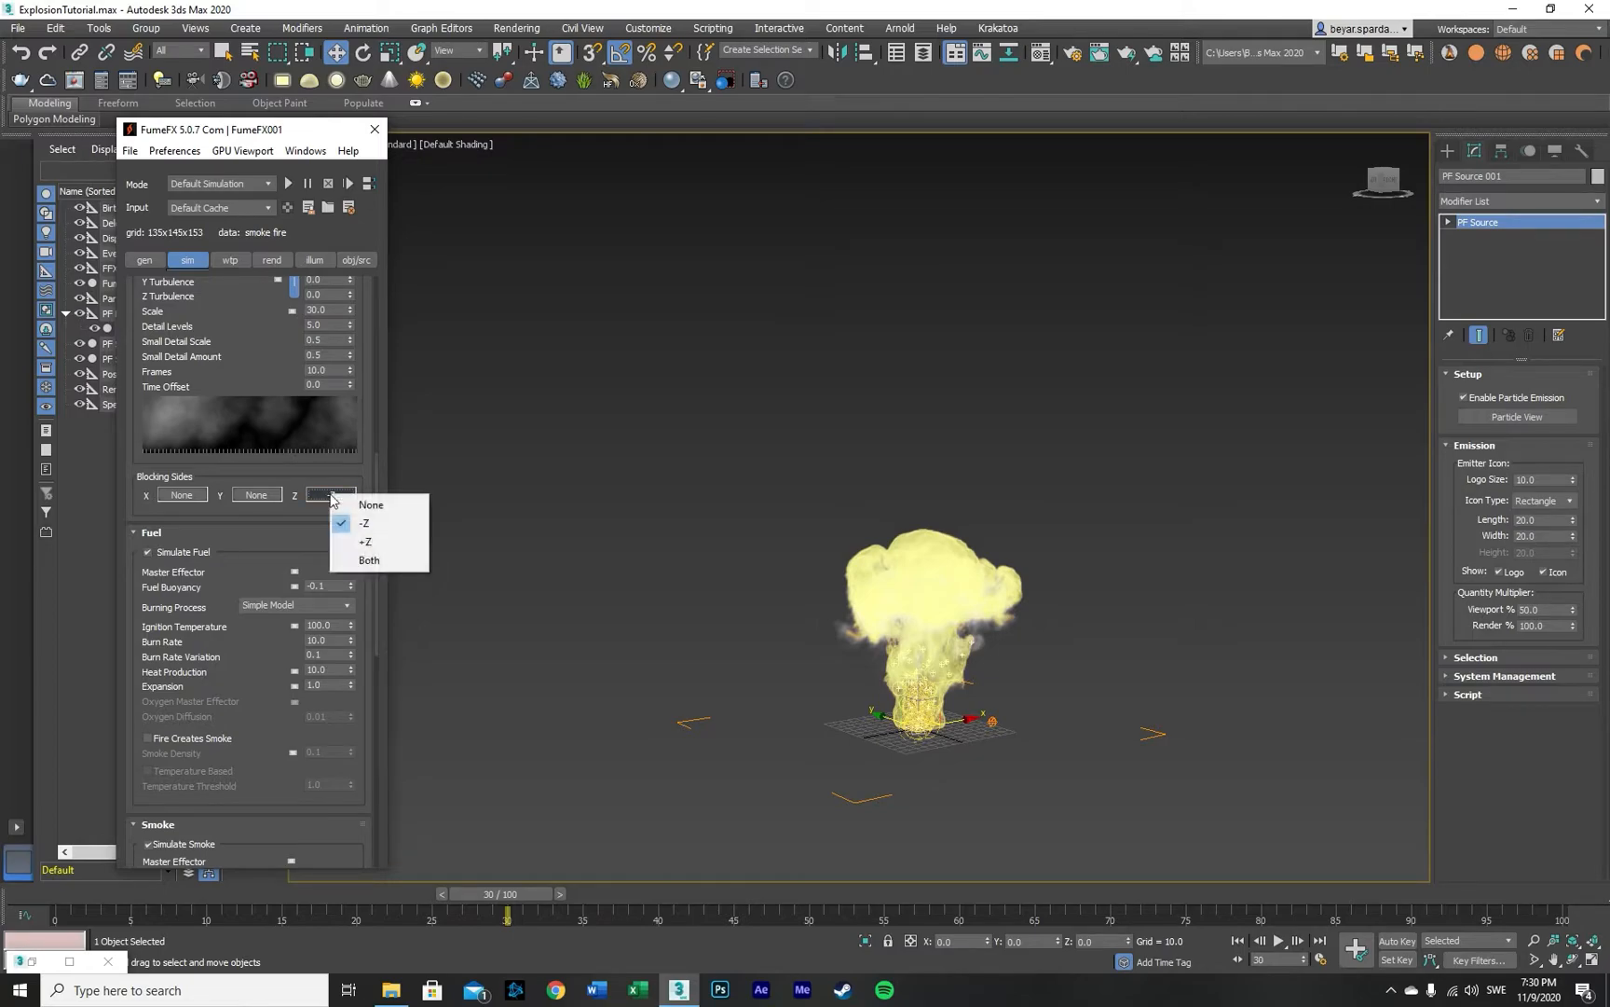
click(290, 183)
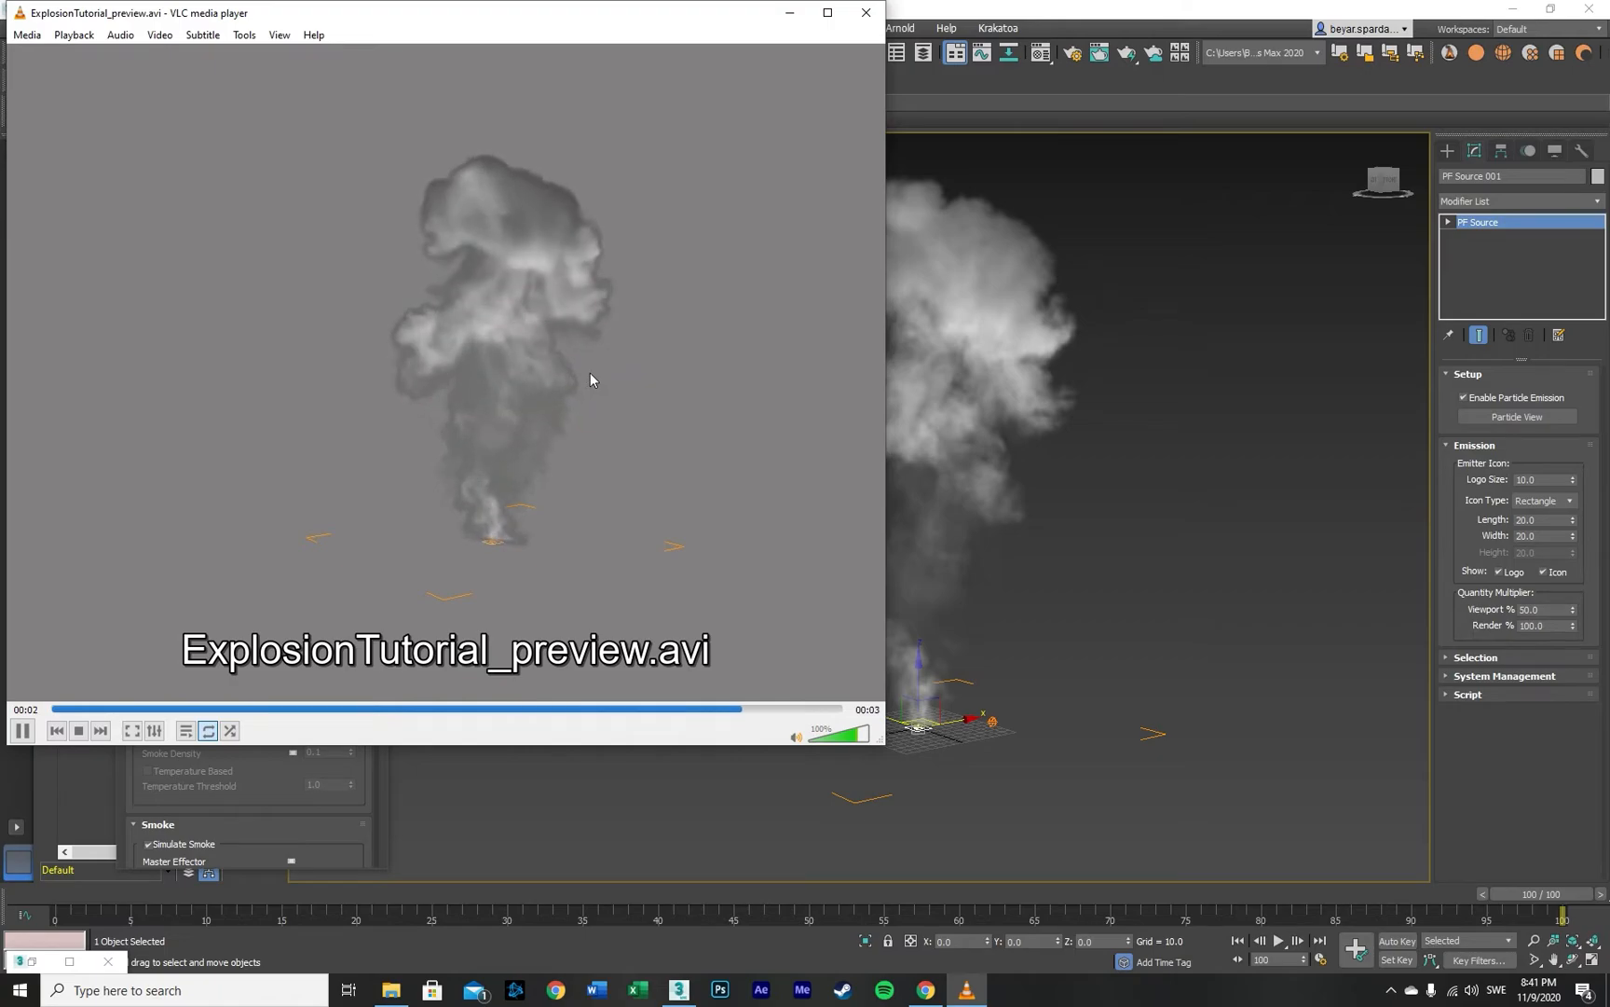
click(871, 16)
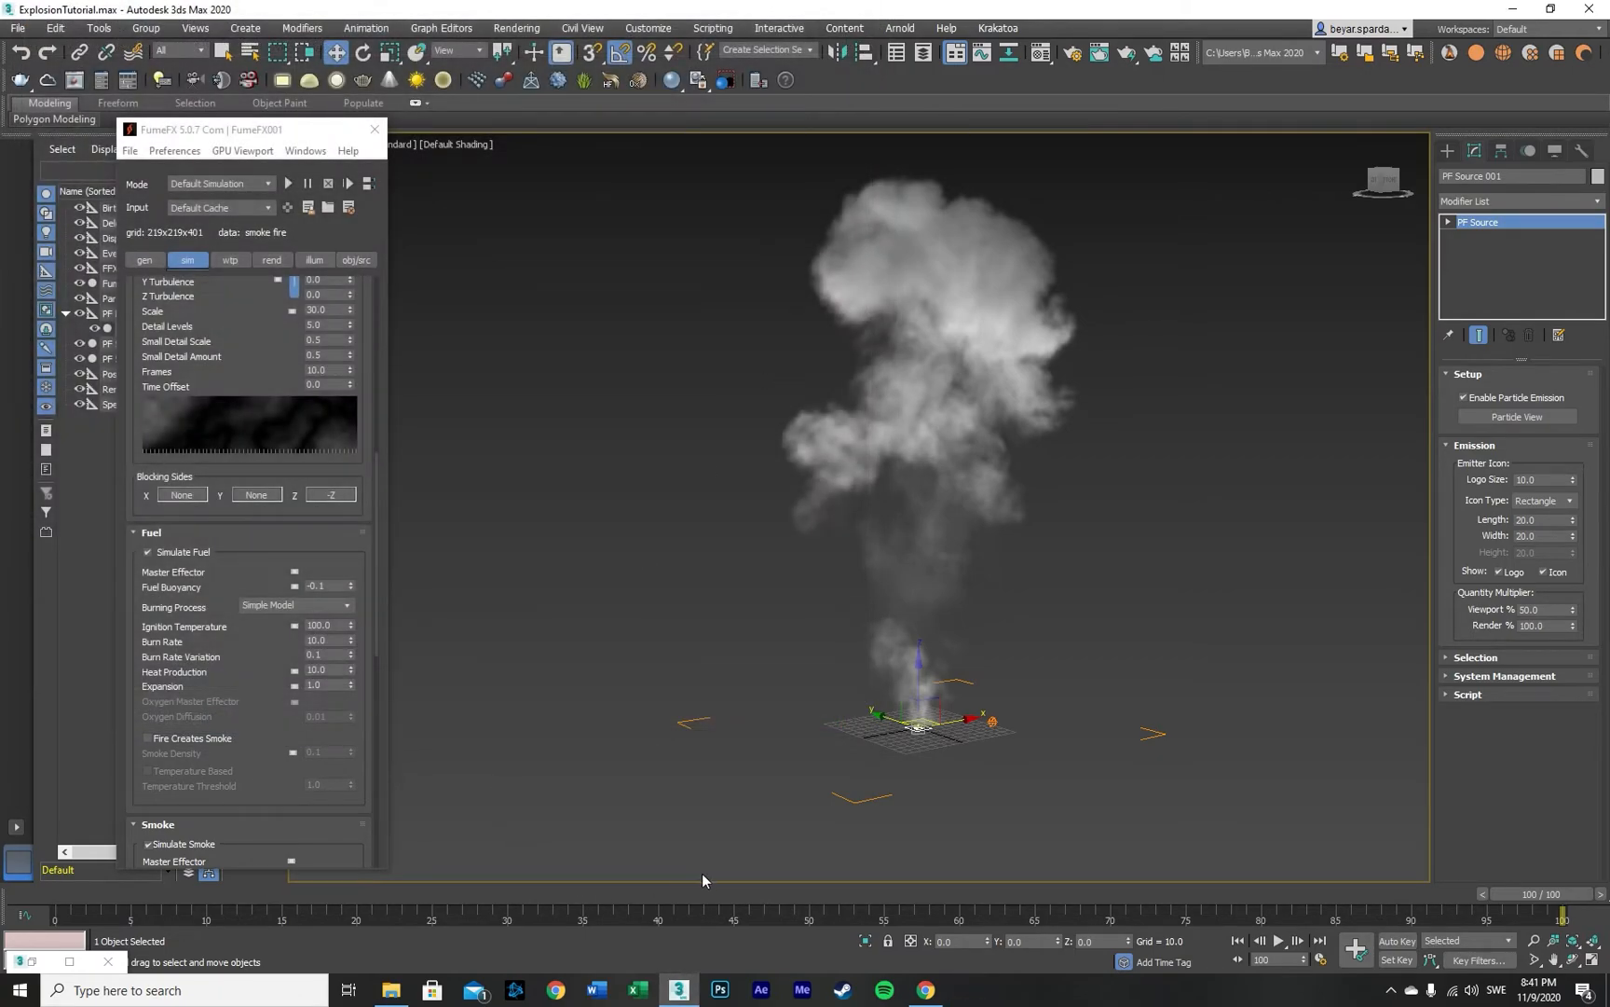
drag(728, 898, 647, 866)
key(w)
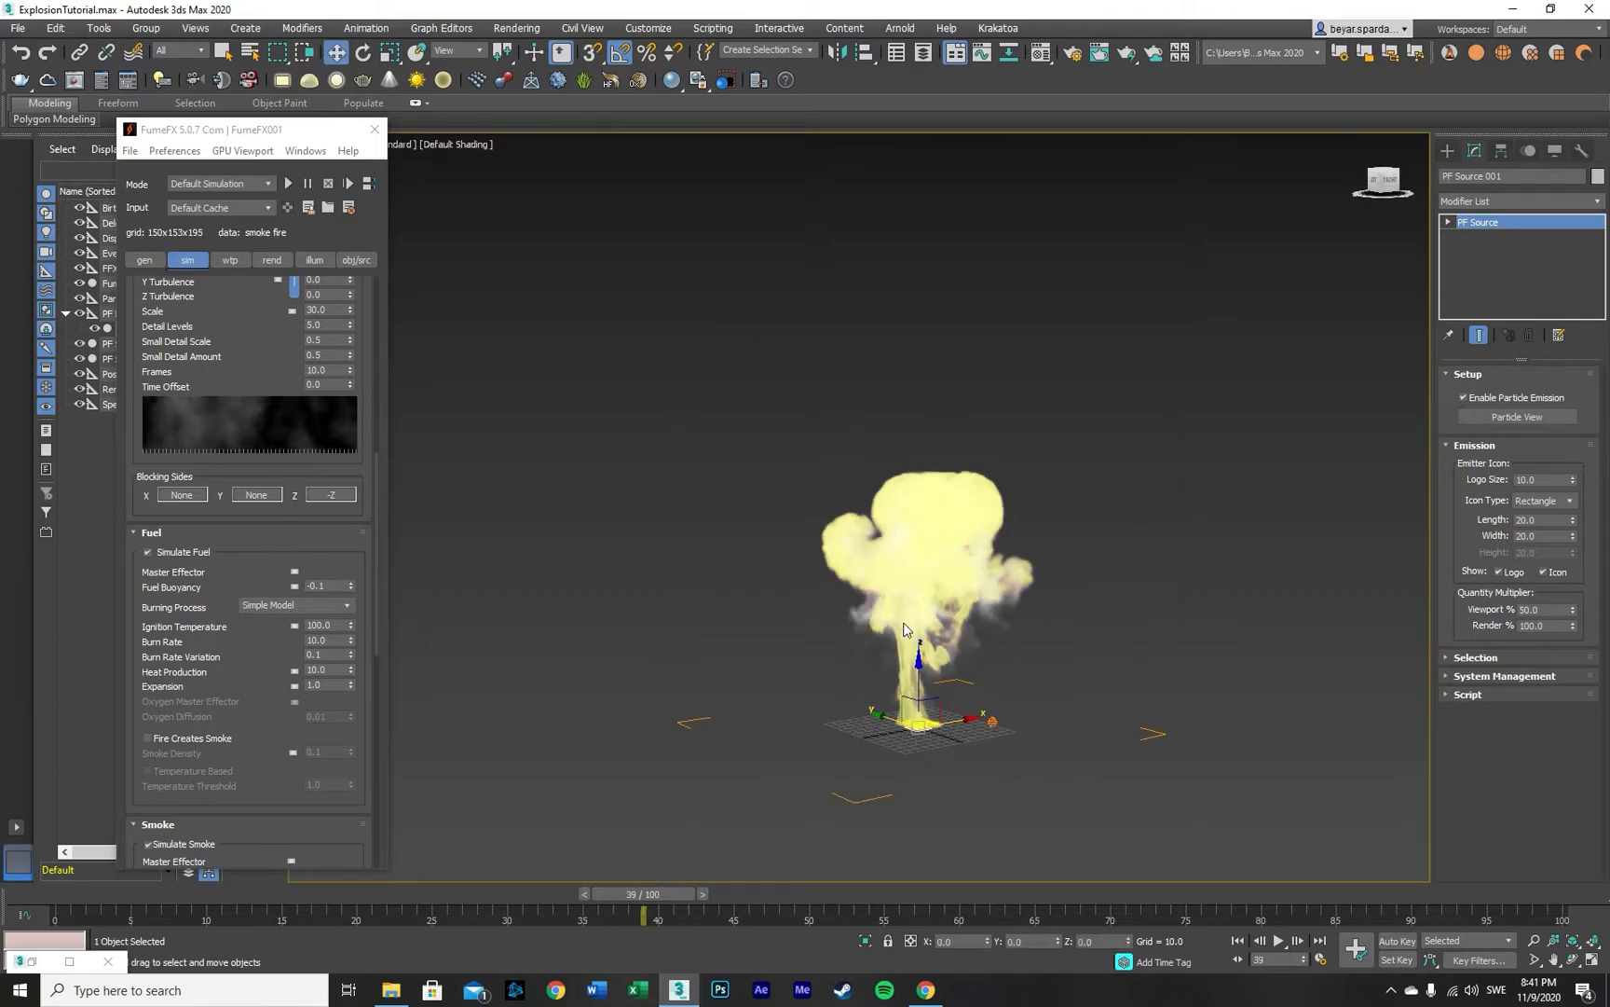
Step: Enable Key mode for the Fire color in the rendering settings and open its gradient for editing
click(270, 262)
scroll(270, 521, down, 3)
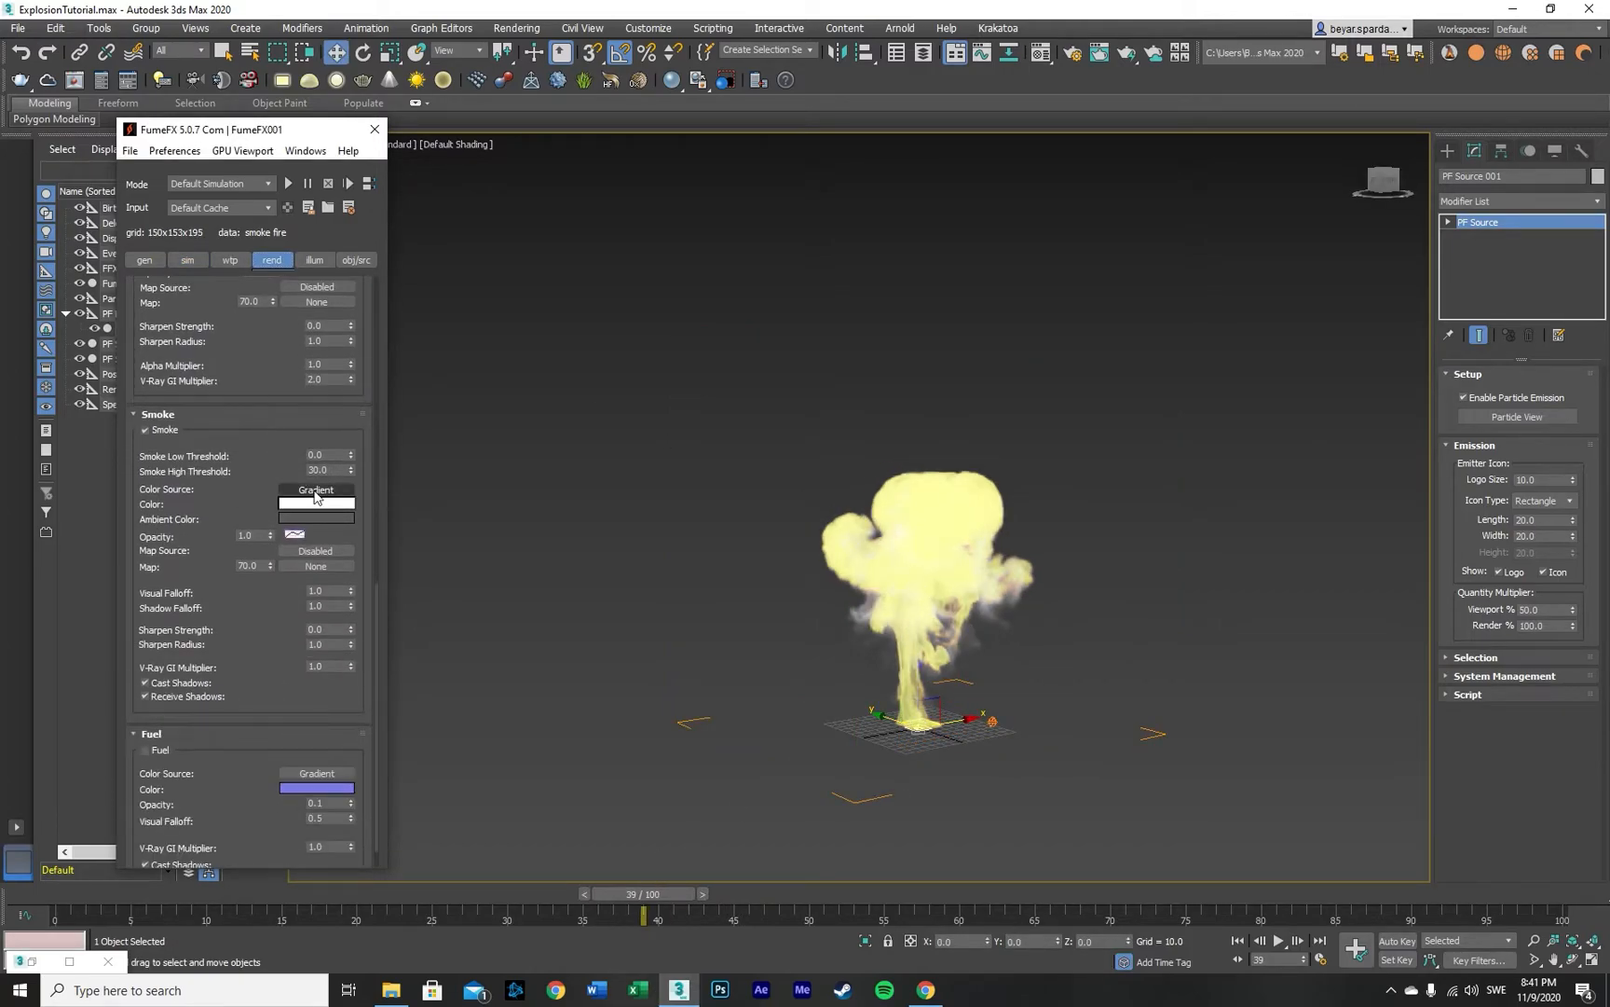
right_click(325, 502)
click(175, 484)
scroll(277, 519, up, 5)
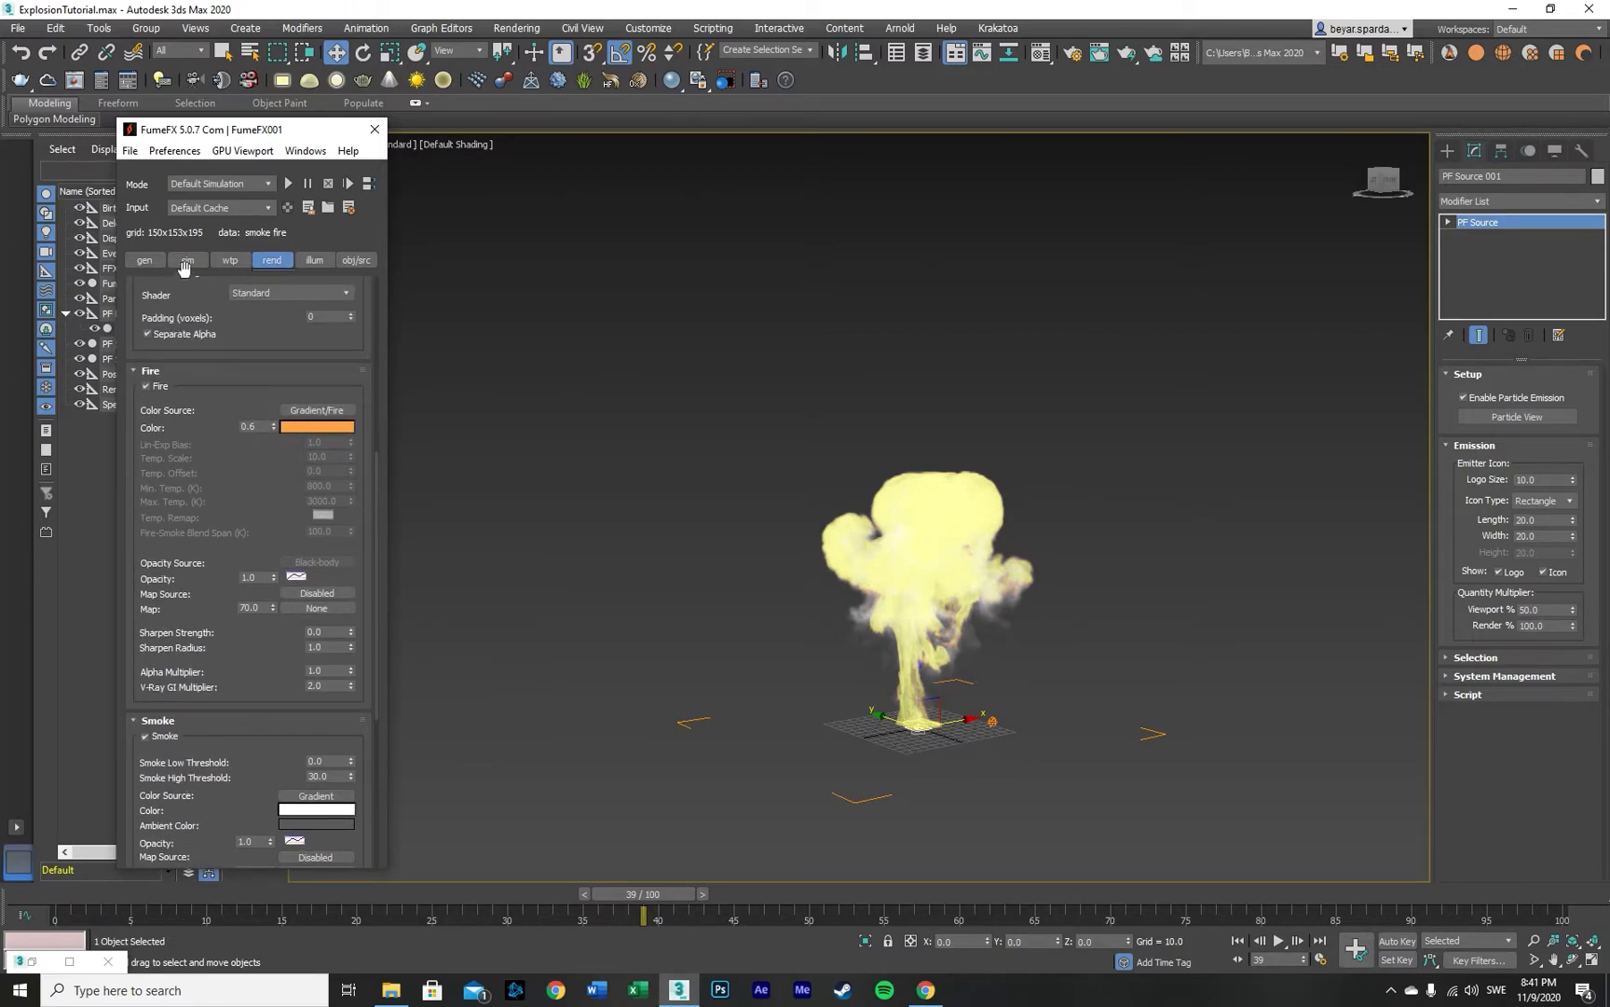
right_click(320, 430)
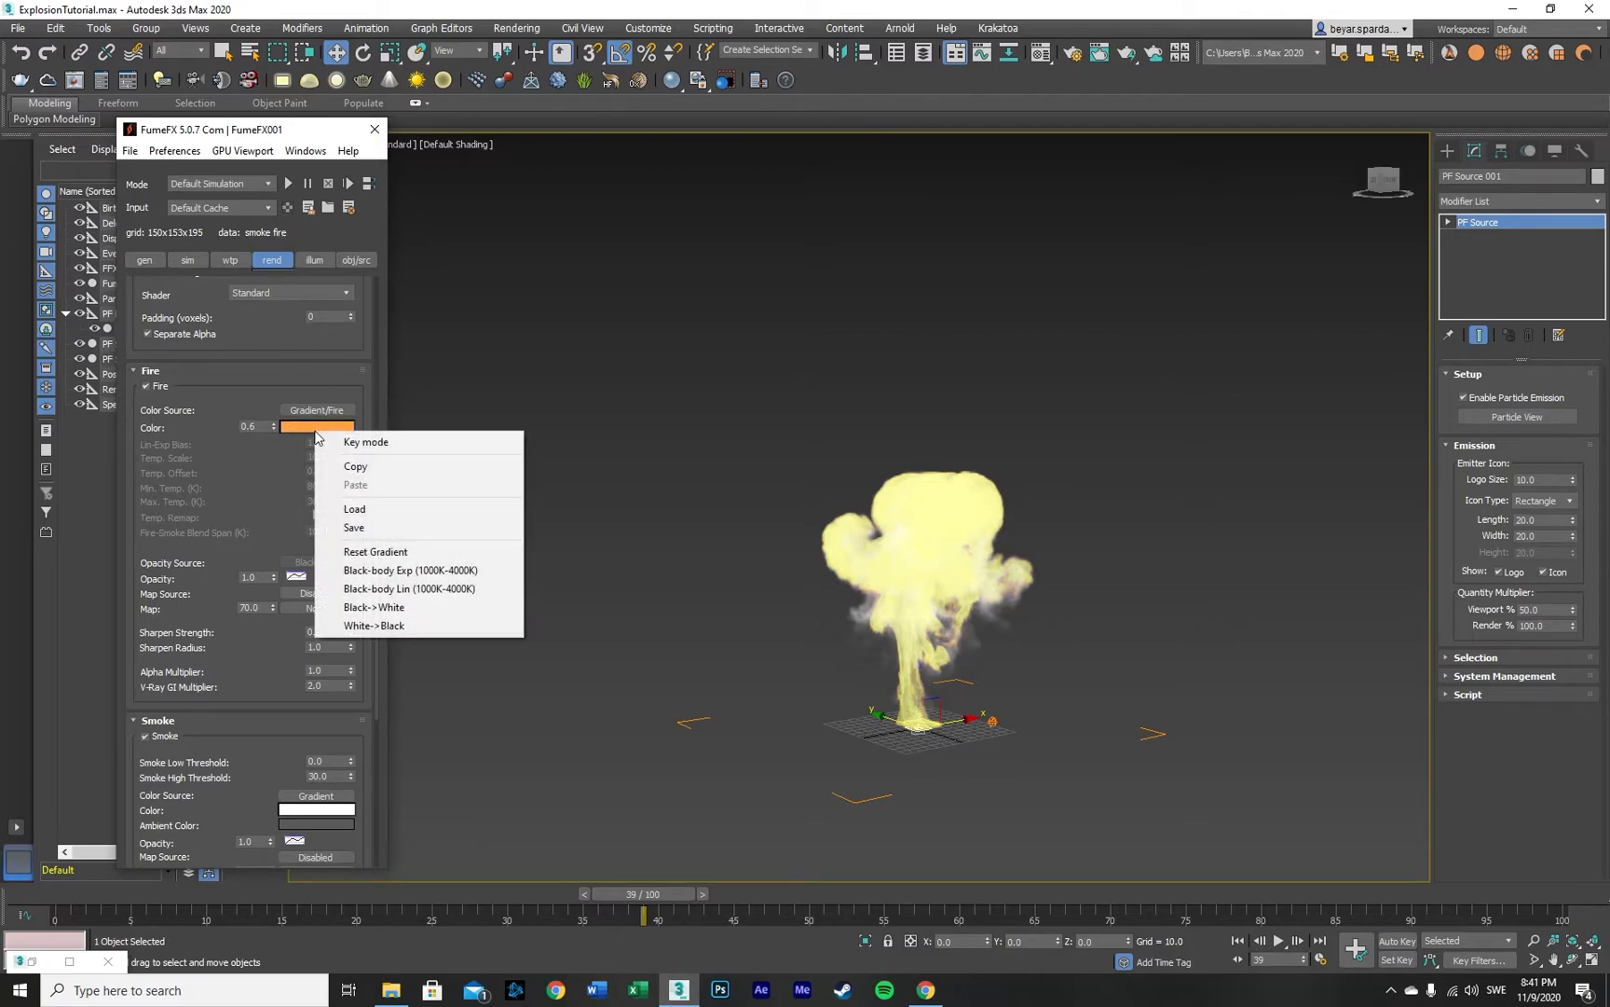
click(370, 442)
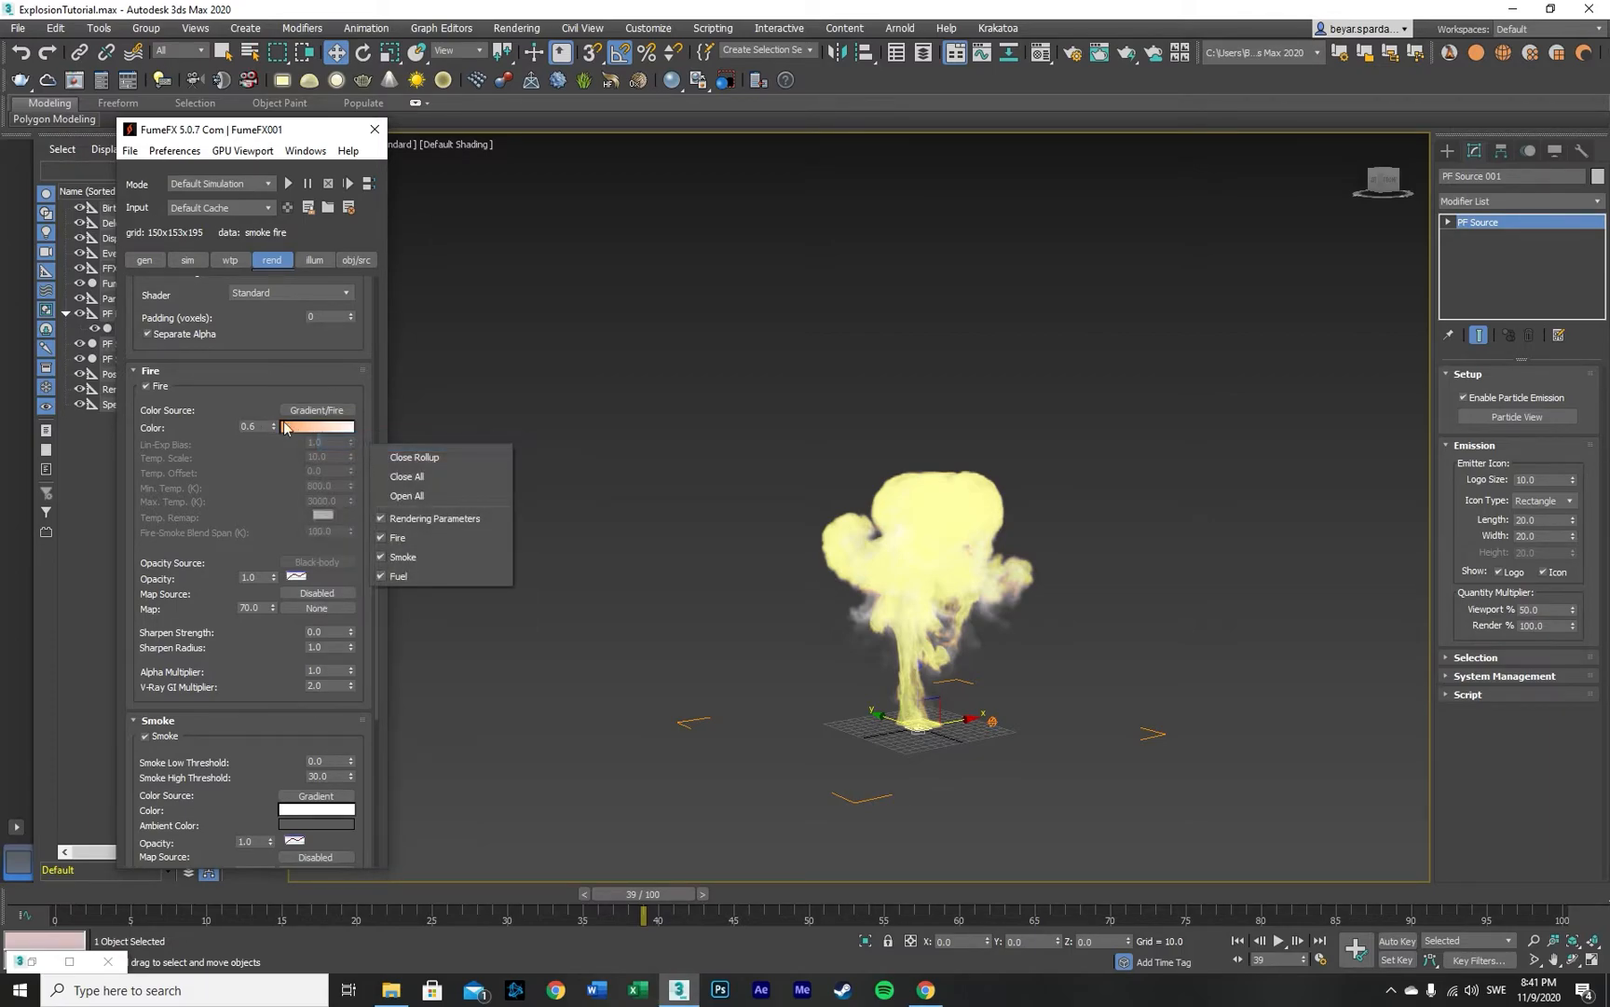
click(274, 455)
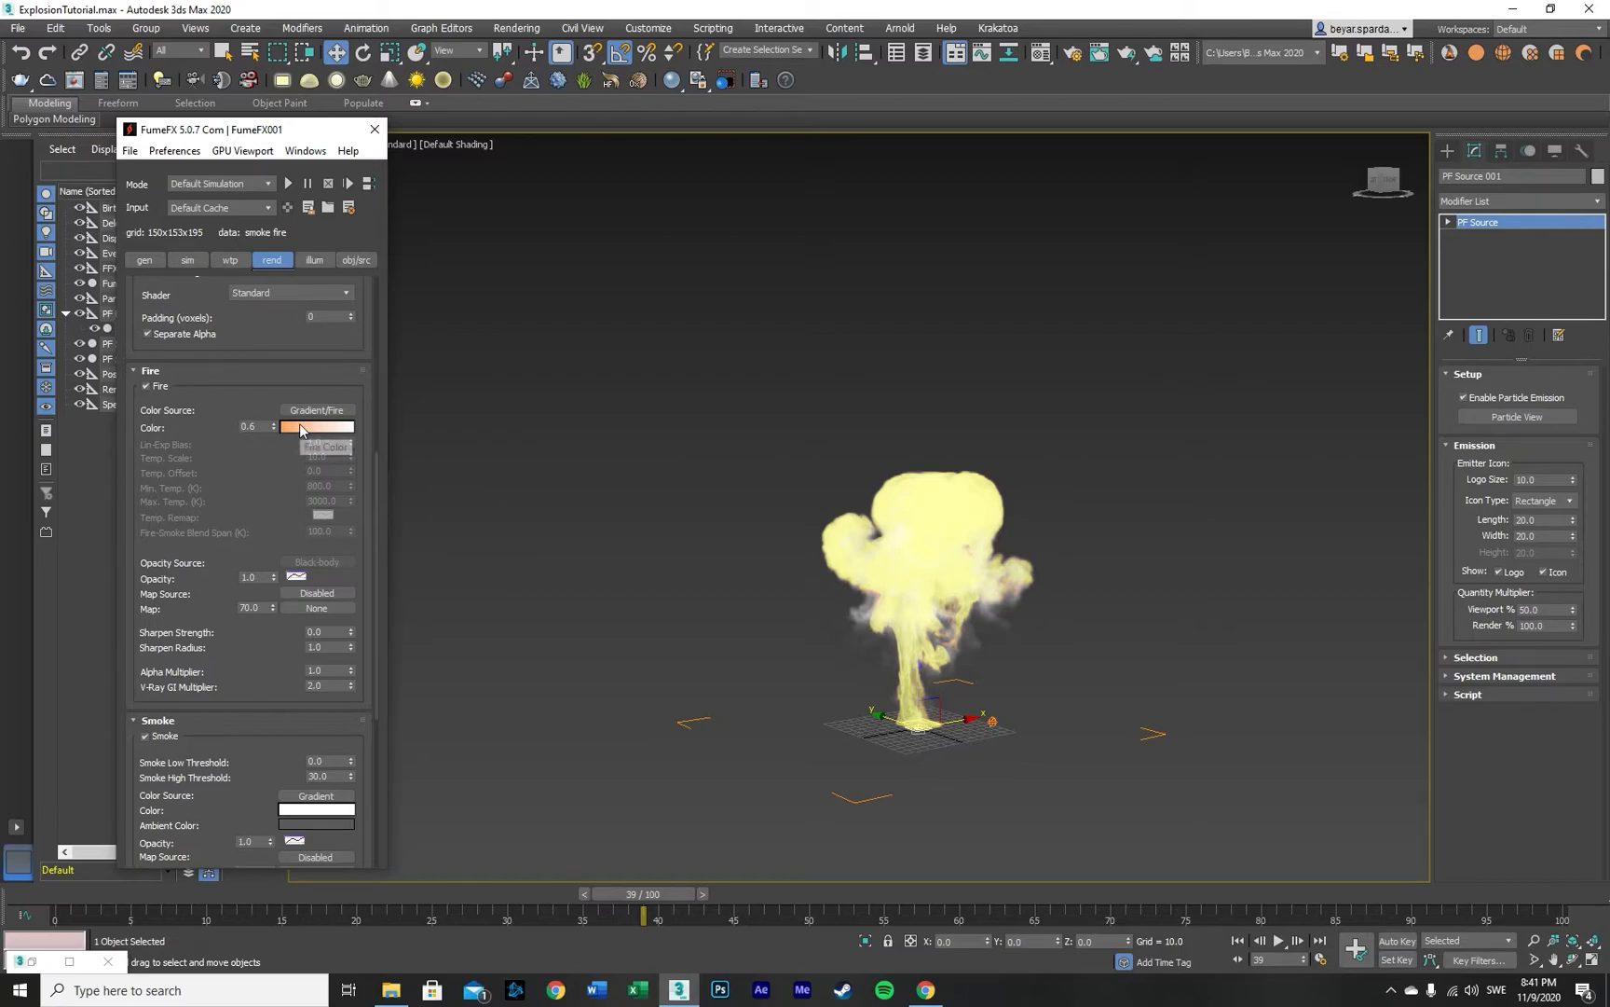
click(299, 426)
drag(793, 441, 646, 362)
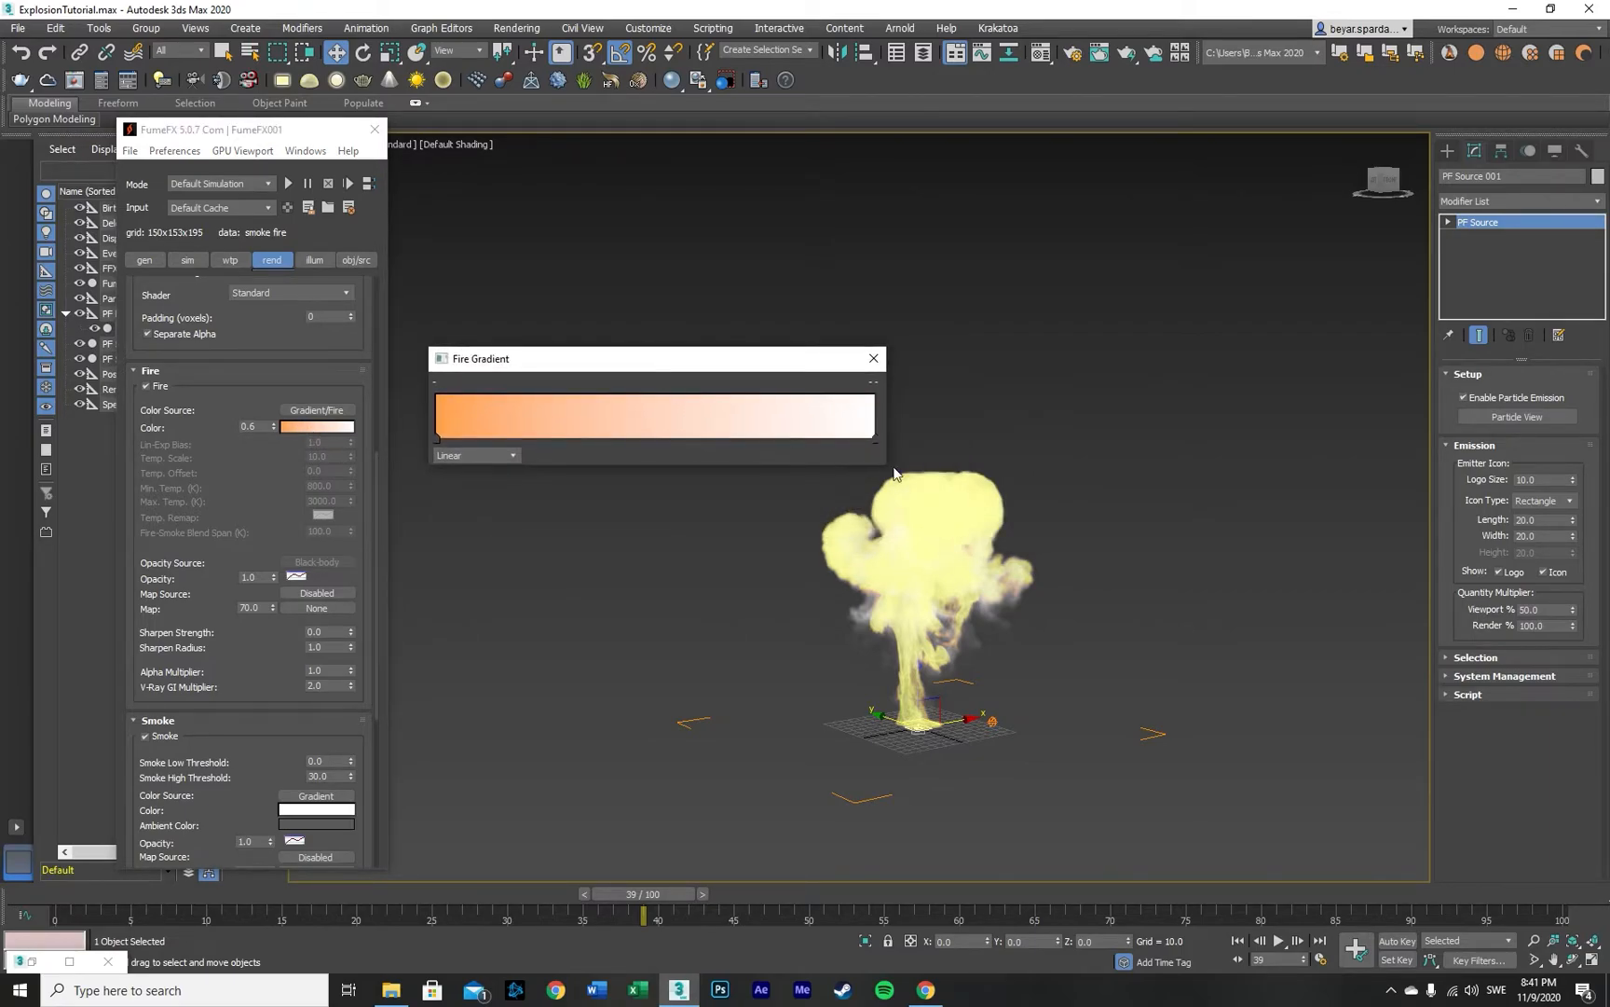
Step: Set the fire gradient's end key to black and add another black key at position 32.19
double_click(874, 441)
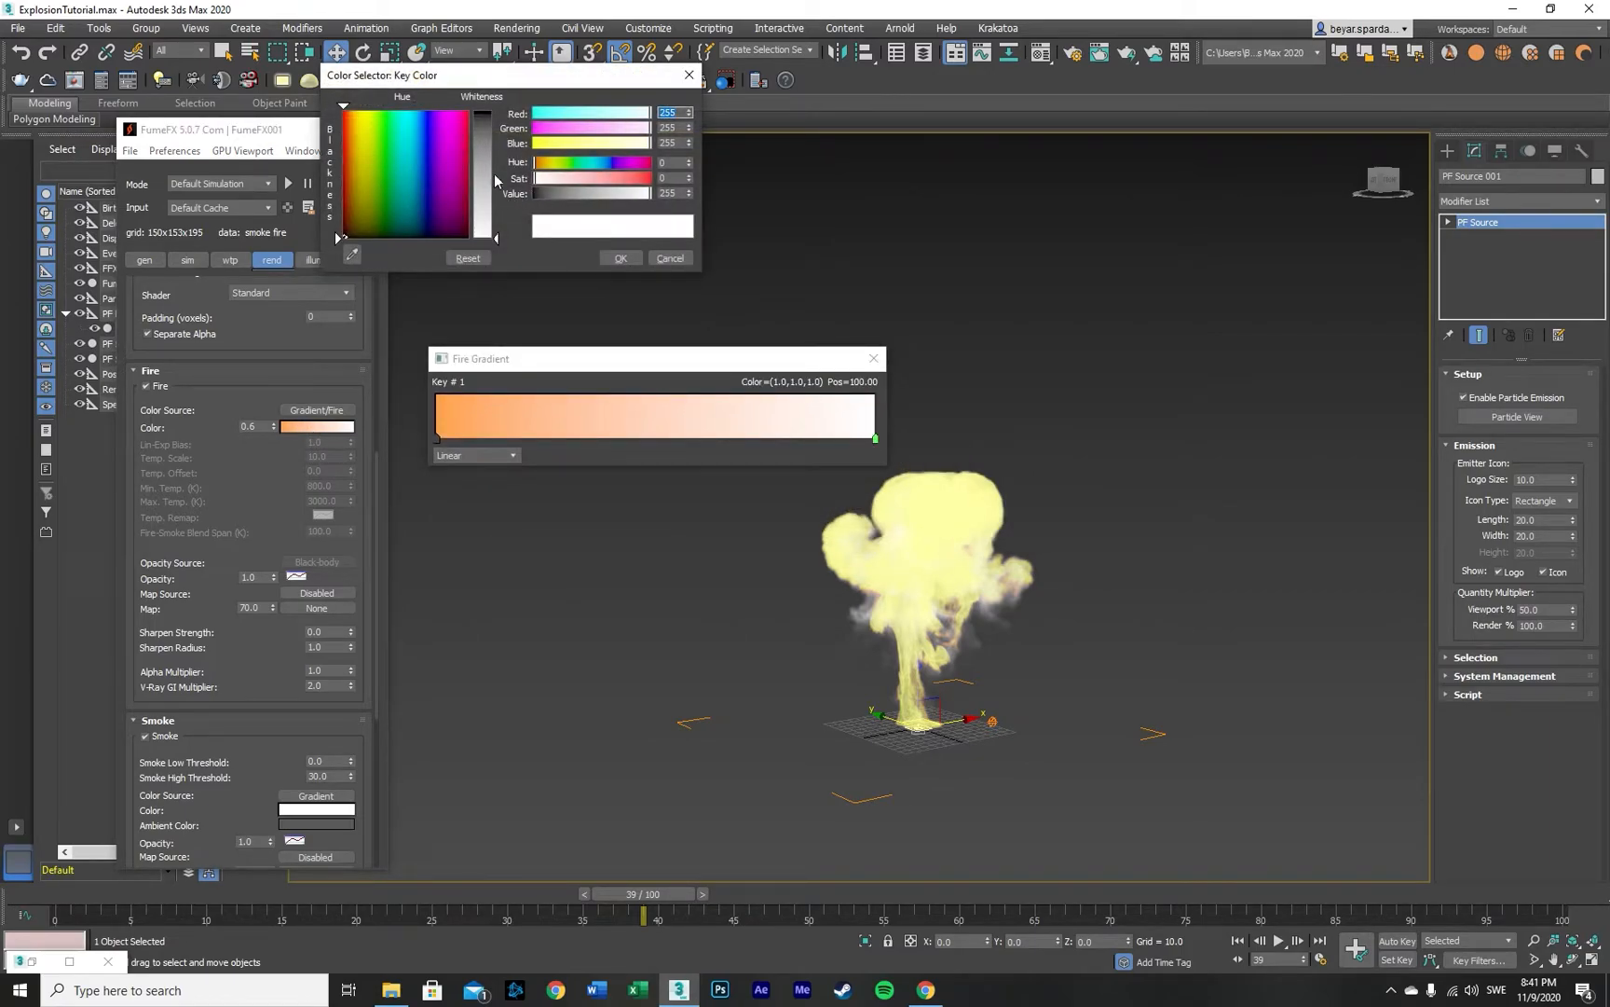
drag(499, 188, 499, 113)
click(620, 258)
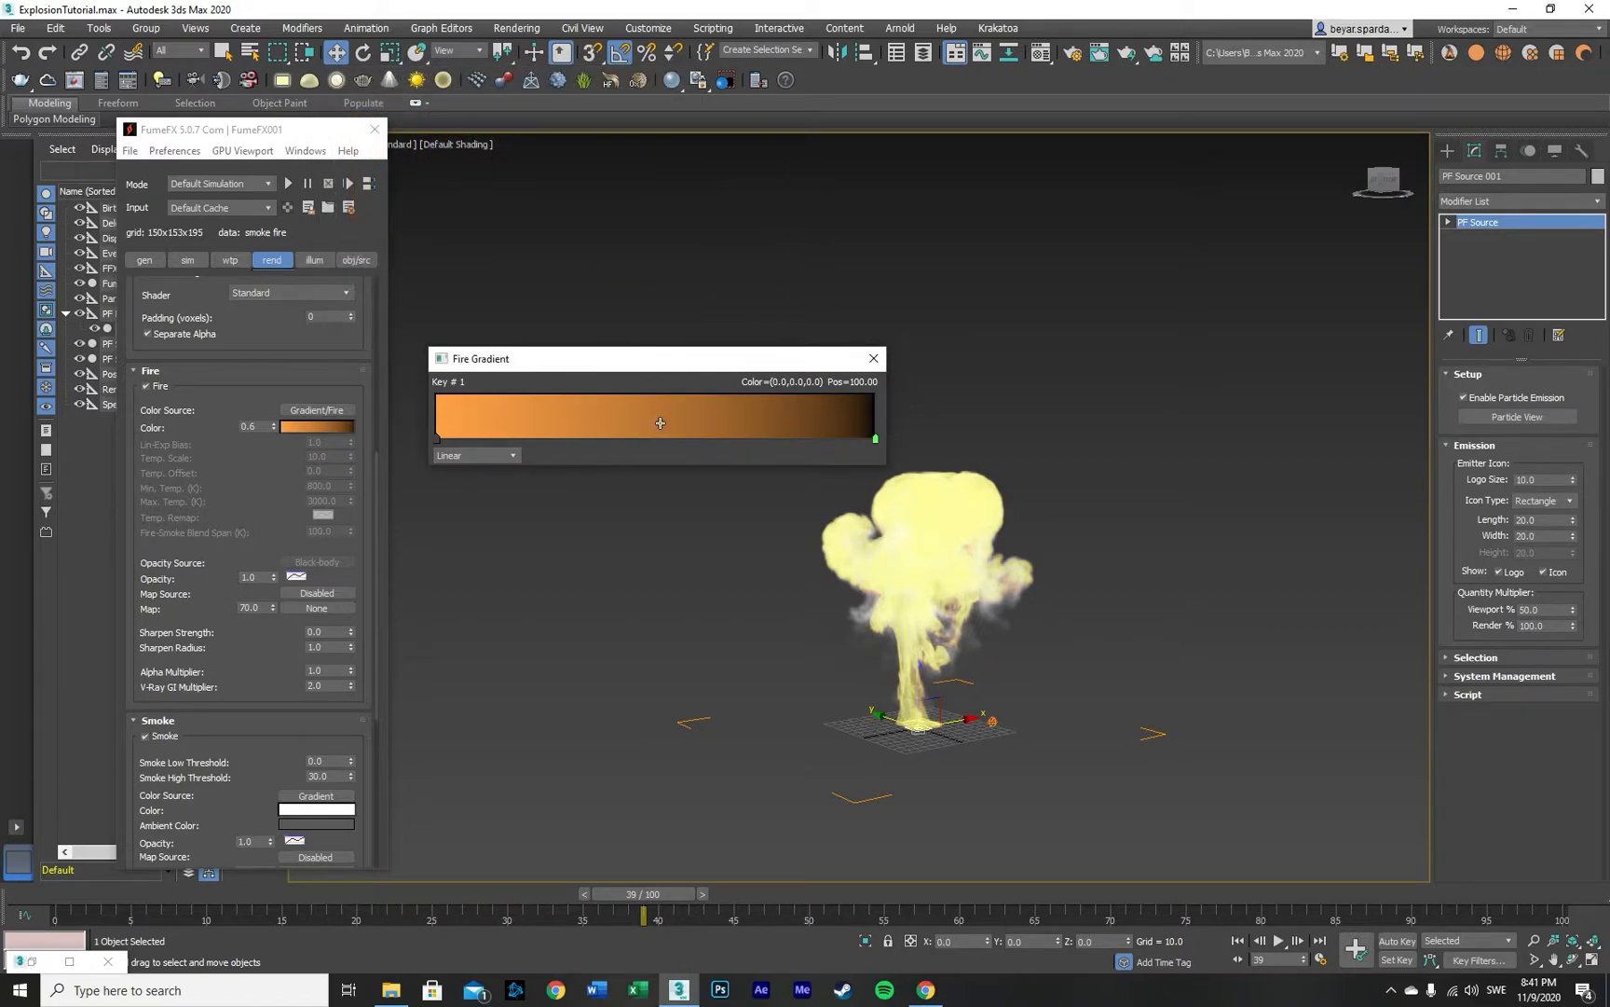
double_click(577, 437)
click(463, 224)
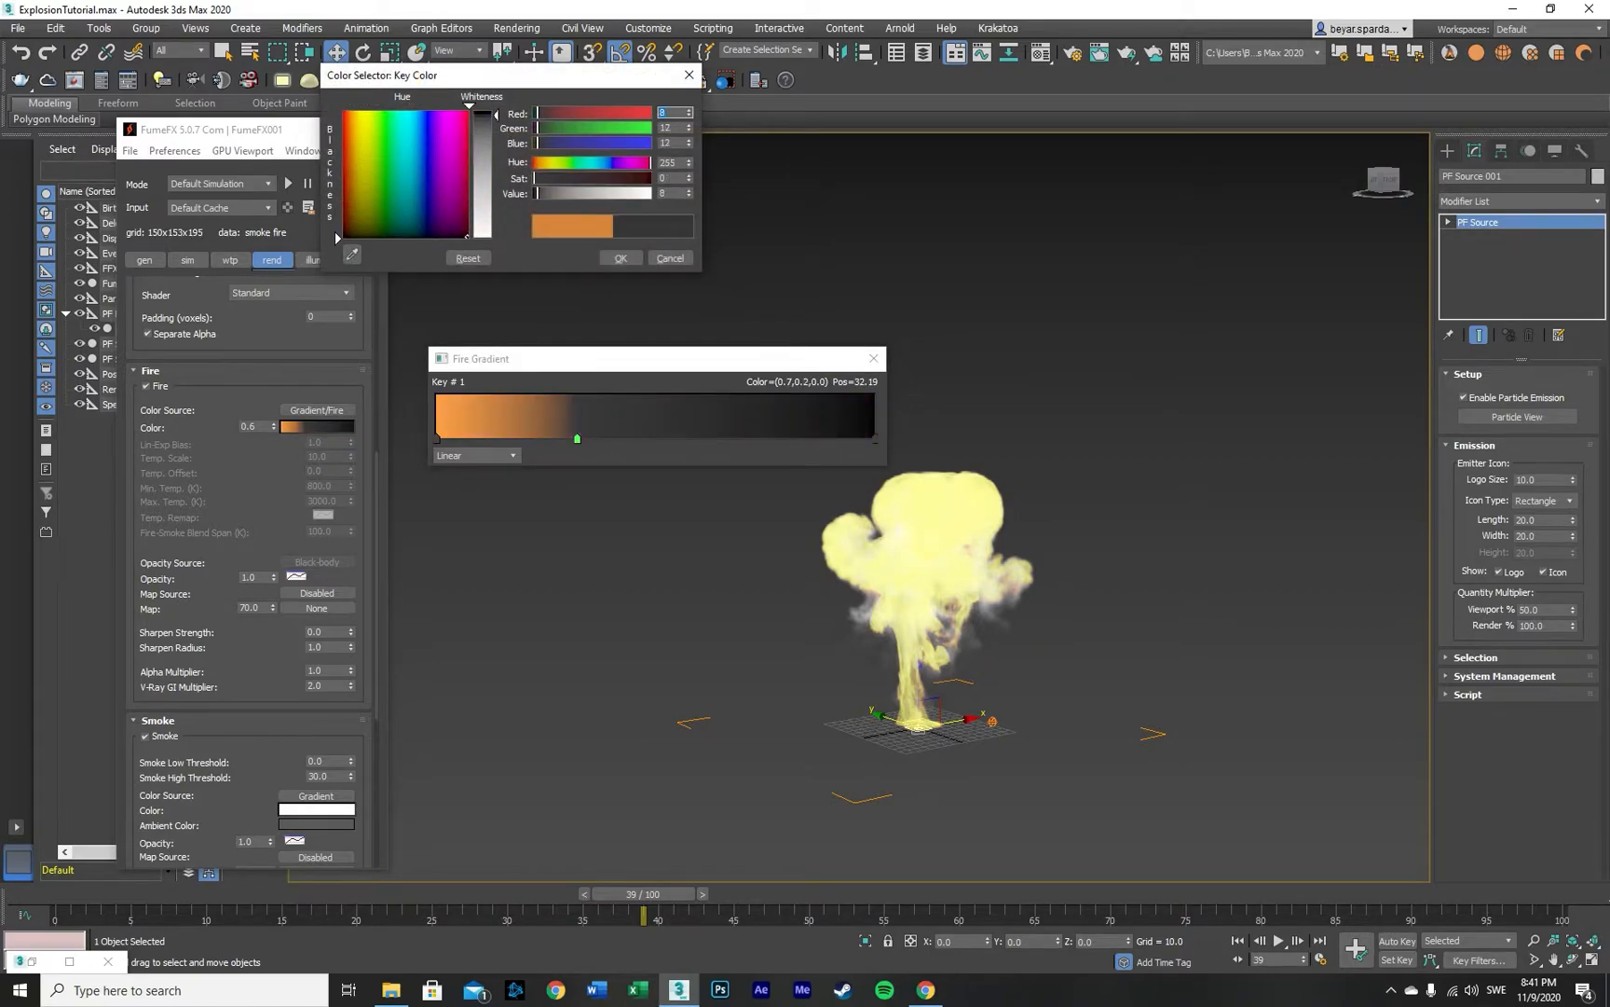
drag(466, 234, 469, 239)
click(619, 258)
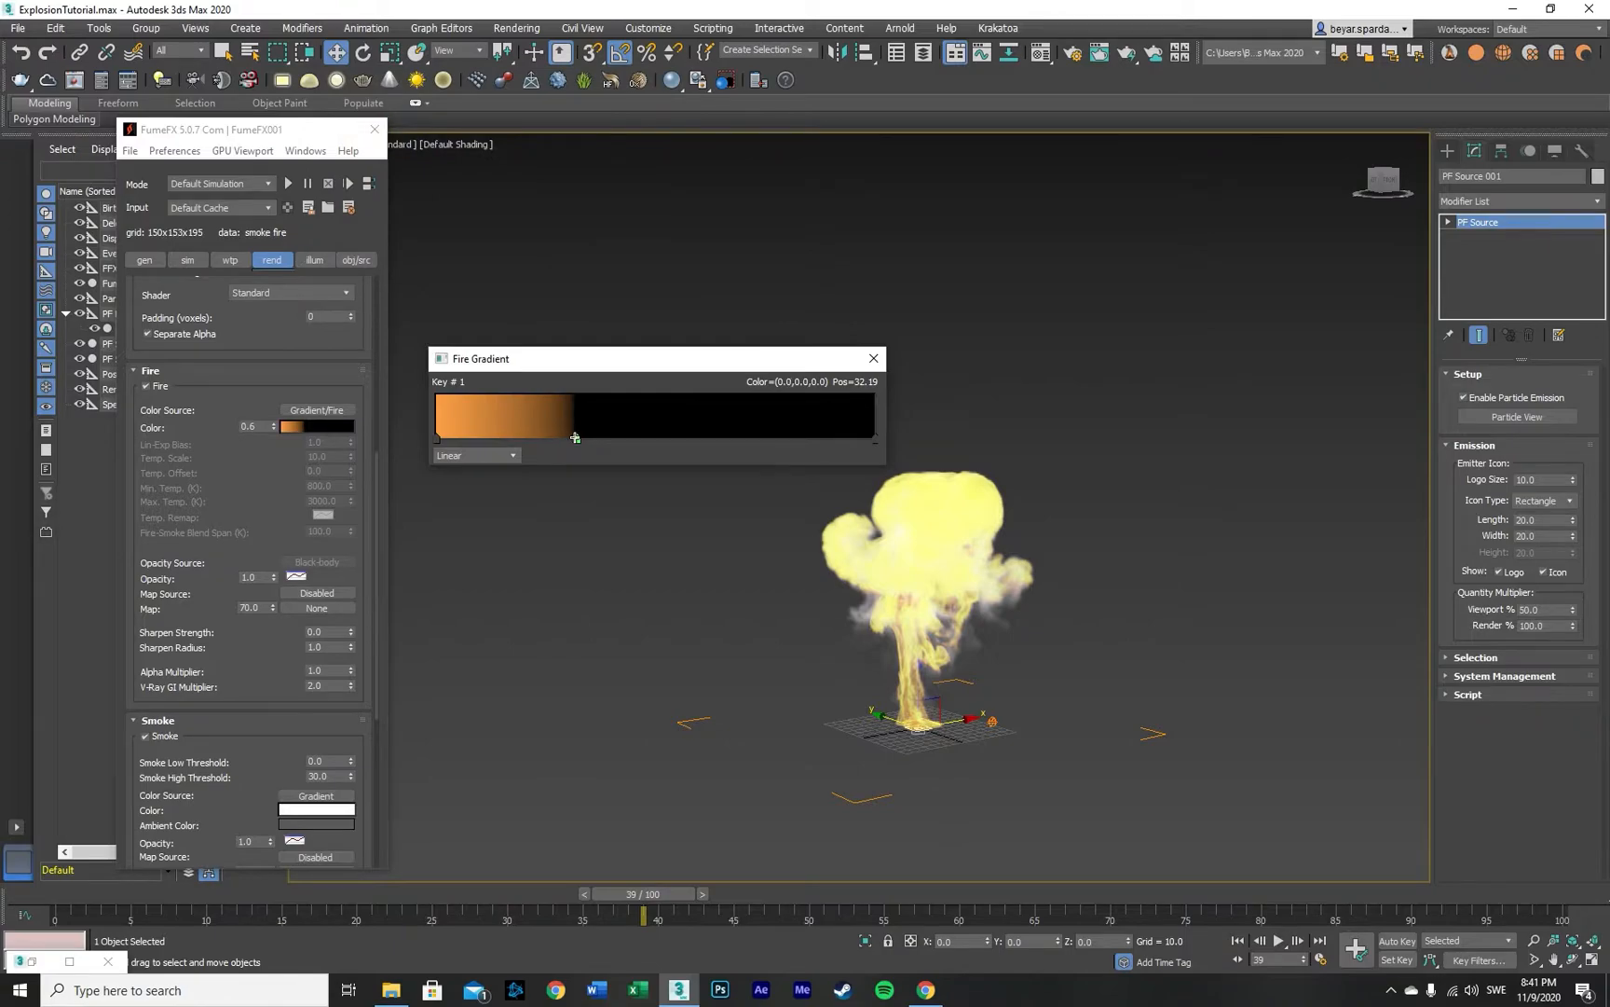
Step: Darken the fire gradient's first key to brownish orange (0.3, 0.1, 0.0) and add a bright orange key at position 6.10
double_click(437, 438)
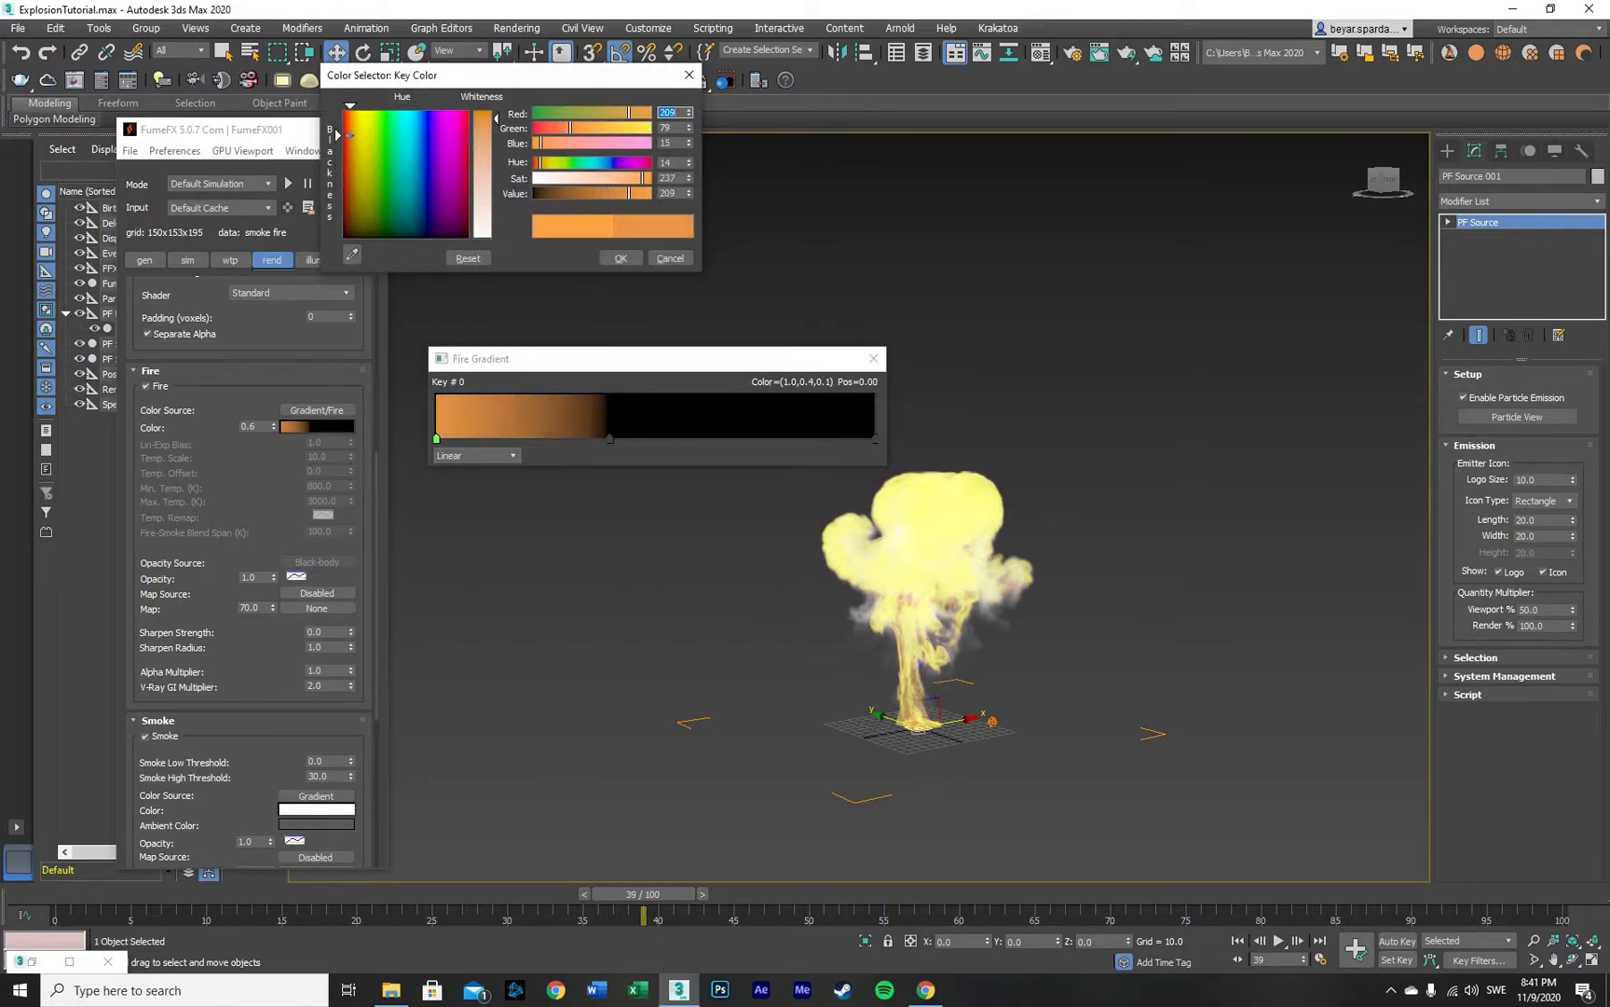
drag(619, 195, 567, 192)
click(617, 258)
click(463, 427)
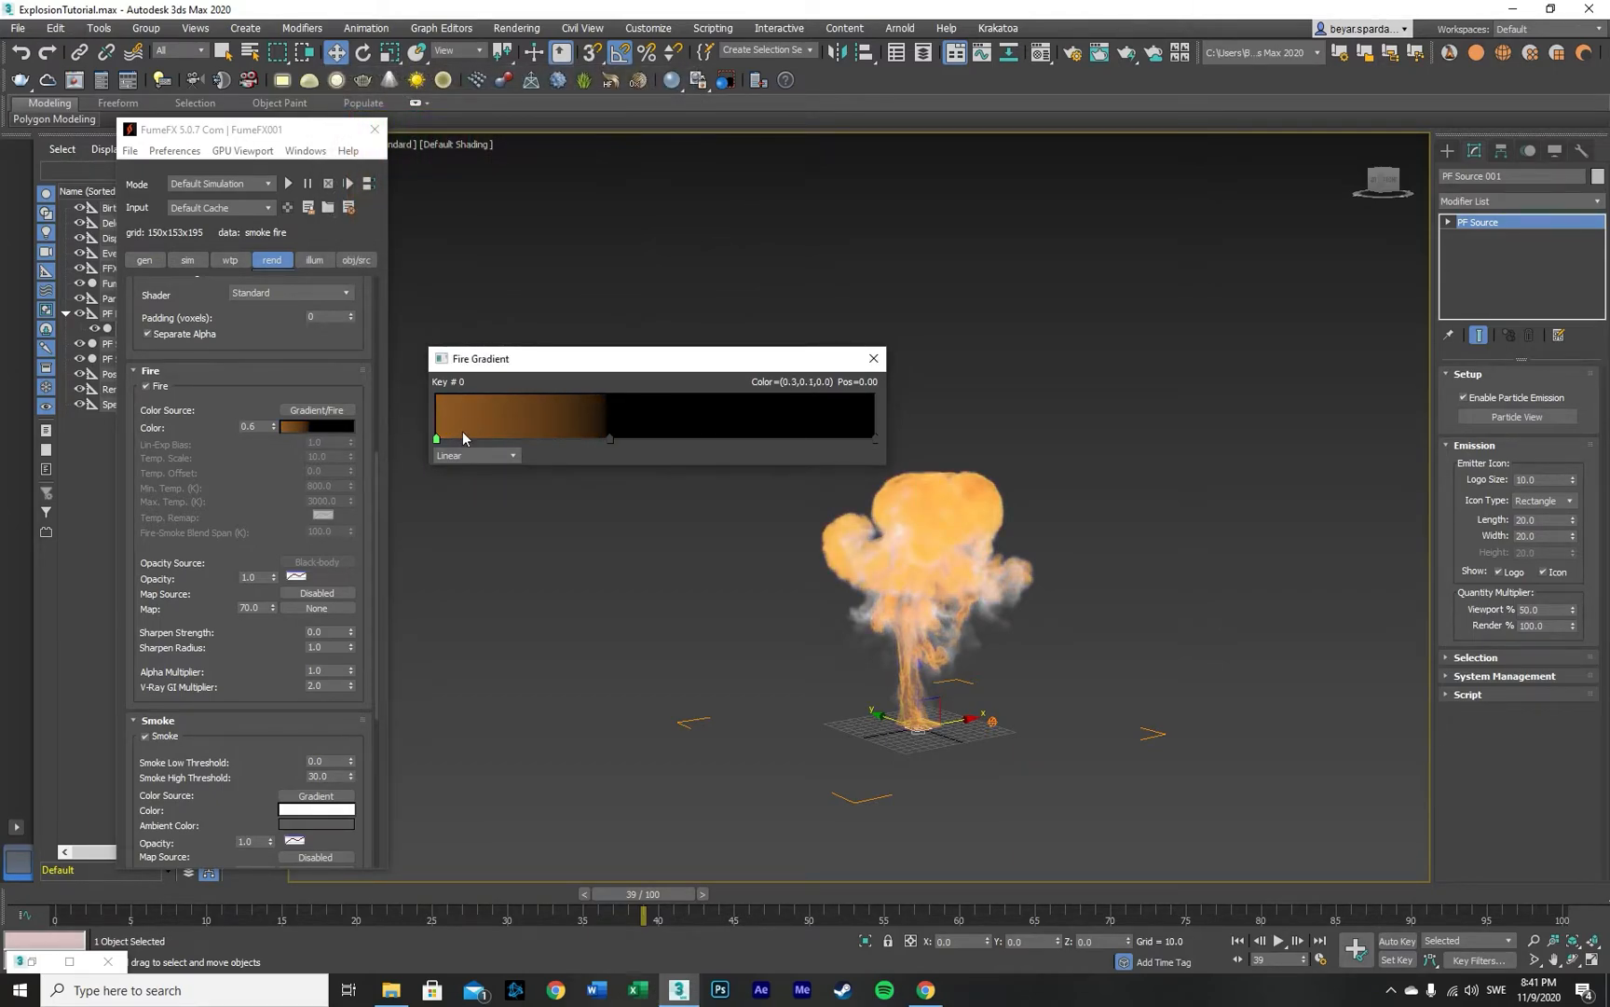
double_click(463, 438)
mouse_move(368, 153)
mouse_down()
mouse_move(355, 111)
mouse_move(368, 119)
mouse_up()
mouse_move(650, 193)
mouse_down()
mouse_move(599, 194)
mouse_move(538, 158)
mouse_move(639, 202)
mouse_move(644, 221)
mouse_up()
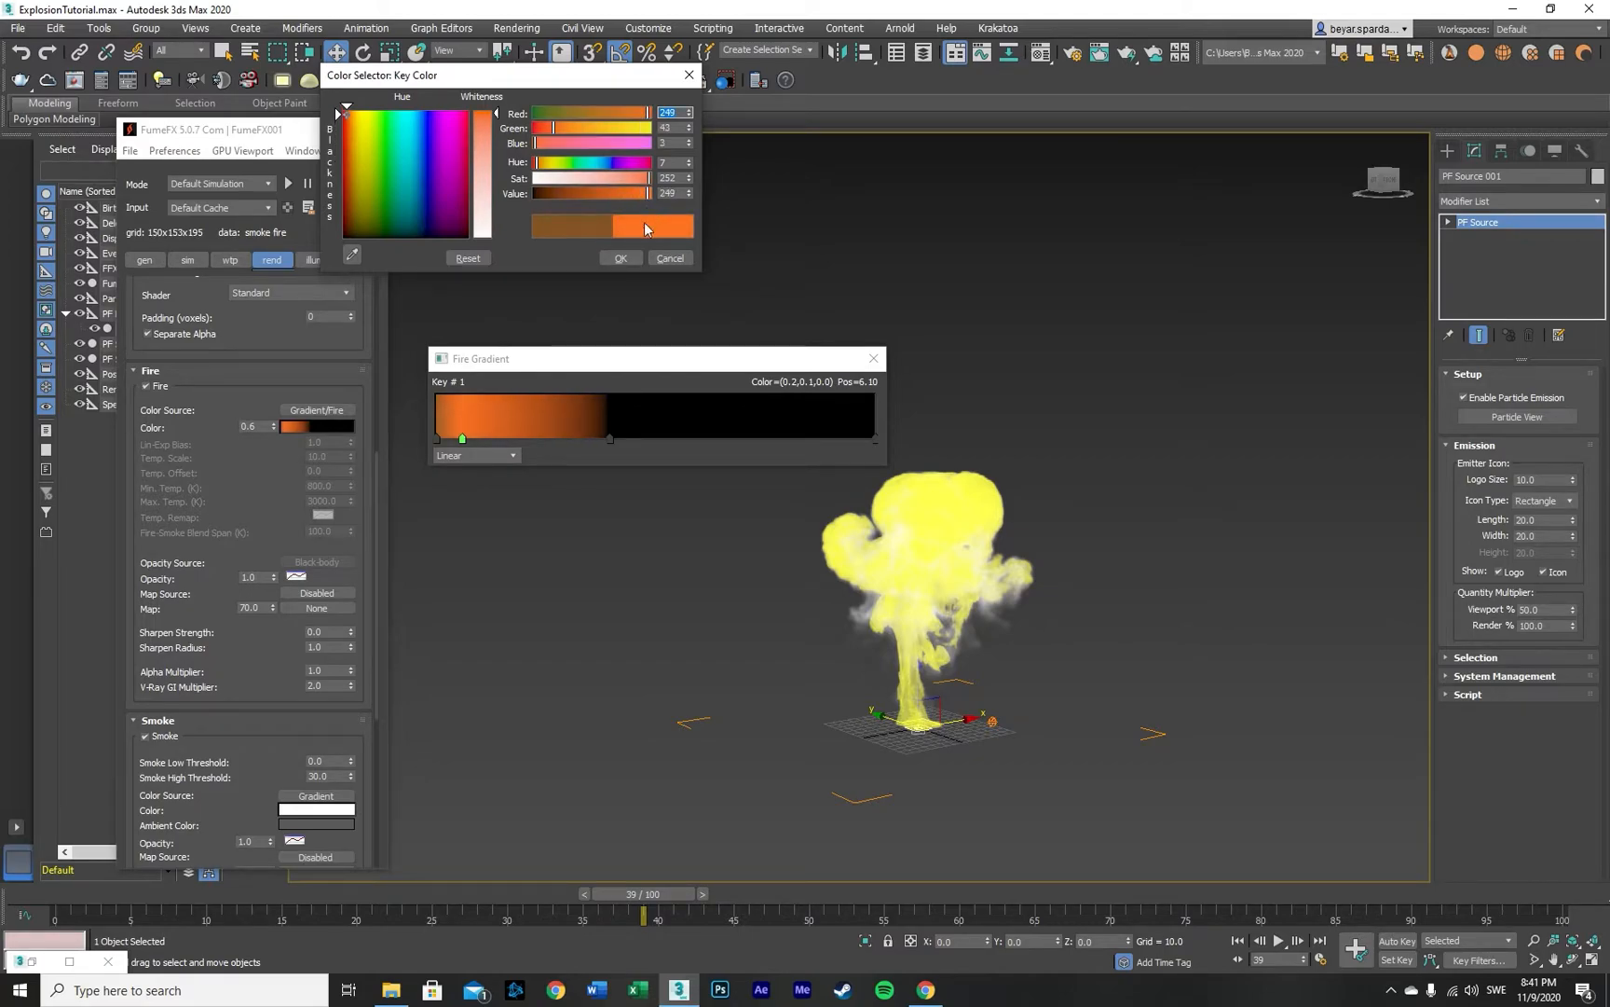
click(620, 258)
Step: Add a dark orange key with Value 53 at position 14.67 in the fire gradient and check the explosion at frame 38
double_click(501, 438)
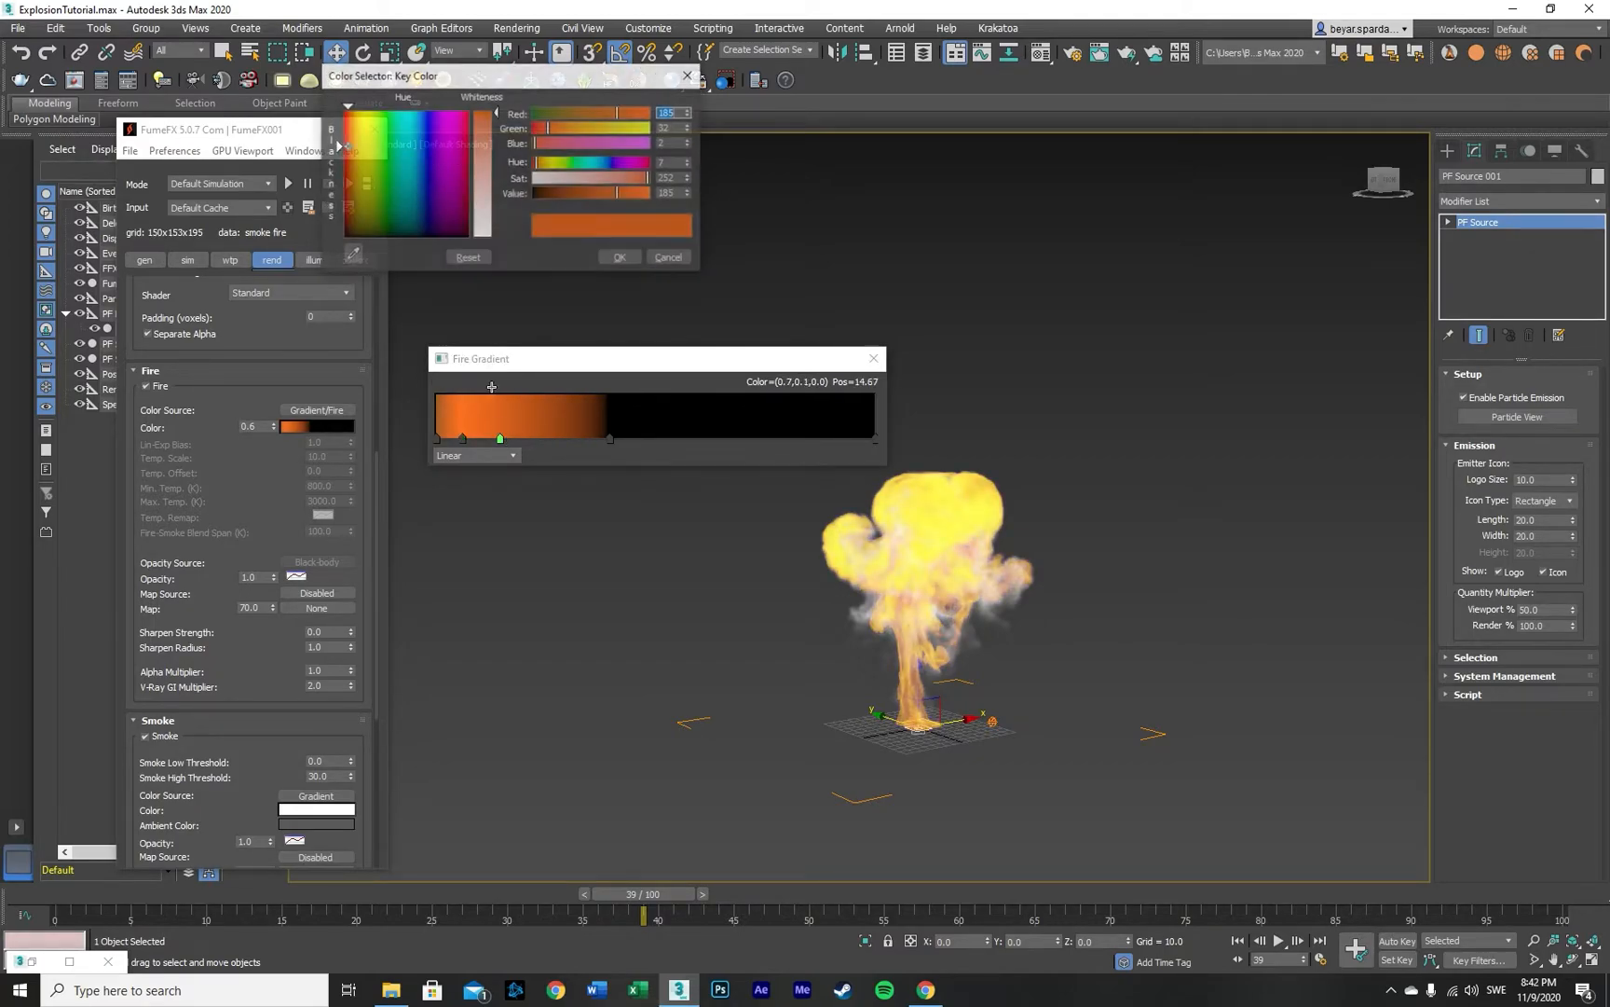
drag(587, 196, 556, 198)
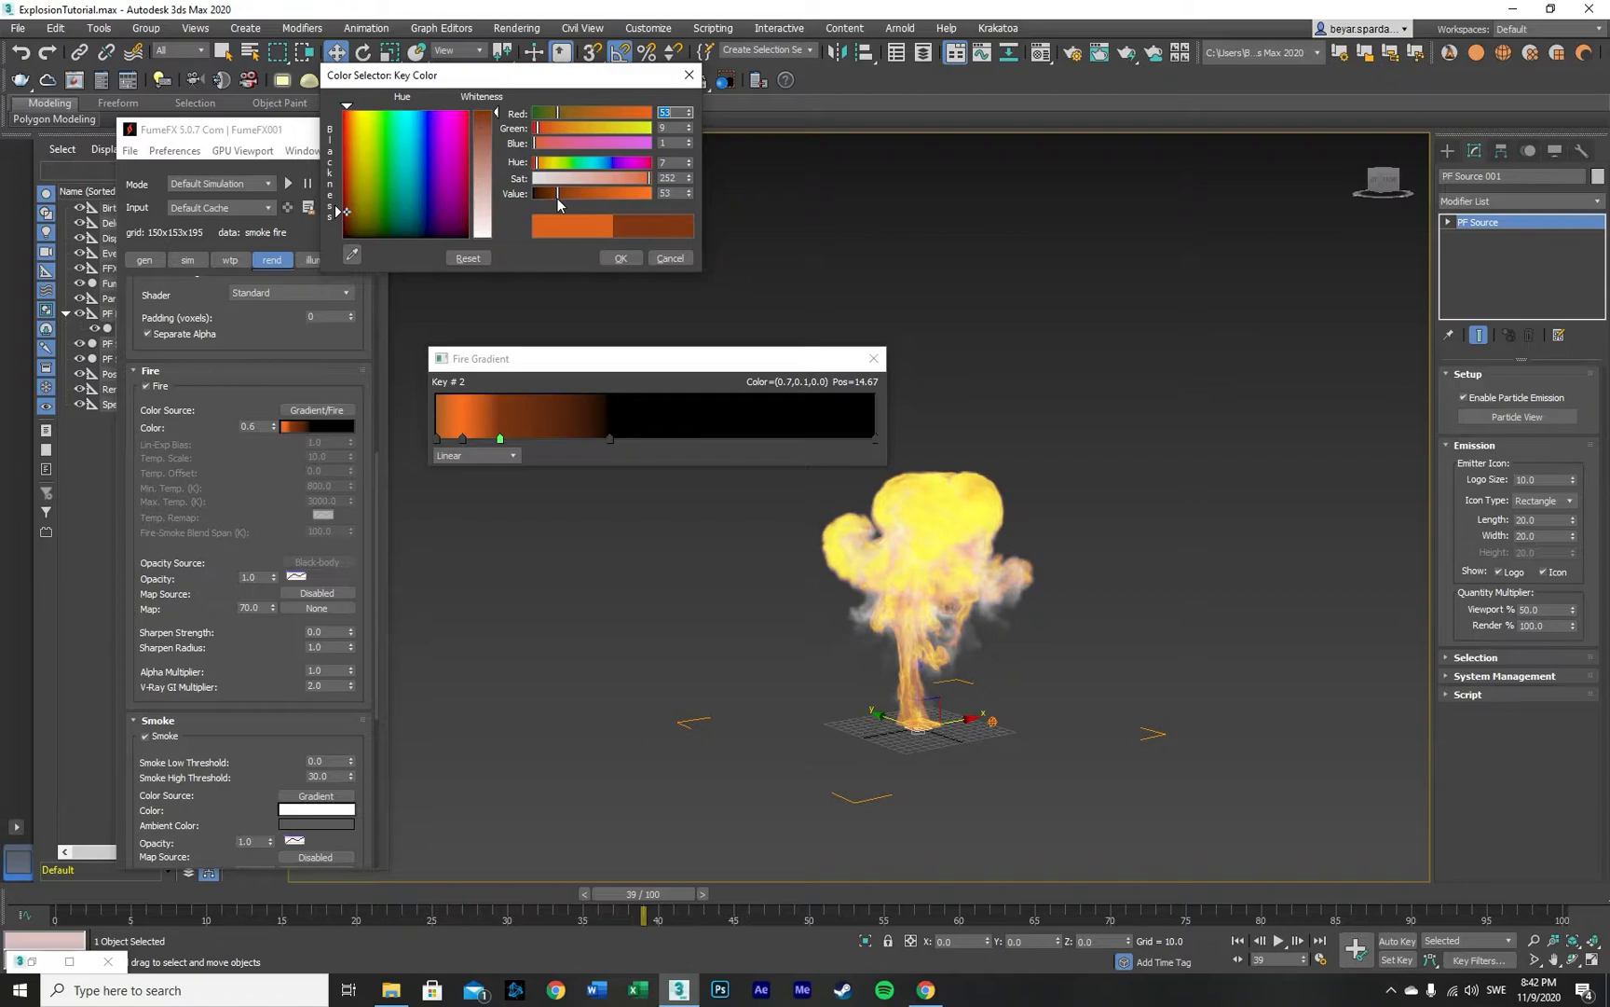
click(612, 259)
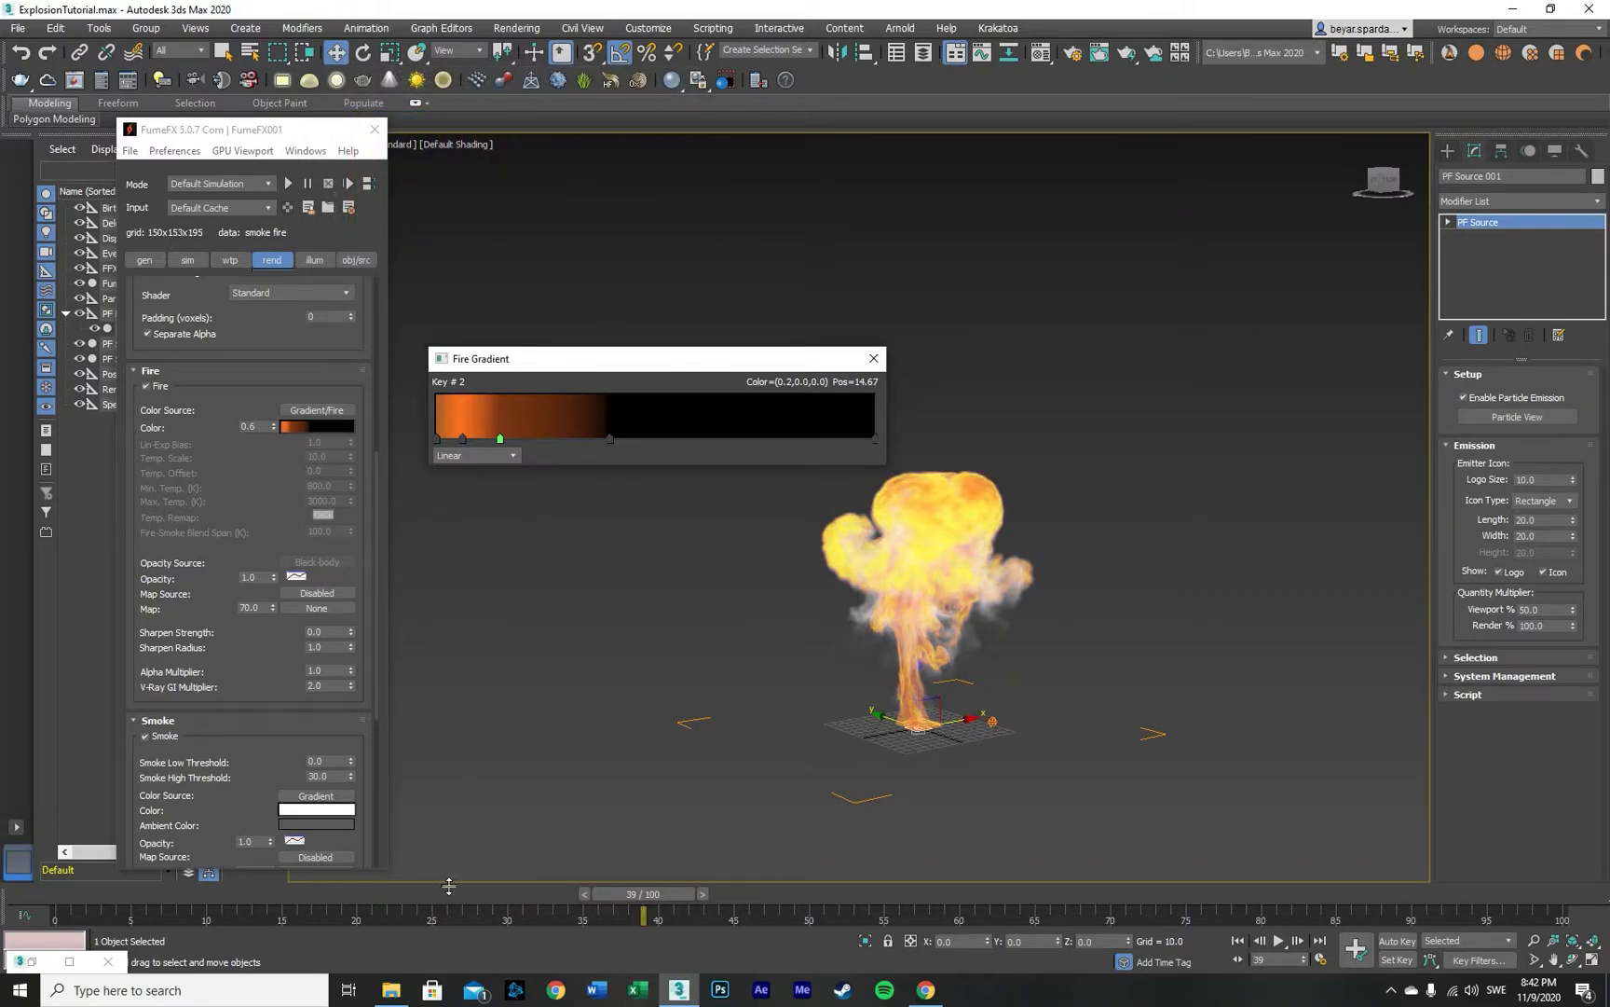
drag(643, 895, 633, 856)
key(w)
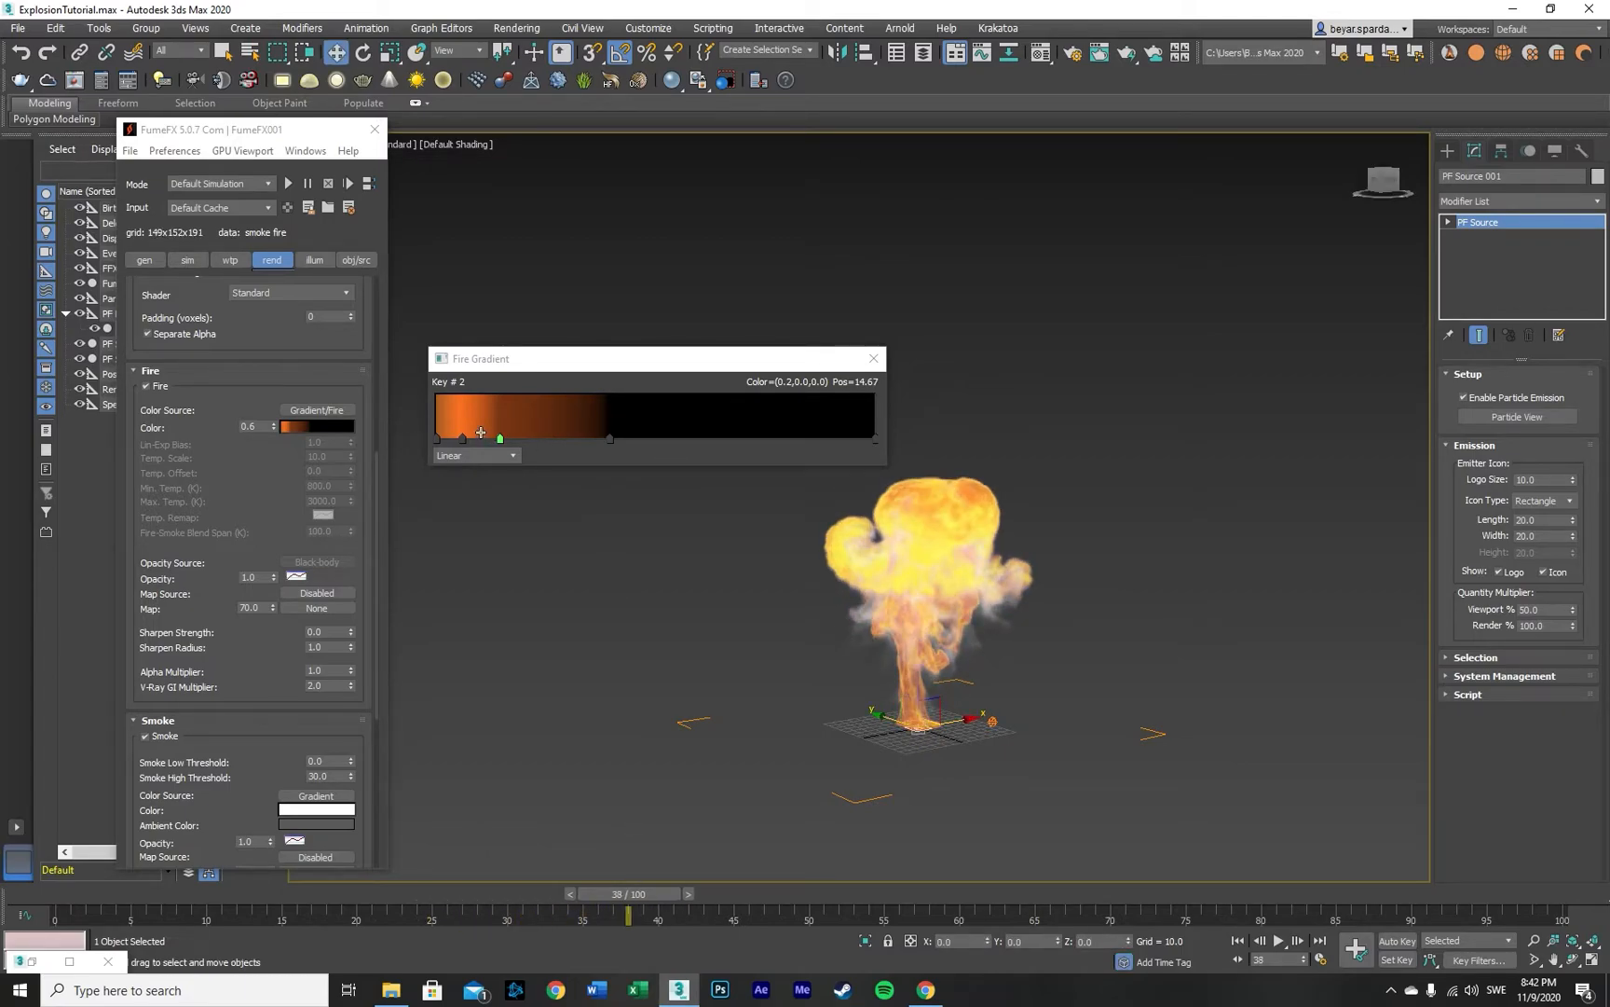
Step: Close the fire gradient, then set the Fire Color multiplier to 0.2 and the fire Opacity to 0.7
click(873, 357)
click(262, 428)
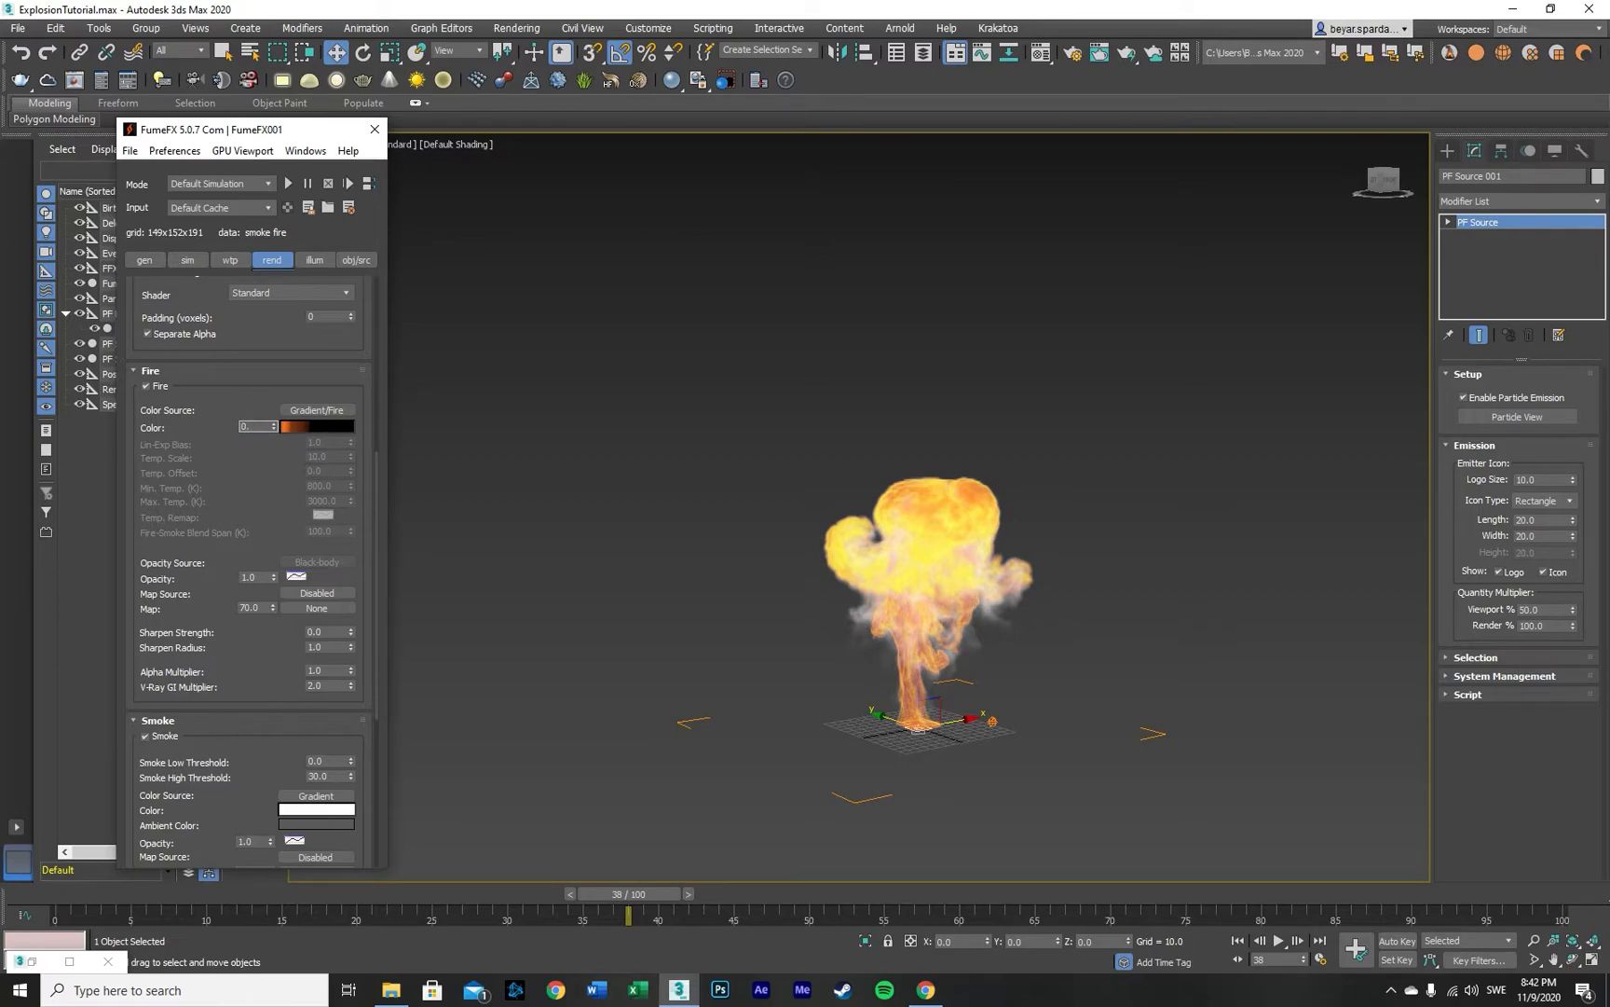
click(251, 578)
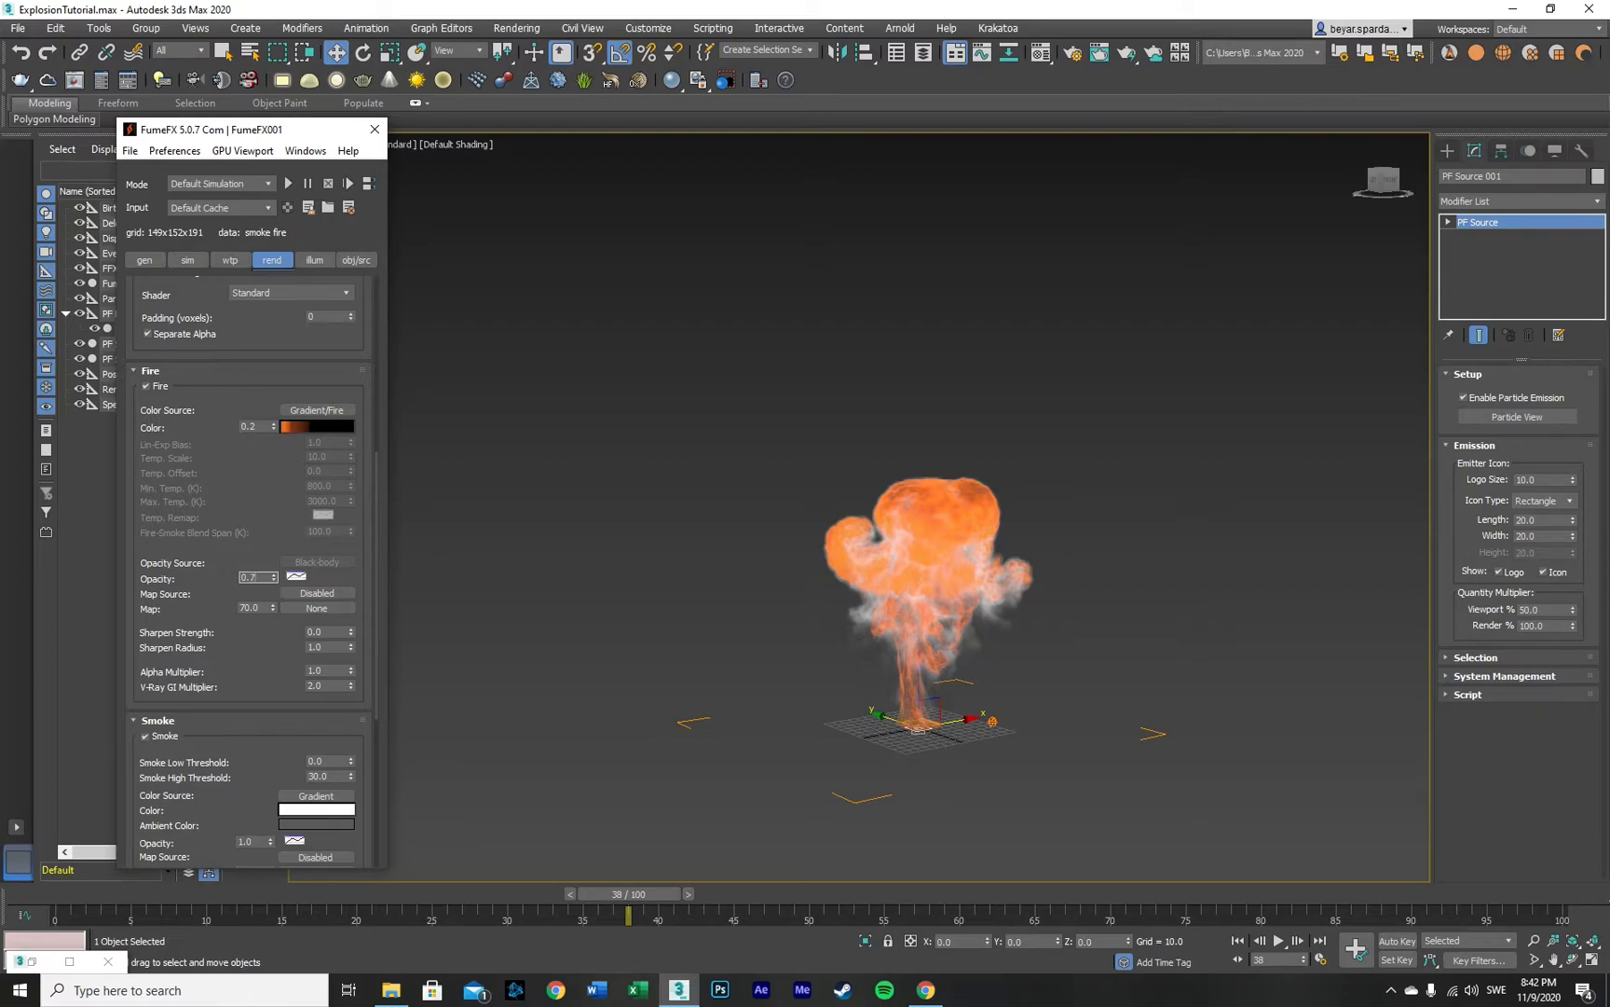
Step: Scrub the timeline from about frame 23 onward, ending at frame 43, to examine the fire's new color and opacity
drag(331, 893, 420, 905)
key(w)
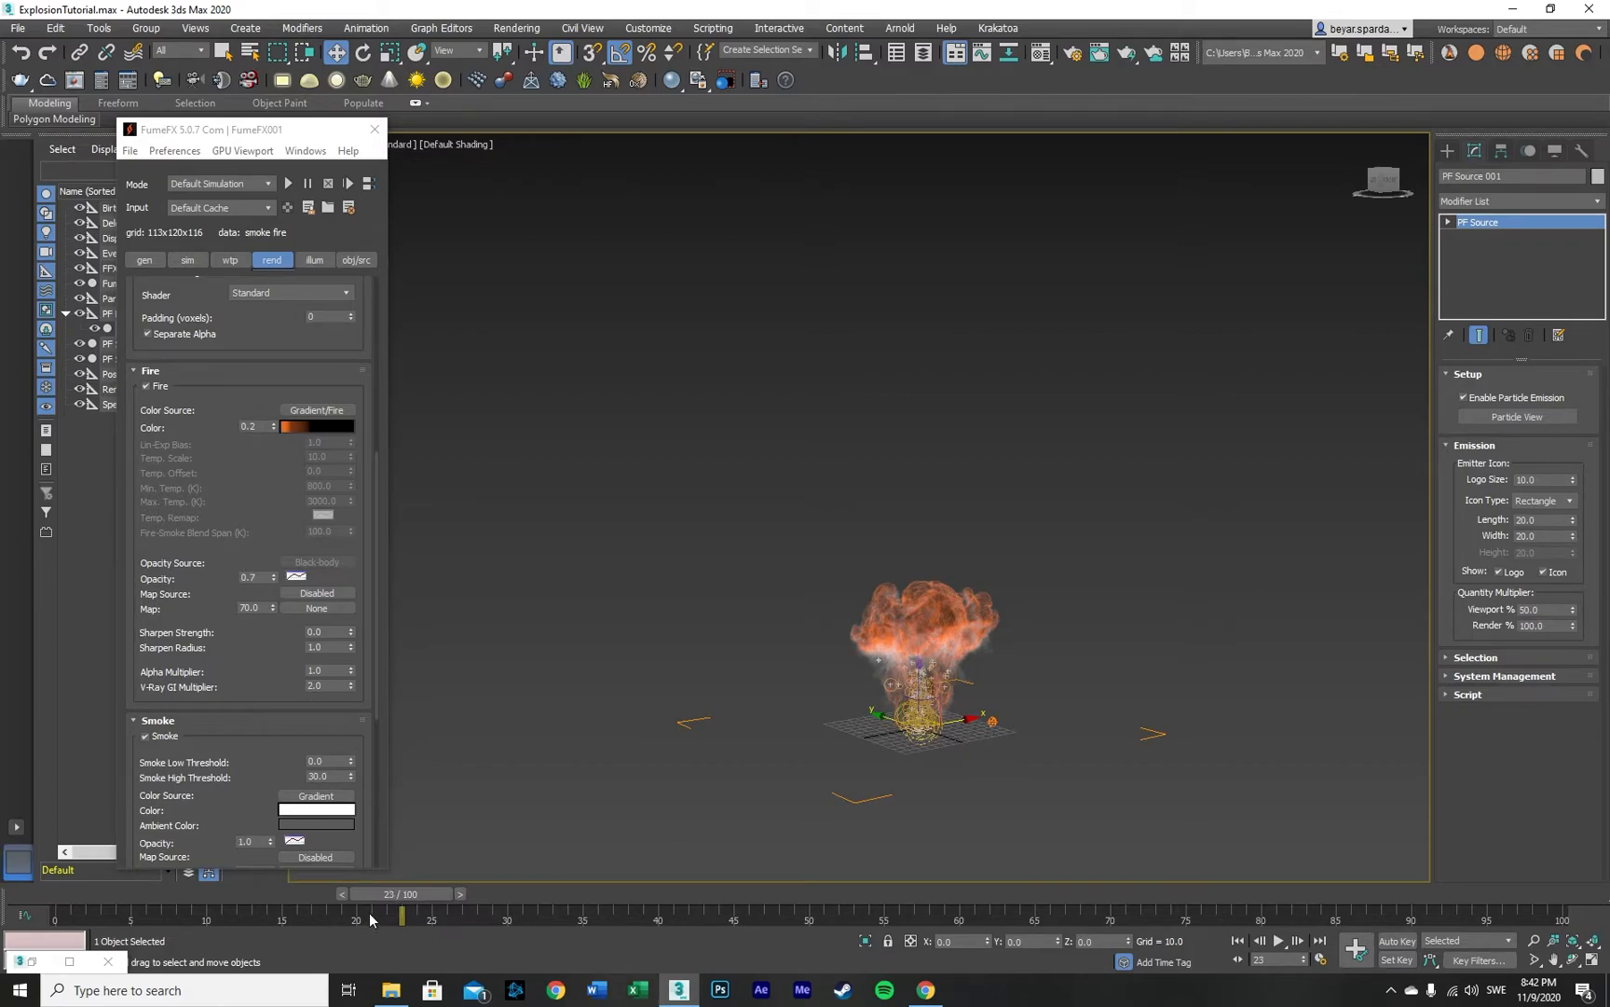
drag(393, 904, 658, 911)
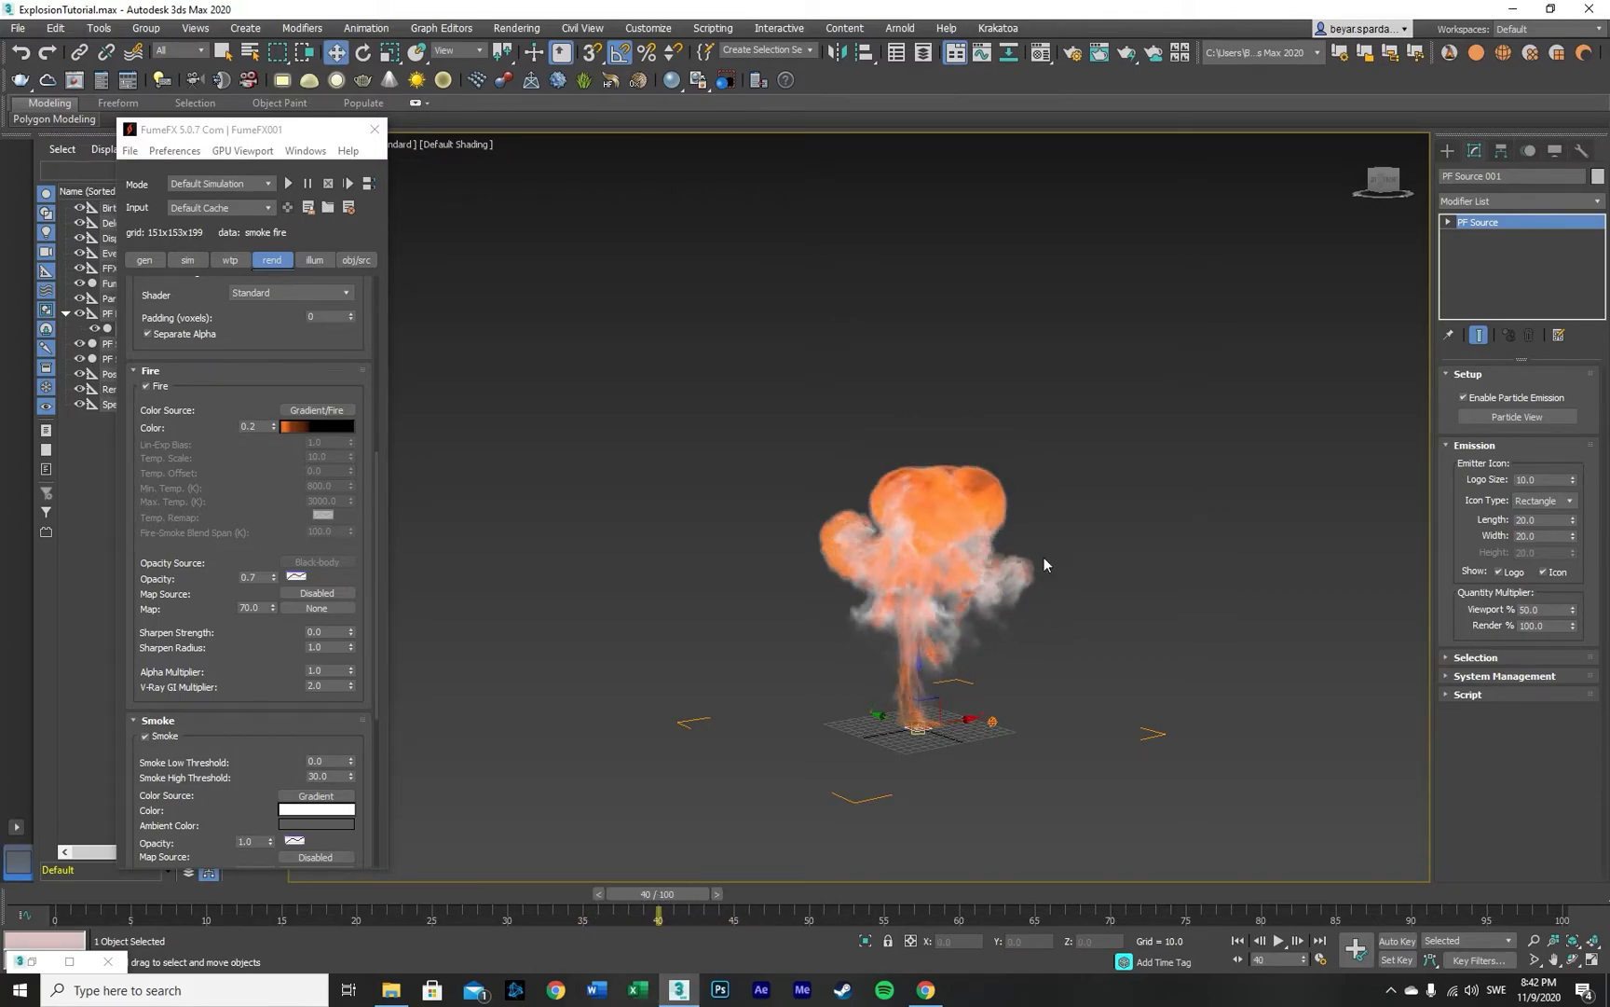
key(w)
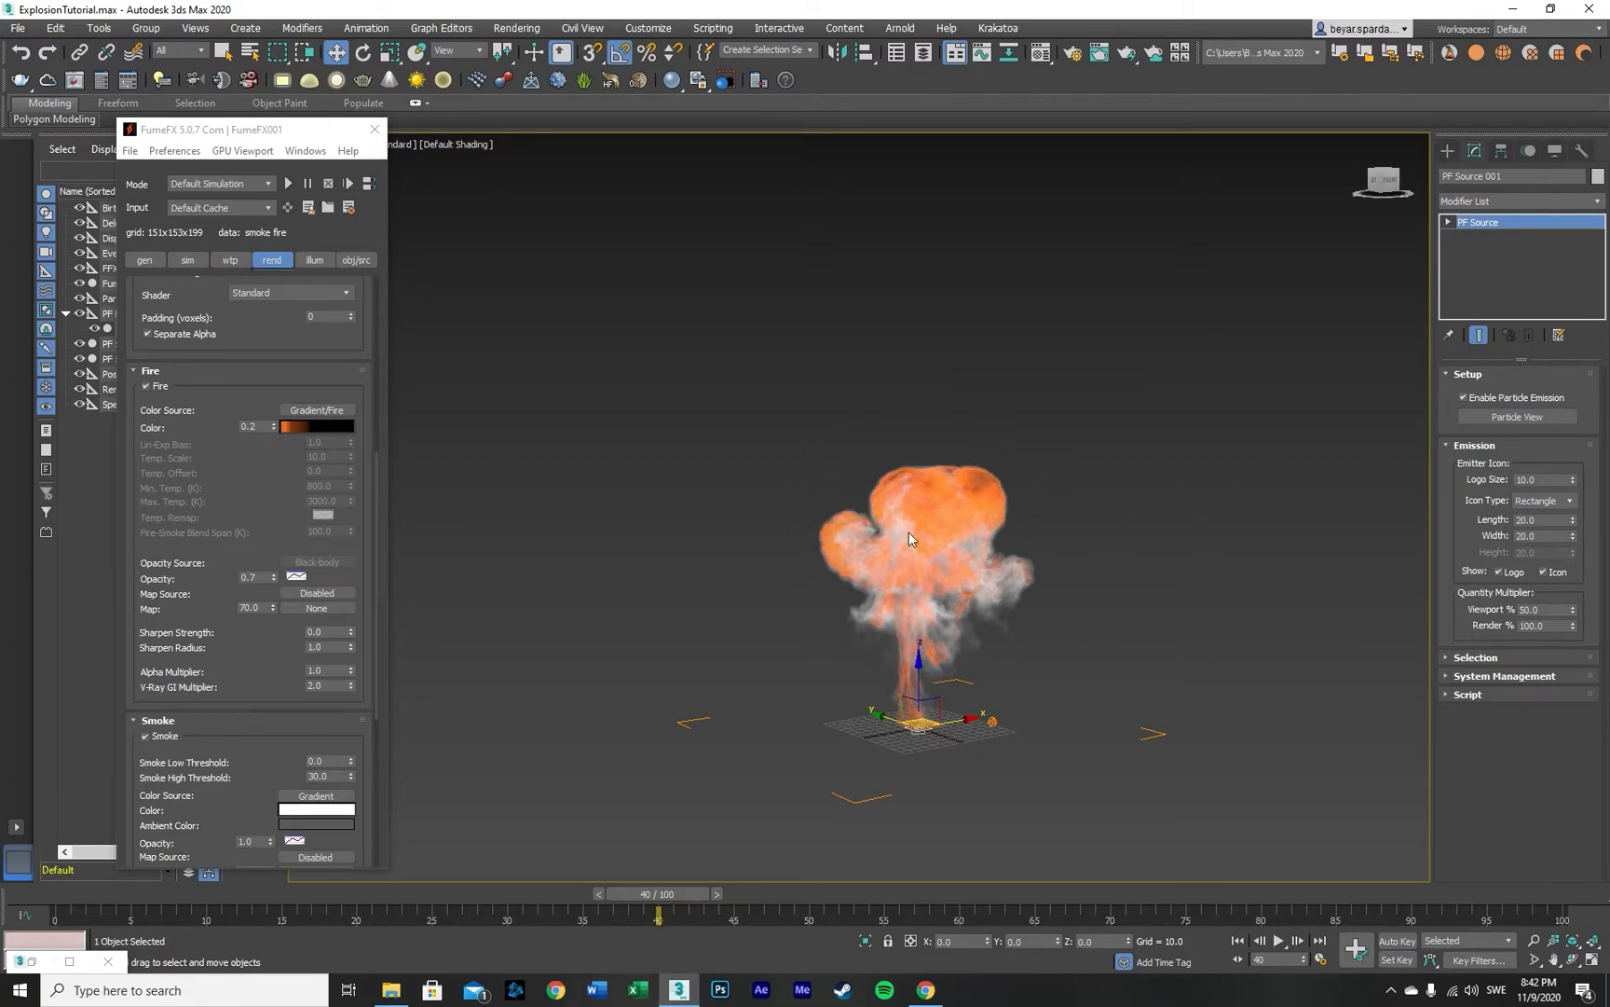
drag(646, 893, 860, 861)
drag(747, 872, 691, 864)
key(w)
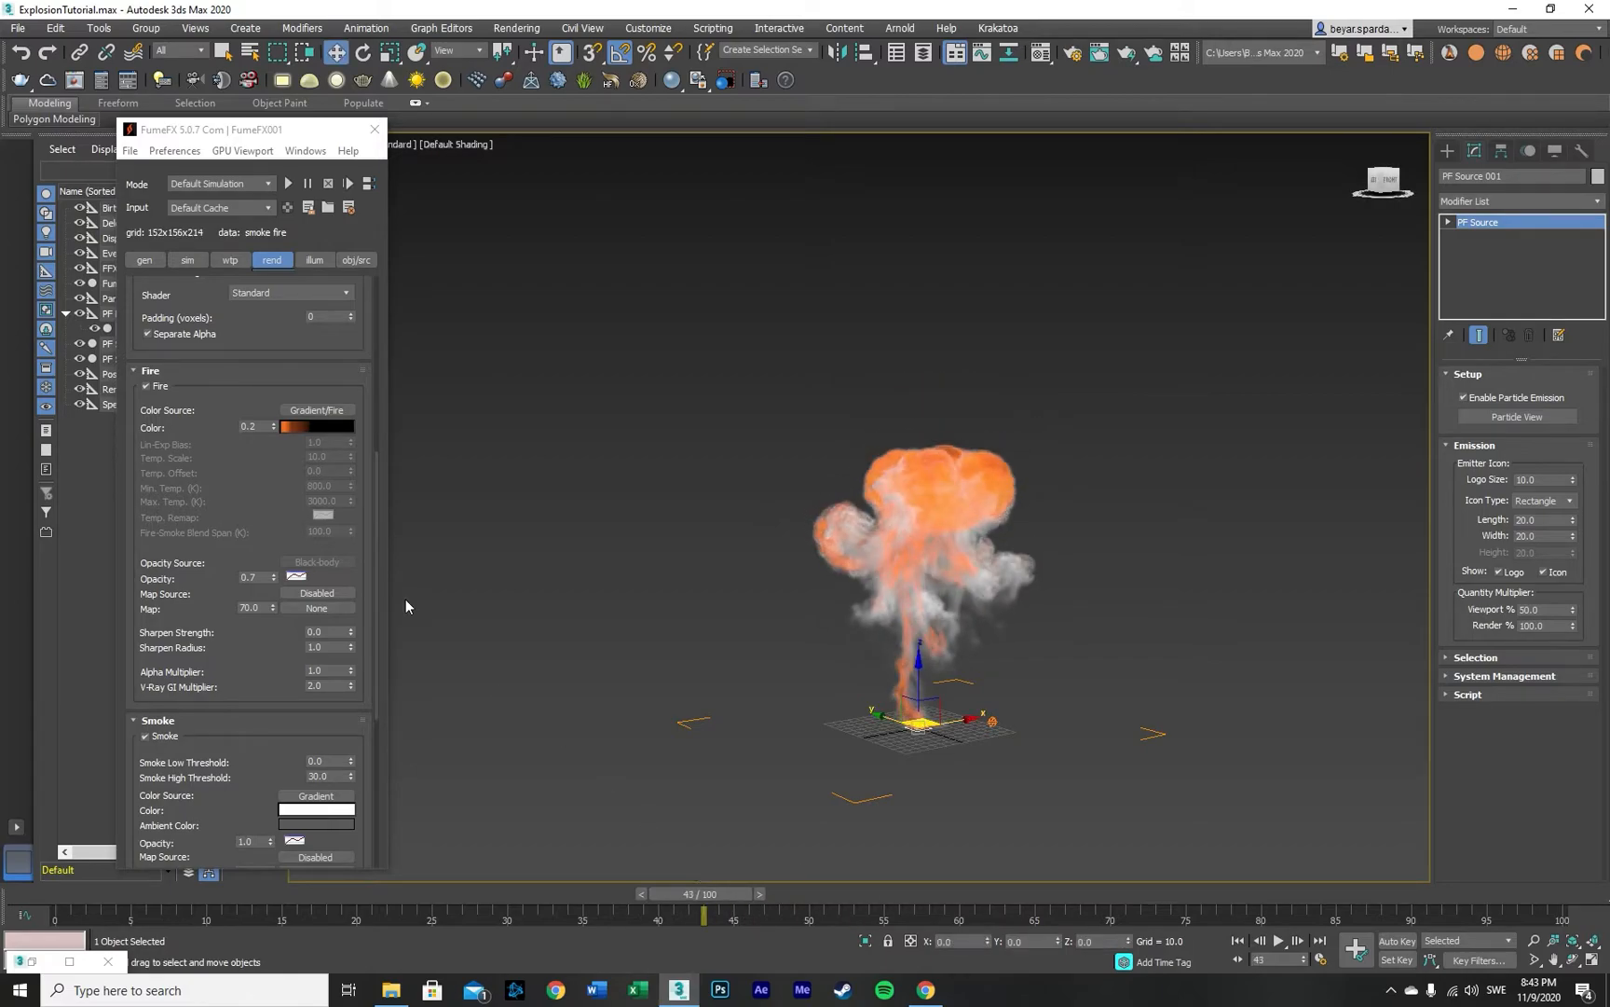
Step: Reopen the fire gradient, add a key at position 9.71, and try a yellow color for it
click(299, 428)
click(478, 438)
double_click(478, 438)
mouse_move(496, 113)
mouse_down()
mouse_move(501, 185)
mouse_move(355, 122)
mouse_up()
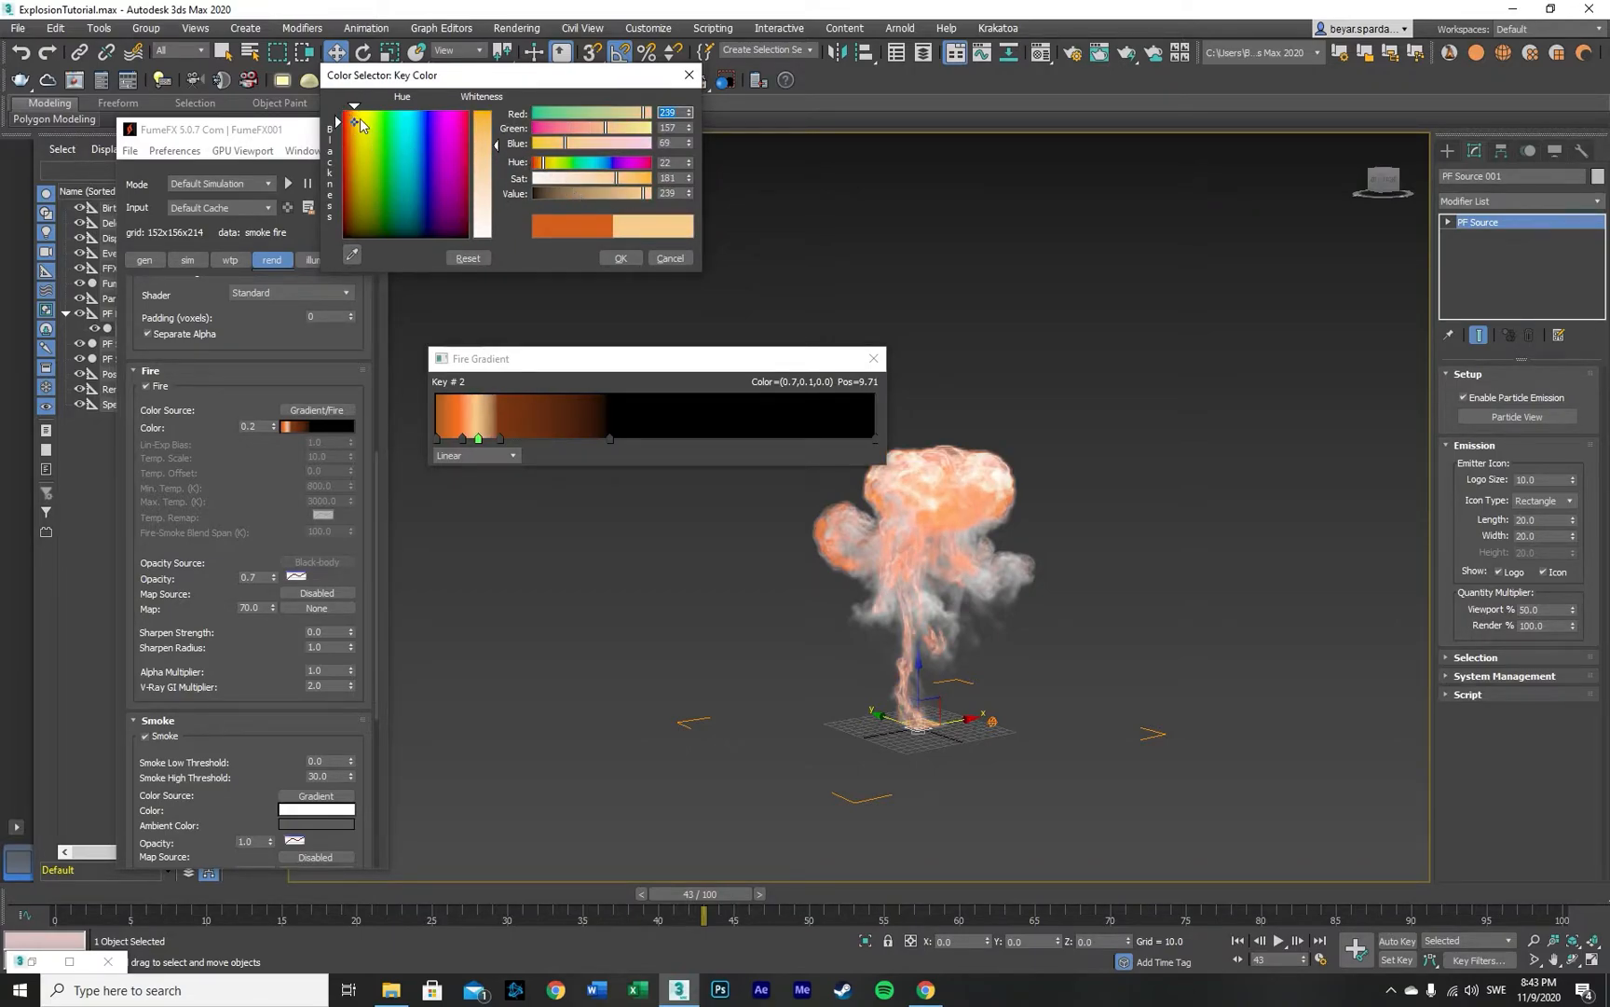
click(550, 143)
drag(606, 127, 548, 165)
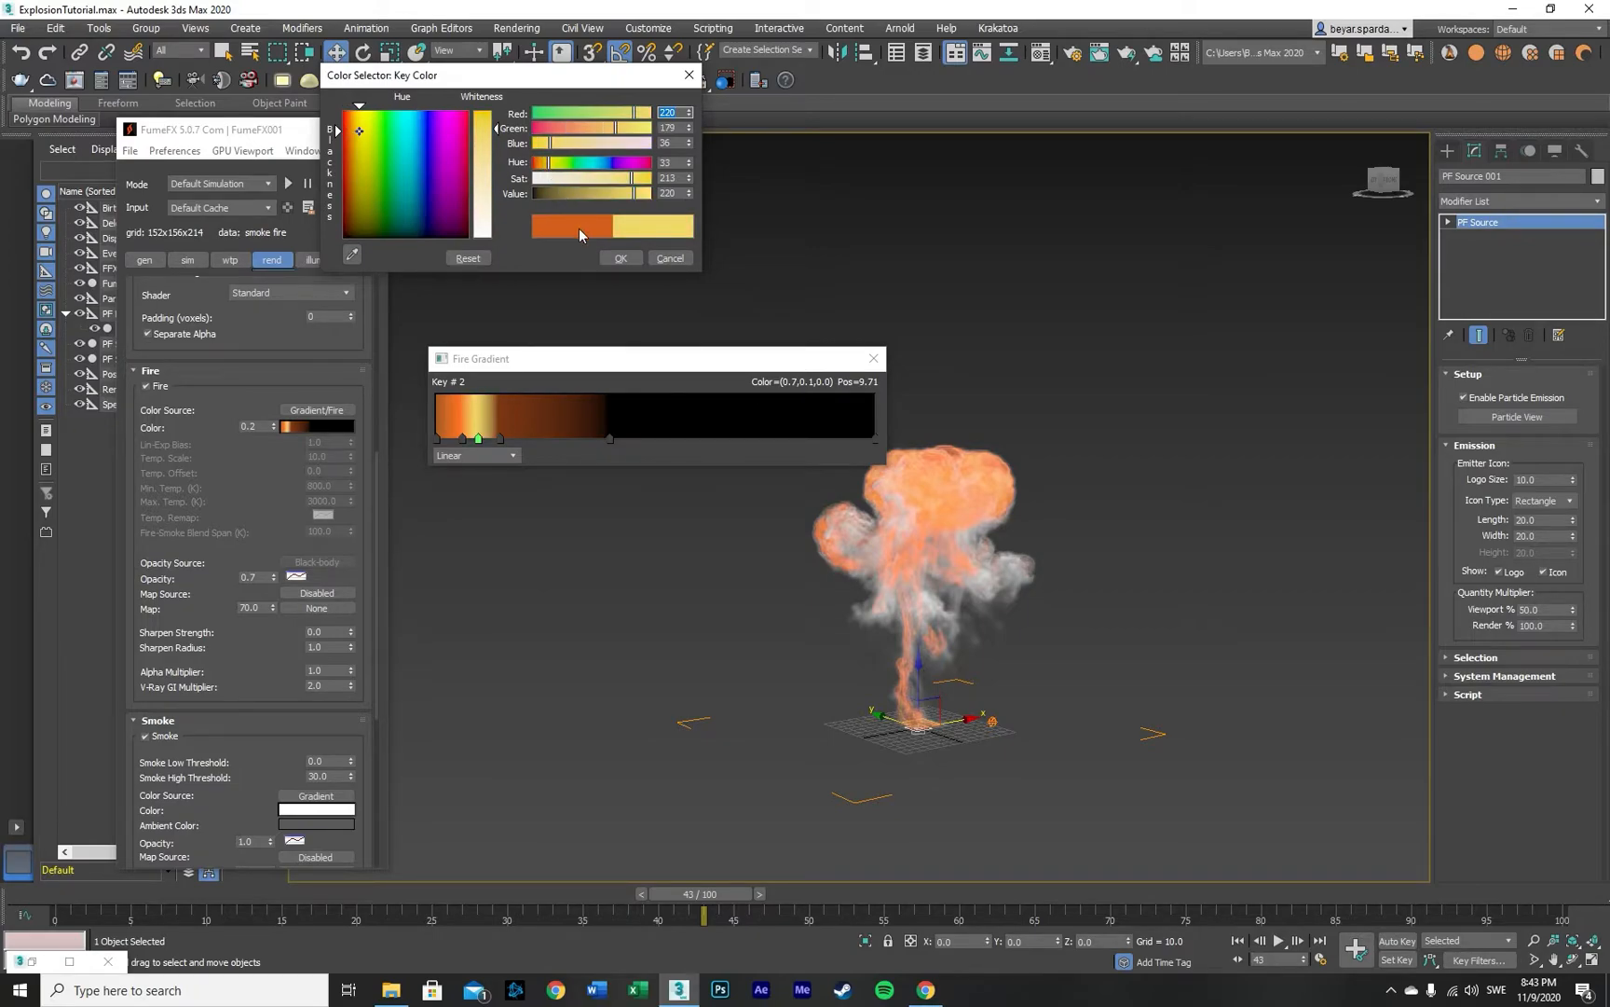
click(672, 261)
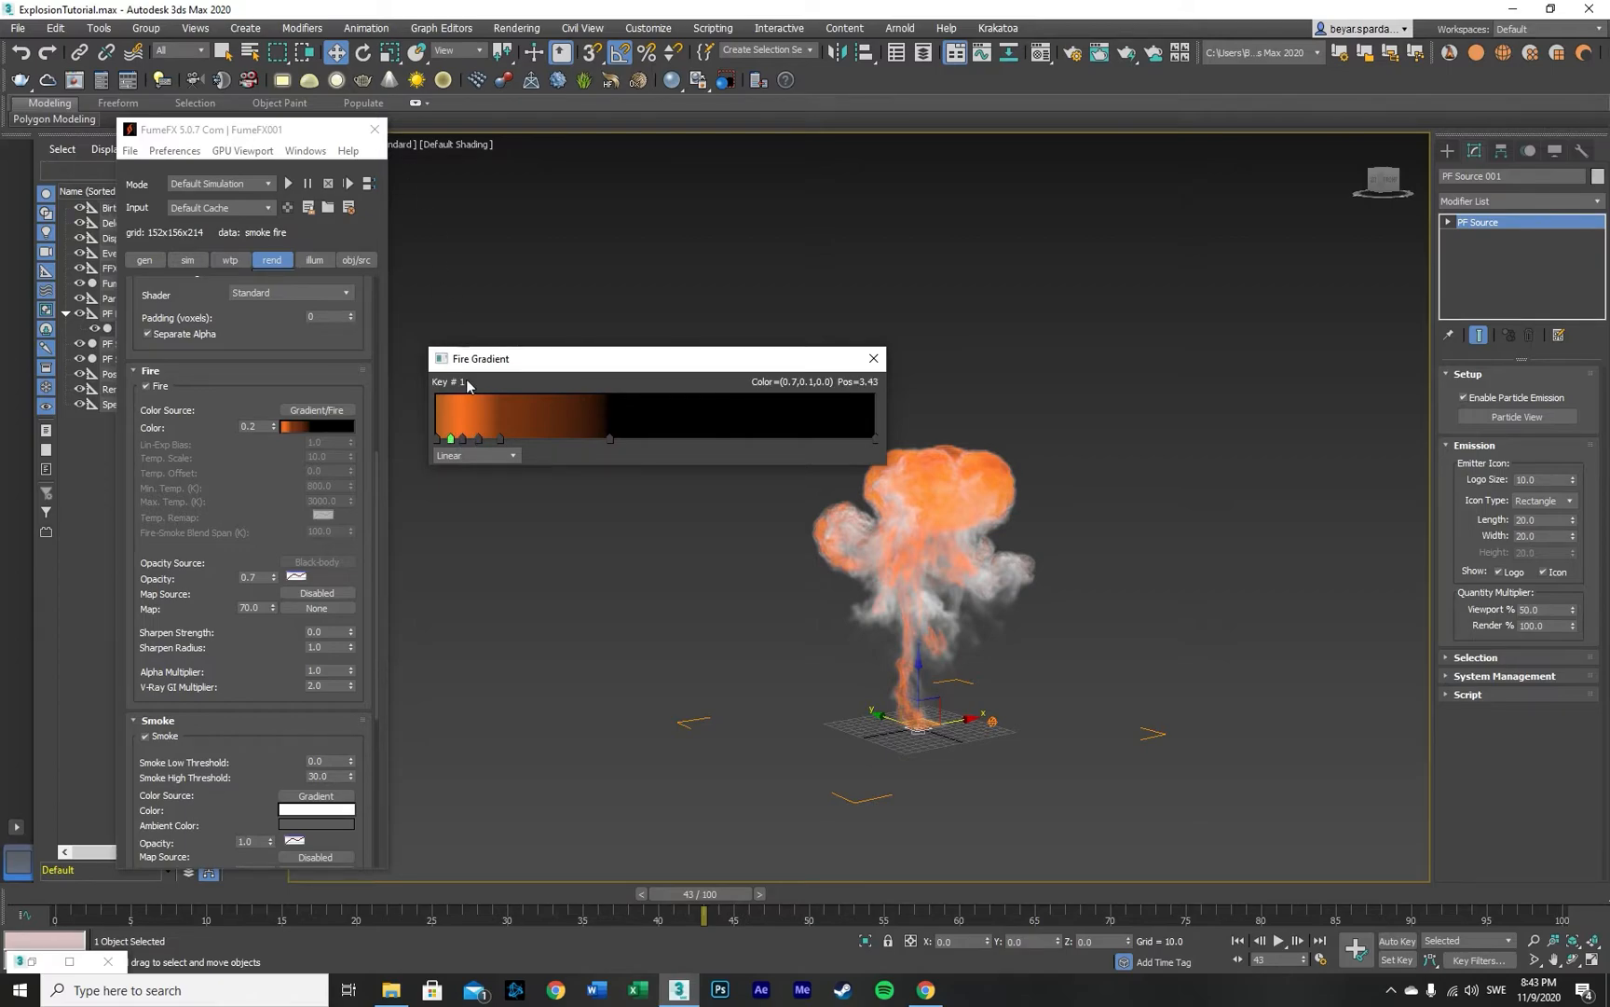
Step: Set the new fire gradient key near the start to near-black and move it to position 4.00
double_click(452, 440)
drag(364, 125, 352, 111)
drag(468, 200, 470, 244)
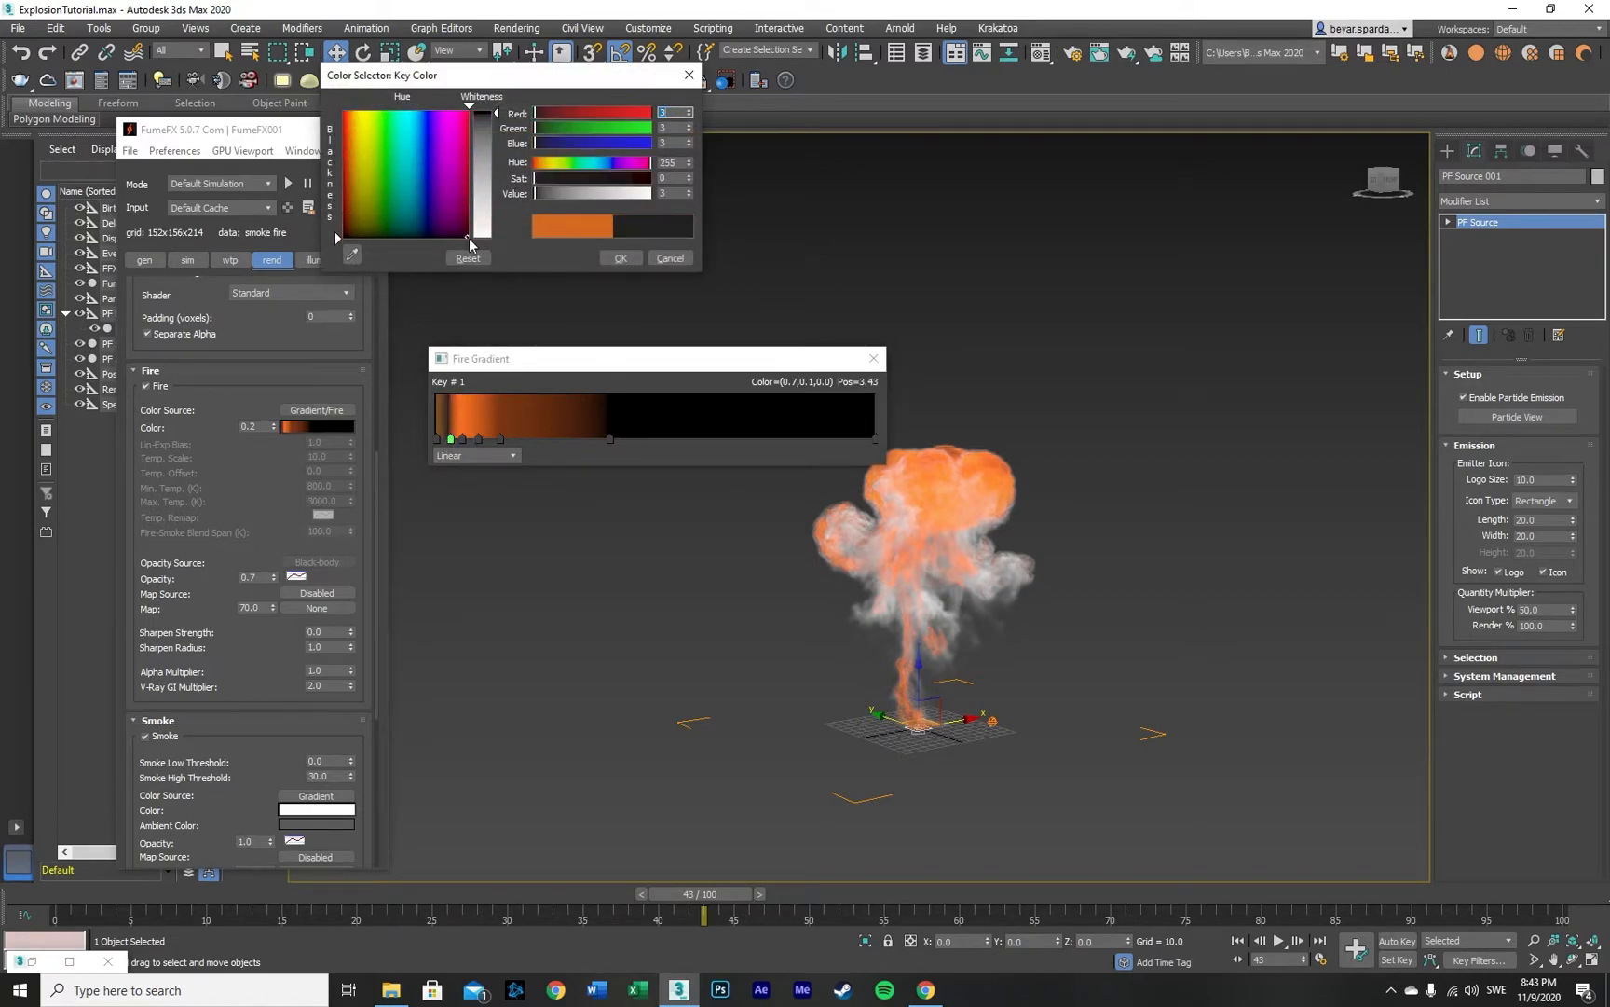
click(589, 178)
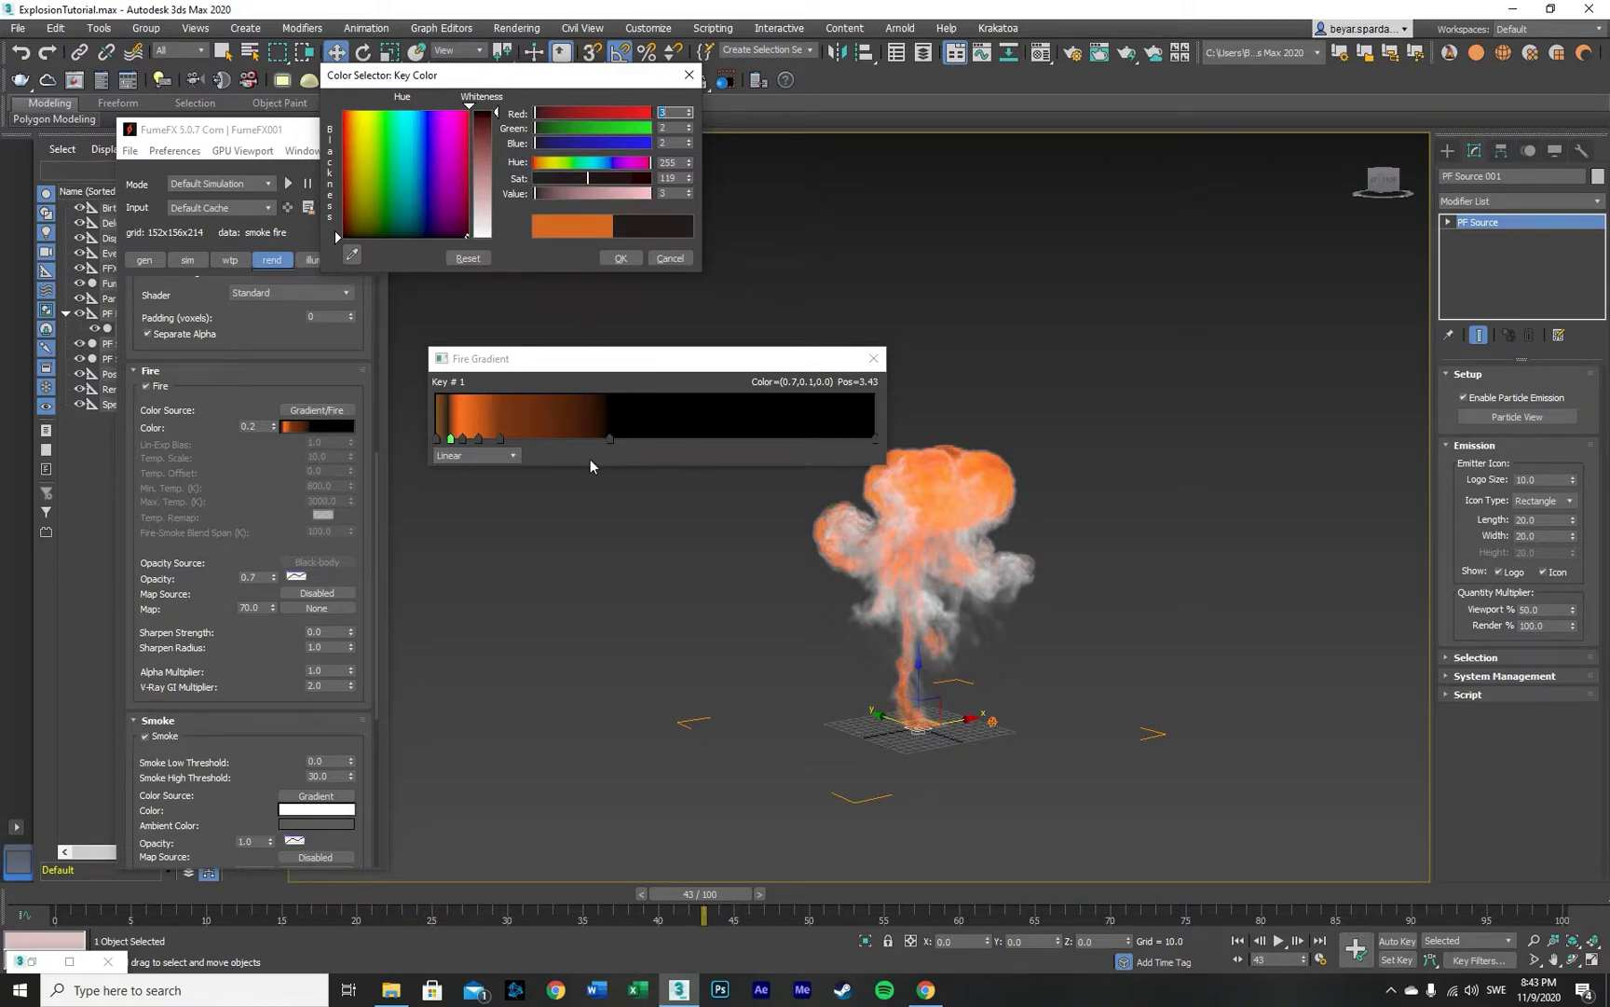
mouse_move(451, 441)
mouse_down()
mouse_move(520, 442)
mouse_move(453, 440)
mouse_up()
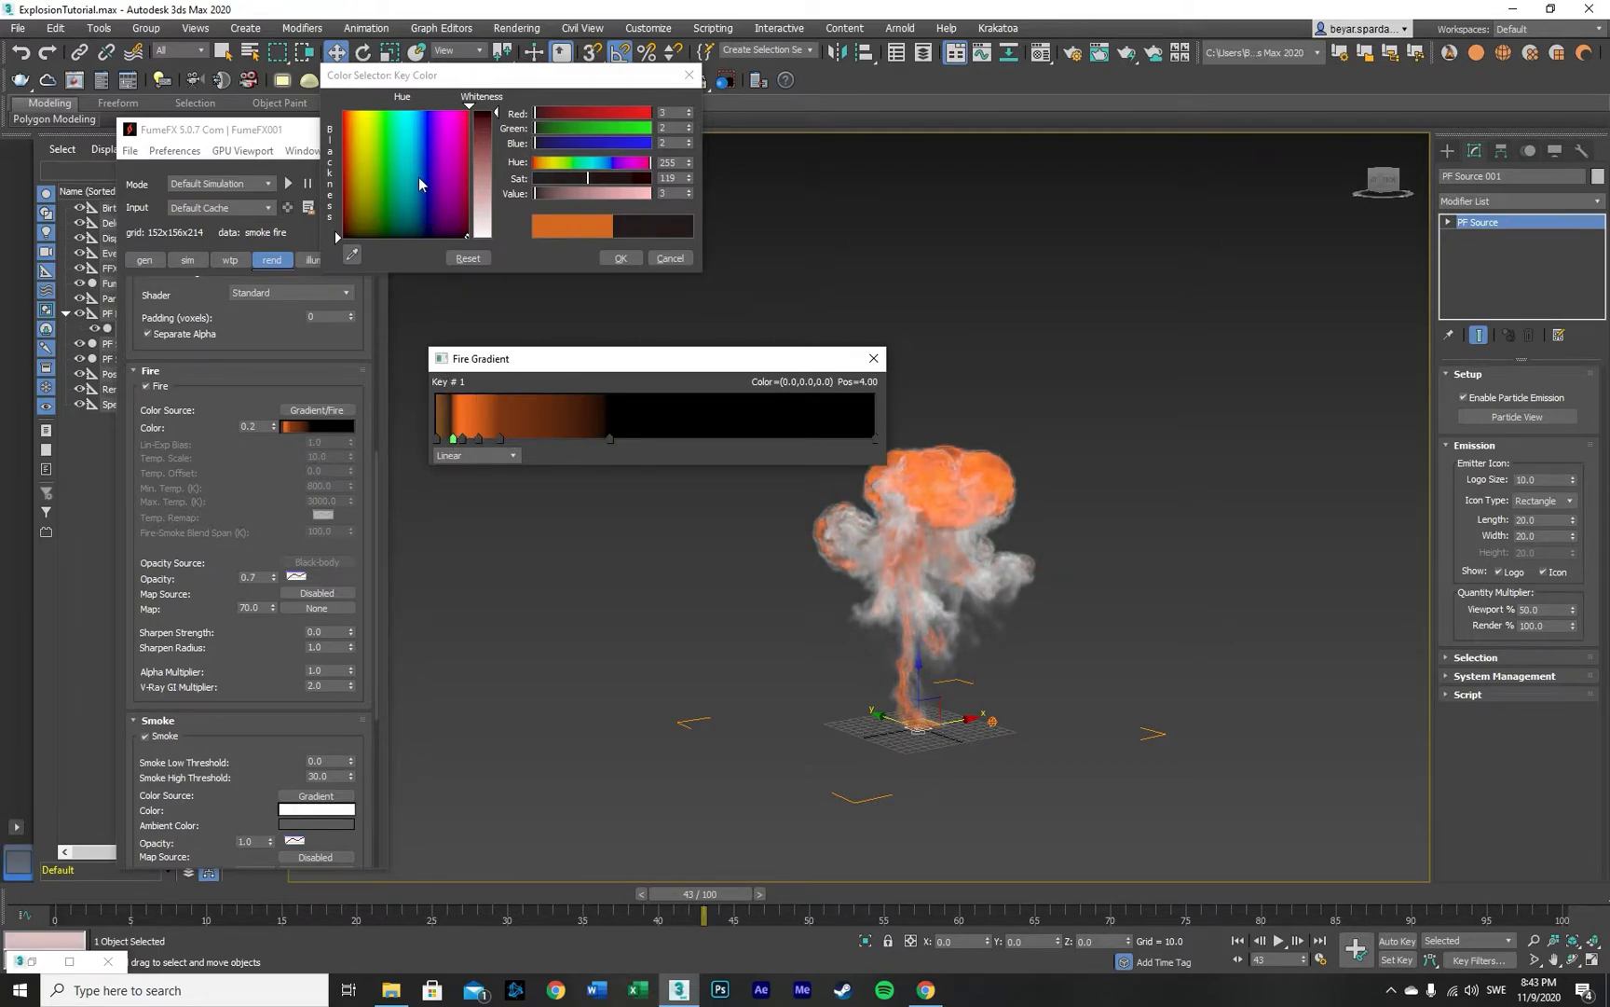
Step: Recolor the fire gradient's key #1 to saturated yellow (226, 218, 0), shift it past the orange key, and move the dark orange key to 9.33
mouse_move(484, 224)
mouse_down()
mouse_move(484, 170)
mouse_move(364, 125)
mouse_up()
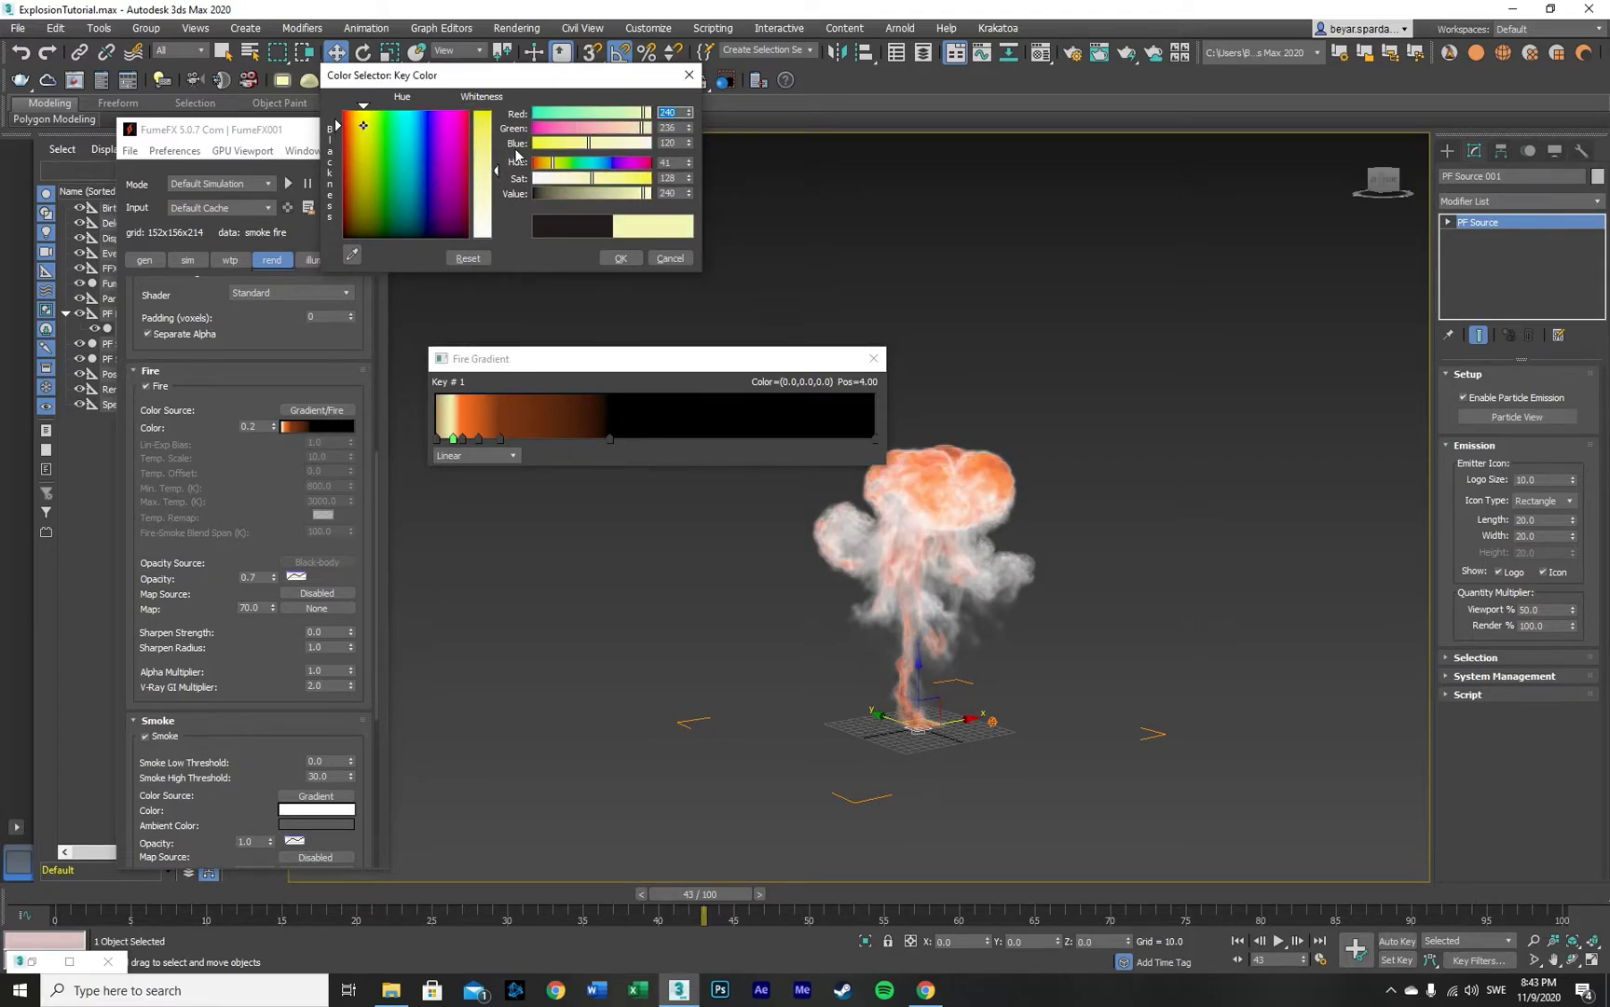
drag(497, 151, 497, 110)
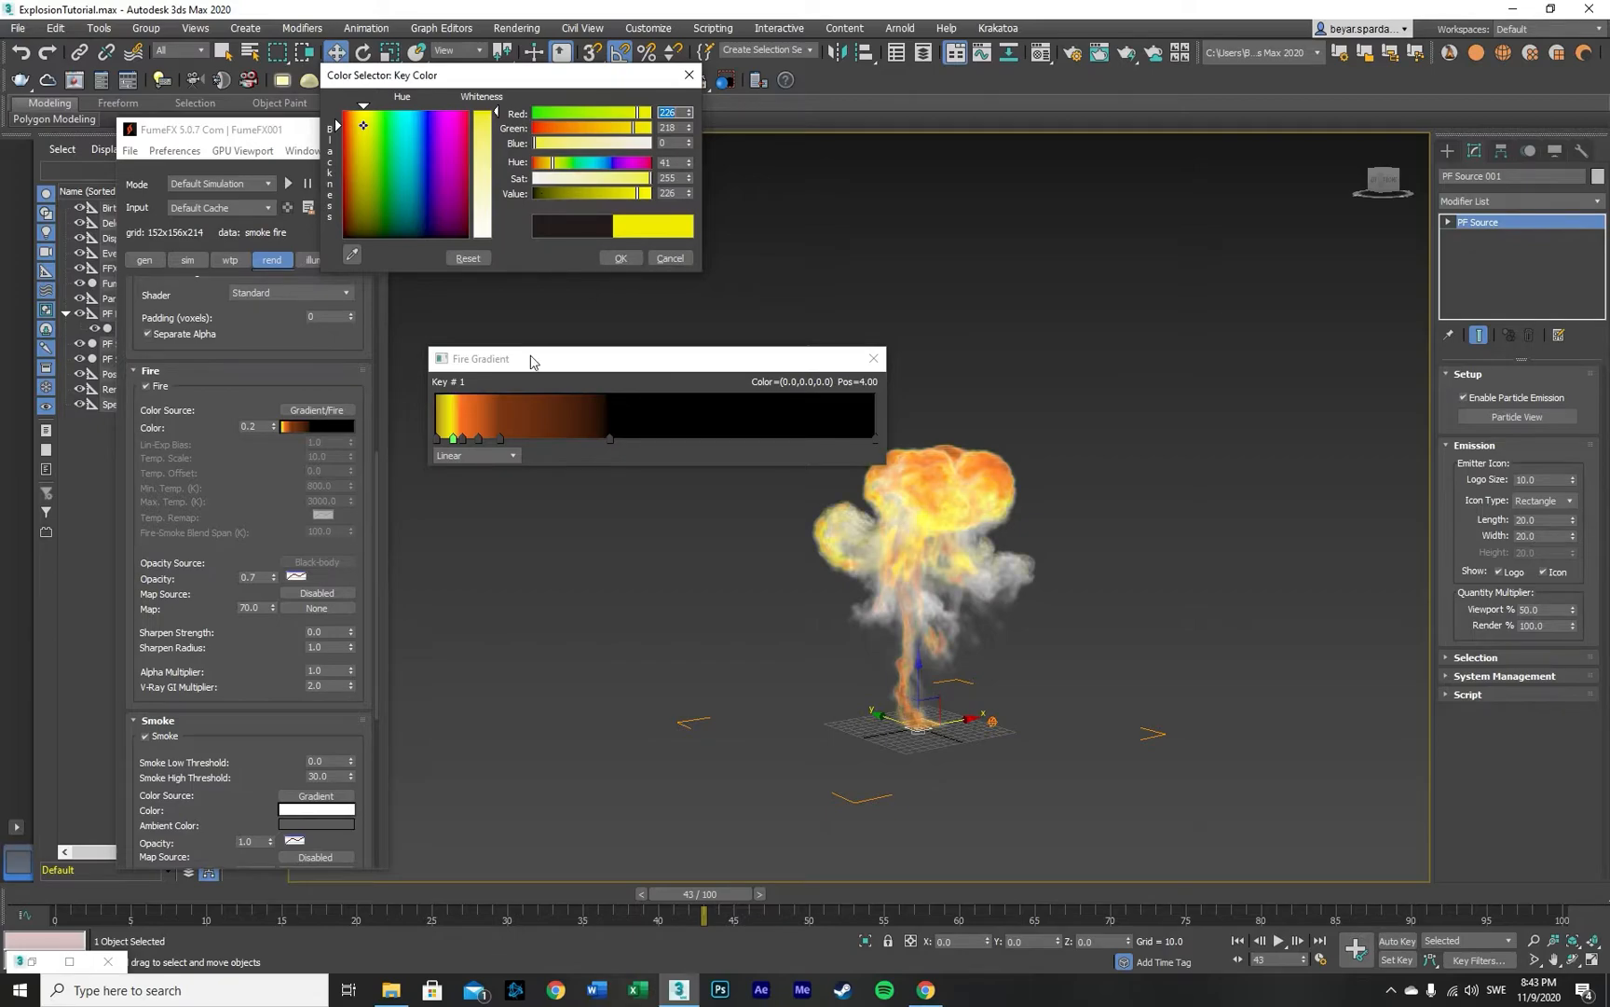
click(617, 259)
drag(454, 443, 475, 441)
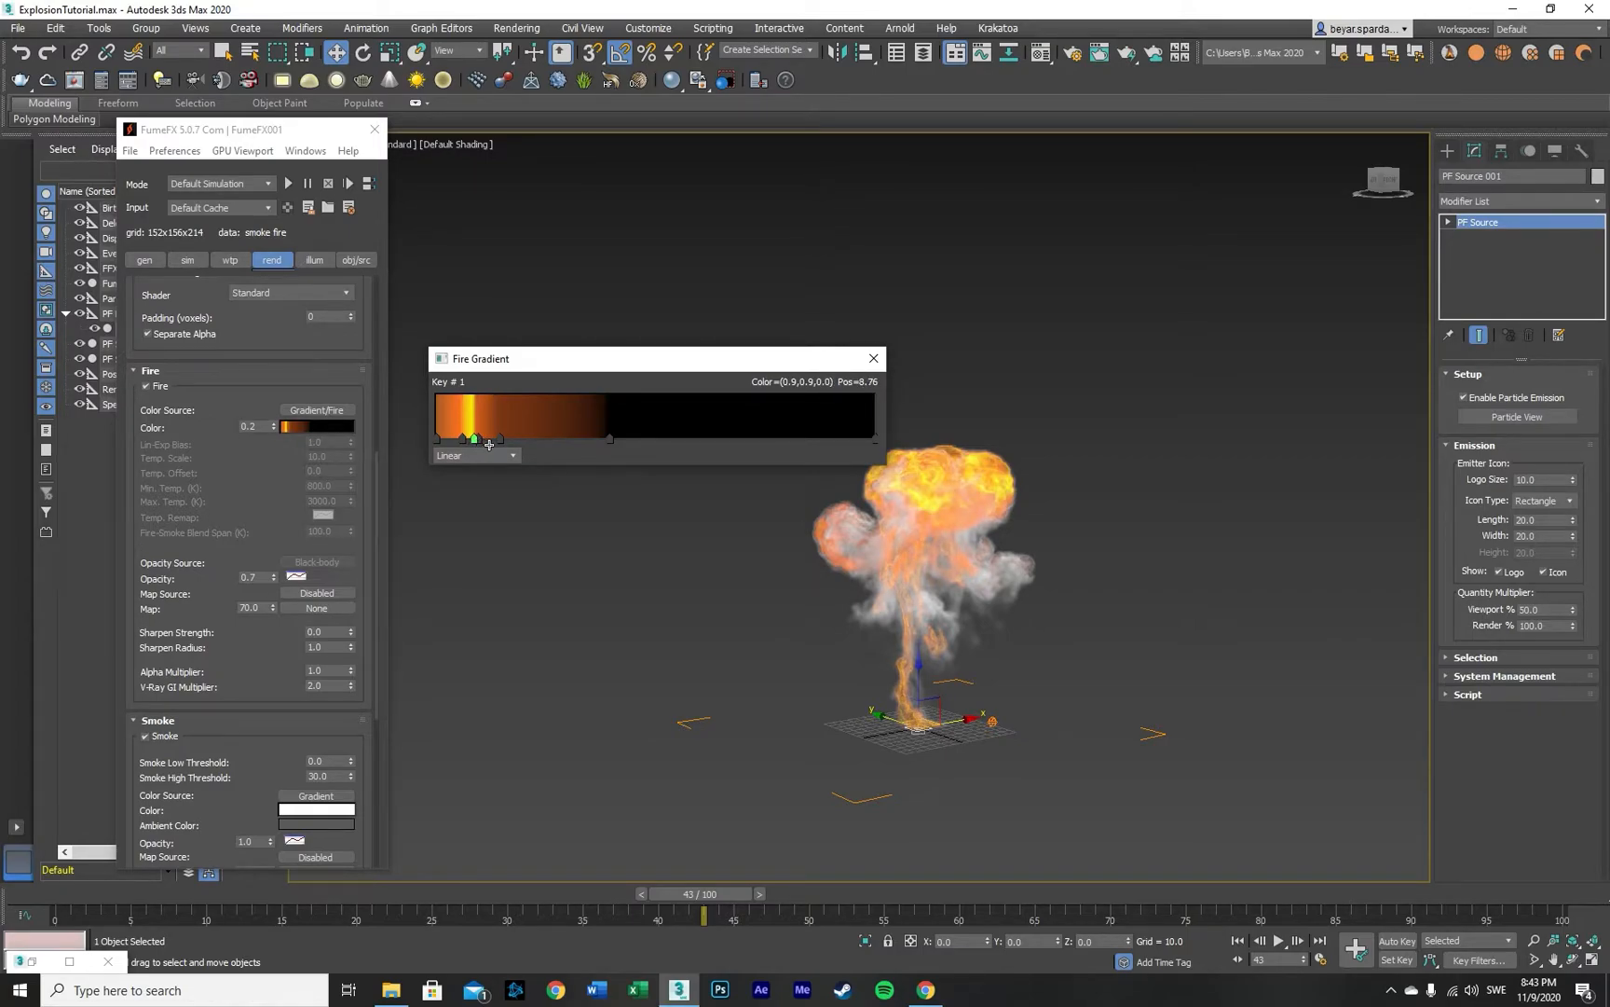
mouse_move(479, 441)
mouse_down()
mouse_move(453, 441)
mouse_move(476, 441)
mouse_up()
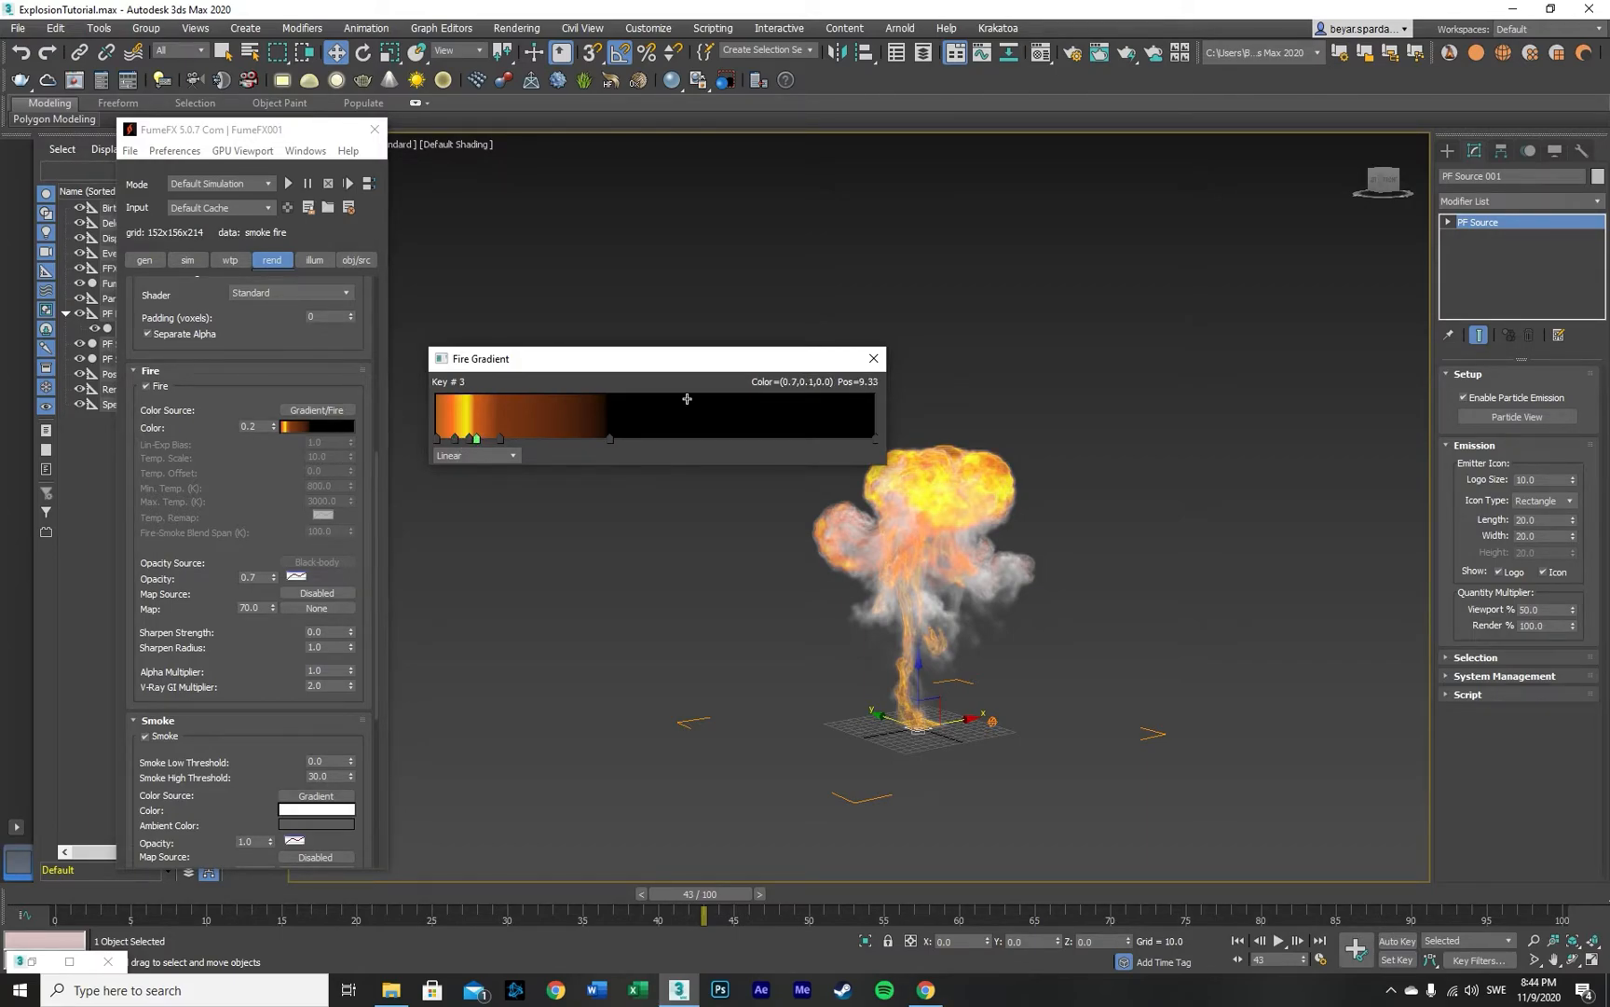
Step: Close the fire gradient and scrub the timeline to frame 42 to examine the yellow fire
click(874, 358)
drag(509, 889, 701, 851)
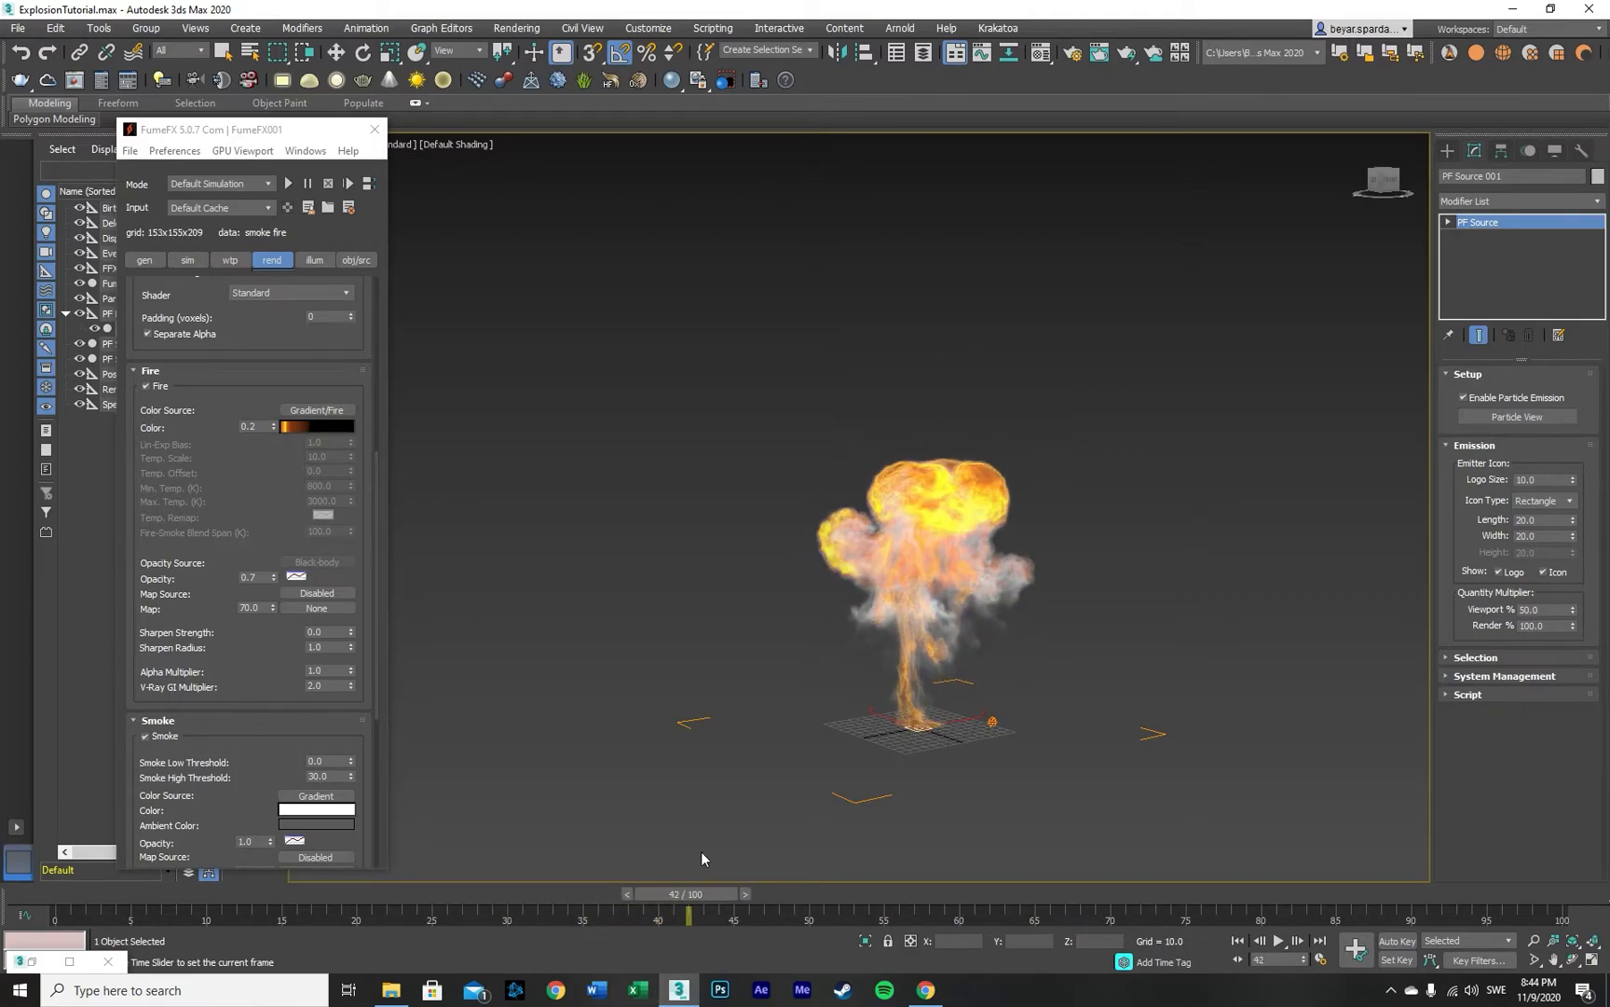
key(w)
Step: Reopen the fire gradient and reposition its keys: black to 30.48, yellow to 6.48, orange to 3.43 and dark brown to about 18
click(307, 428)
drag(611, 438, 569, 442)
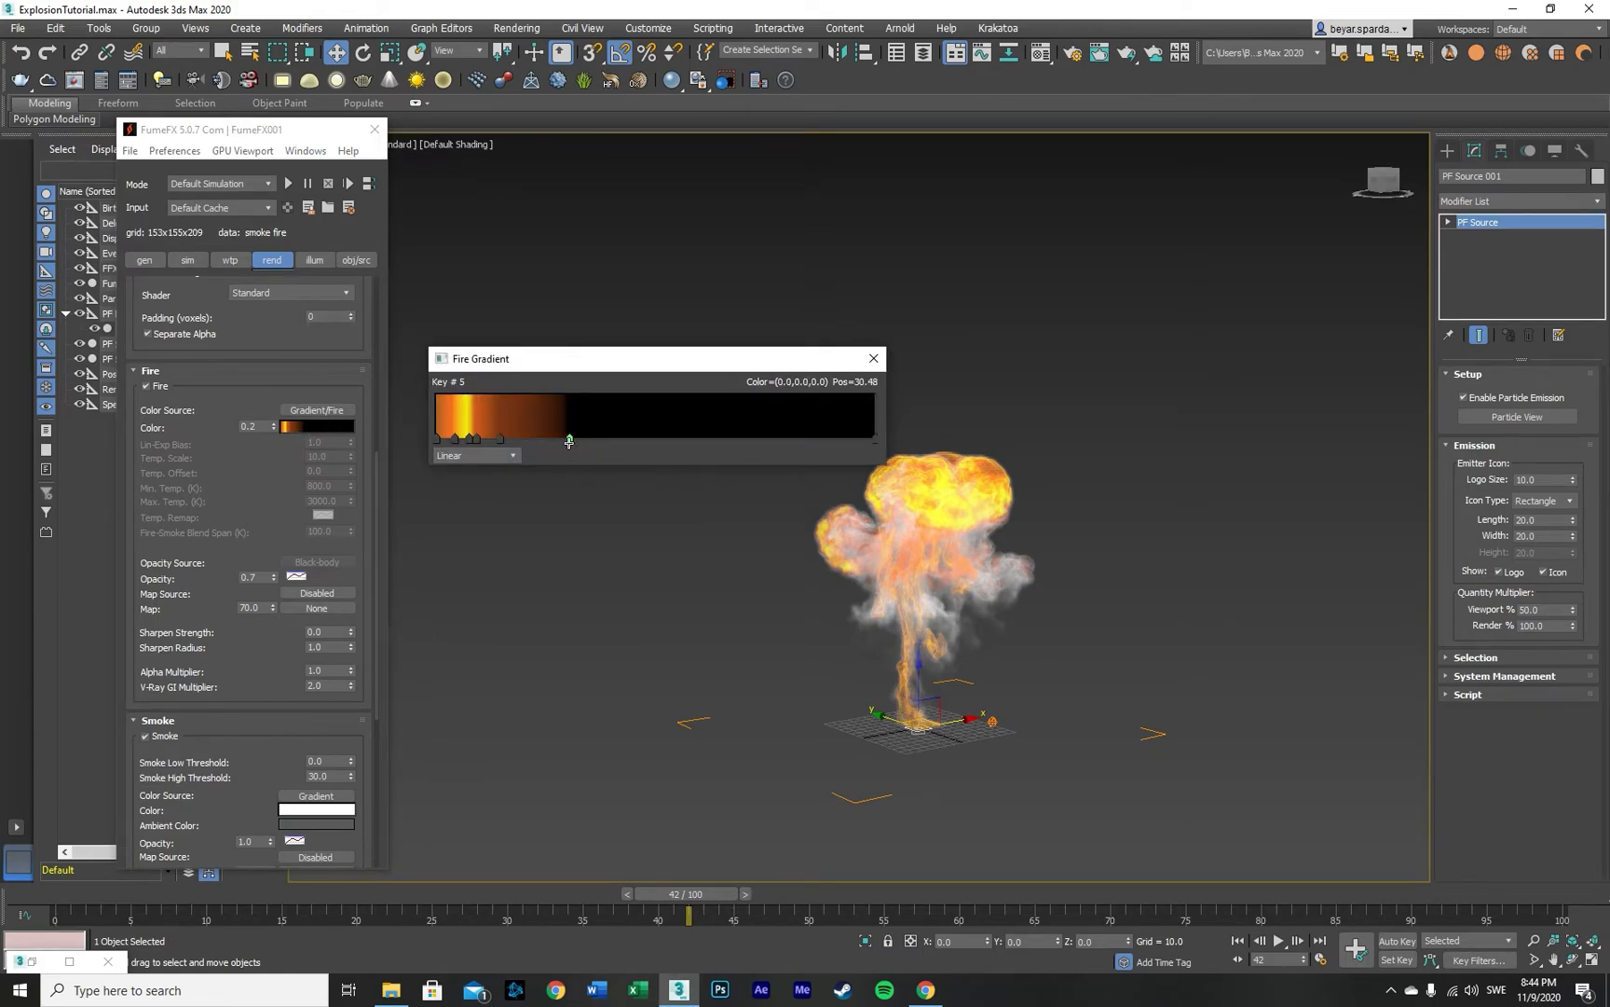
mouse_move(469, 438)
mouse_down()
mouse_move(506, 440)
mouse_move(465, 441)
mouse_up()
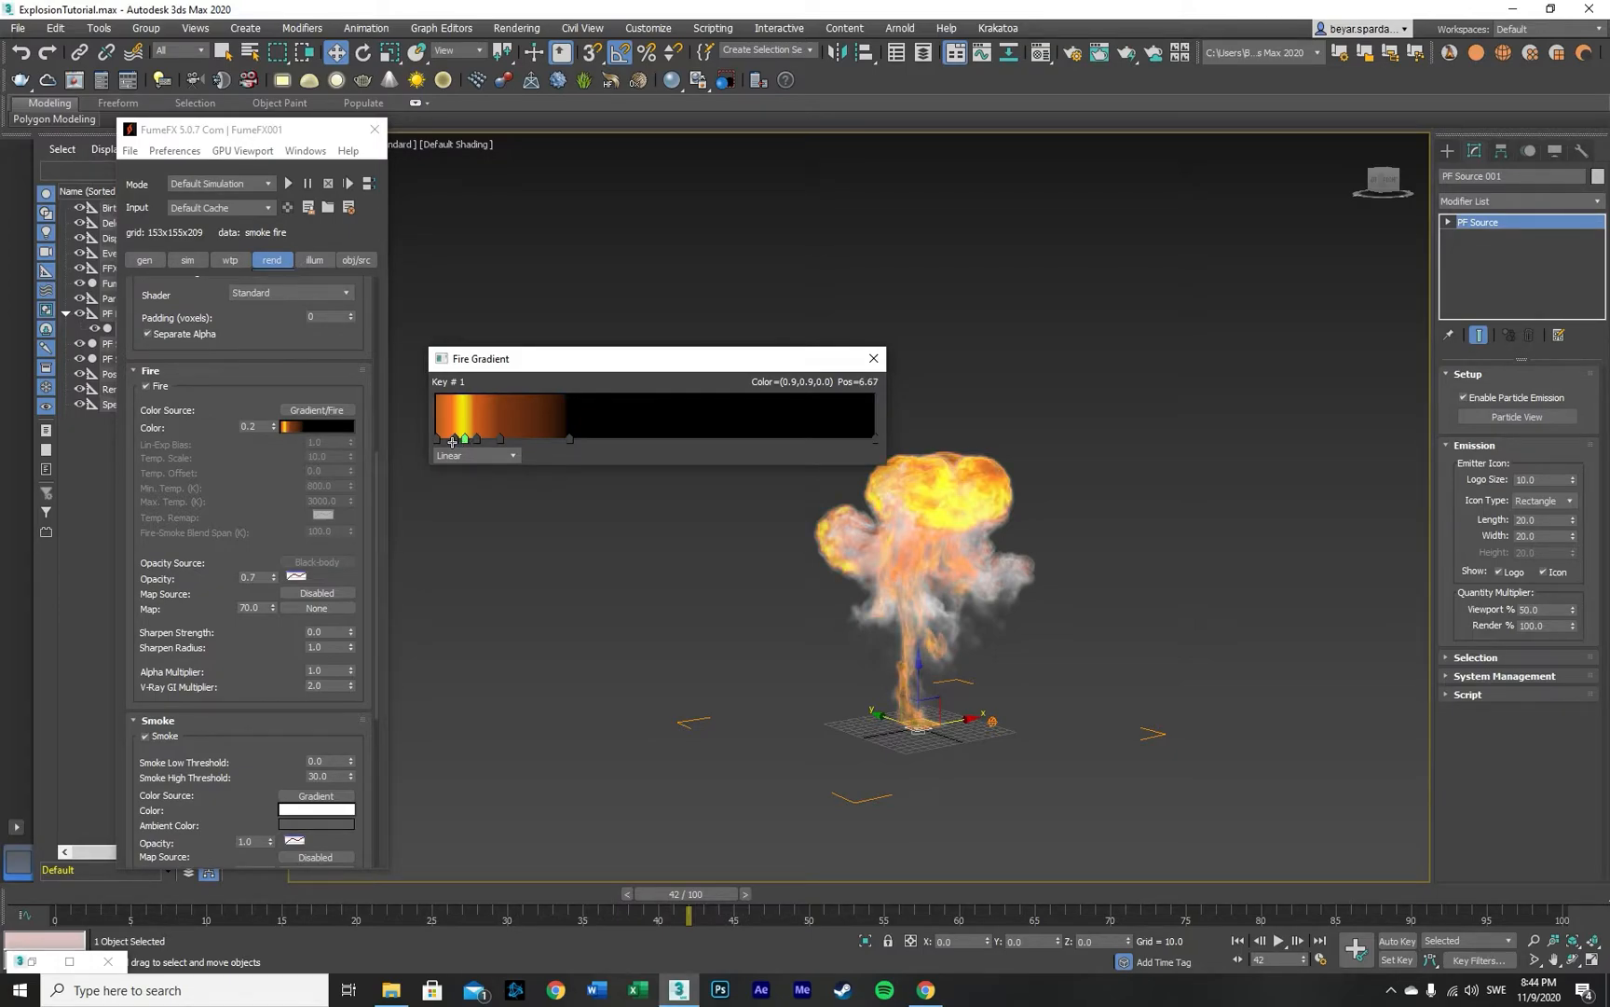
mouse_move(466, 440)
mouse_down()
mouse_move(447, 440)
mouse_move(467, 441)
mouse_up()
click(476, 439)
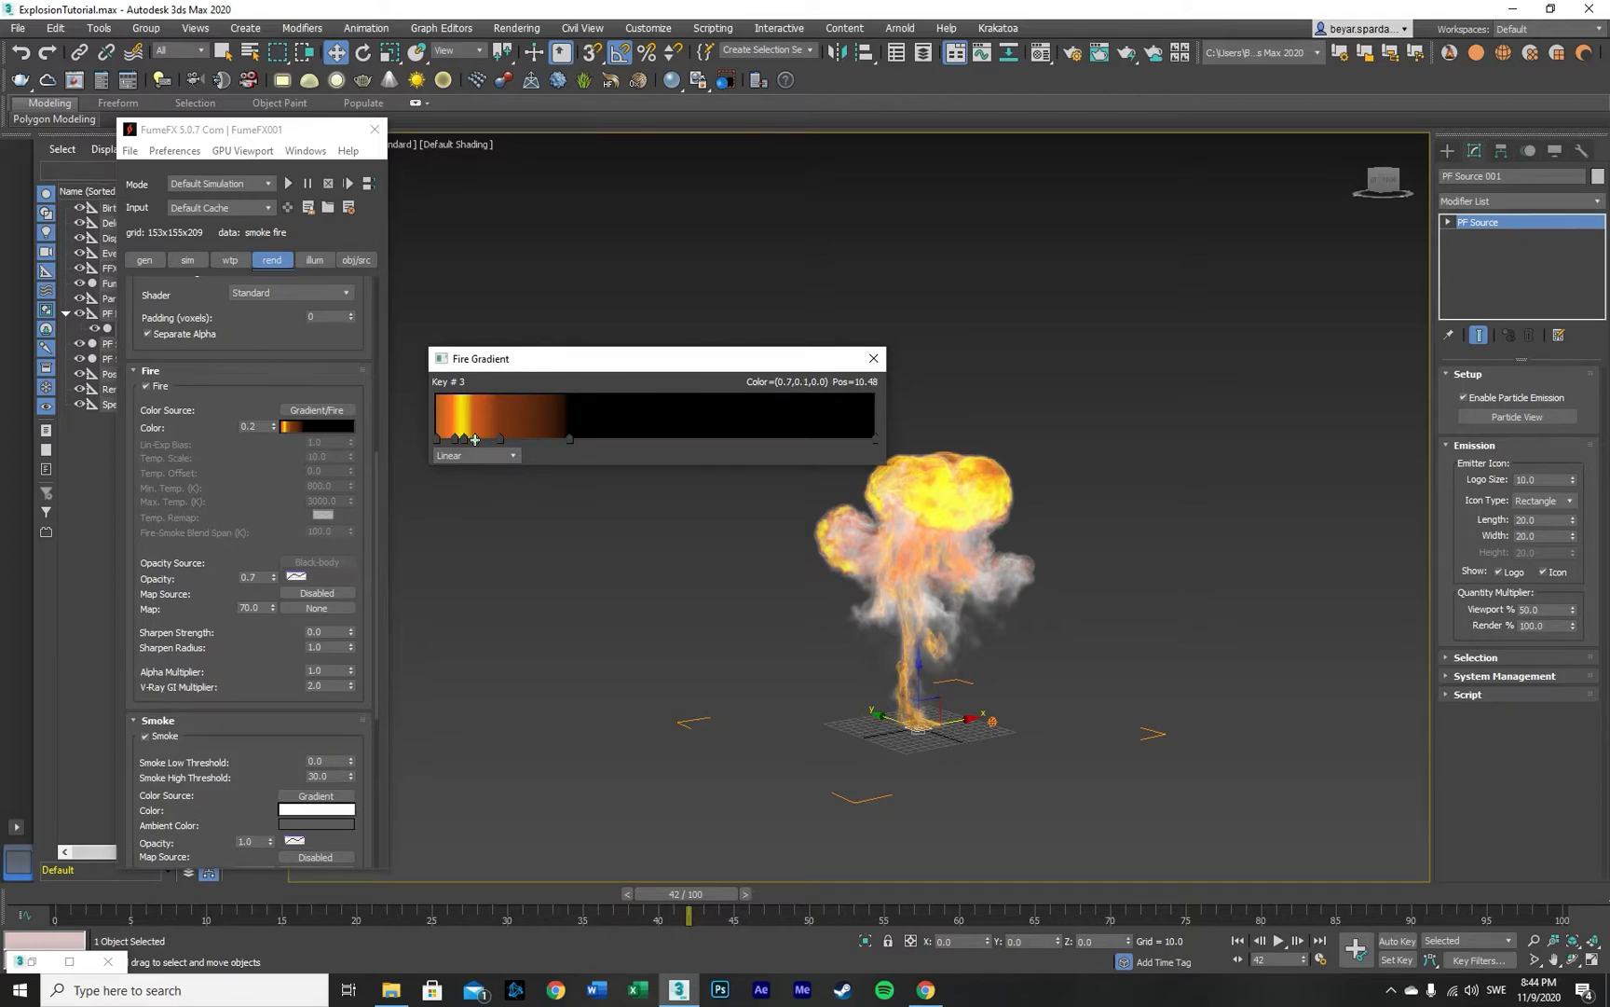
click(450, 439)
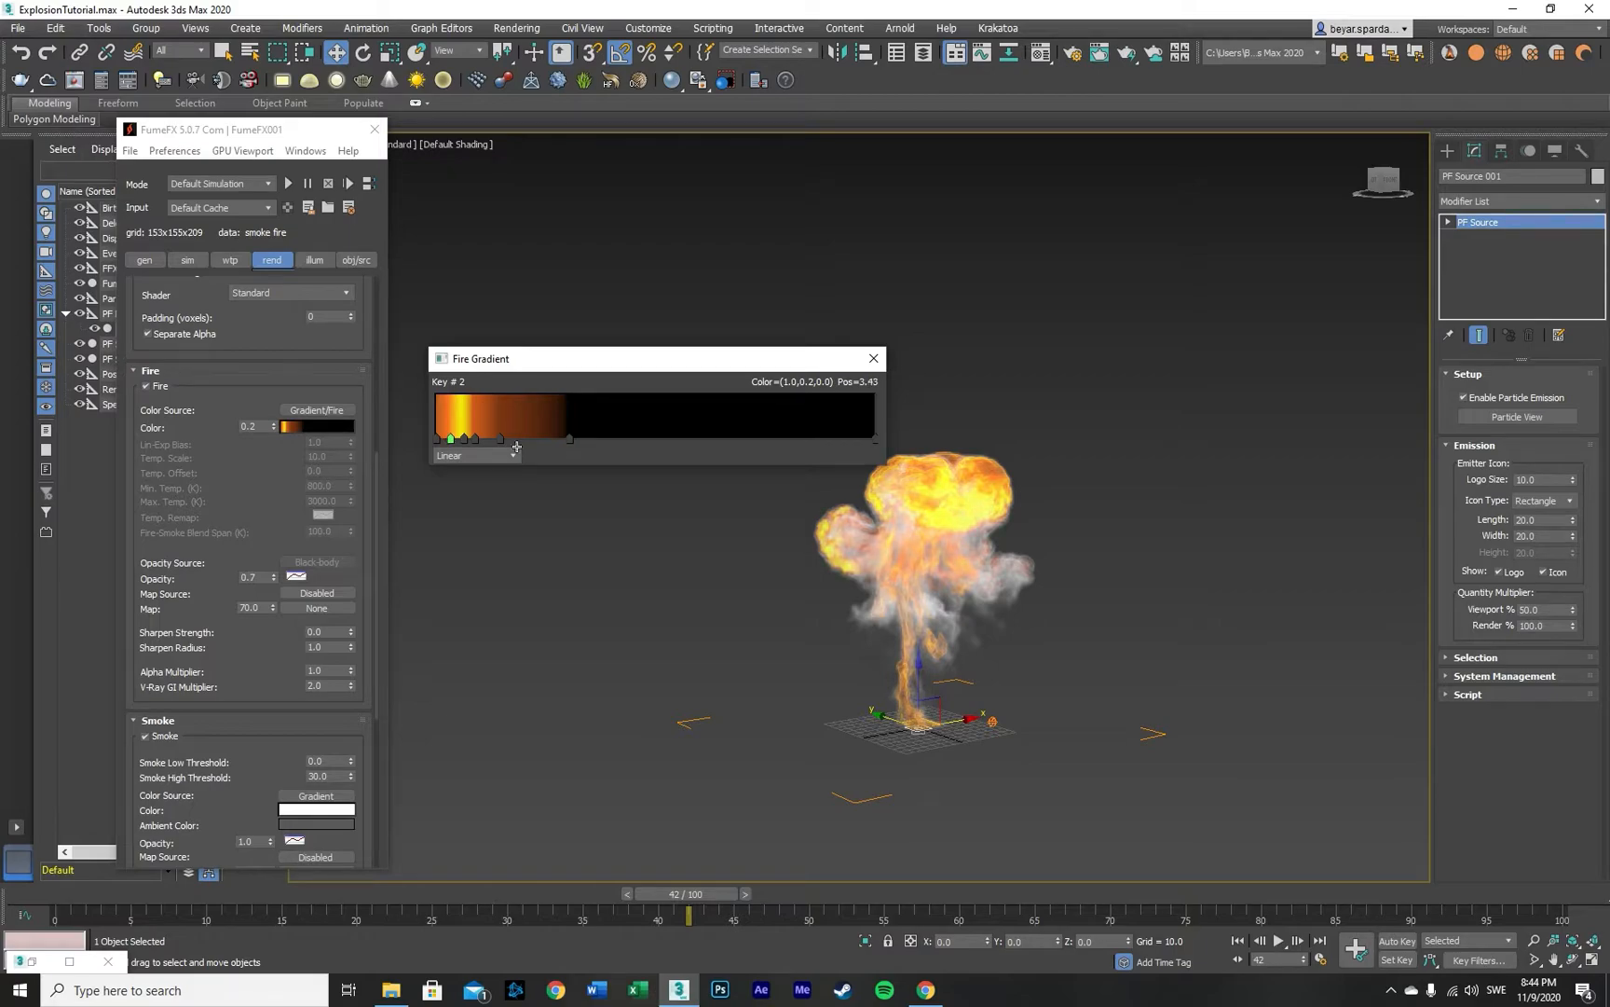
drag(499, 438, 513, 439)
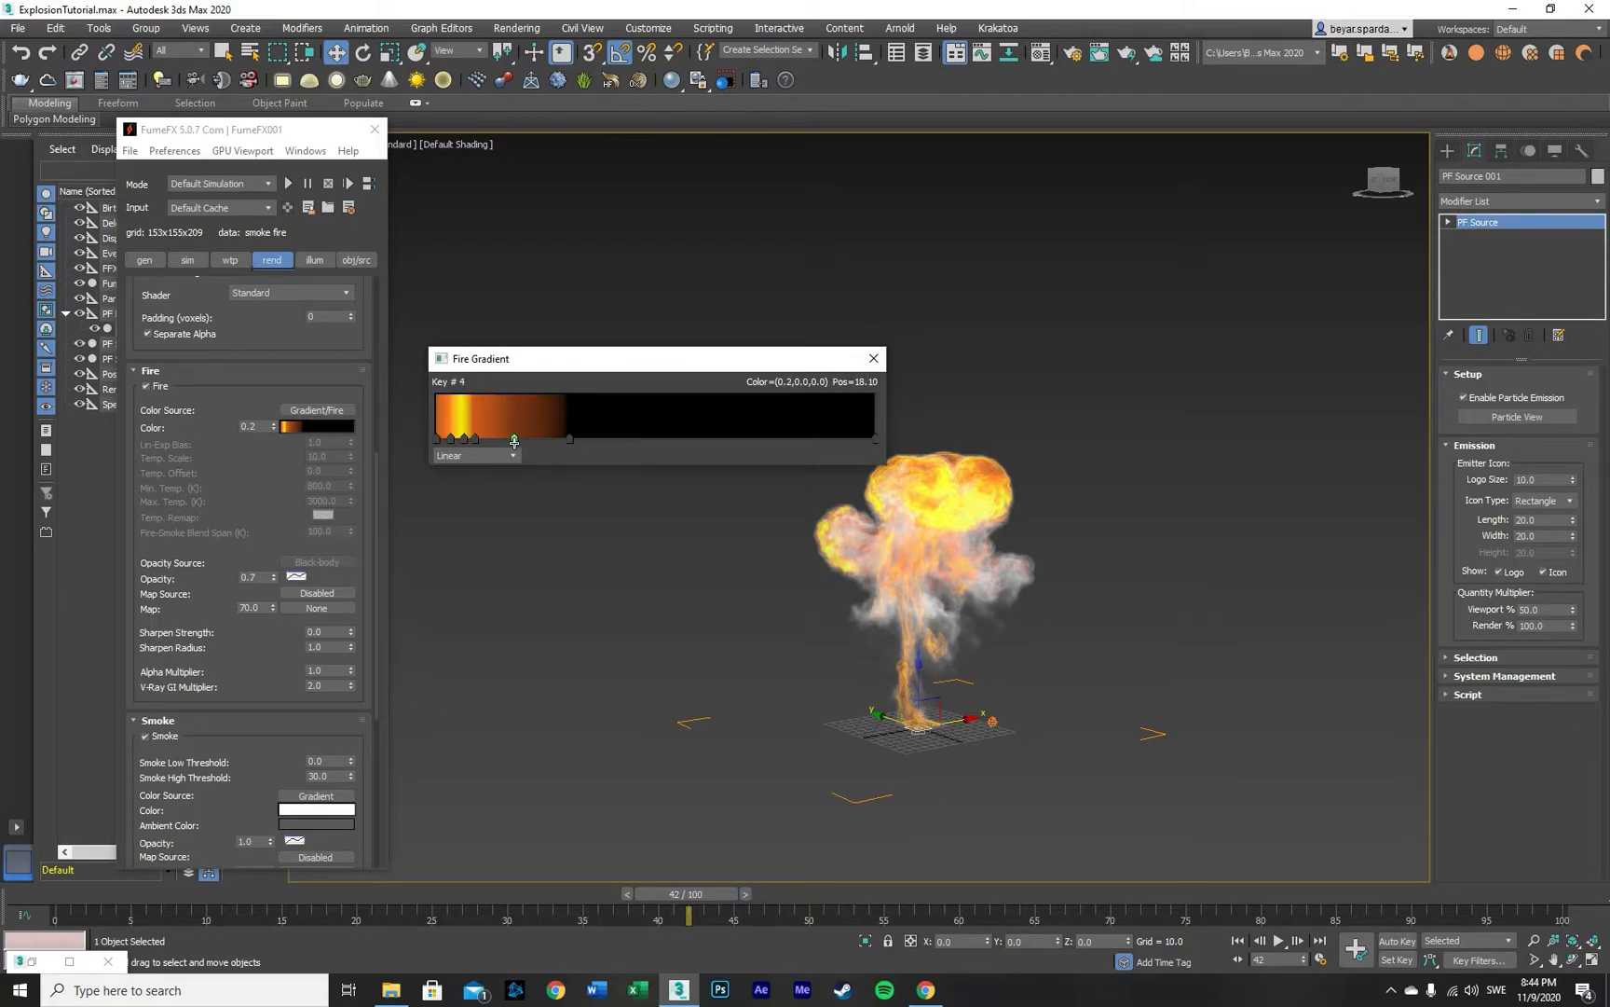
Step: Set the dark brown key's color value to 60 (RGB 60, 11, 1) and close the fire gradient
double_click(515, 439)
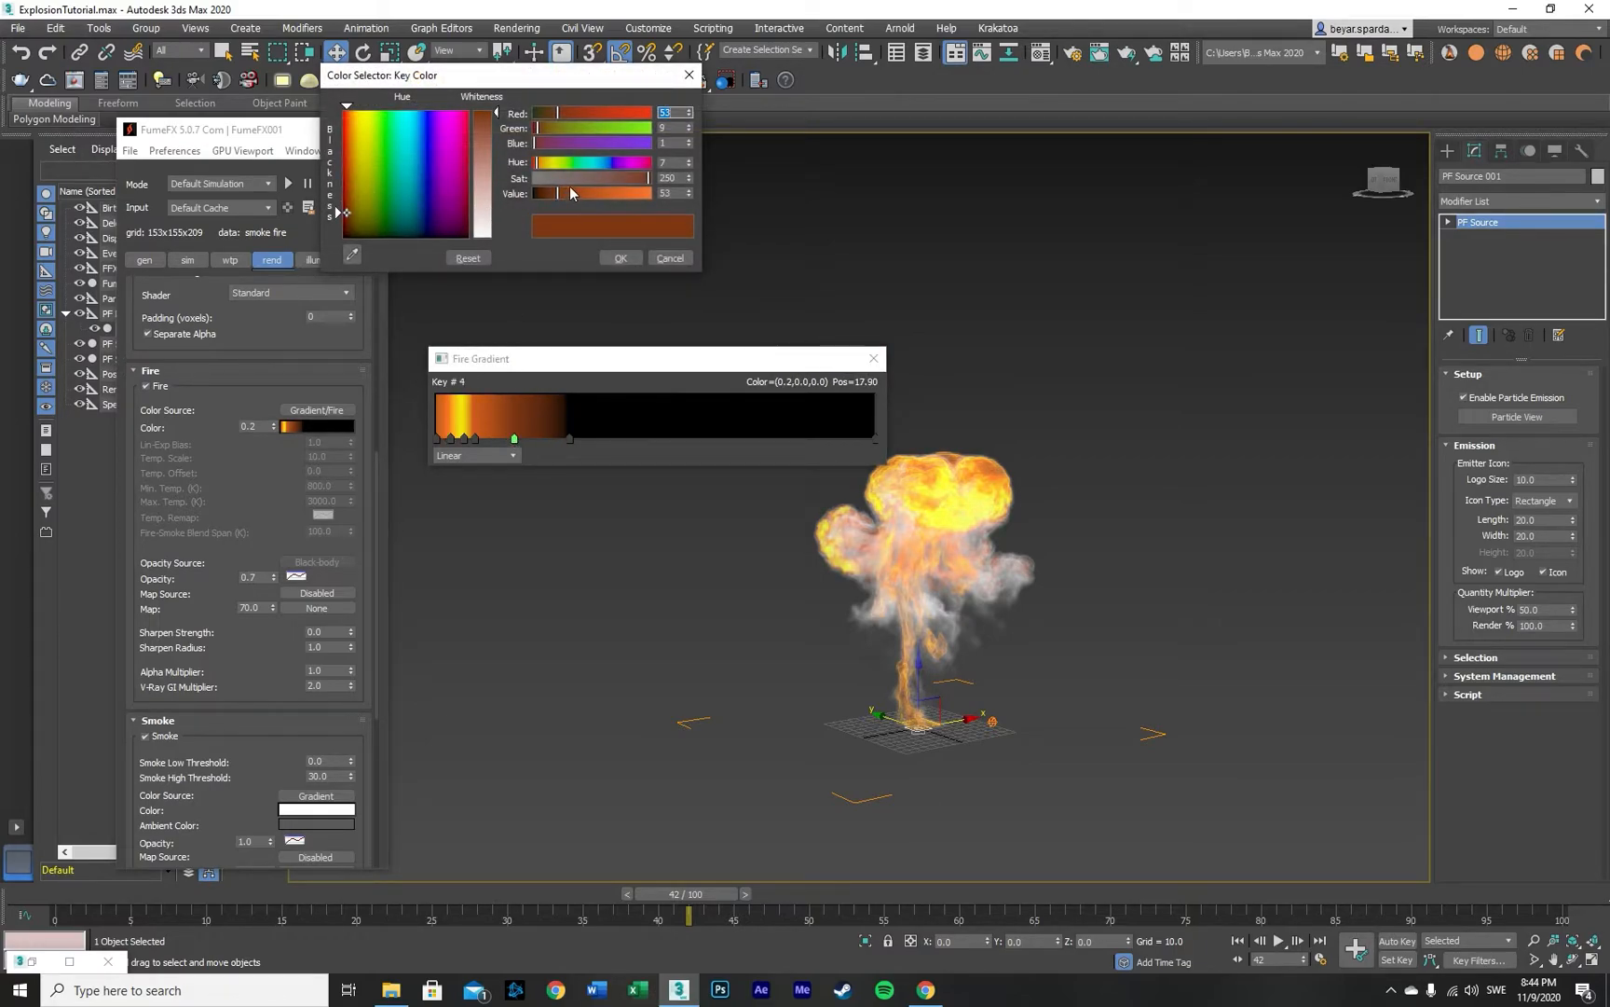
drag(570, 188, 560, 192)
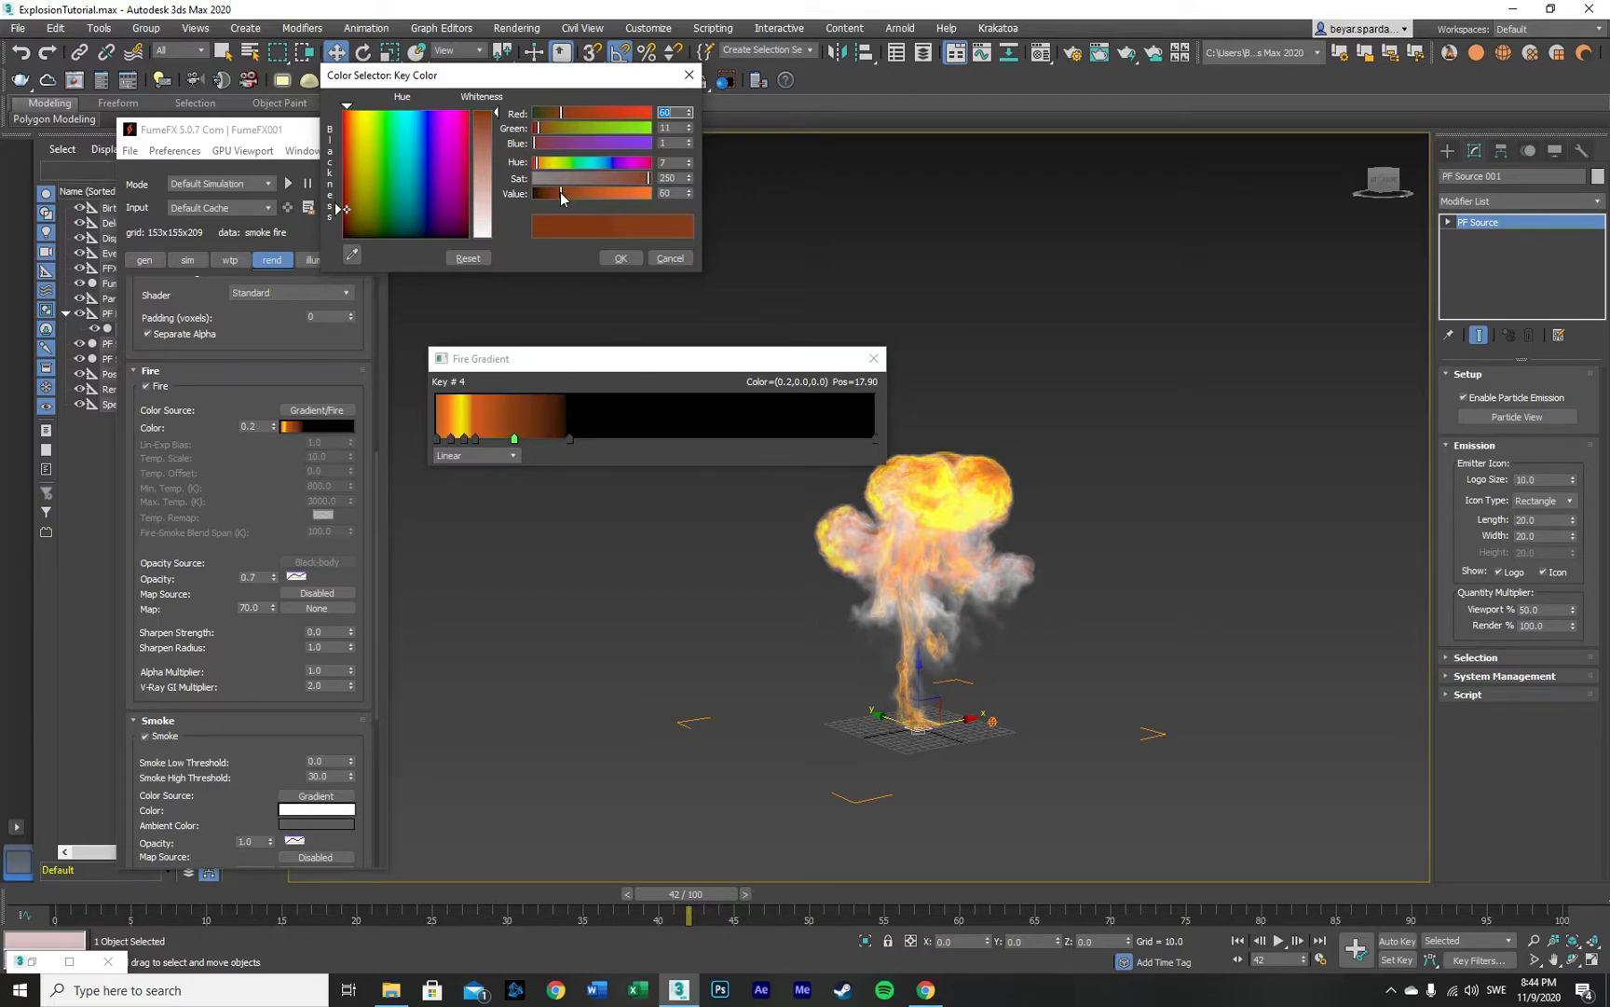
click(621, 253)
click(873, 358)
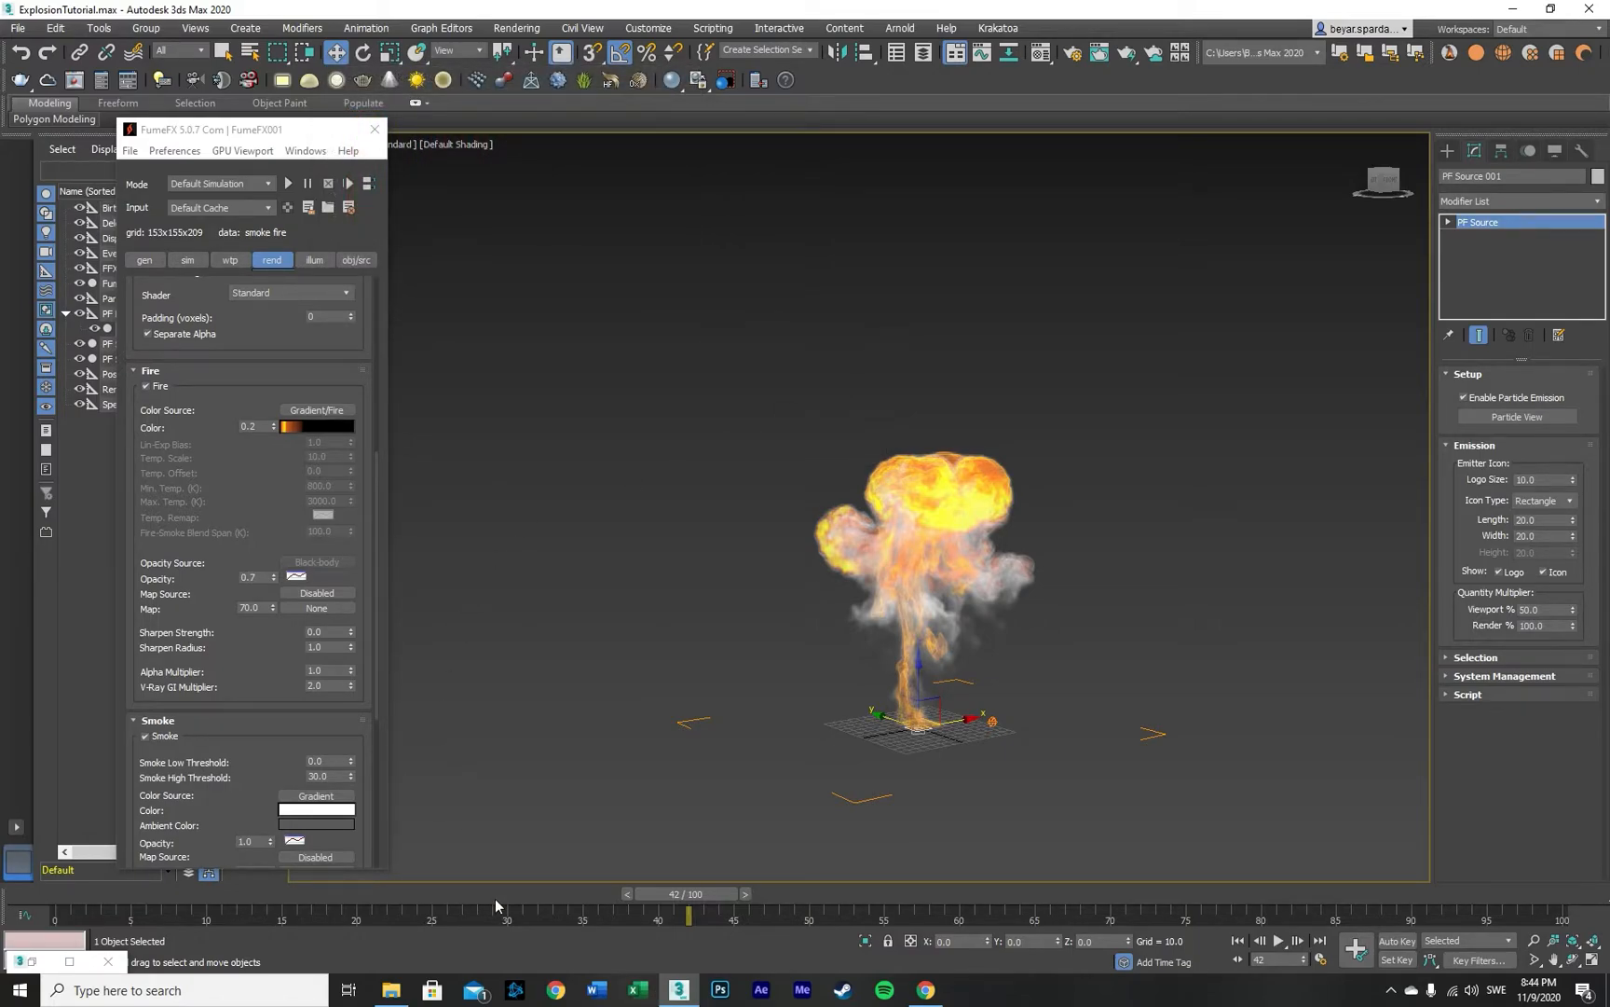
Step: Set the fire's Sharpen Strength to 1.0 and scrub the timeline to frame 38 to check the fire
drag(495, 894, 688, 813)
key(w)
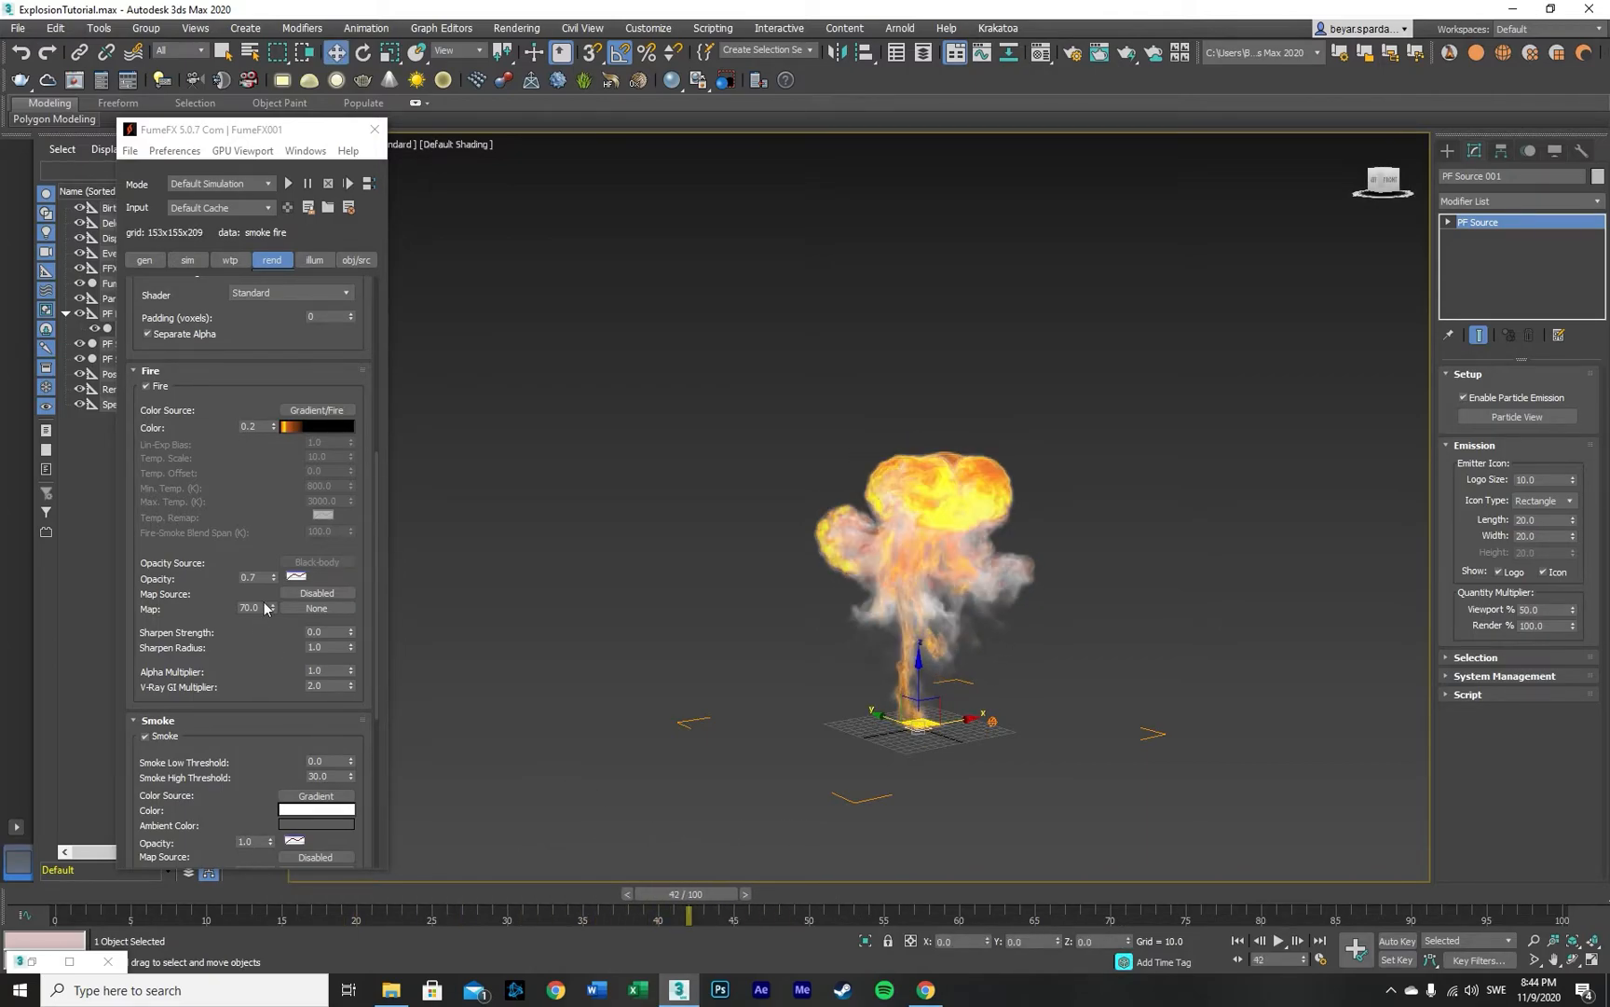
double_click(331, 631)
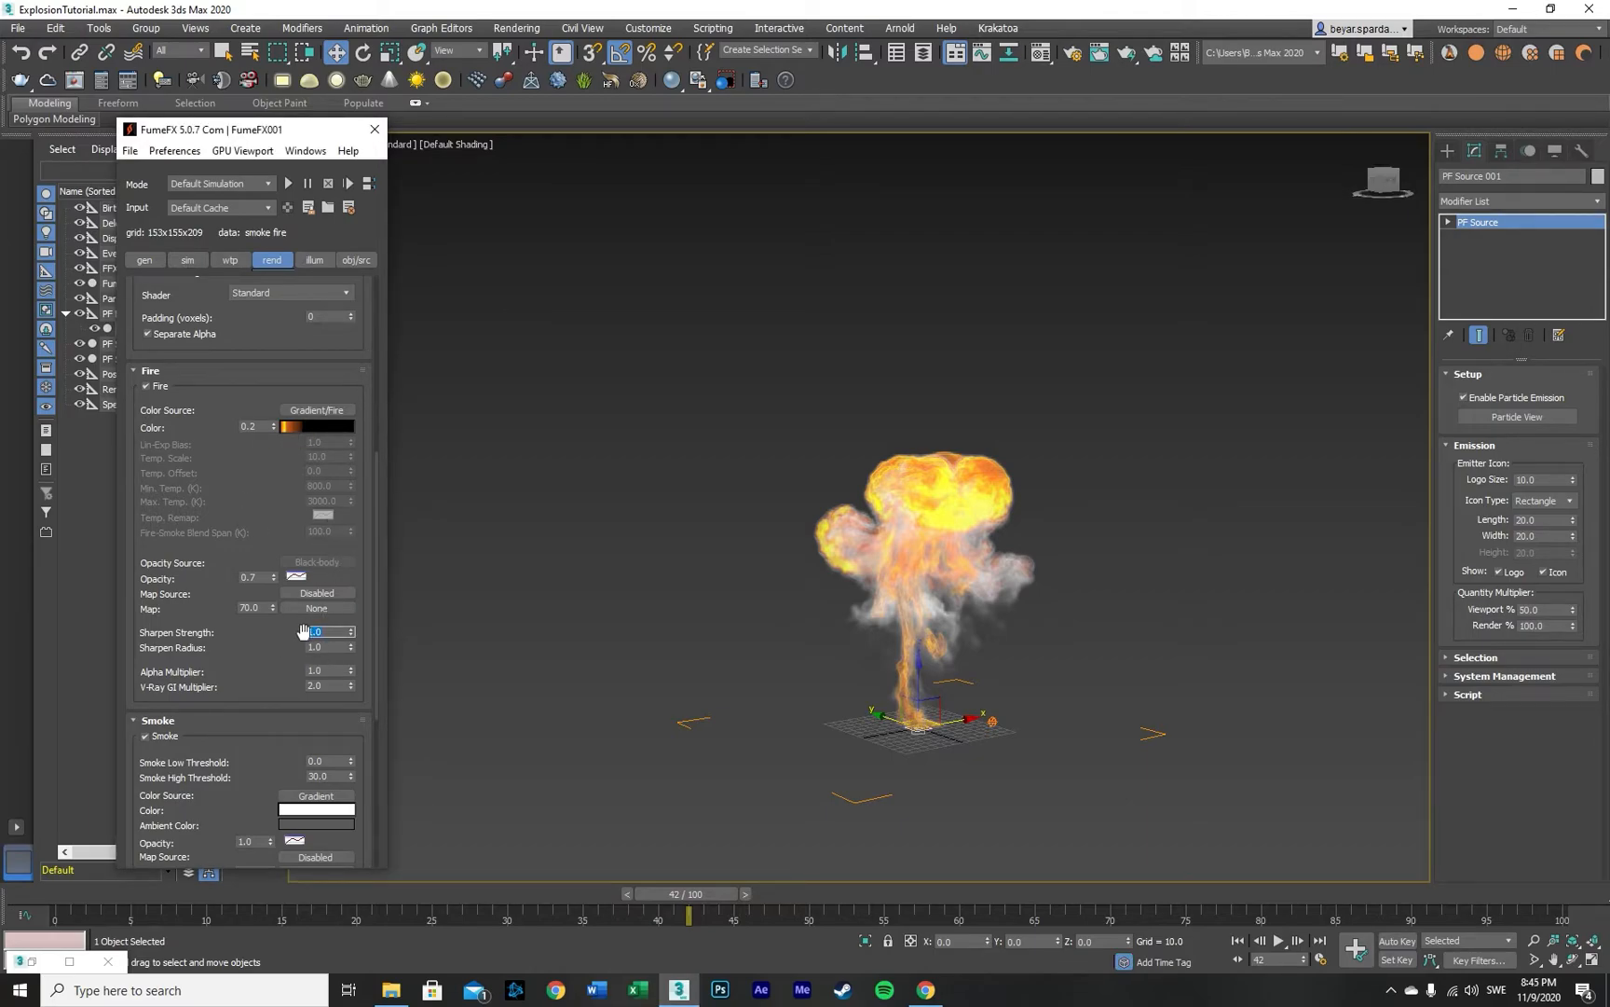
drag(643, 892, 600, 874)
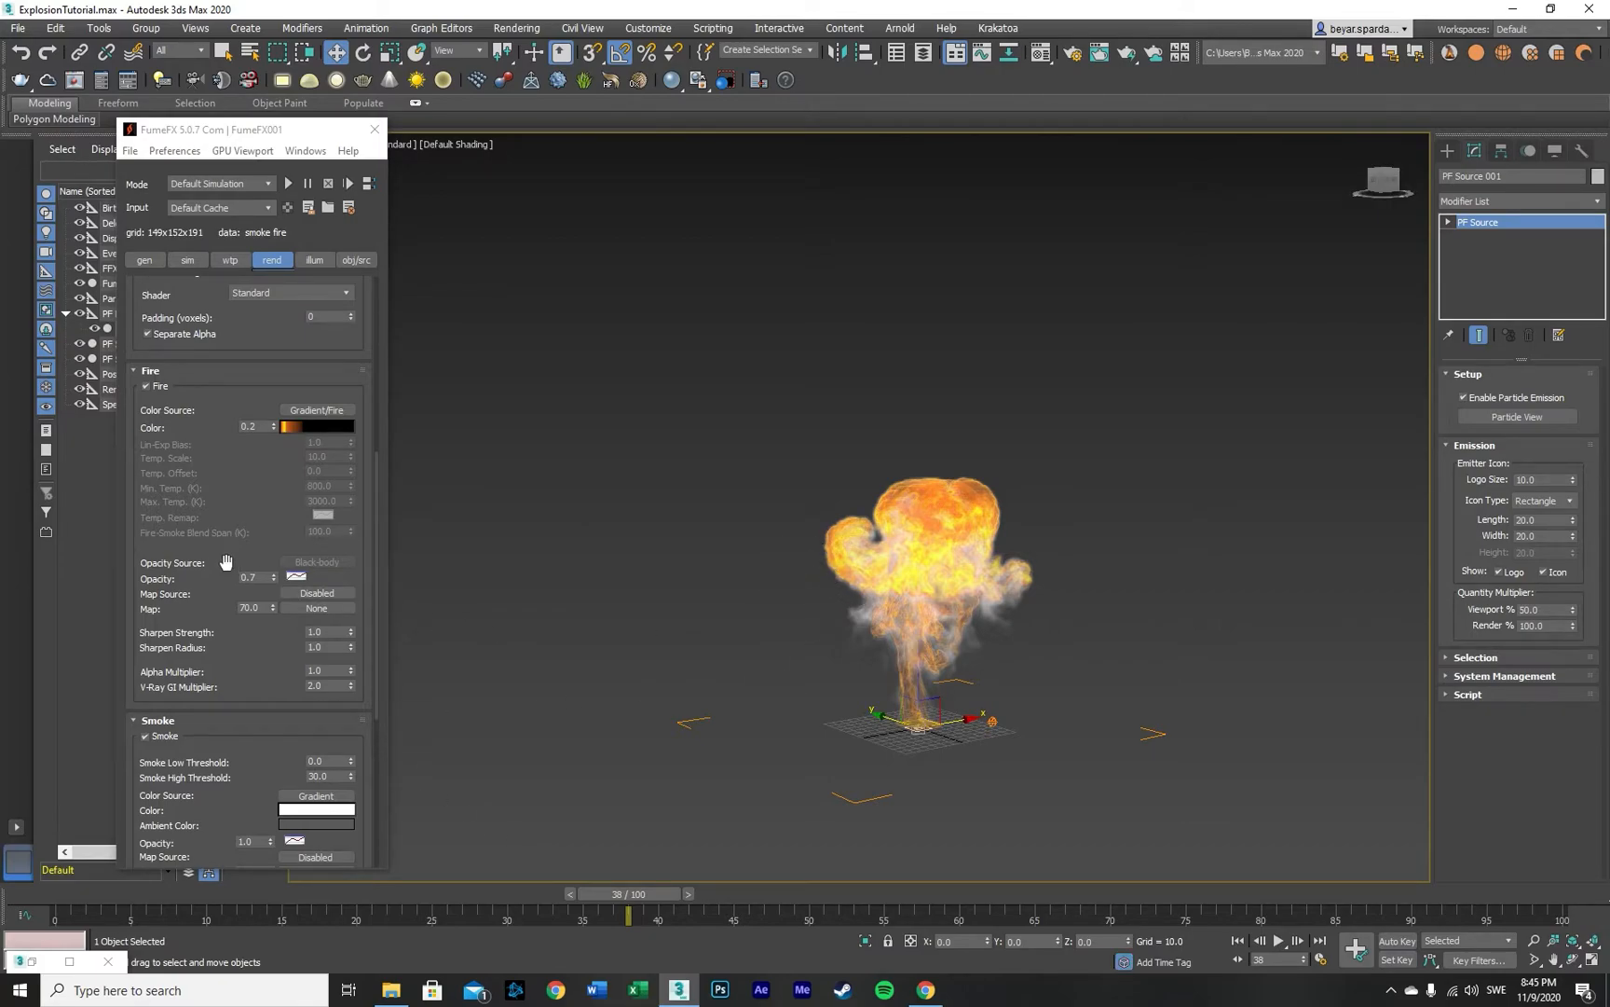
Step: Reopen the fire gradient, move the dark orange key slightly further along, and adjust the yellow key's color
scroll(259, 482, up, 1)
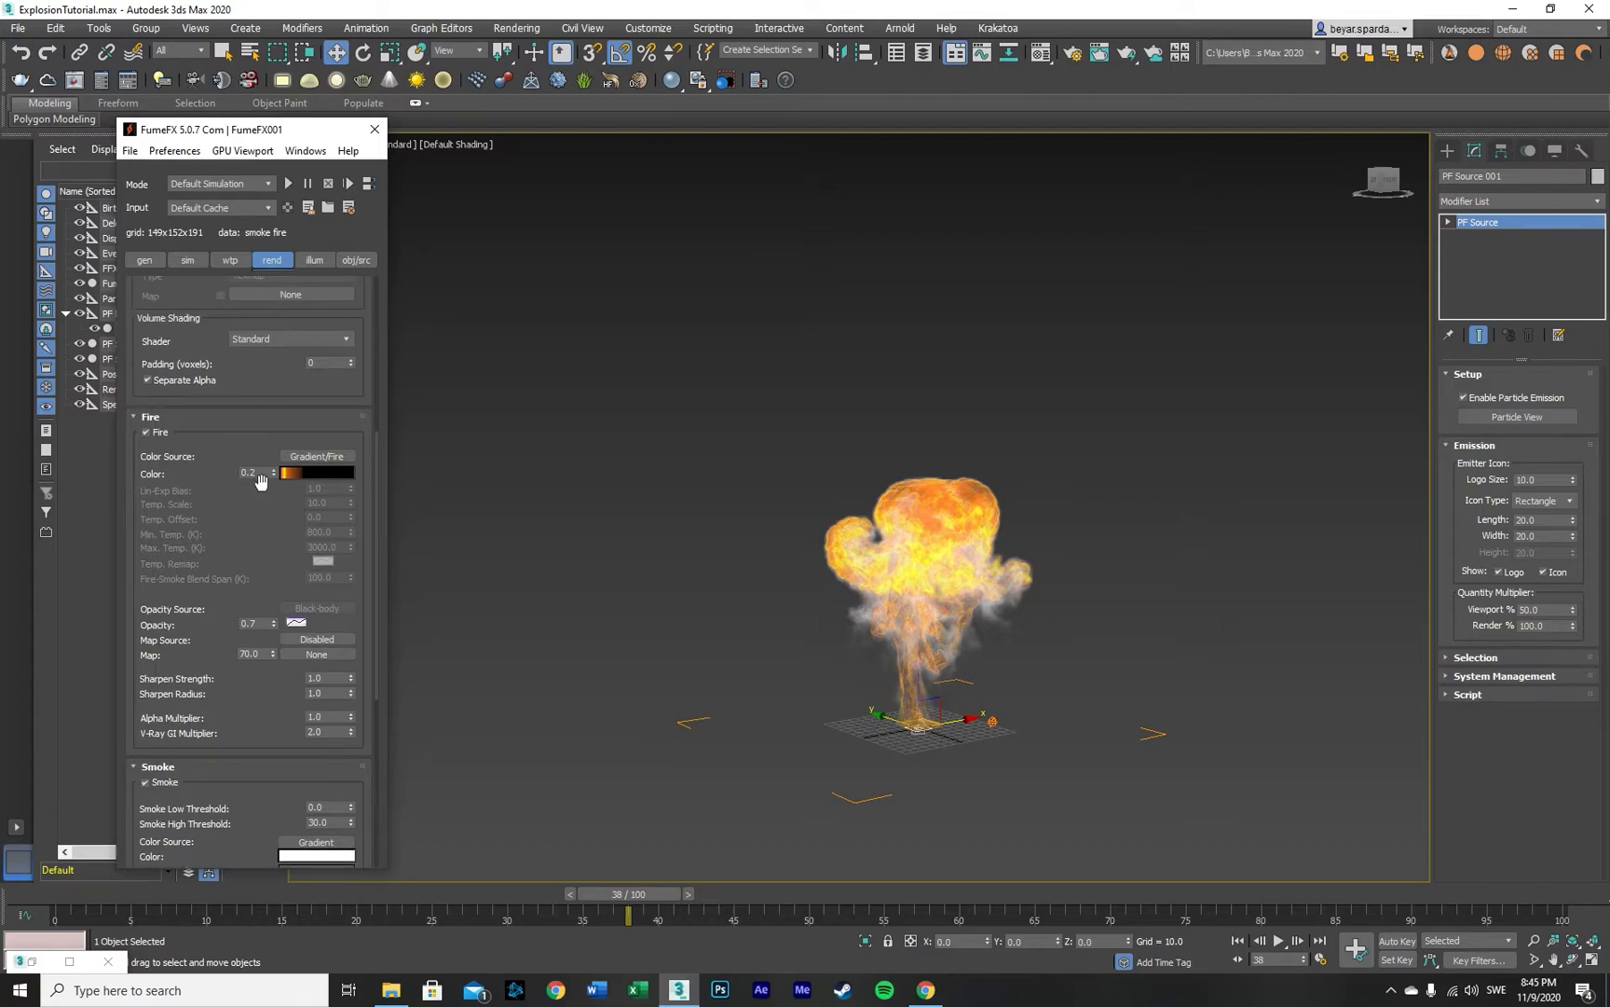
click(293, 472)
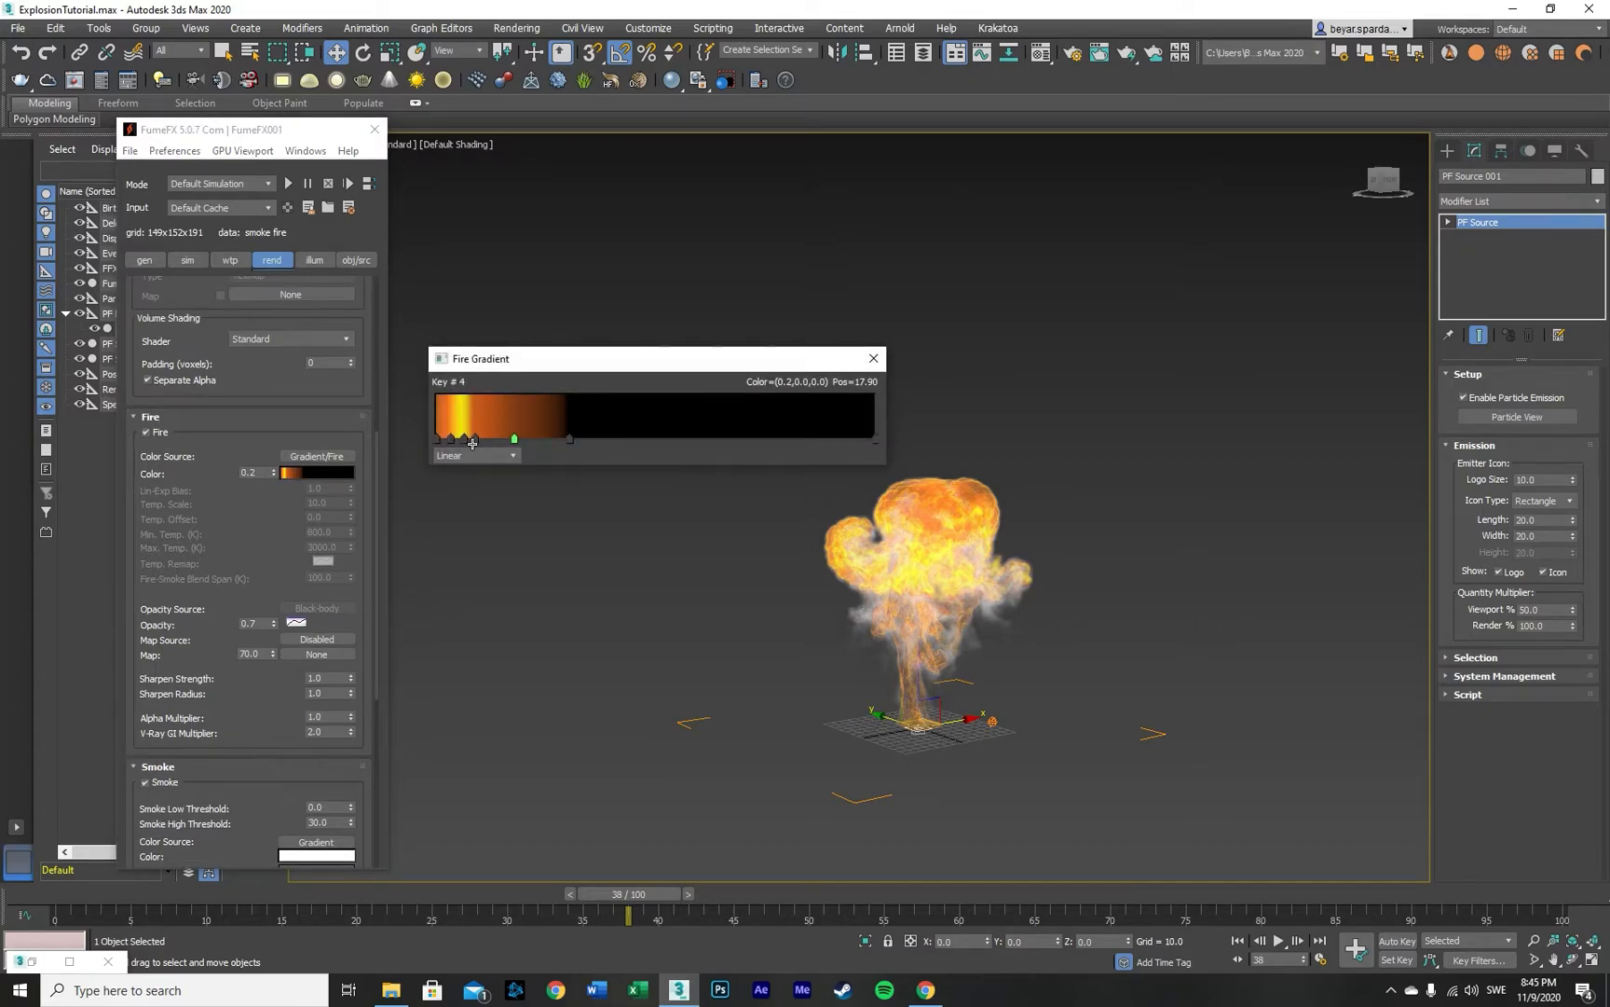
drag(476, 441, 483, 441)
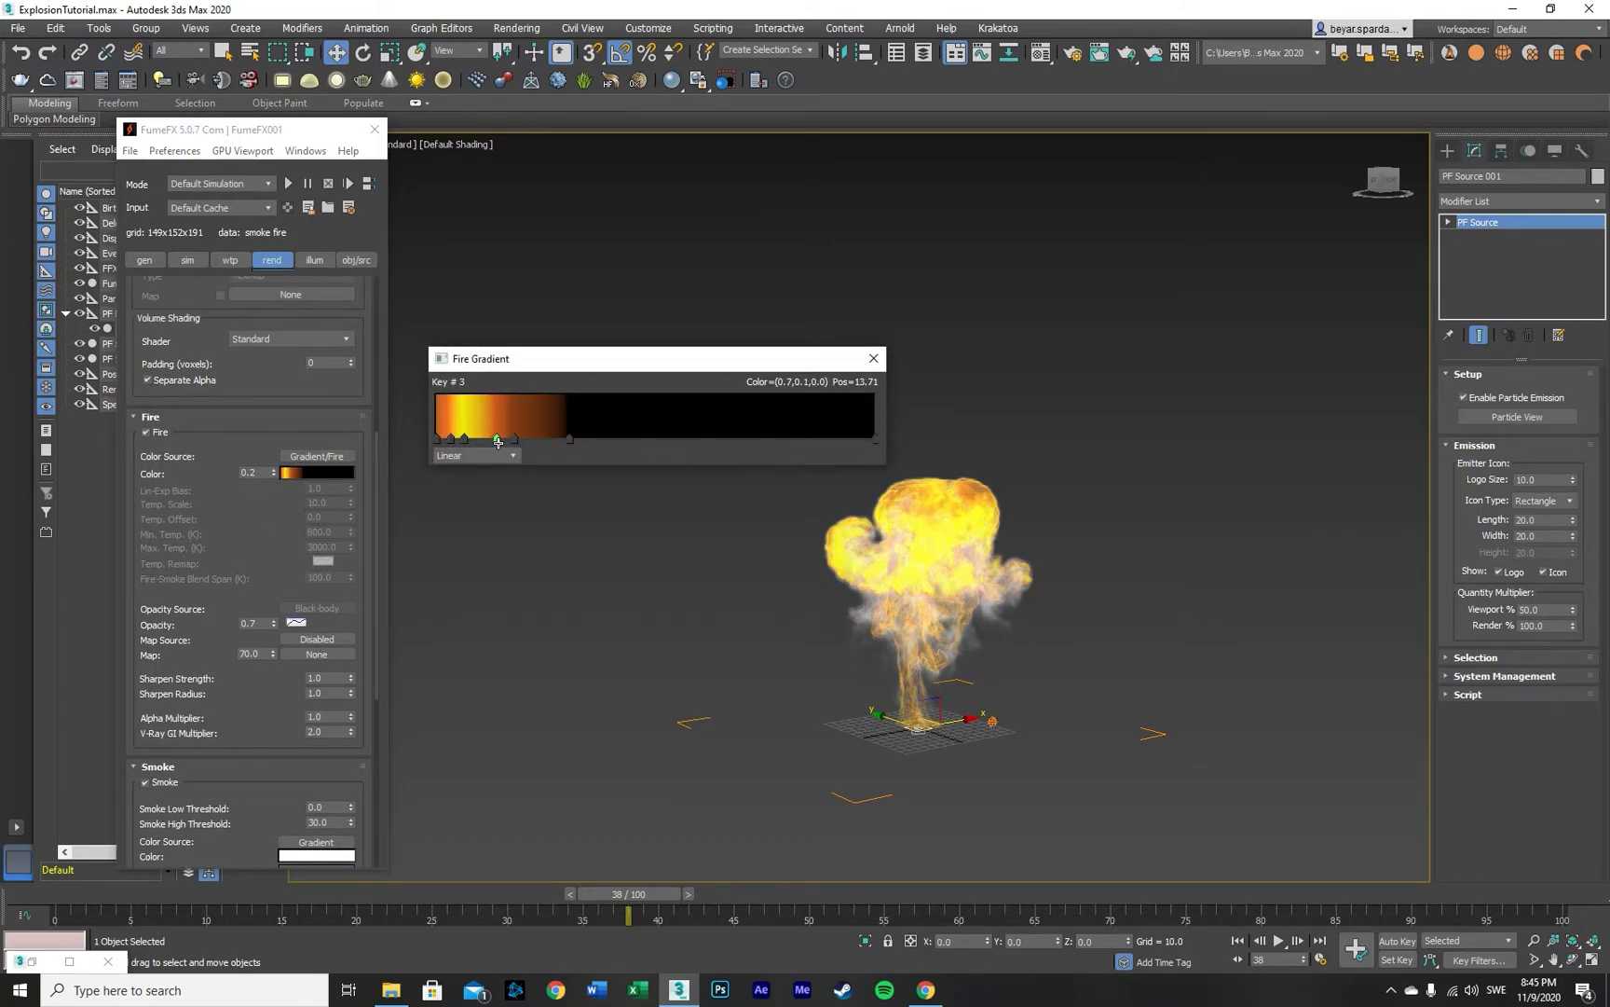
double_click(464, 438)
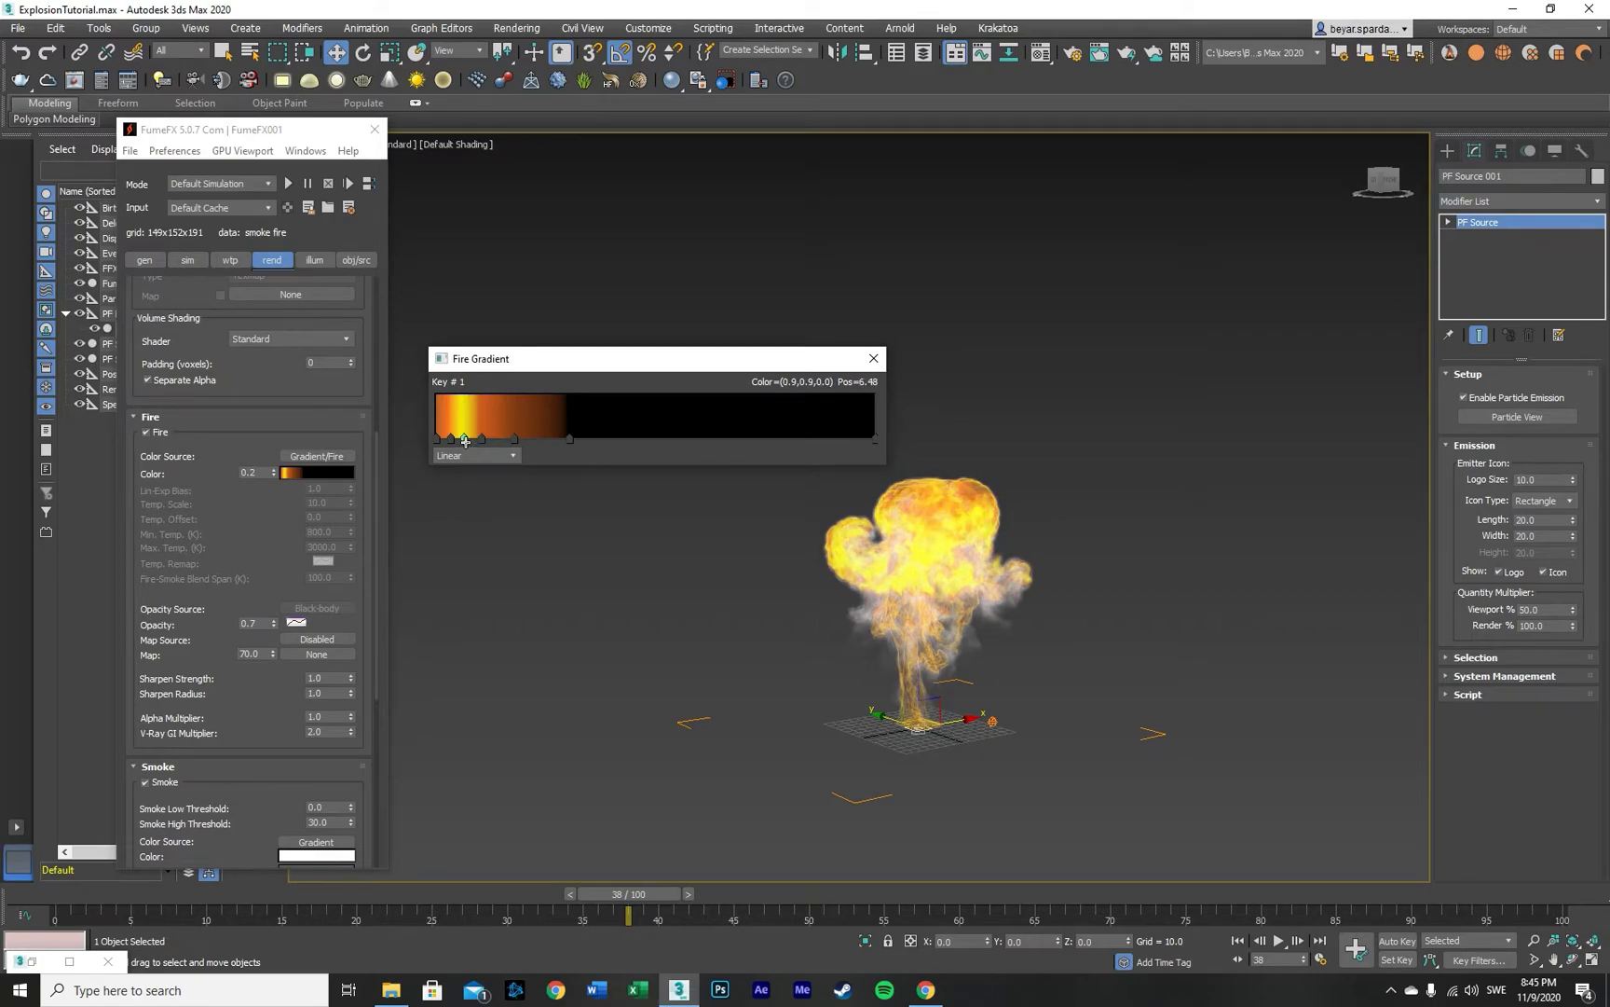
drag(593, 198, 616, 199)
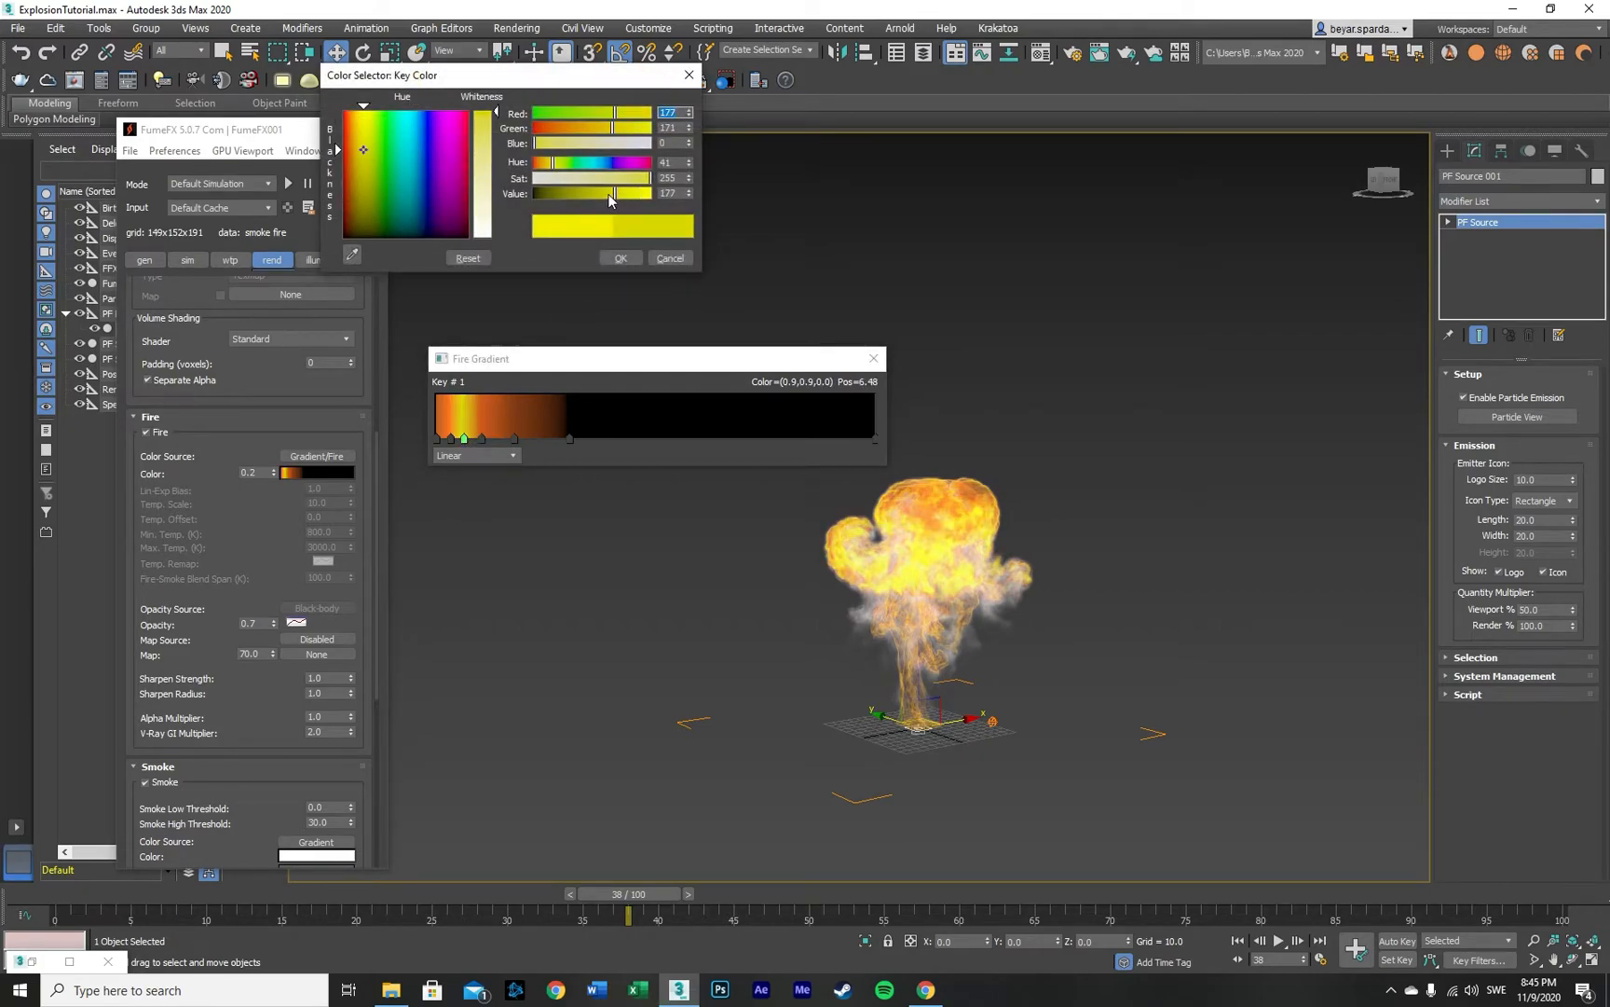
drag(577, 127, 623, 116)
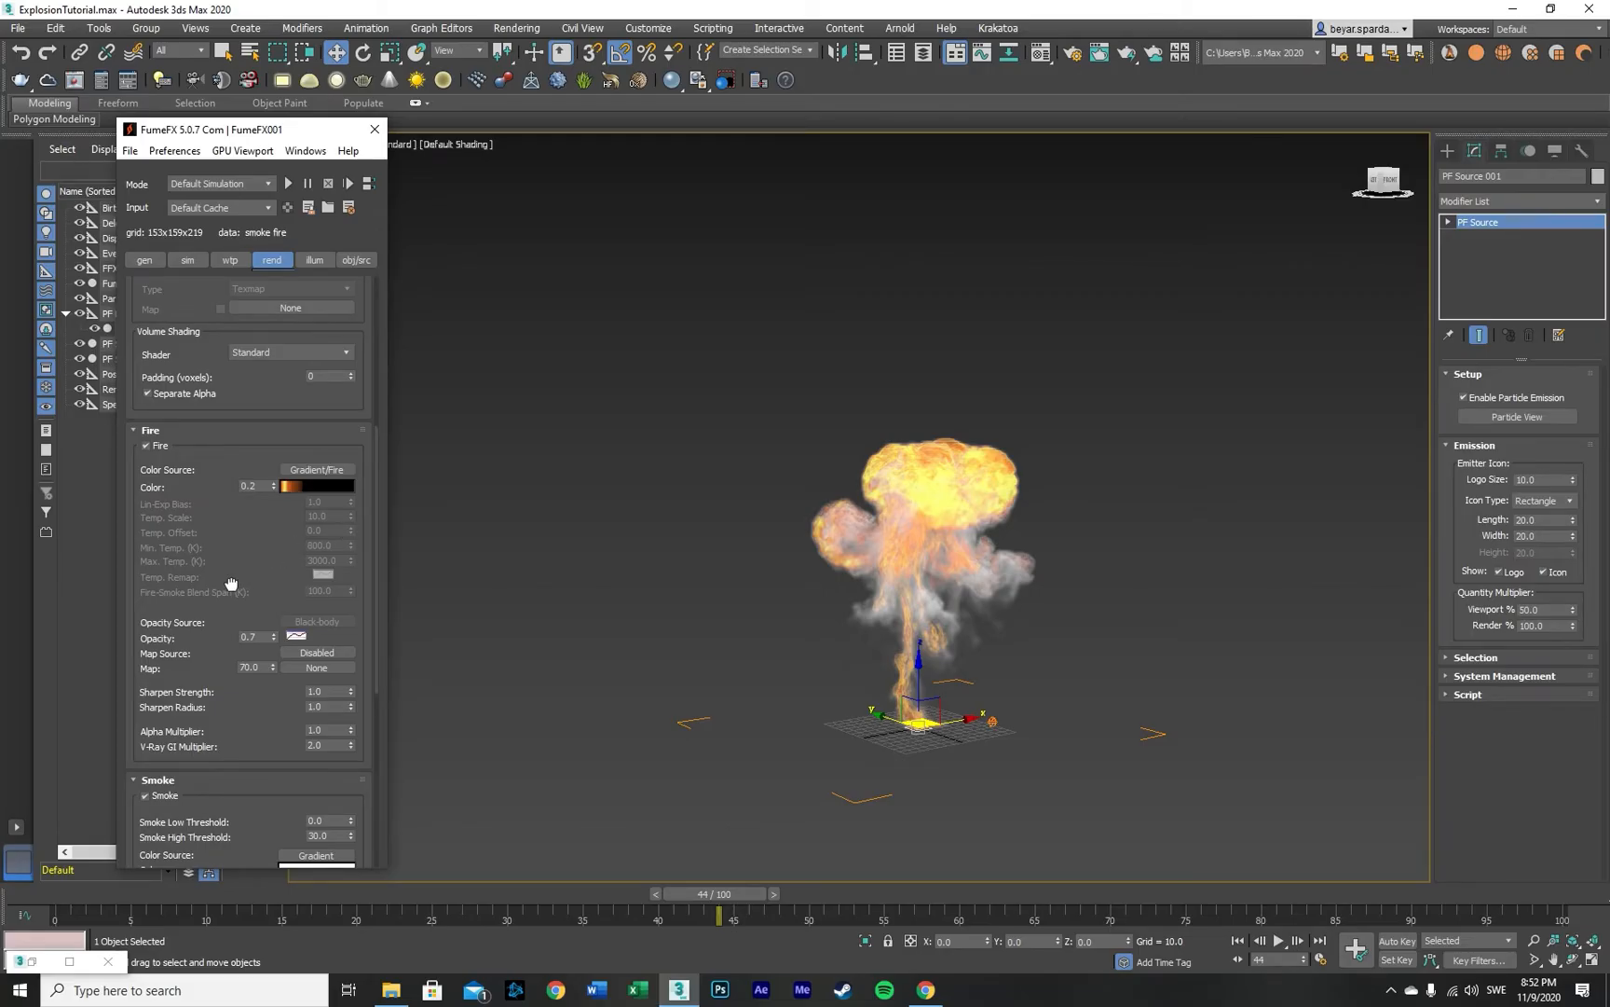
Step: Switch the smoke color to Keyless mode and set it to near-black (13, 13, 13)
drag(232, 583, 263, 270)
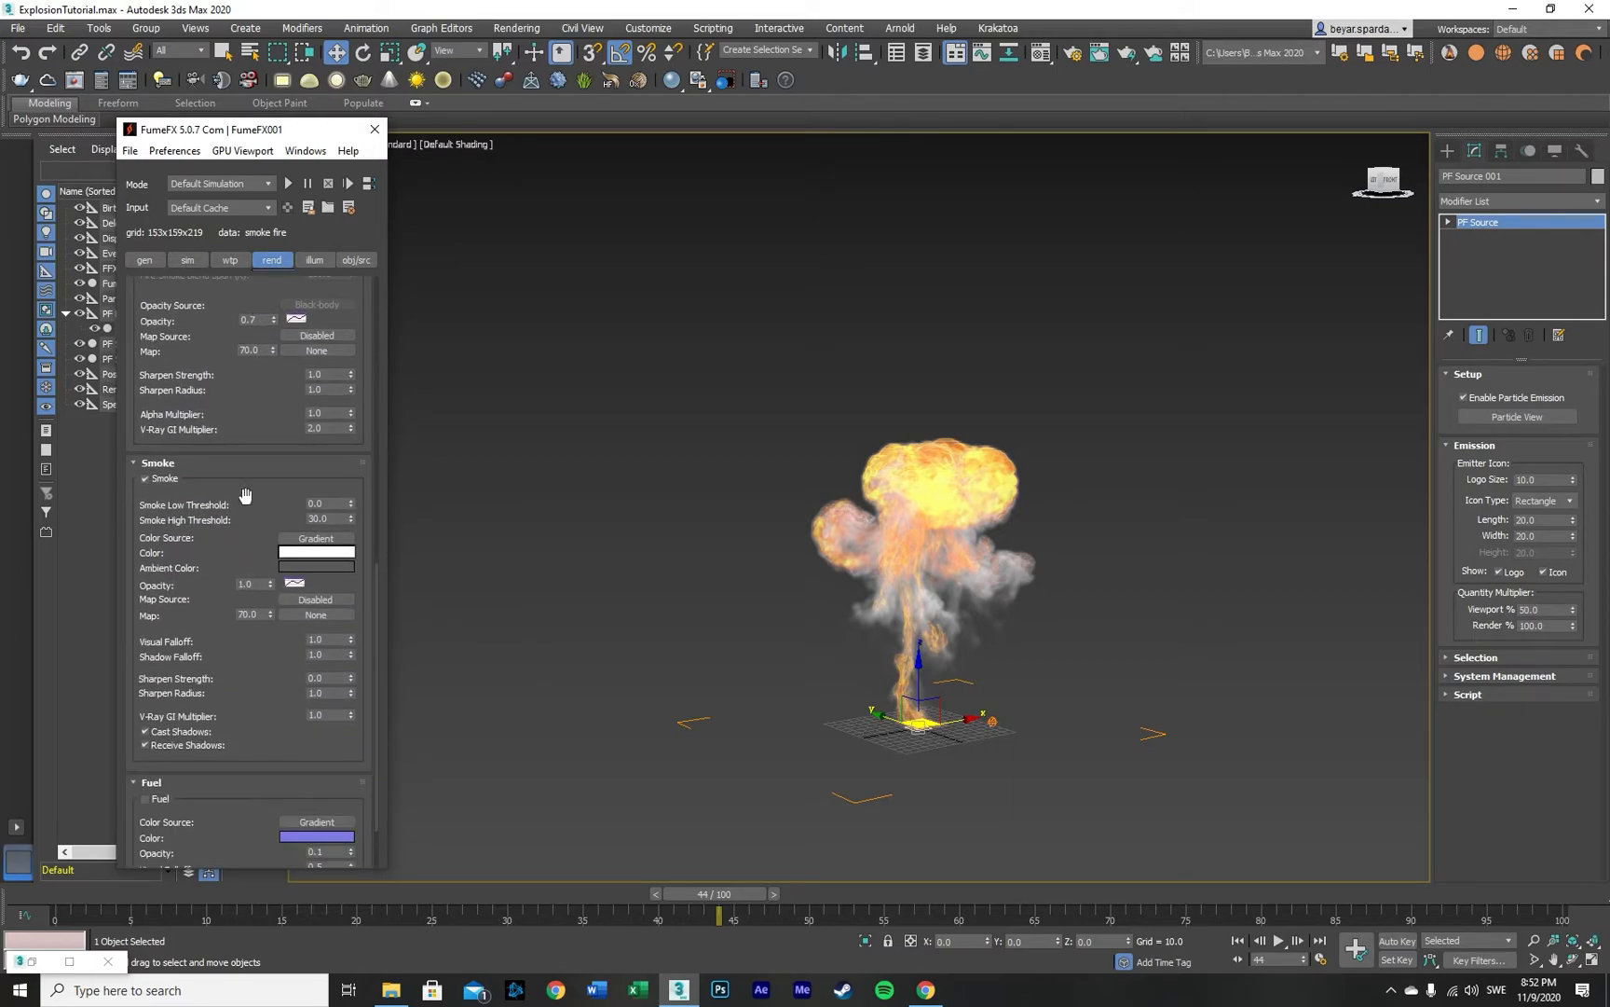
scroll(226, 643, down, 3)
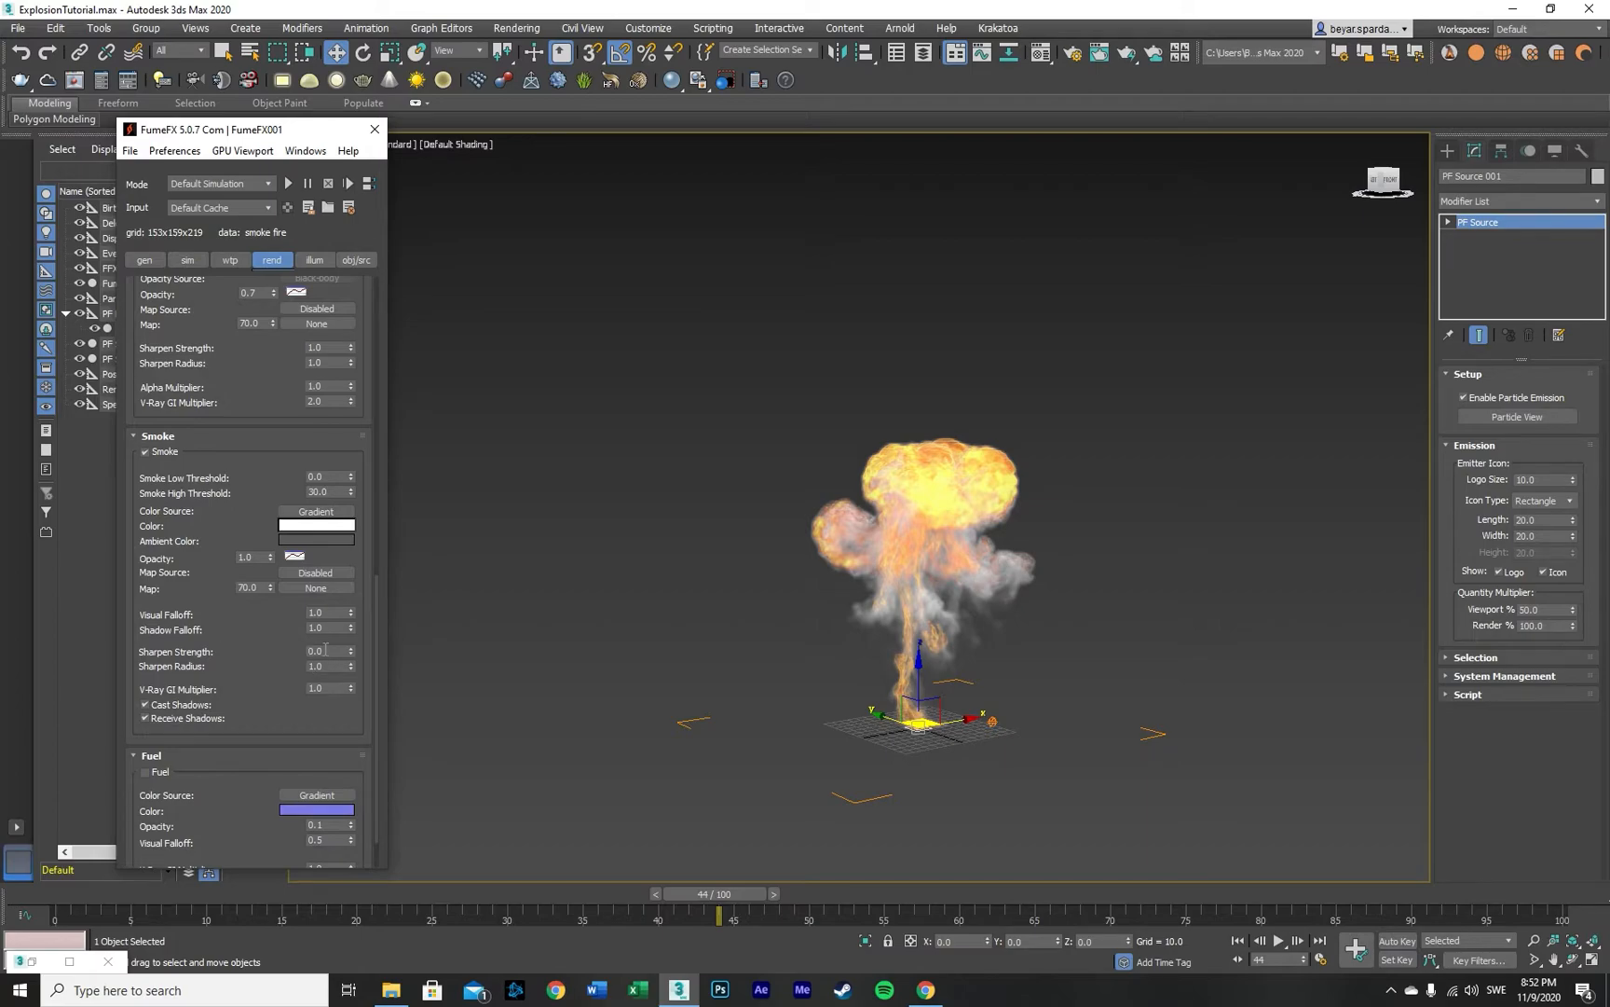
right_click(314, 524)
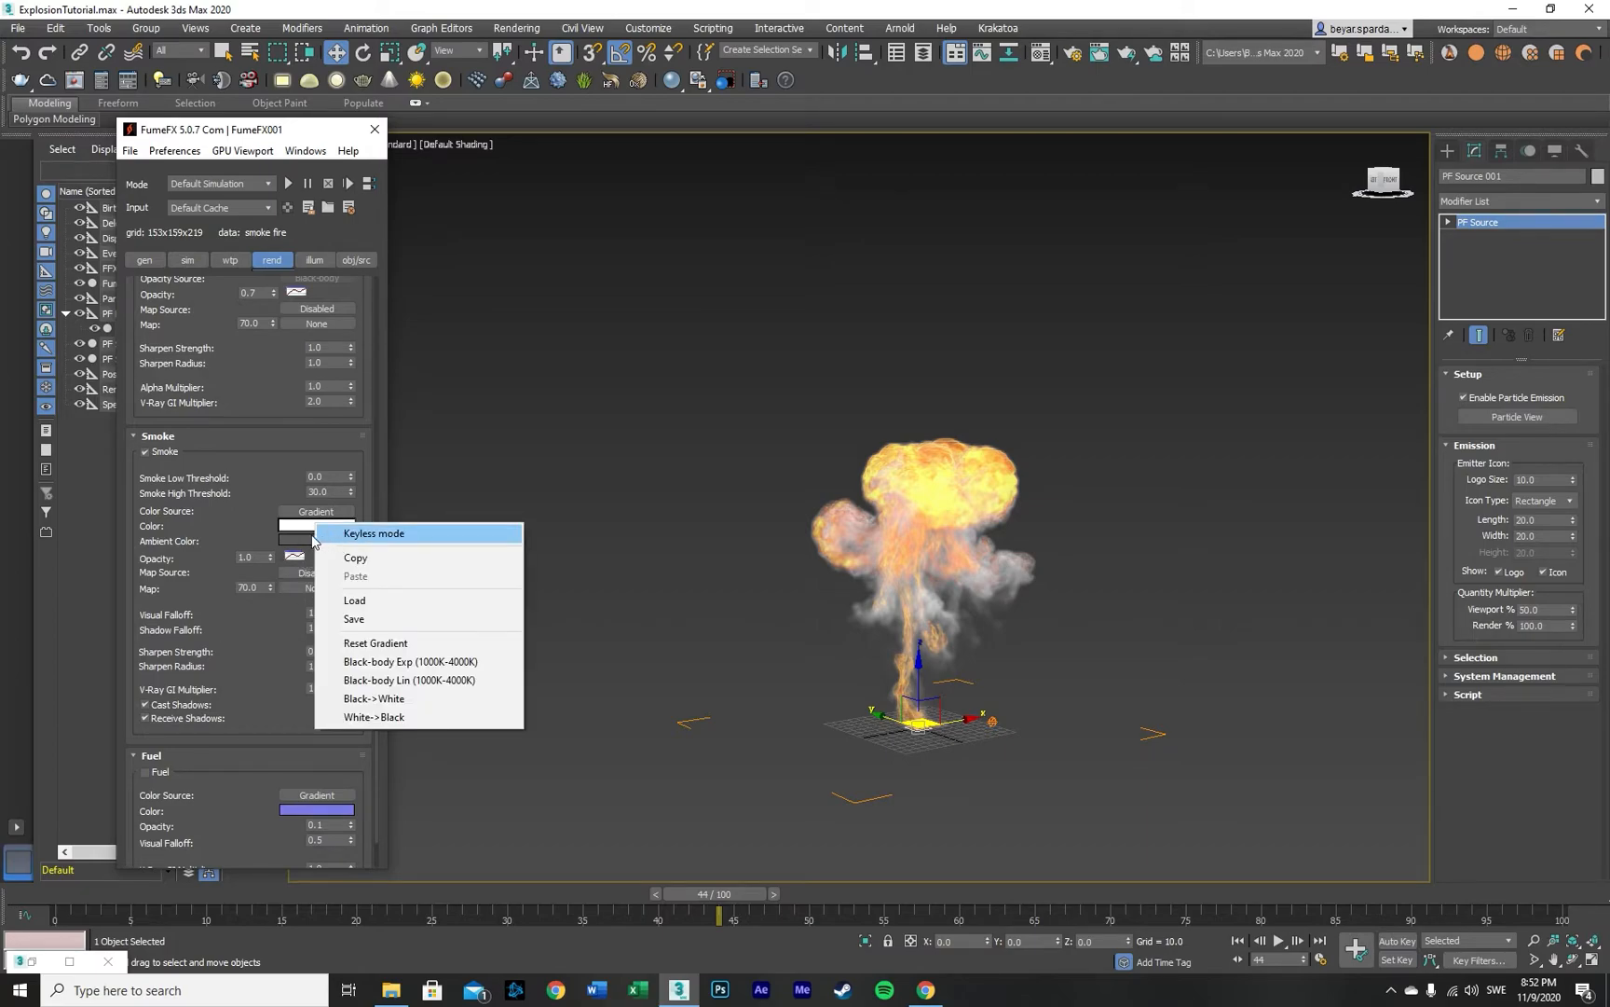
click(374, 533)
click(316, 524)
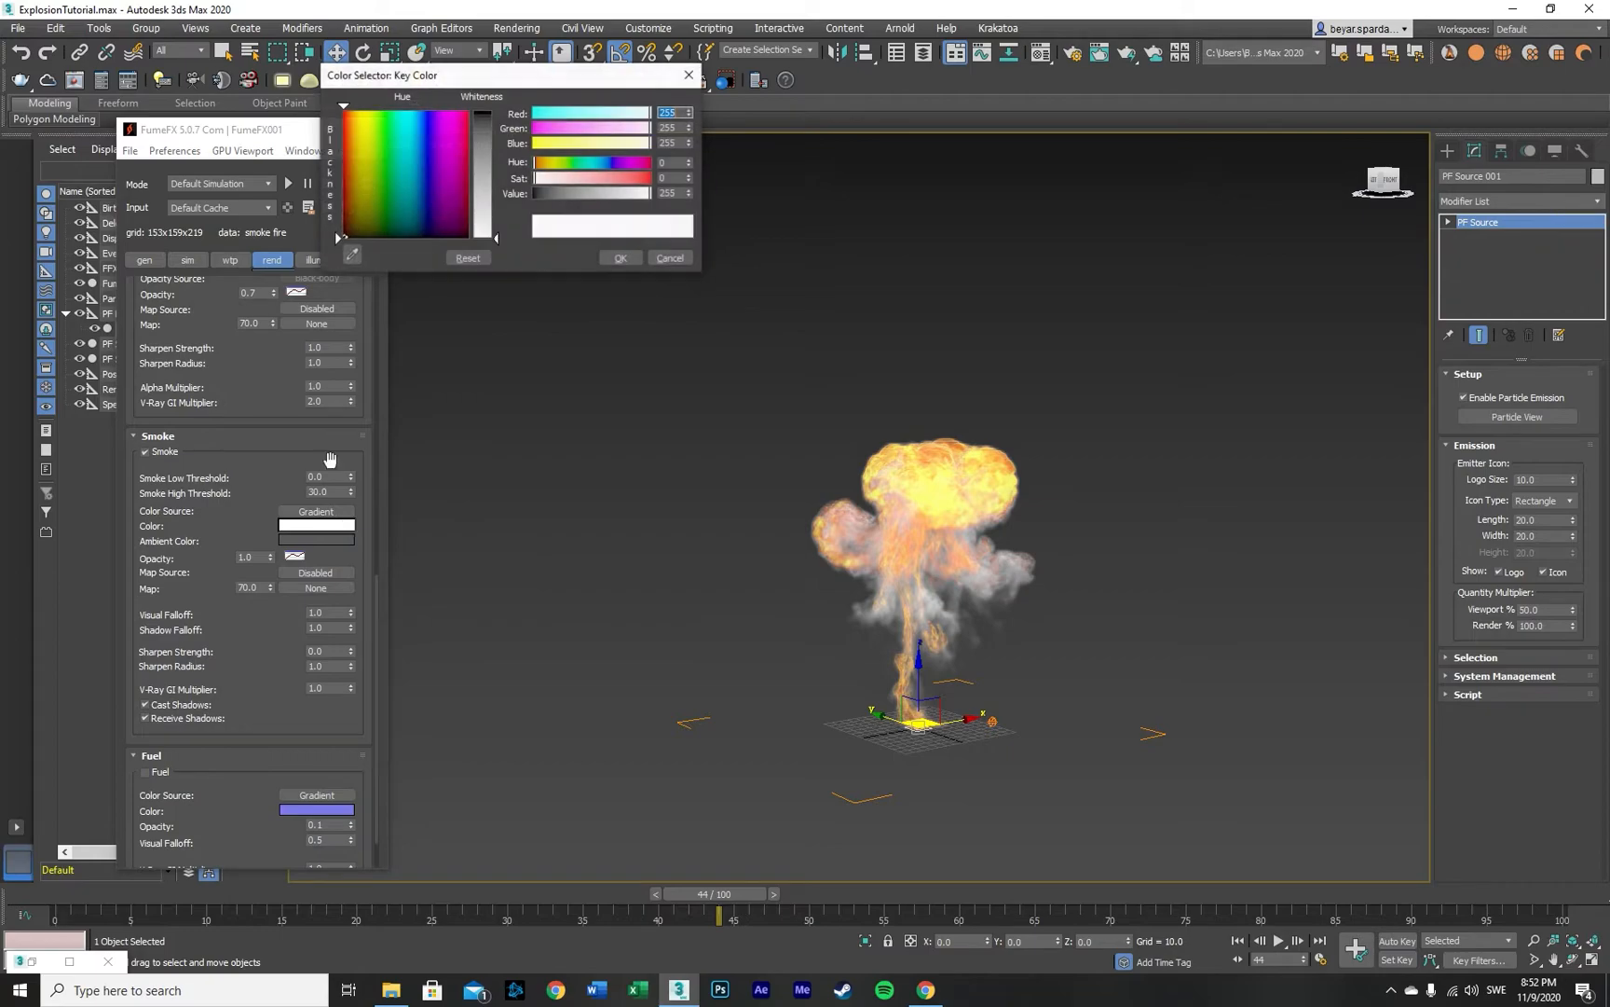
drag(491, 122, 491, 118)
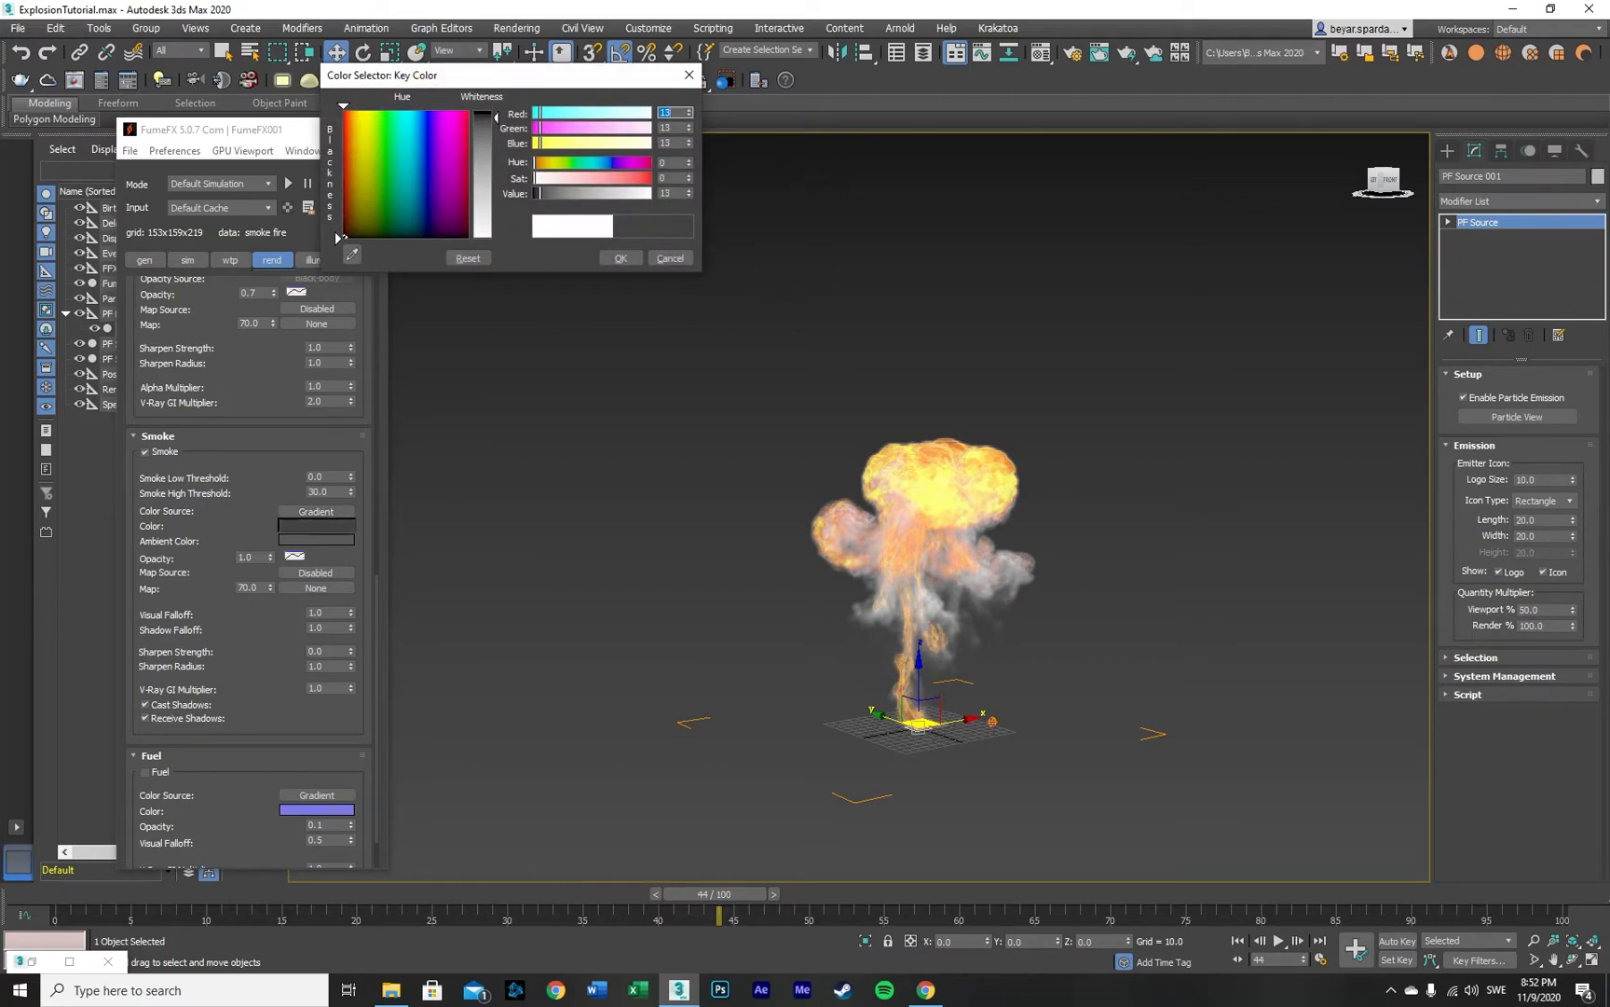
click(619, 263)
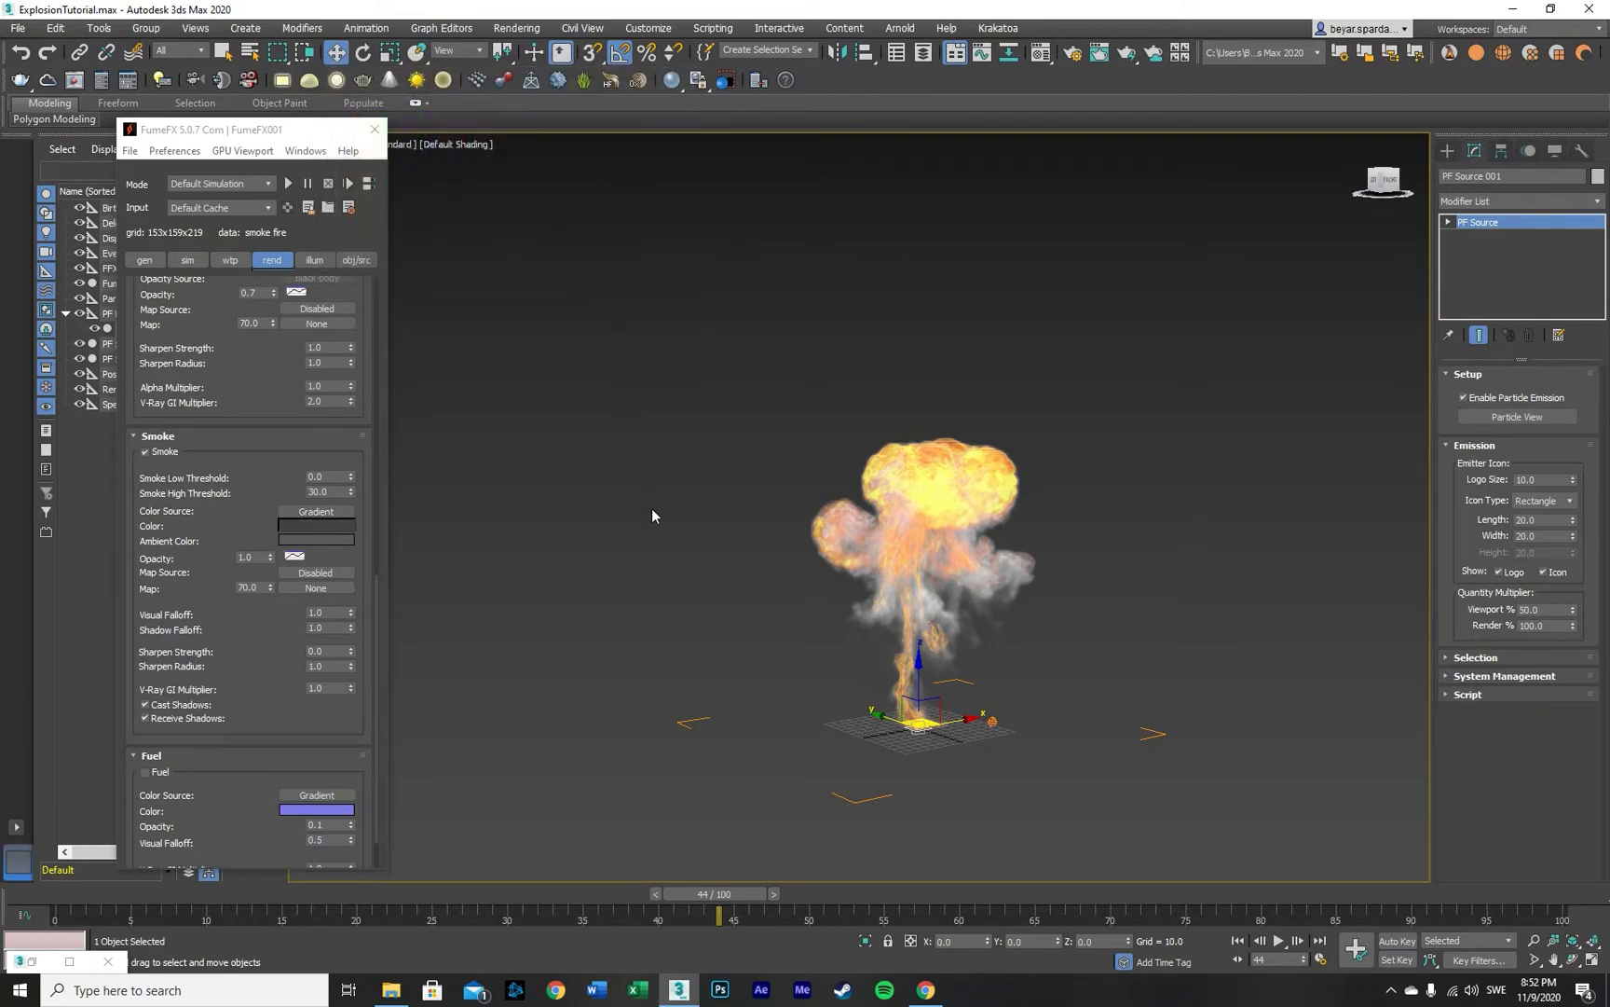
Step: Step back to frame 42 and scrub the timeline to frame 45 to examine the darker smoke
click(657, 892)
click(639, 889)
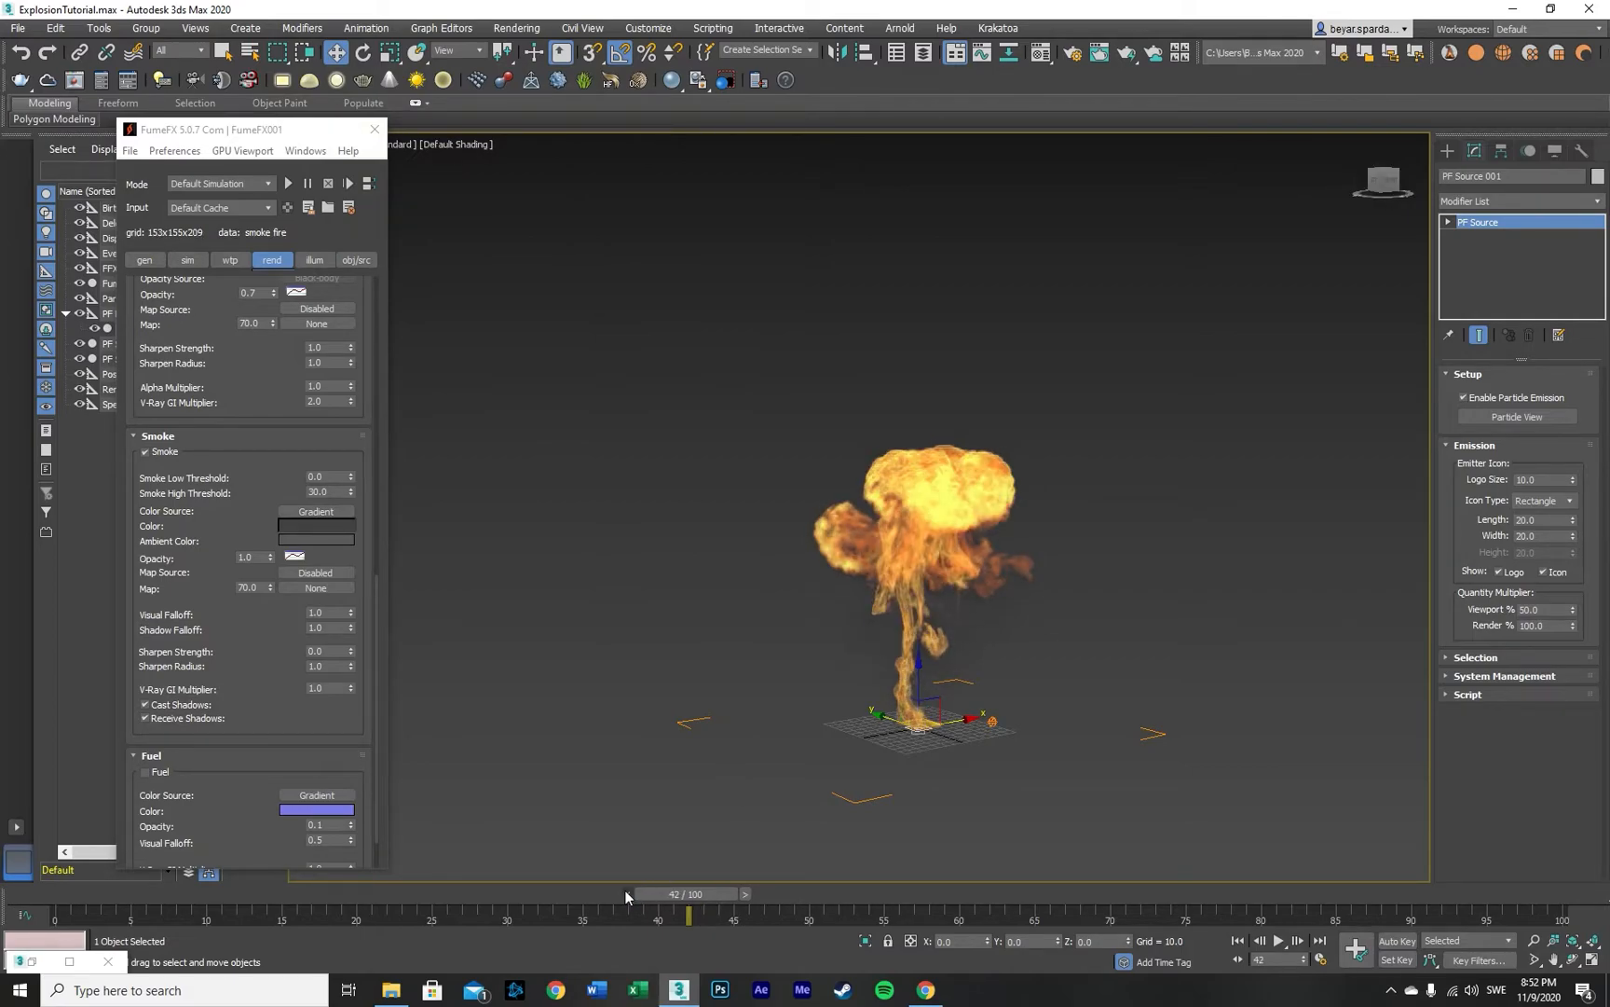
mouse_move(679, 891)
mouse_down()
mouse_move(612, 892)
mouse_move(993, 848)
mouse_move(709, 818)
mouse_move(727, 819)
mouse_up()
key(w)
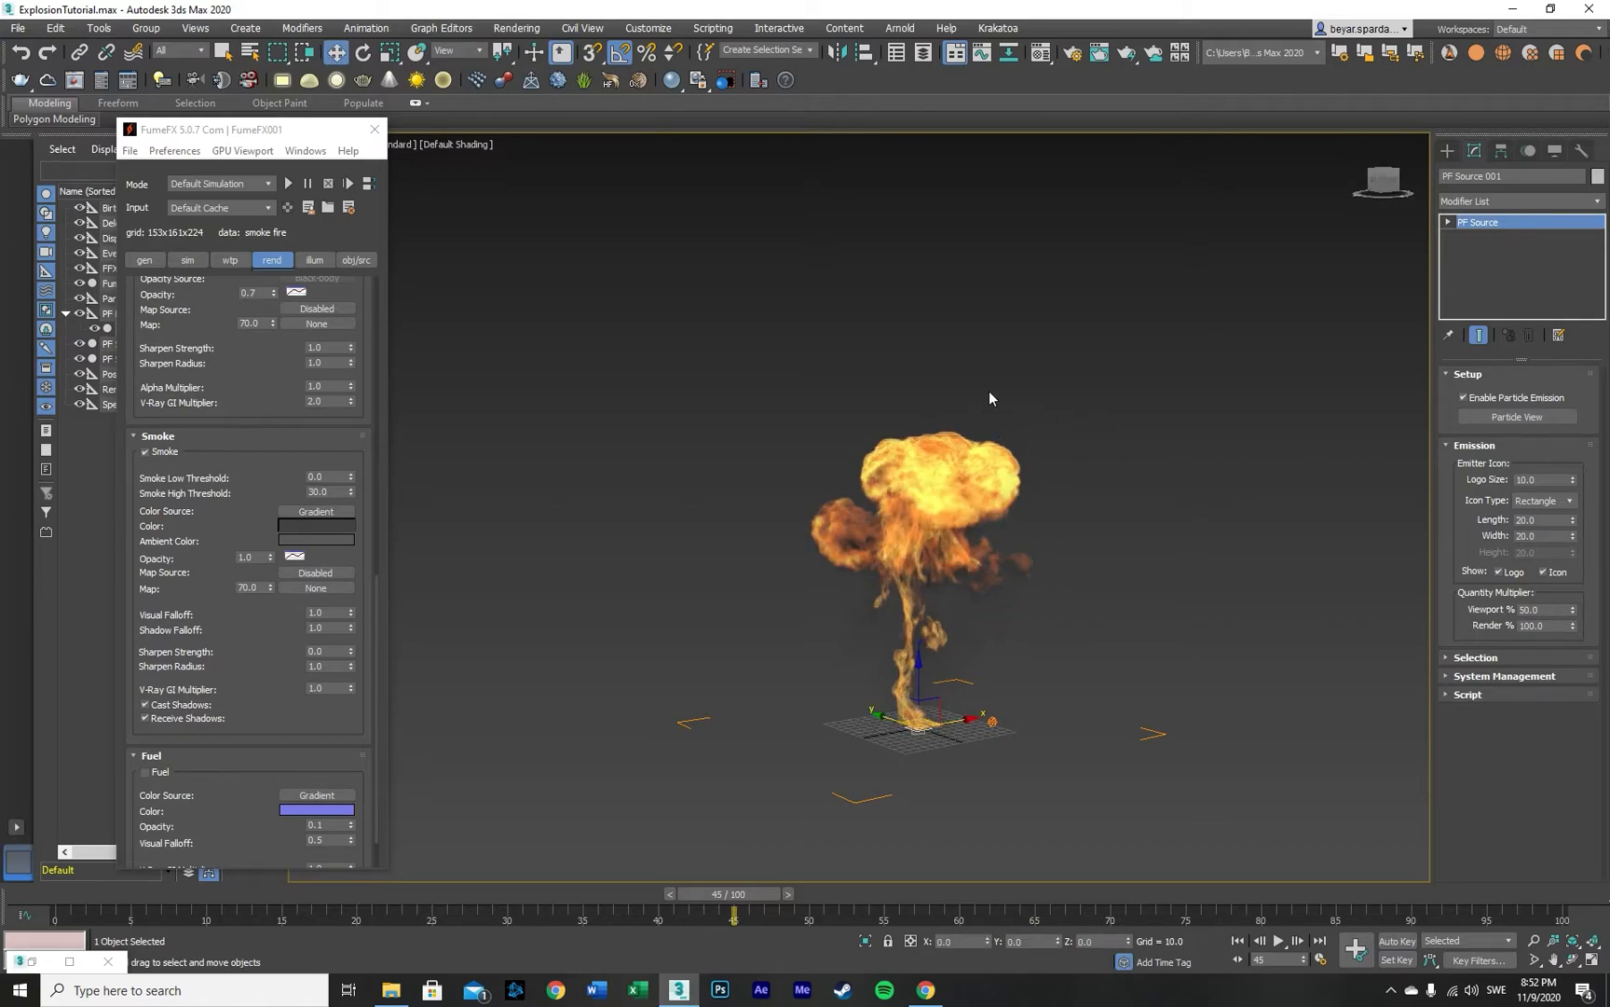
Step: Set the smoke's Sharpen Strength to 1.0 in the rendering parameters
click(145, 259)
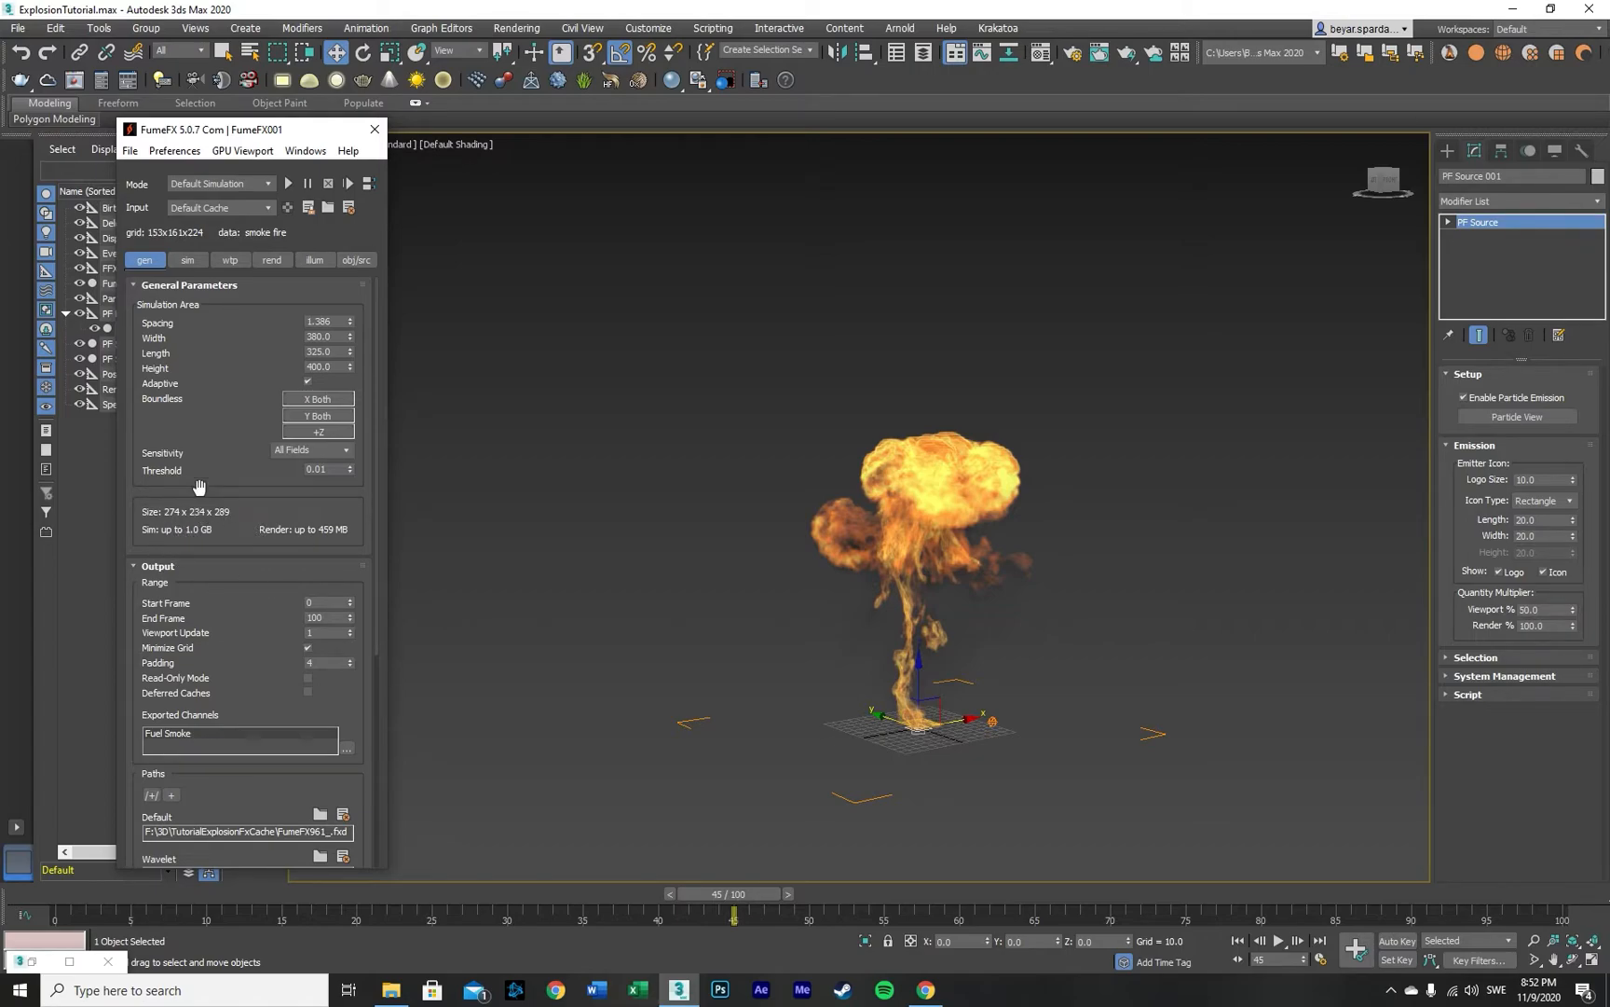
click(269, 261)
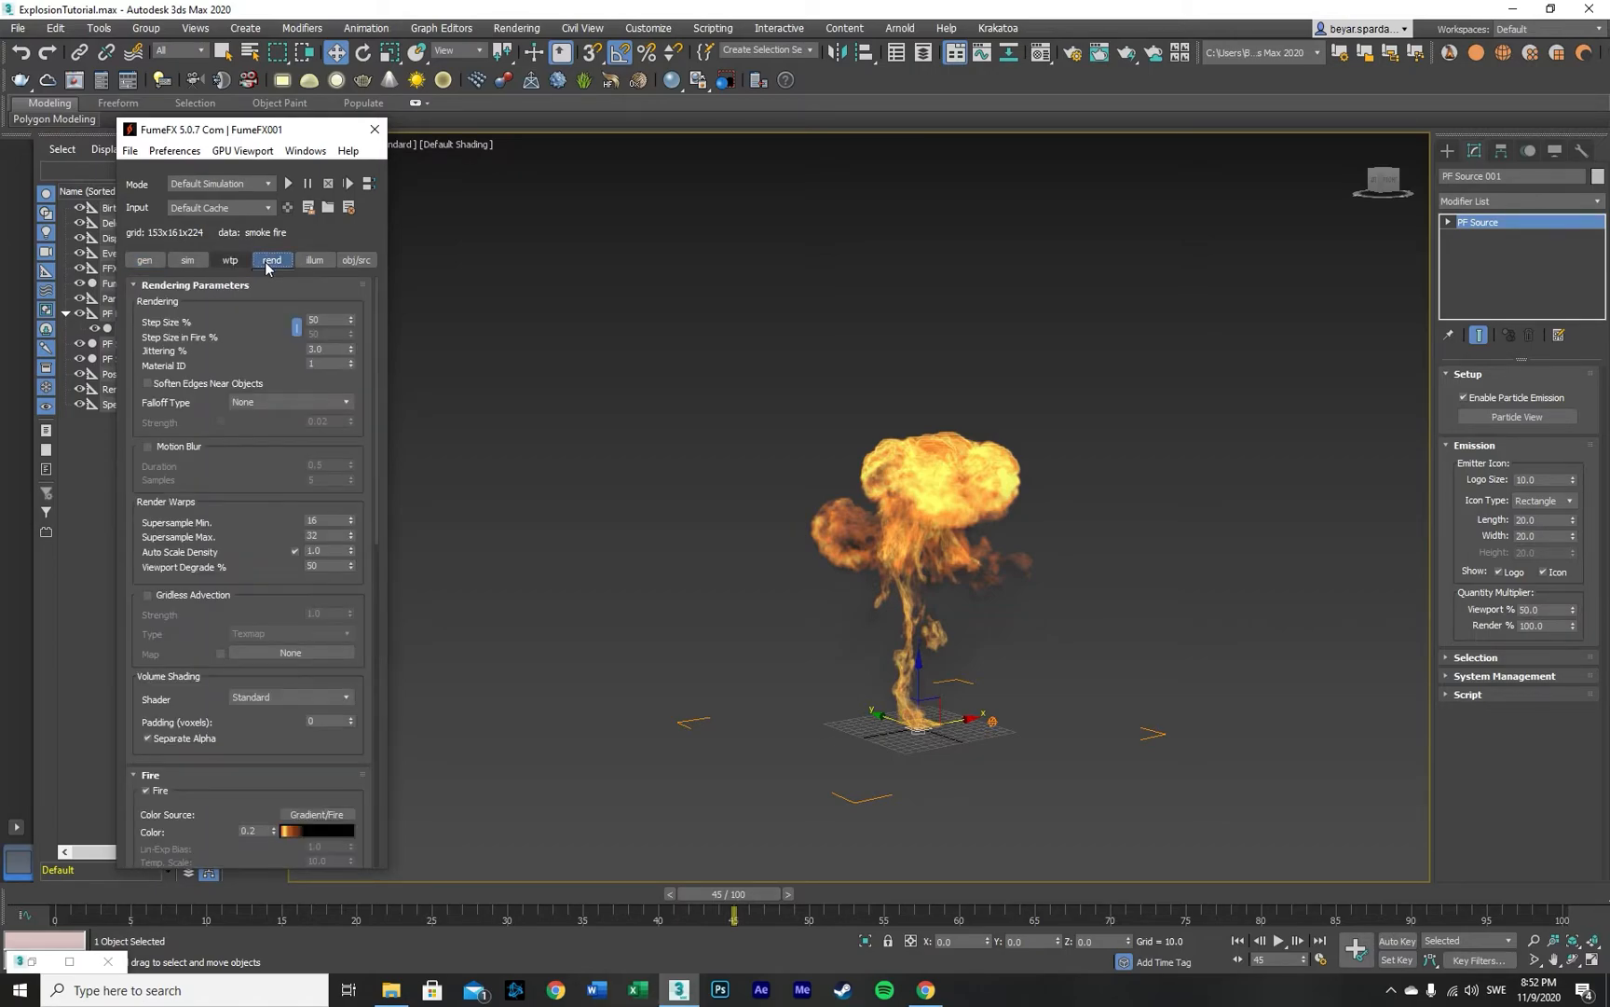
scroll(238, 424, down, 10)
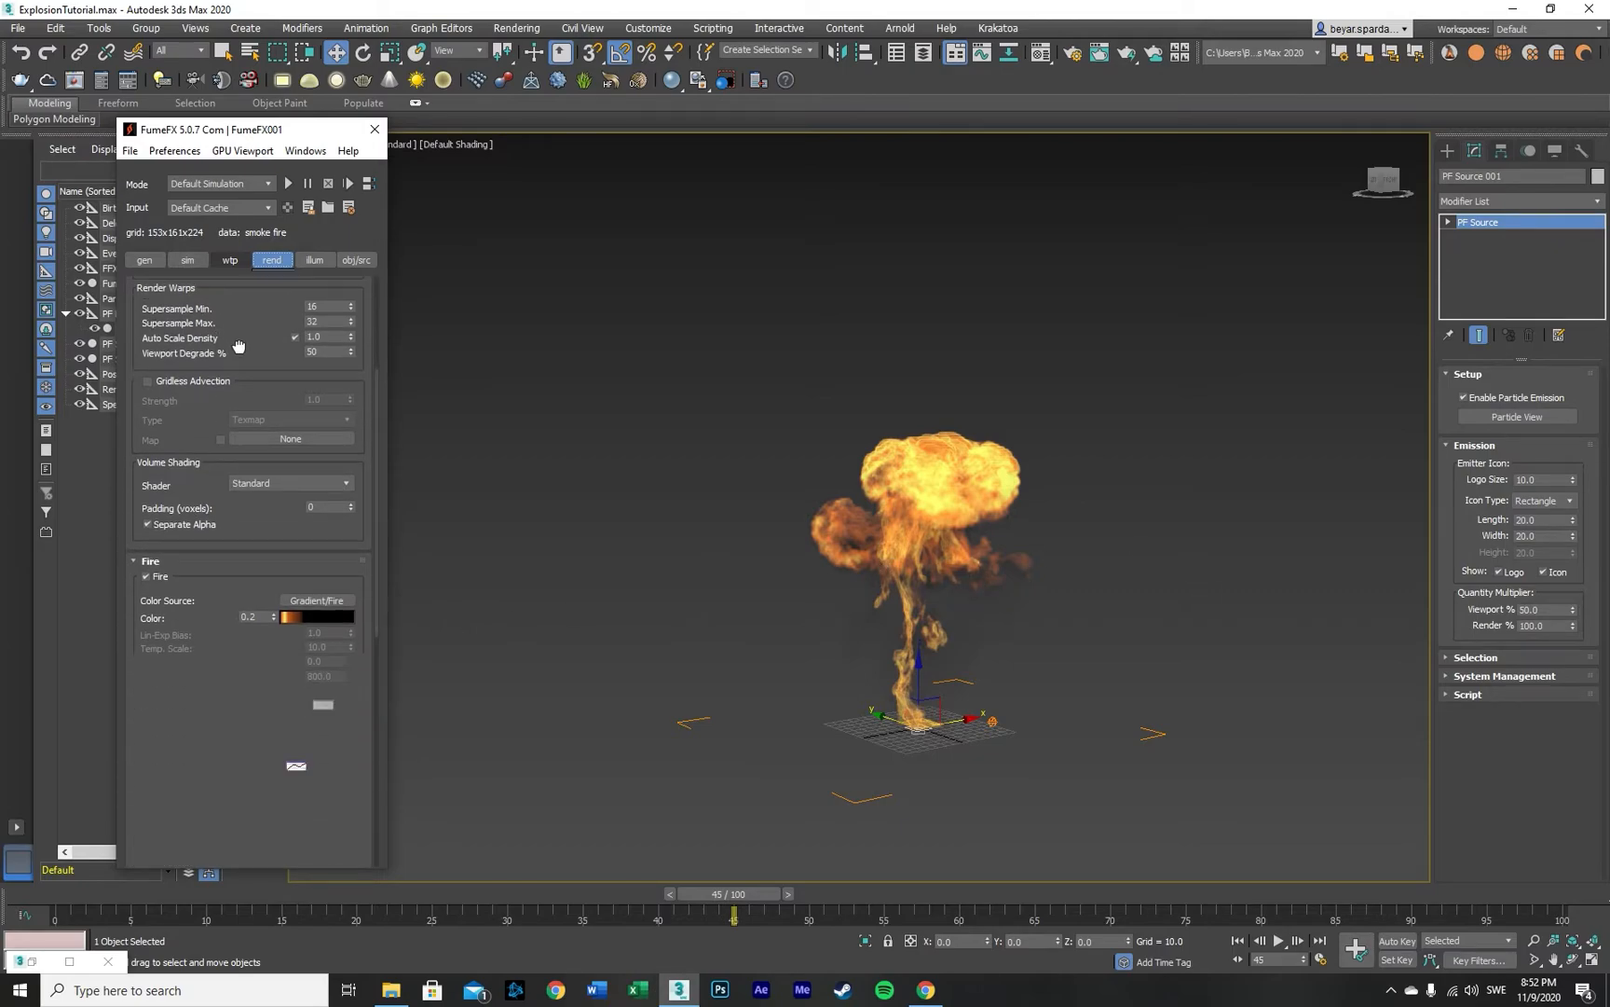
drag(207, 626, 274, 532)
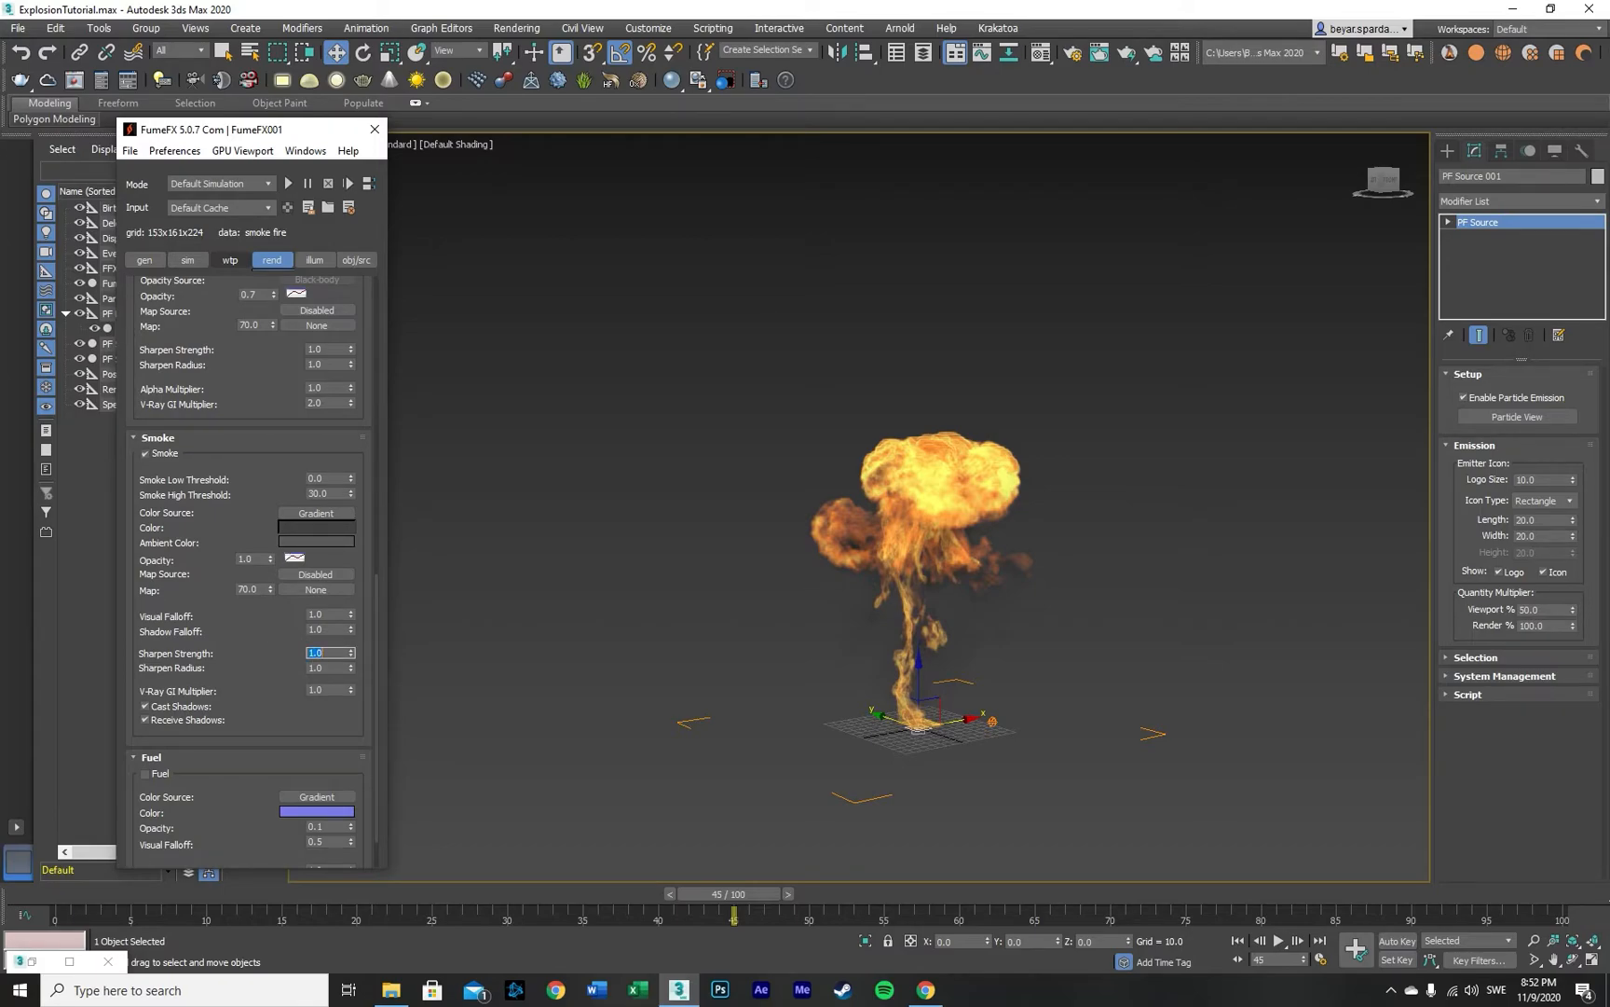
mouse_move(223, 694)
mouse_down()
mouse_move(239, 643)
mouse_move(228, 686)
mouse_up()
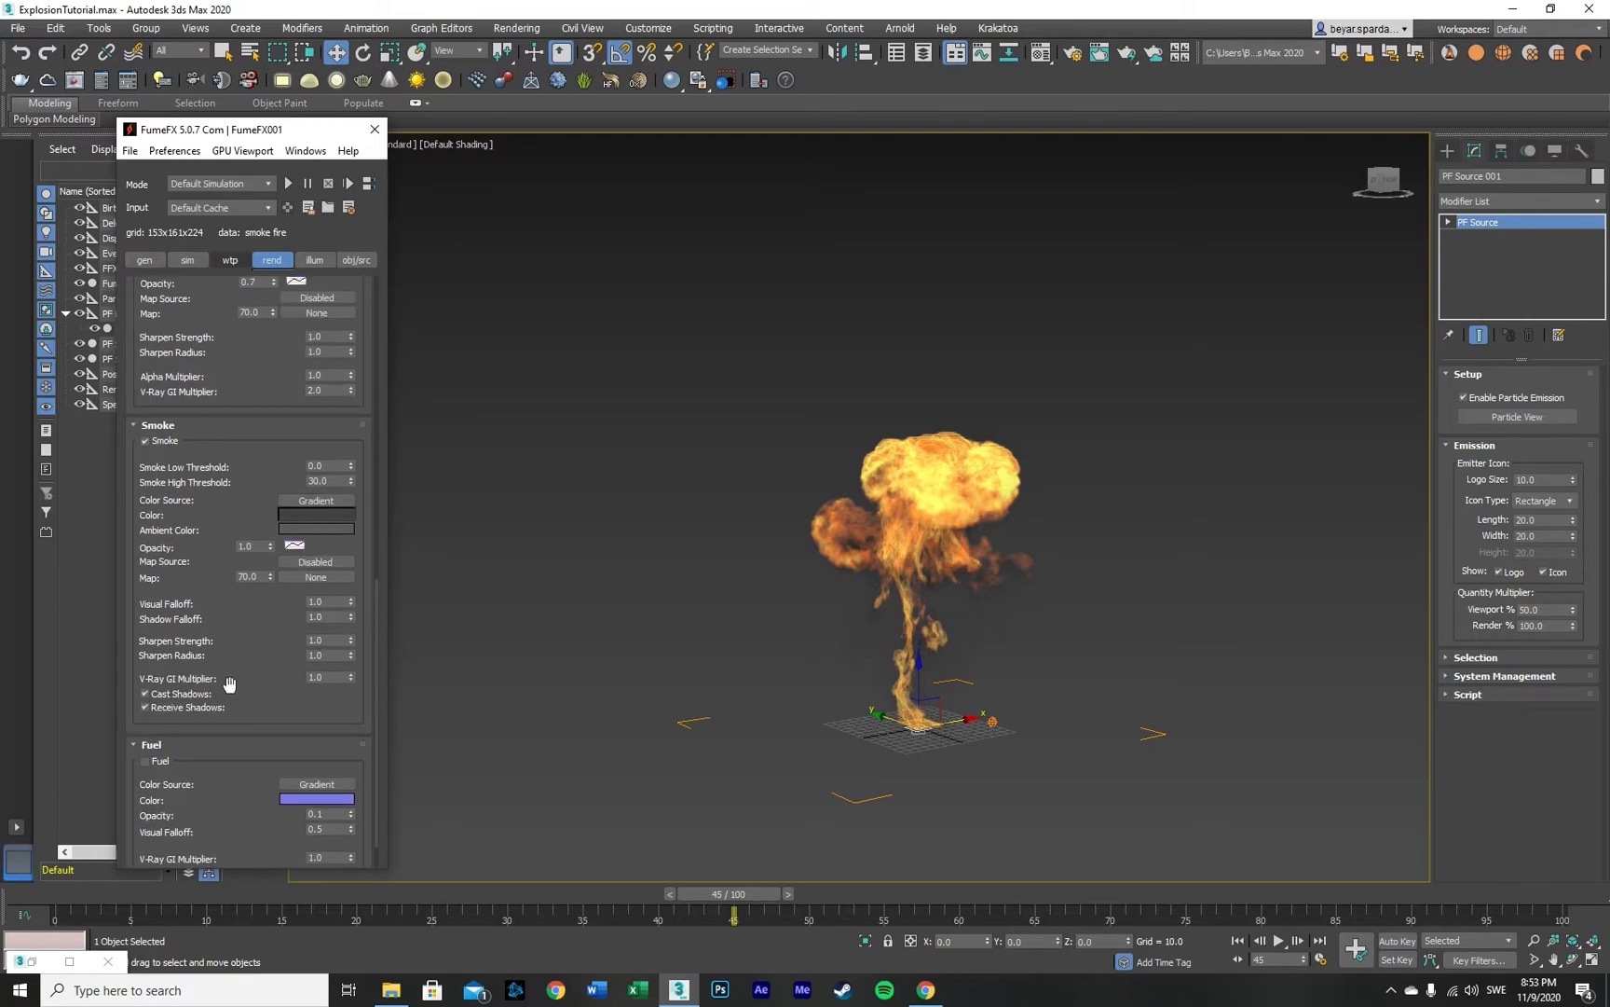
Step: Enable Fire Creates Smoke in the fuel simulation parameters and run the default simulation, closing the finished preview video
drag(585, 909, 837, 897)
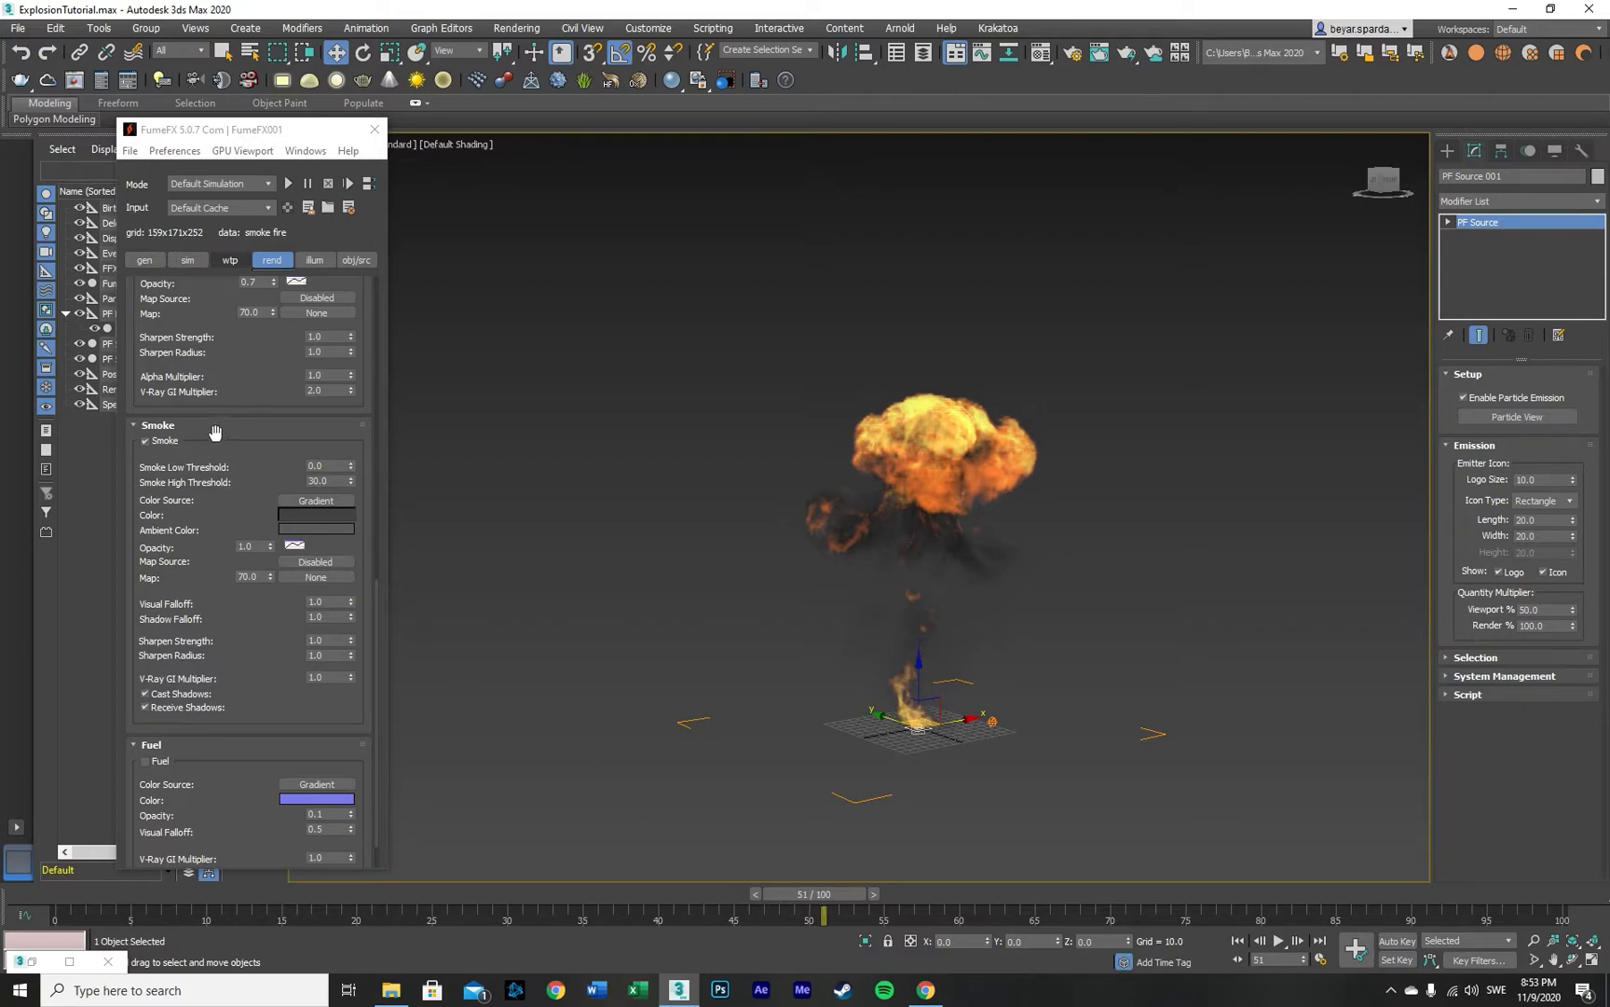
click(196, 260)
scroll(184, 483, down, 3)
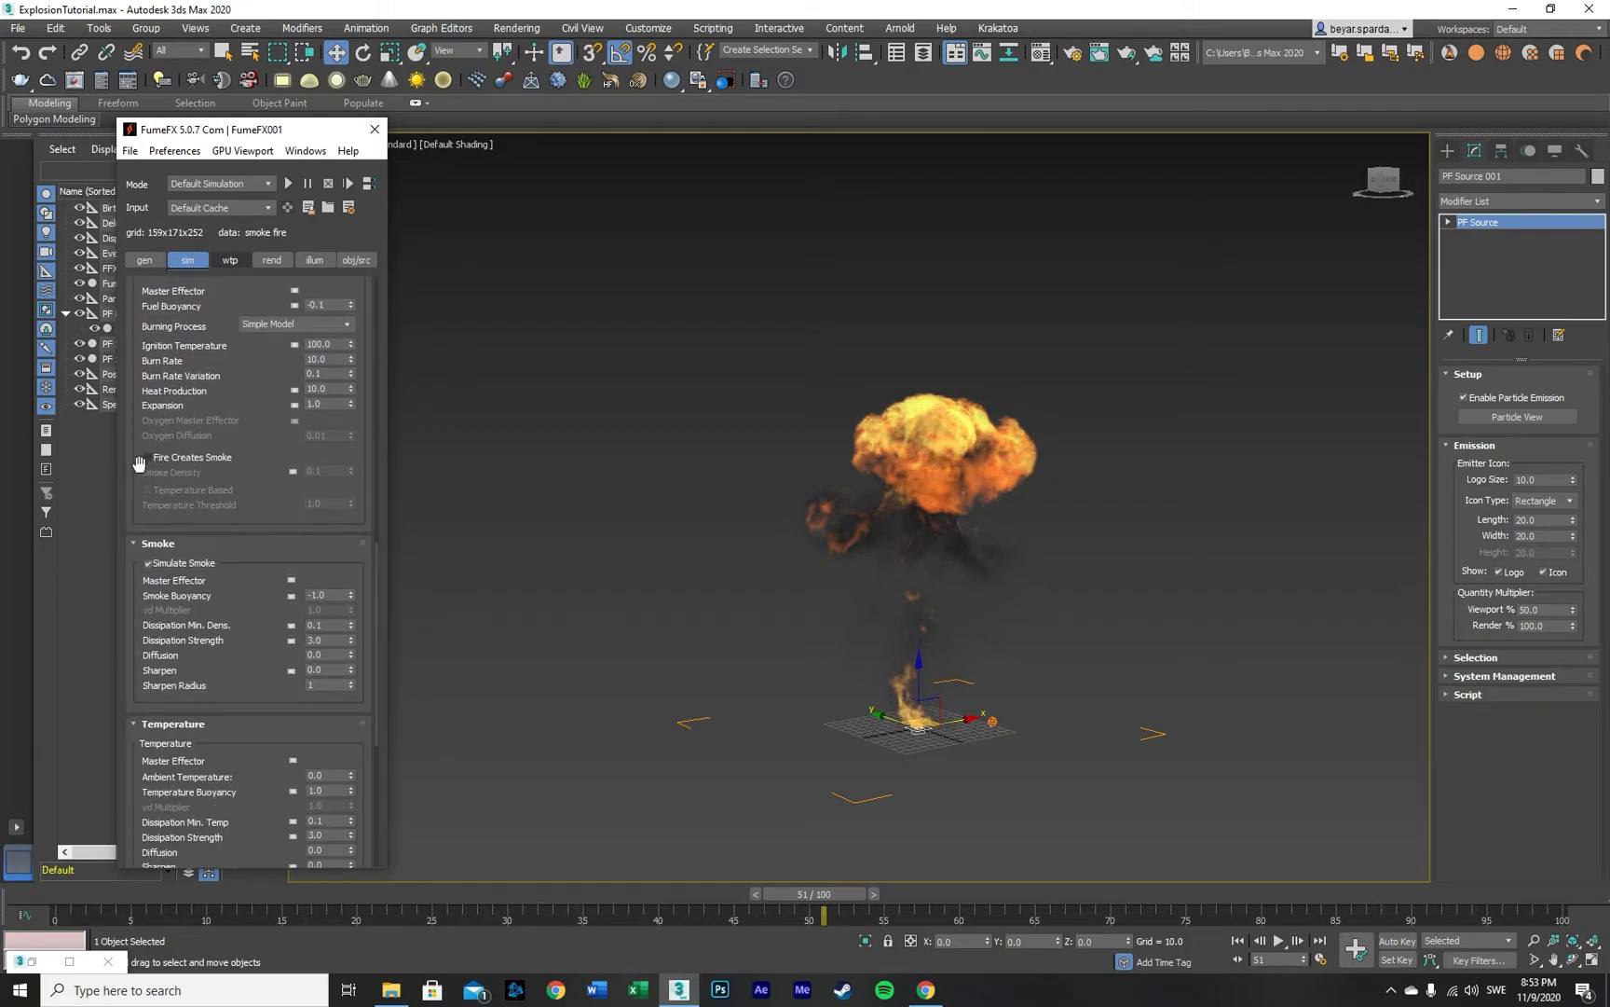
click(145, 462)
click(349, 208)
click(830, 556)
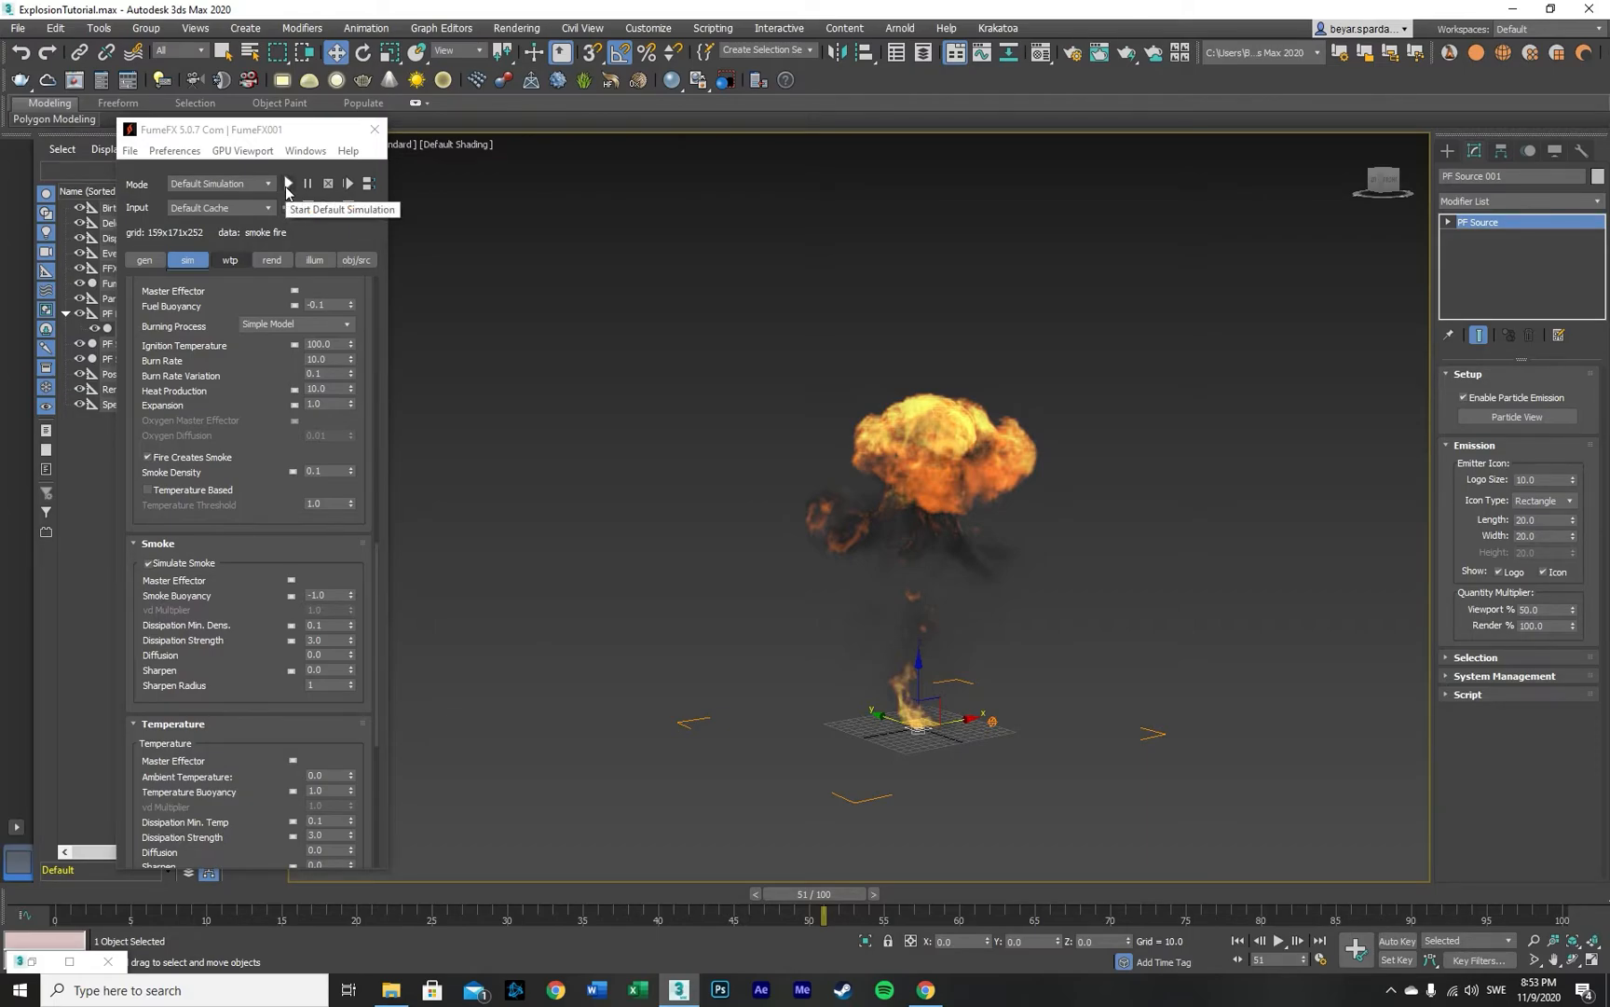
click(288, 184)
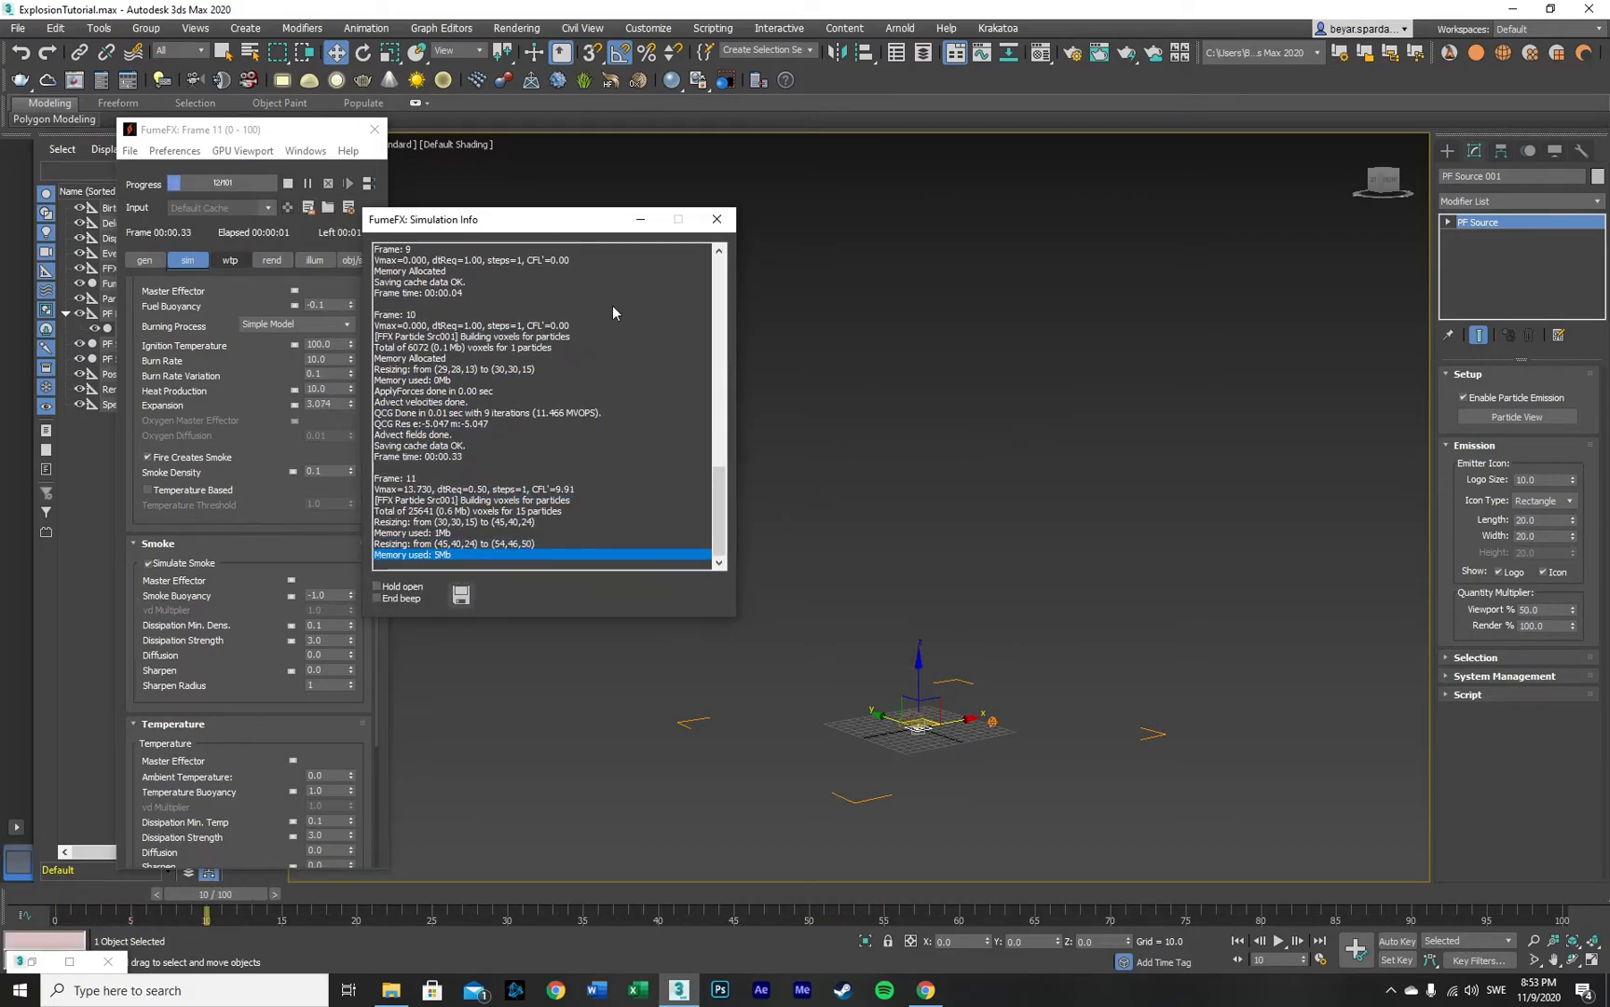
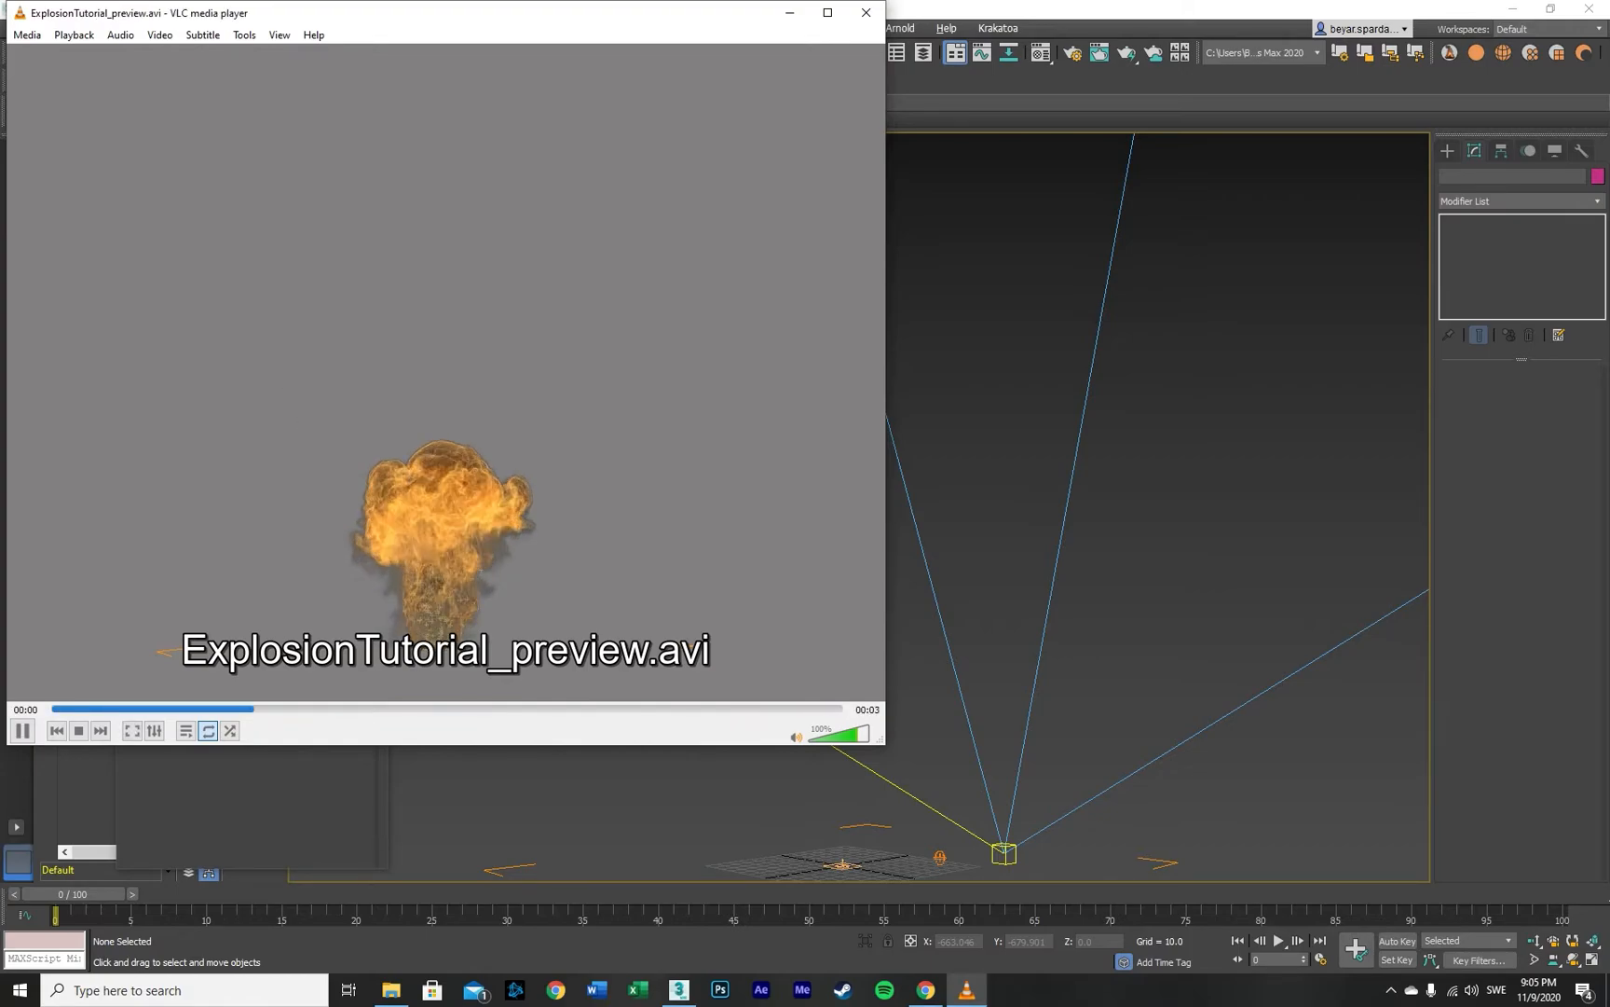
click(865, 13)
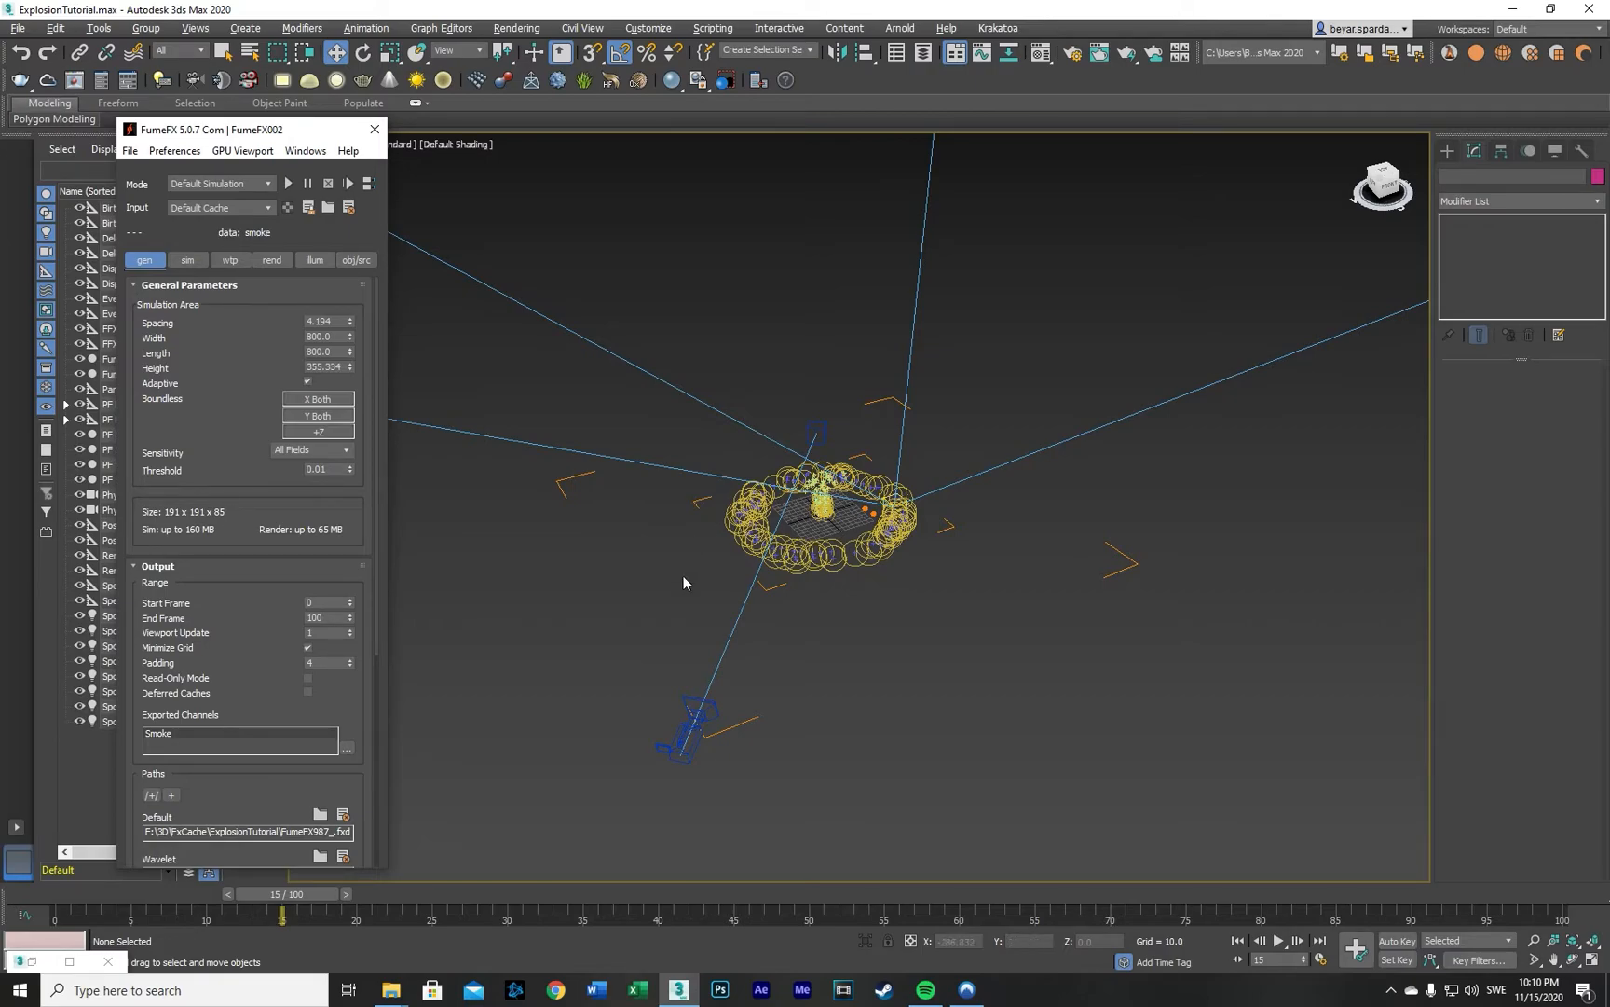
Step: Select the FumeFX002 container and turn off Hide Grid in its viewport options
click(566, 495)
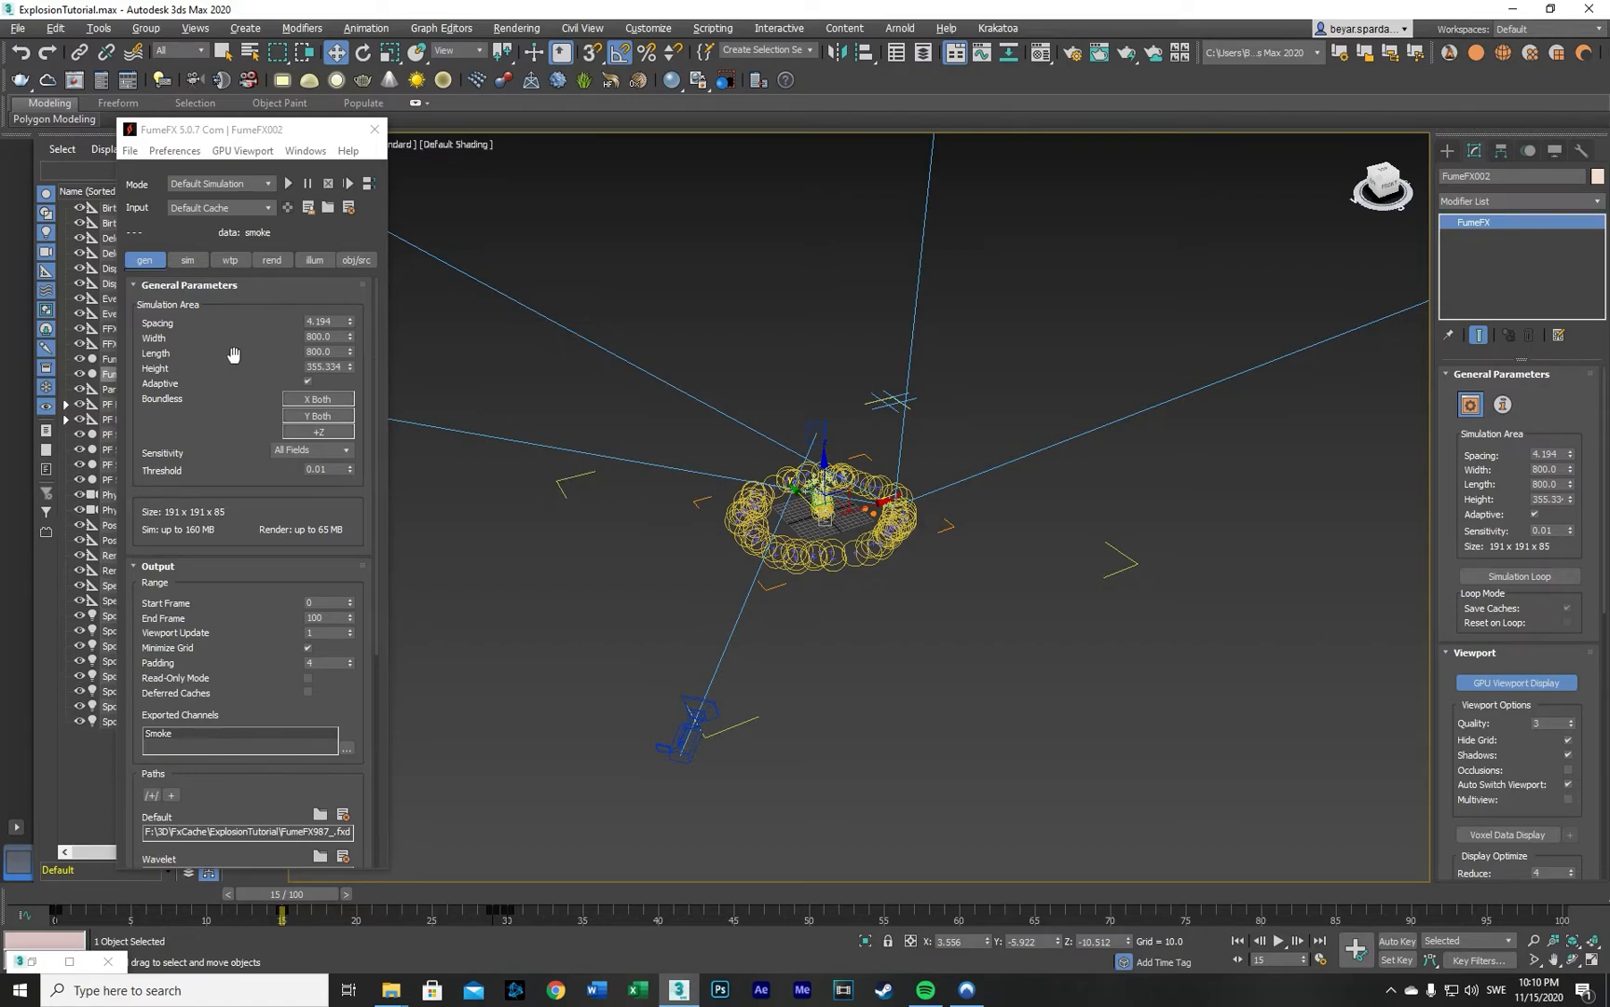
scroll(247, 350, down, 3)
scroll(230, 541, up, 3)
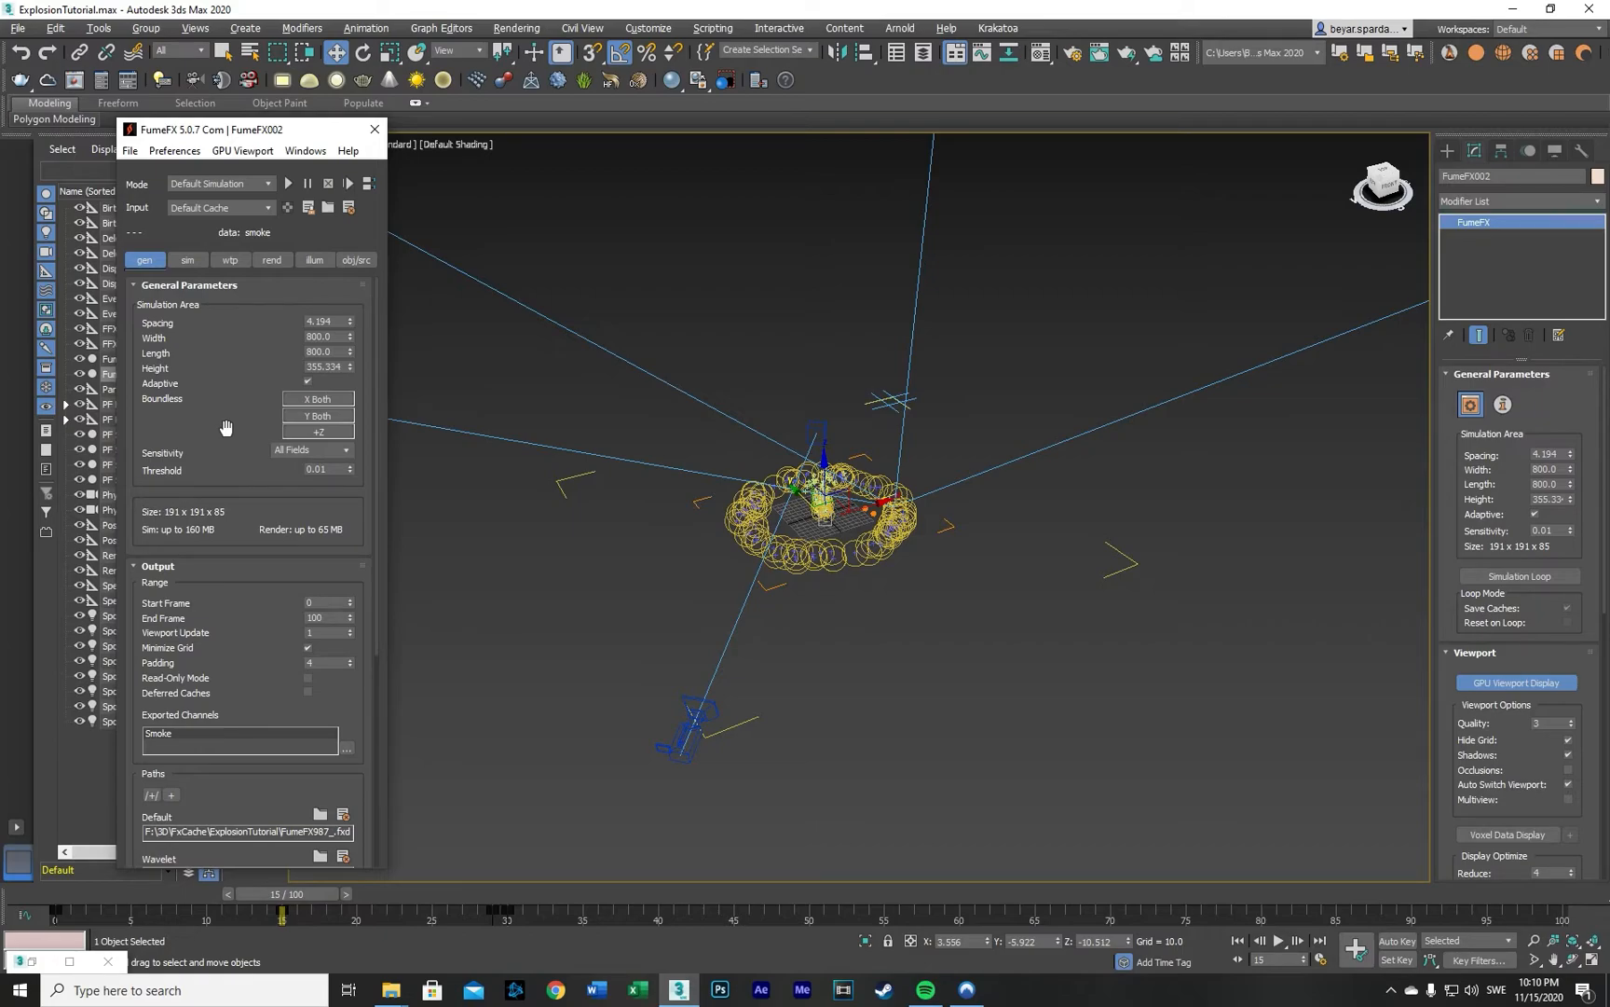
click(578, 479)
scroll(1494, 594, down, 5)
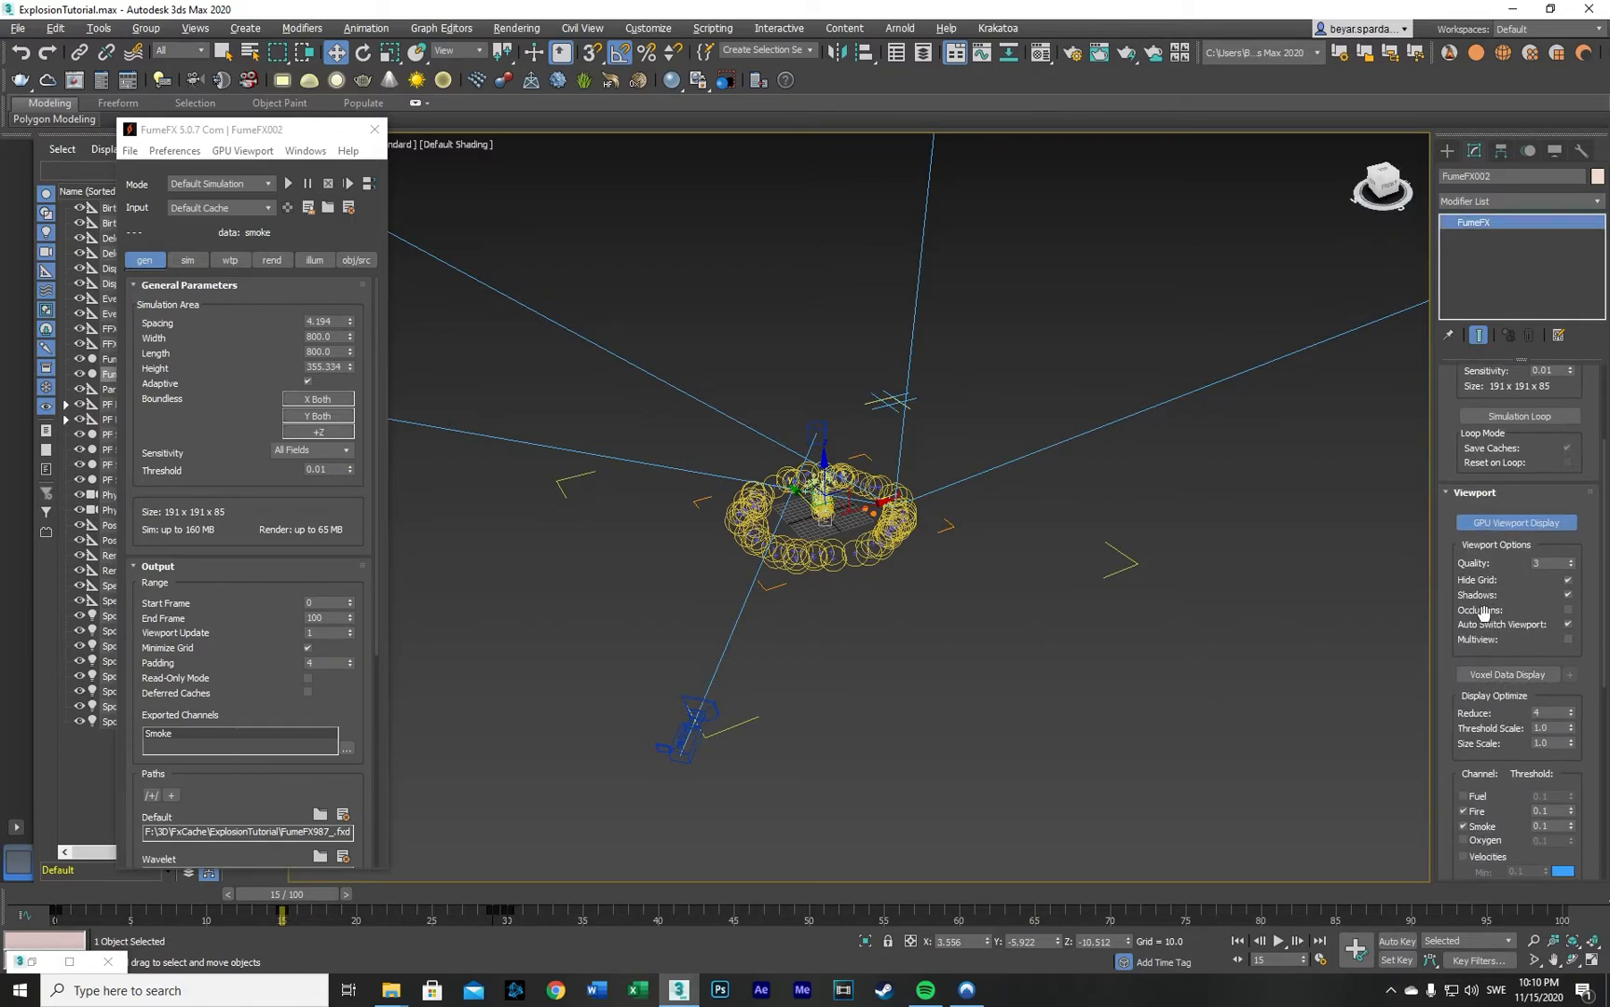
drag(1482, 614, 1478, 701)
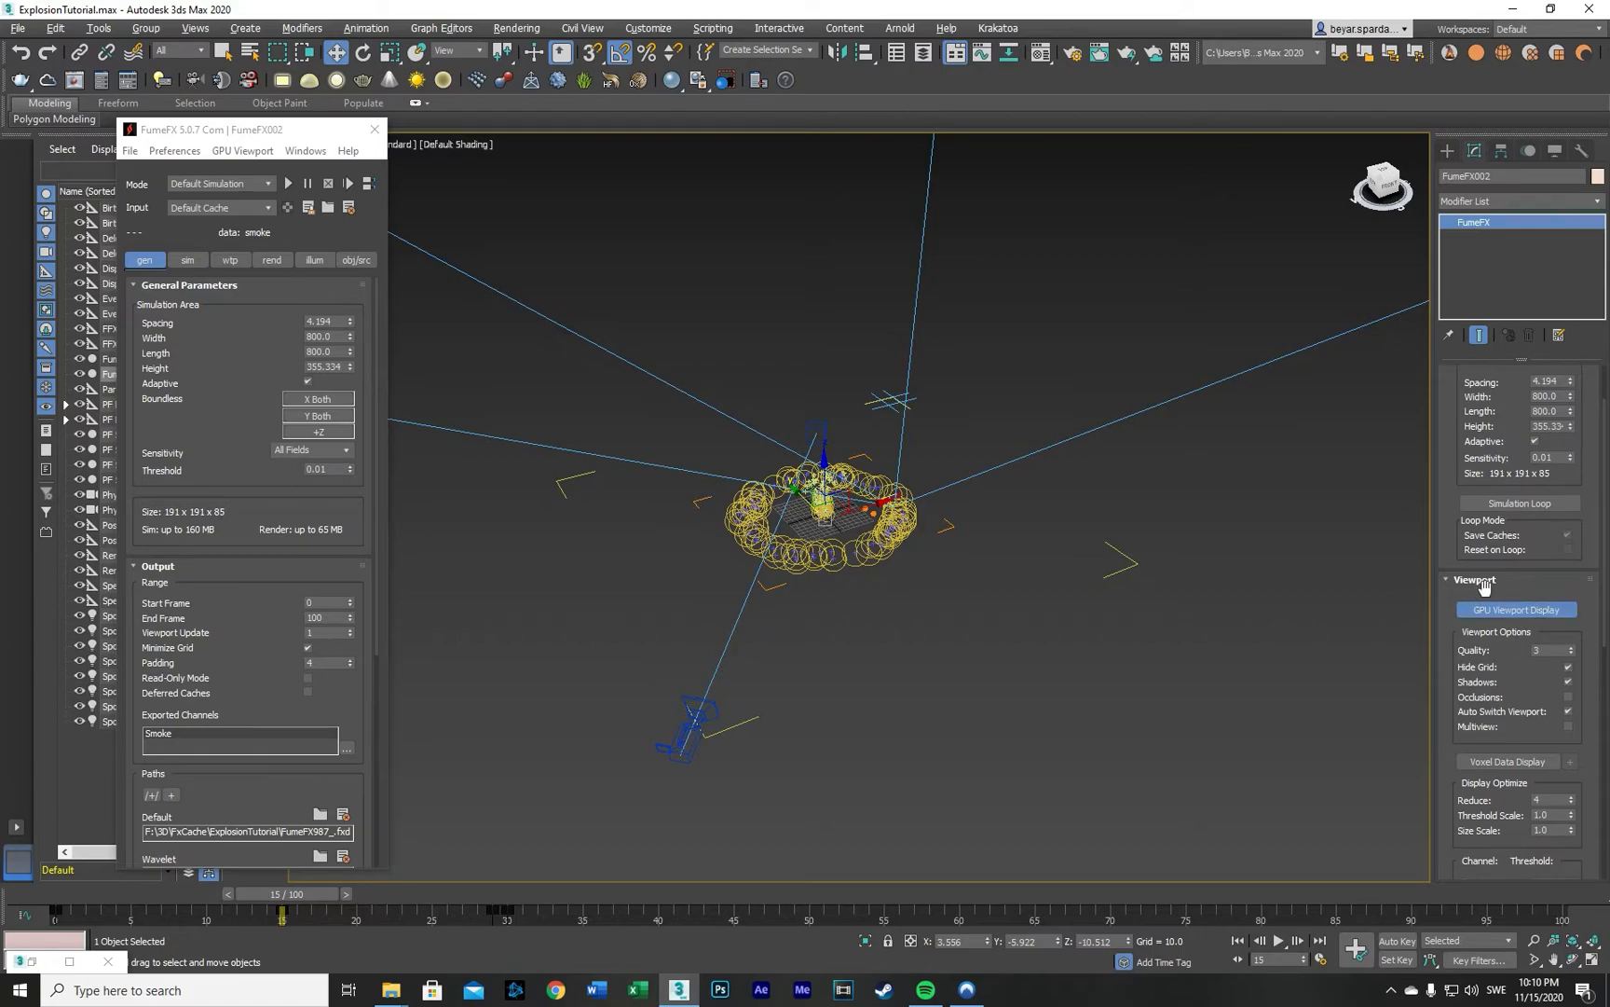
click(1568, 667)
click(1568, 669)
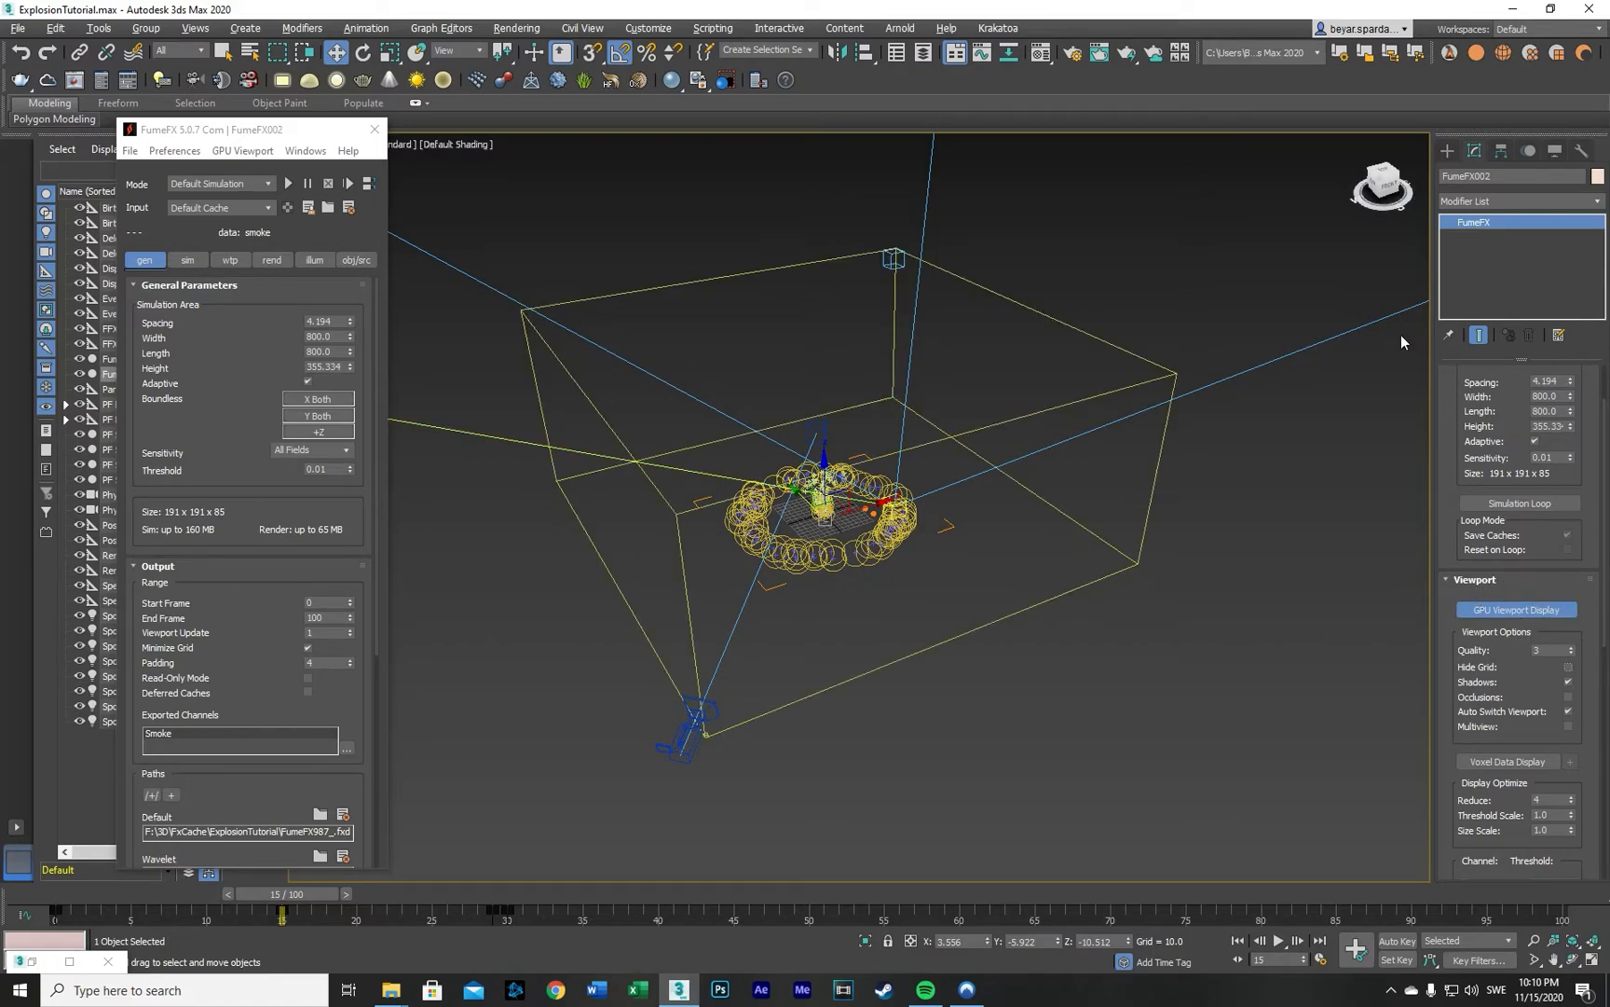
Step: Set the FumeFX002 simulation area's height to 92 and its spacing to 2.517
scroll(1499, 406, up, 2)
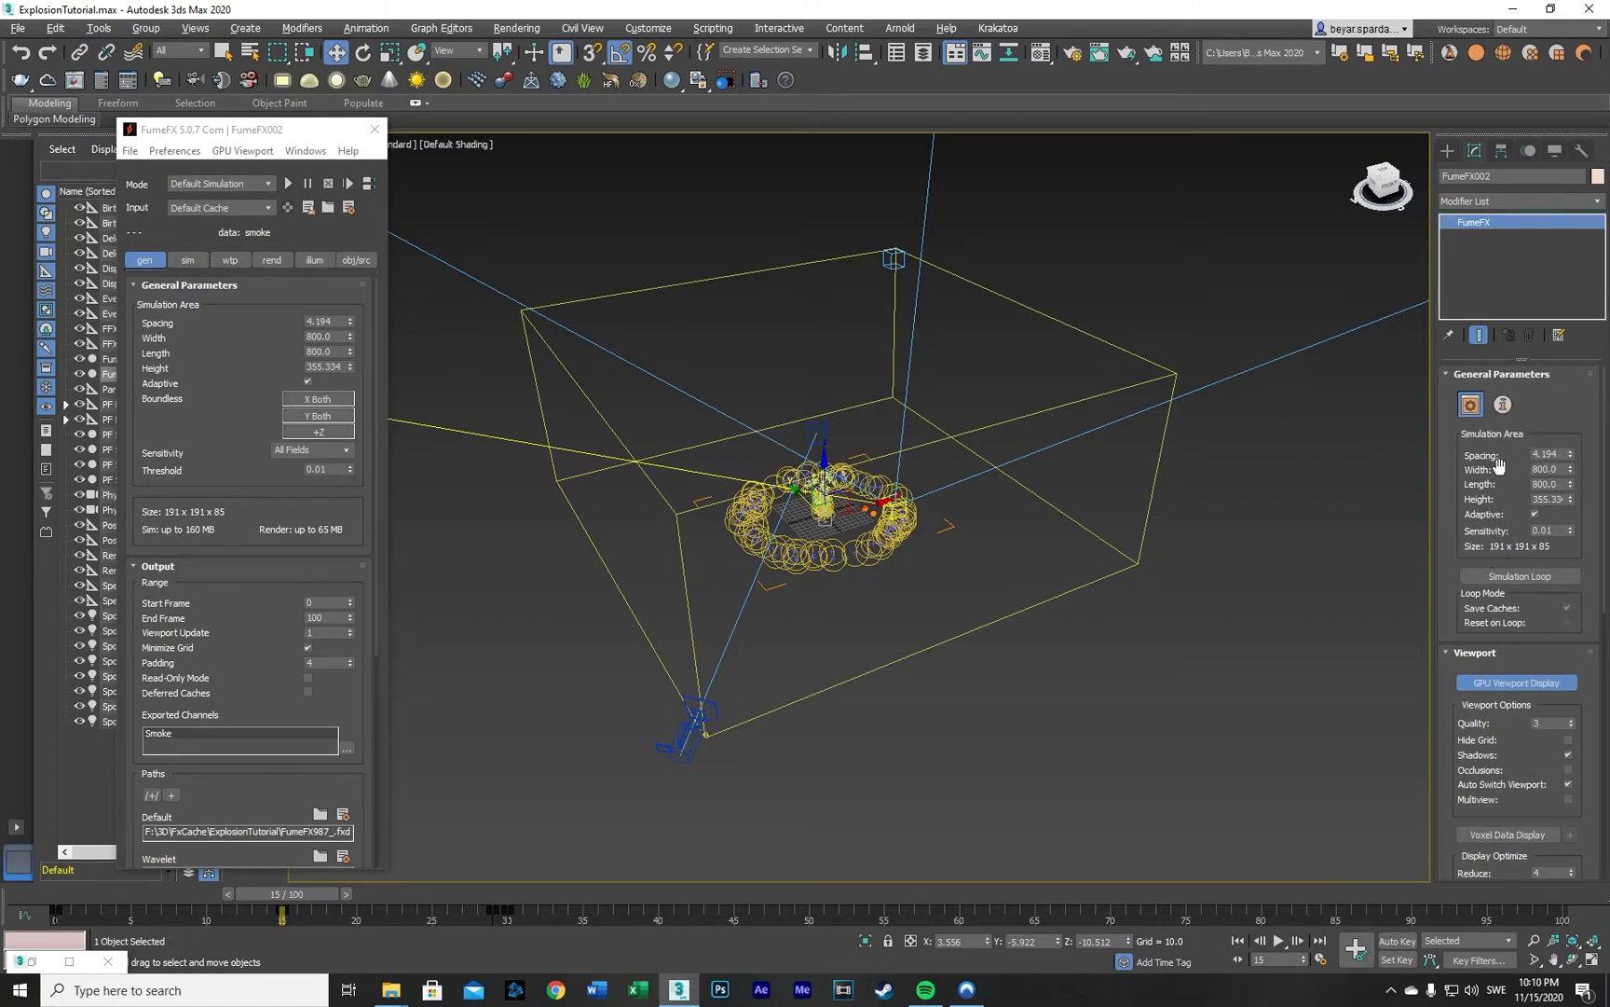
double_click(1560, 501)
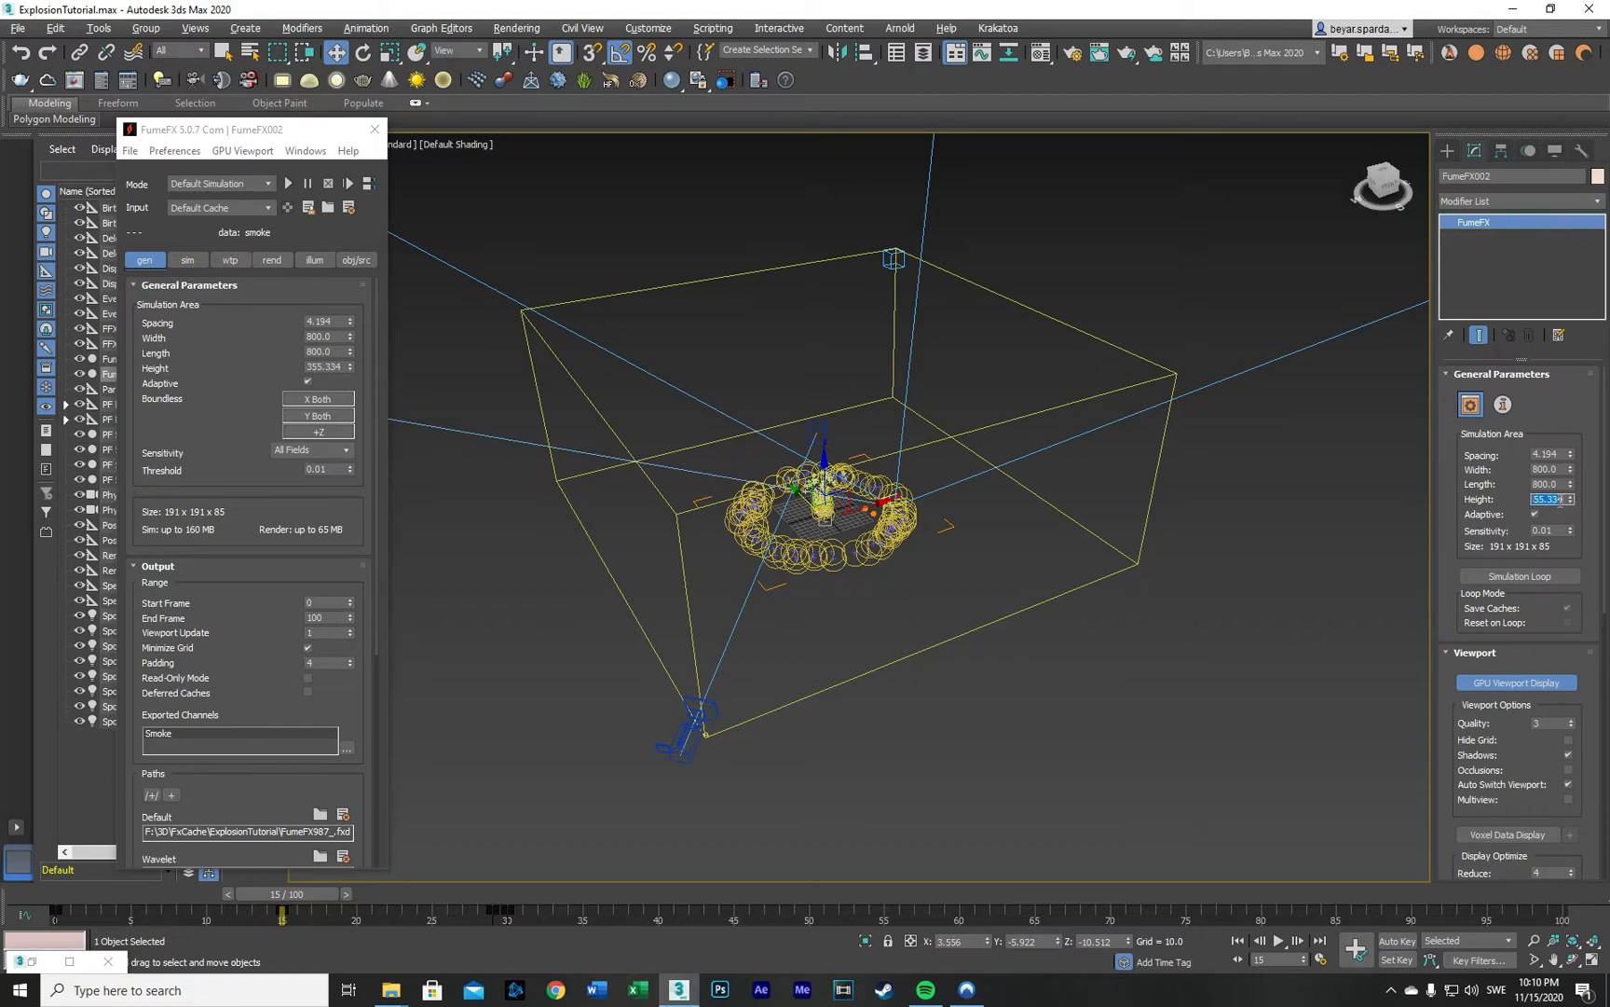
text(92)
key(Return)
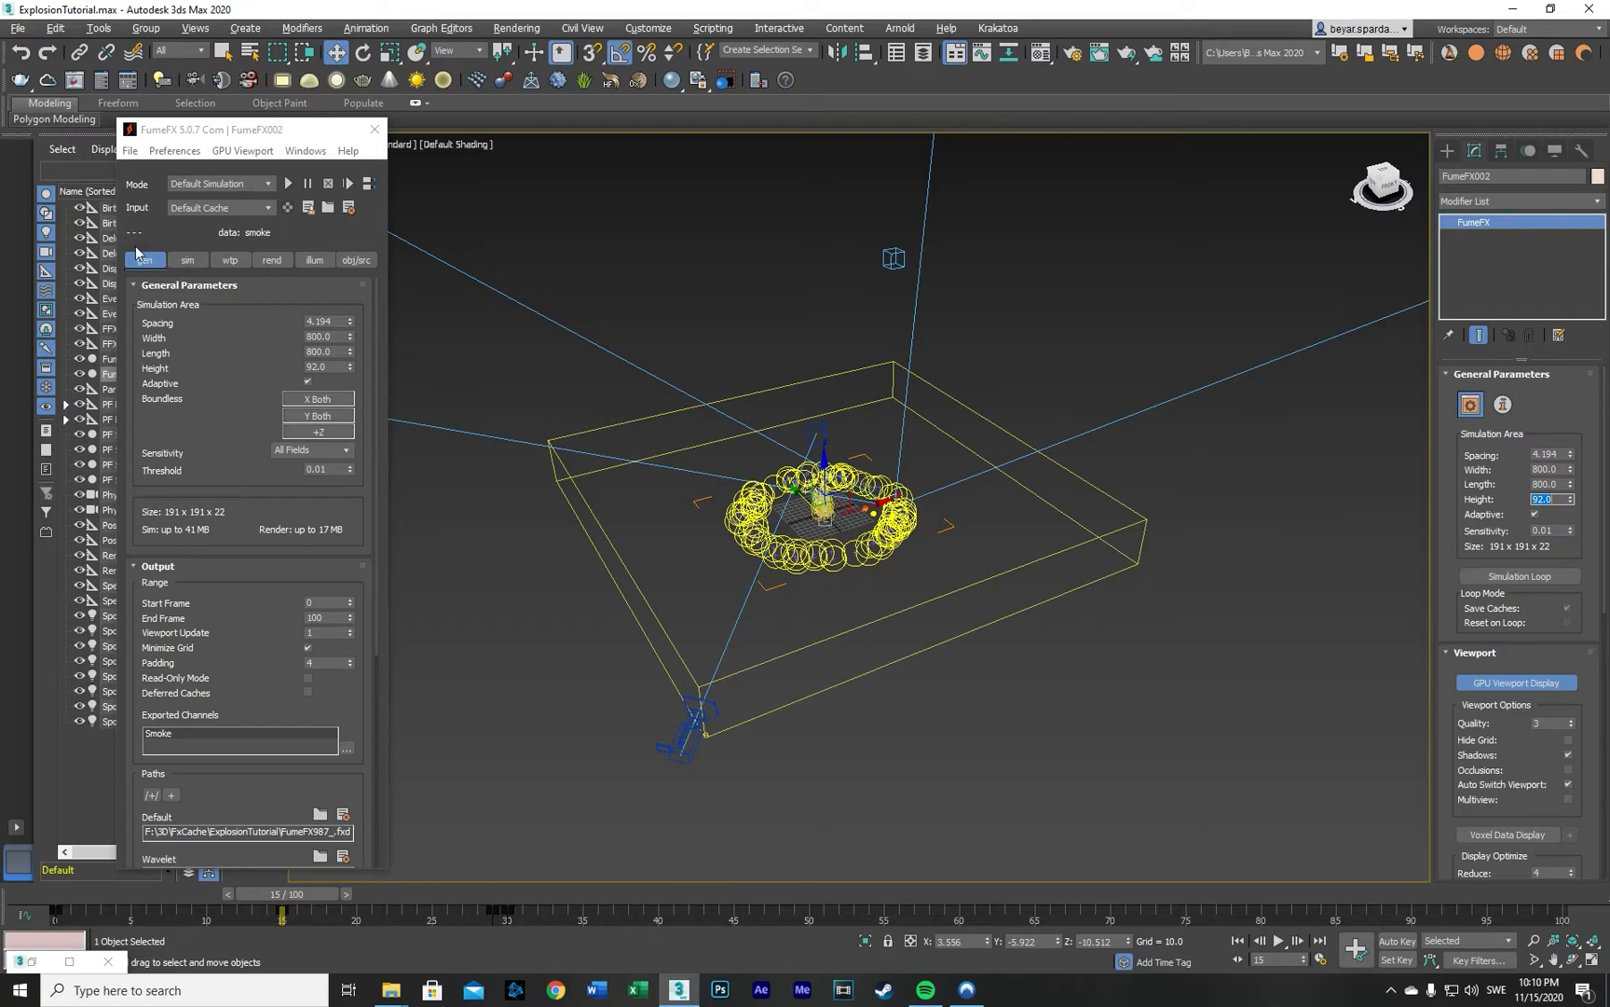
drag(191, 339, 203, 316)
scroll(204, 316, up, 1)
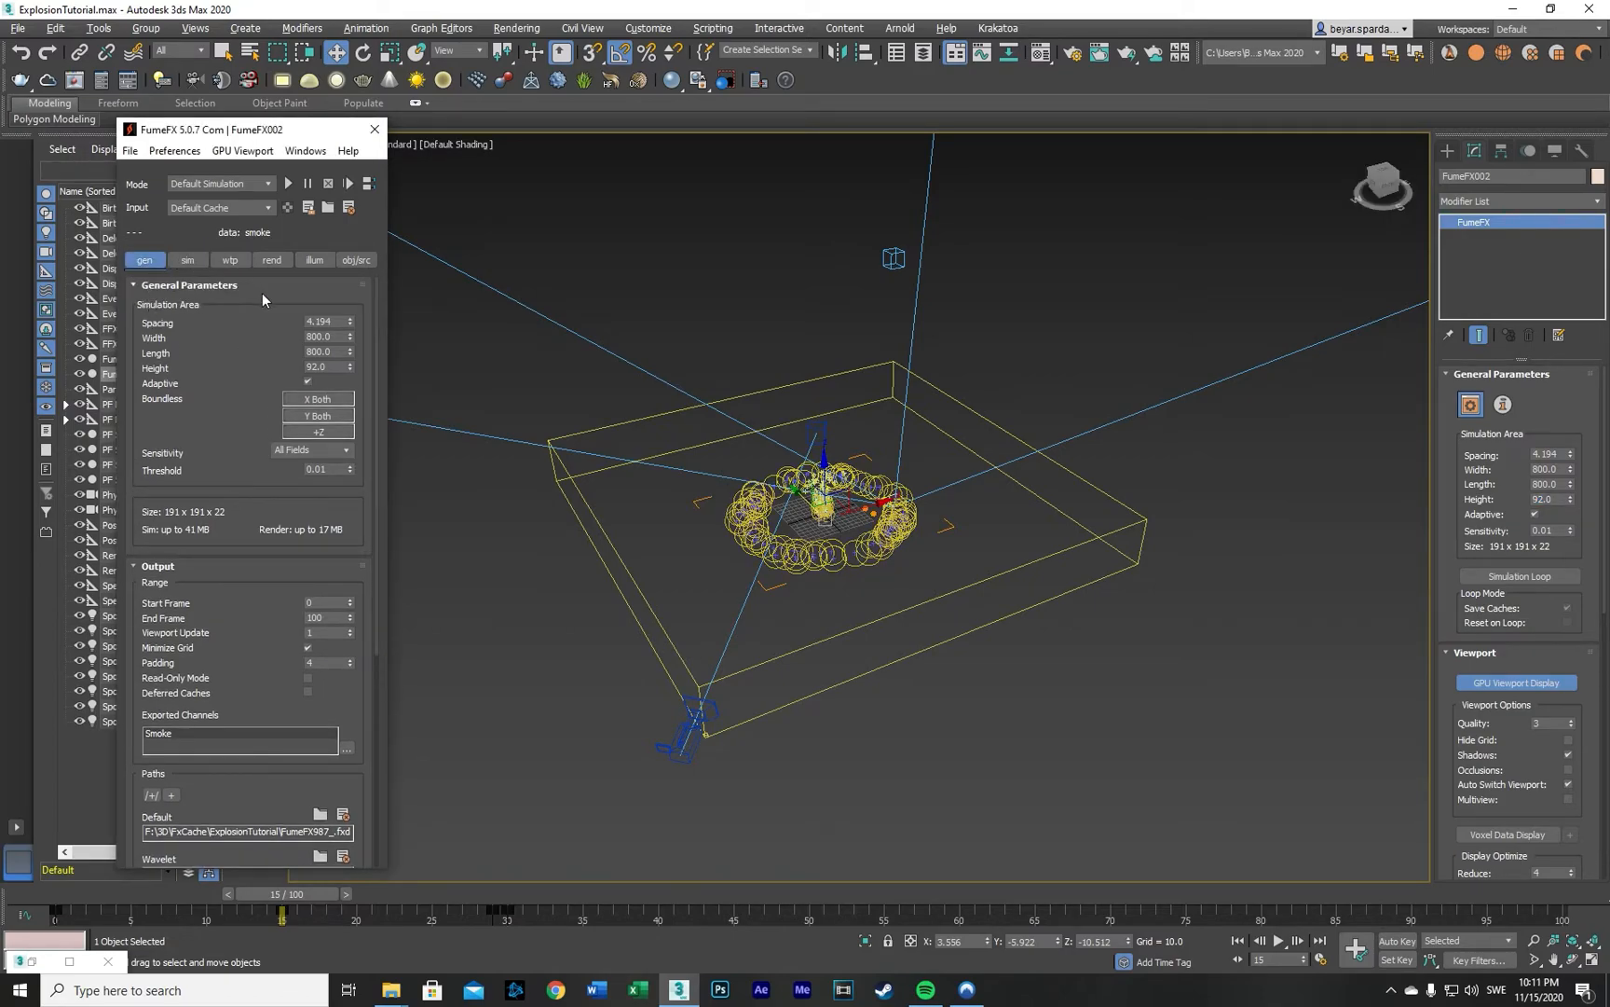
drag(351, 319, 353, 355)
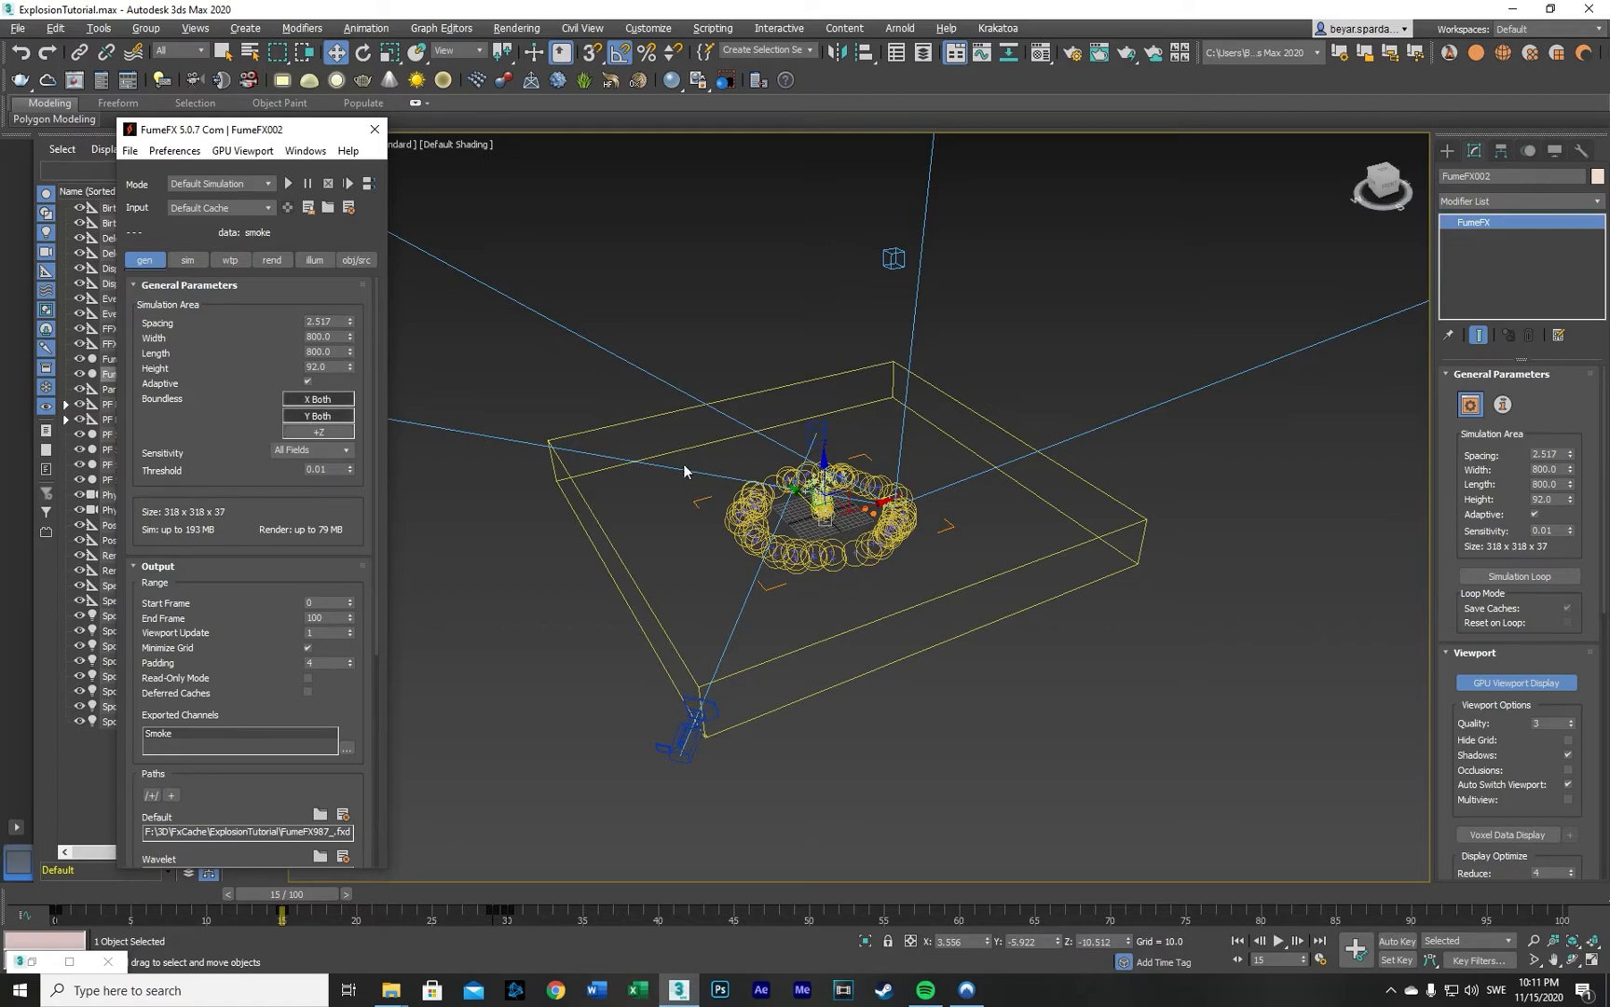
Step: Examine the animated X Turbulence in FumeFX002's simulation parameters between frame 0 and frame 15
click(189, 263)
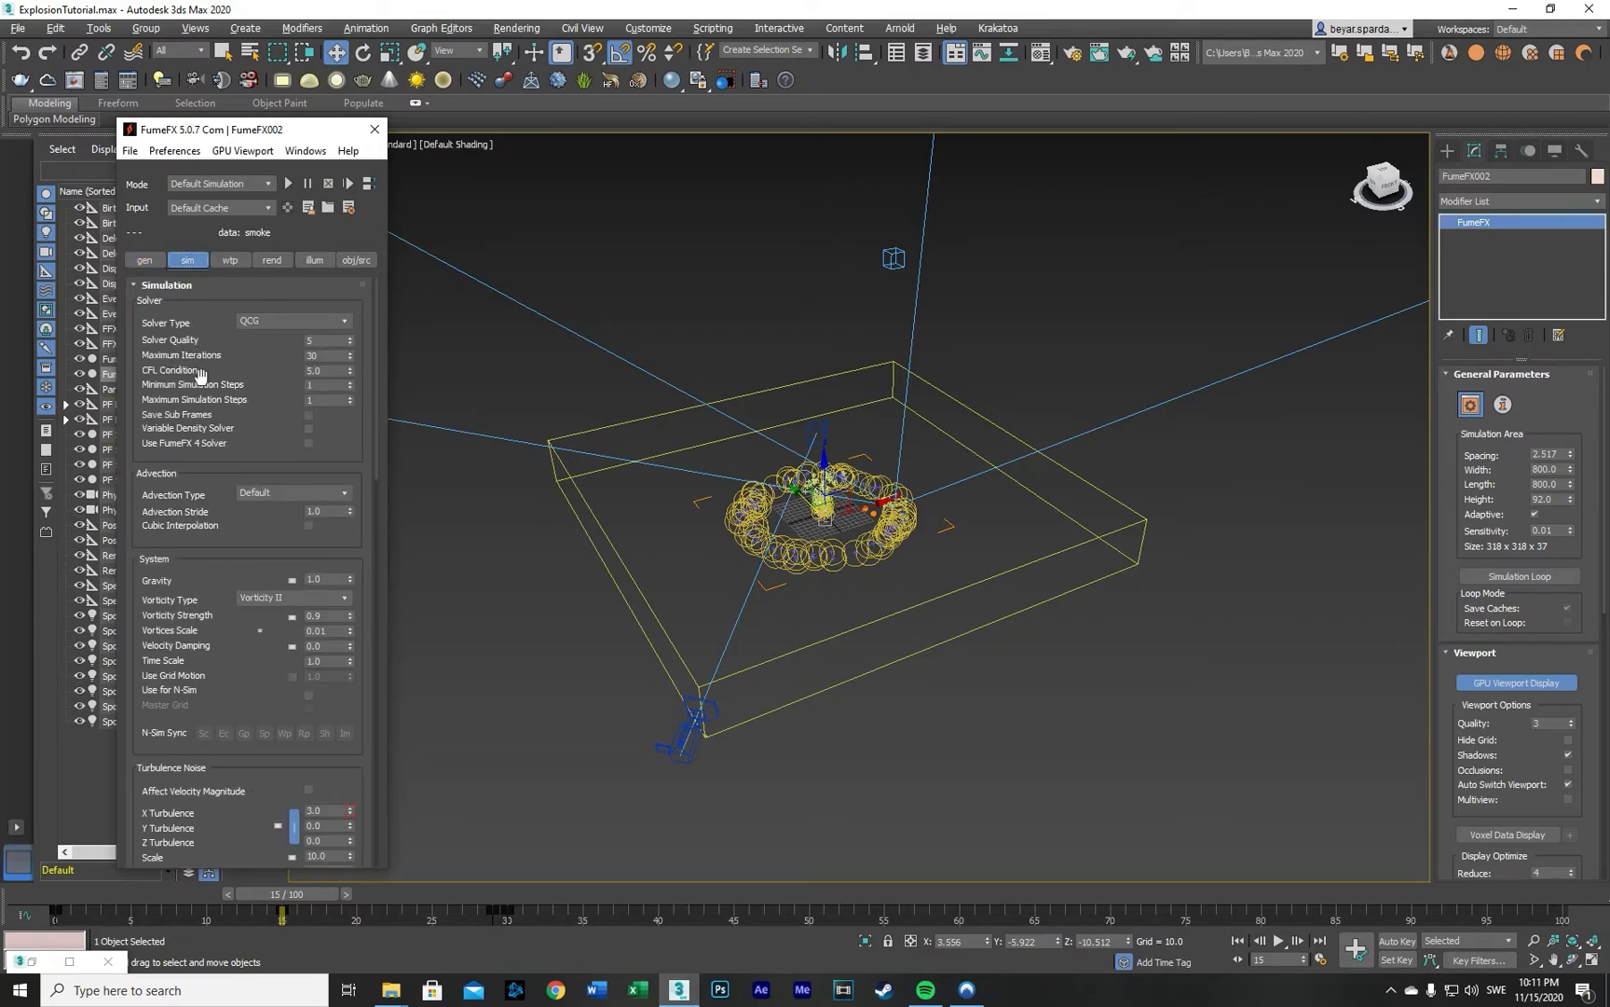
scroll(184, 284, down, 4)
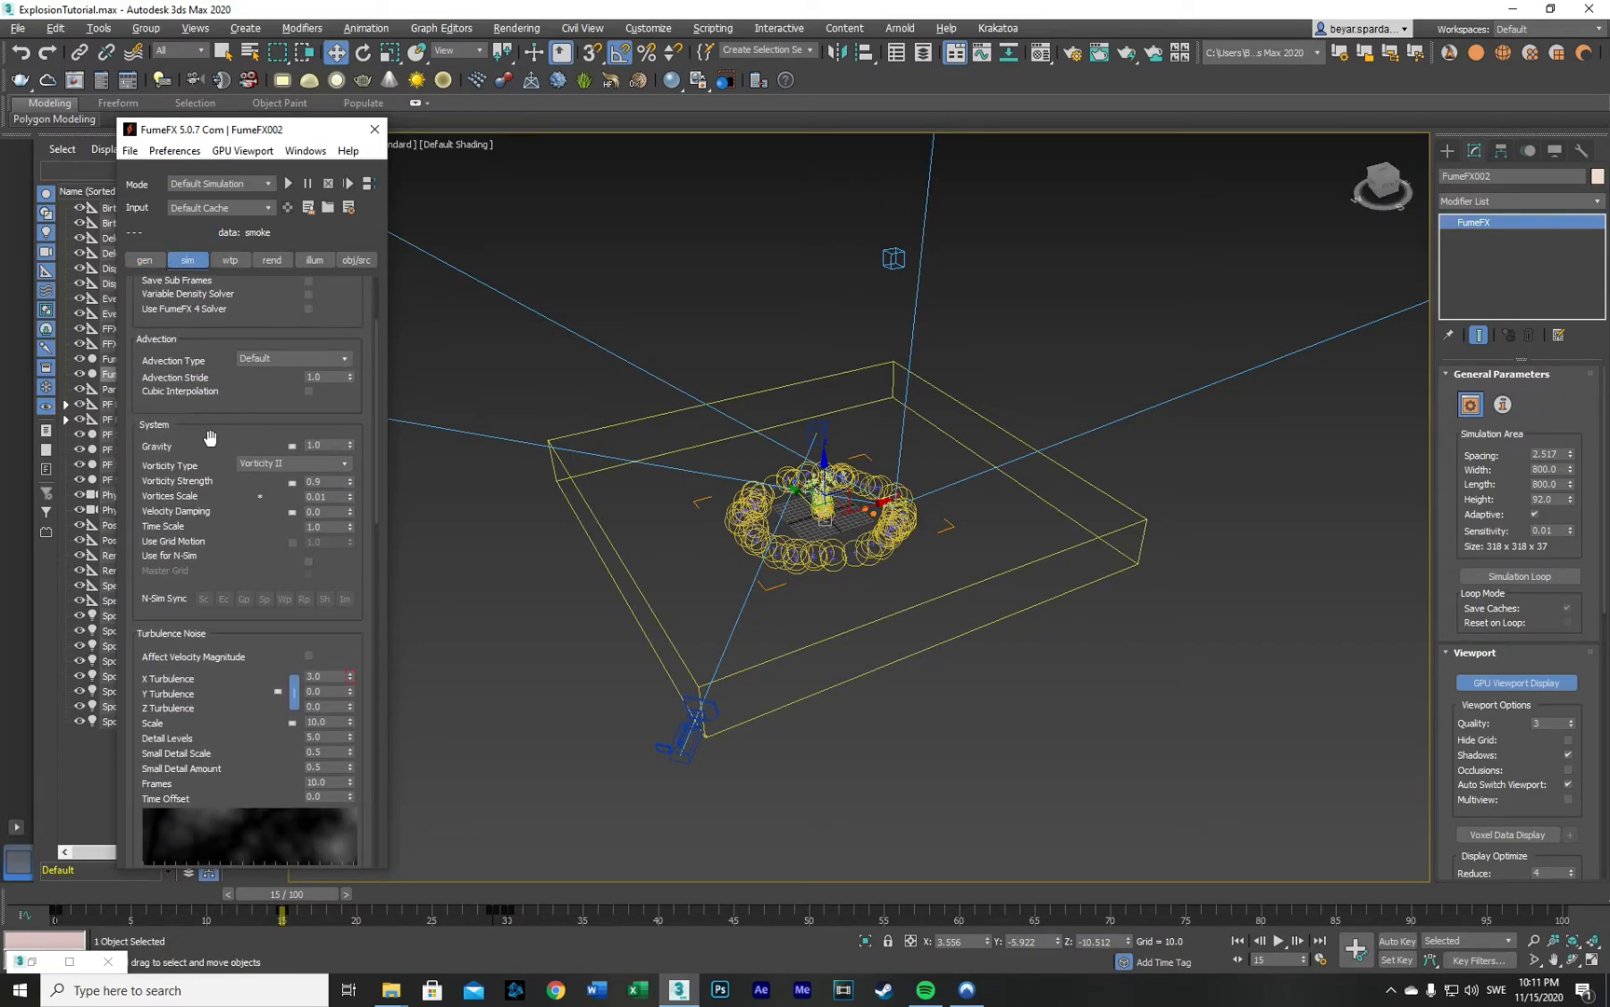
scroll(209, 438, down, 6)
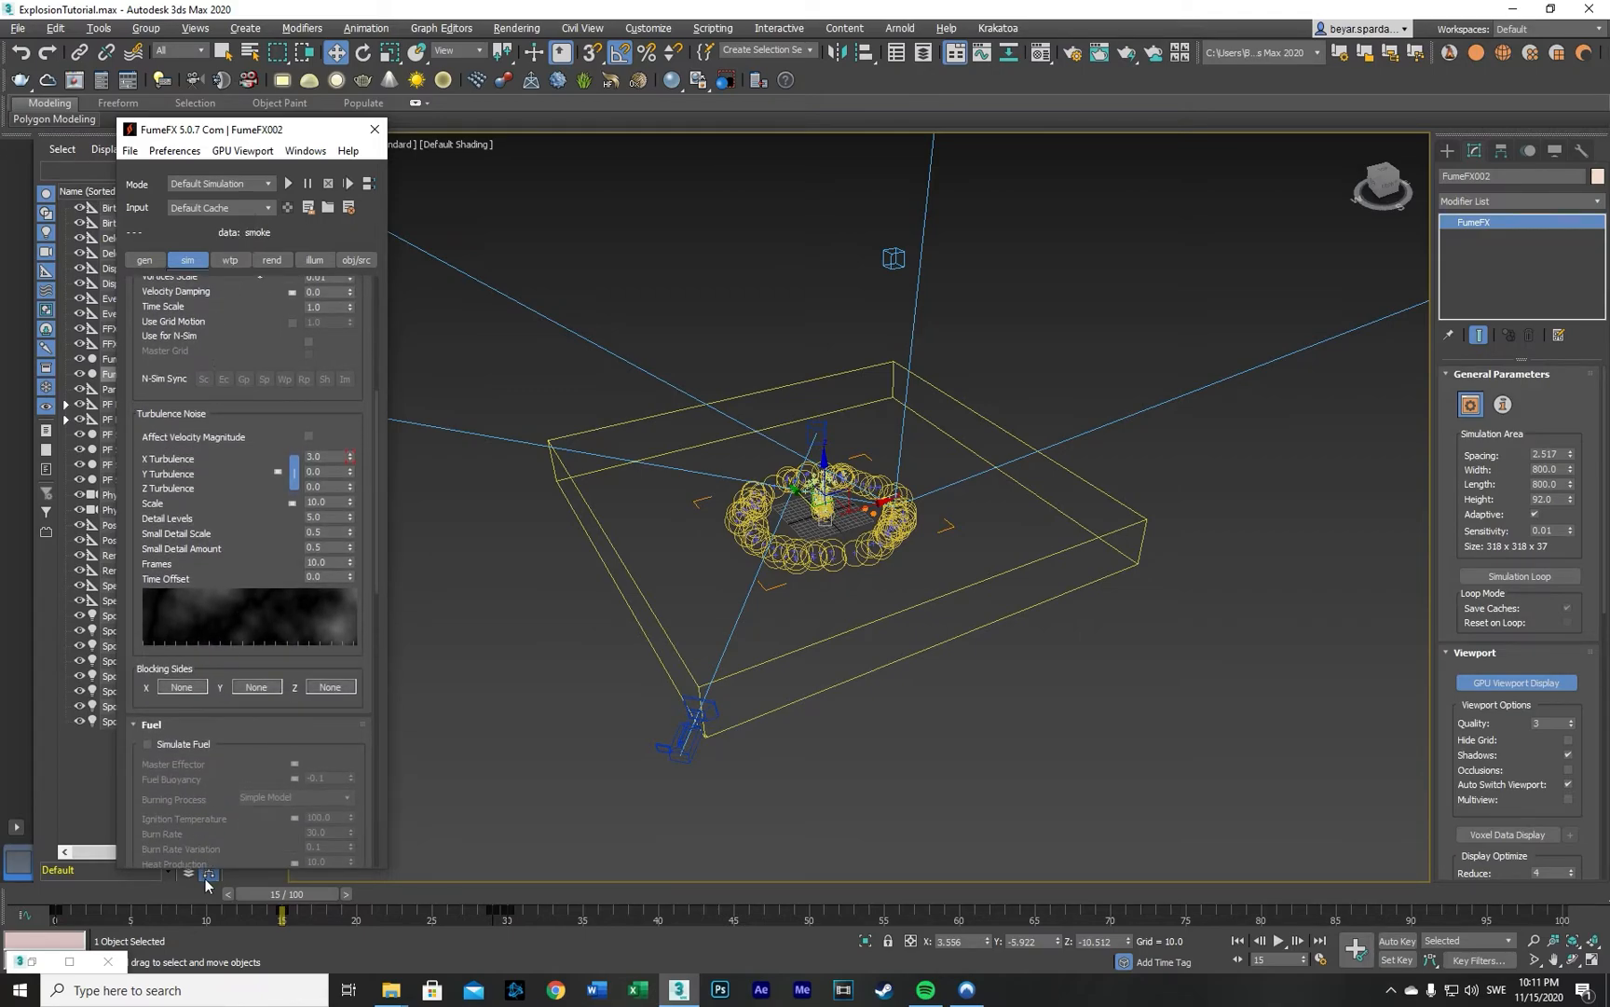
drag(189, 889, 30, 892)
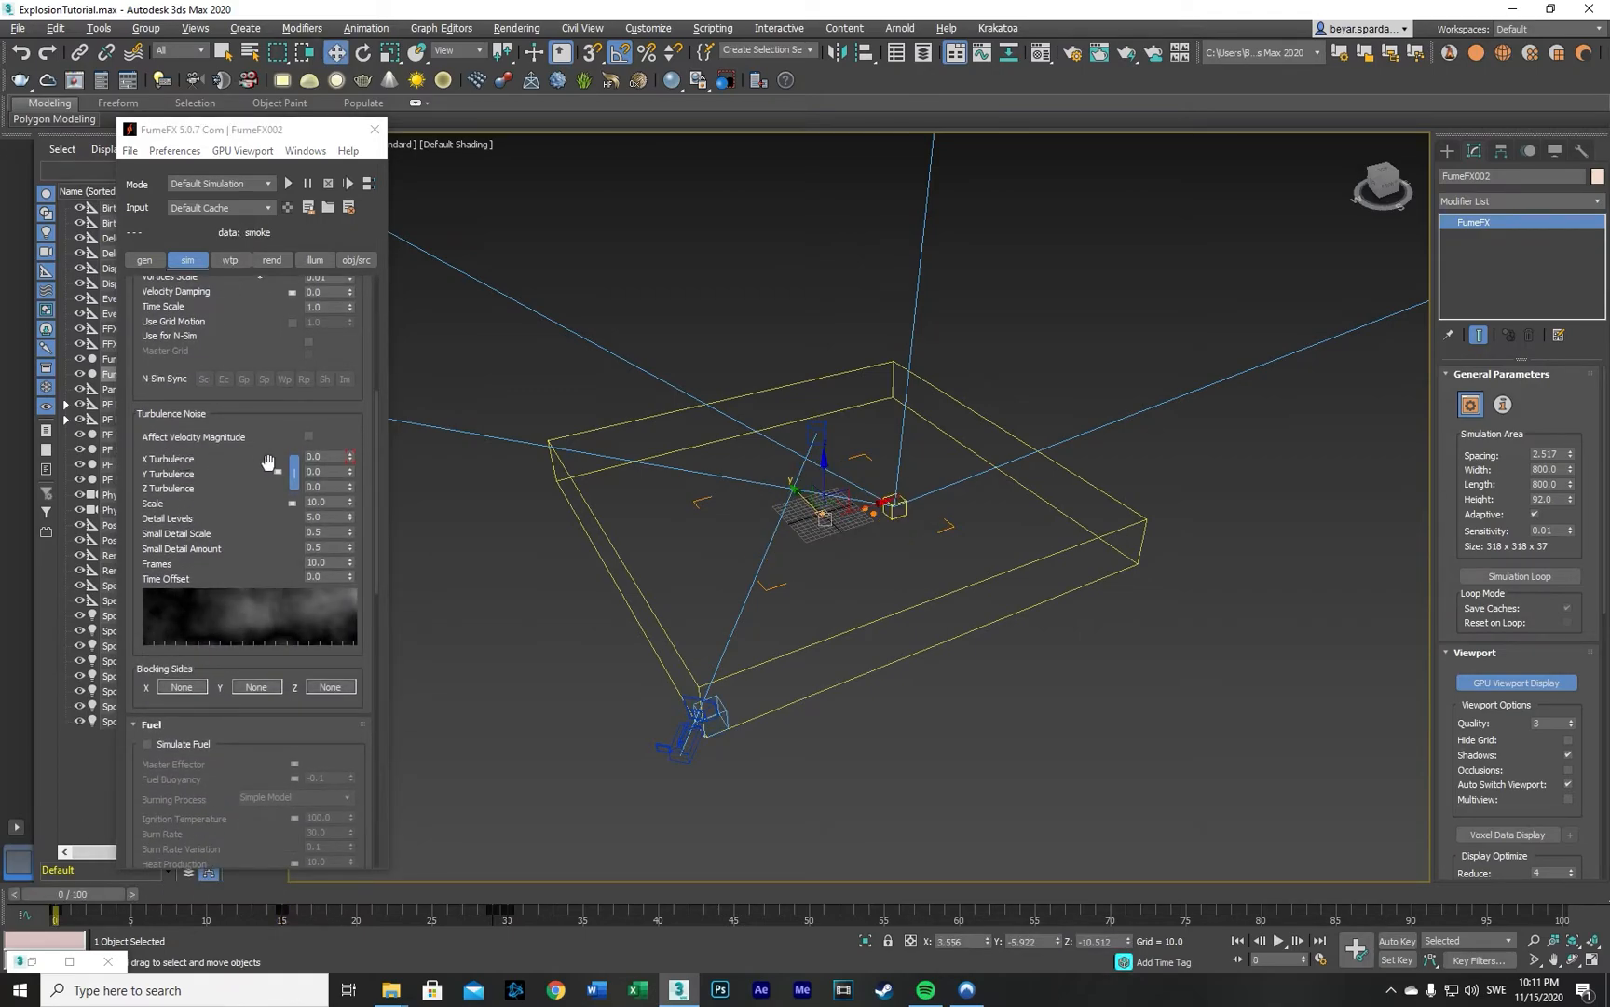
drag(86, 900, 306, 906)
key(w)
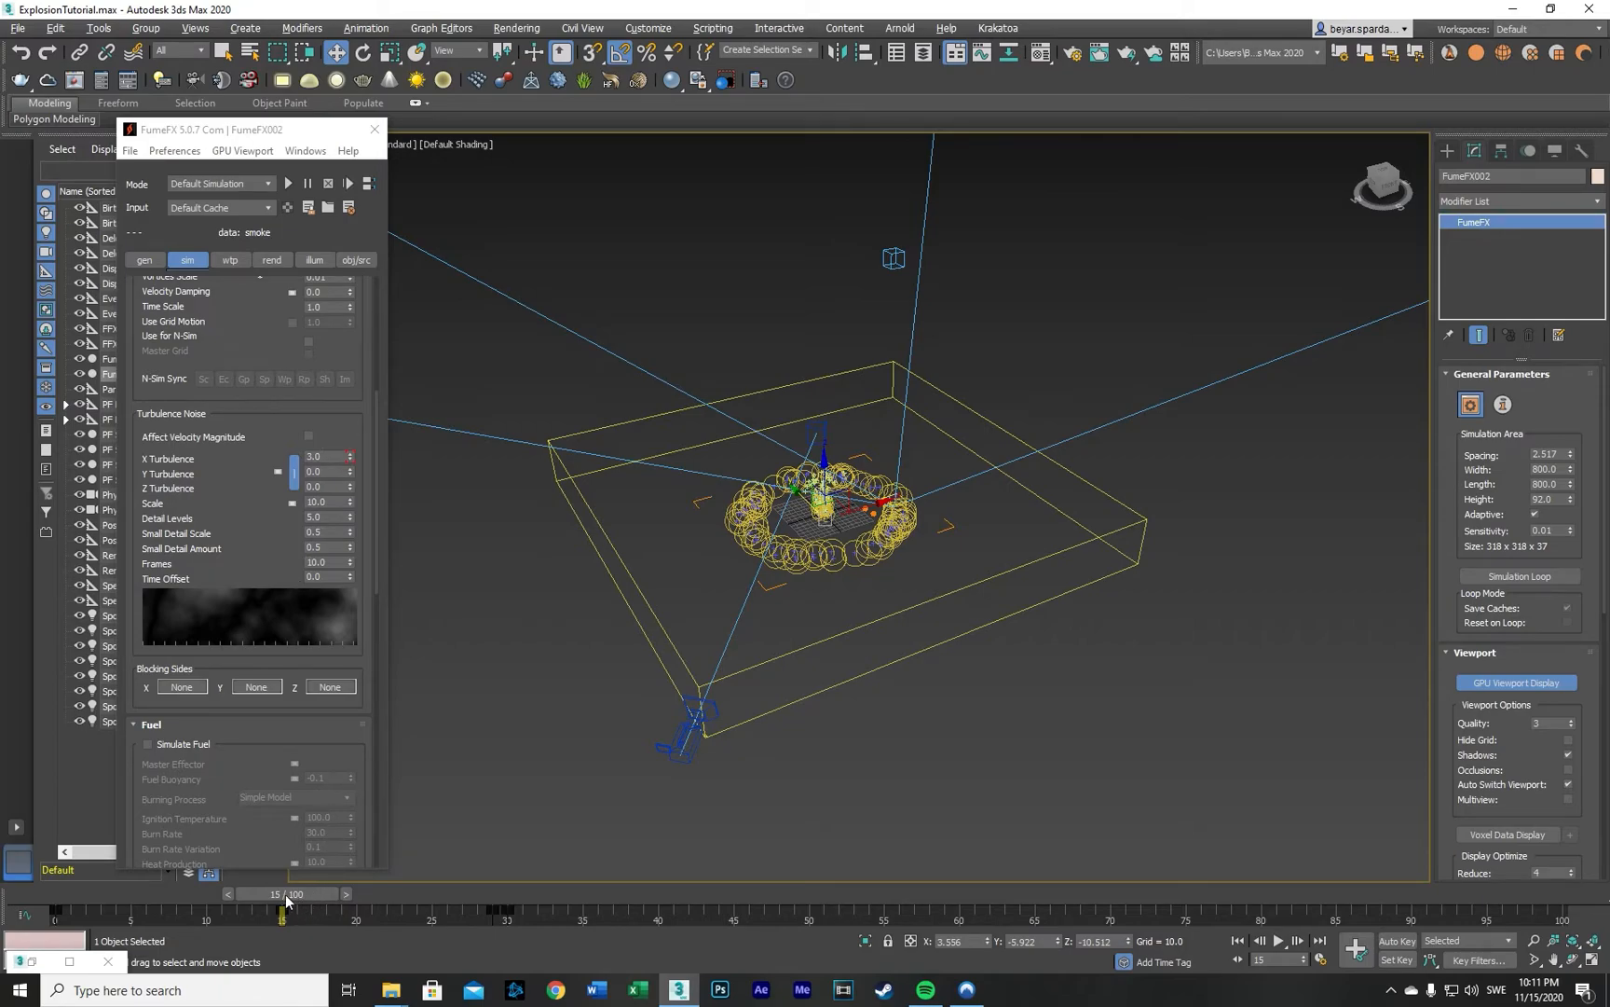
Step: Examine FumeFX002's animated smoke Dissipation Min. Dens. and Dissipation Strength at frames 0, 29 and 30
scroll(215, 550, down, 2)
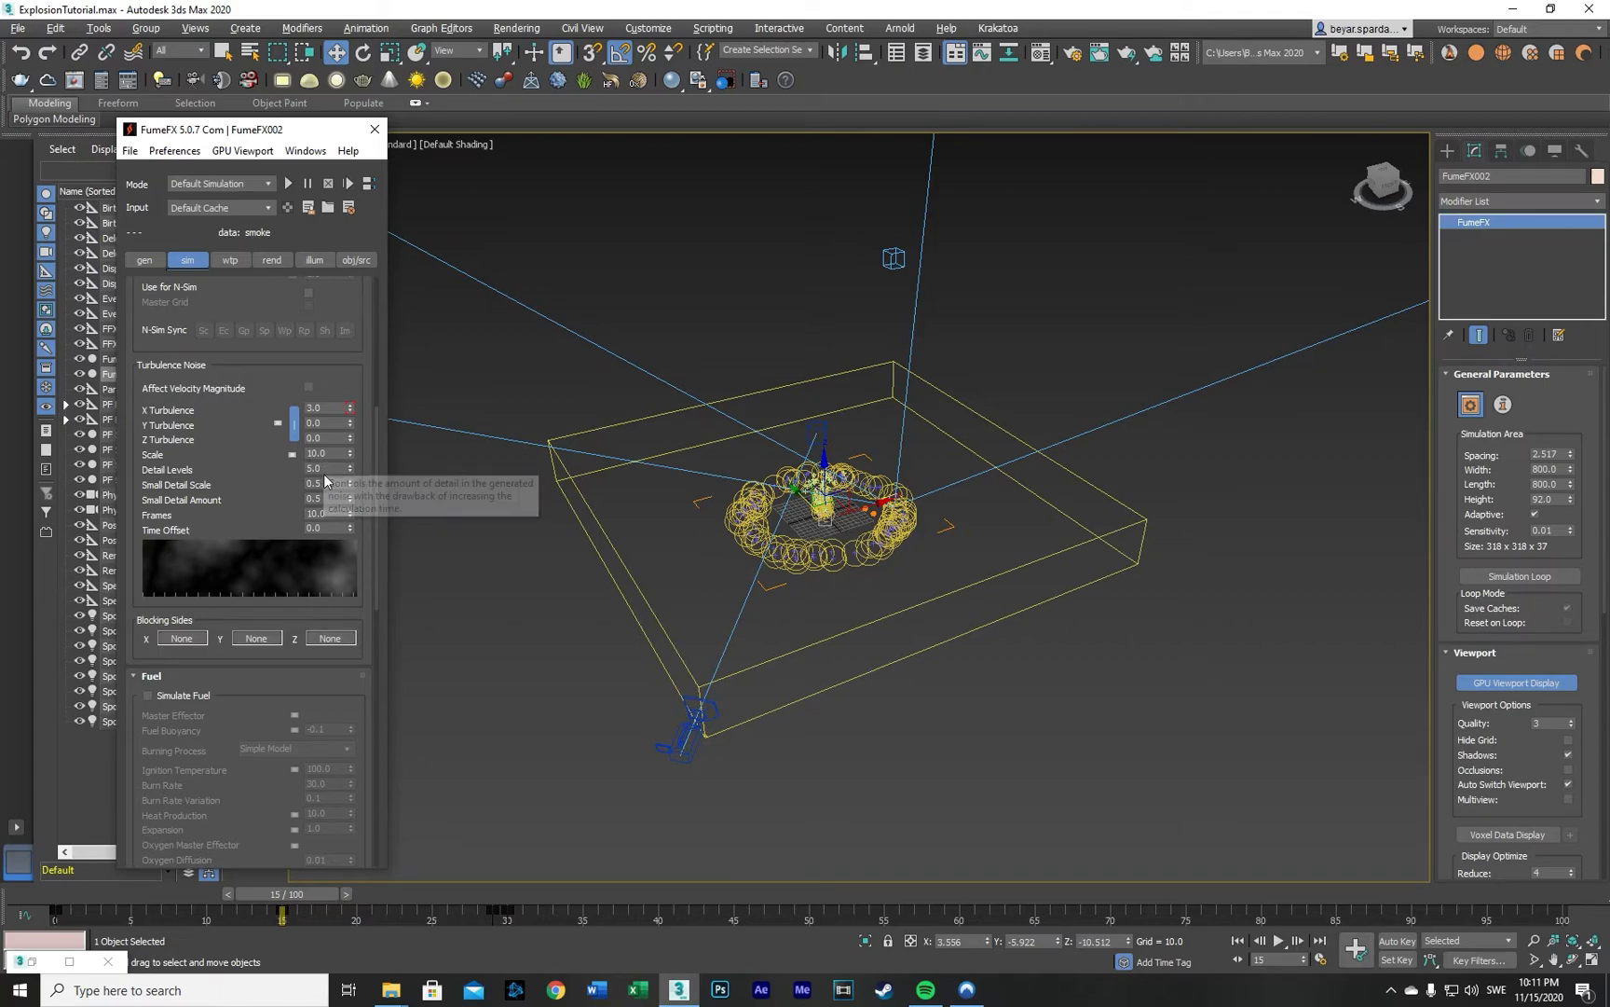
scroll(247, 503, down, 5)
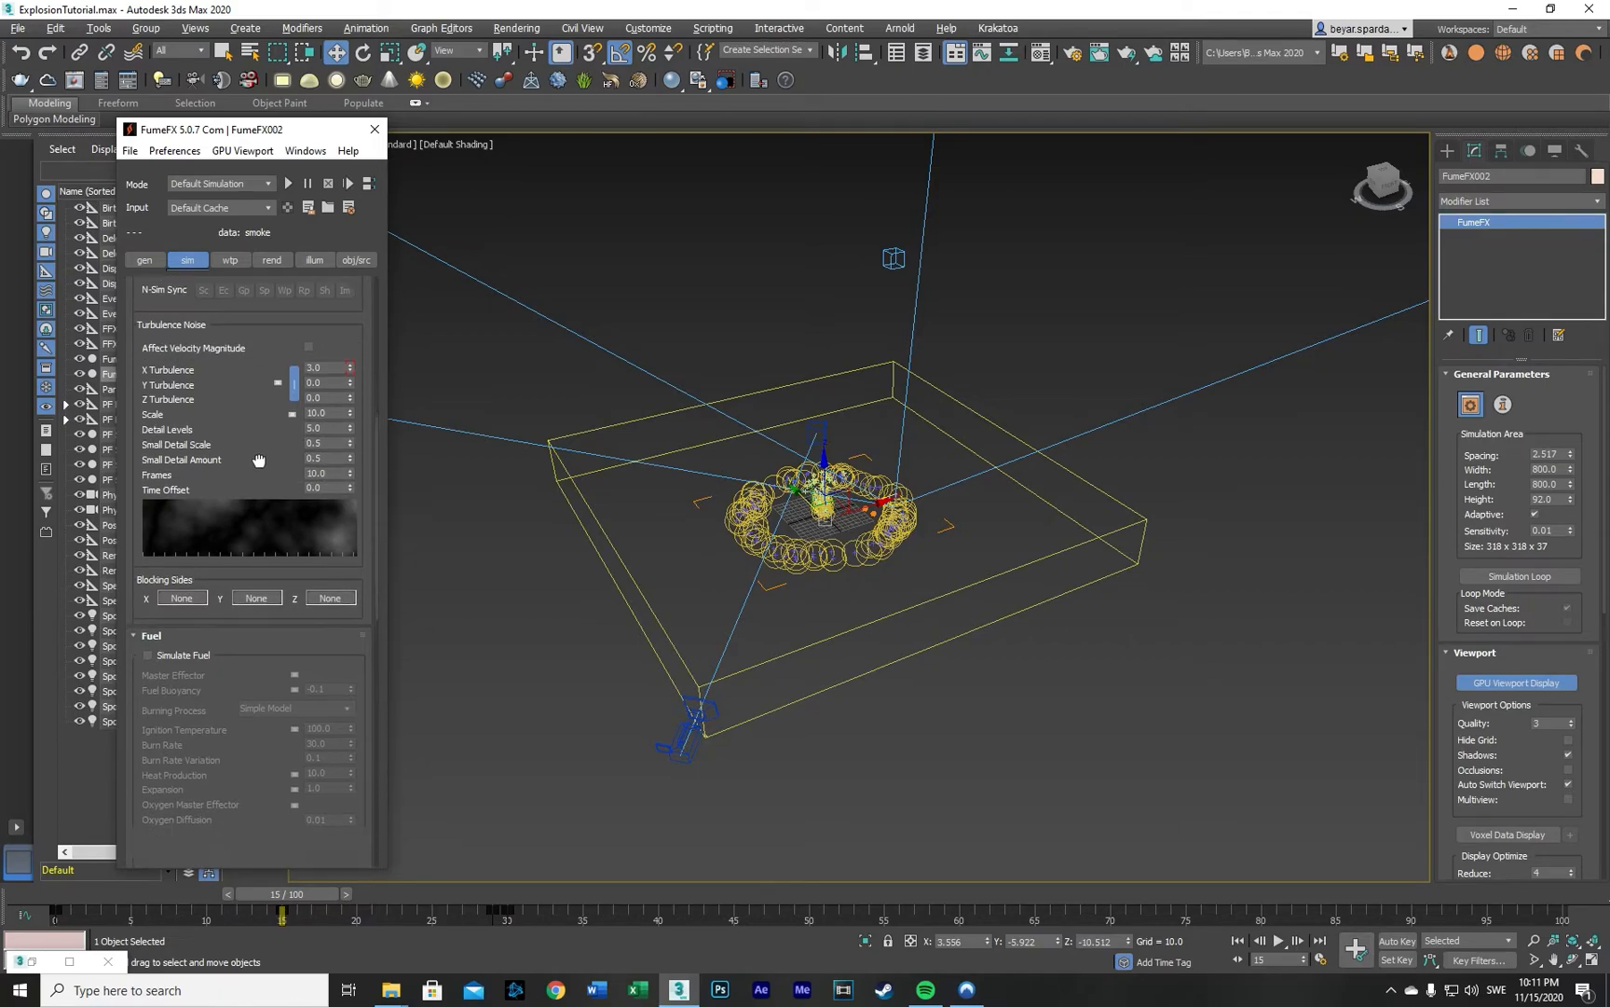
scroll(202, 532, down, 2)
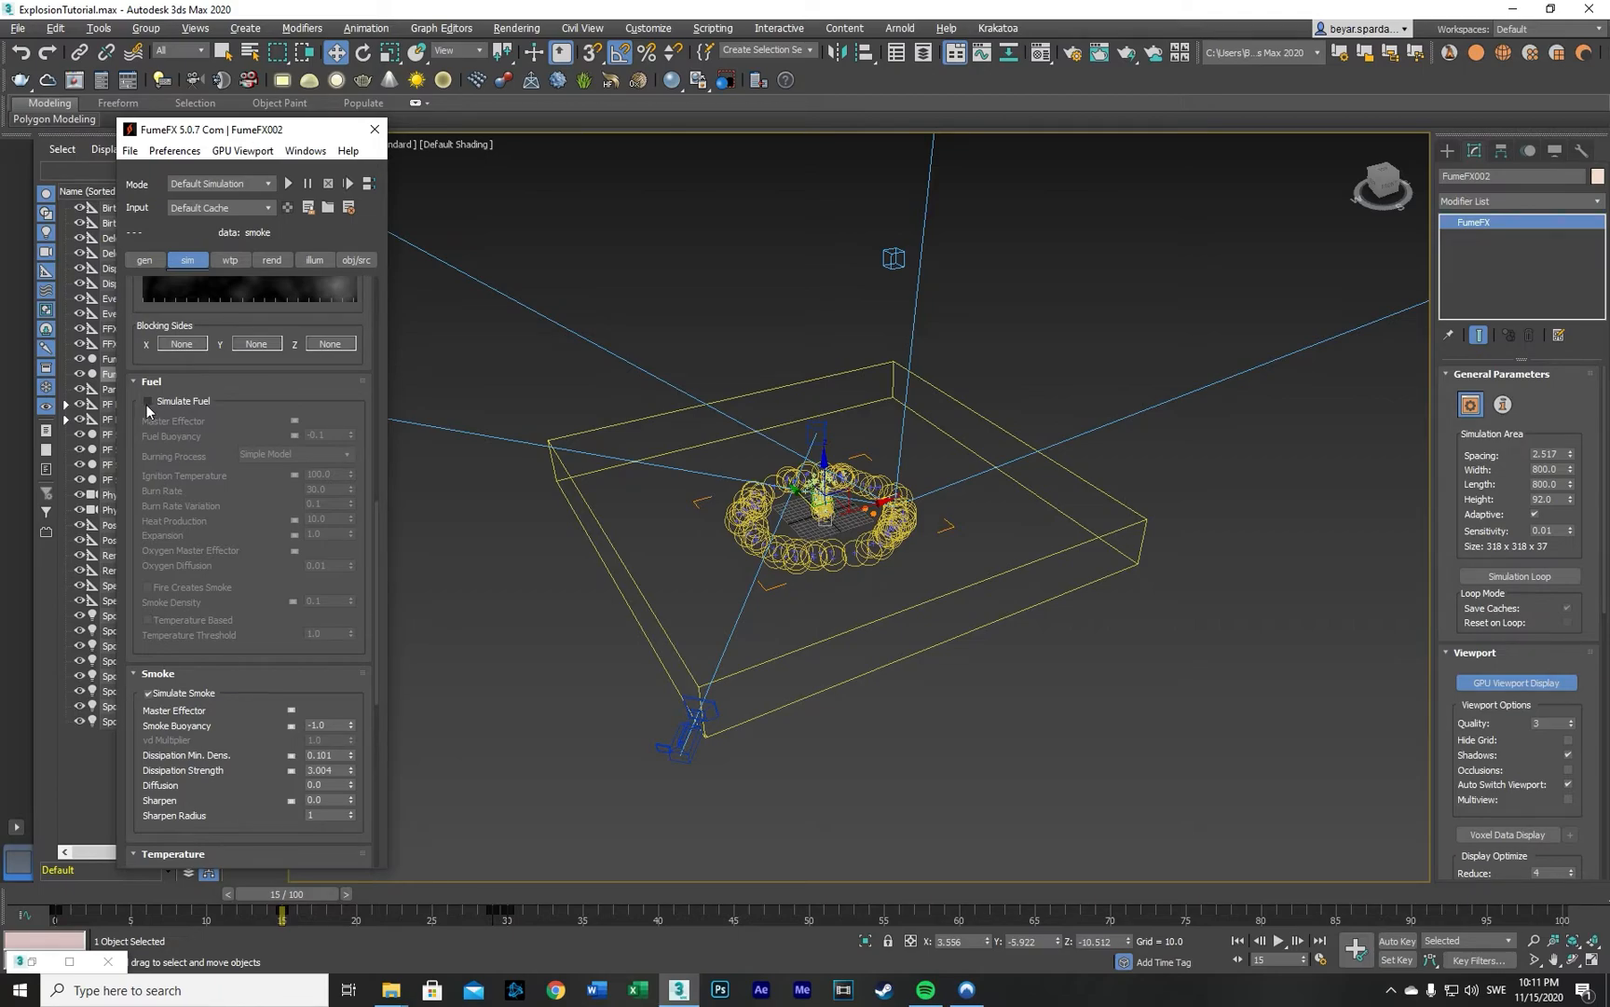
scroll(195, 524, down, 3)
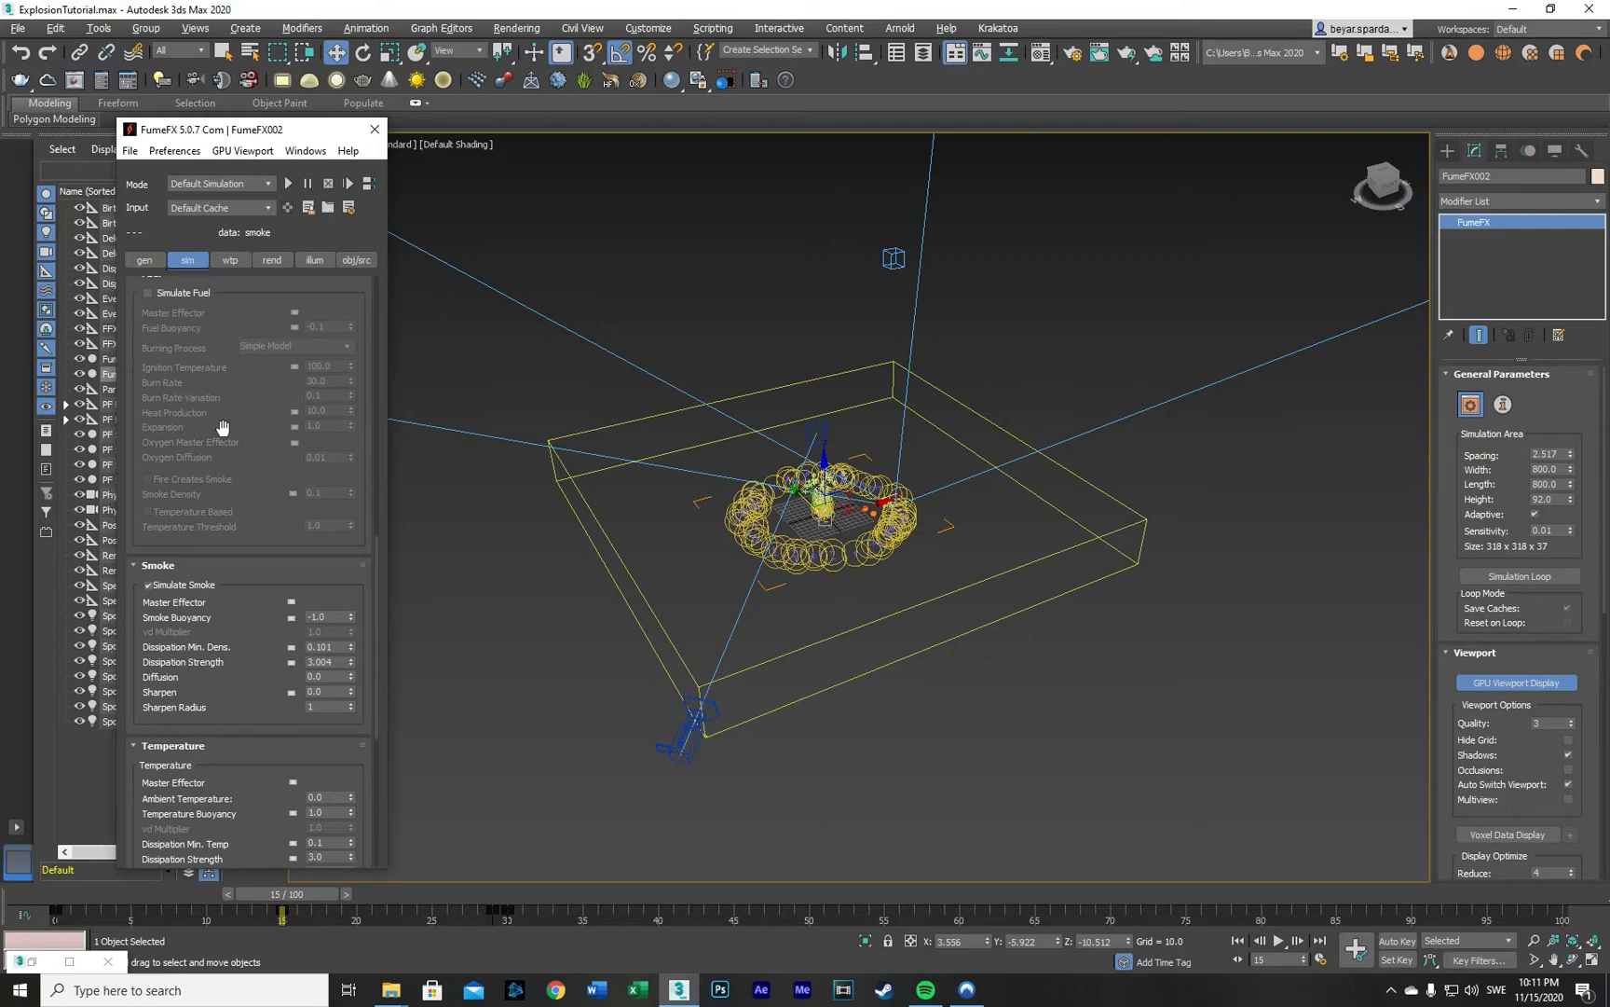
drag(215, 610, 218, 492)
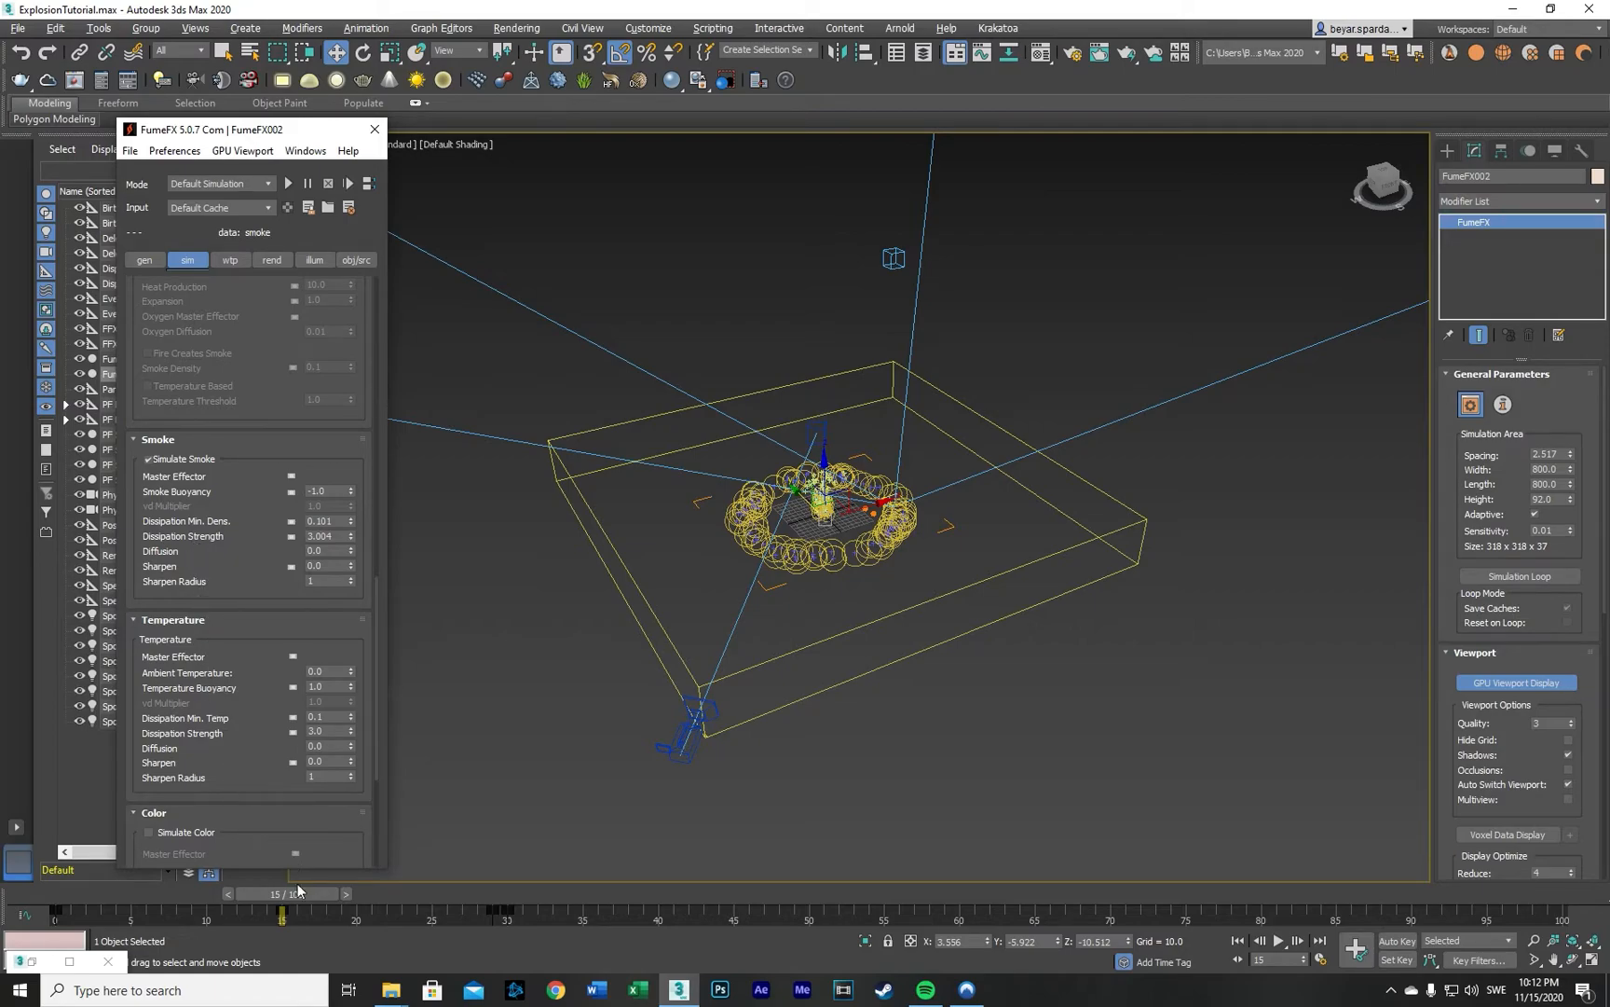
drag(298, 896, 507, 880)
key(w)
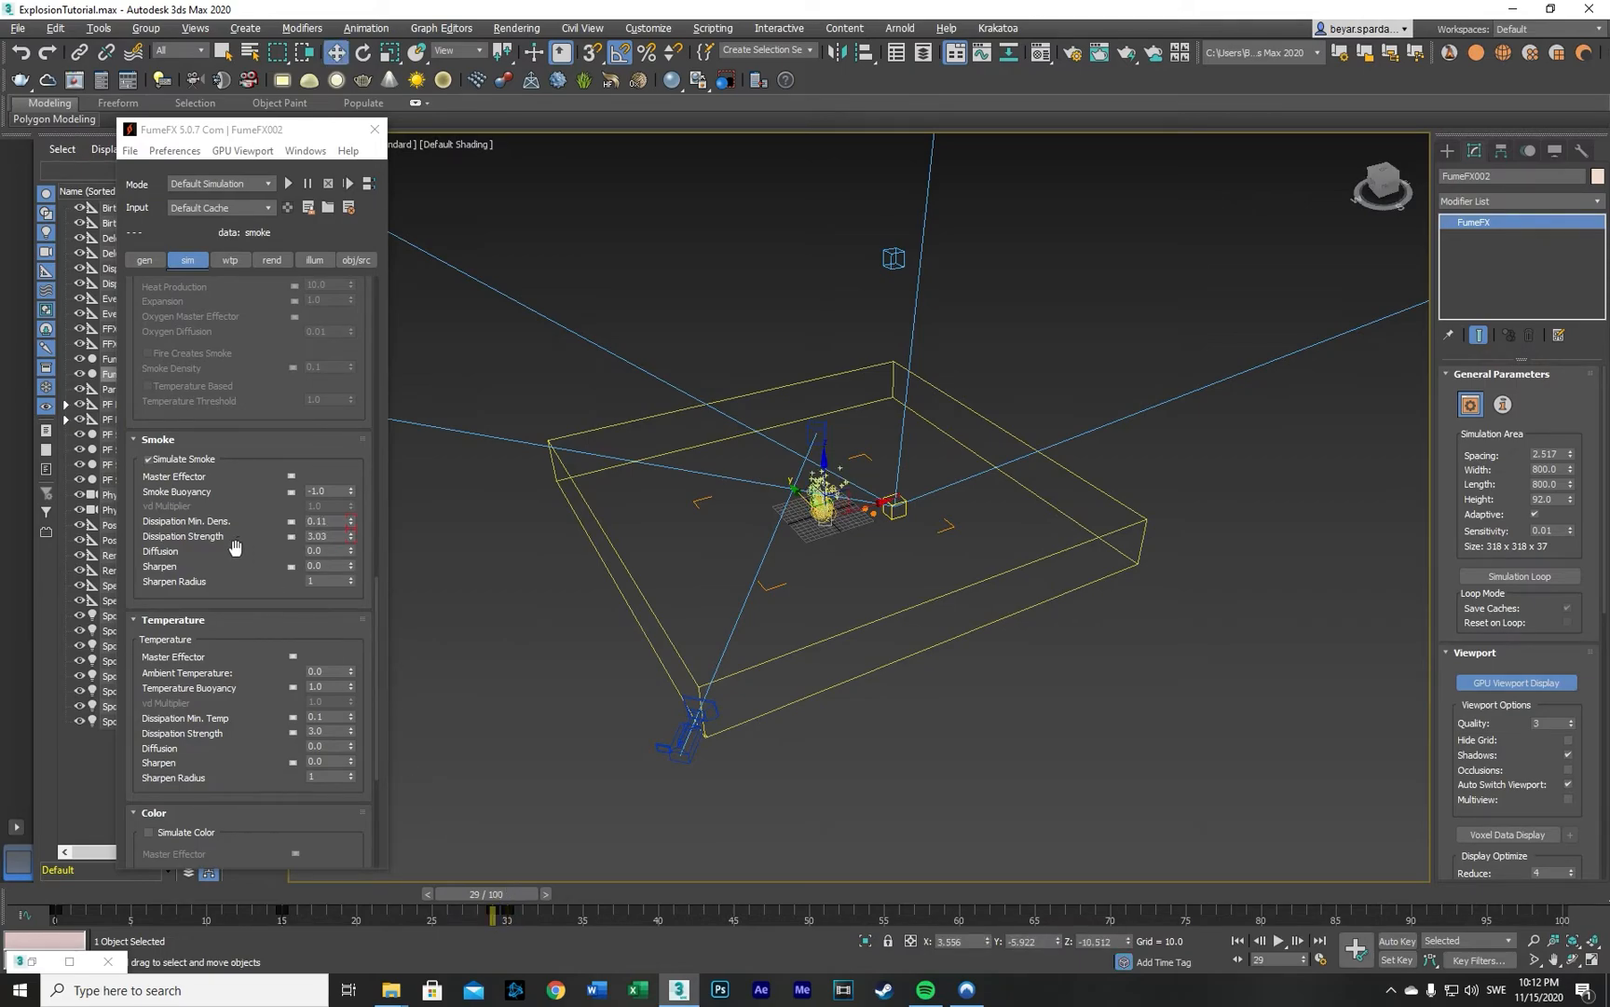
drag(494, 894, 33, 891)
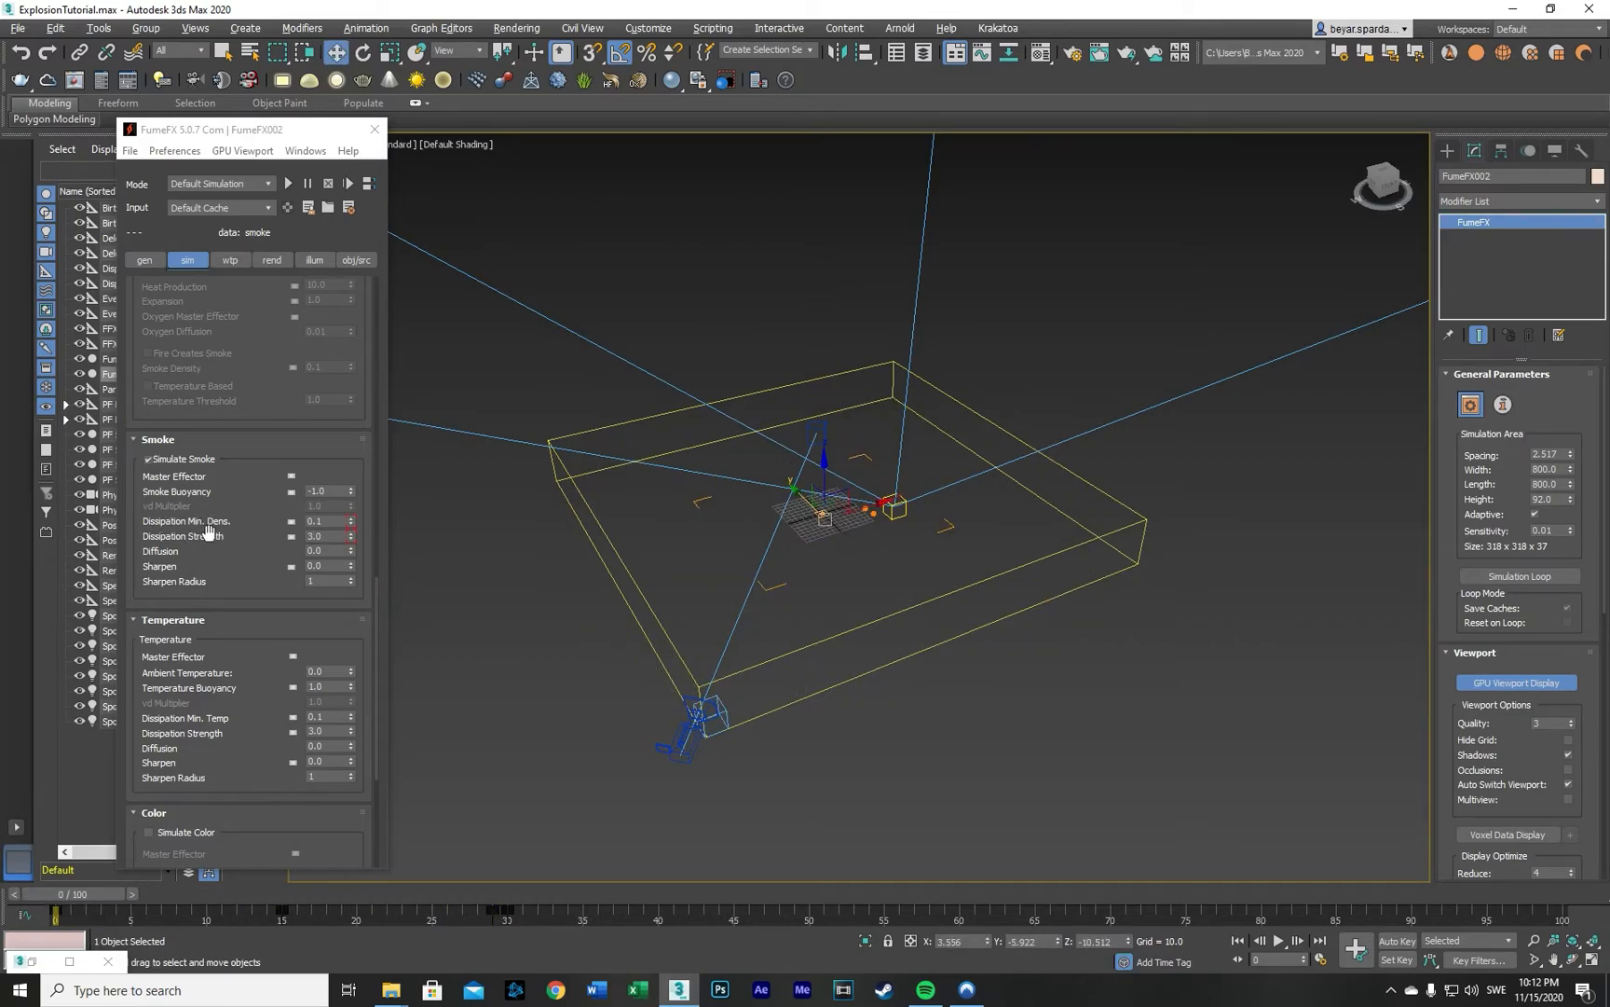
drag(107, 893, 532, 902)
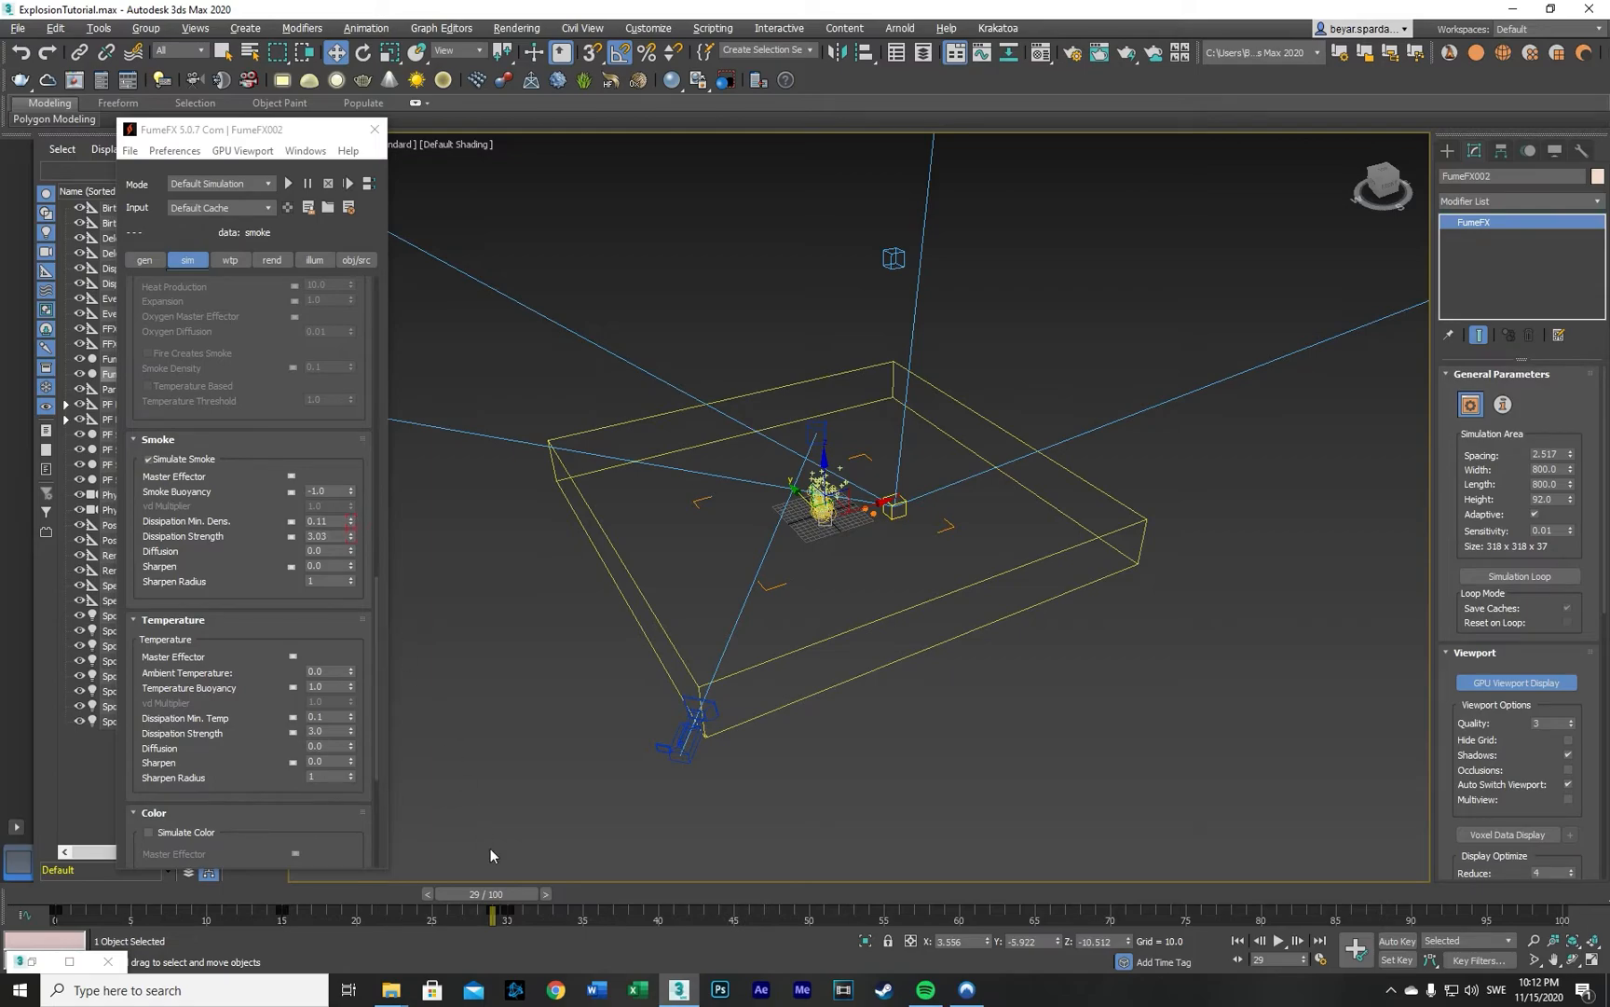
click(545, 895)
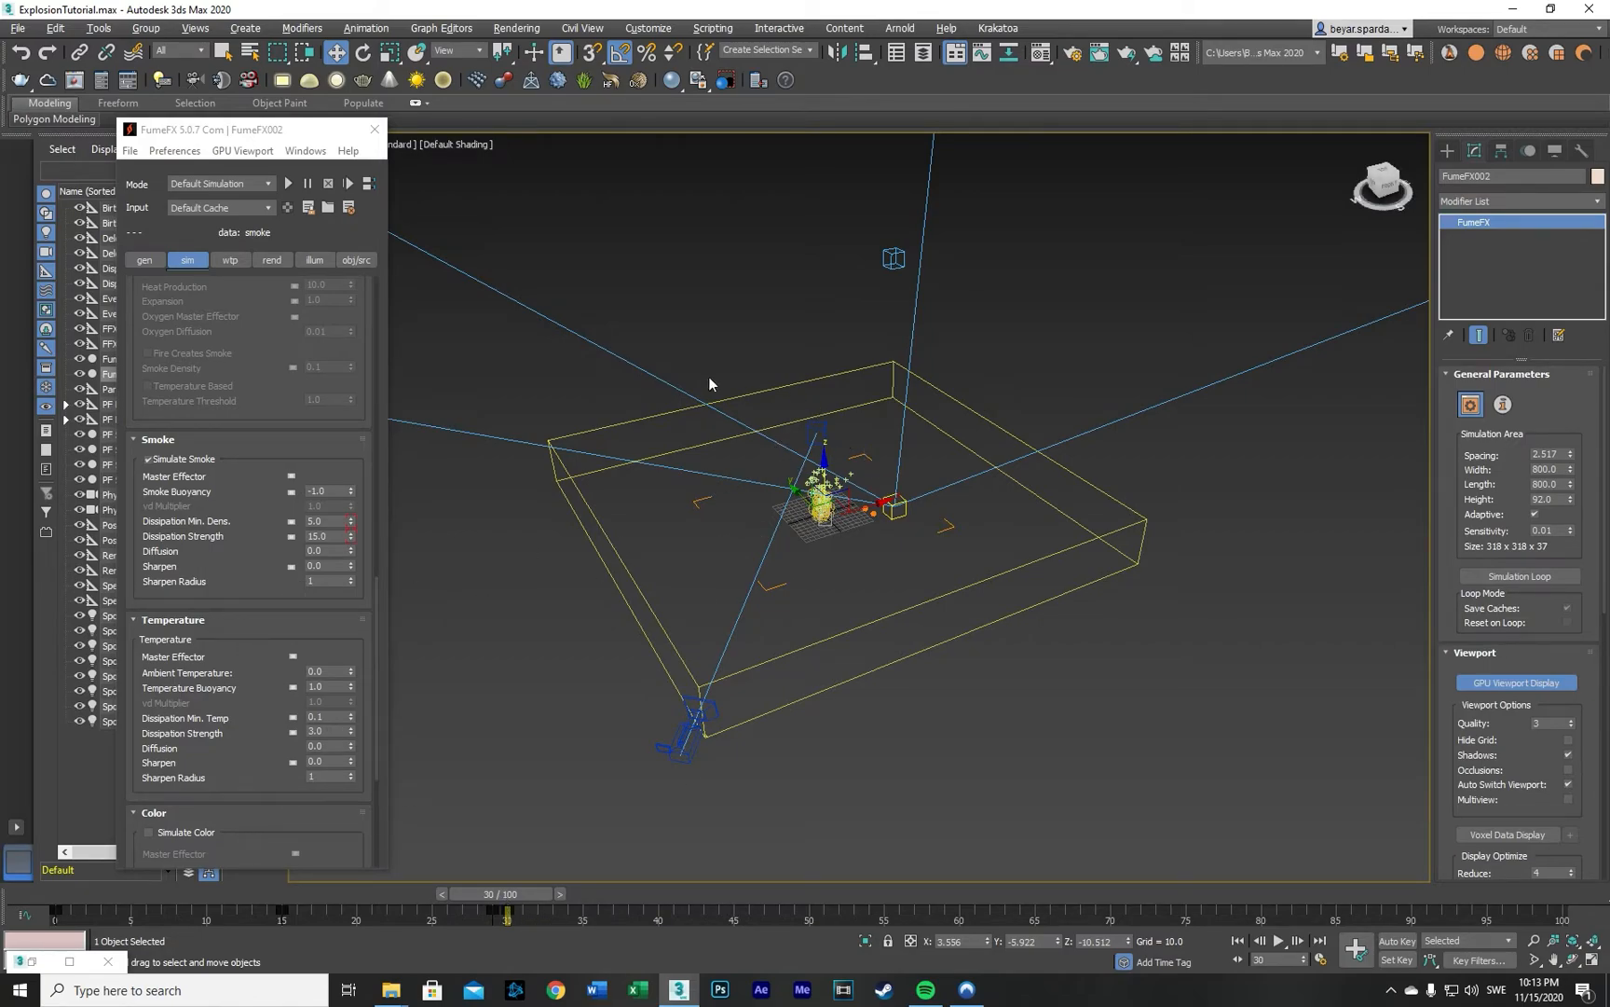
Step: Examine the PF Source 002 particle source settings and view the smoke ring from the side at frames 22 and 19
scroll(194, 543, up, 5)
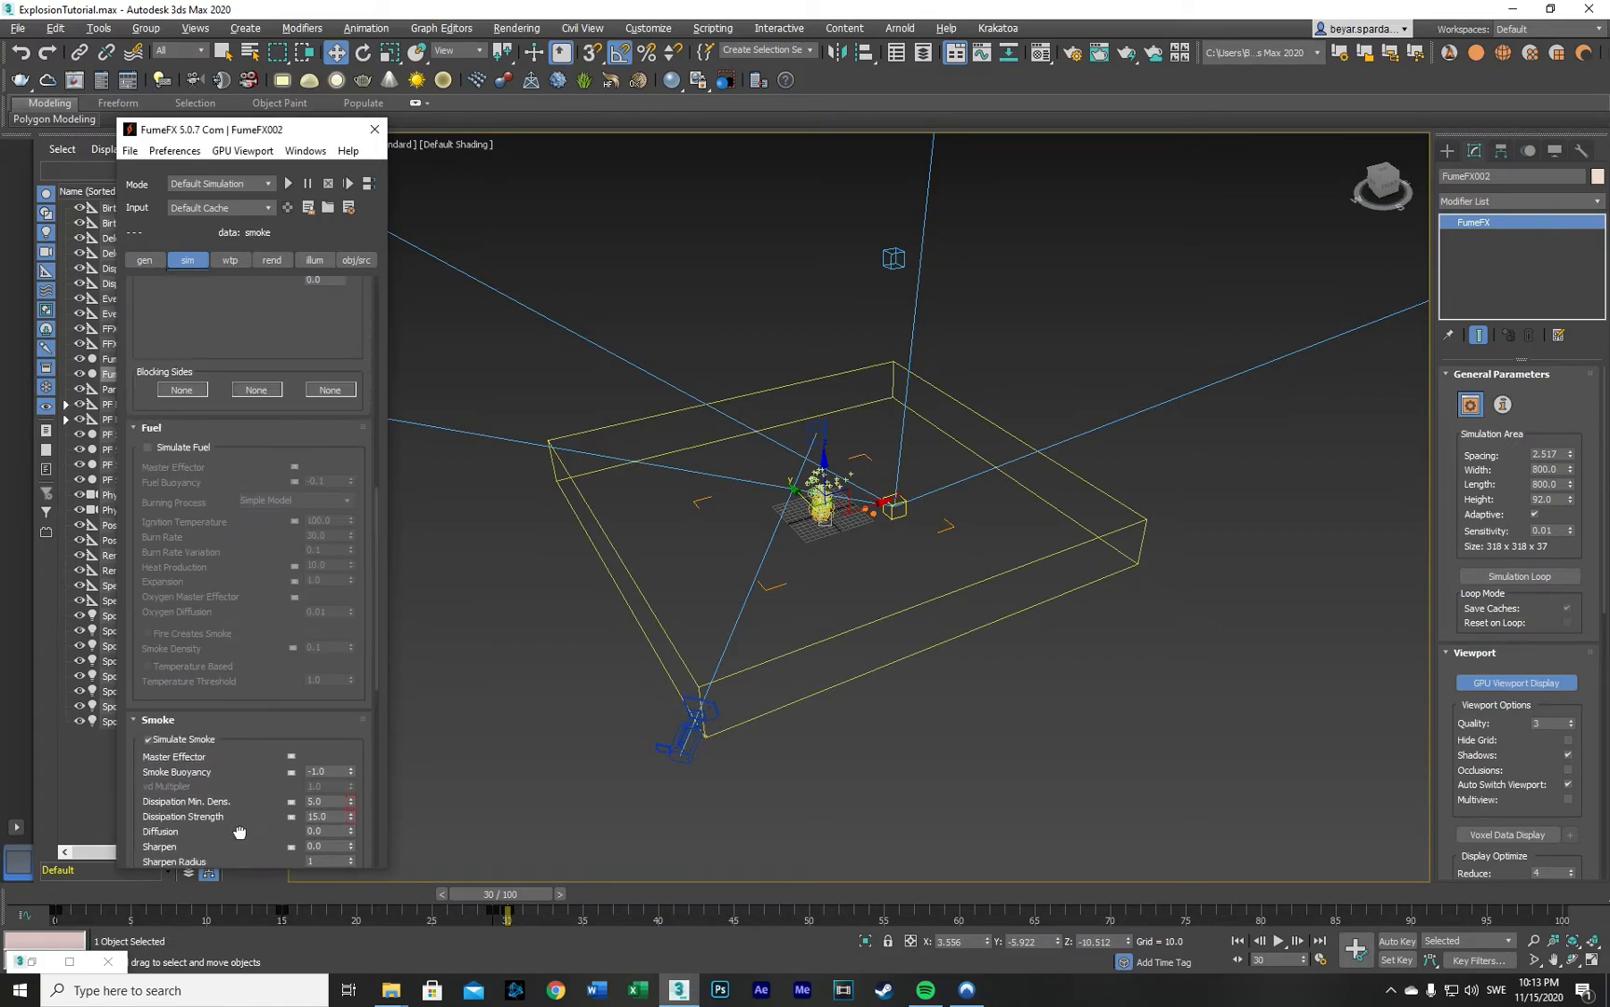
click(347, 264)
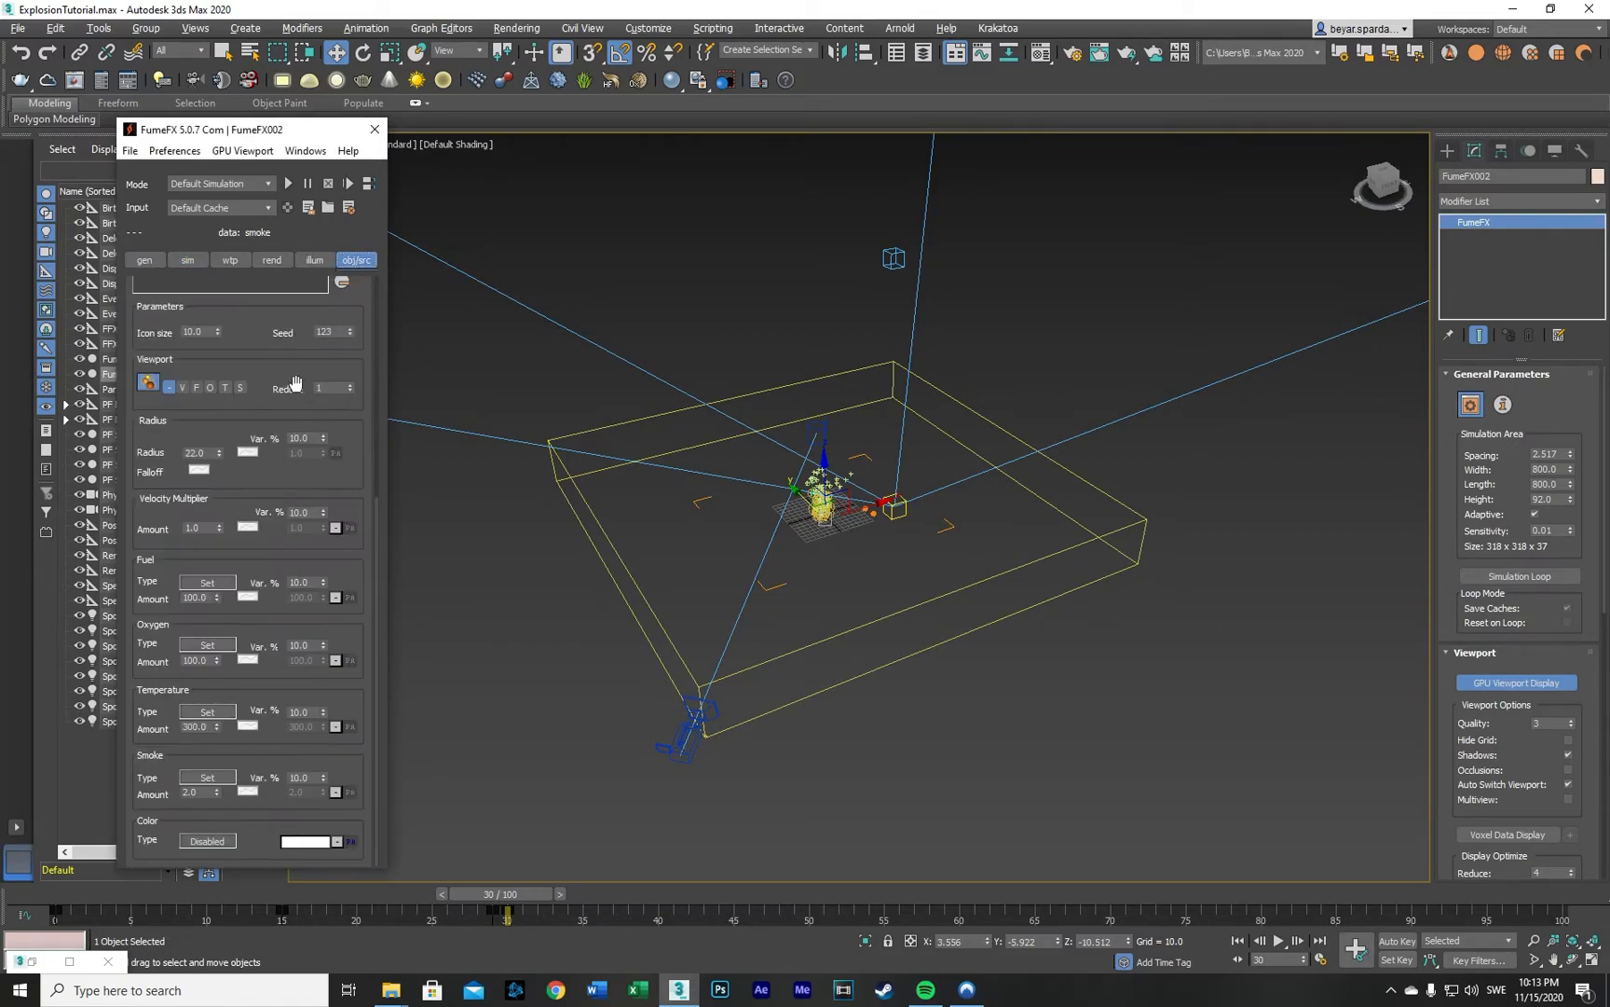
scroll(245, 511, up, 1)
drag(528, 885, 427, 894)
key(w)
alt+middle_drag(750, 692, 744, 654)
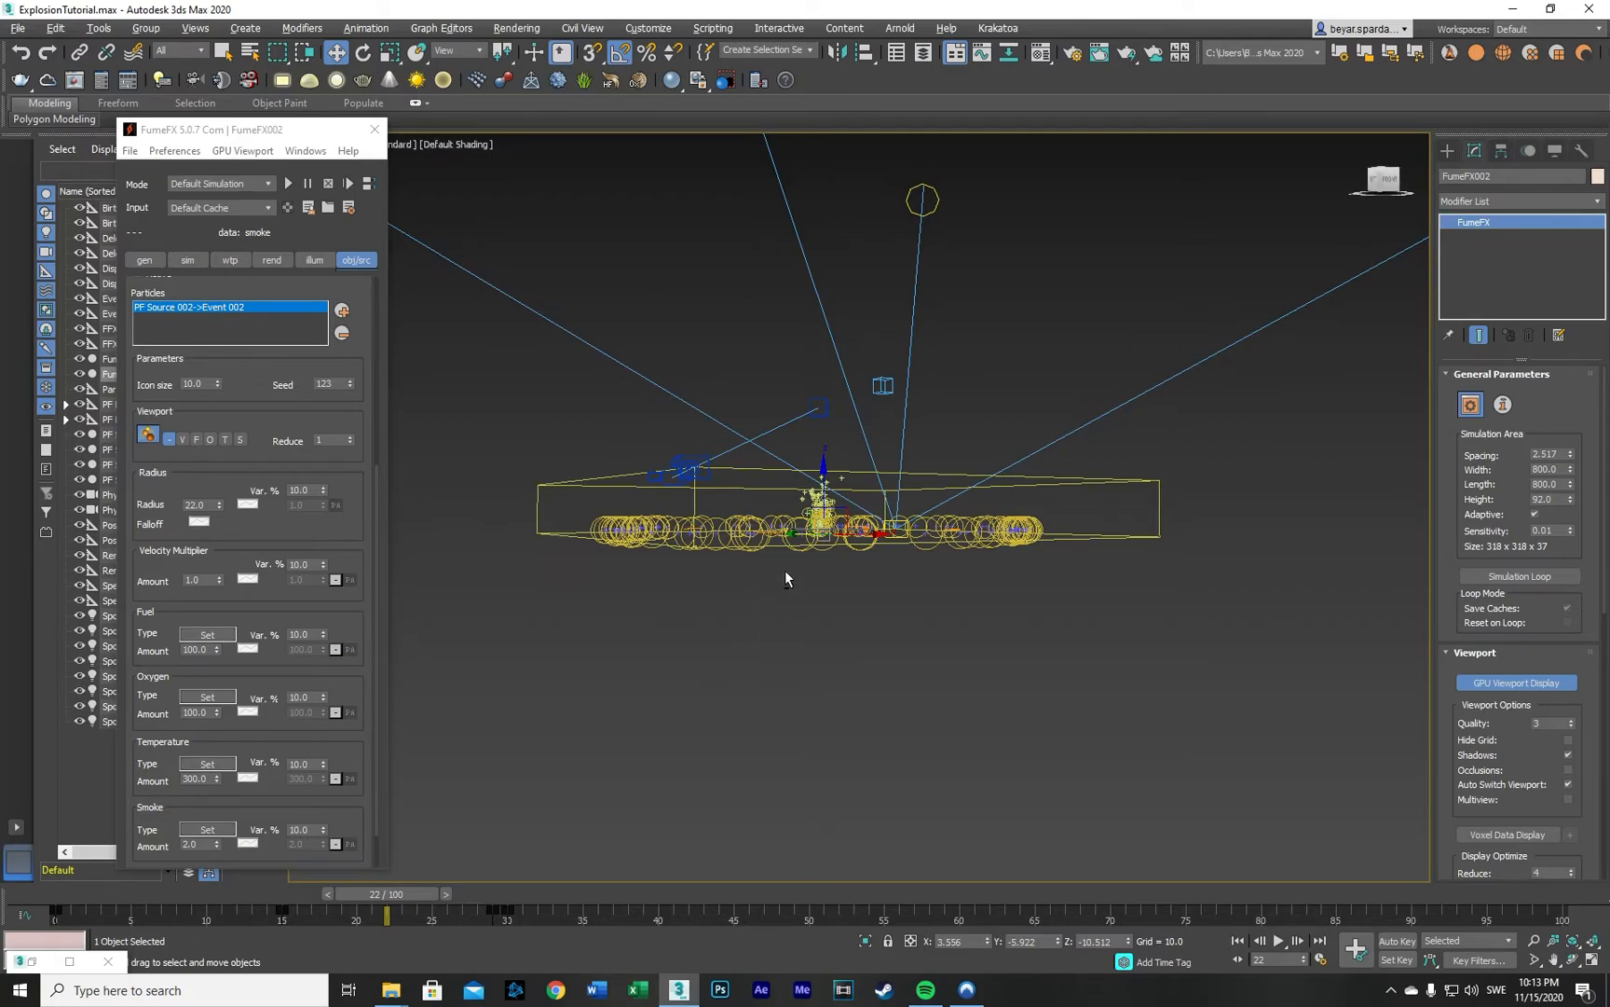
alt+middle_drag(785, 570, 776, 581)
drag(377, 895, 340, 901)
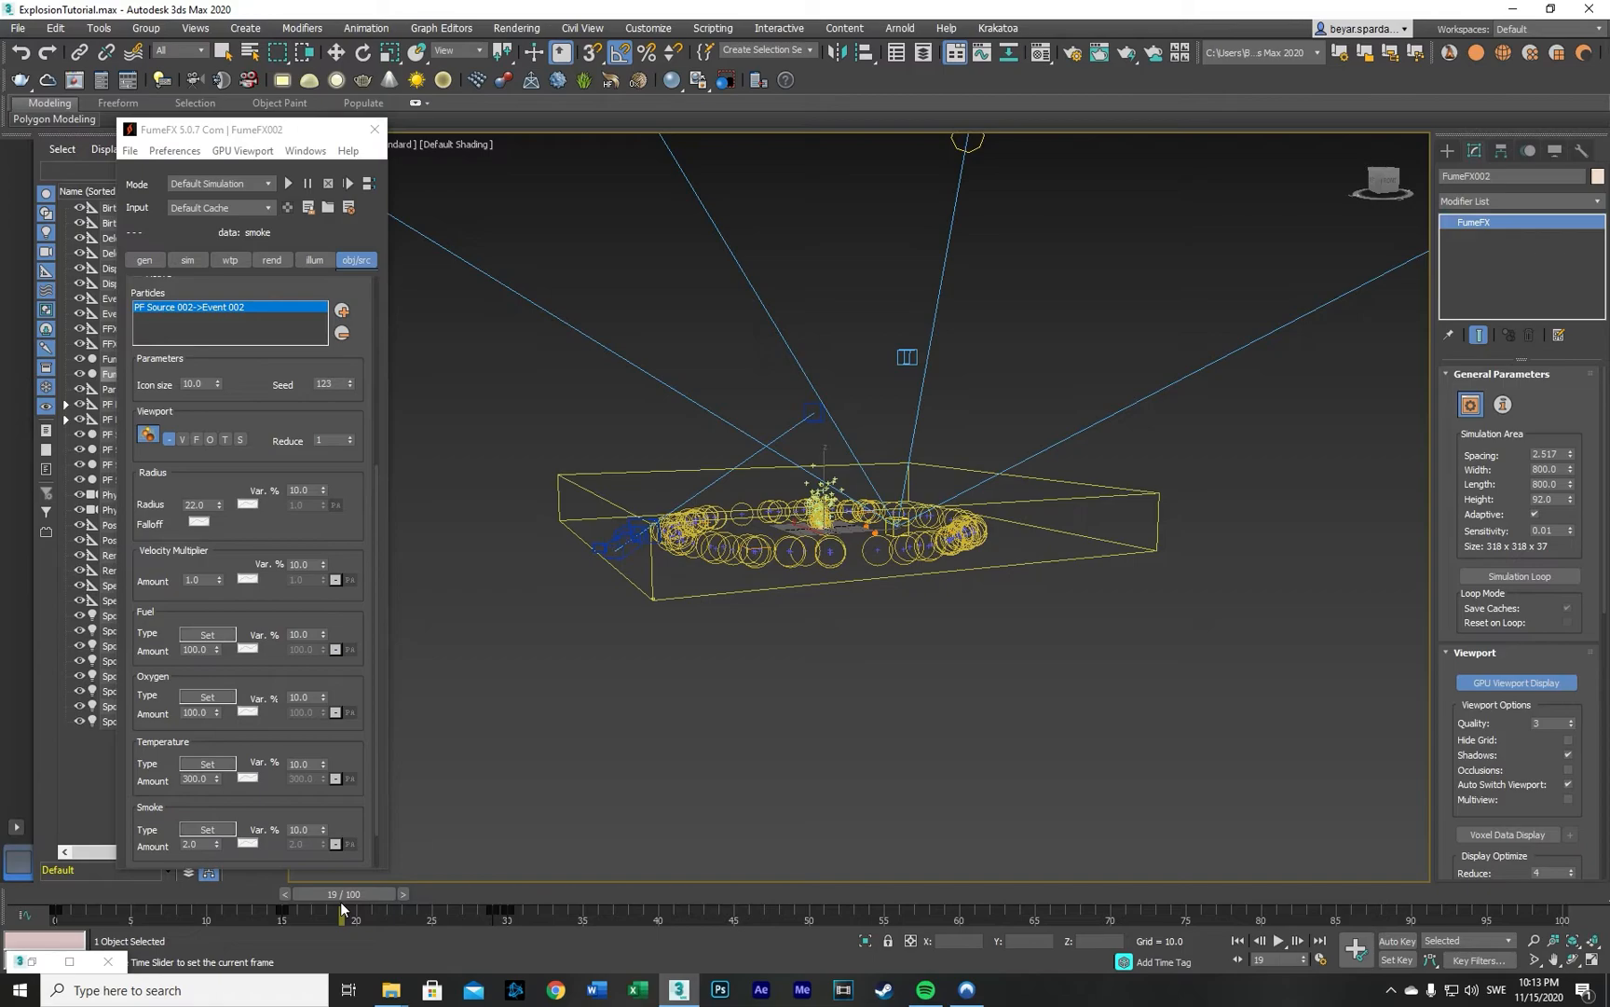
key(w)
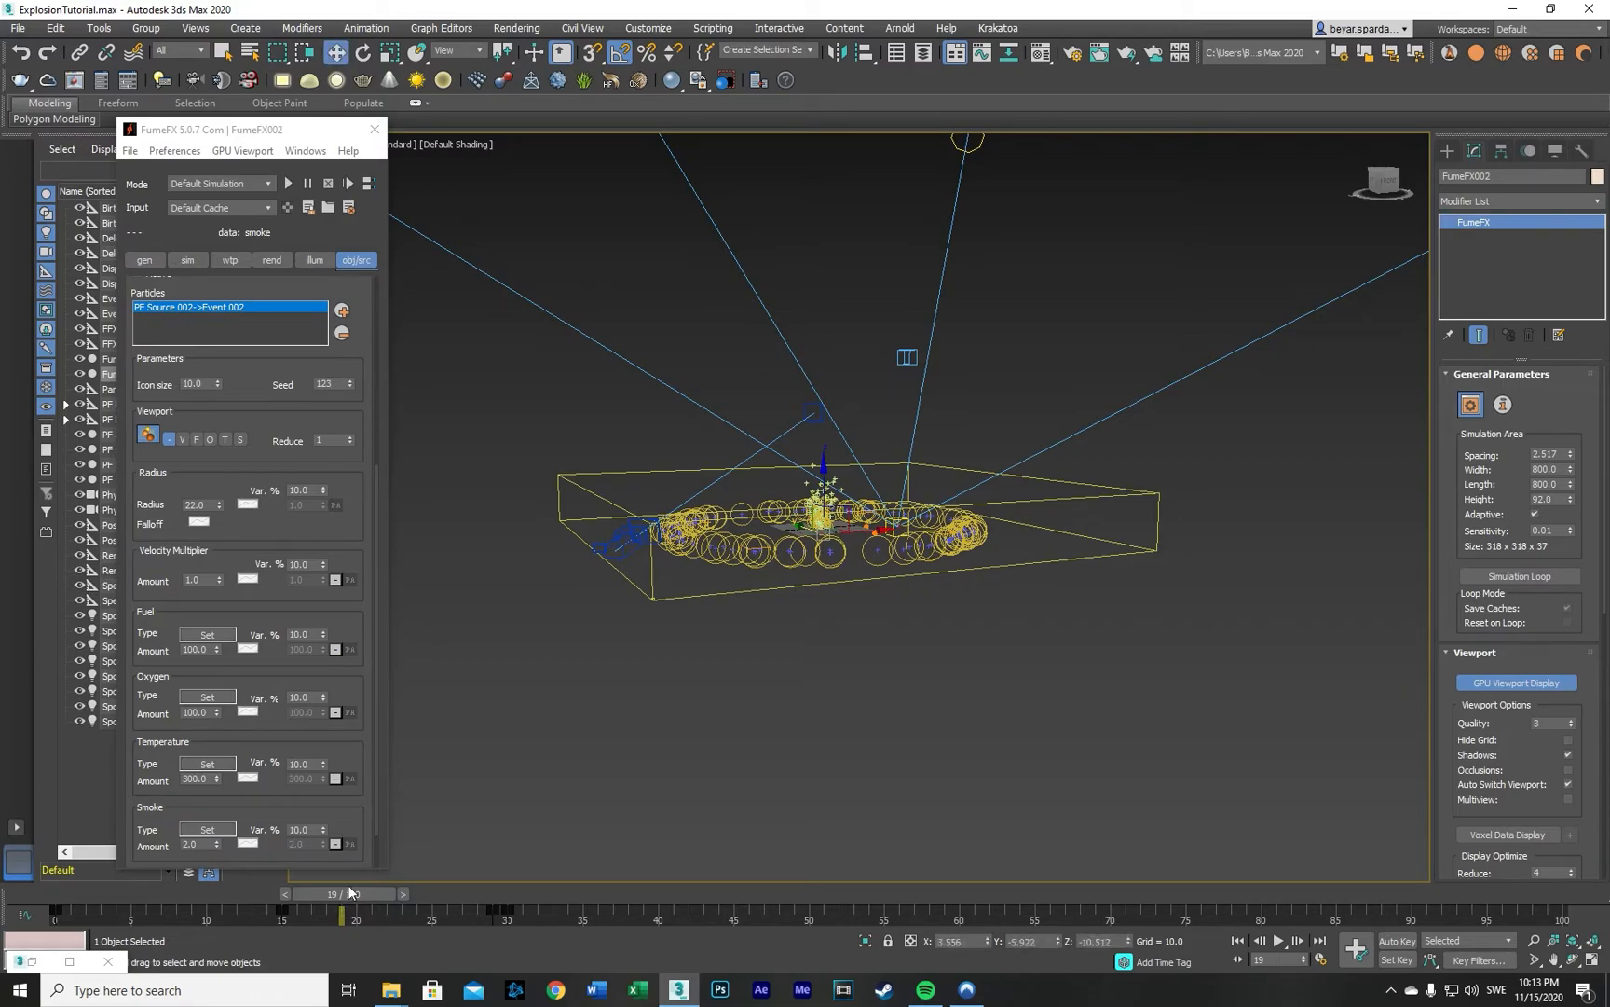
Step: Change FumeFX002's vertical boundless setting to Z Both in the simulation area parameters
click(147, 261)
scroll(247, 392, up, 5)
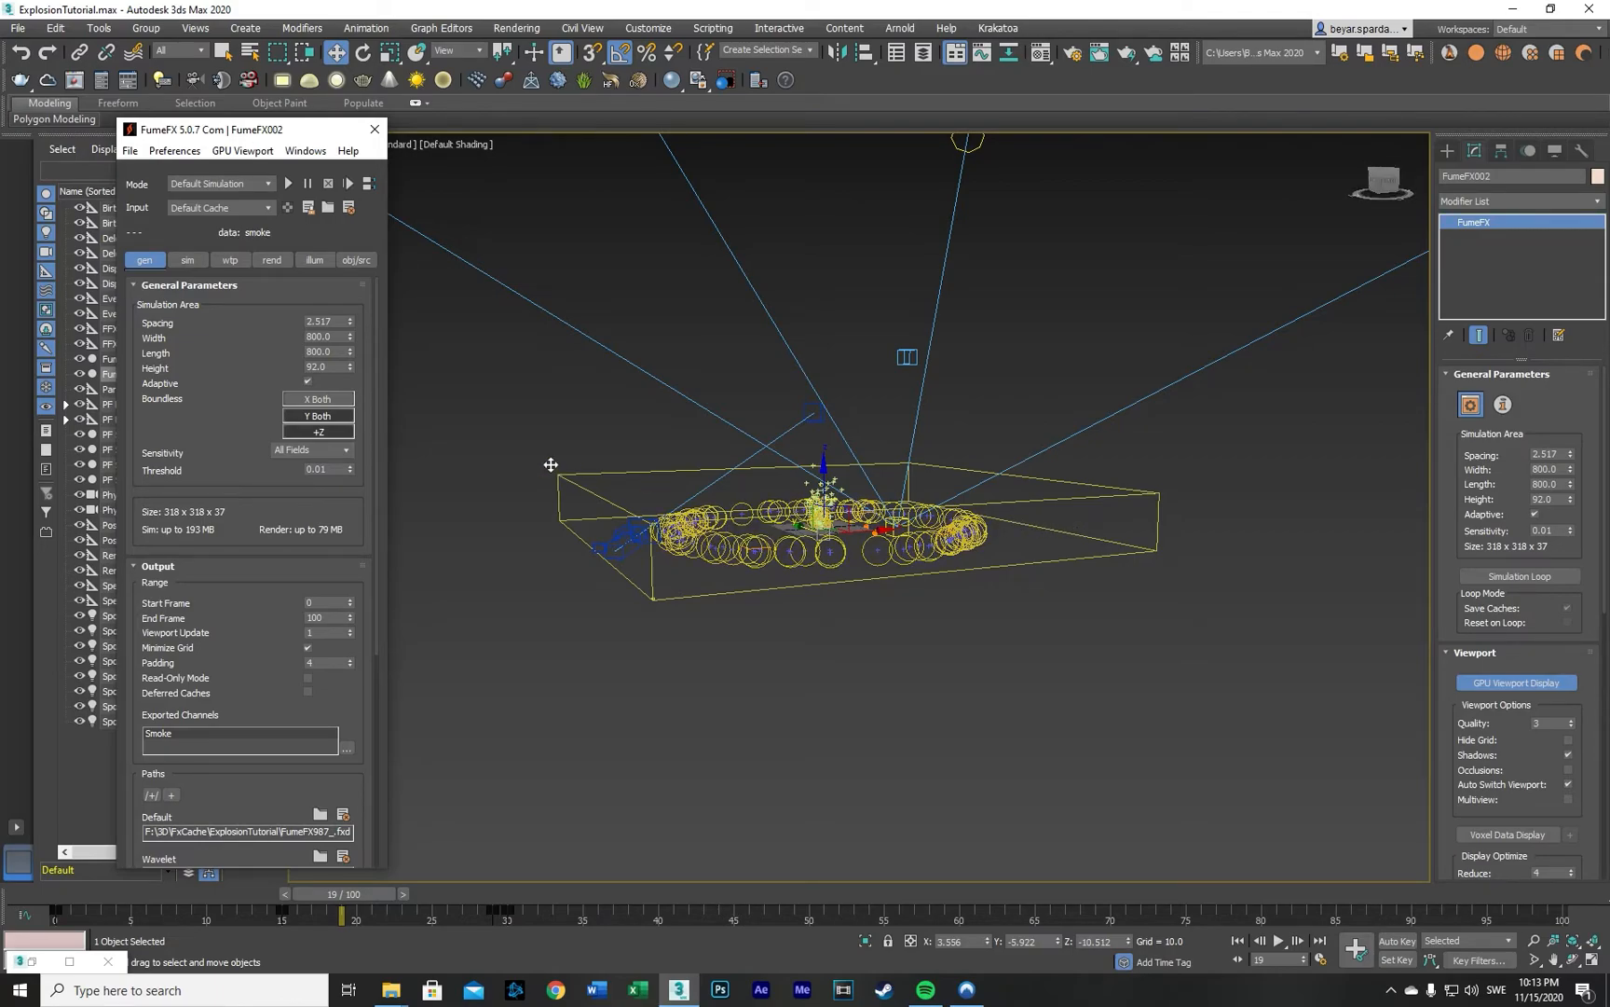
click(326, 431)
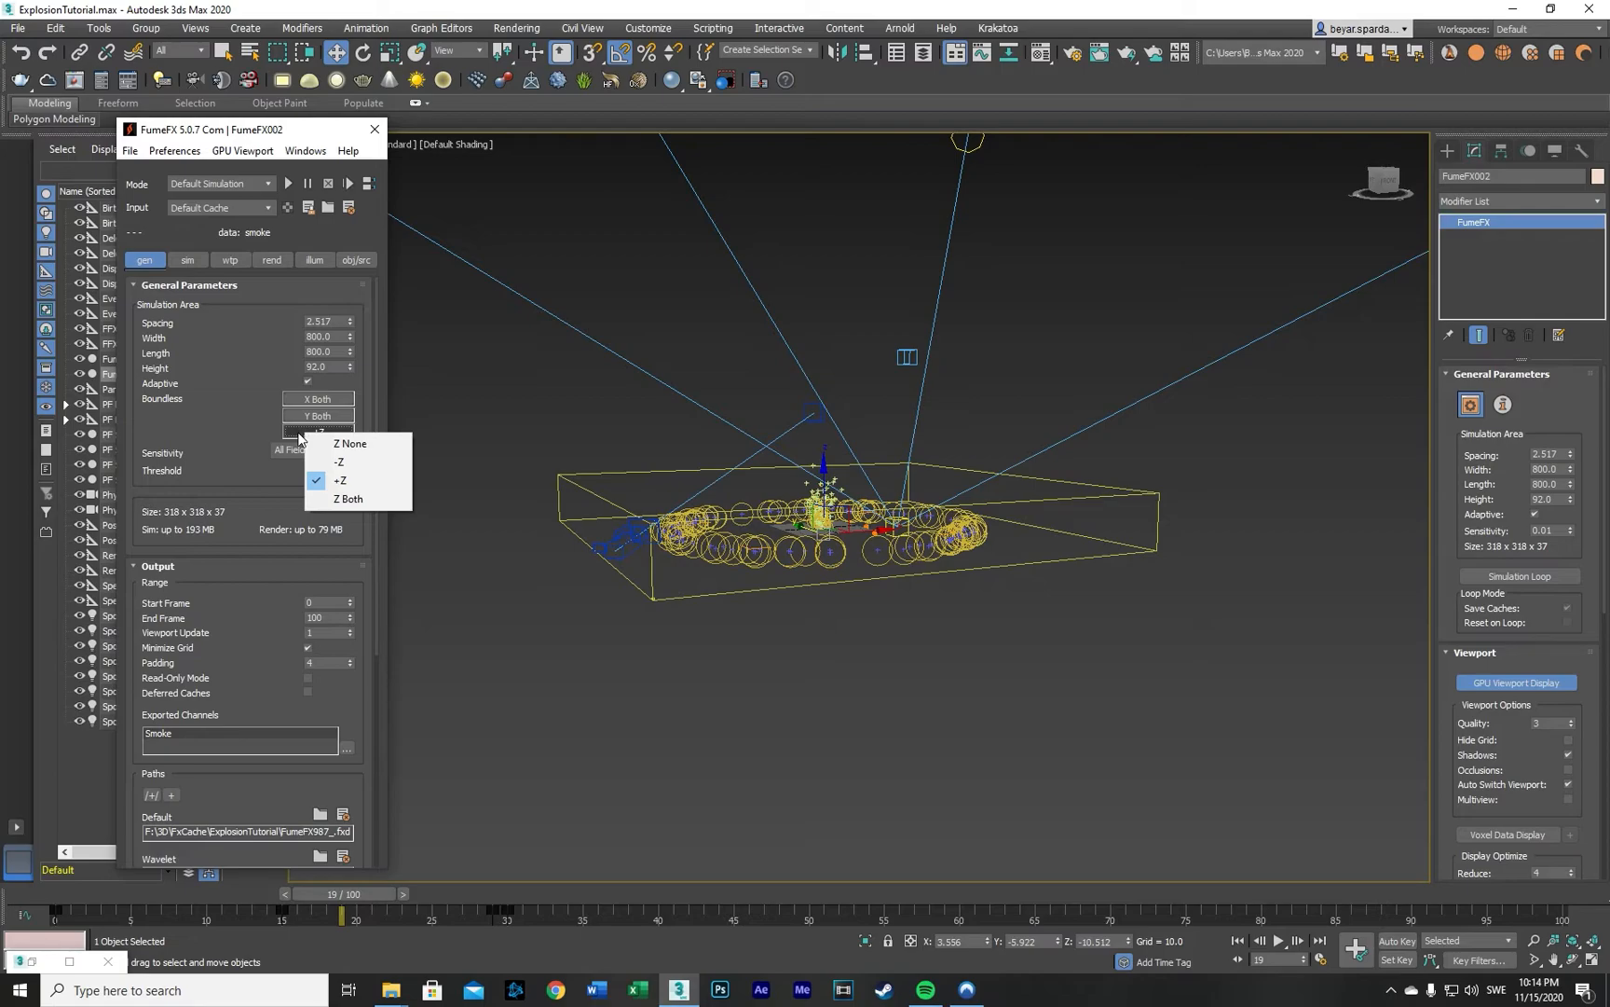
click(359, 500)
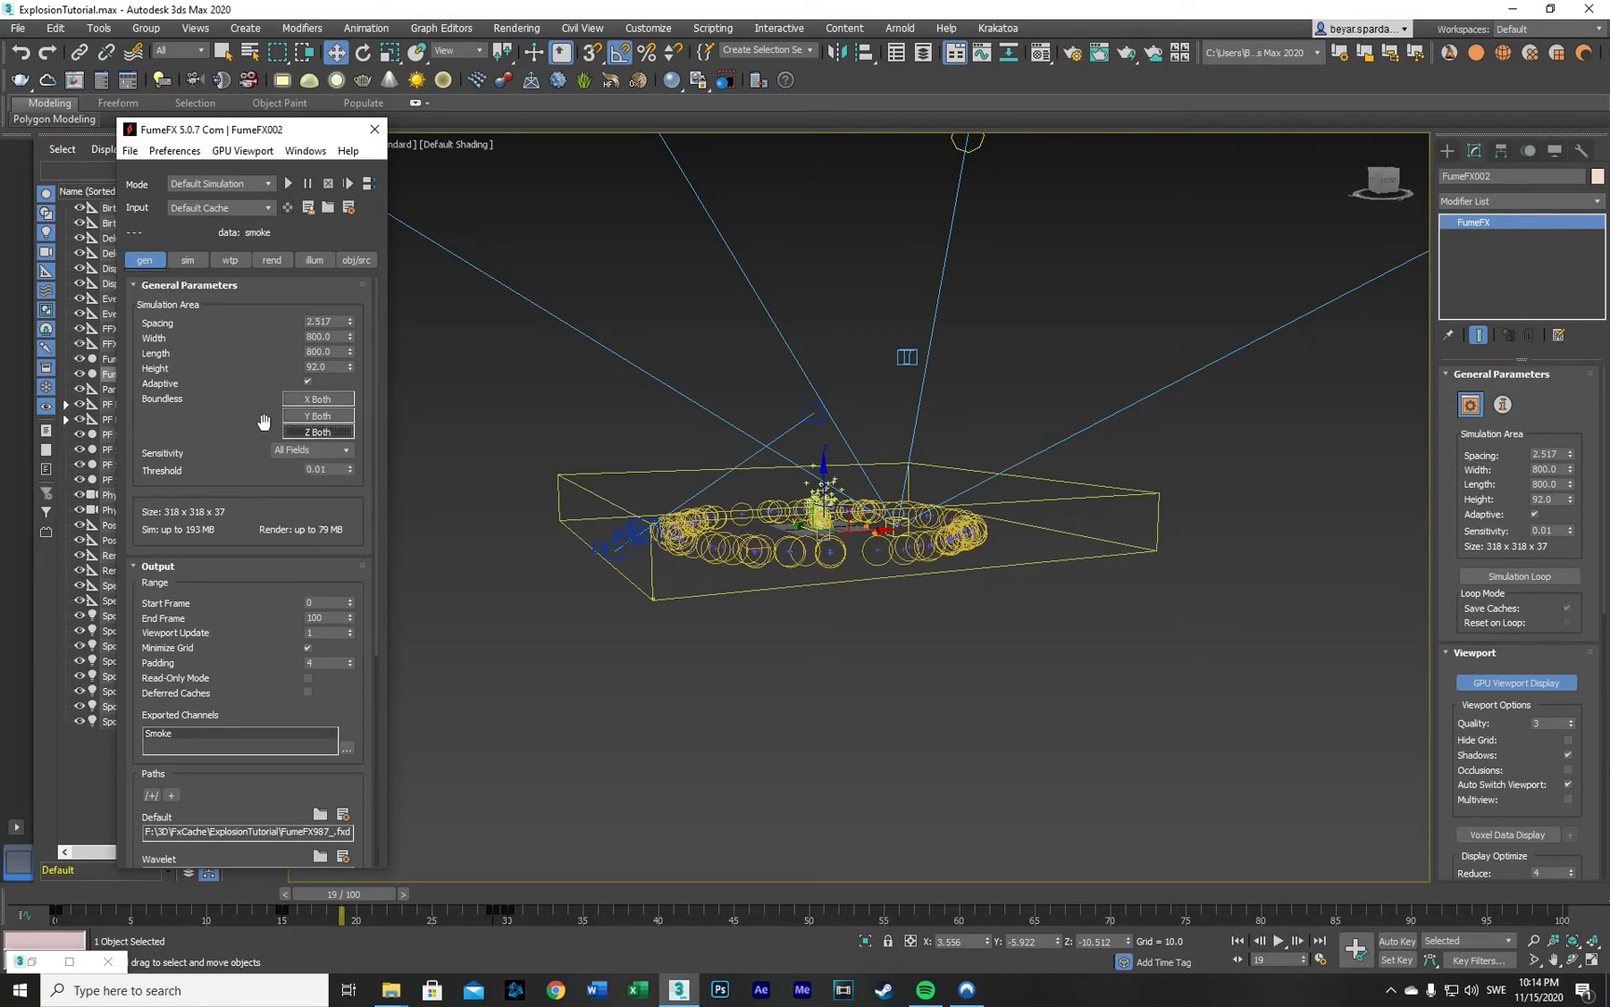
Step: Enable the Radius curve of the PF Source 002 particle source and bow it upward with a point at about 0.541, 0.746
click(351, 259)
scroll(176, 584, down, 2)
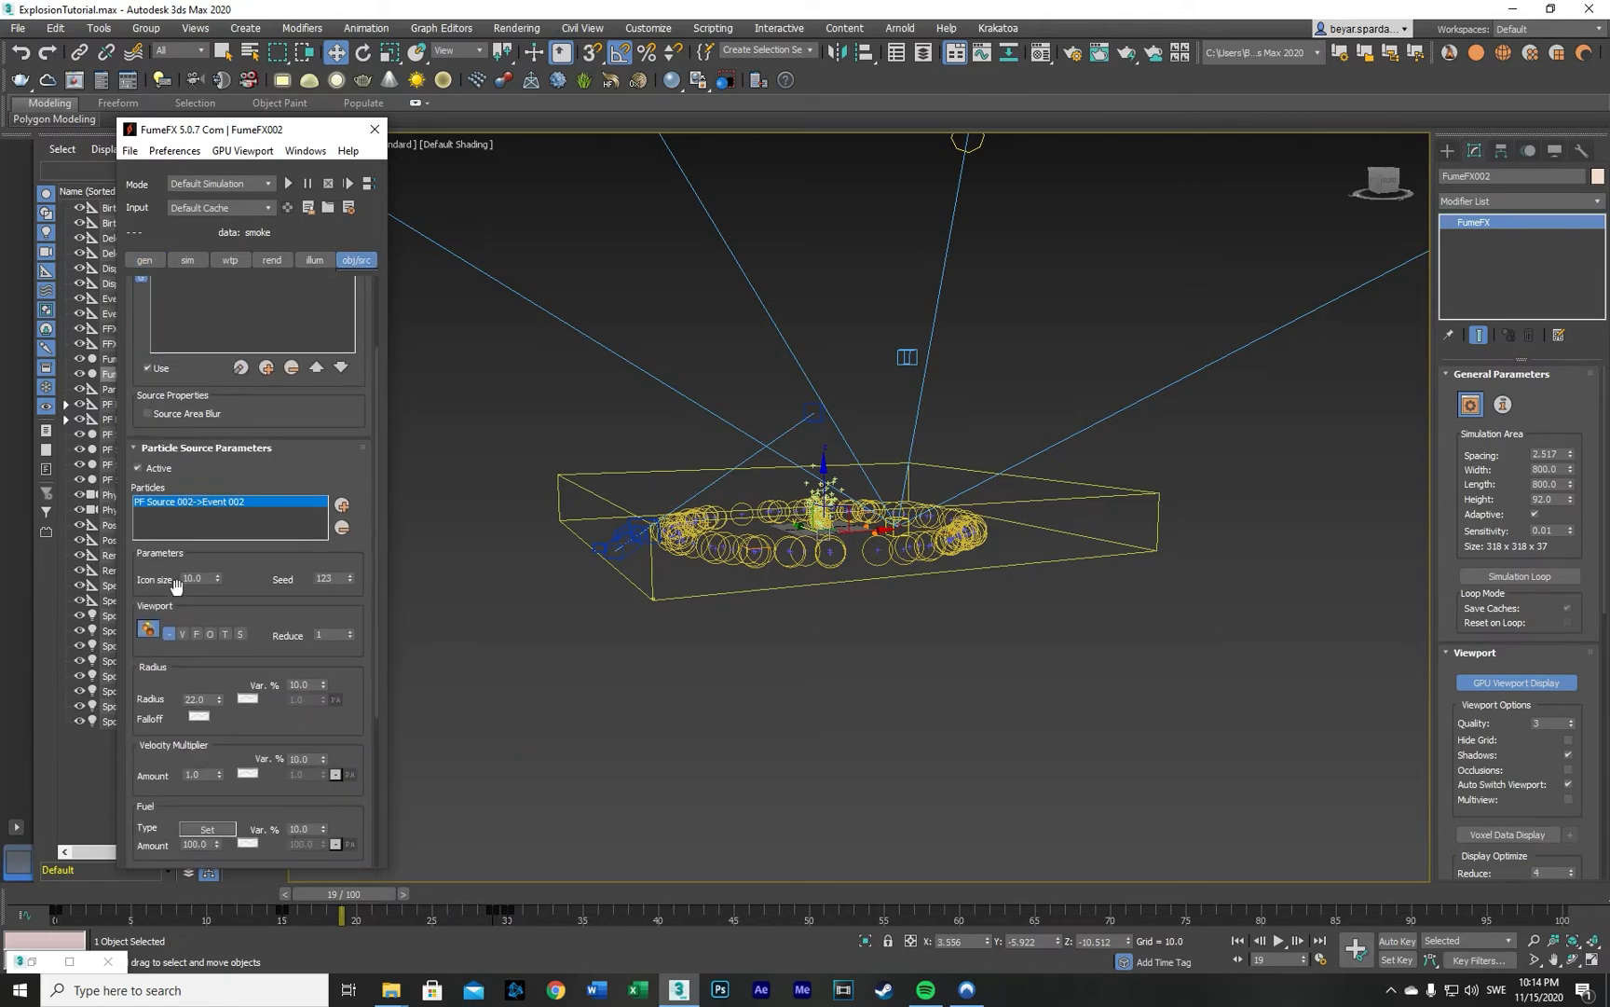
scroll(182, 596, down, 1)
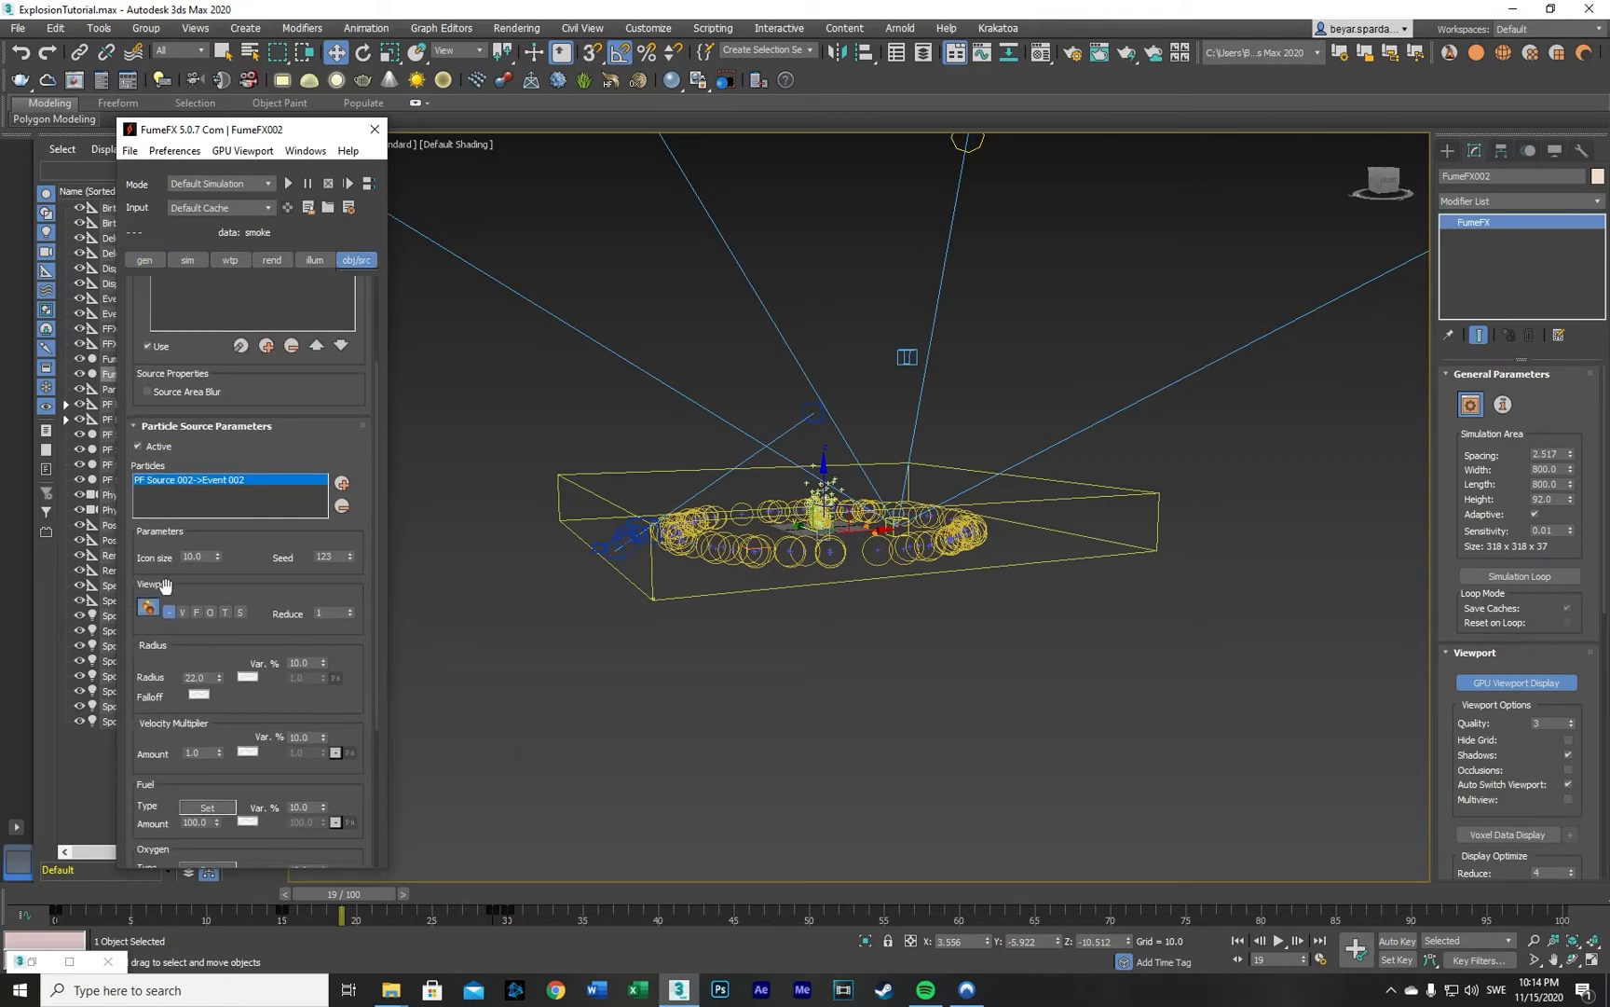
click(248, 679)
drag(659, 381, 476, 607)
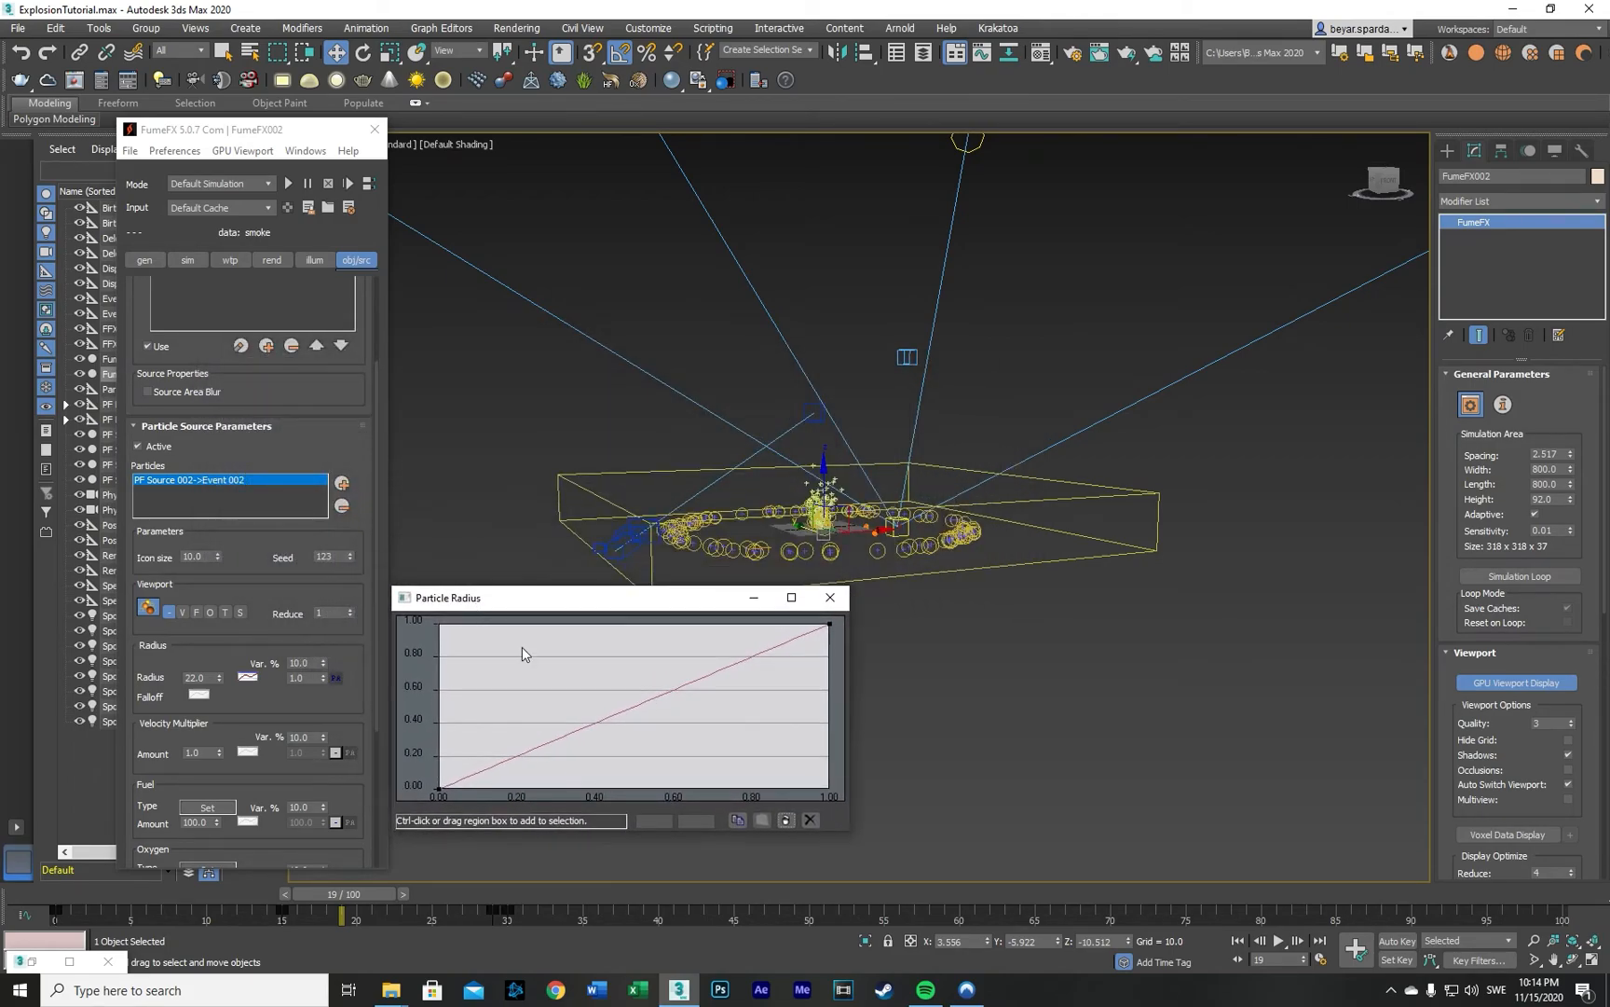
click(686, 682)
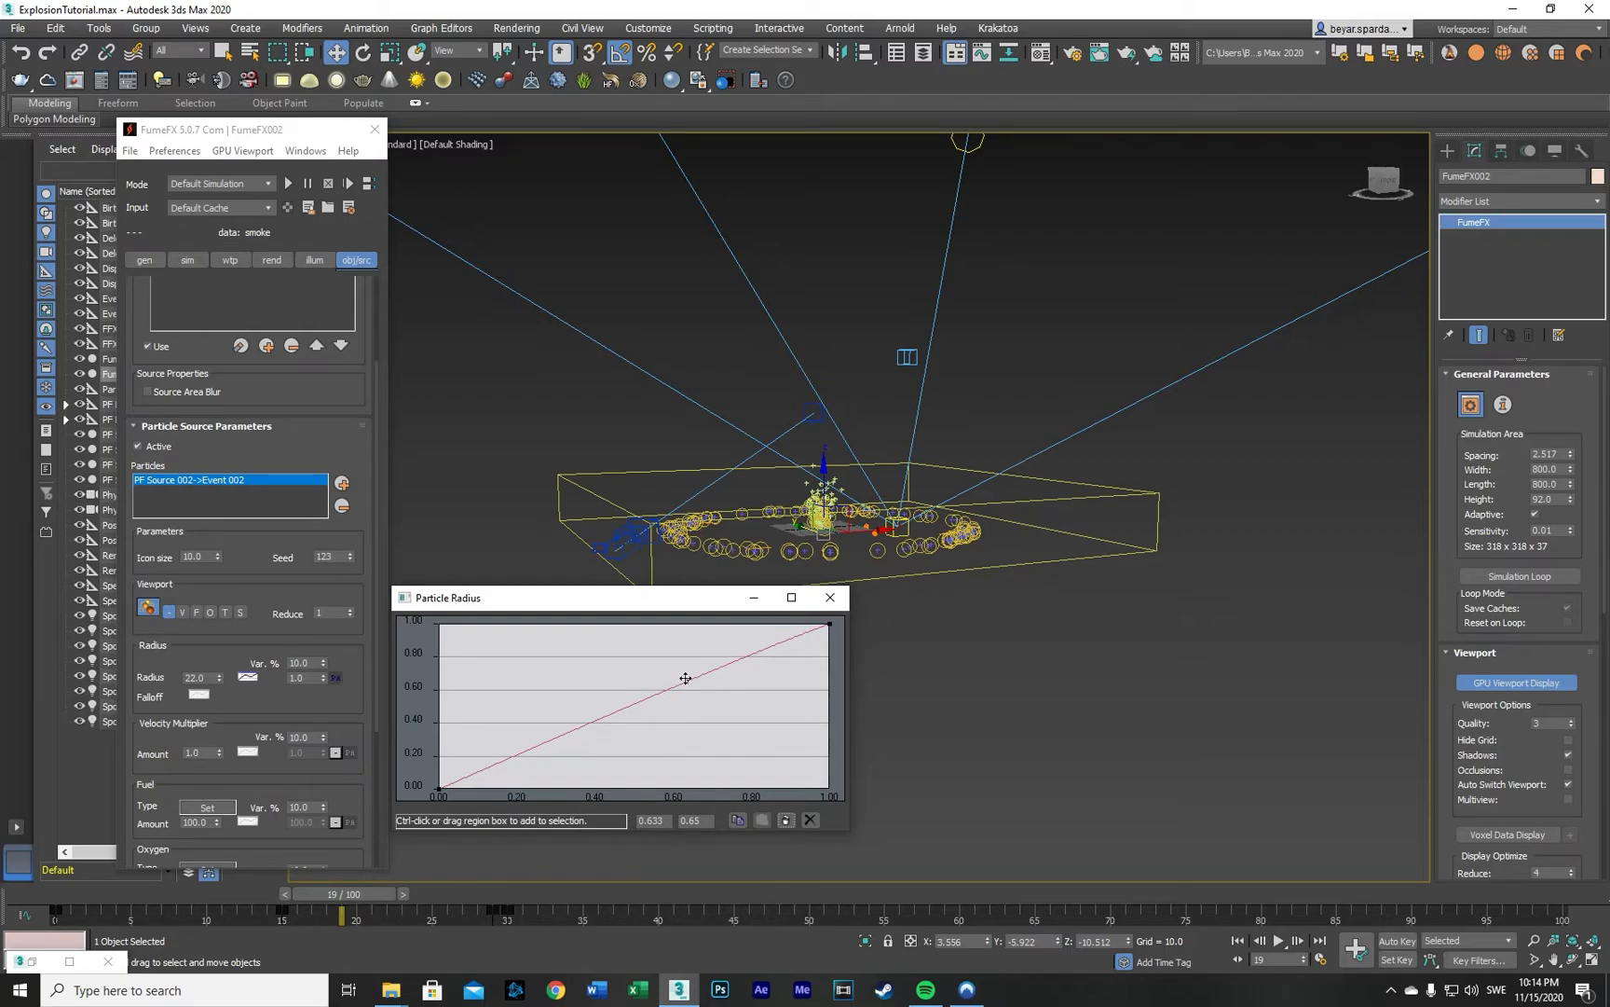
drag(685, 678, 650, 666)
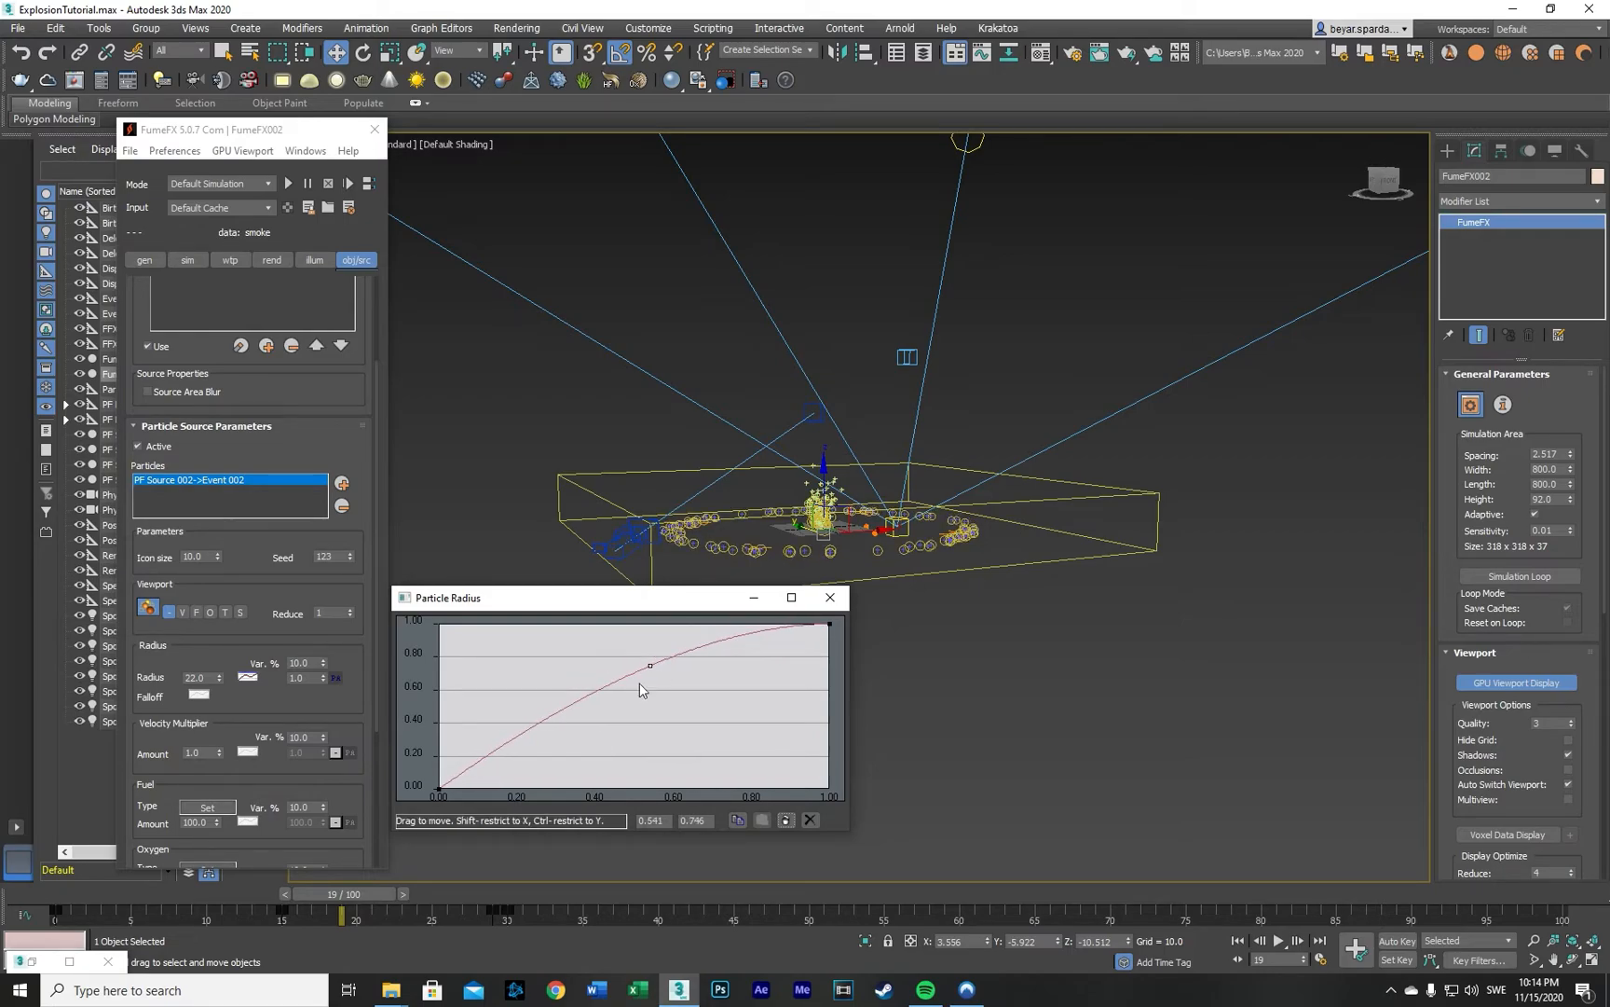
Step: Move the particle radius curve's middle point further along and higher, and check the particles at frame 24
drag(343, 894, 423, 856)
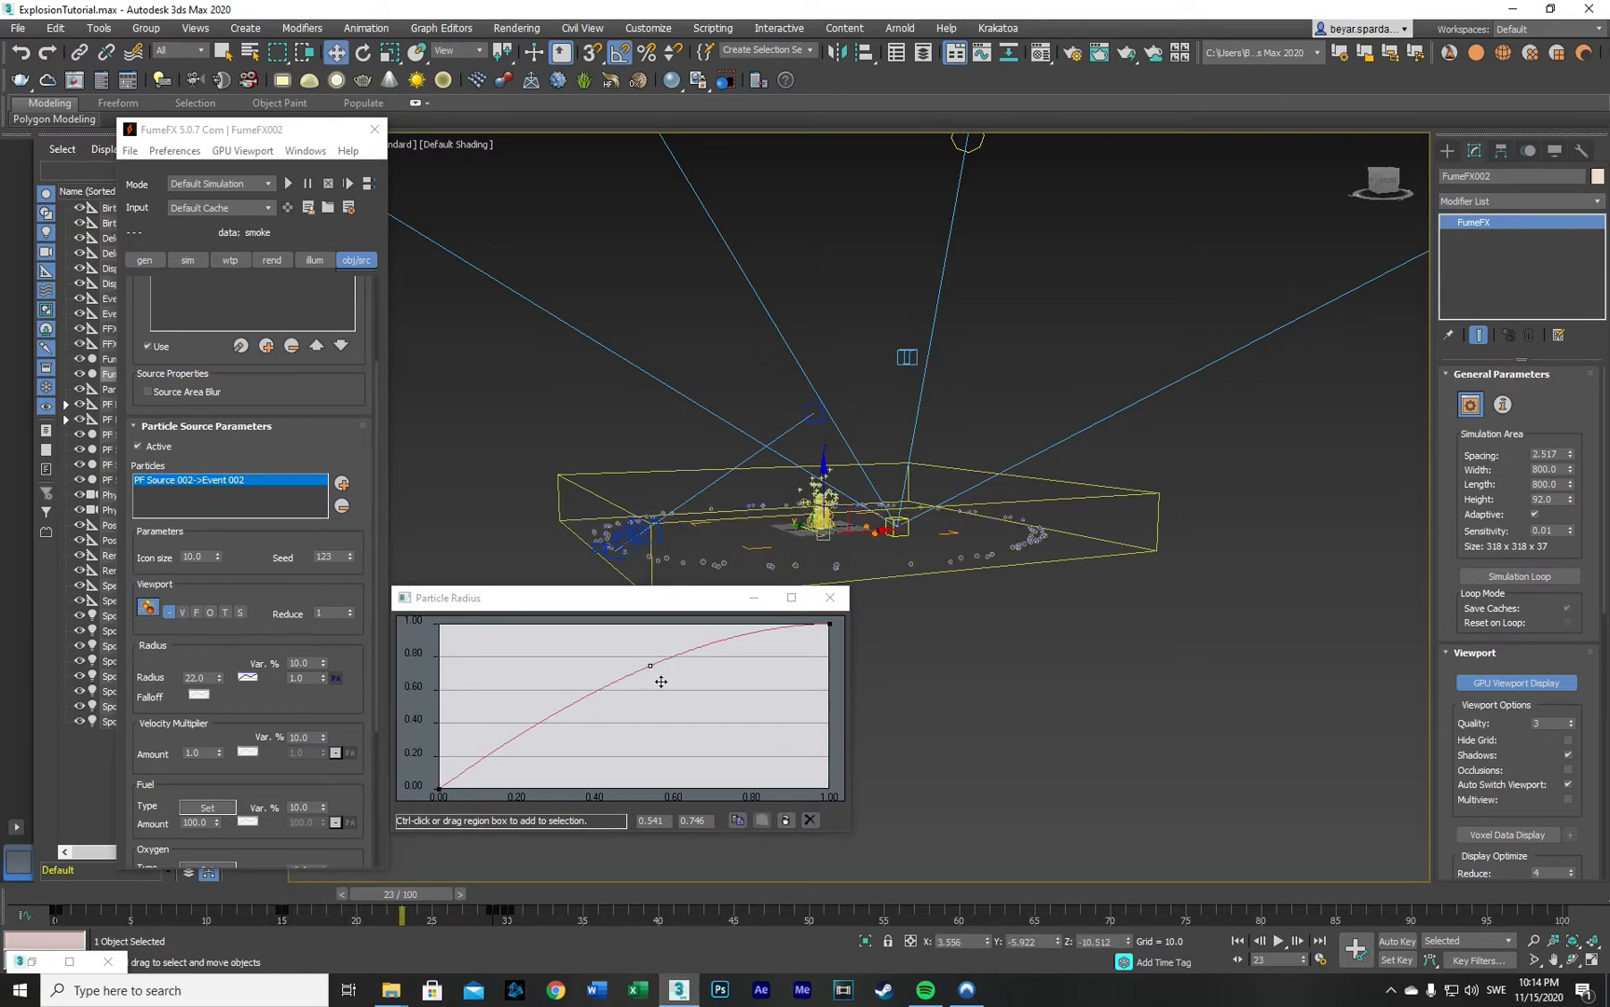
drag(650, 666, 725, 633)
drag(438, 895, 467, 847)
click(830, 596)
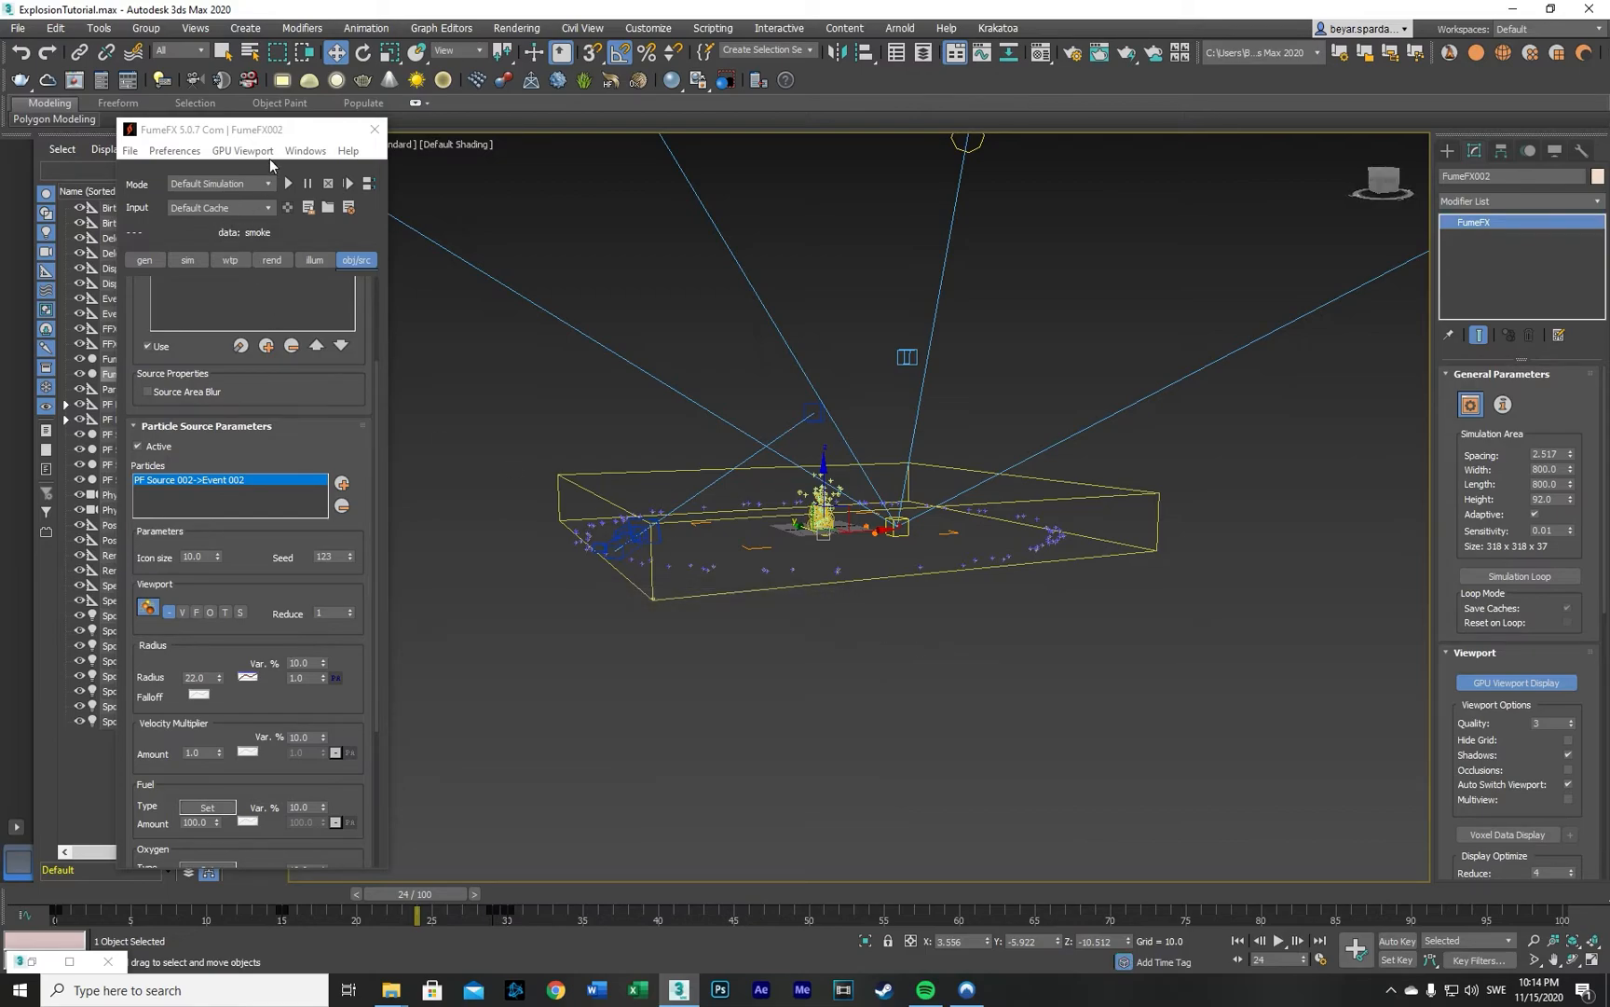
Step: Check FumeFX002's GPU viewport options and view the exported shockwave.avi simulation preview
click(245, 151)
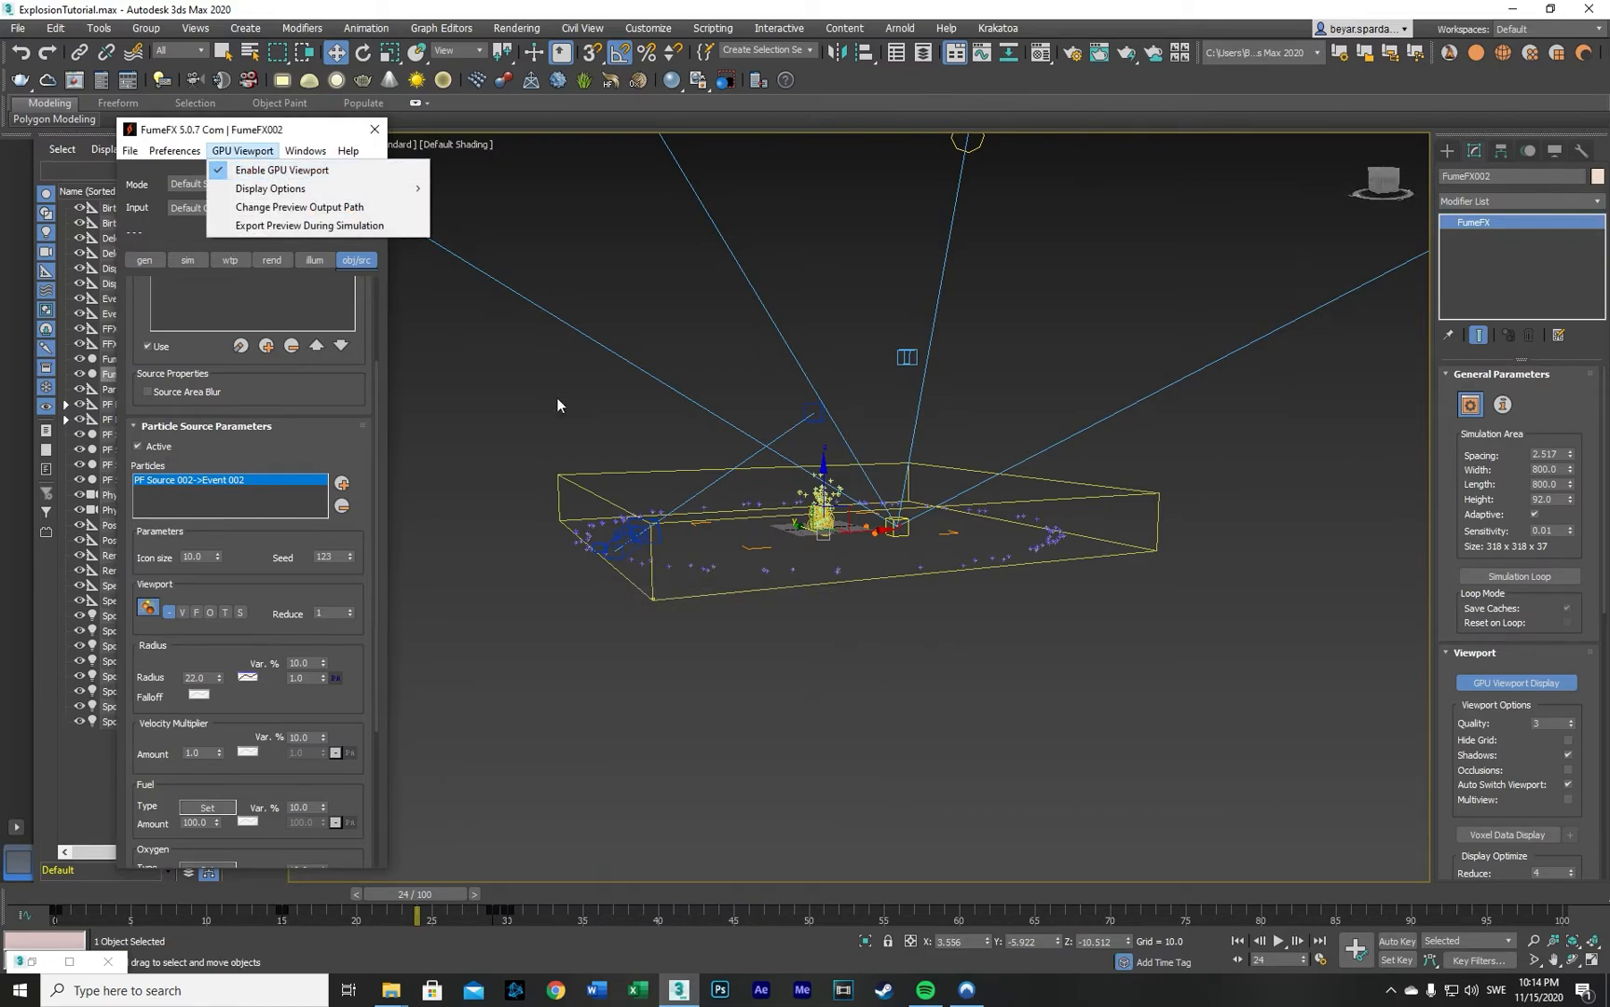
click(264, 171)
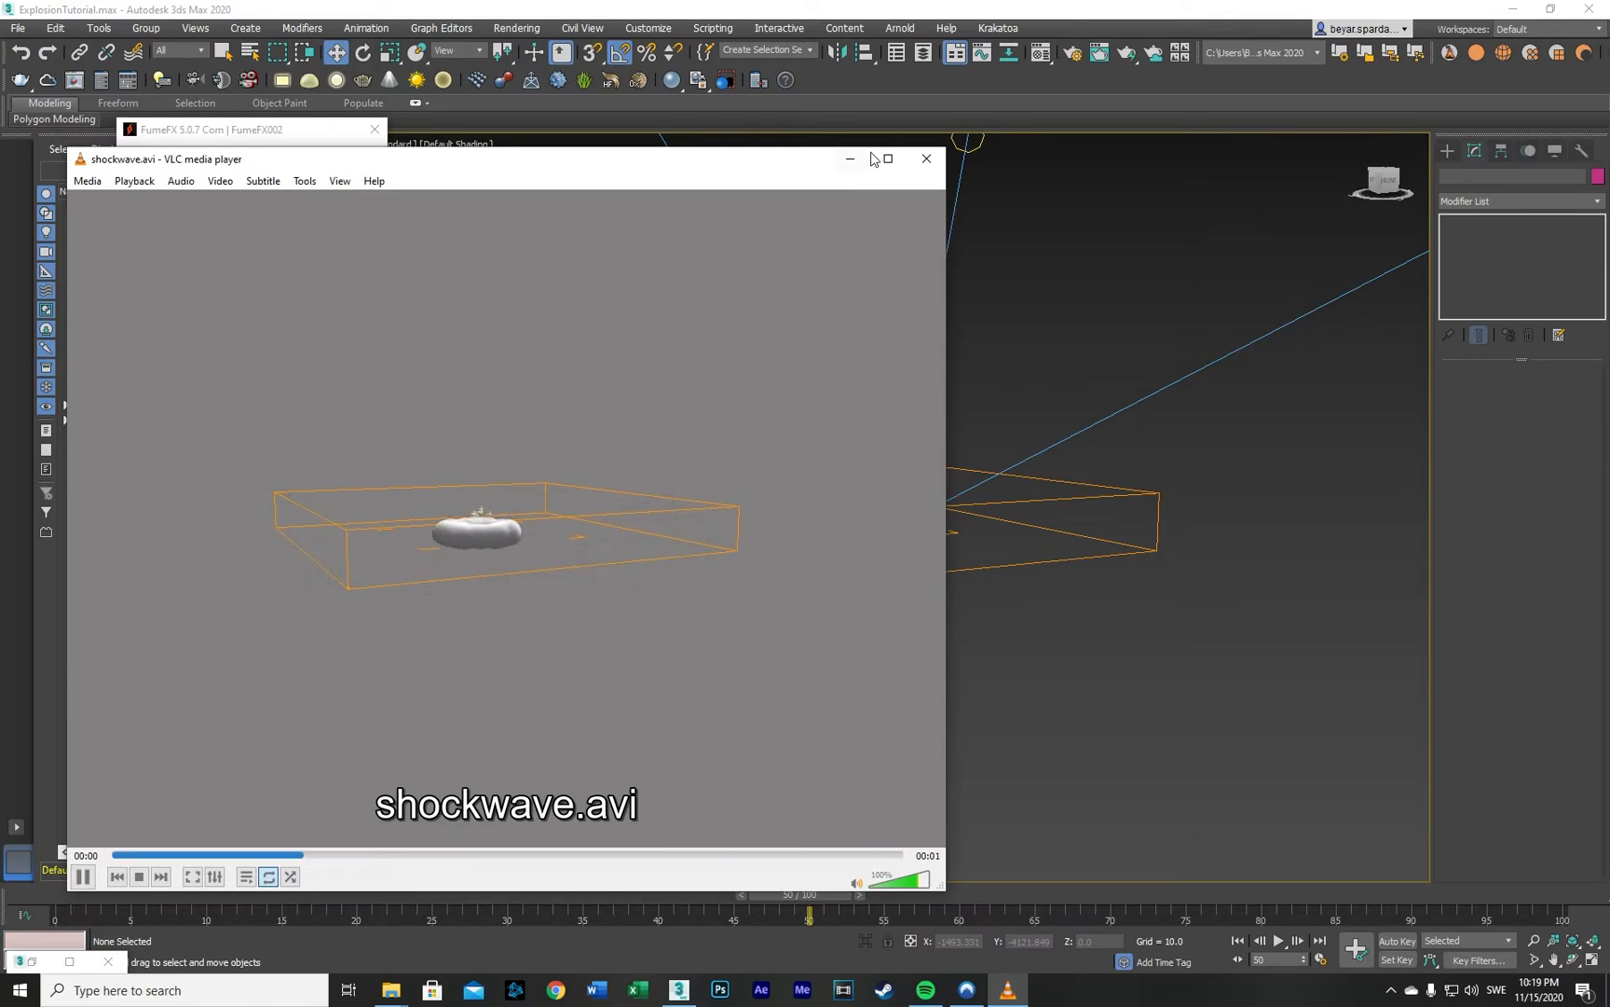
click(926, 165)
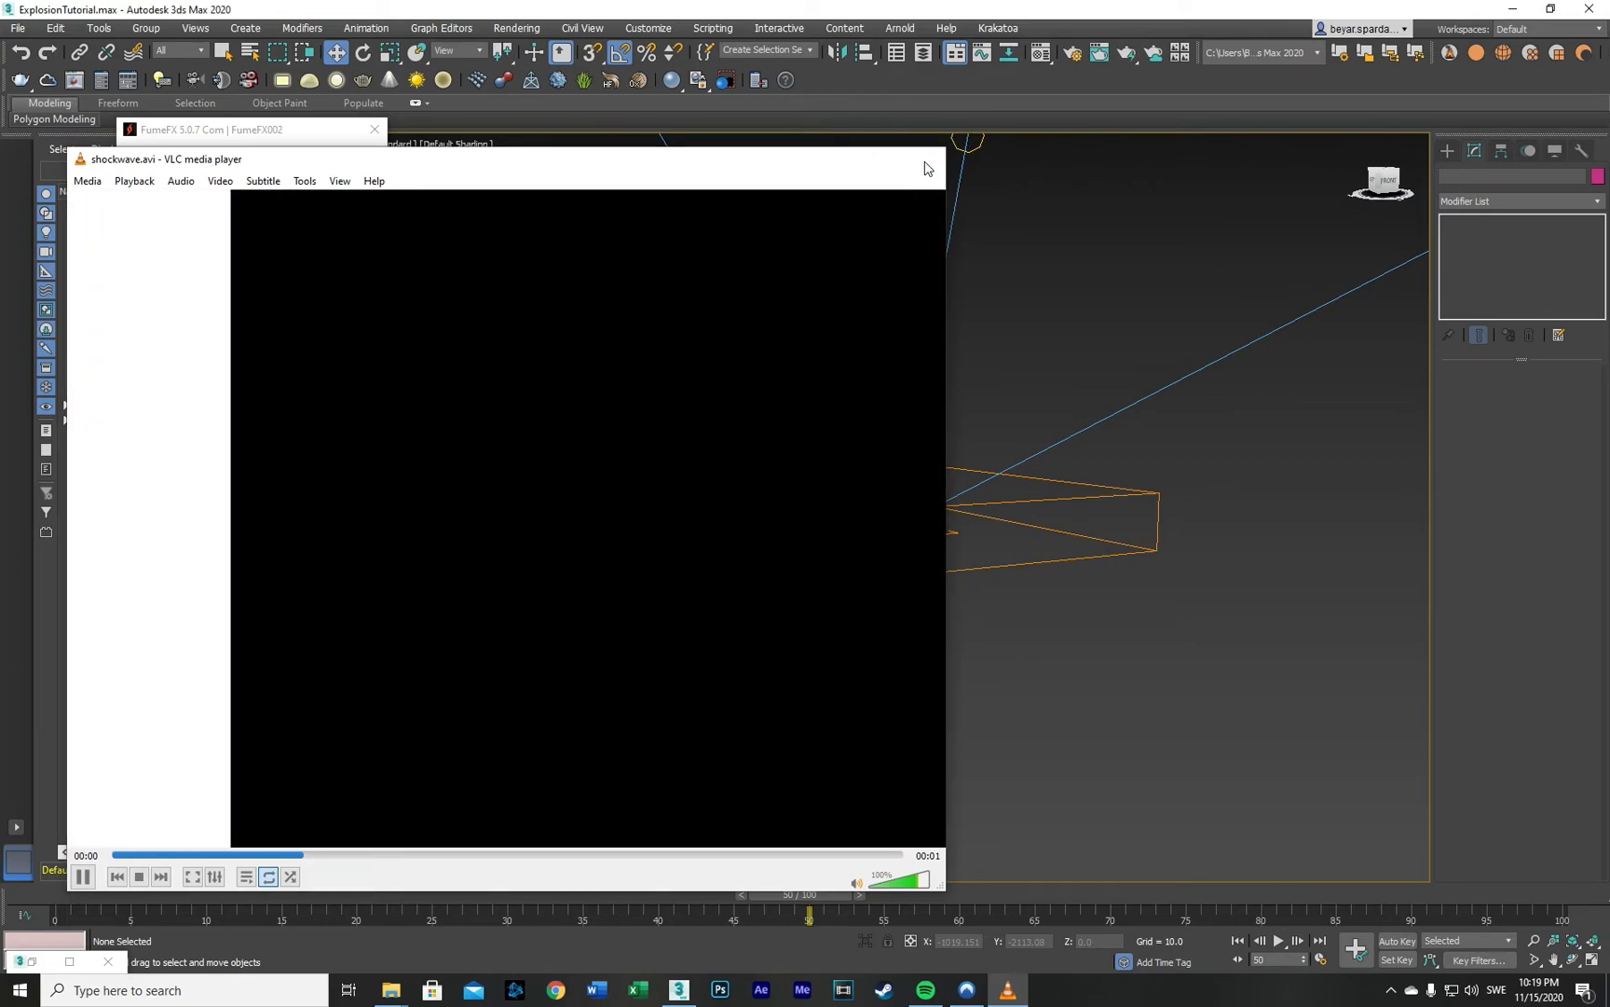
Step: Set the Z blocking side to -Z in FumeFX002's simulation parameters
click(191, 260)
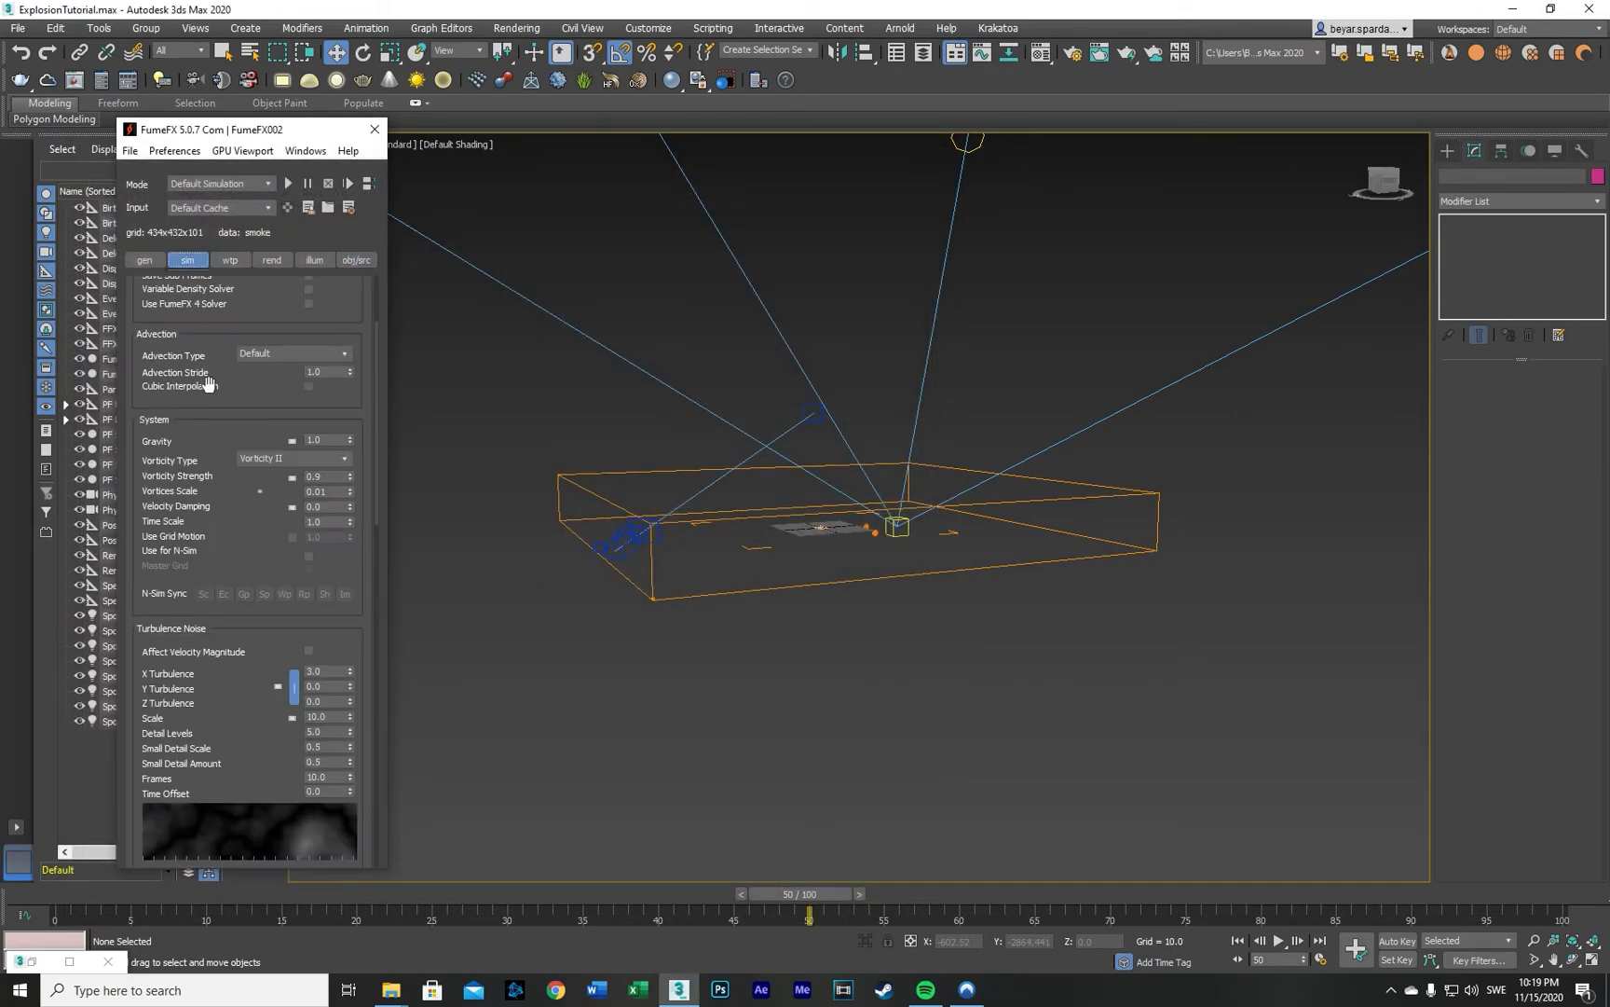
scroll(196, 694, down, 6)
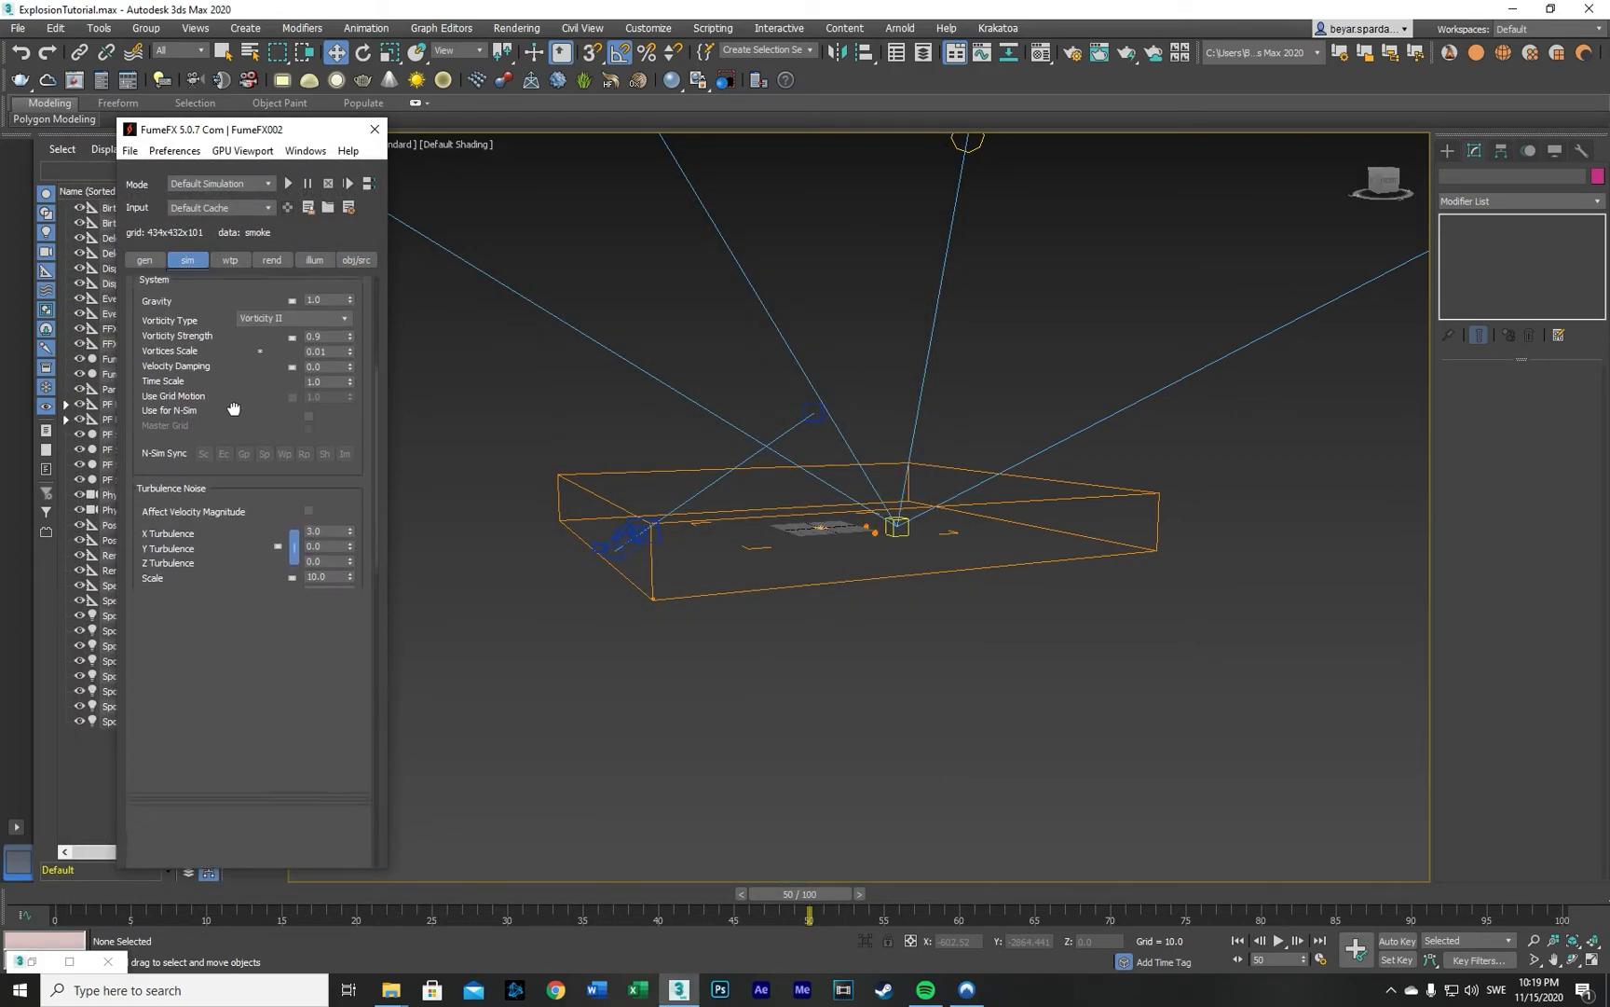
click(323, 597)
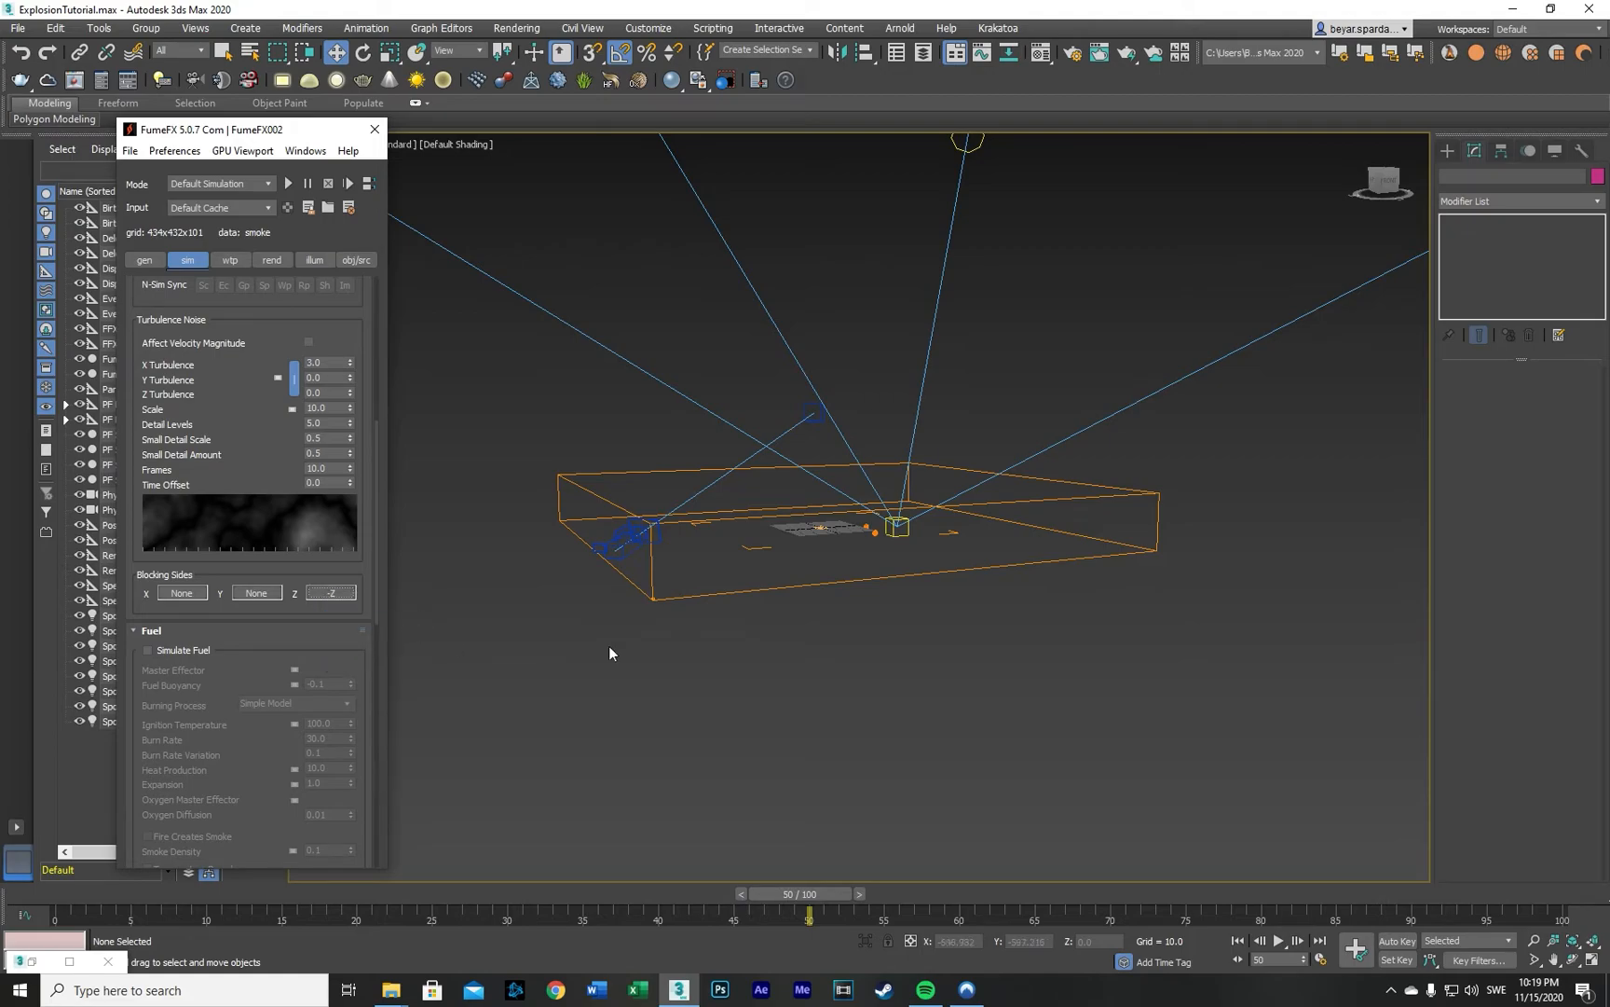
Step: Run FumeFX002's default simulation and view the resulting shockwave.avi preview
click(779, 512)
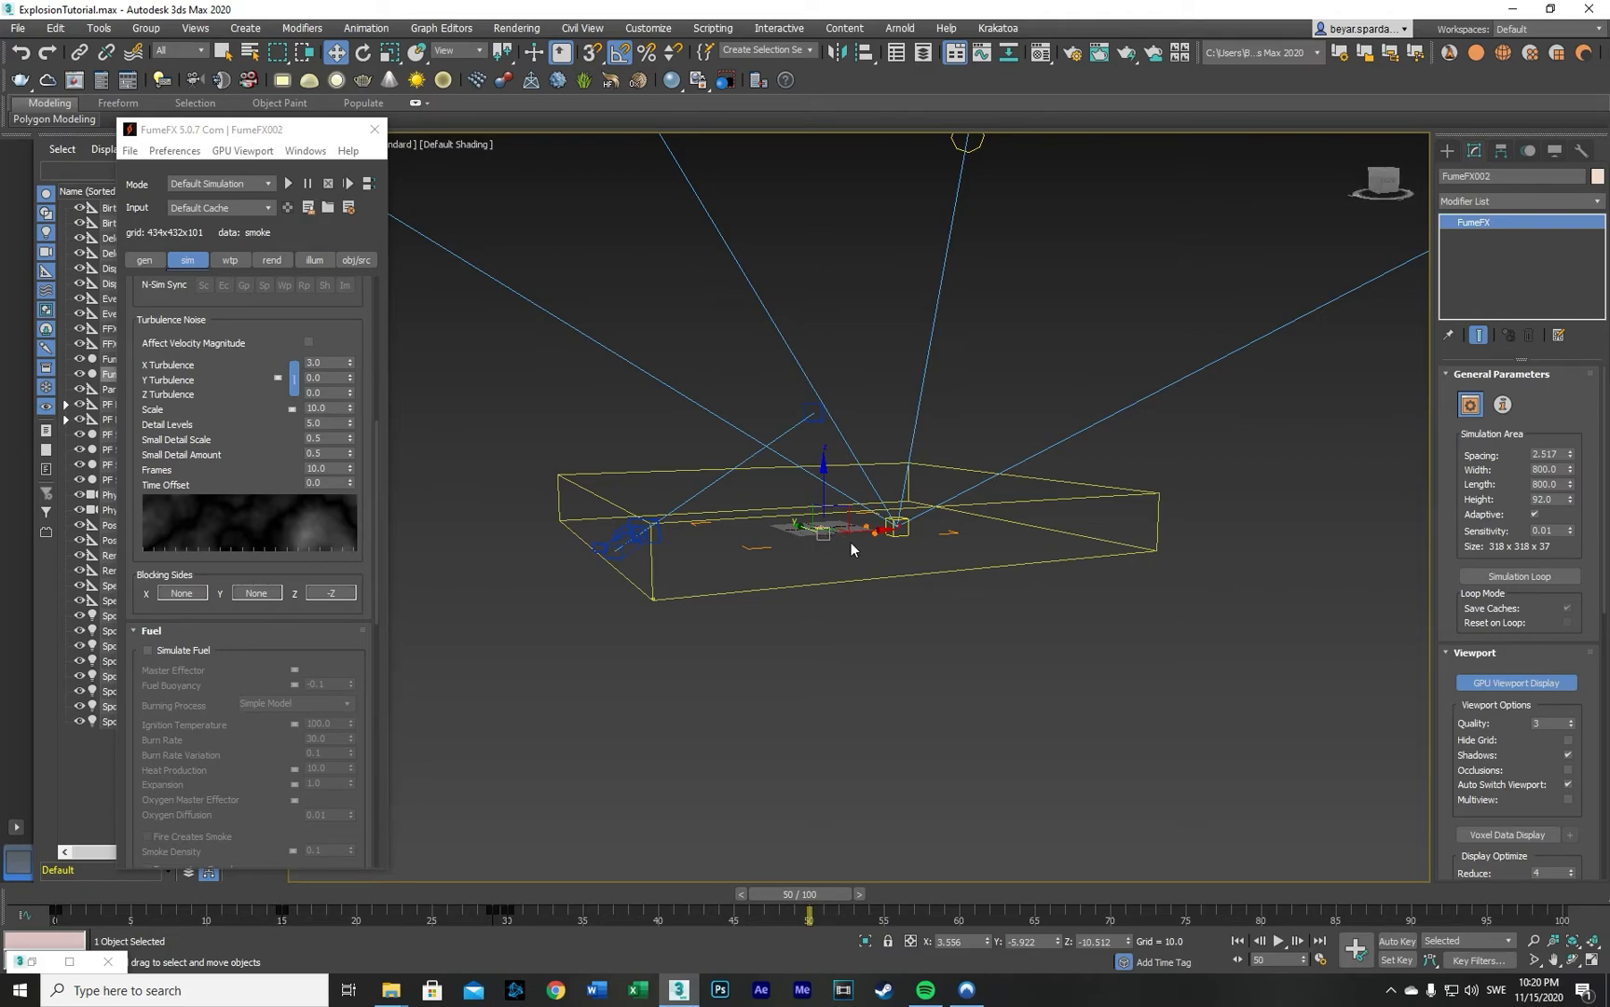
click(288, 184)
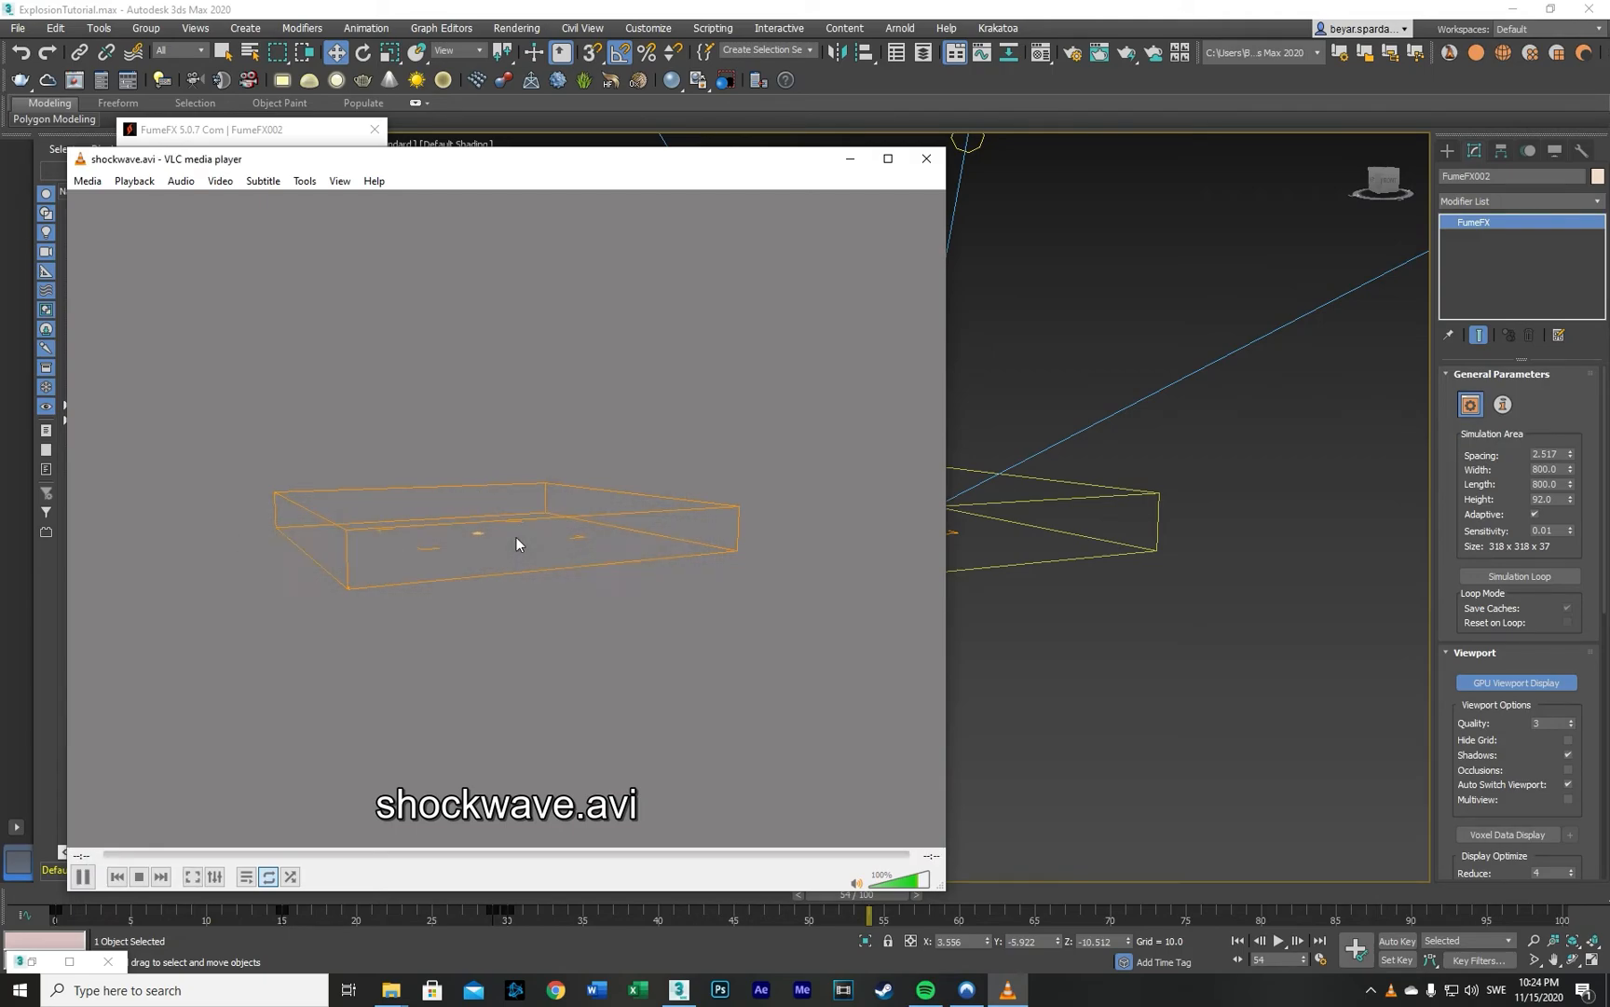
click(926, 159)
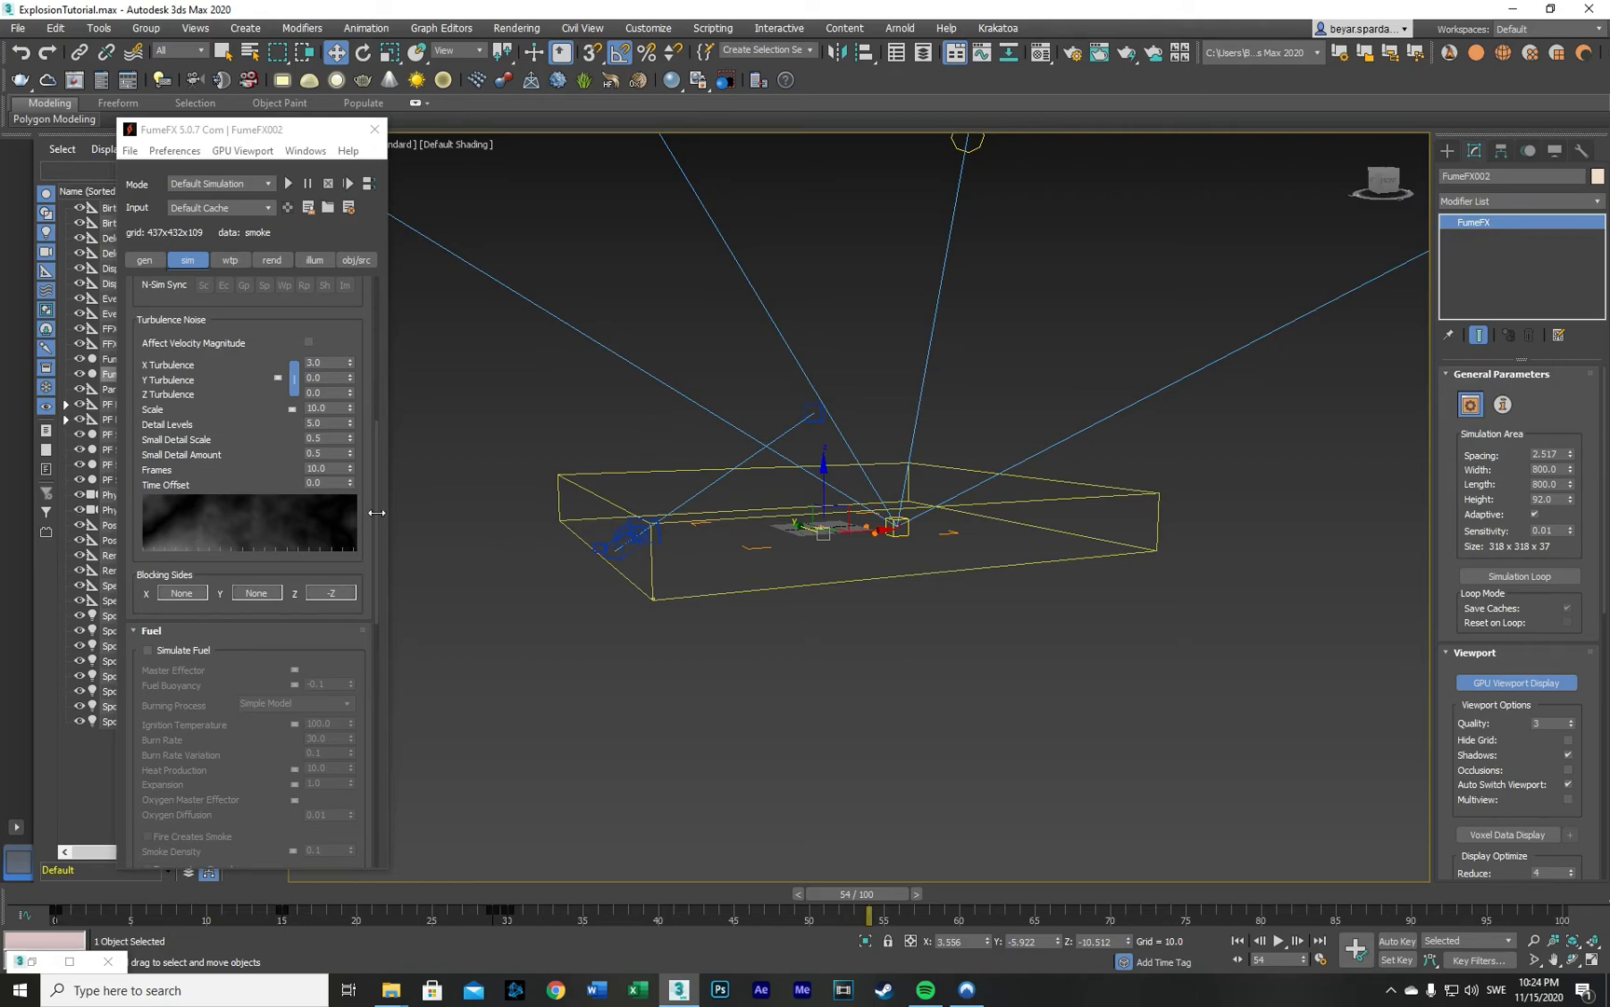
Step: Set FumeFX002's simulation area spacing to 2.417
scroll(235, 438, up, 4)
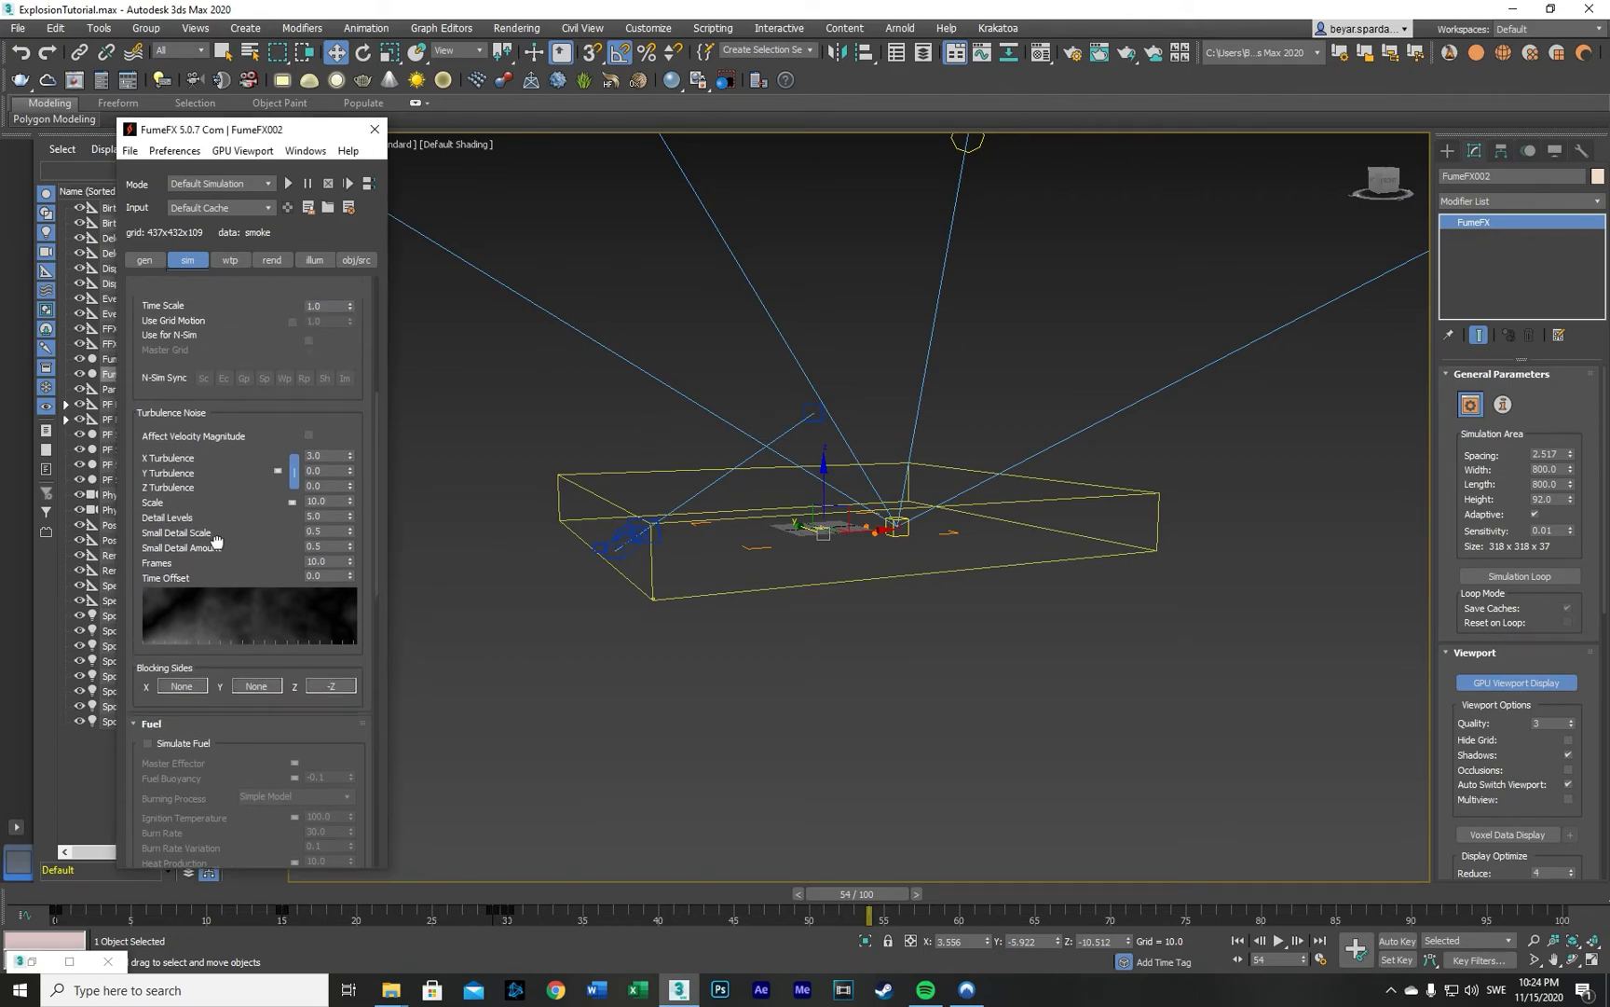
click(144, 264)
scroll(246, 662, up, 8)
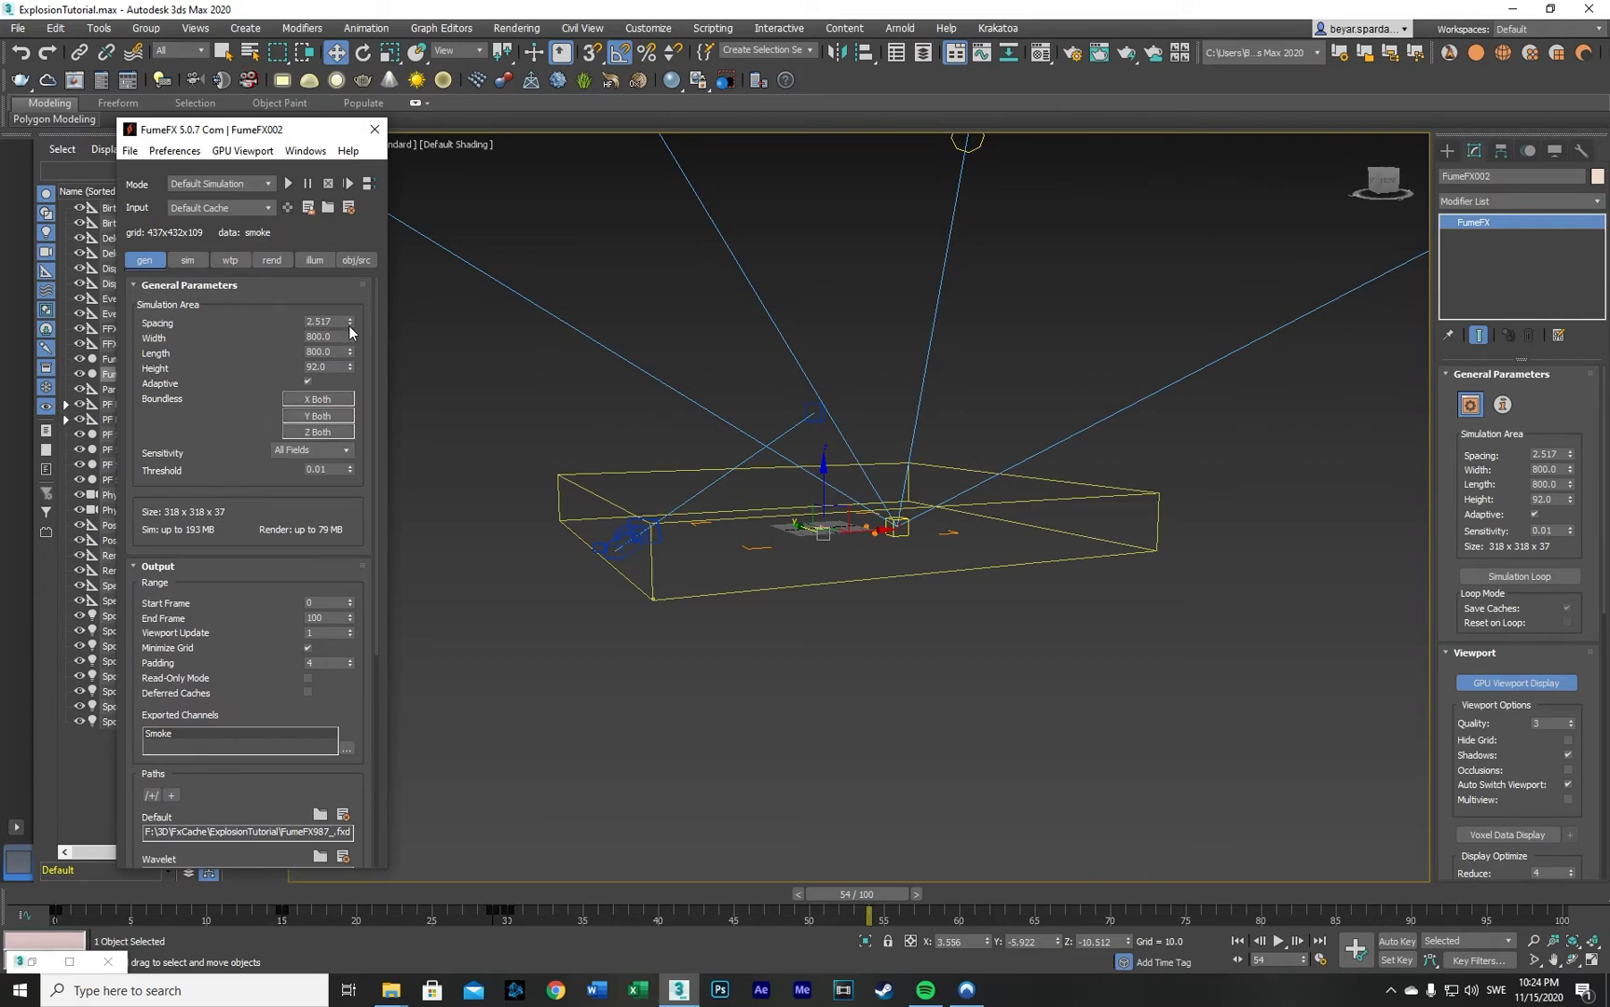
drag(350, 326, 357, 366)
drag(373, 365, 375, 368)
drag(375, 366, 374, 364)
Step: Add the lights Spot001 through Spot004 to FumeFX002's illumination parameters
click(202, 257)
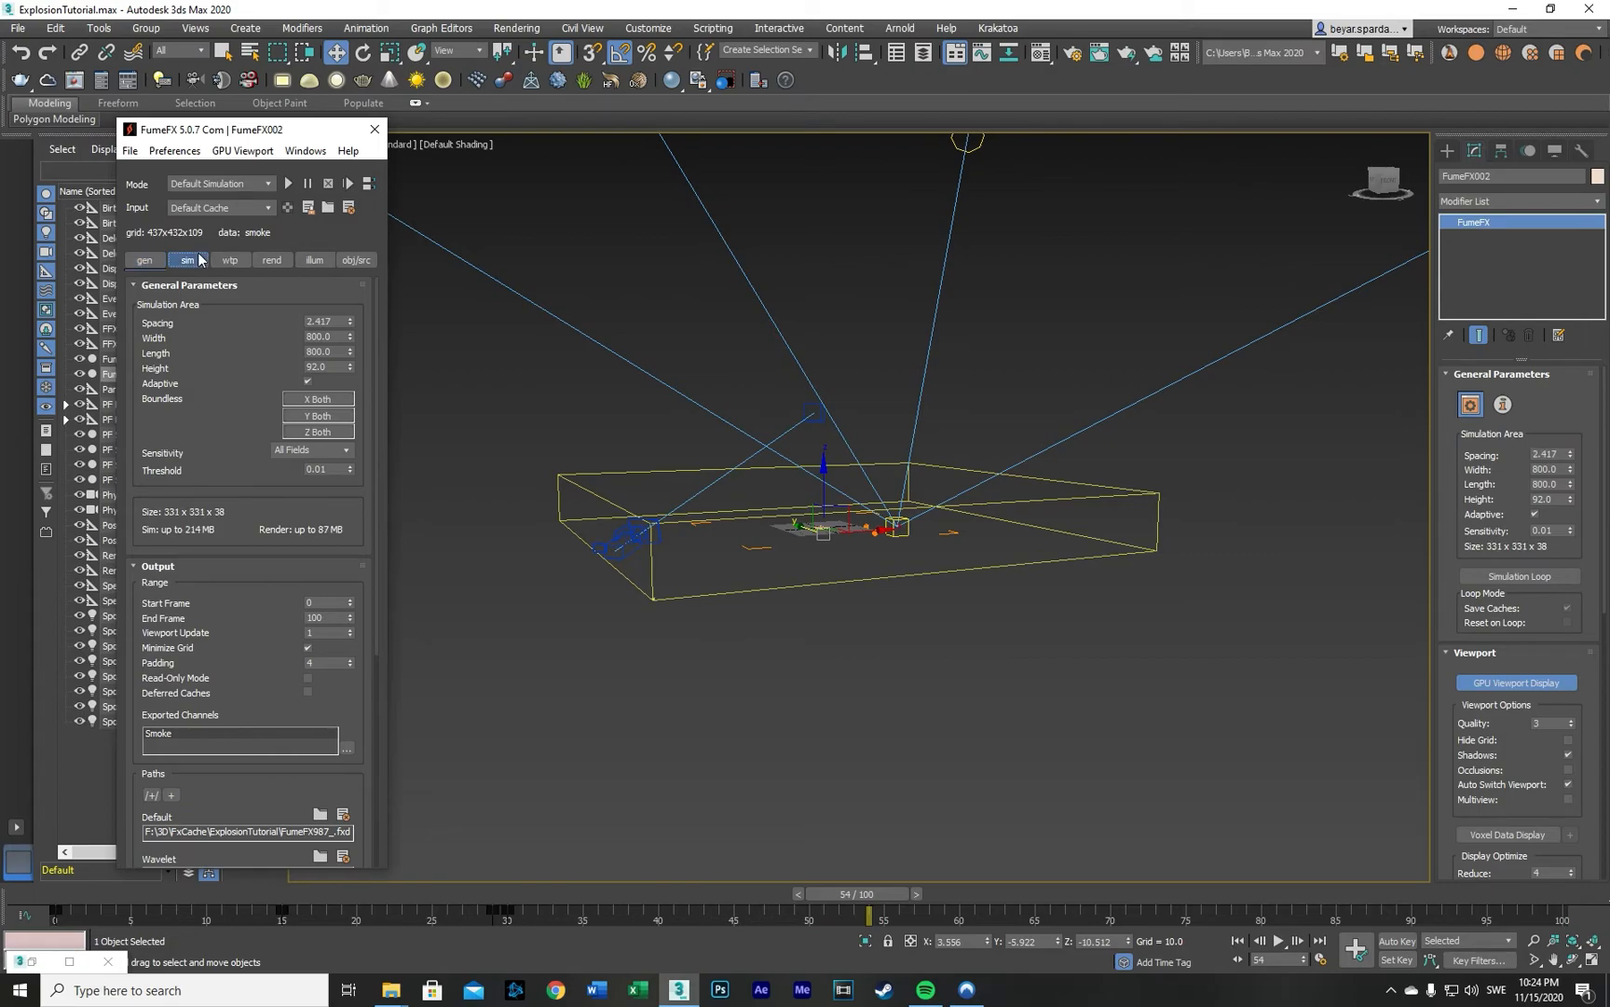
click(271, 261)
click(305, 263)
click(159, 406)
key(h)
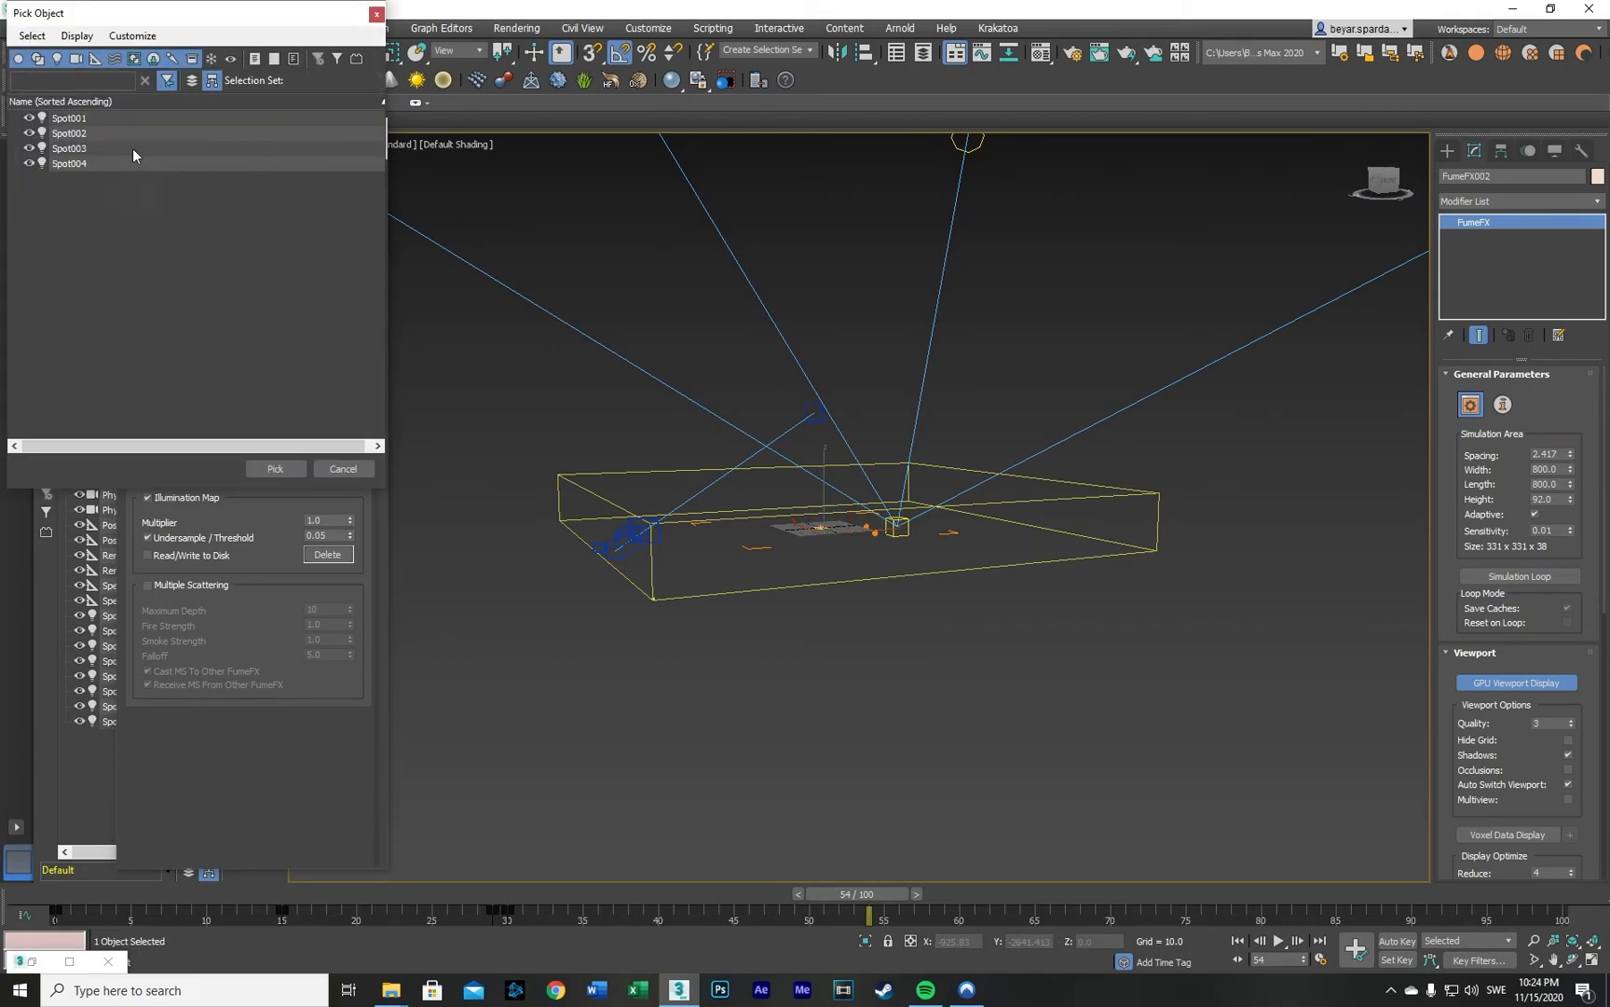
click(58, 118)
shift+click(67, 164)
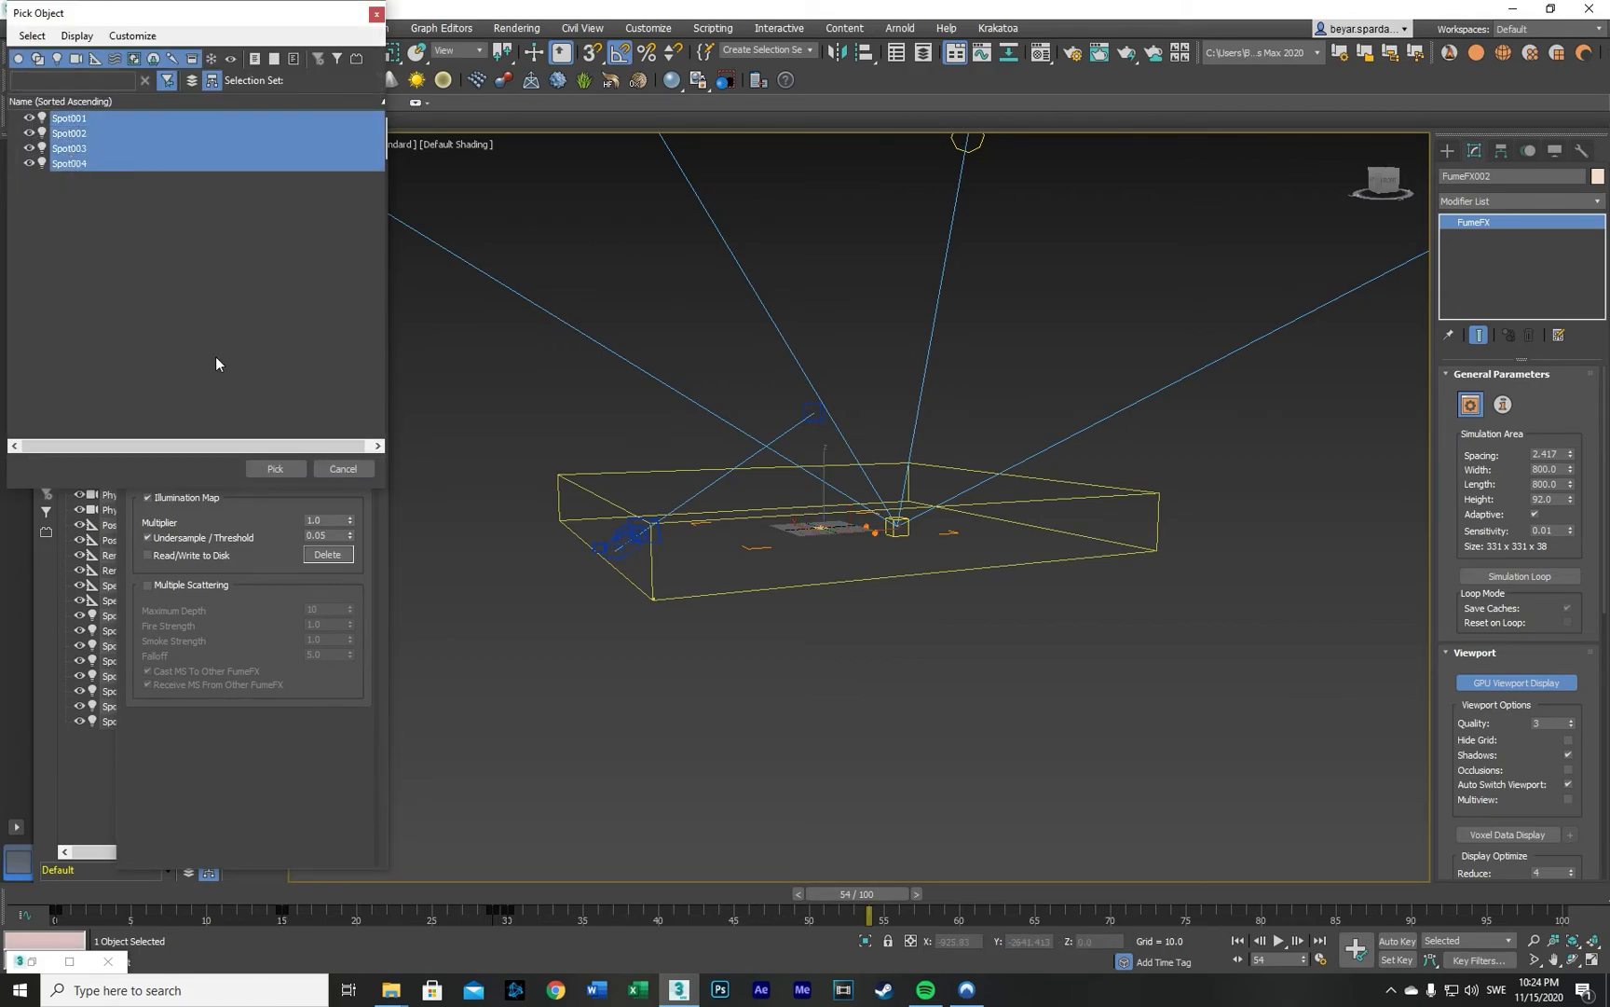
click(275, 468)
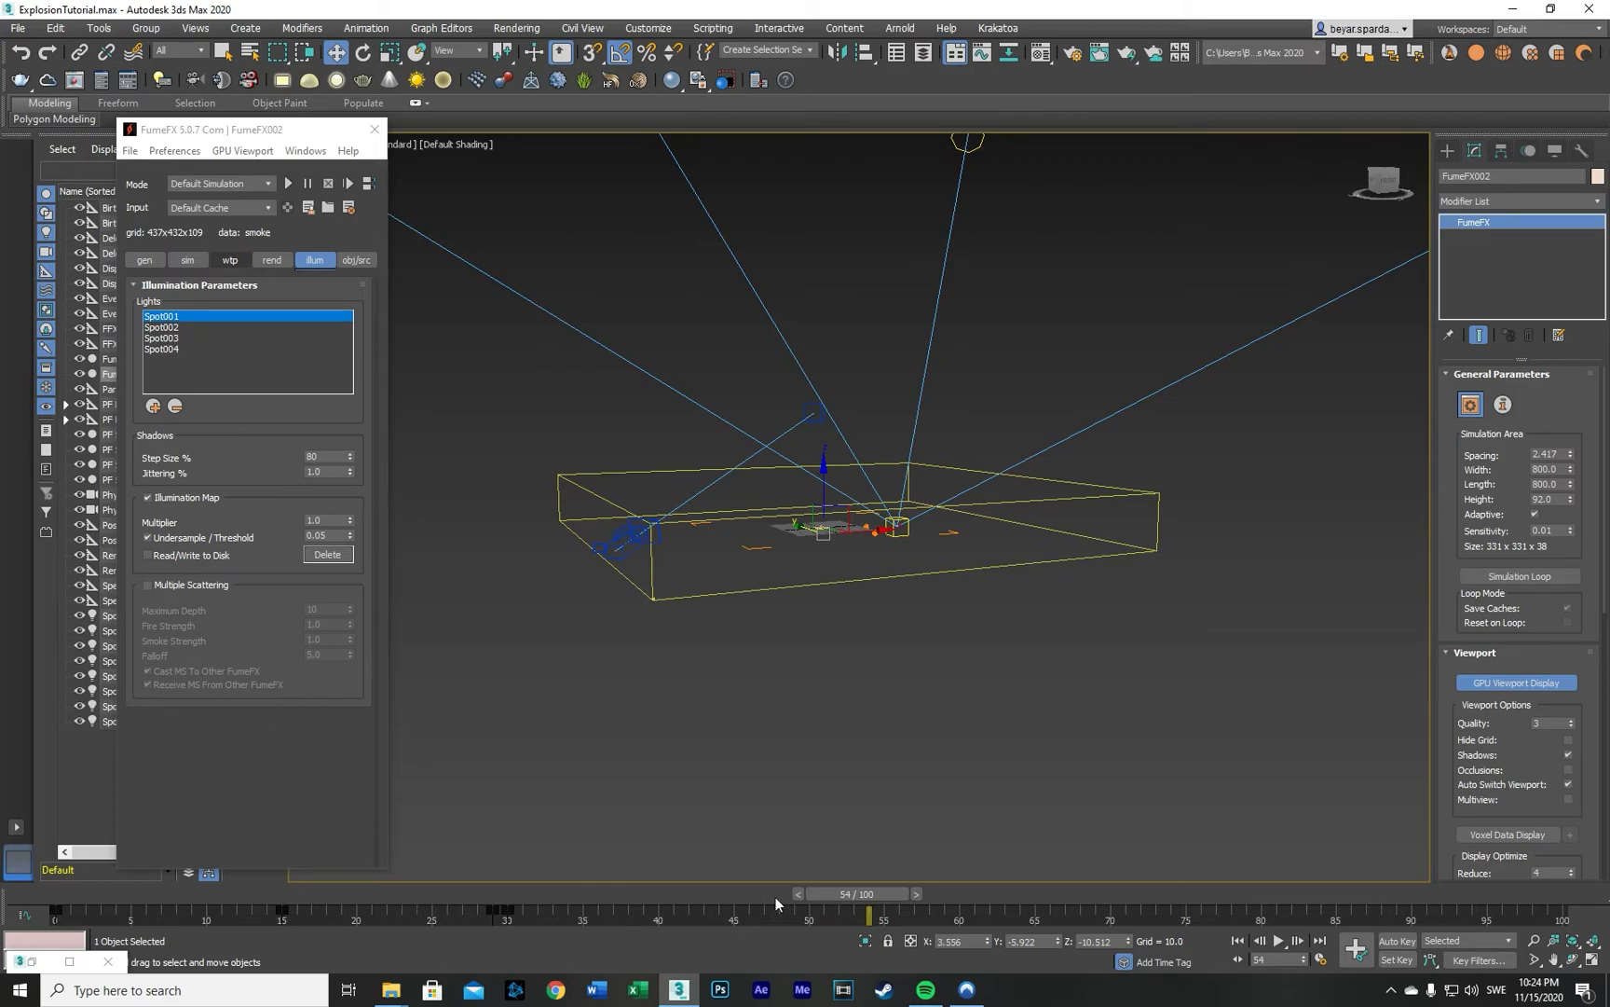
Step: View the smoke ring at frame 27 and change FumeFX002's rendered smoke colour to a dark grey
drag(763, 889, 205, 890)
drag(268, 884, 436, 877)
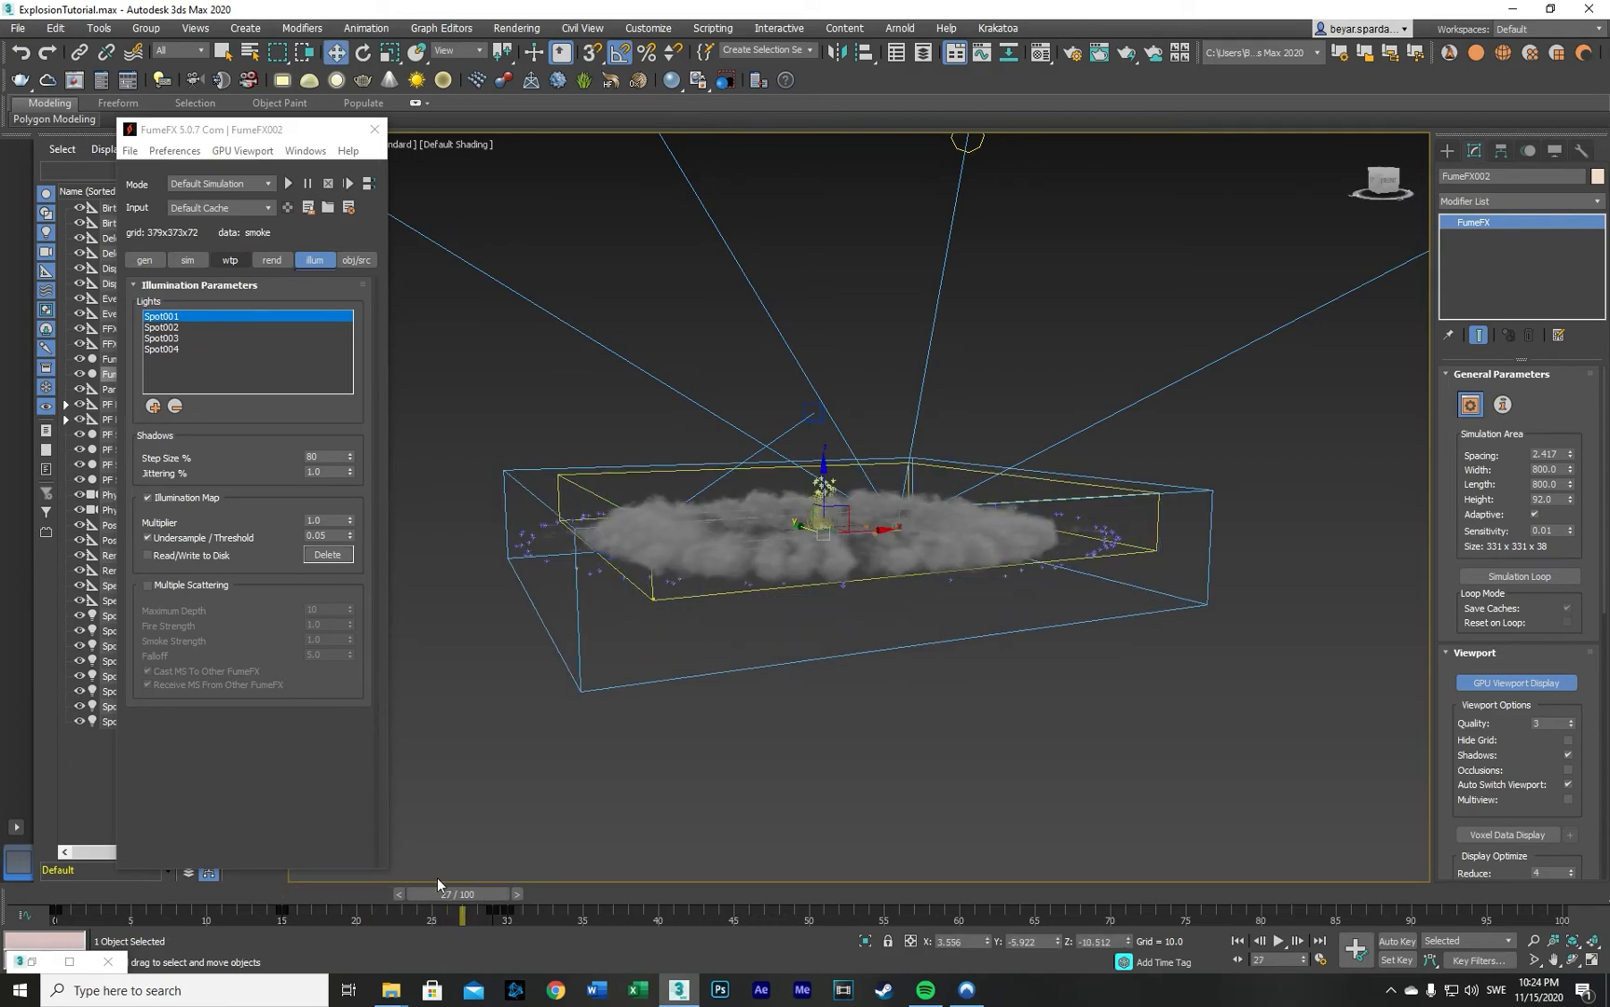
click(272, 260)
scroll(239, 606, down, 10)
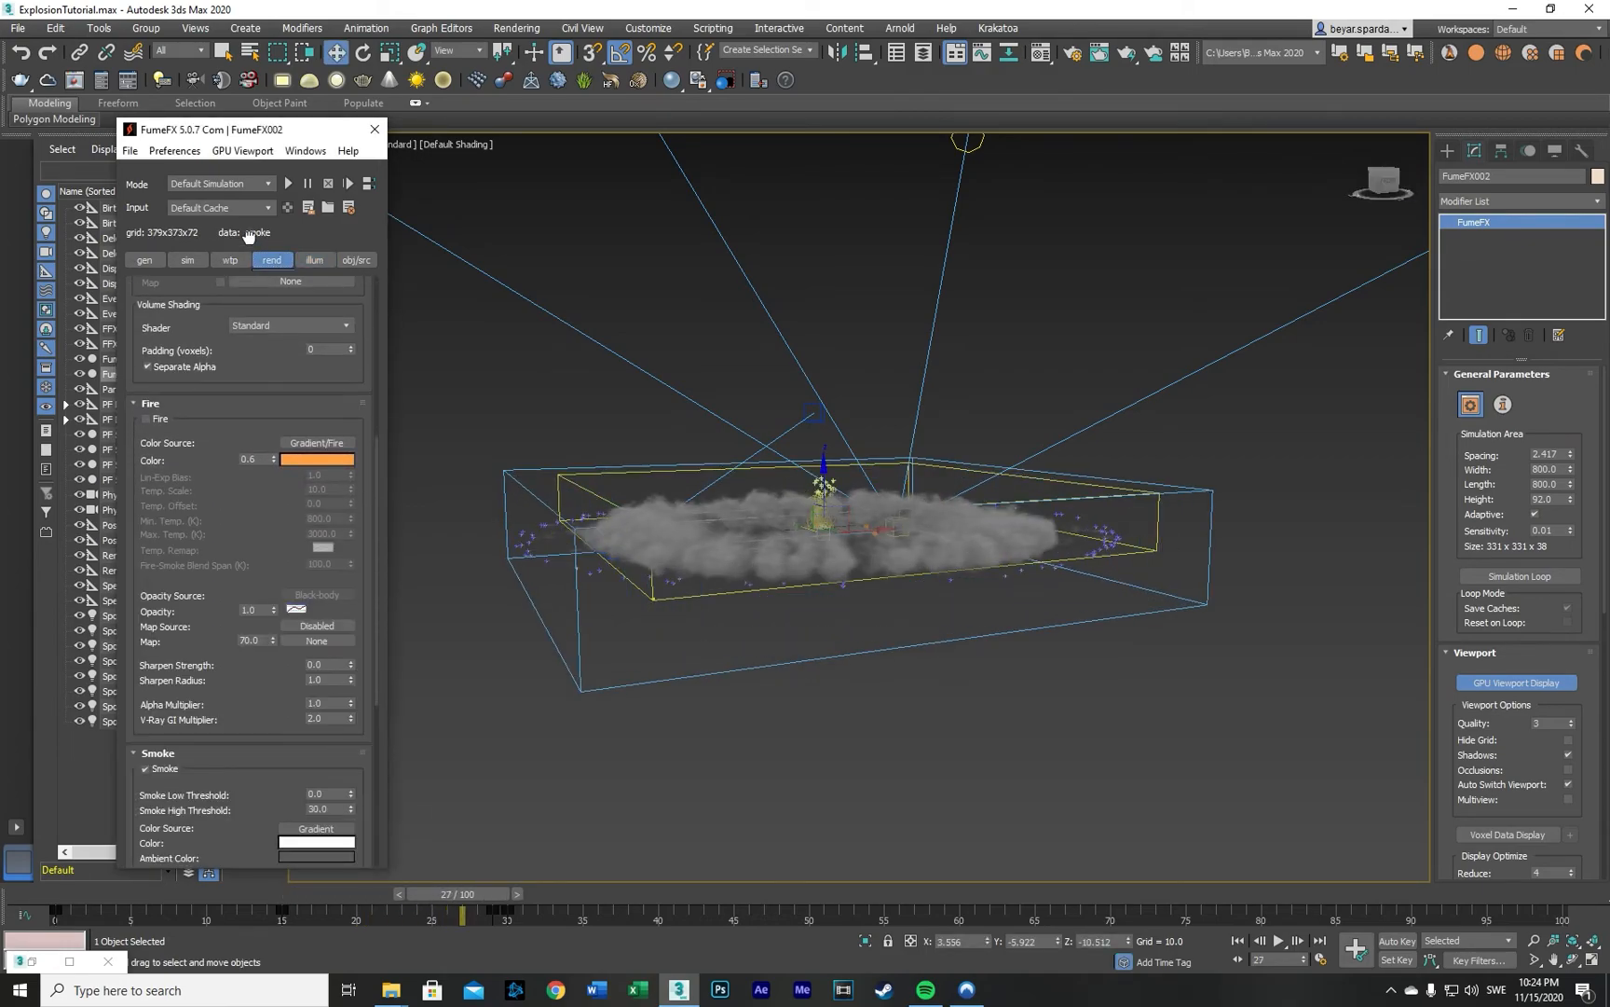
right_click(318, 532)
click(352, 542)
click(319, 528)
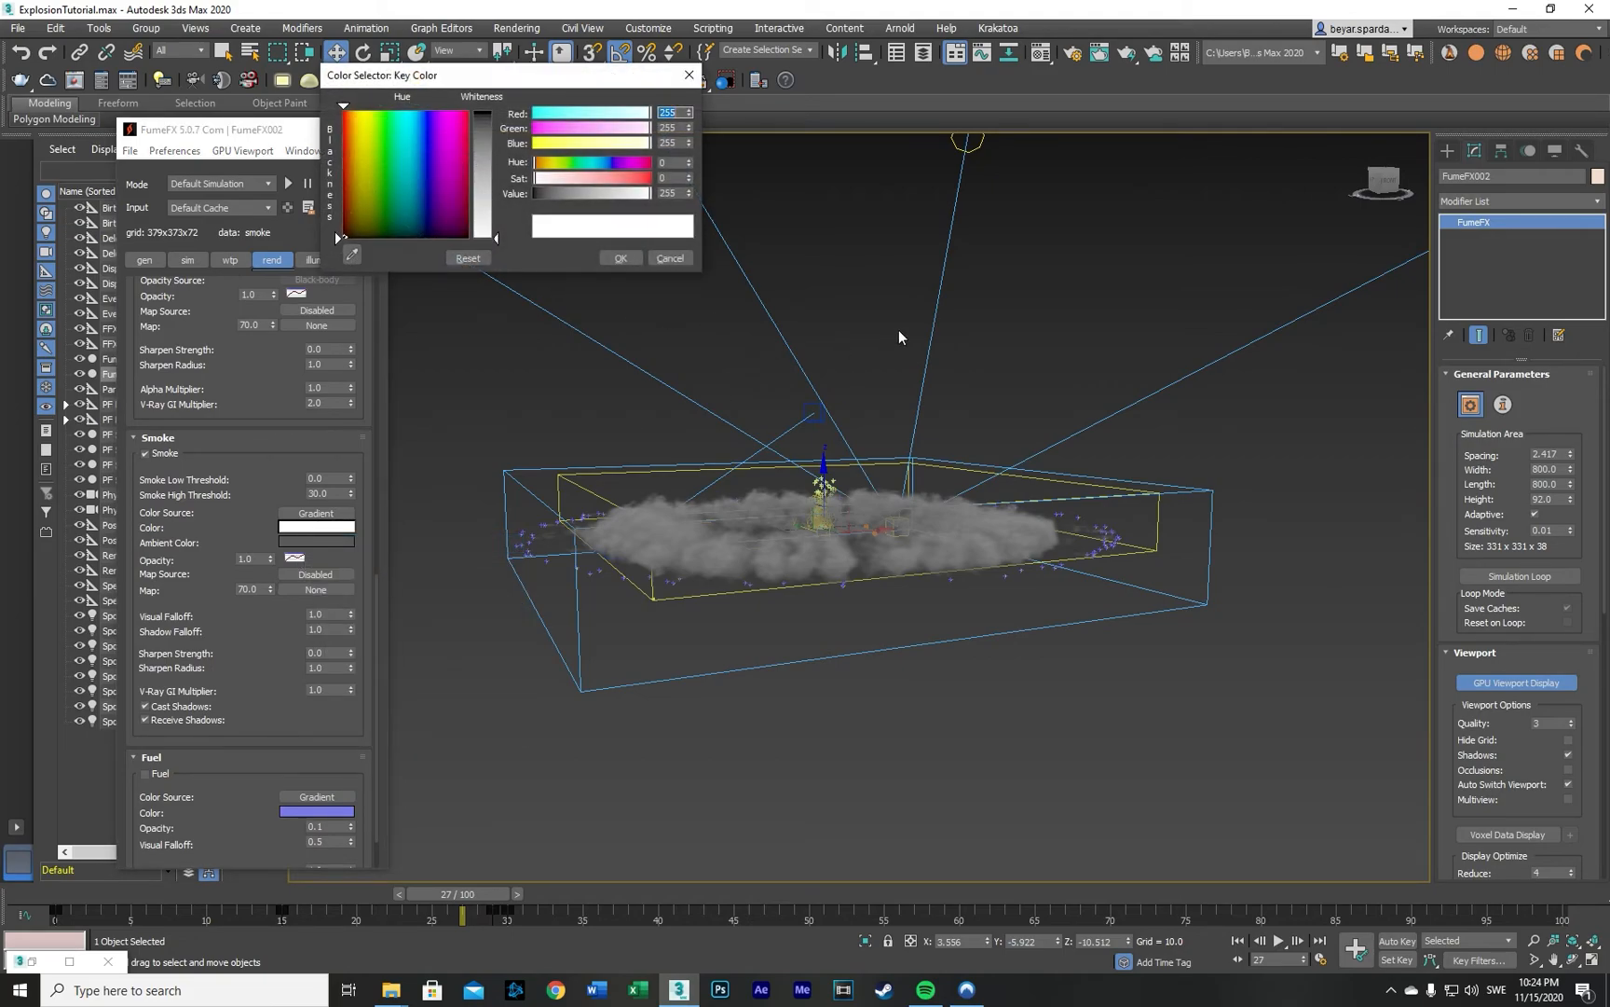
drag(487, 184, 488, 125)
click(612, 260)
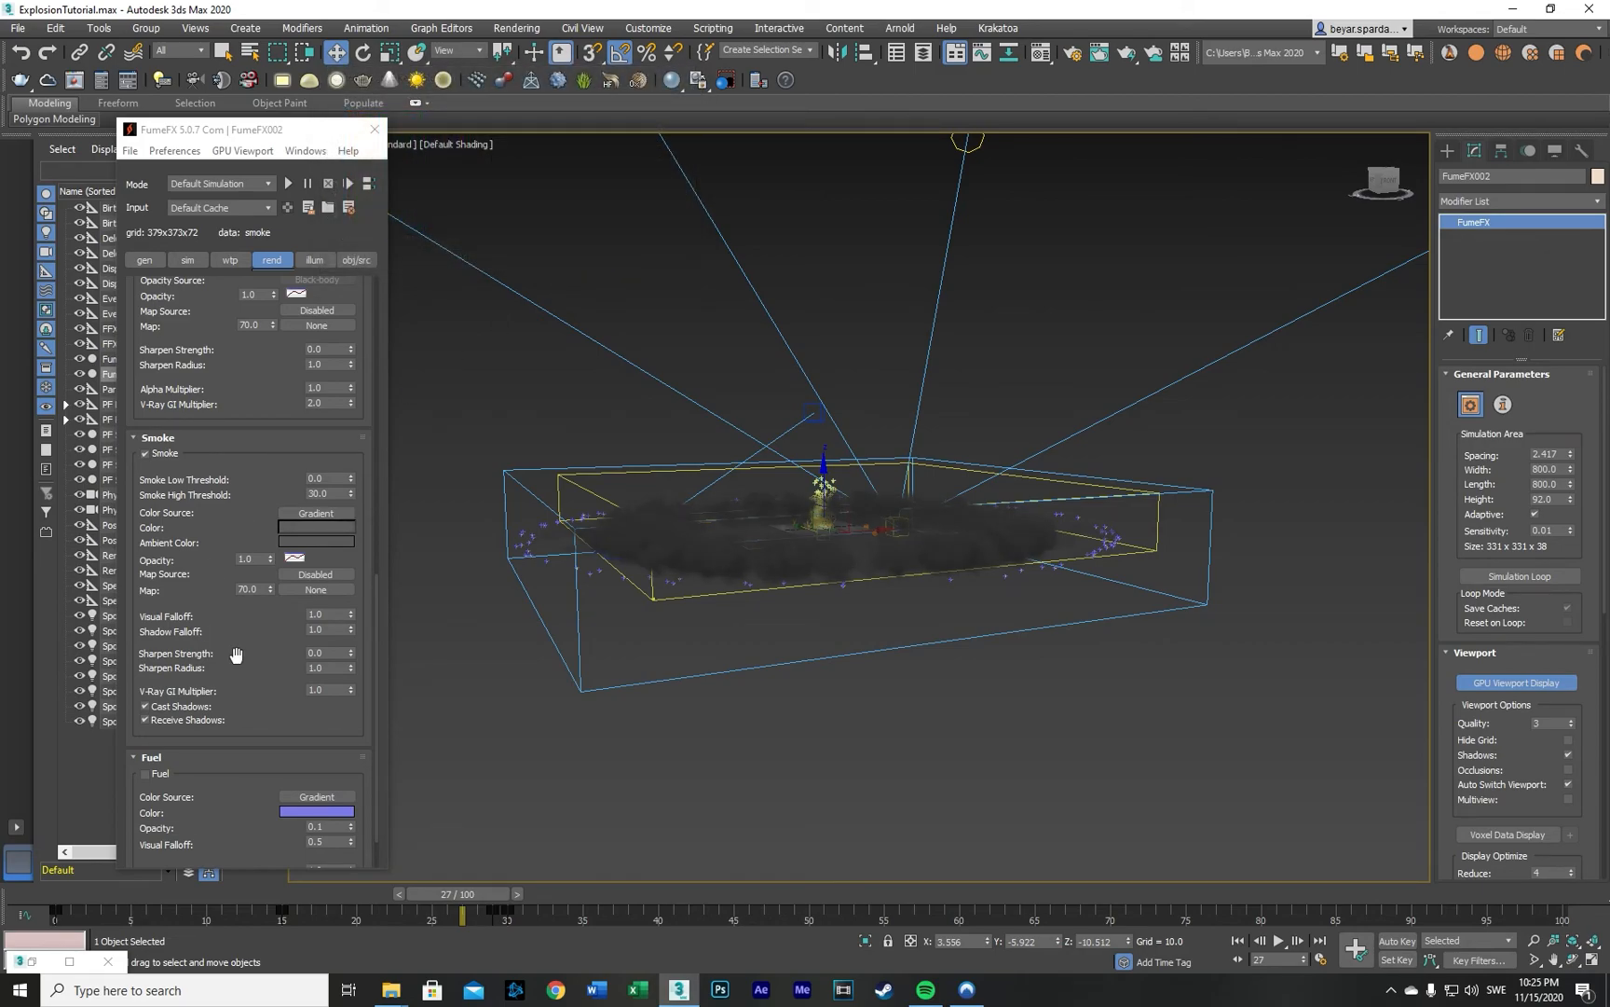
Step: Set the smoke's Sharpen Strength to 1 in FumeFX002's rendering parameters and check the ring through frame 41
drag(237, 655, 238, 609)
double_click(330, 609)
text(1)
click(382, 892)
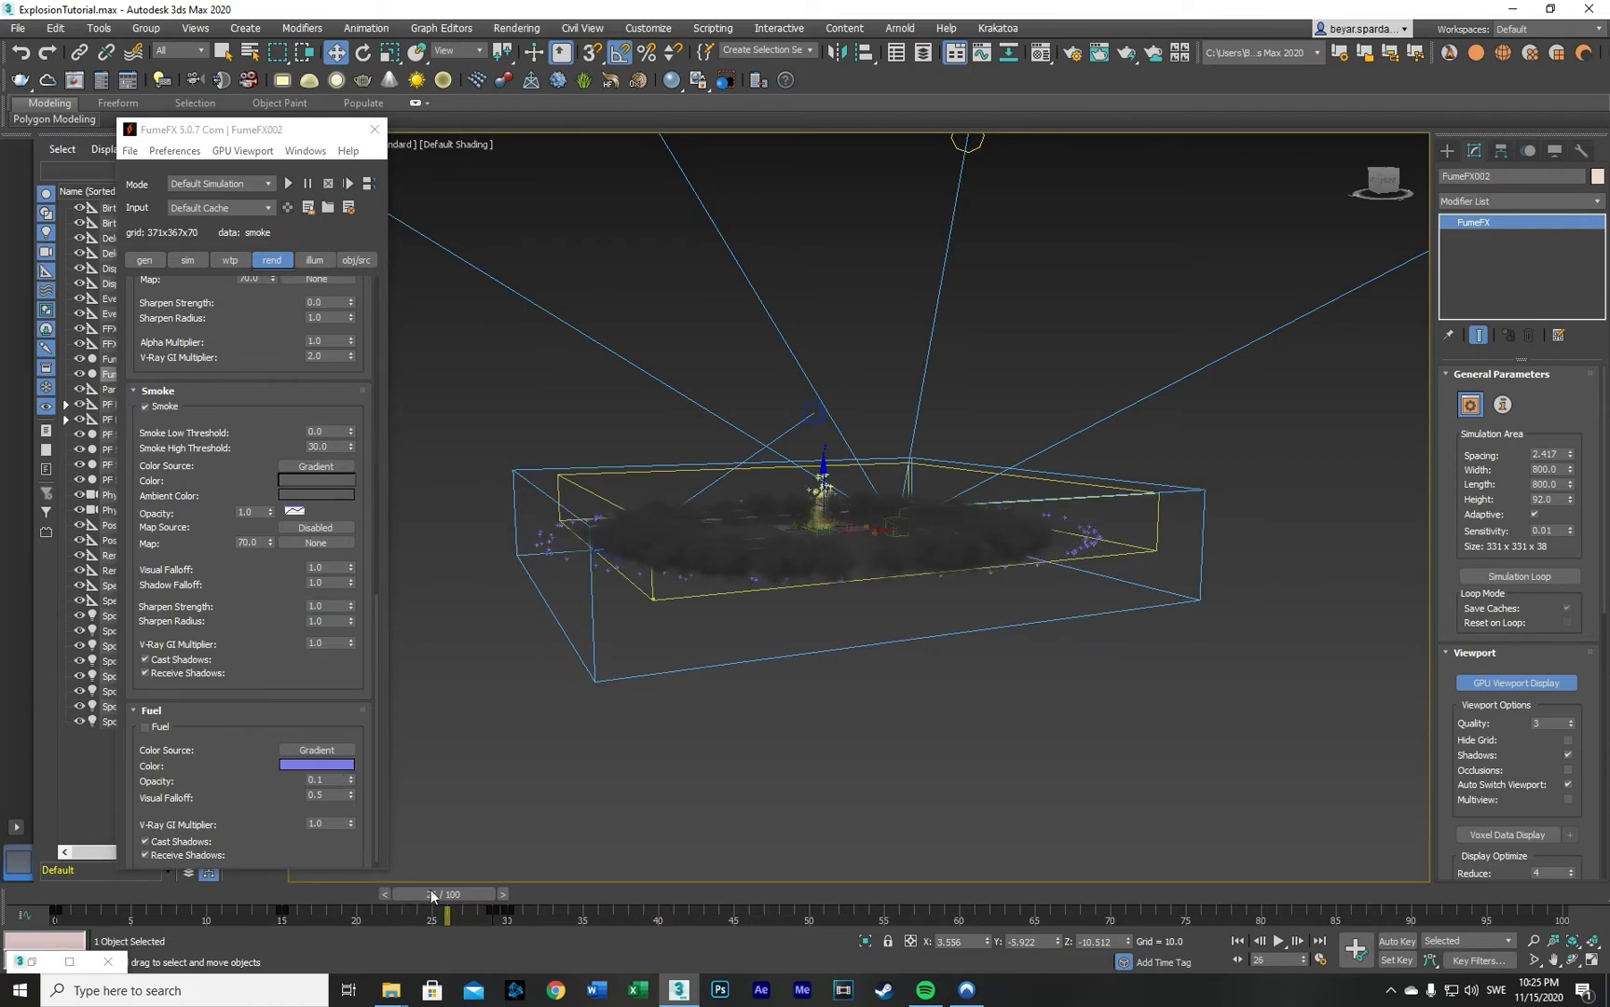
click(385, 893)
drag(385, 893, 707, 831)
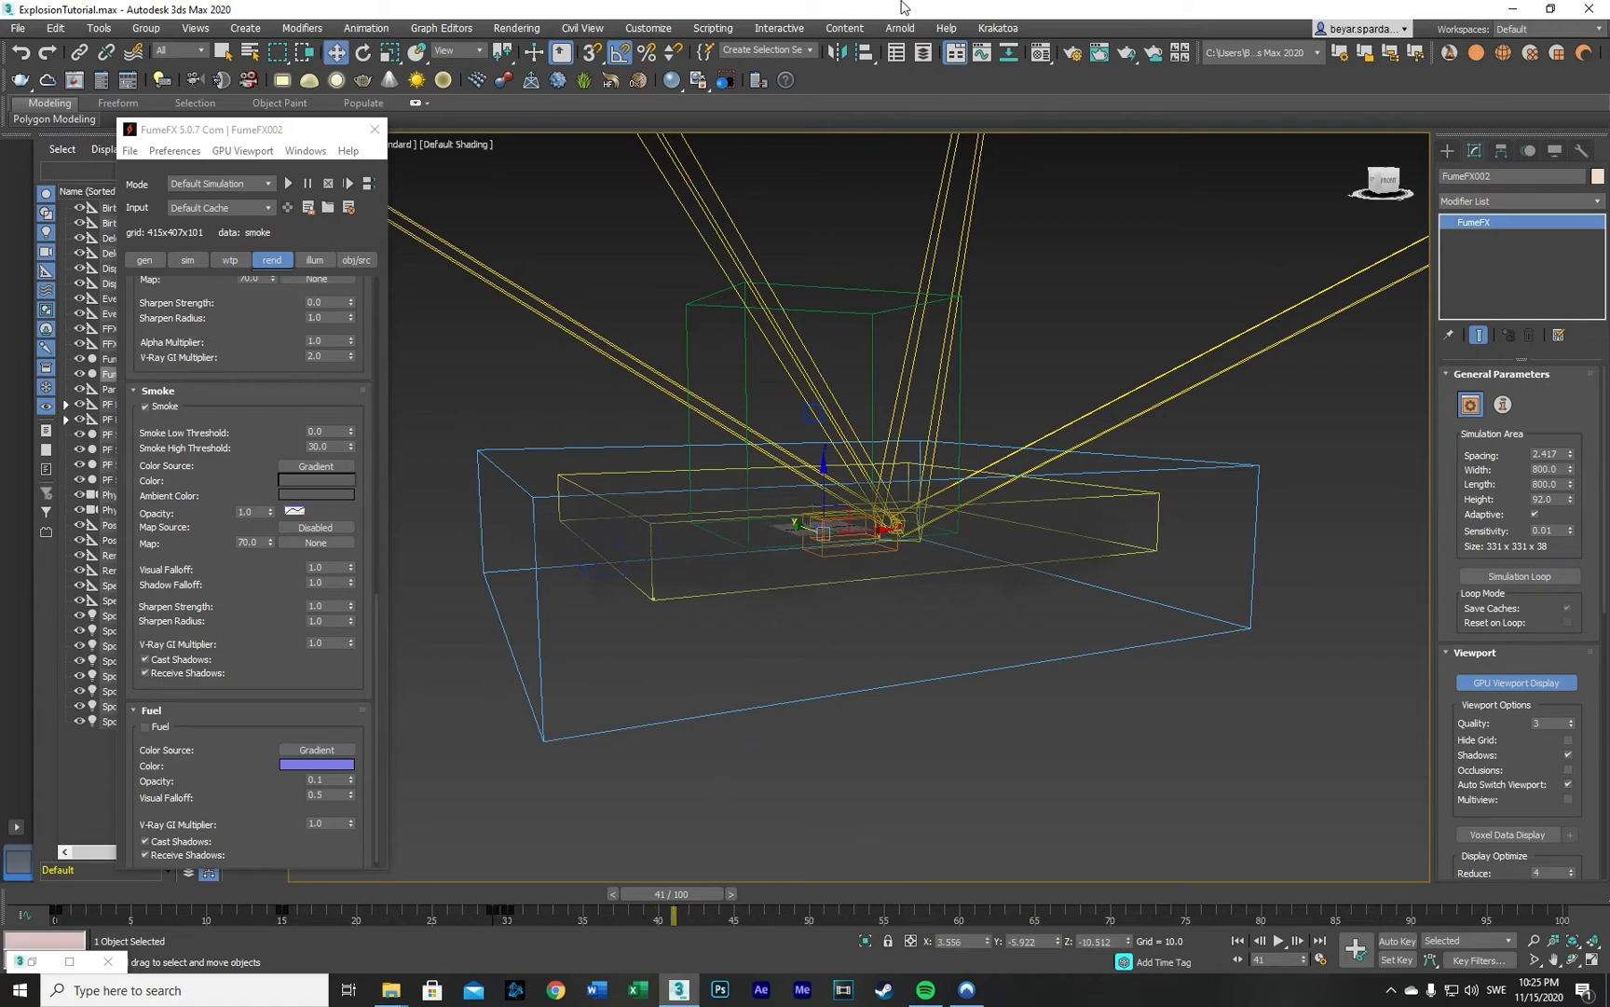
key(w)
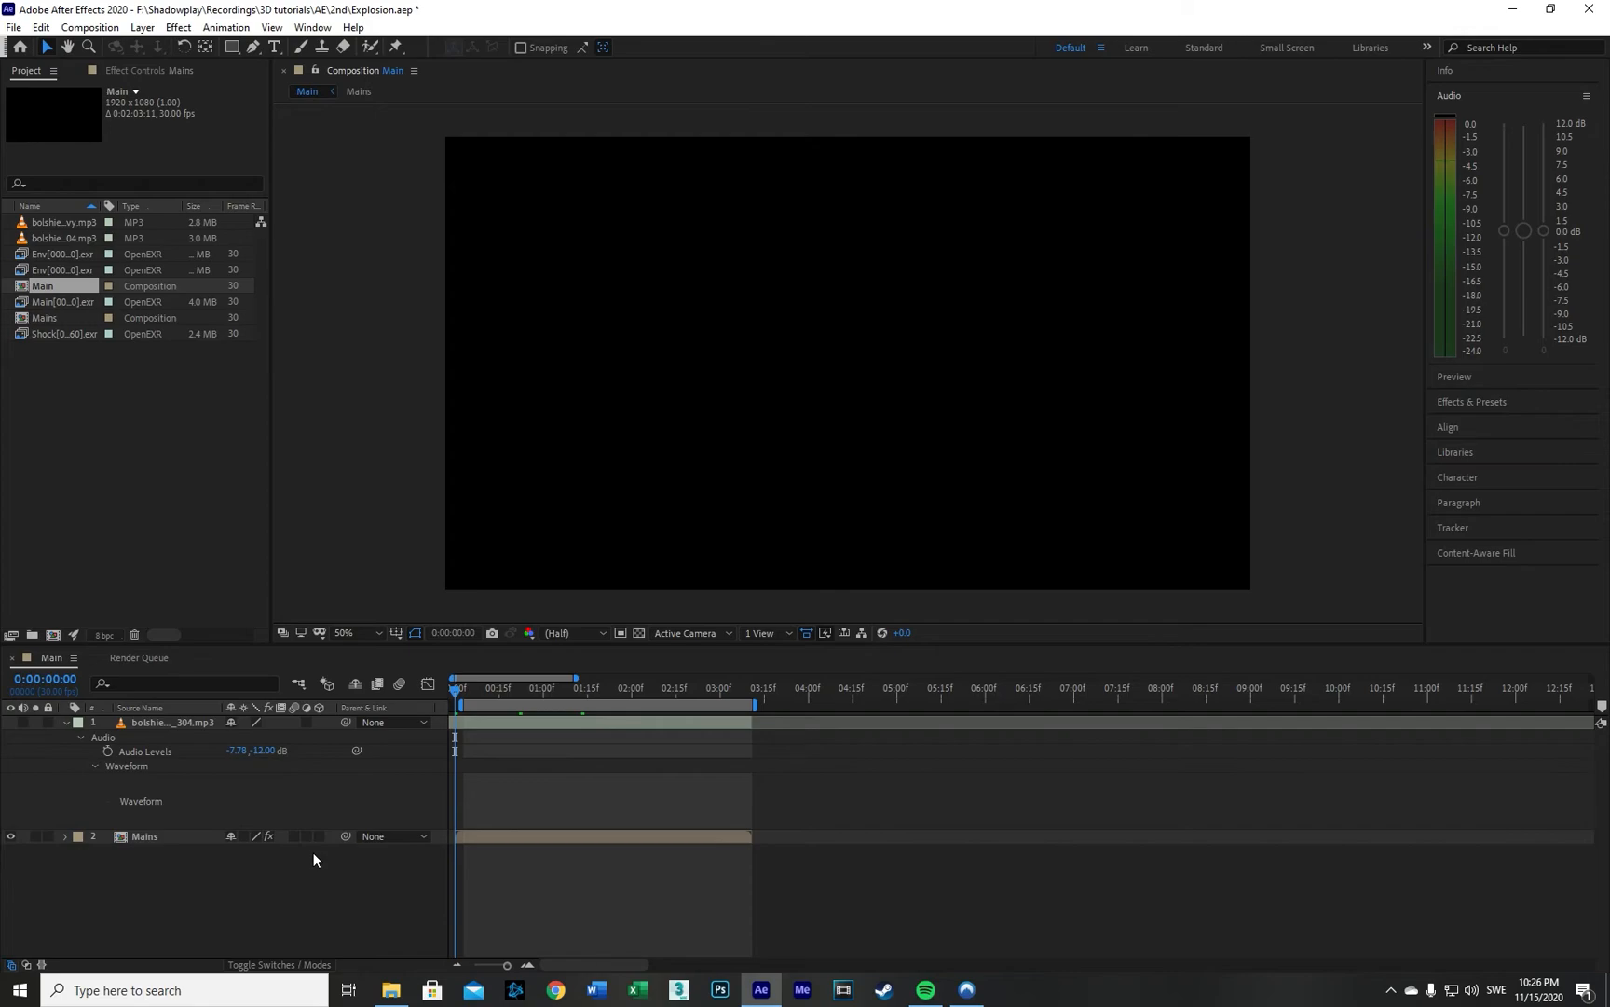
Step: Shift the Main composition's work area to the timeline start, and open the nested Mains composition after reviewing the EXR sequences
drag(472, 704, 463, 704)
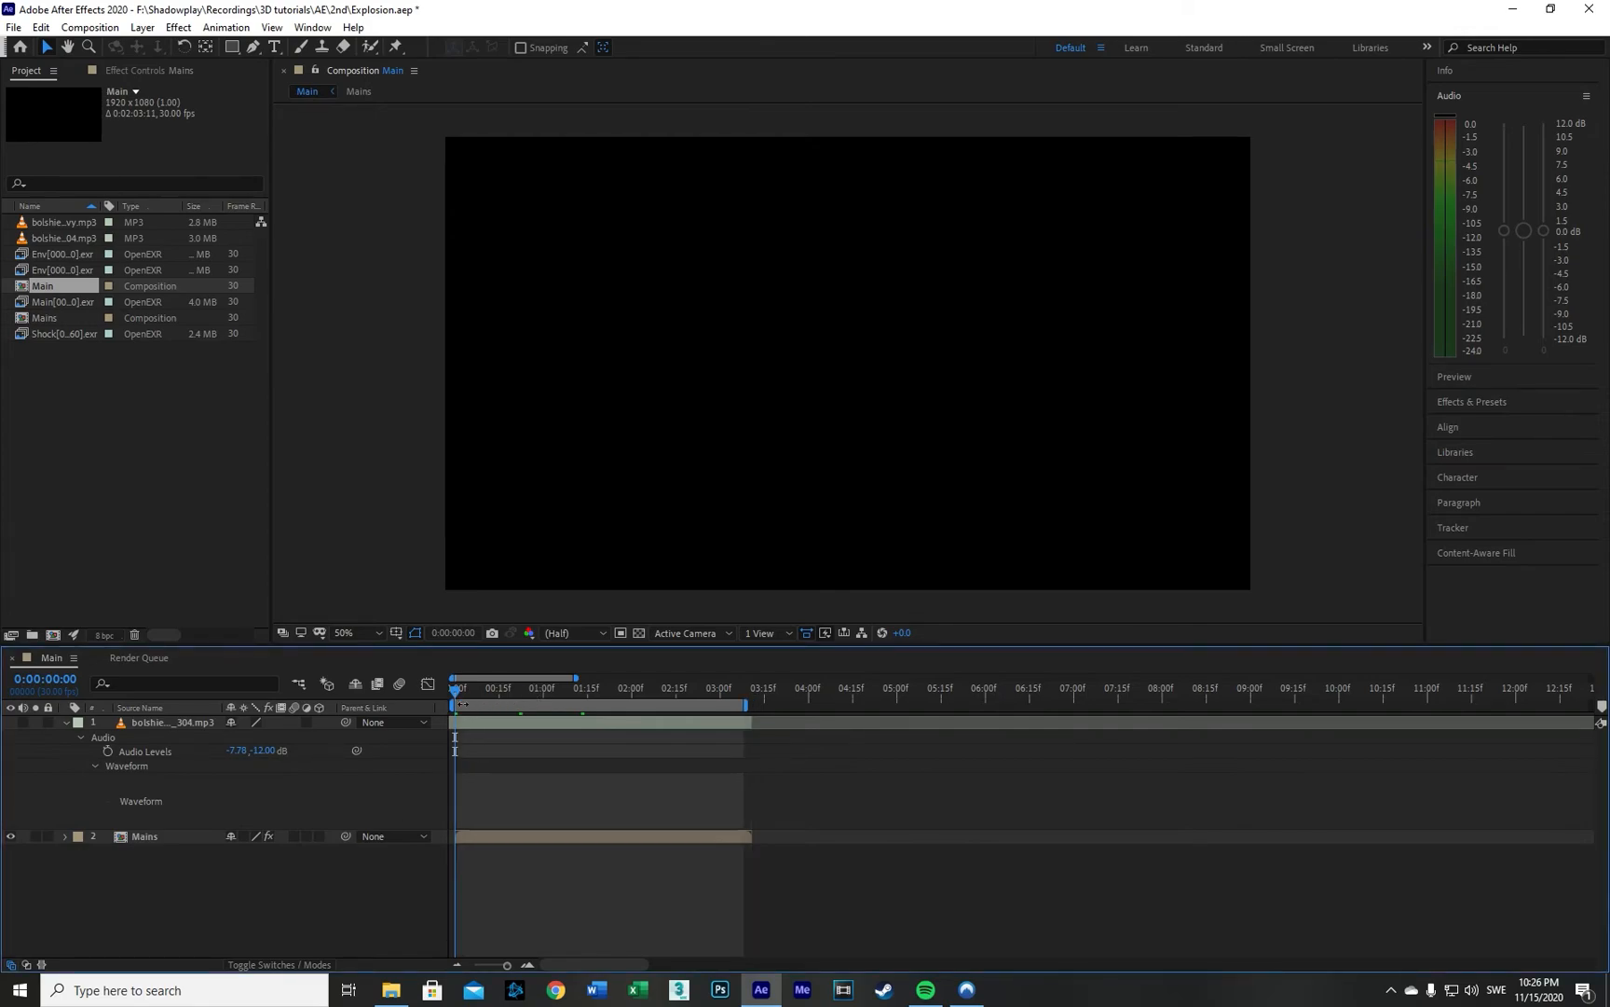
click(55, 253)
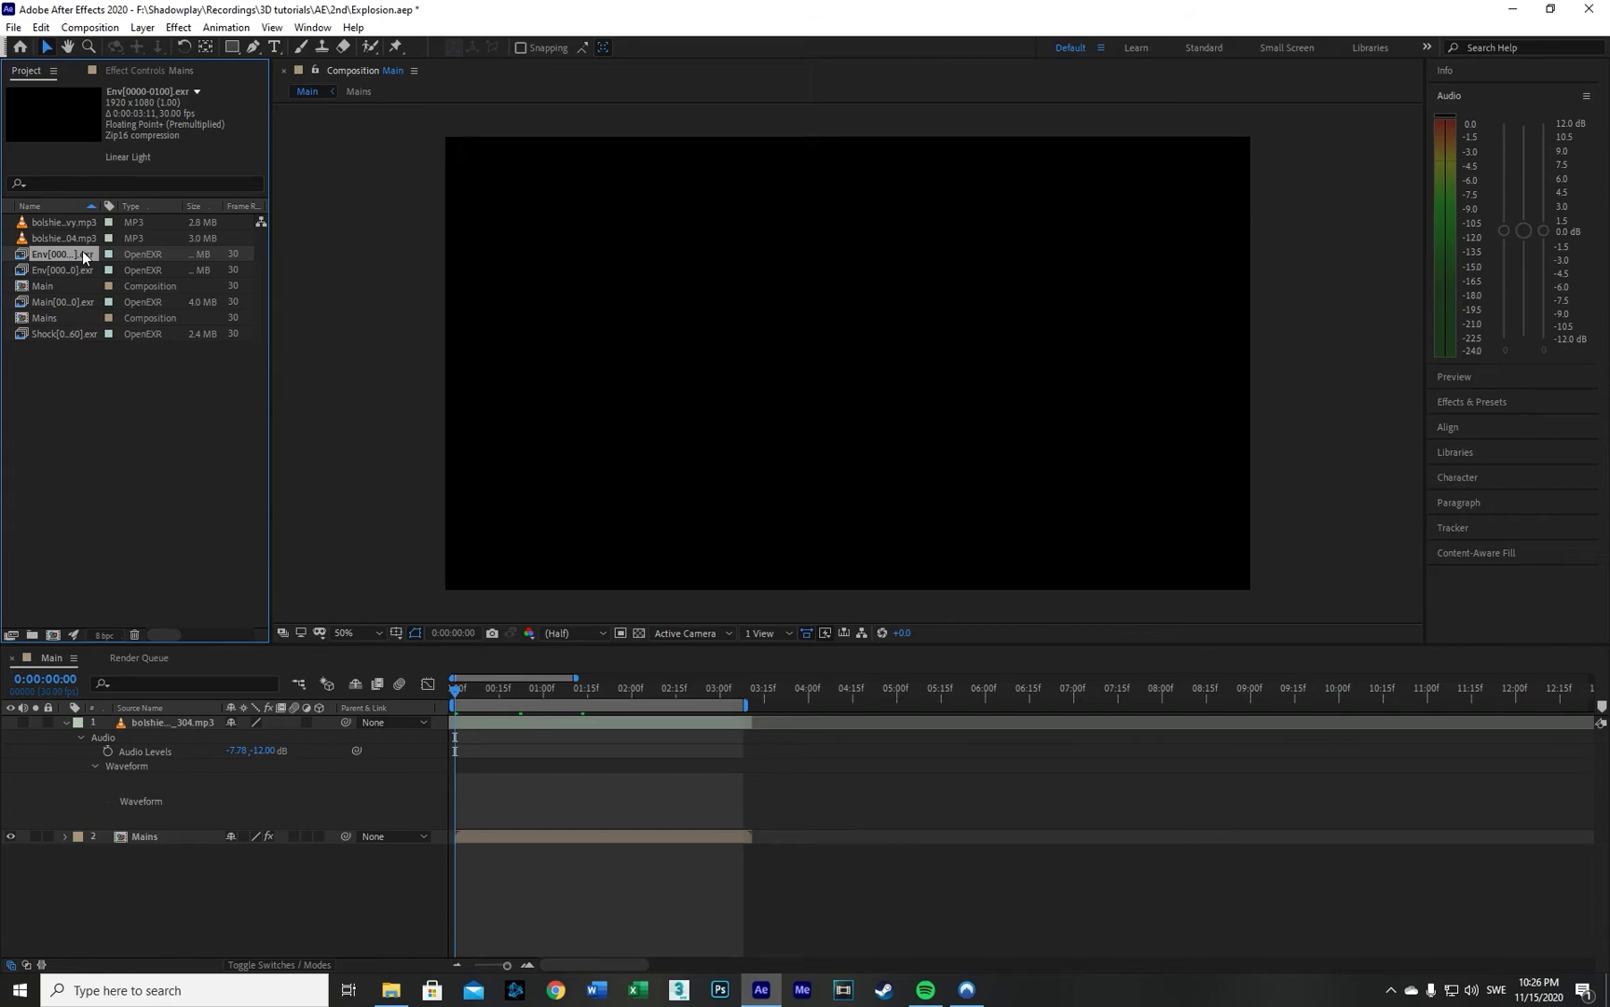
click(65, 284)
click(73, 302)
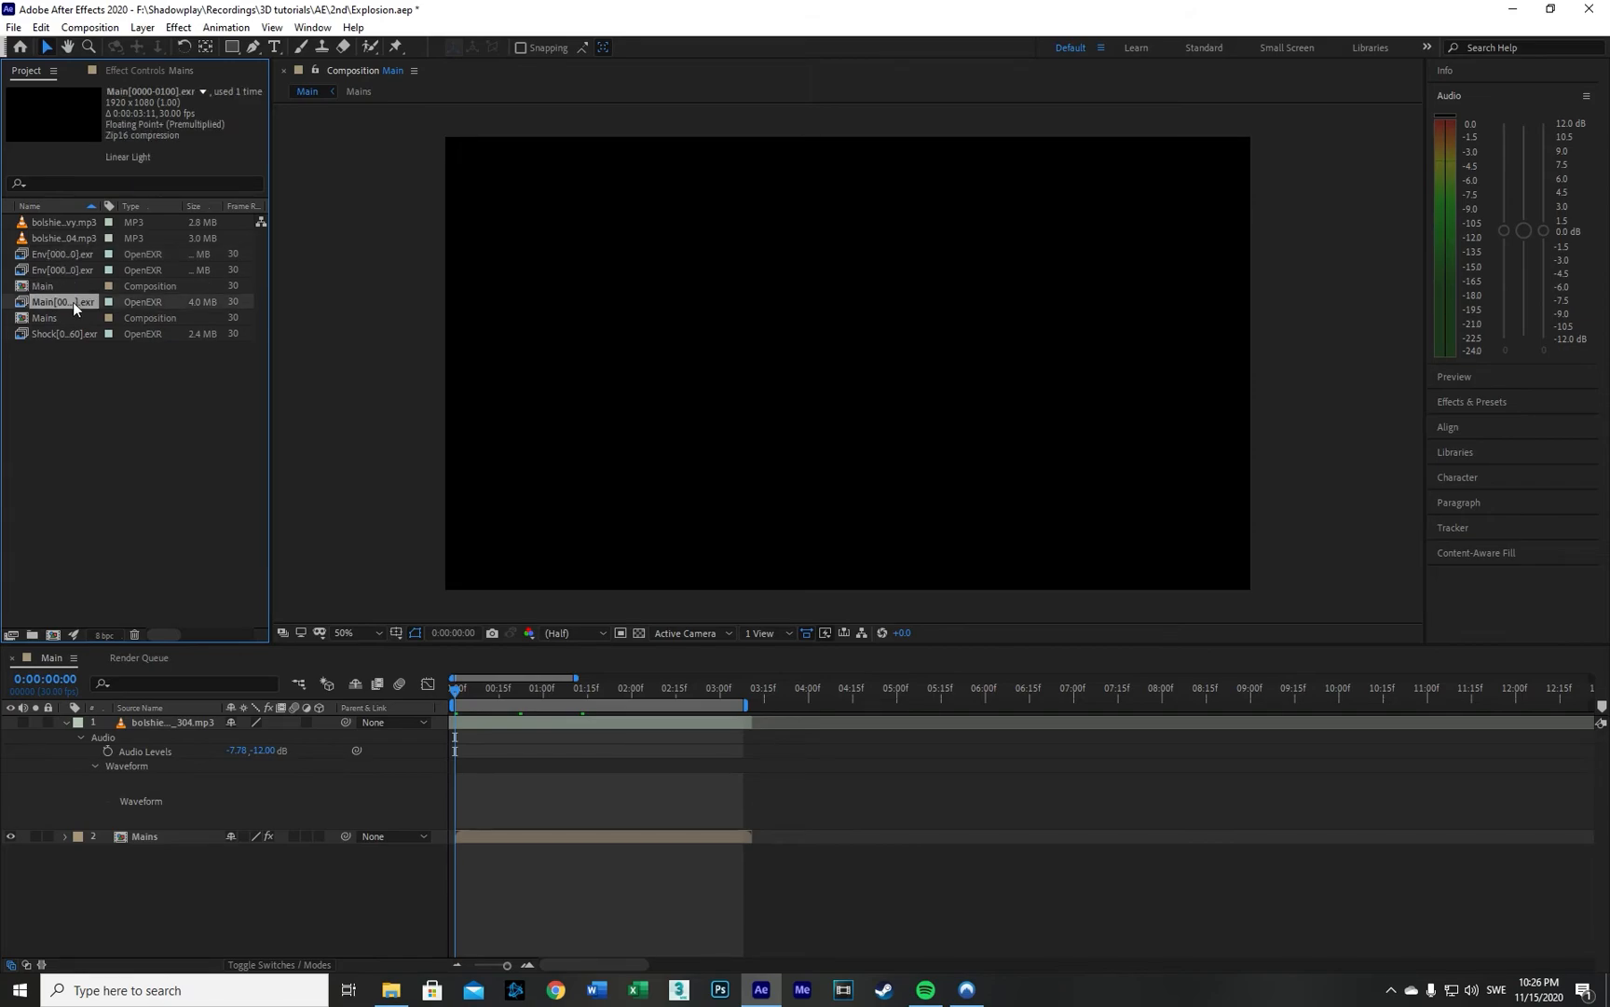
click(43, 333)
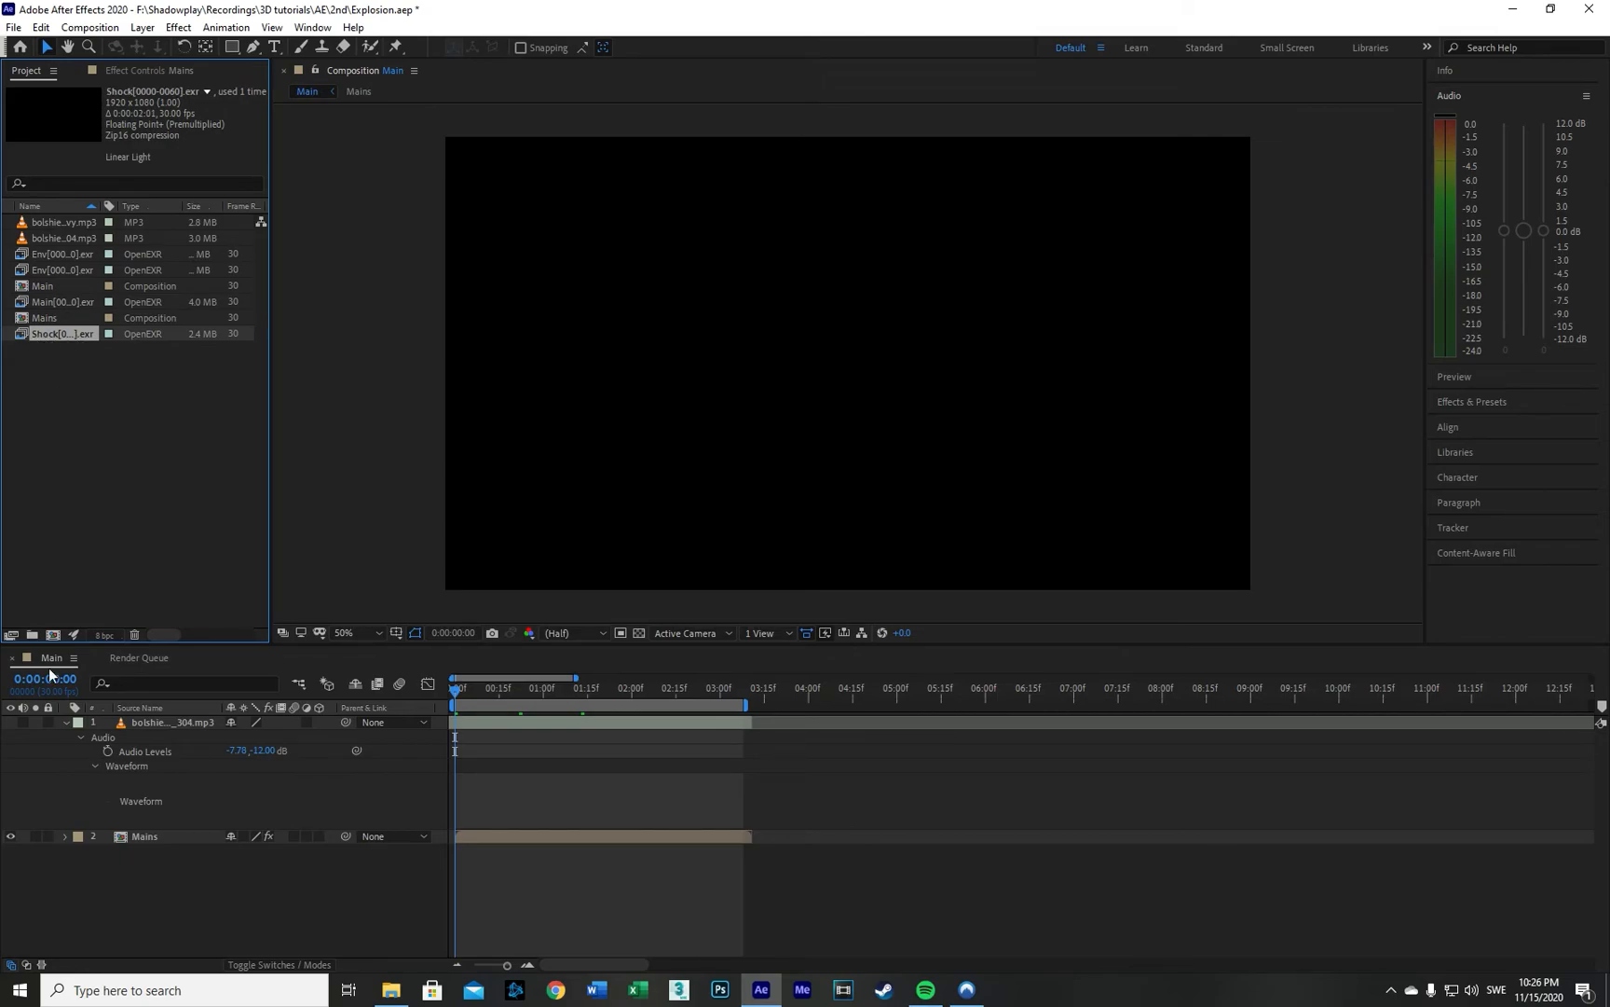
double_click(151, 837)
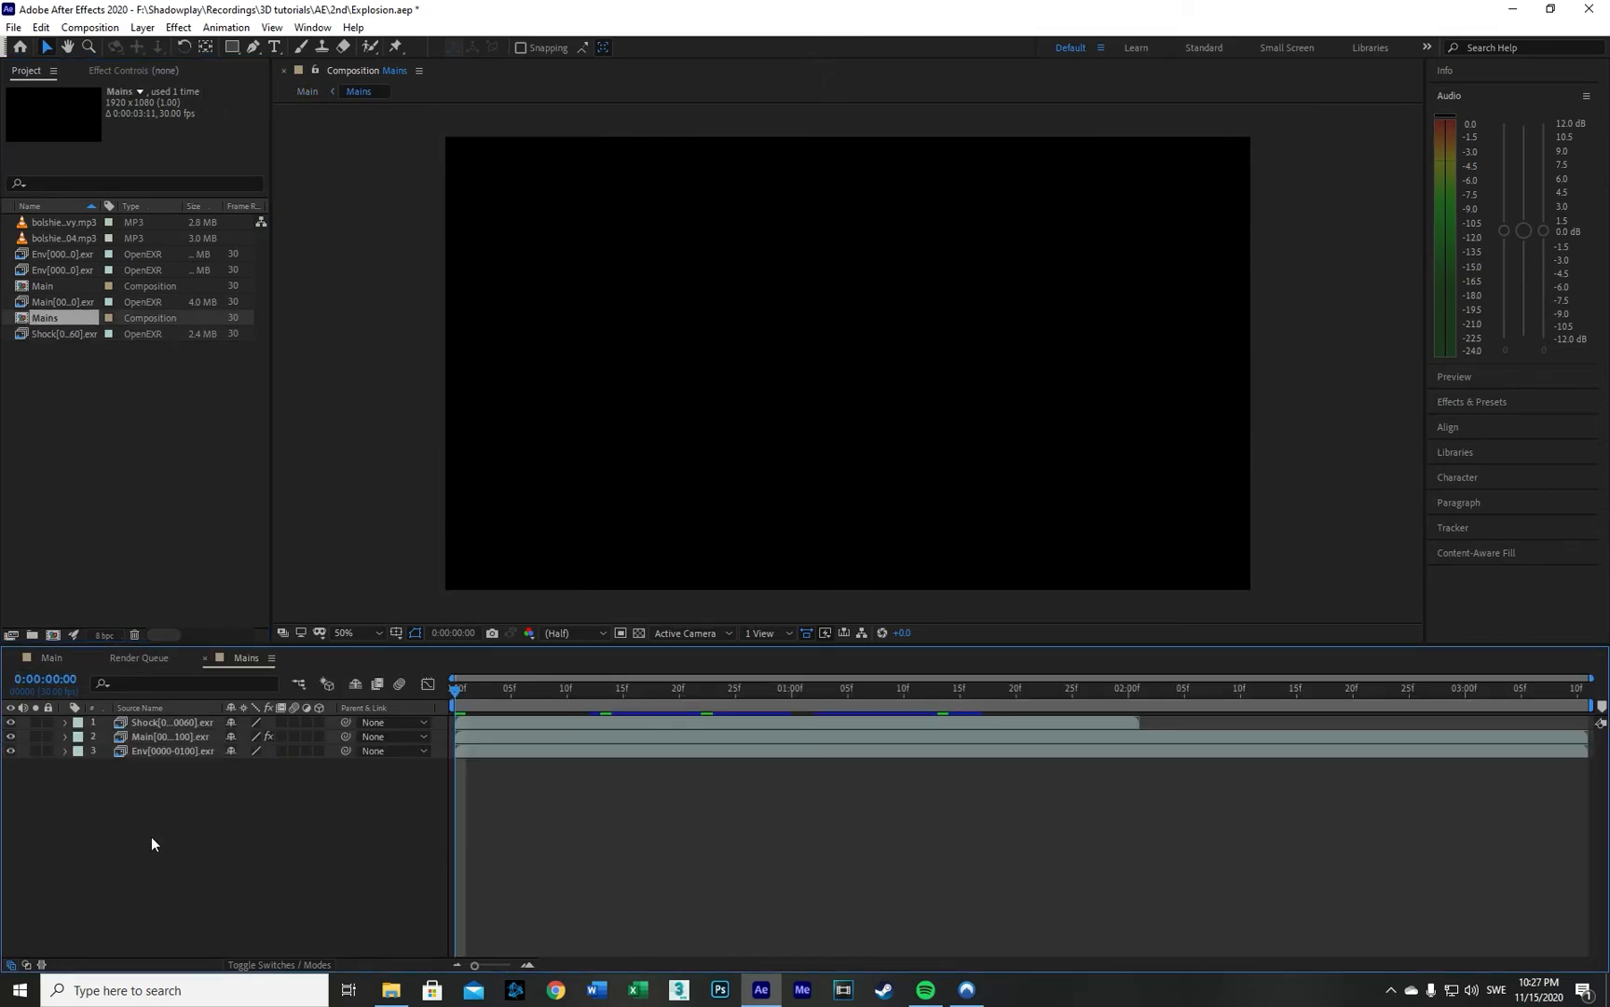
Step: Examine the Shock, Main and Env sequence layers stacked in the Mains composition
click(147, 722)
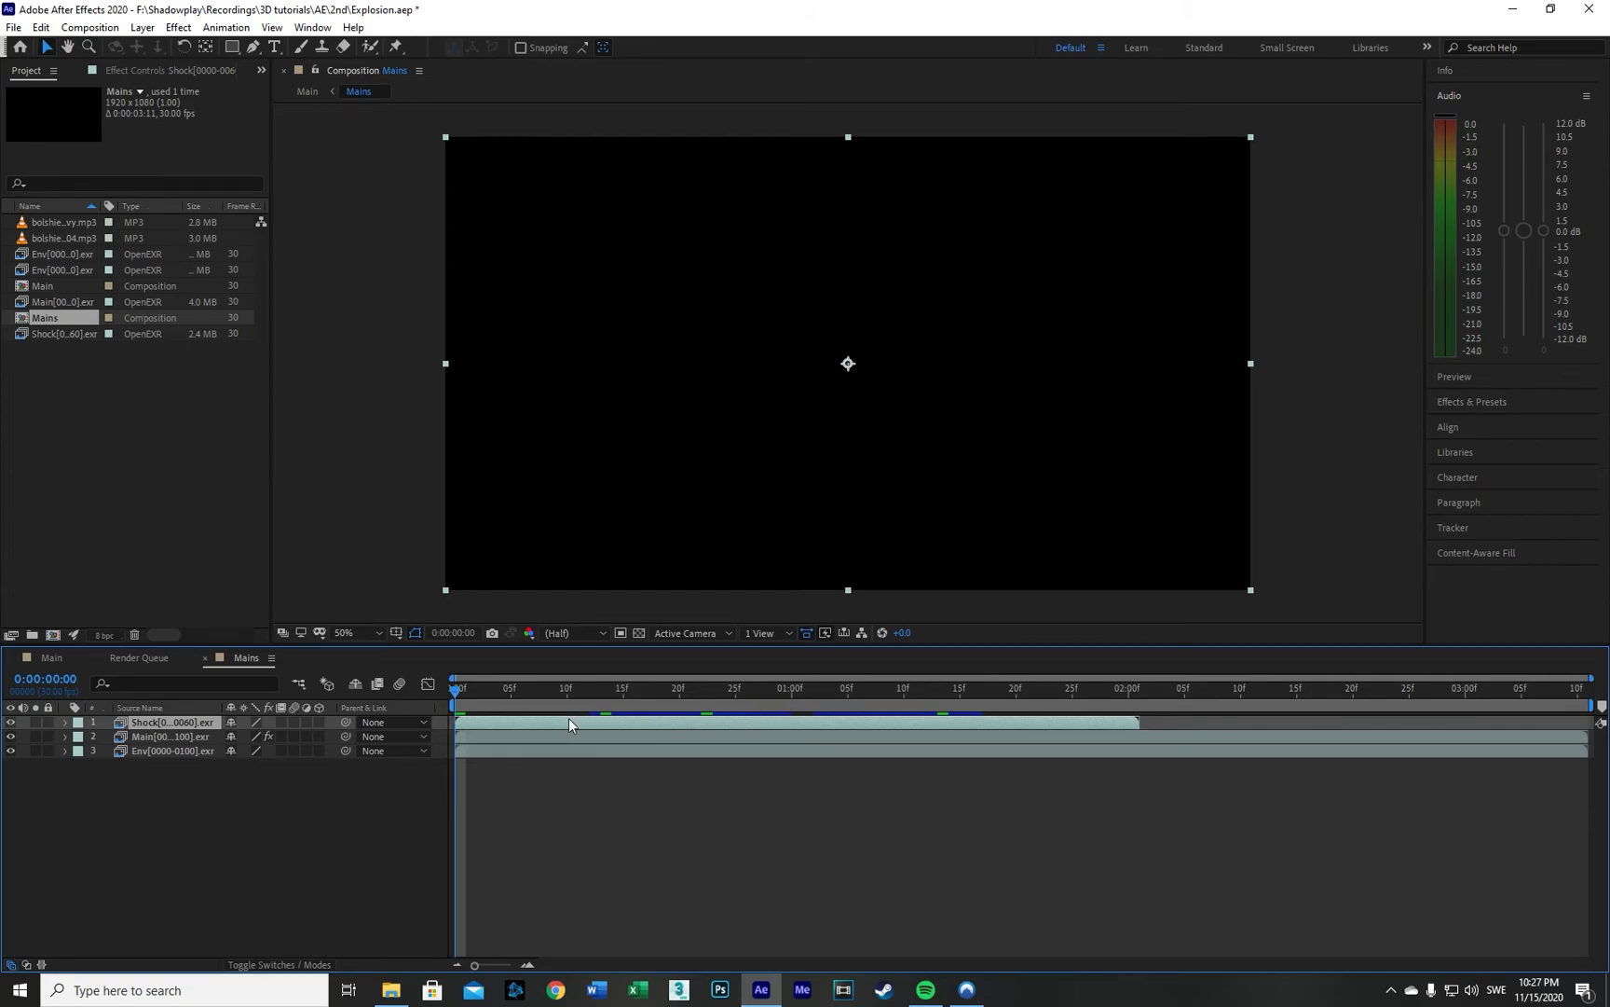
click(152, 737)
click(155, 749)
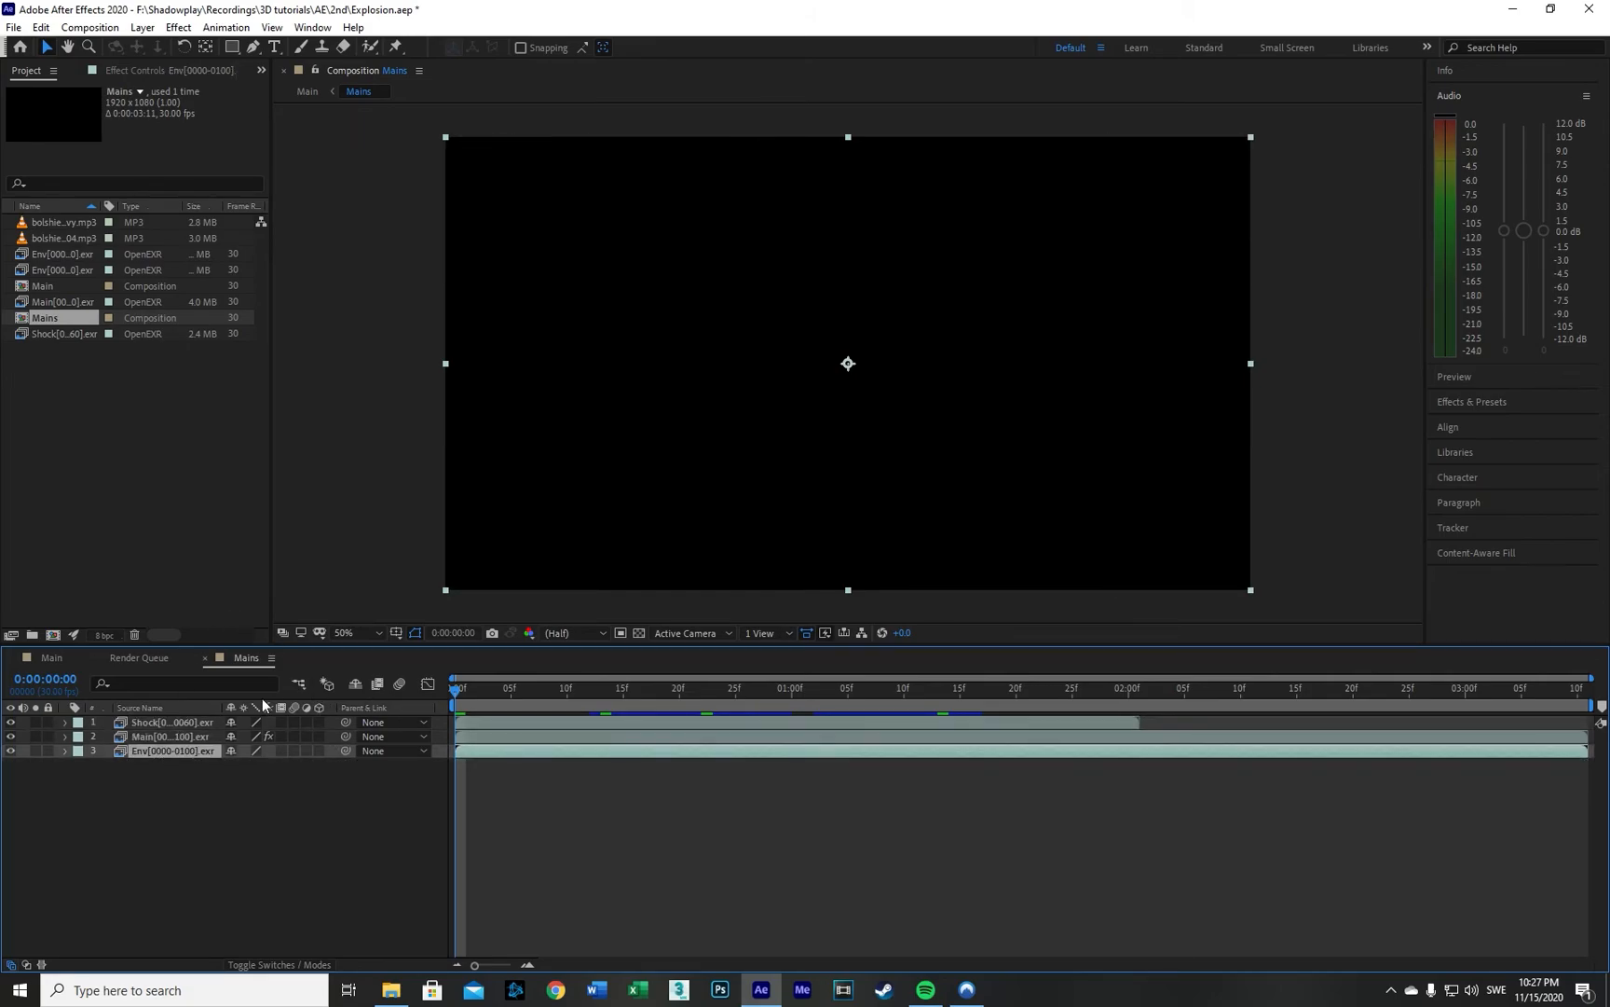
click(146, 722)
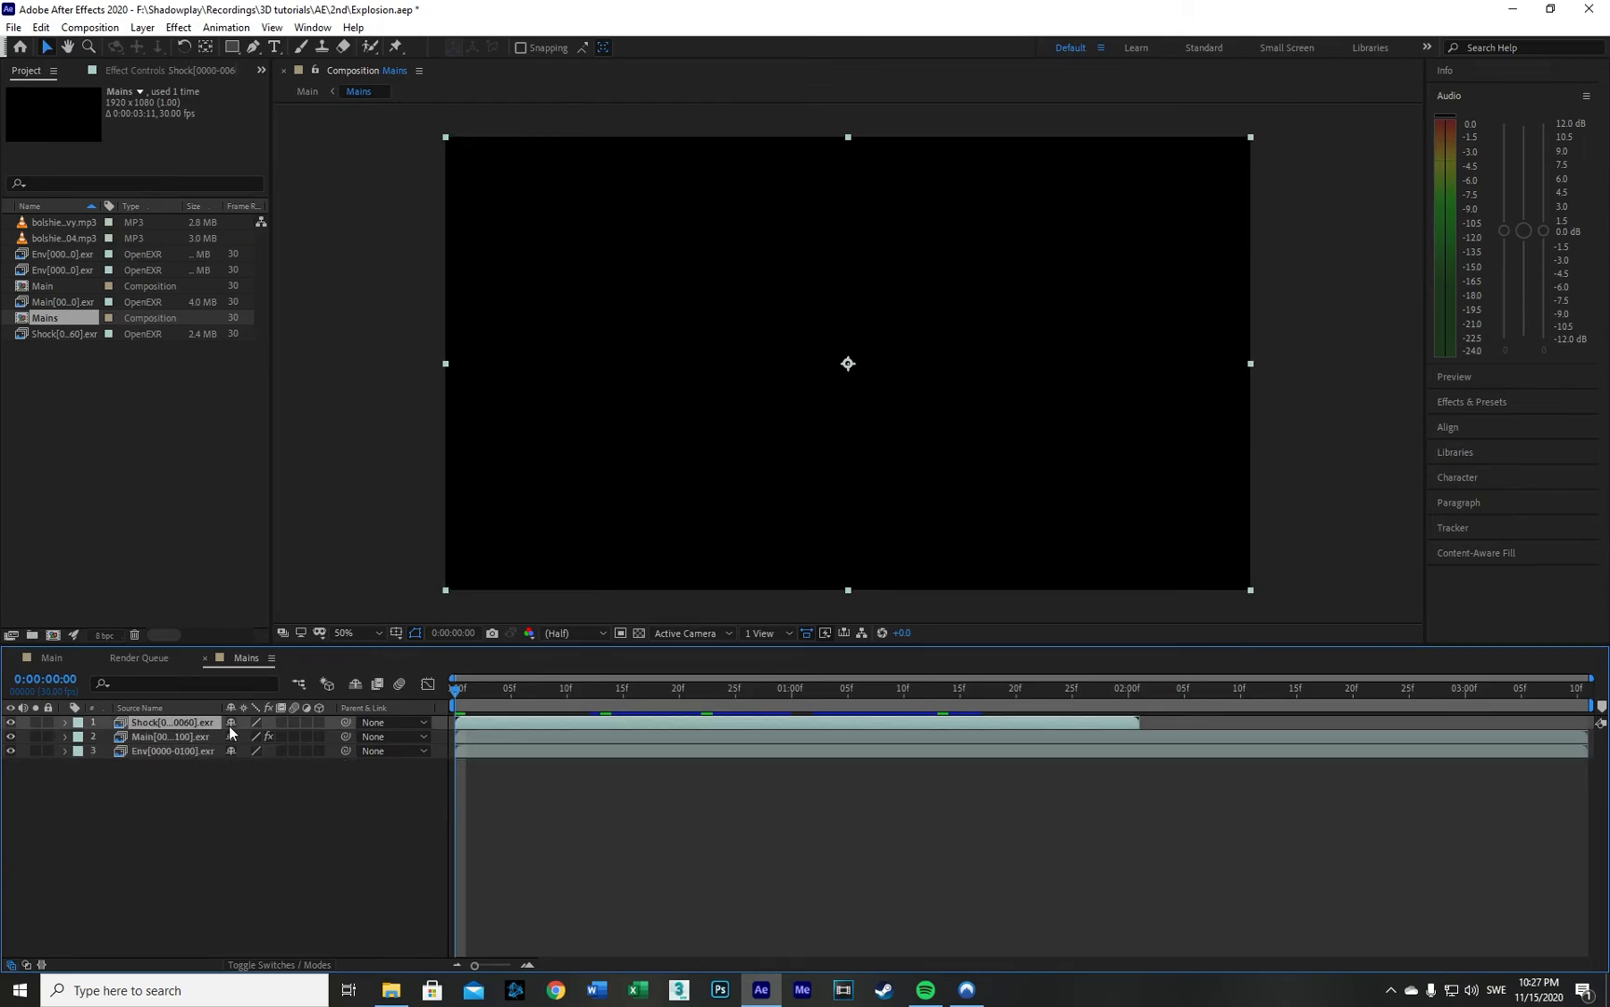
click(130, 737)
click(131, 722)
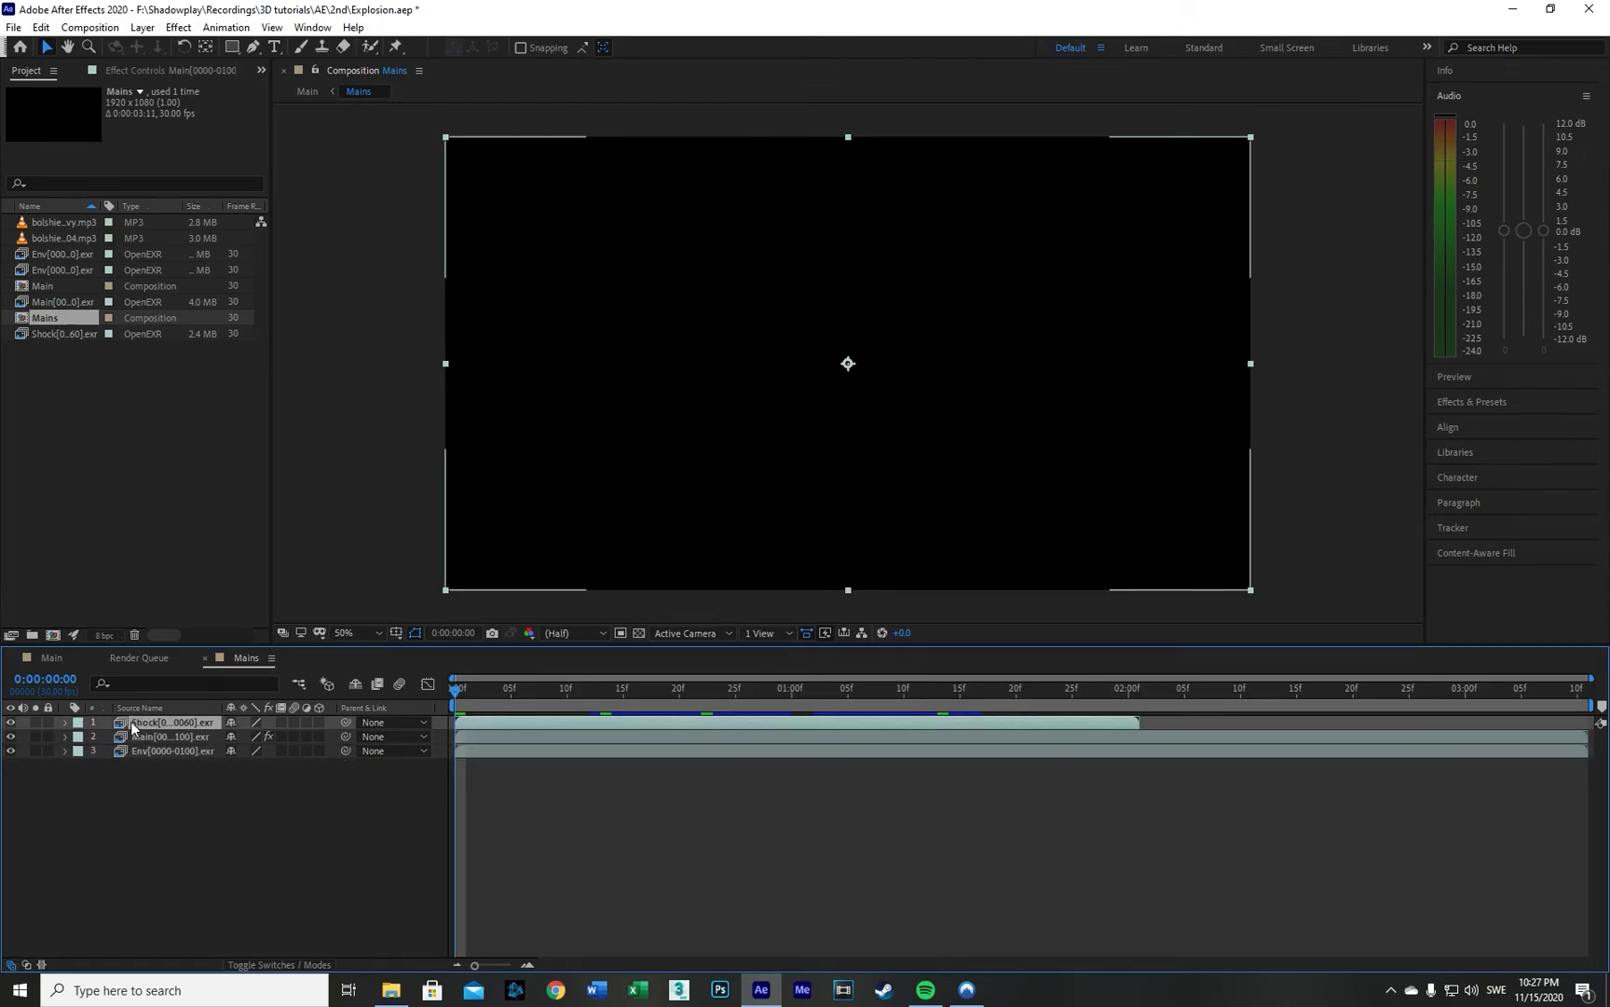
click(156, 751)
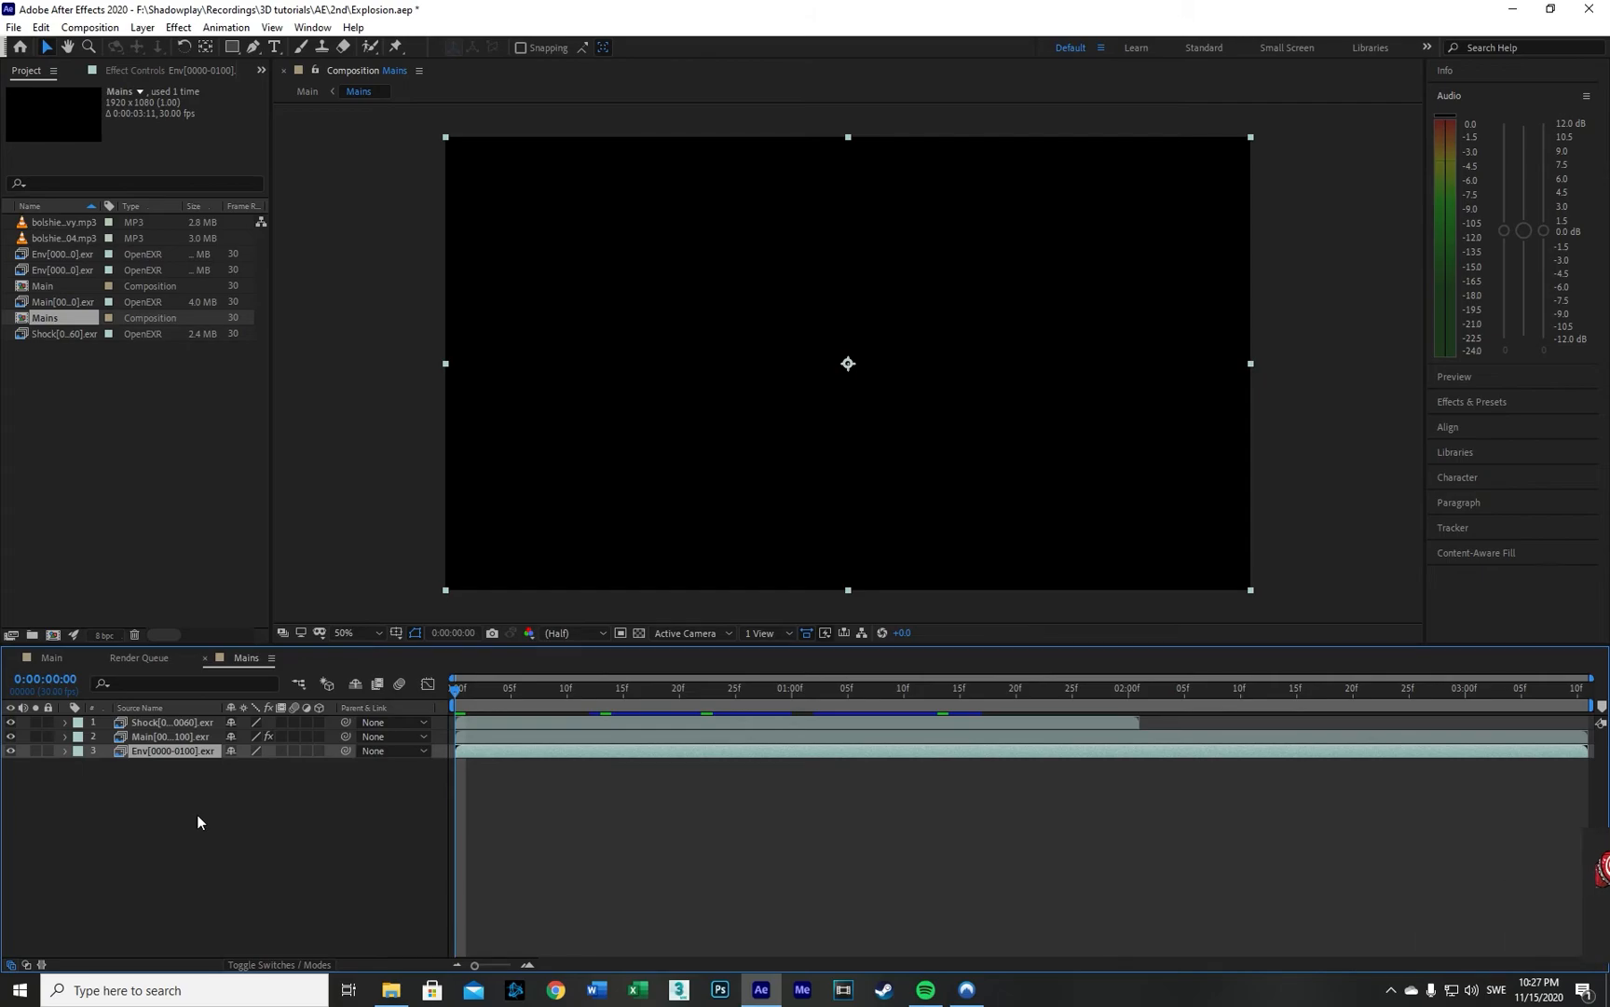
click(152, 723)
click(152, 738)
click(161, 751)
click(155, 724)
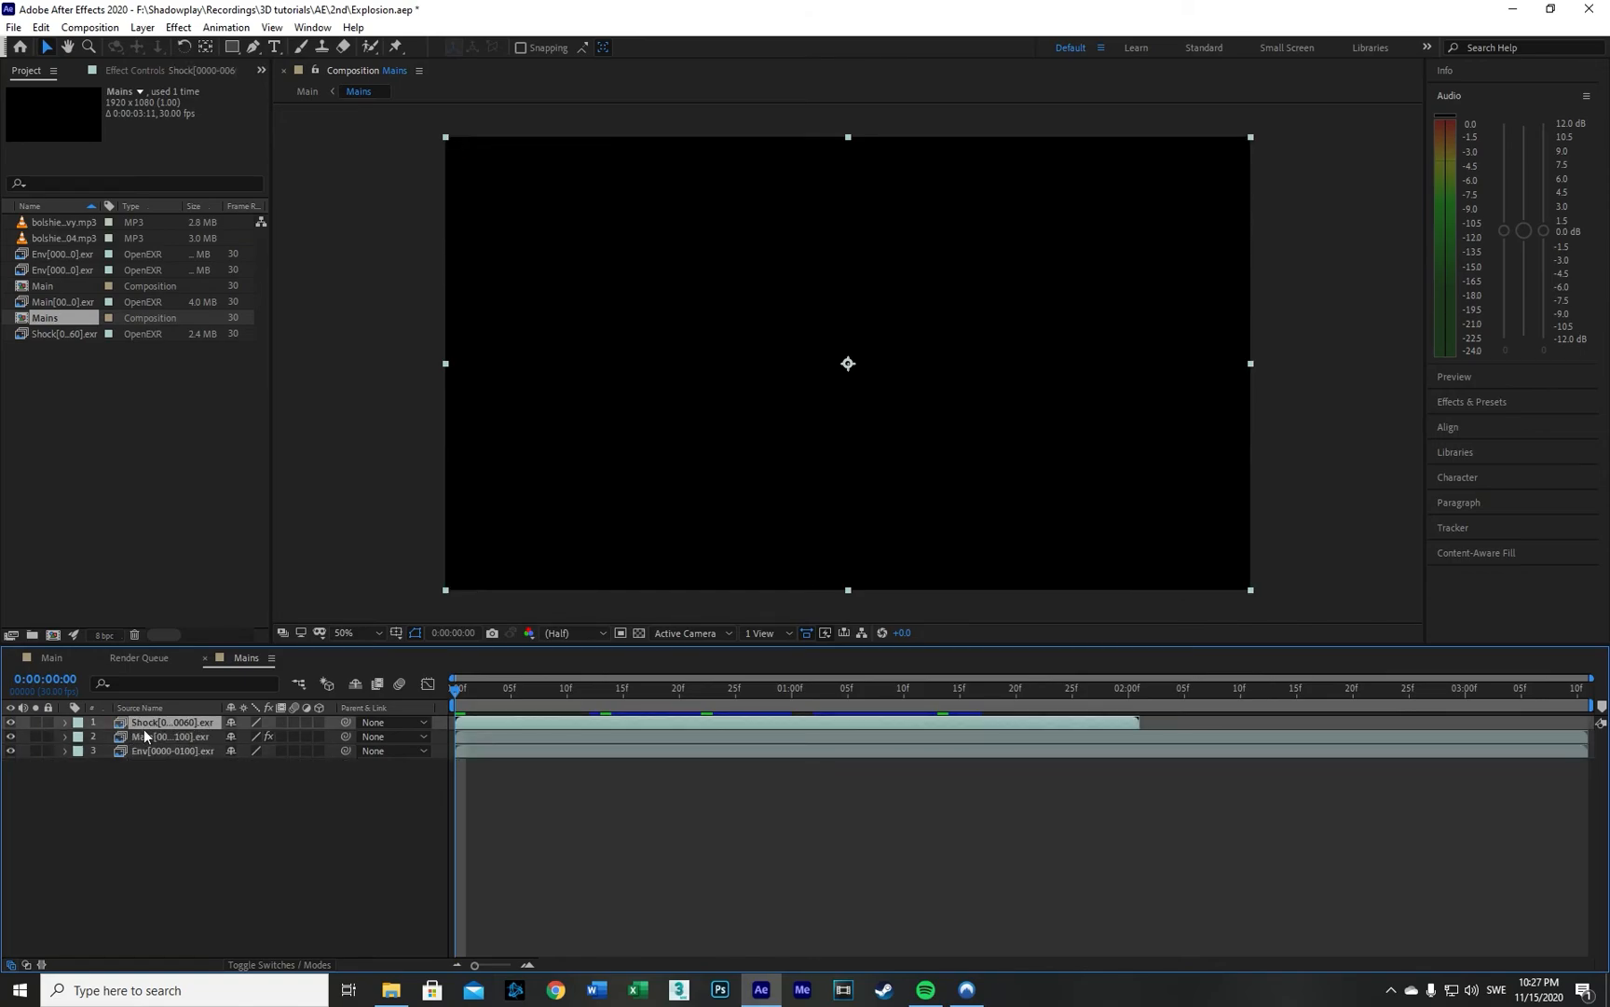
click(133, 738)
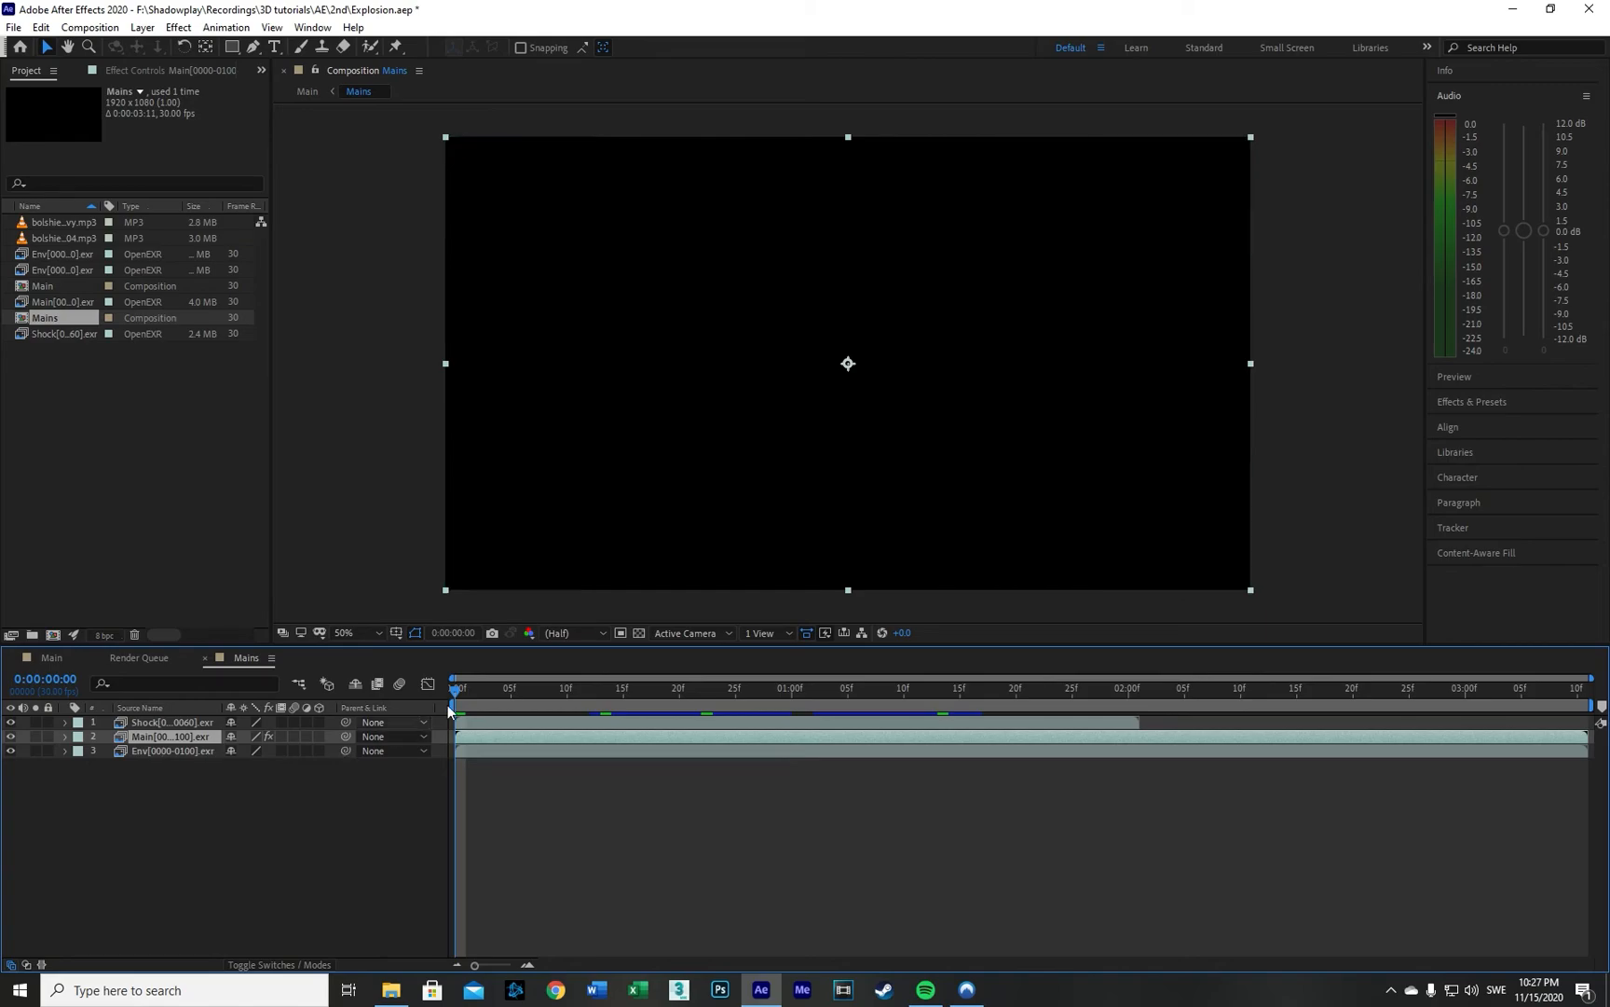
Step: Hide the Main and Env layers and preview the Shock layer alone, with the work area ending at about 1:22
click(12, 736)
click(16, 750)
click(14, 749)
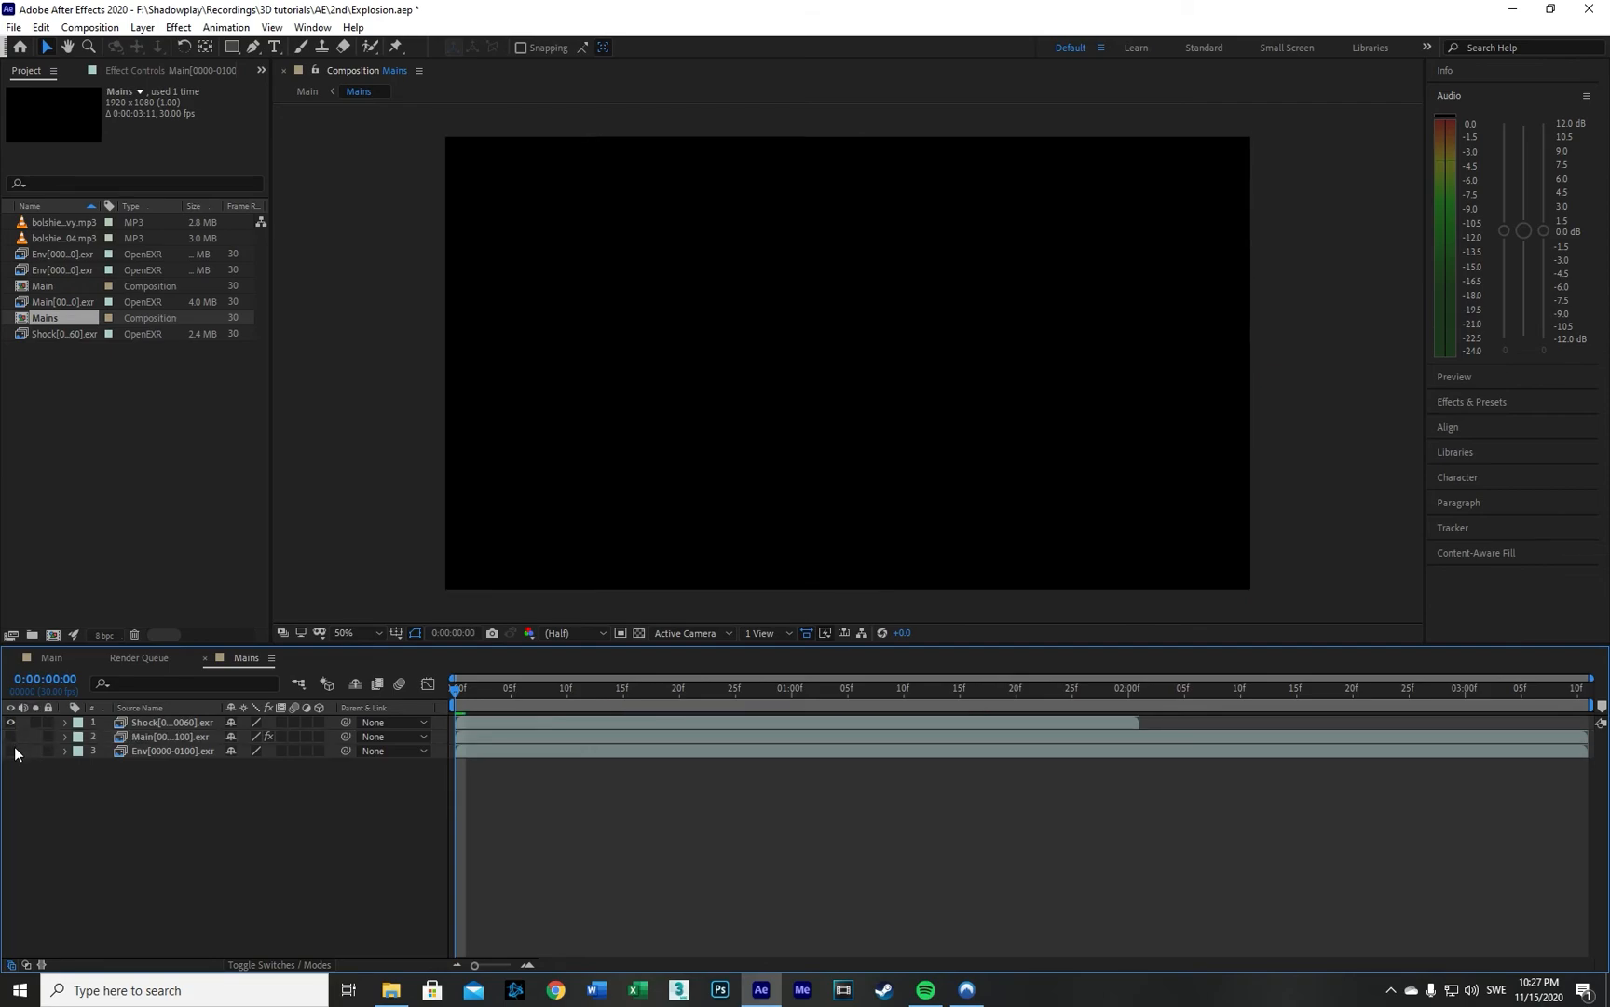
key(space)
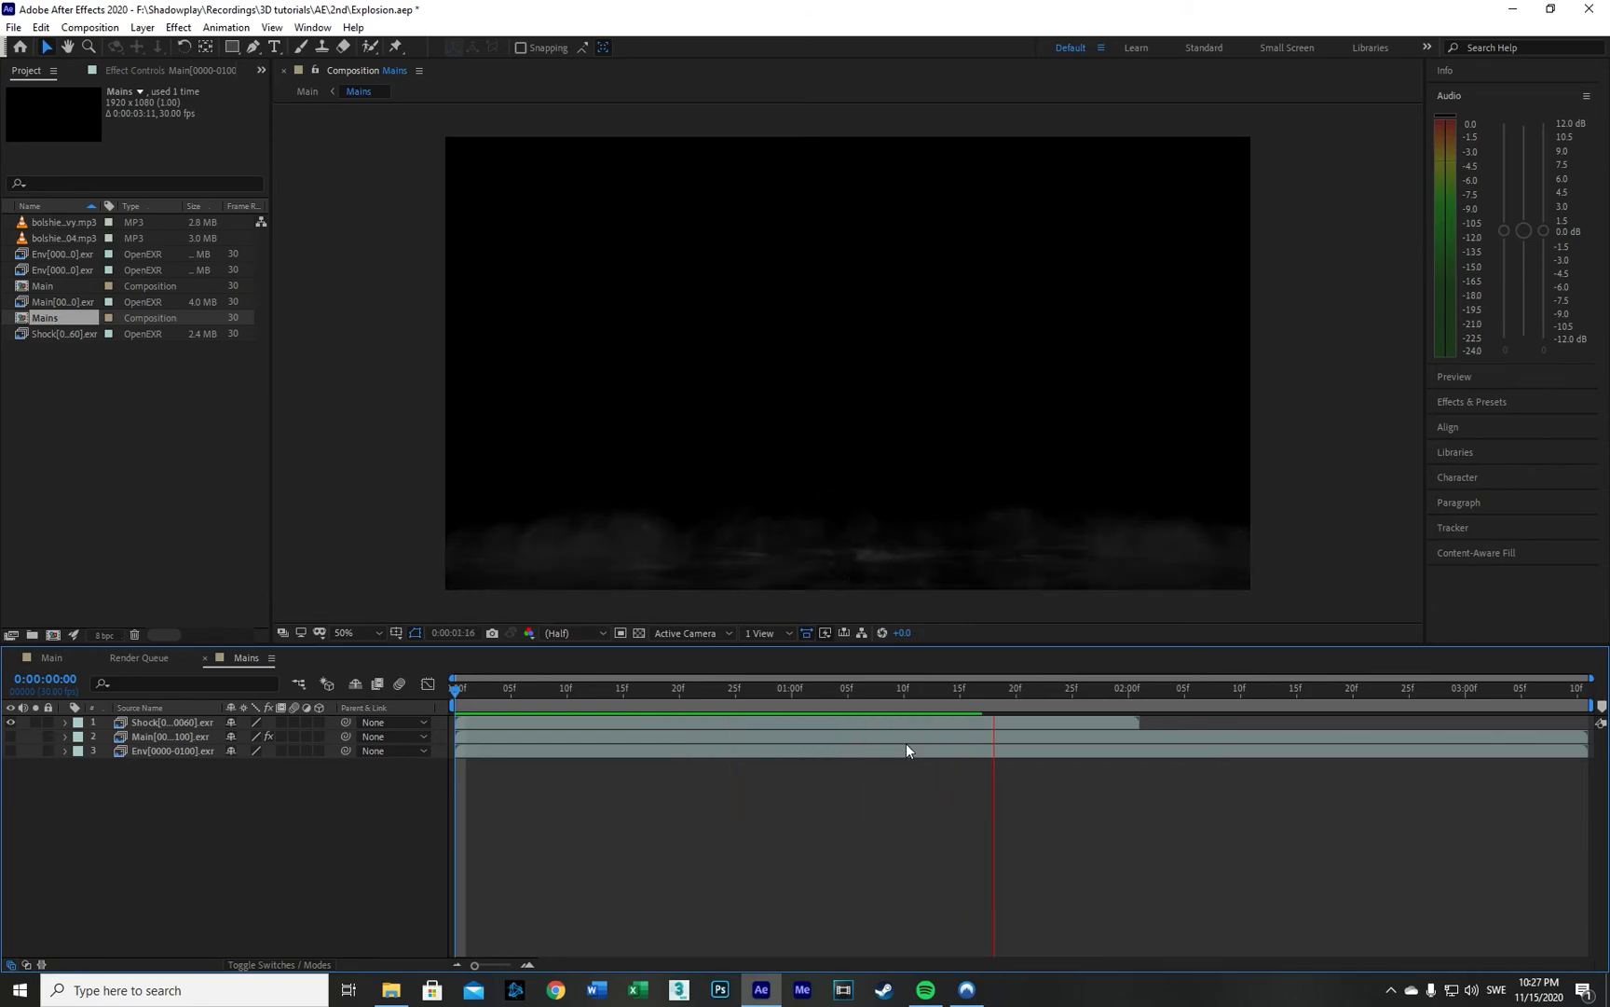
key(space)
drag(1590, 716, 1044, 709)
key(space)
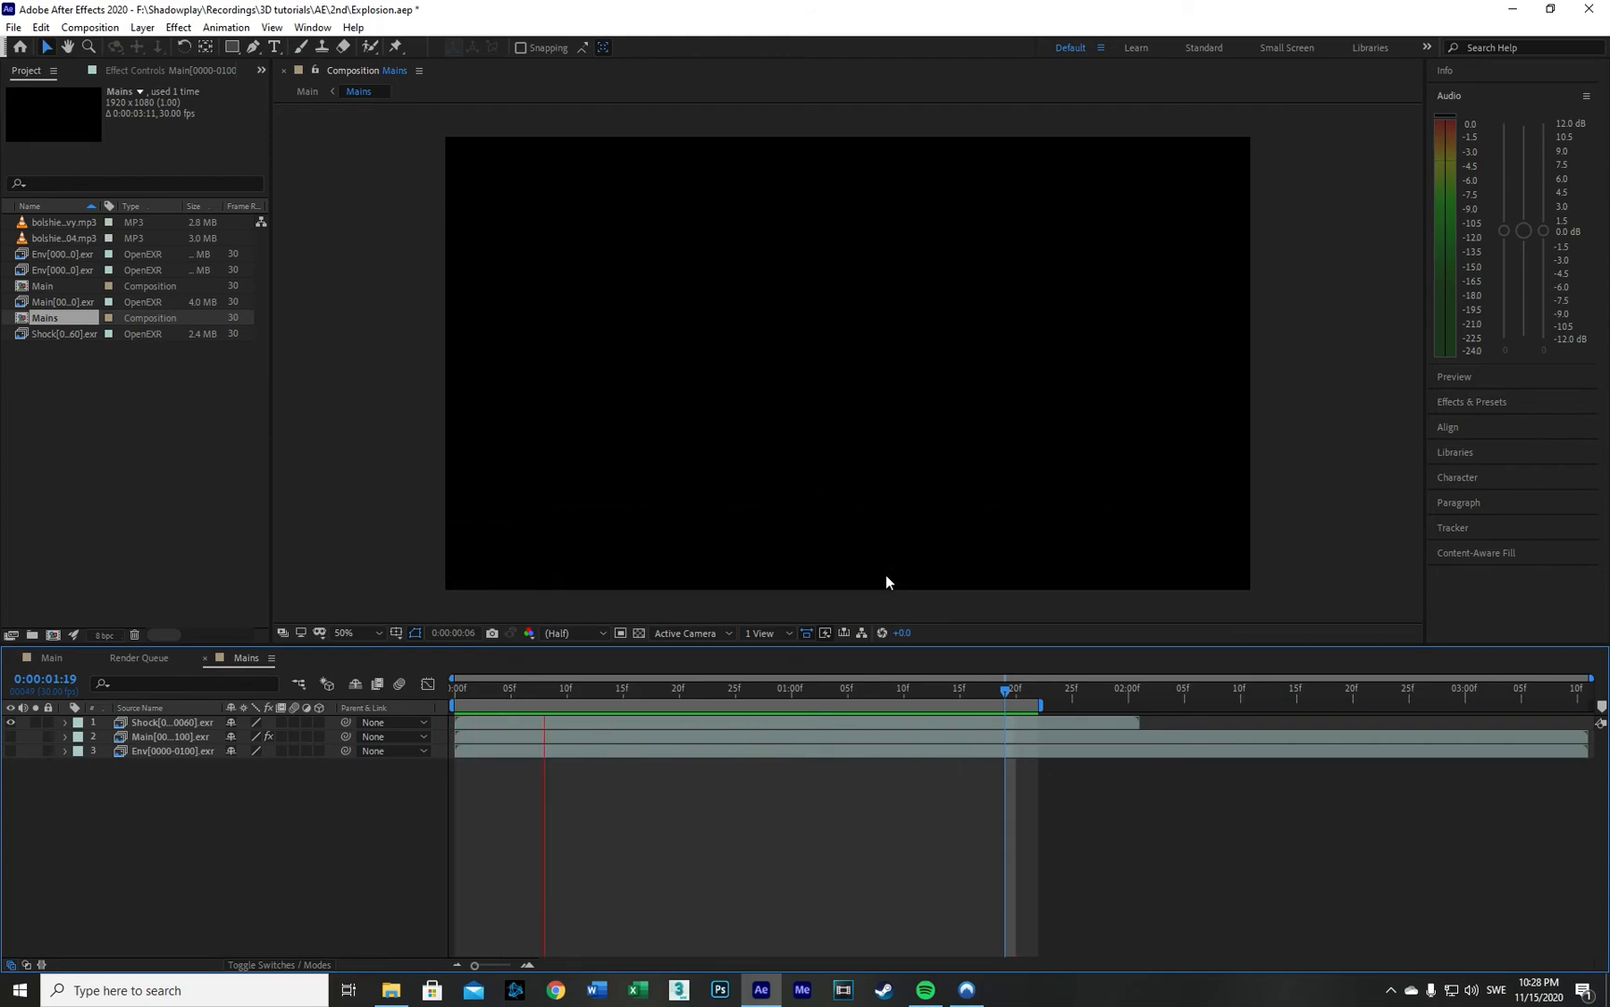
key(space)
Step: Show the Main layer again and preview it with the Shock layer, extending the work area to the composition's full length
click(10, 736)
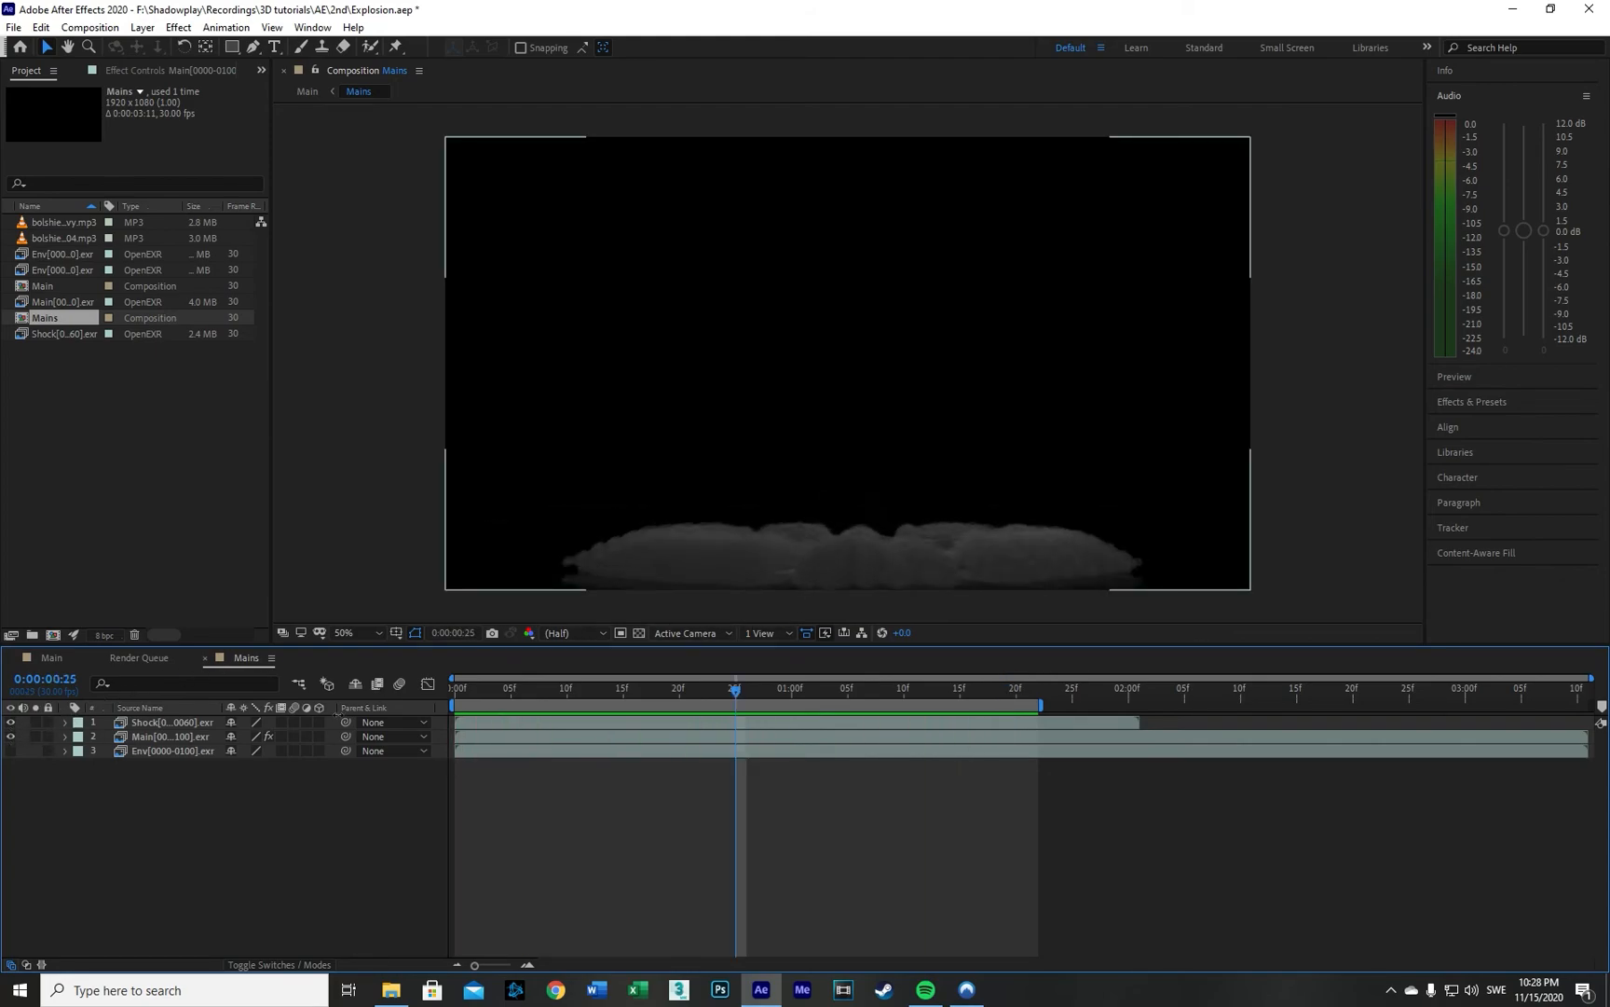
drag(484, 686, 407, 692)
key(space)
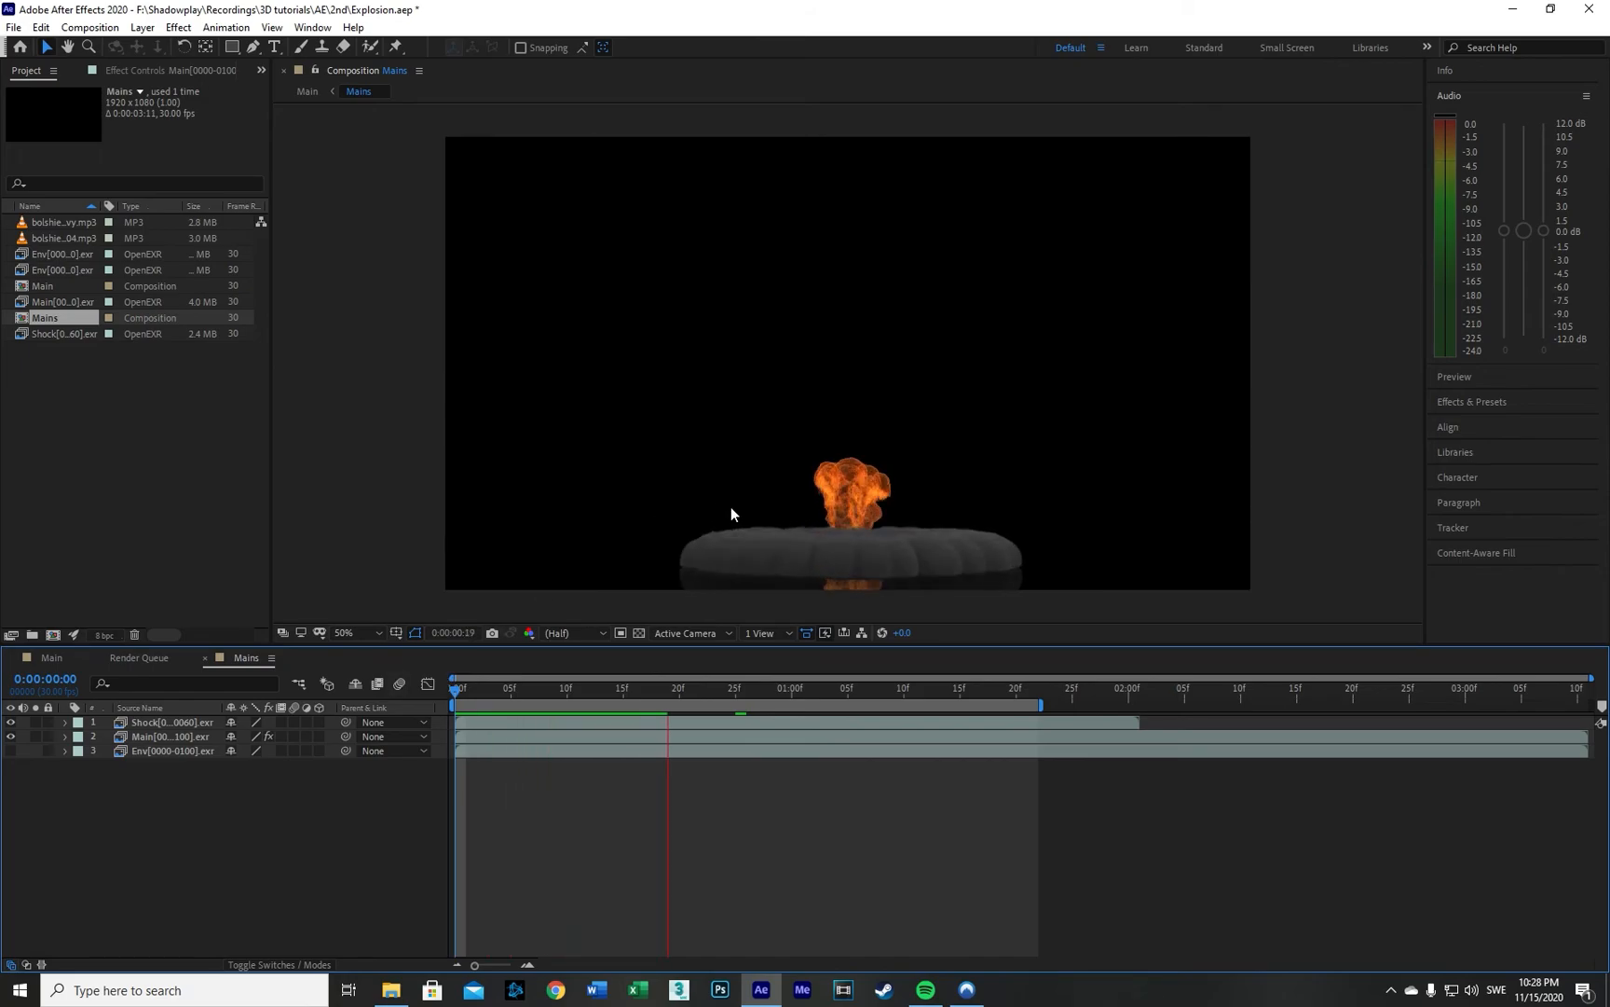
drag(1042, 704, 1591, 705)
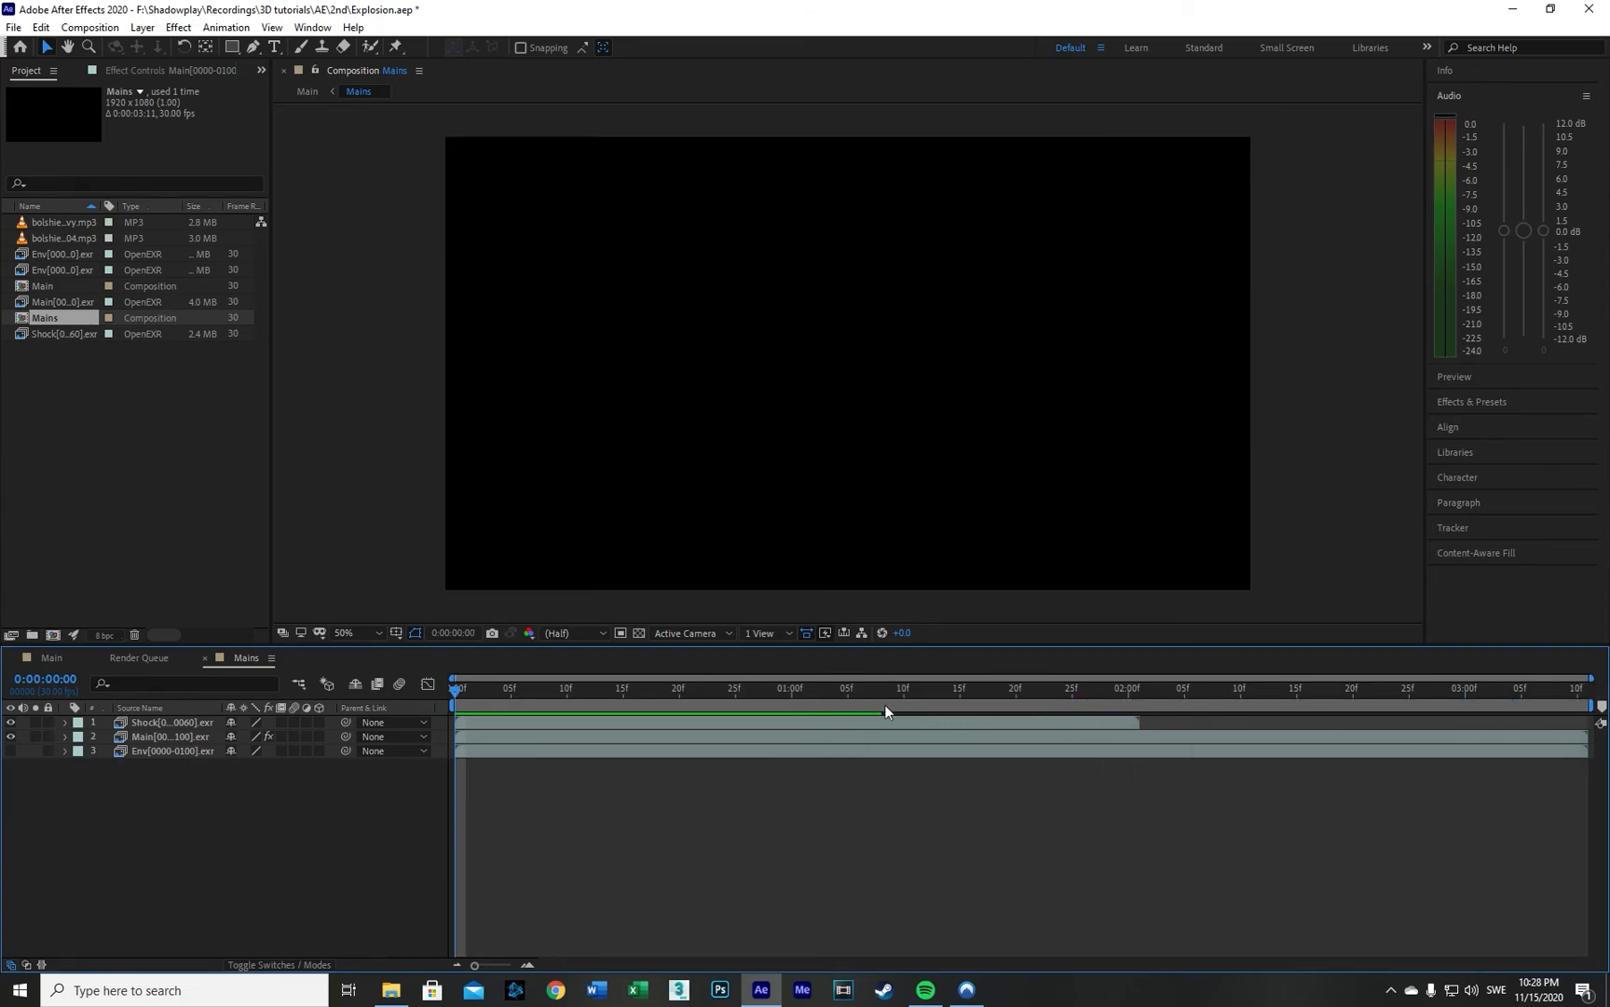
key(space)
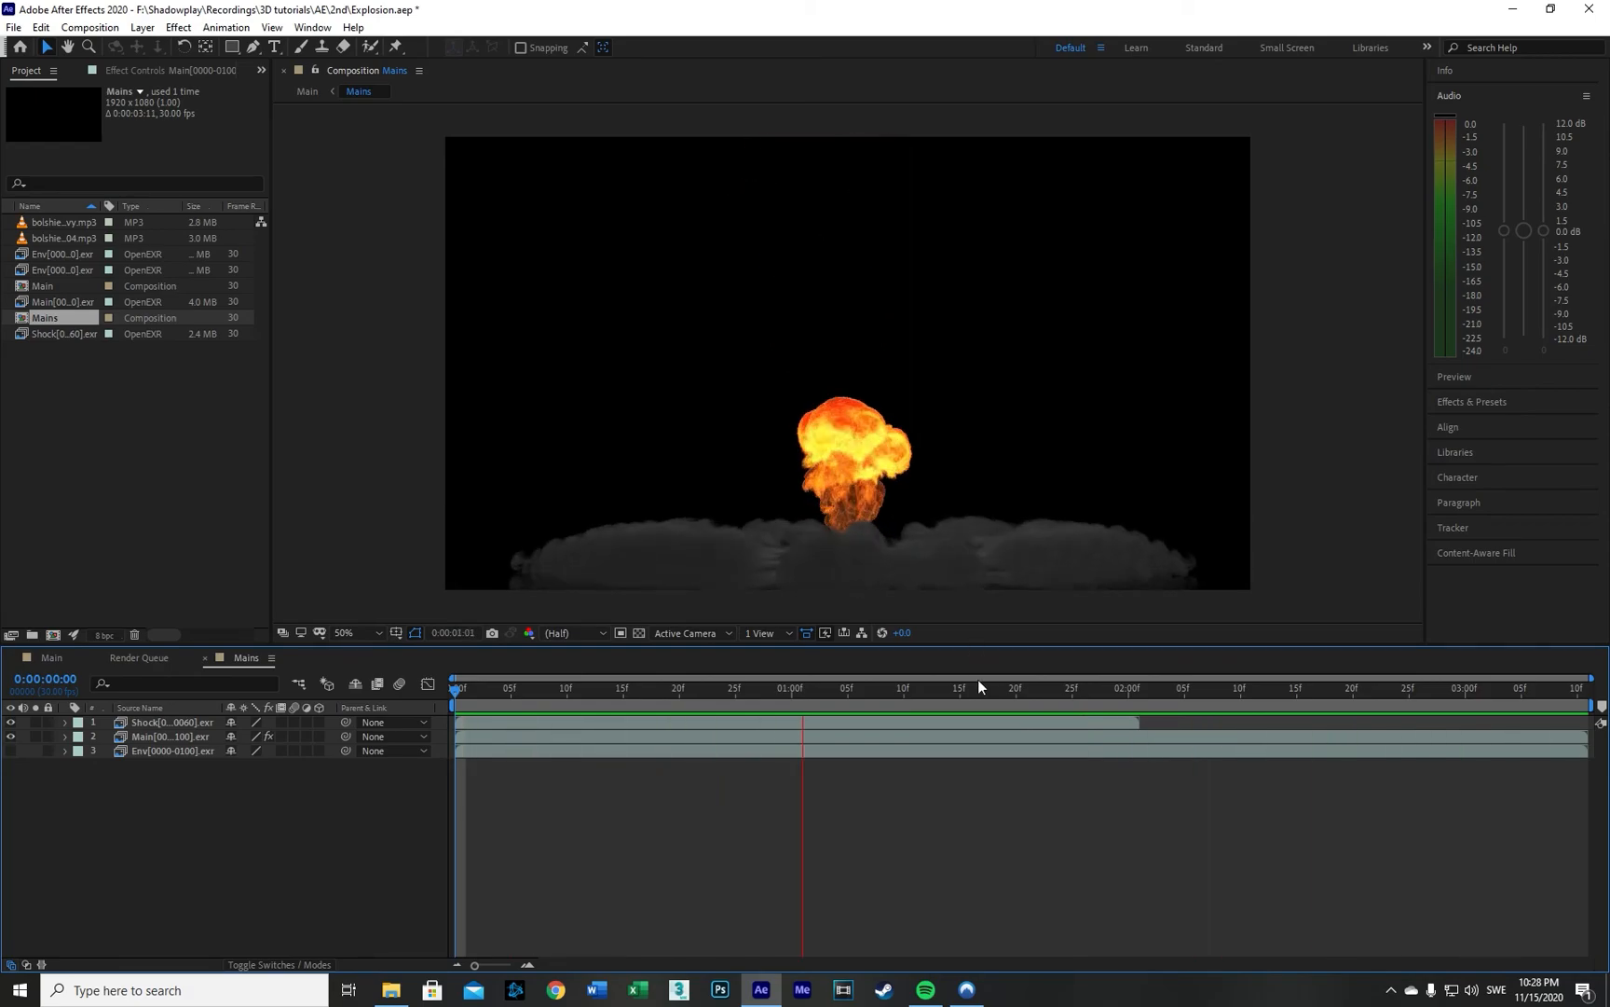
Step: Scrub through the combined explosion and smoke ring at different frames and play the composite back
click(1005, 690)
drag(1030, 688, 1555, 658)
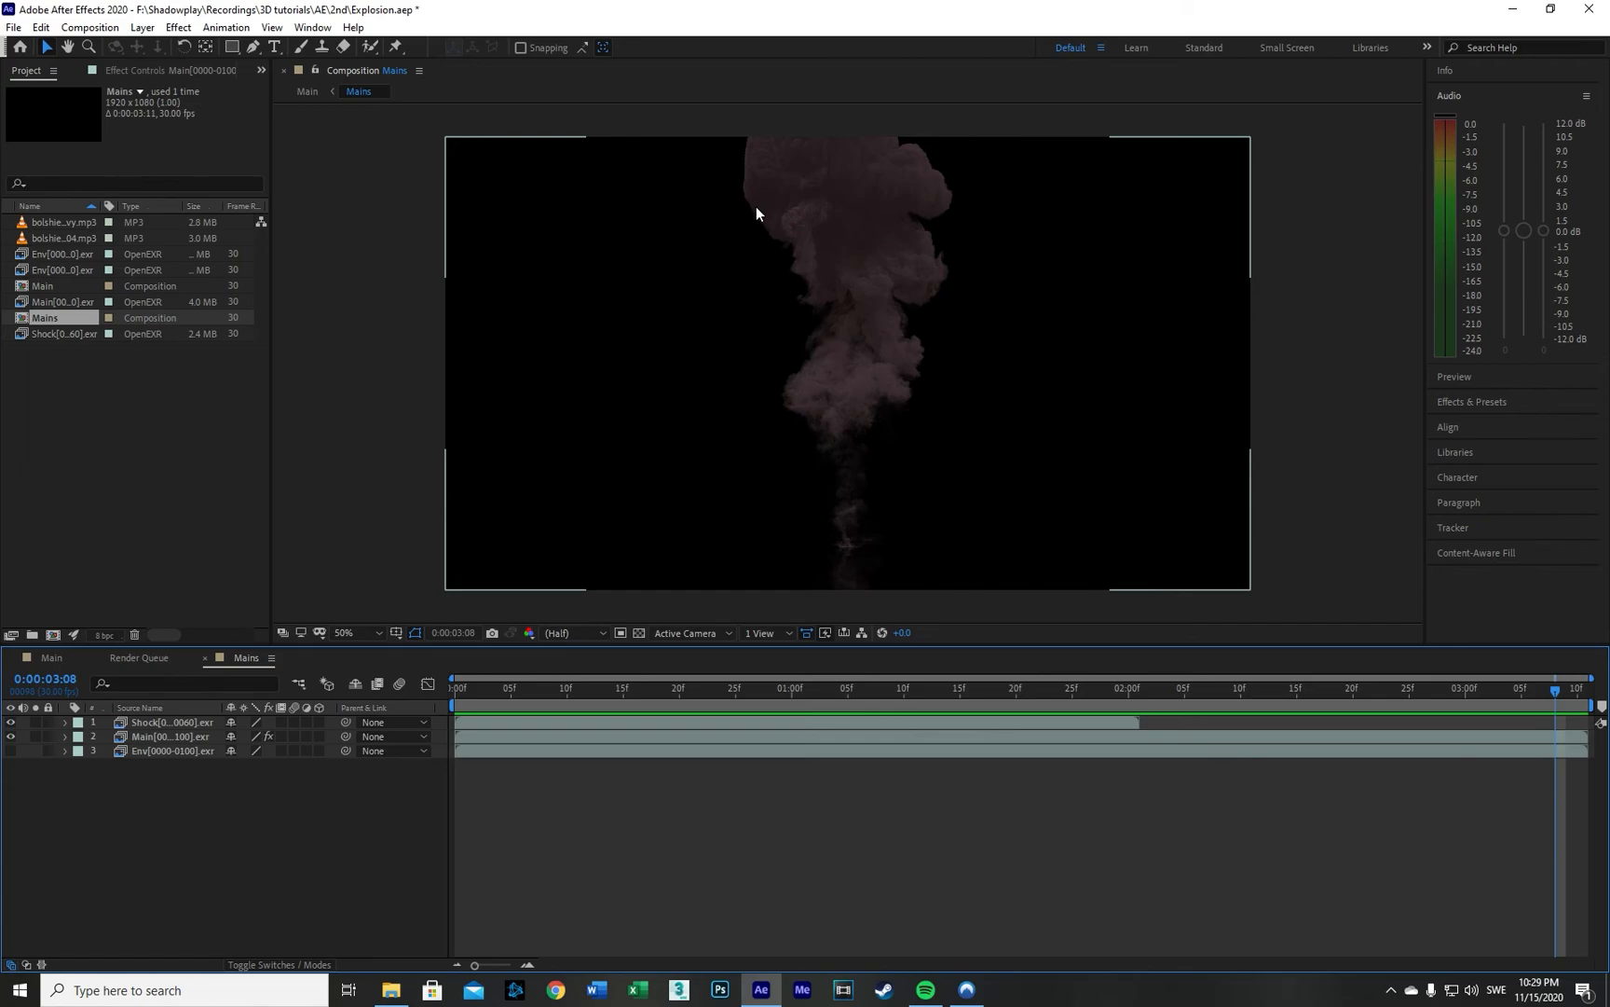
click(814, 690)
drag(816, 689, 855, 637)
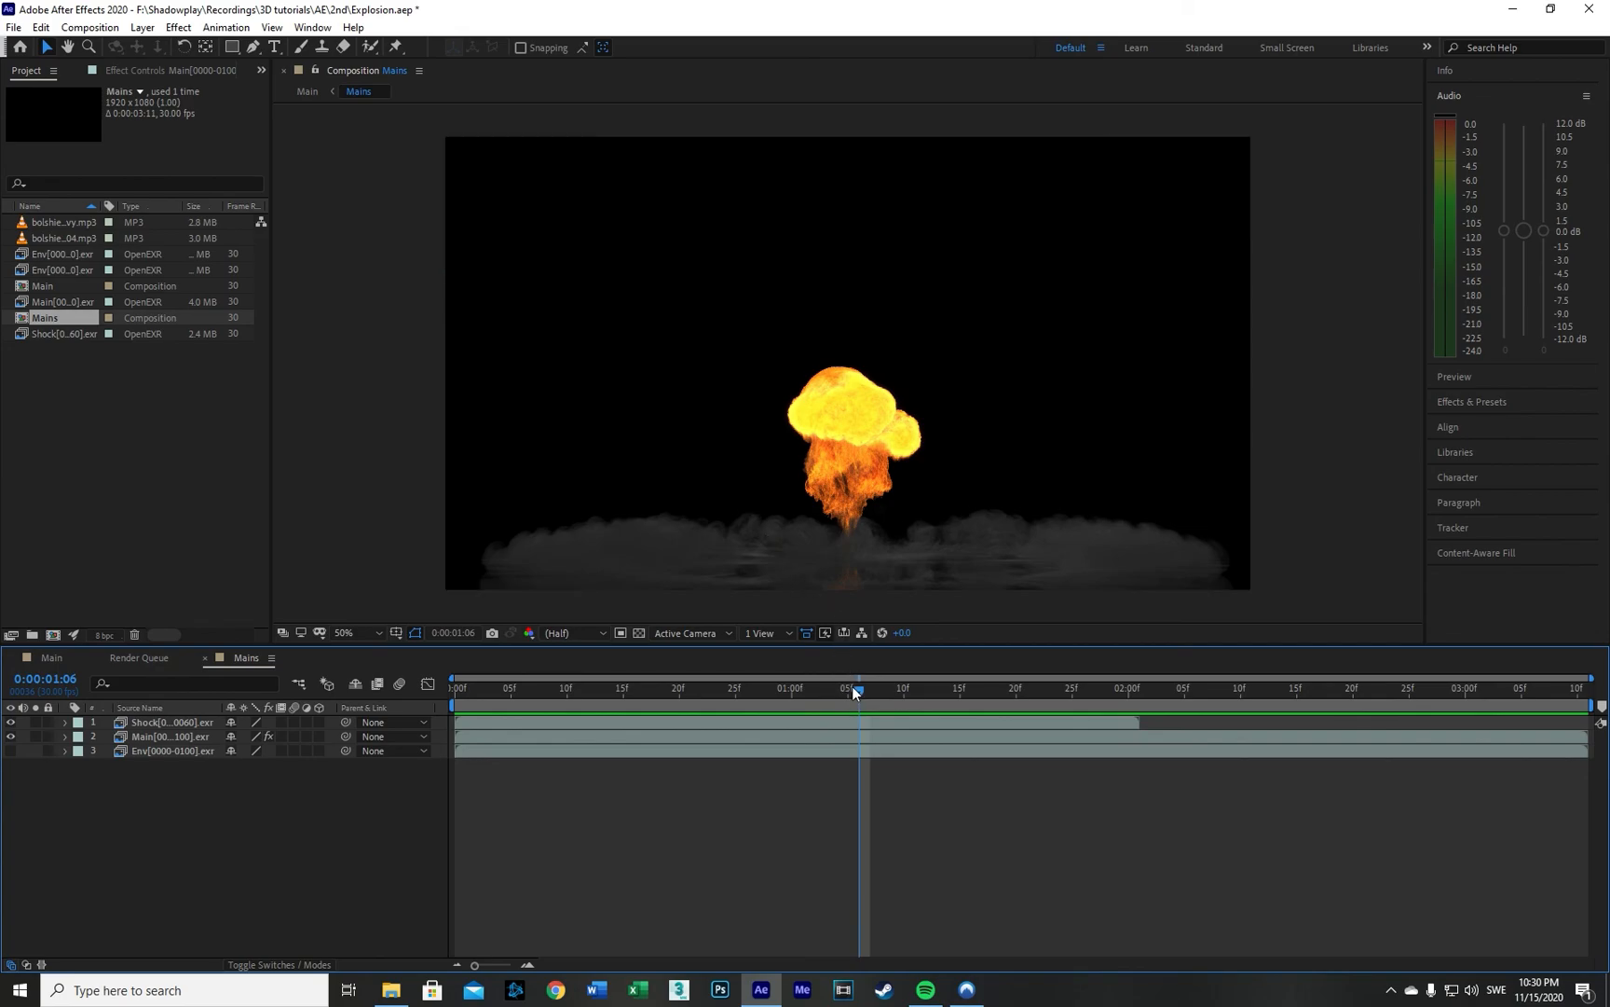
drag(856, 687, 633, 684)
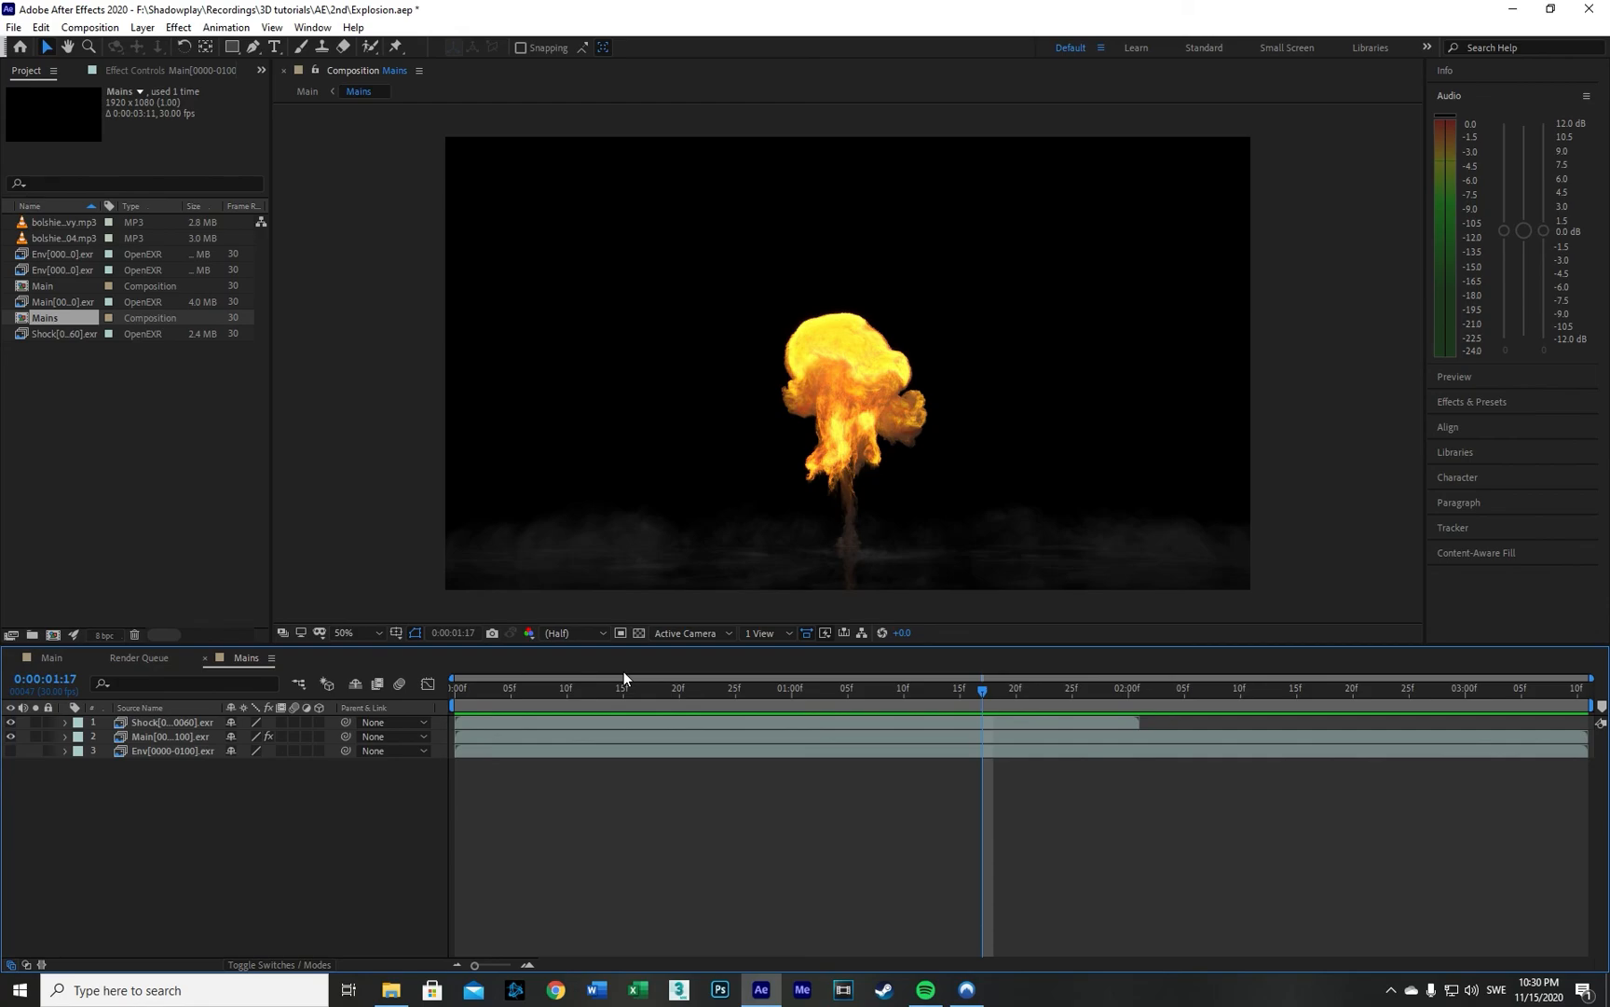
key(space)
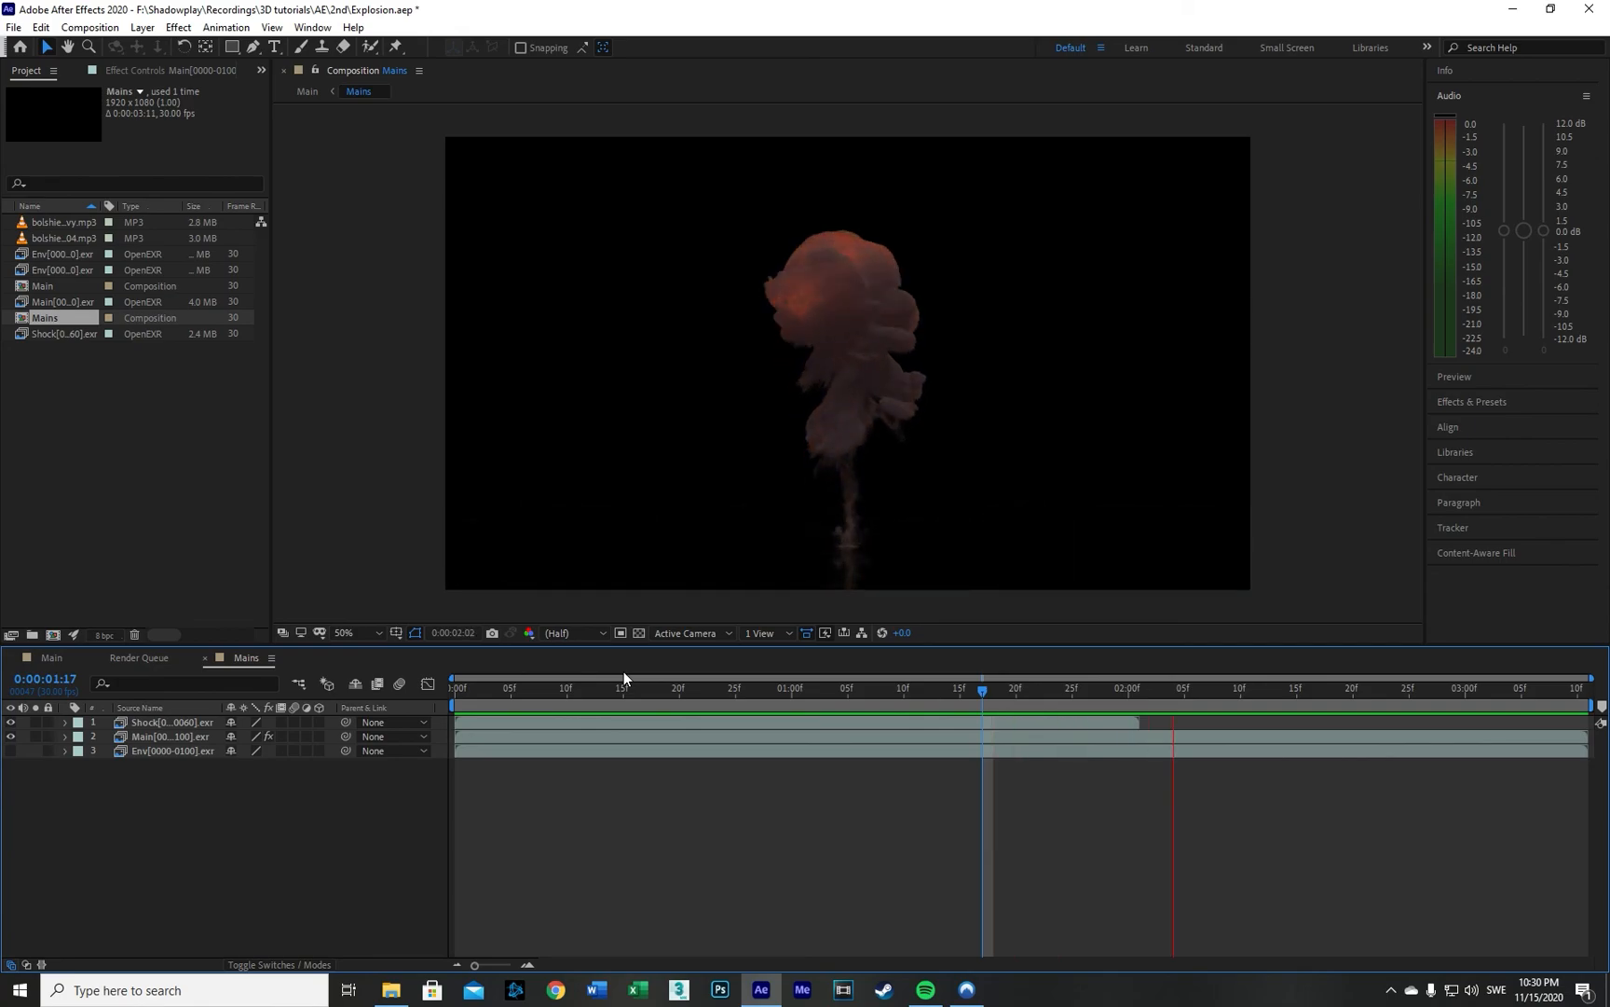